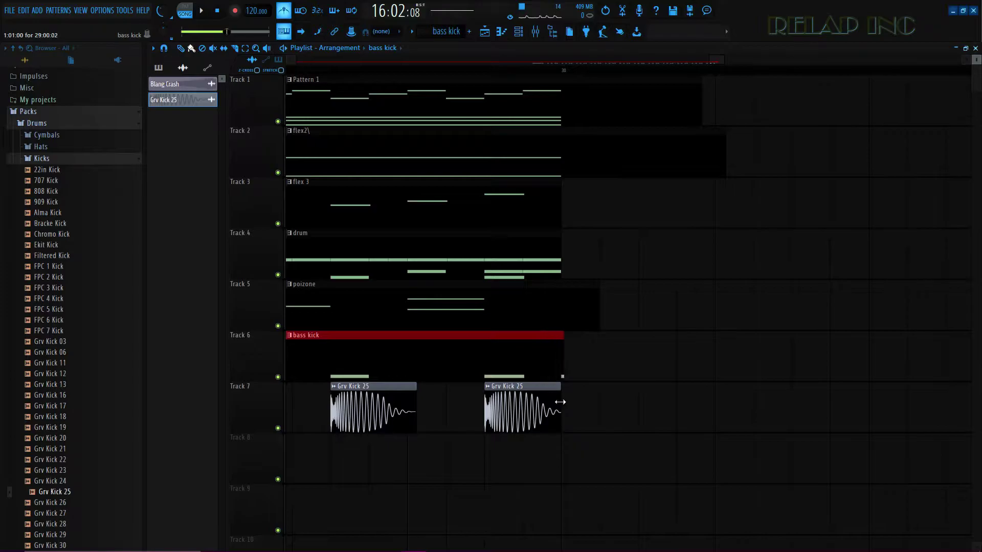
Step: Play the full playlist arrangement around bar 17 and restart playback from the beginning
{"action": "left_click_drag", "start_coordinate": [593, 285], "coordinate": [556, 313]}
{"action": "scroll", "coordinate": [901, 396], "scroll_direction": "down", "scroll_amount": 4}
{"action": "scroll", "coordinate": [913, 397], "scroll_direction": "down", "scroll_amount": 6}
{"action": "key", "text": "space"}
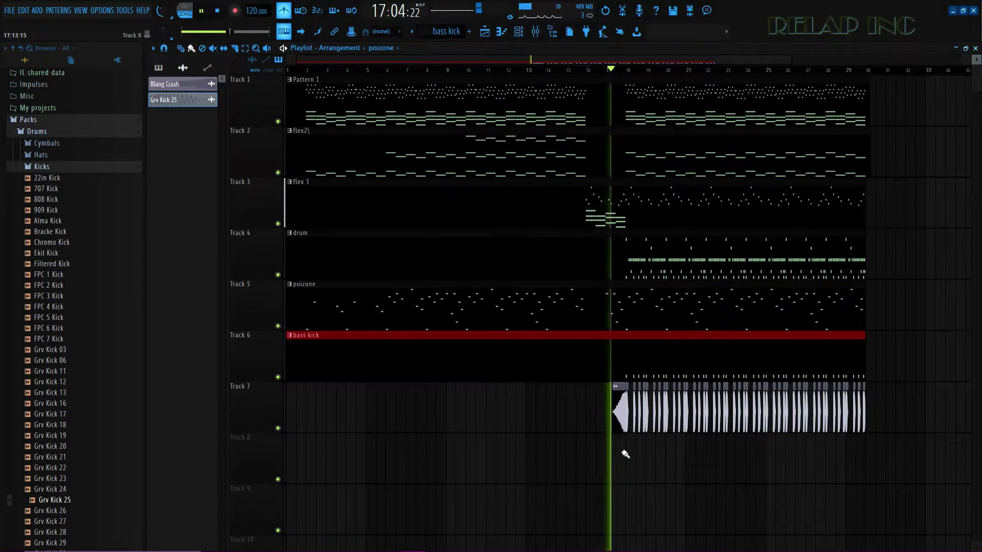
{"action": "key", "text": "space"}
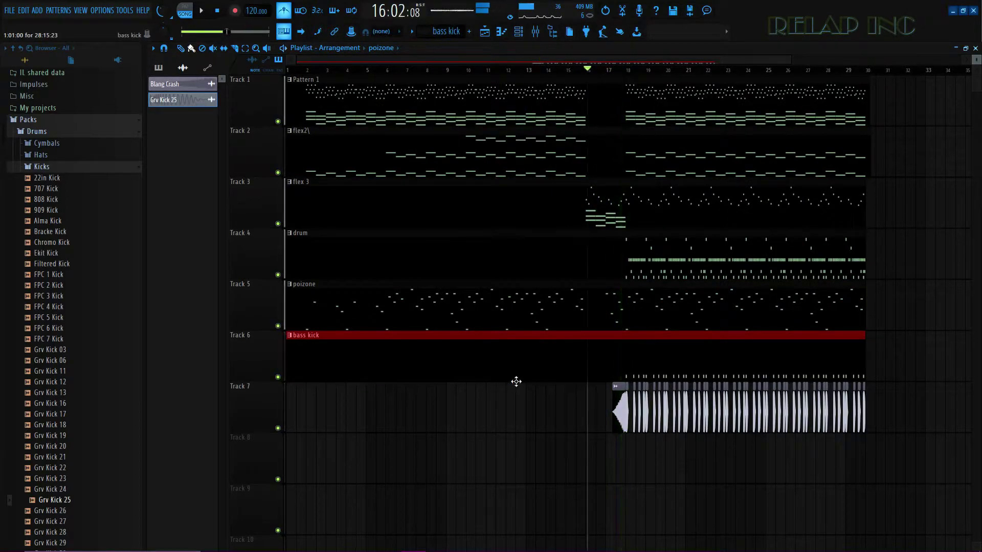
{"action": "key", "text": "space"}
{"action": "key", "text": "space"}
{"action": "left_click", "coordinate": [217, 10]}
{"action": "left_click", "coordinate": [201, 10]}
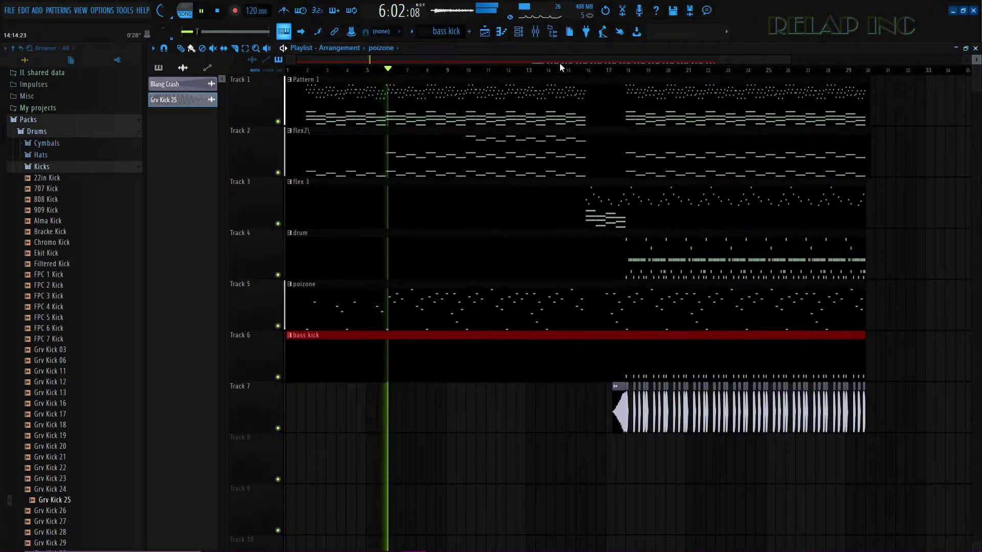
Step: In the mixer, raise the drum verb fader to about 64% and lower the flex 1, flex2 and Insert 6 faders slightly
{"action": "left_click", "coordinate": [535, 32]}
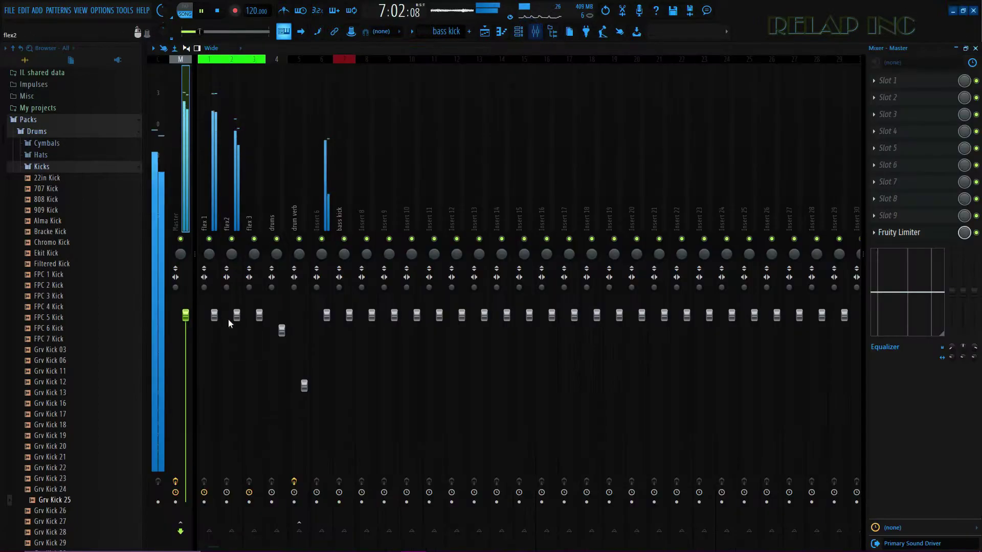
{"action": "left_click_drag", "start_coordinate": [304, 386], "coordinate": [304, 379]}
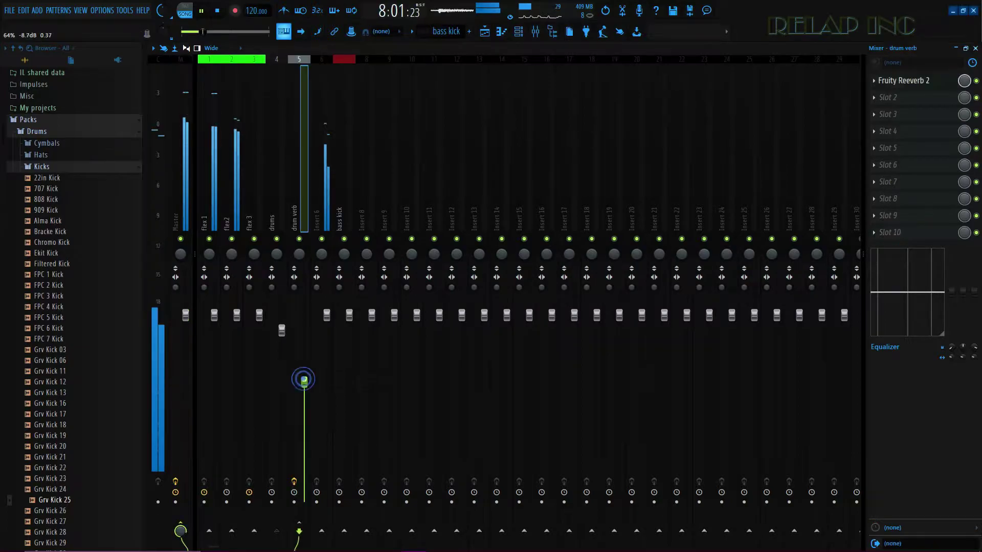
{"action": "left_click", "coordinate": [280, 330]}
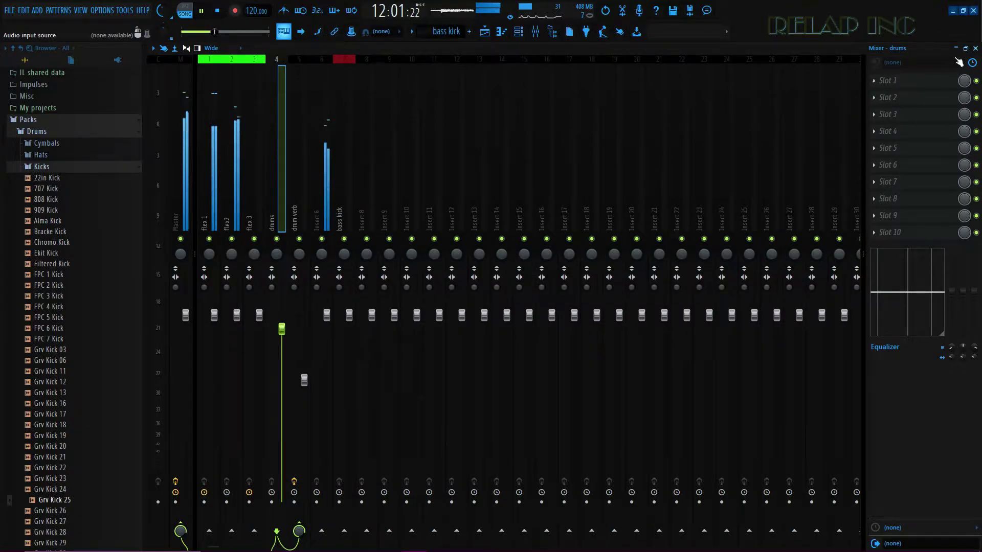
{"action": "mouse_move", "coordinate": [235, 314]}
{"action": "left_mouse_down"}
{"action": "mouse_move", "coordinate": [213, 323]}
{"action": "mouse_move", "coordinate": [236, 328]}
{"action": "left_mouse_up"}
{"action": "left_click", "coordinate": [213, 322]}
{"action": "left_click_drag", "start_coordinate": [326, 314], "coordinate": [328, 320]}
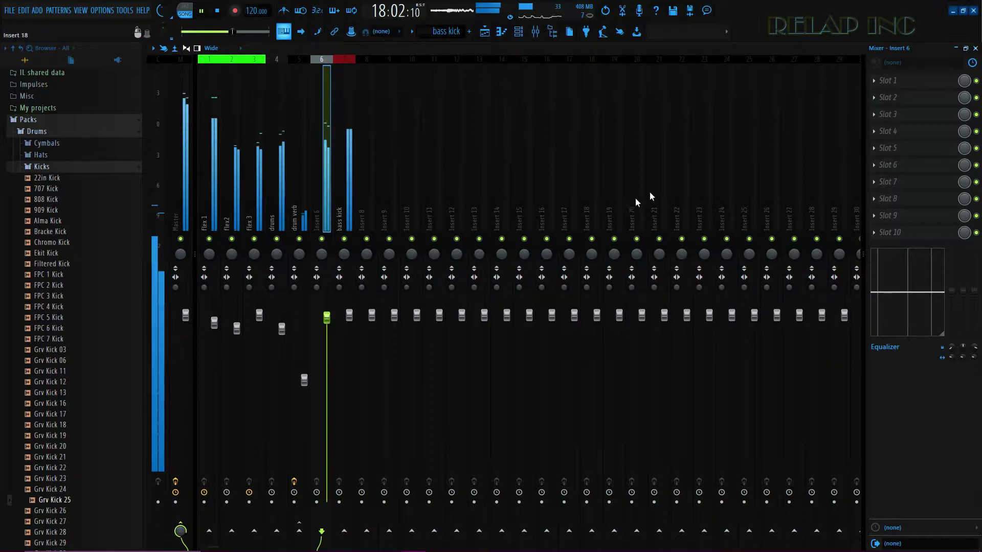
{"action": "left_click", "coordinate": [975, 48]}
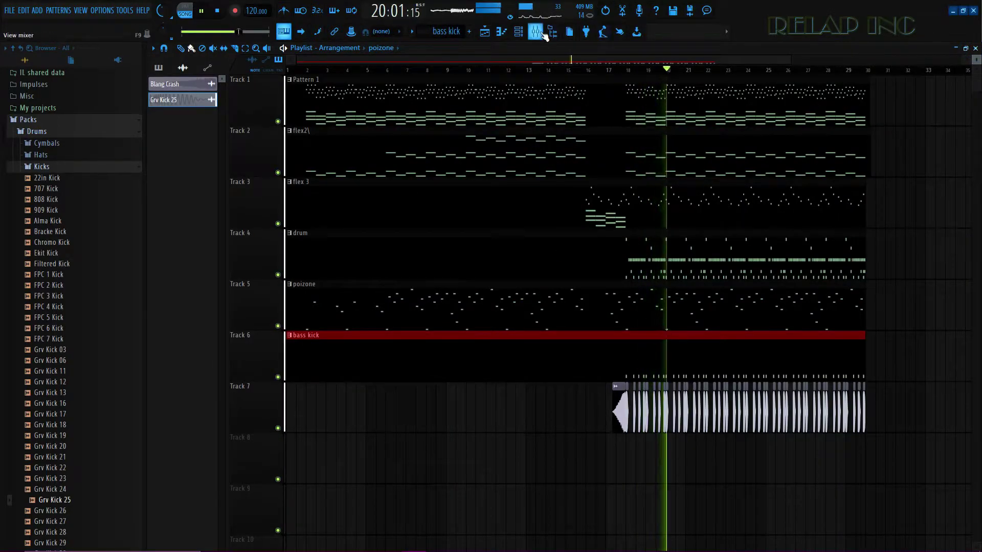
{"action": "key", "text": "F9"}
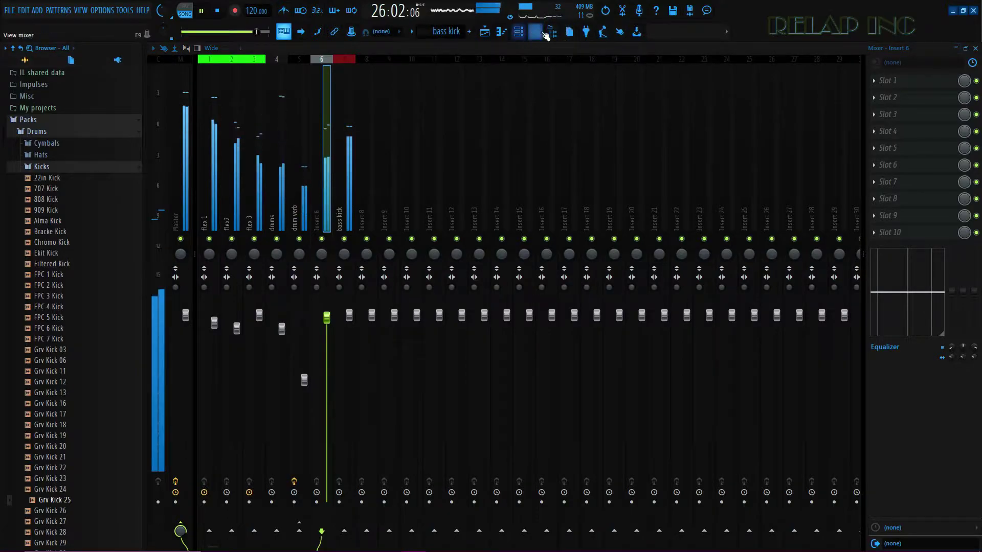
{"action": "left_click", "coordinate": [970, 49]}
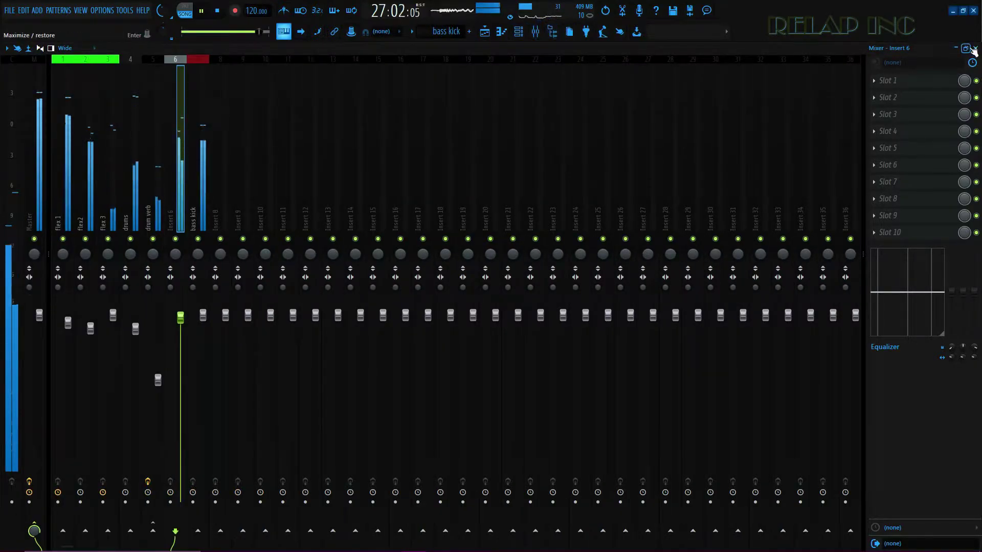
{"action": "left_click", "coordinate": [975, 48]}
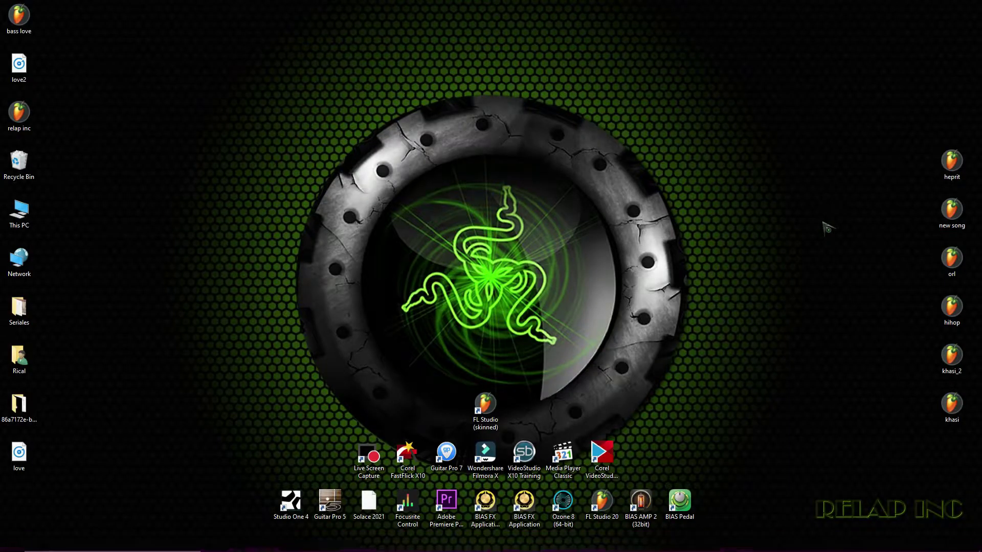
{"action": "right_click", "coordinate": [757, 198]}
{"action": "left_click", "coordinate": [774, 226]}
{"action": "right_click", "coordinate": [773, 224]}
{"action": "left_click", "coordinate": [815, 252]}
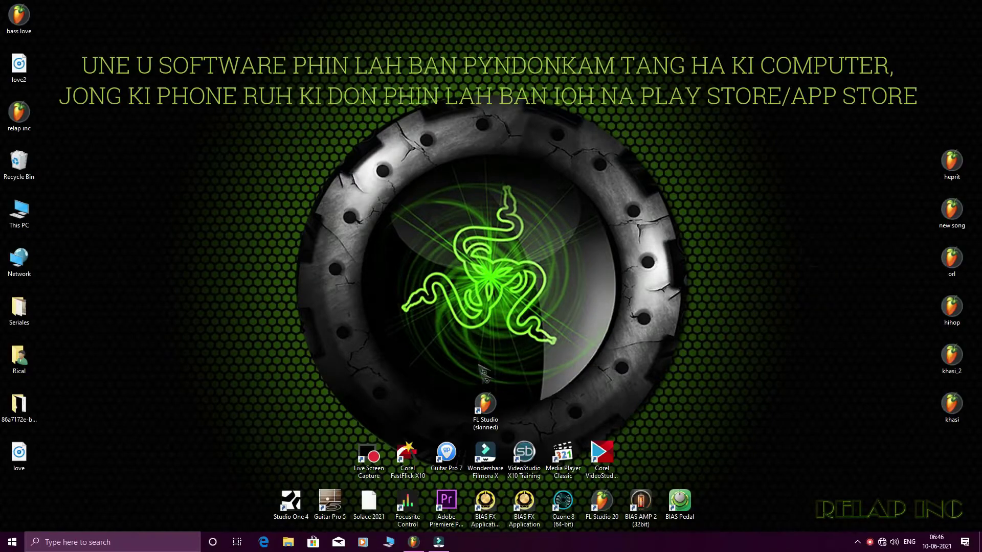
Step: Launch FL Studio (skinned) from the desktop and dismiss its startup dialog
{"action": "double_click", "coordinate": [481, 404]}
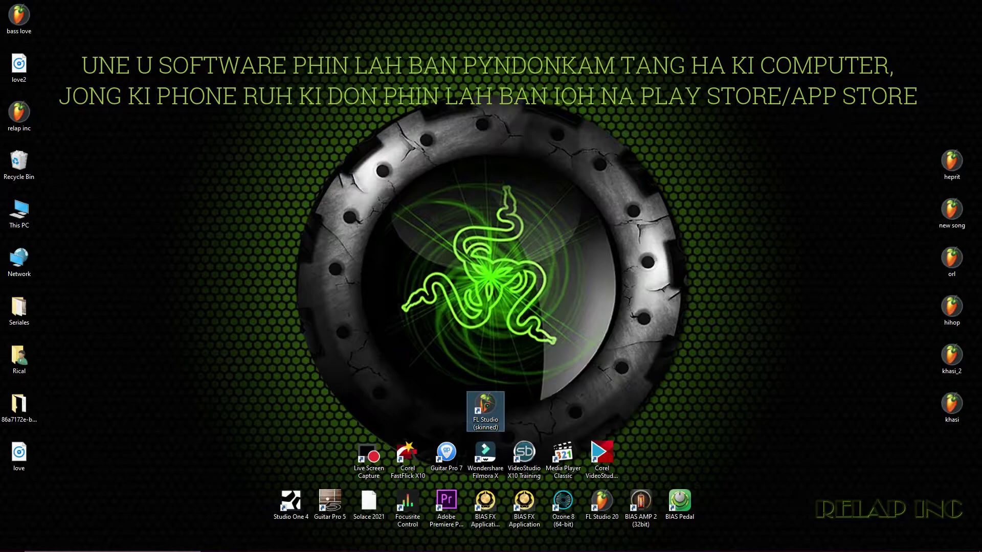
{"action": "right_click", "coordinate": [614, 262]}
{"action": "left_click", "coordinate": [636, 291]}
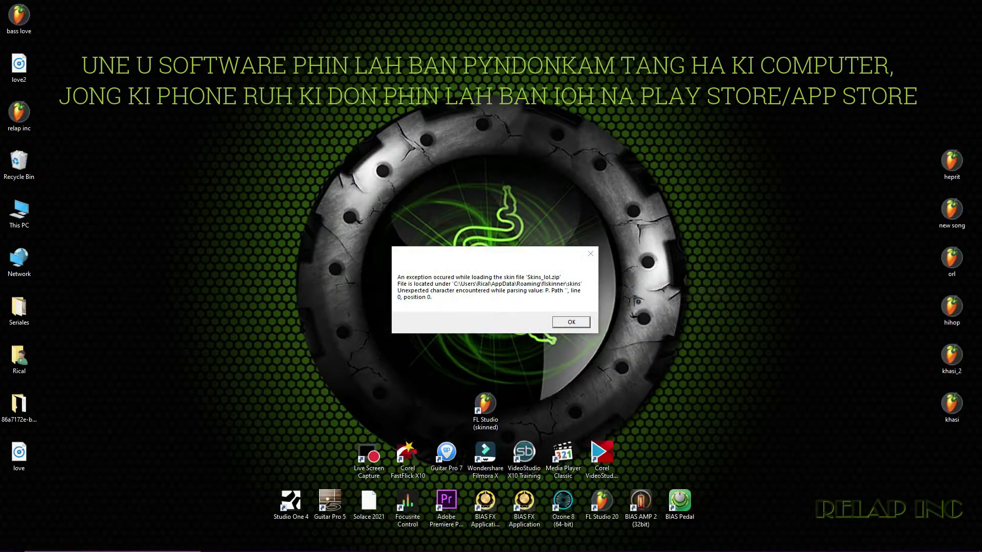
{"action": "left_click", "coordinate": [568, 321]}
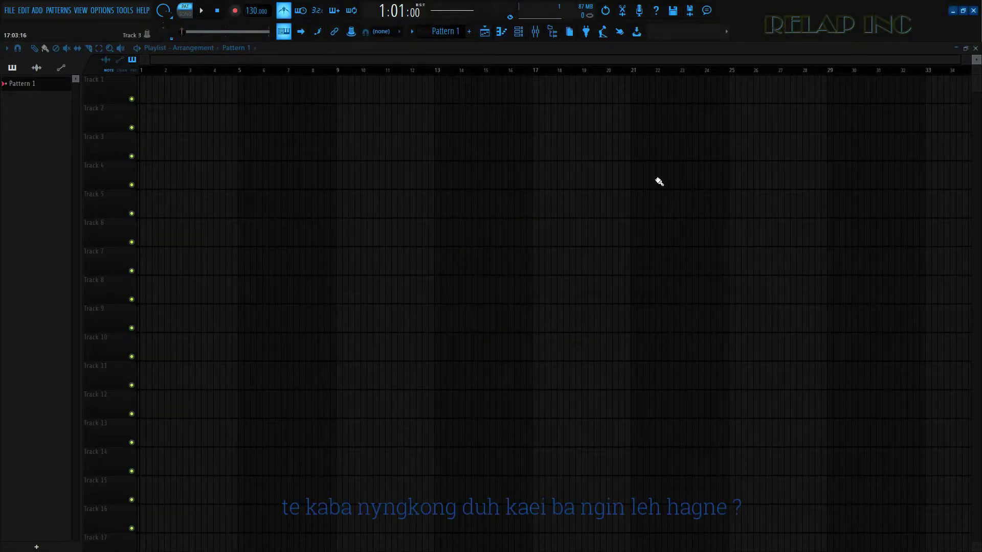
Step: Delete the default Kick, Clap, Hat and Snare channels from the channel rack
{"action": "left_click", "coordinate": [519, 32]}
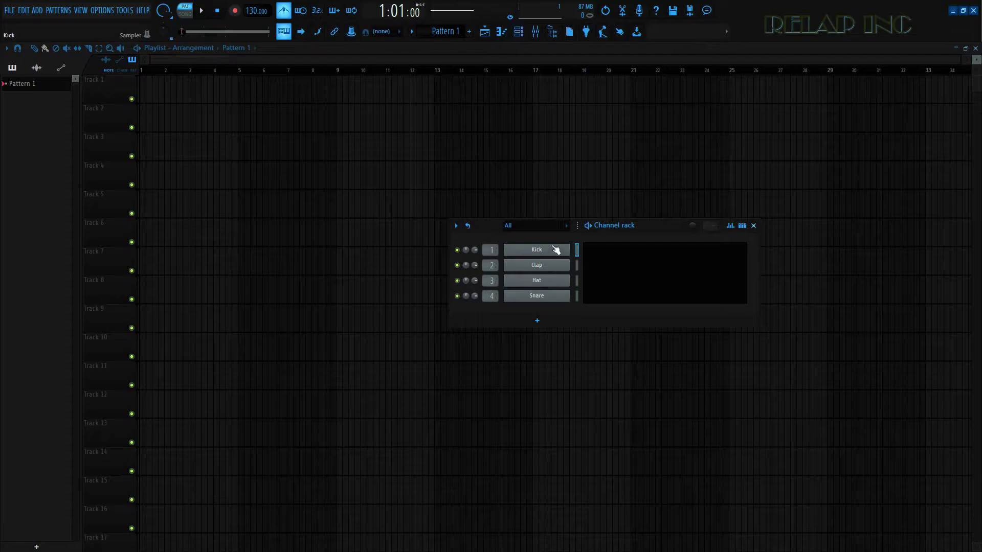
{"action": "right_click", "coordinate": [556, 250]}
{"action": "left_click", "coordinate": [608, 357]}
{"action": "right_click", "coordinate": [554, 250]}
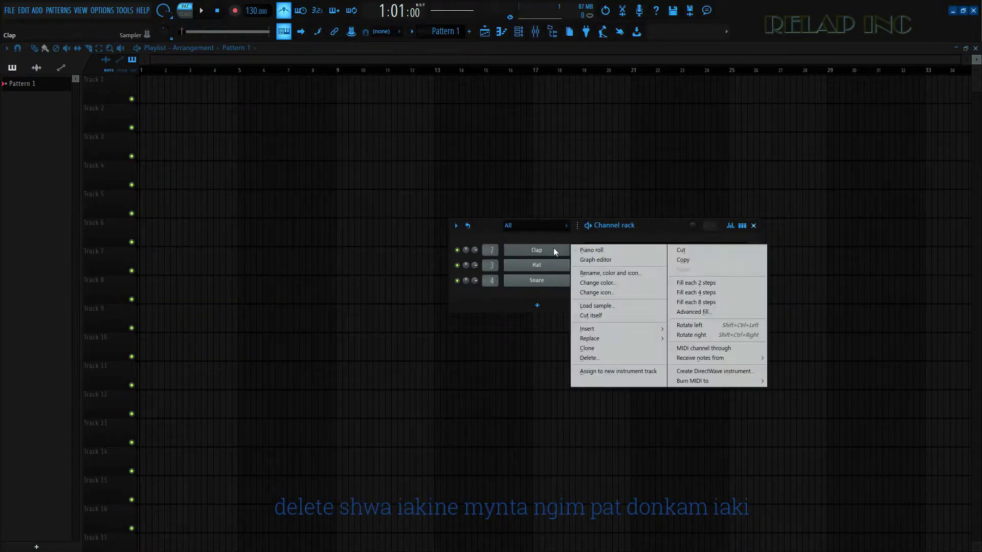
{"action": "left_click", "coordinate": [607, 360]}
{"action": "right_click", "coordinate": [544, 250]}
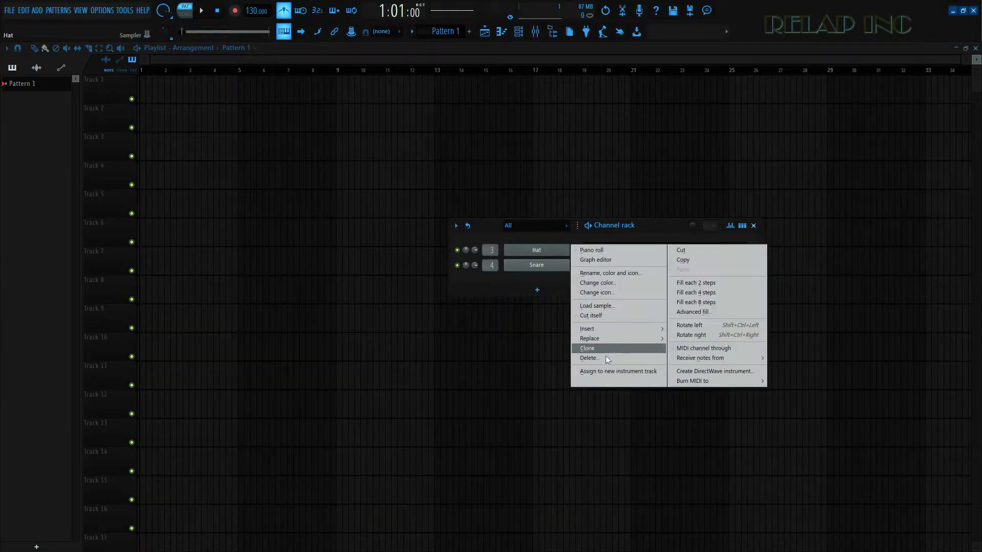
{"action": "left_click", "coordinate": [606, 359]}
{"action": "right_click", "coordinate": [522, 250]}
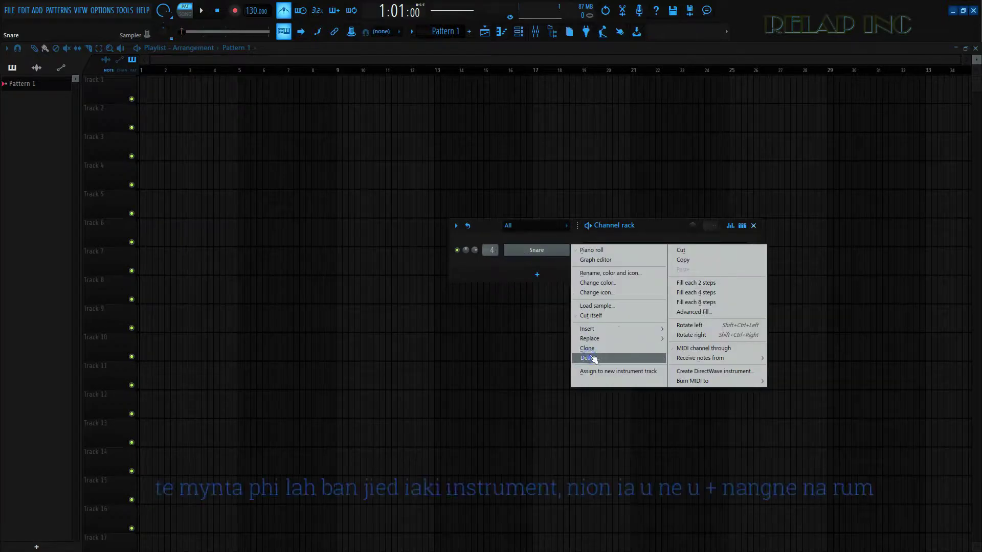
{"action": "left_click", "coordinate": [593, 359]}
Step: Add a FLEX instrument channel and show the presets of its Mobile Synth Pluck pack
{"action": "left_click", "coordinate": [539, 275]}
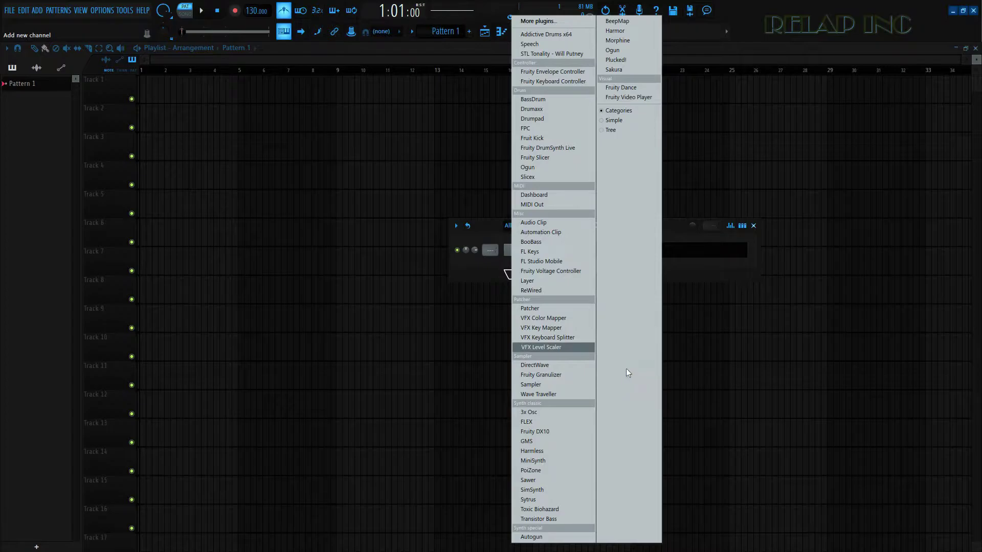
{"action": "left_click", "coordinate": [558, 422]}
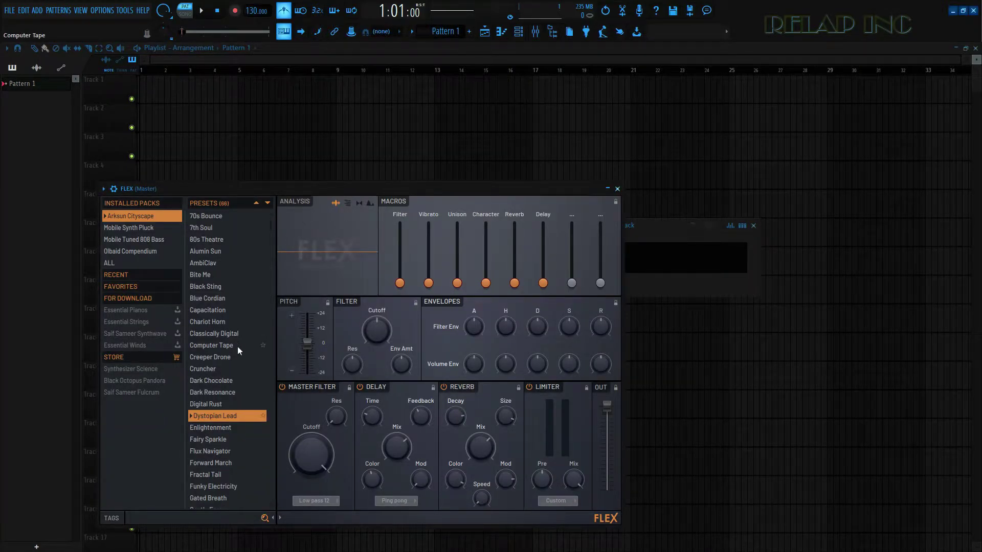
{"action": "left_click", "coordinate": [154, 229]}
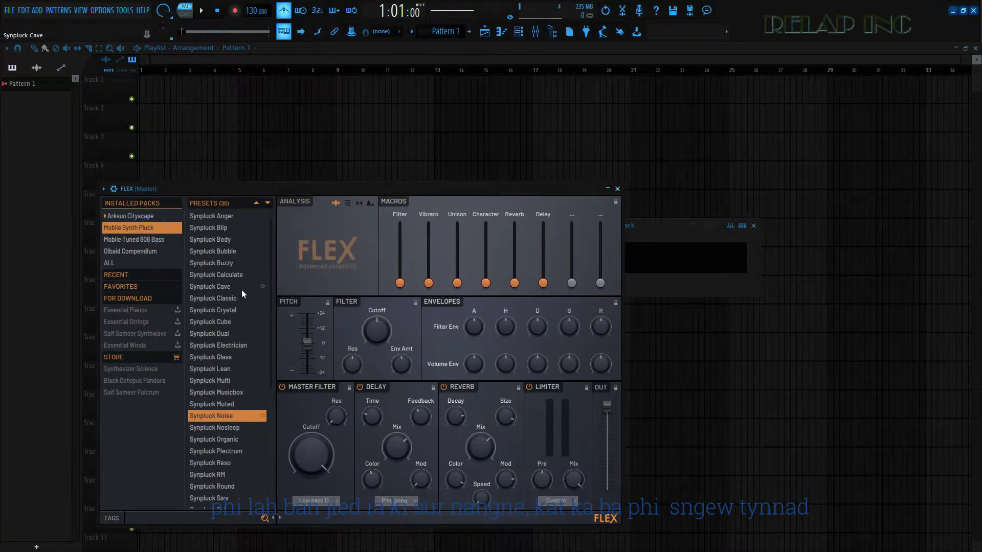
Step: Audition several Synpluck presets at a reduced main volume and load Synpluck Organic in FLEX
{"action": "left_click", "coordinate": [238, 249]}
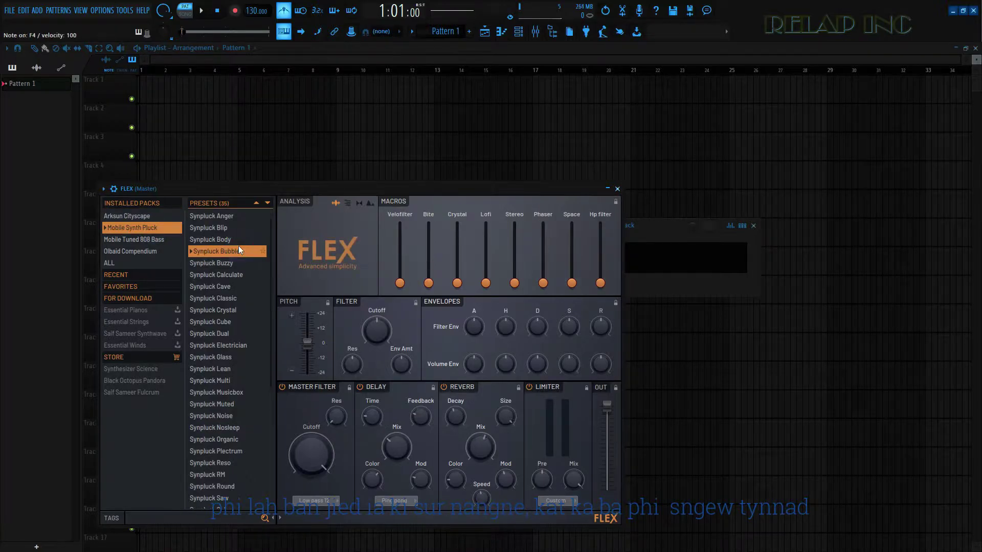
{"action": "left_click", "coordinate": [230, 275]}
{"action": "left_click_drag", "start_coordinate": [163, 11], "coordinate": [164, 21]}
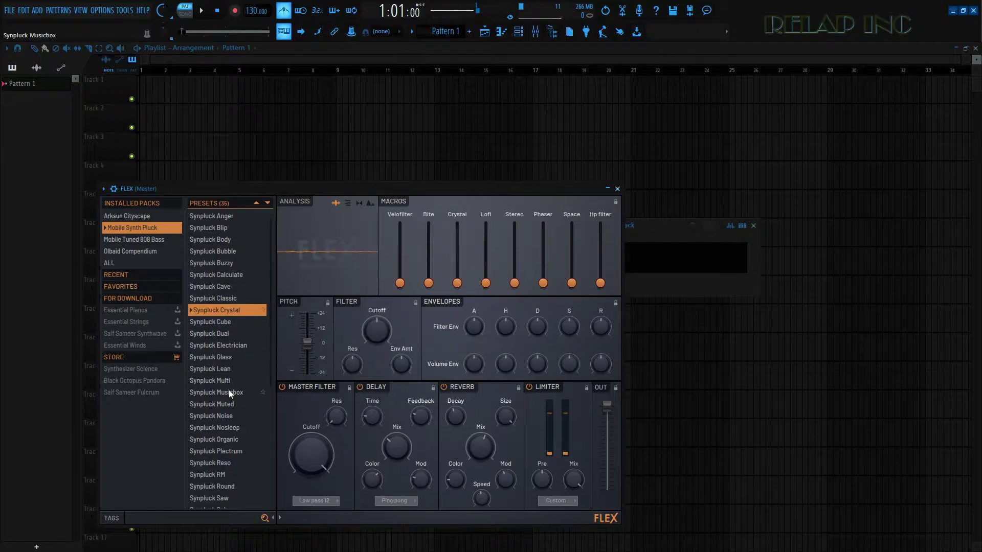
{"action": "left_click", "coordinate": [229, 369]}
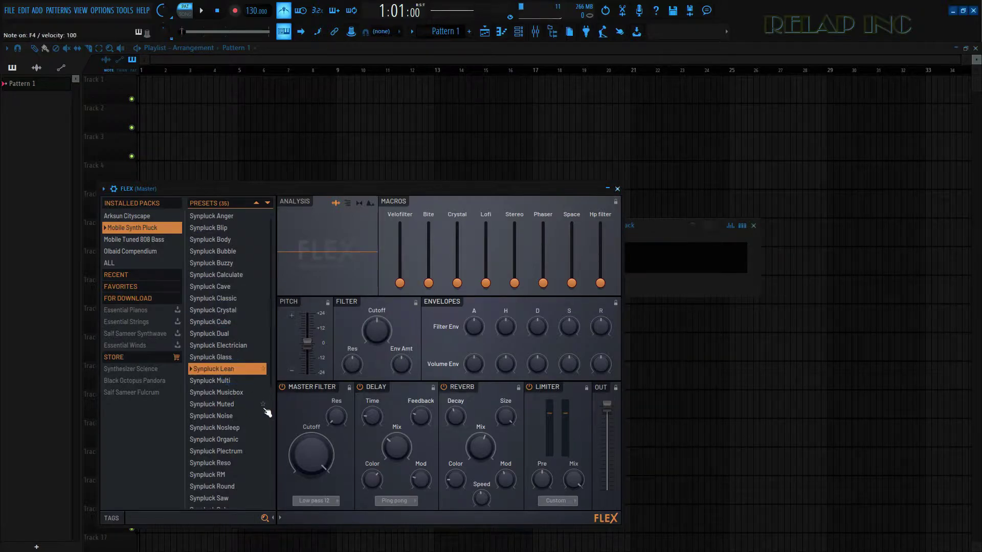
{"action": "left_click", "coordinate": [235, 440]}
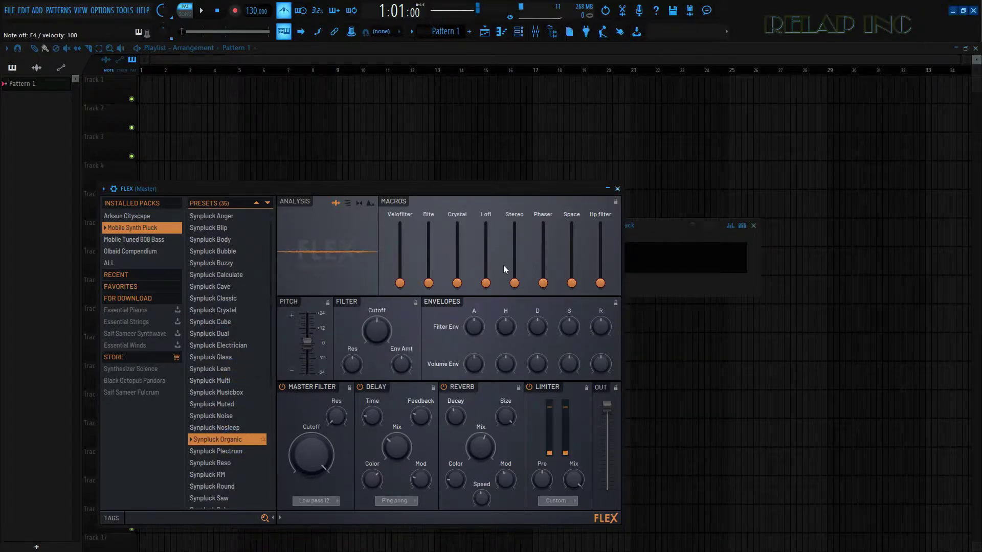
{"action": "left_click", "coordinate": [618, 189]}
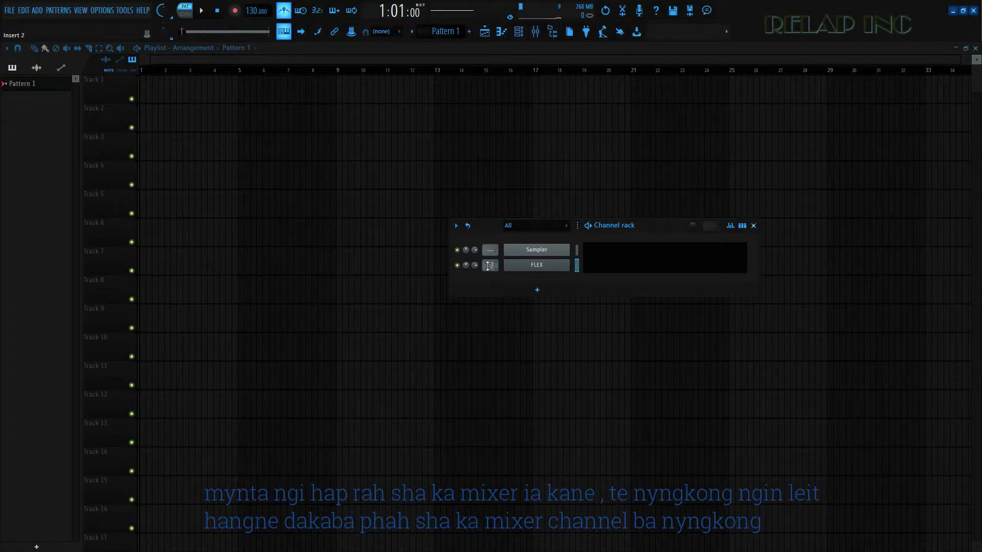
Step: Rename the Insert 1 mixer track as flex 1
{"action": "left_click", "coordinate": [536, 33]}
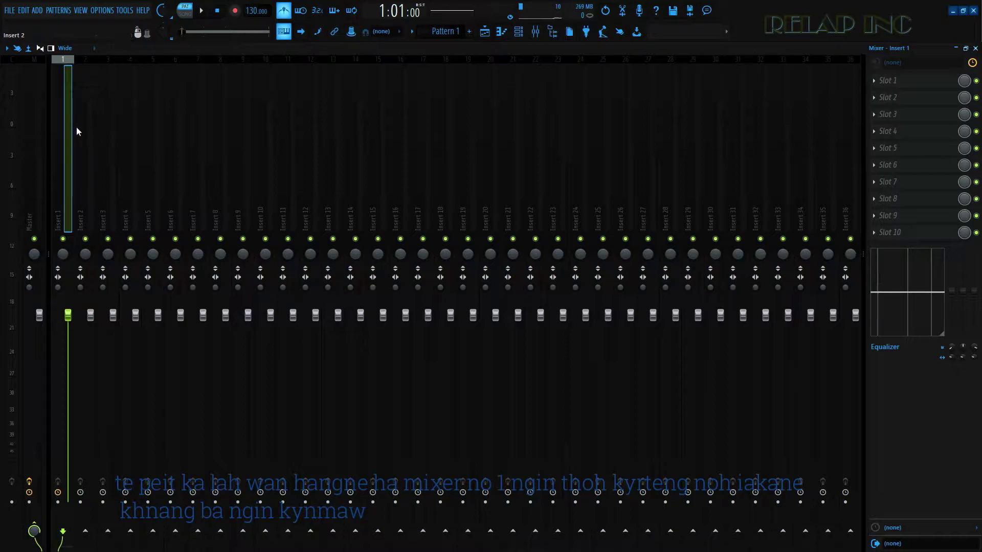
{"action": "right_click", "coordinate": [63, 133]}
{"action": "left_click", "coordinate": [105, 69]}
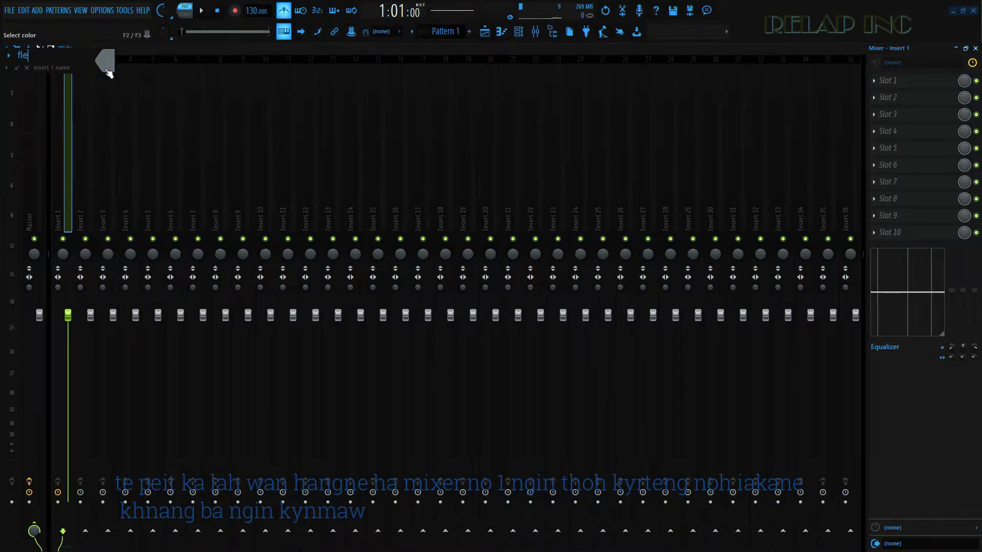
{"action": "key", "text": "Return"}
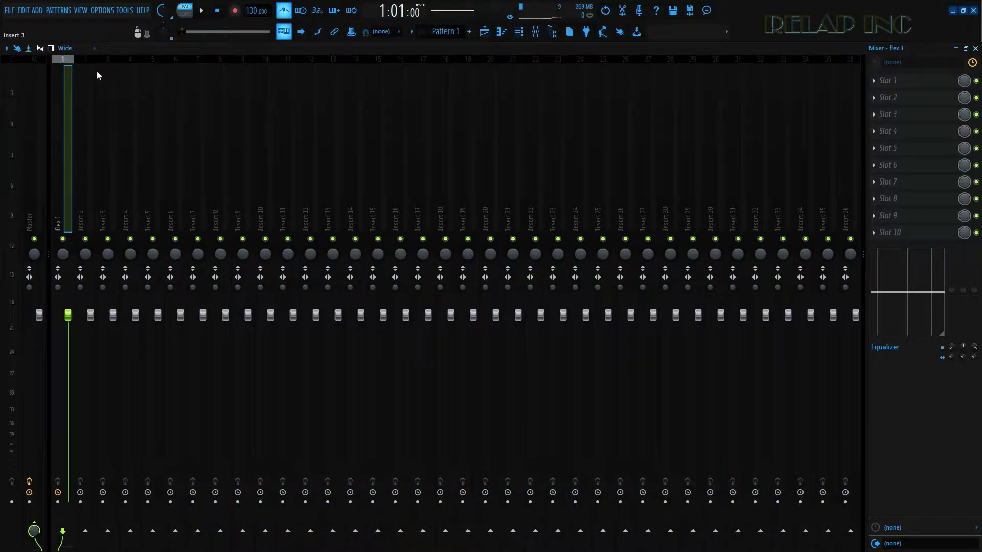
Step: Colour the flex 1 mixer track bright green using a basic colour and close the mixer
{"action": "right_click", "coordinate": [60, 95]}
{"action": "left_click", "coordinate": [86, 80]}
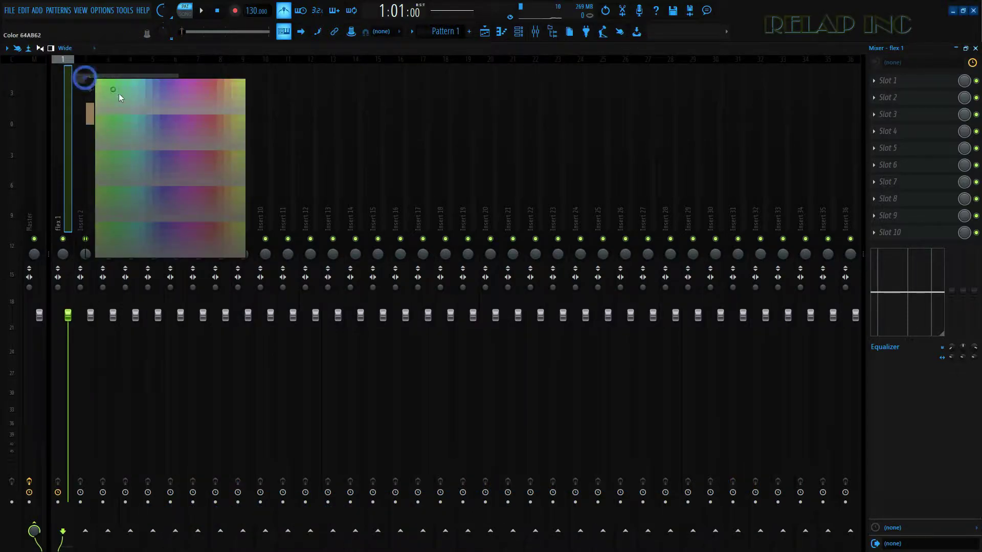
{"action": "left_click", "coordinate": [90, 90]}
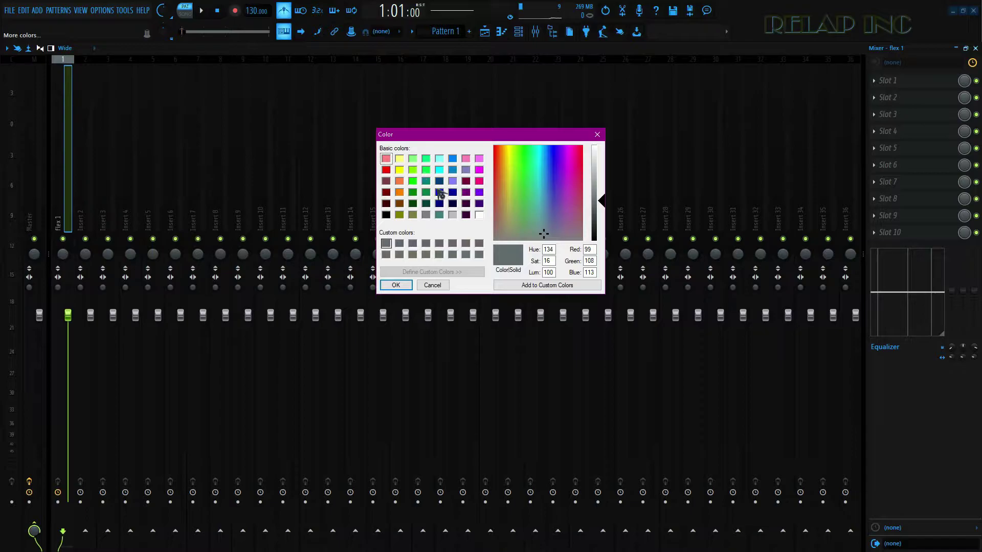
{"action": "left_click", "coordinate": [412, 181]}
{"action": "left_click", "coordinate": [412, 181]}
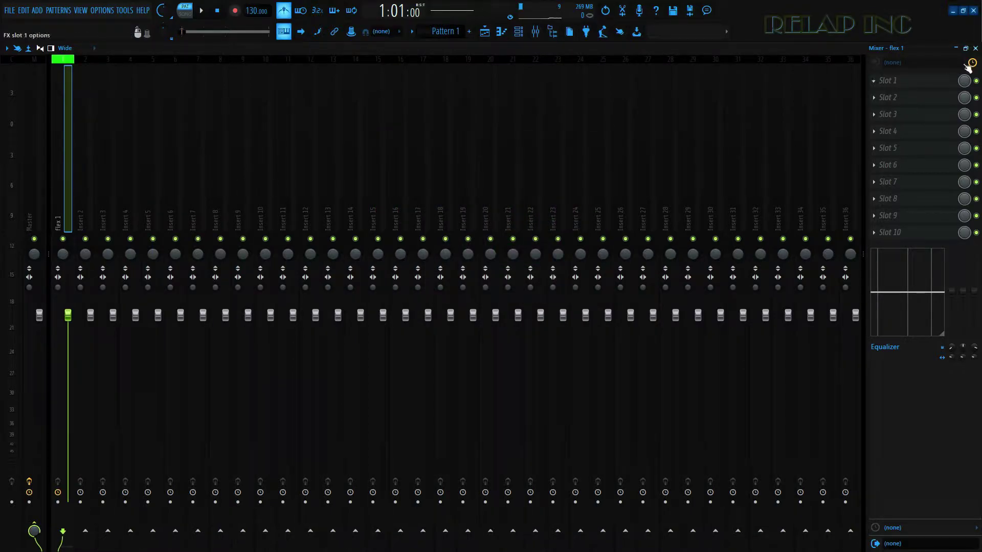
{"action": "left_click", "coordinate": [975, 49]}
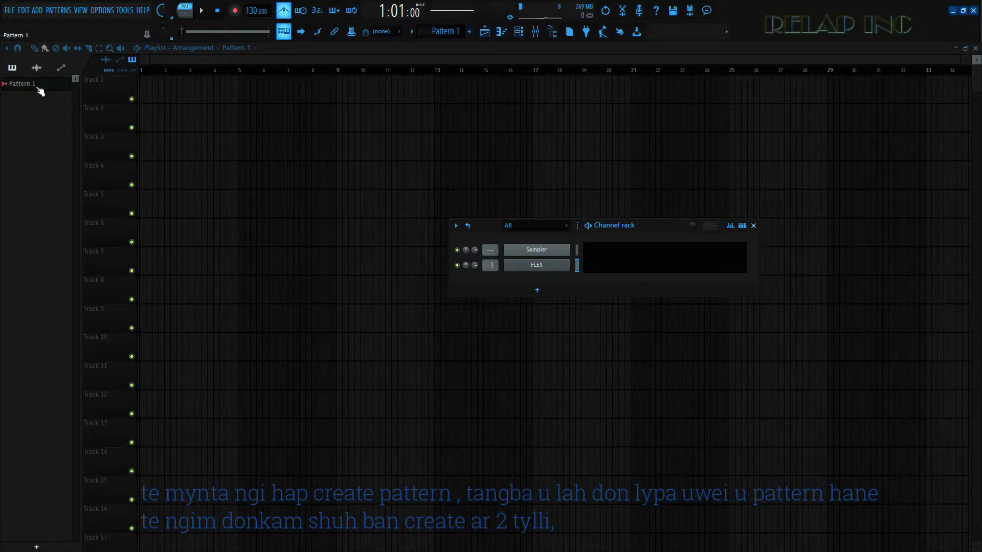
Step: Place Pattern 1 along playlist Track 1 from bar 1 to about bar 27
{"action": "left_click_drag", "start_coordinate": [19, 86], "coordinate": [60, 88]}
{"action": "left_click_drag", "start_coordinate": [153, 90], "coordinate": [792, 87]}
{"action": "scroll", "coordinate": [486, 175], "scroll_direction": "up", "scroll_amount": 3}
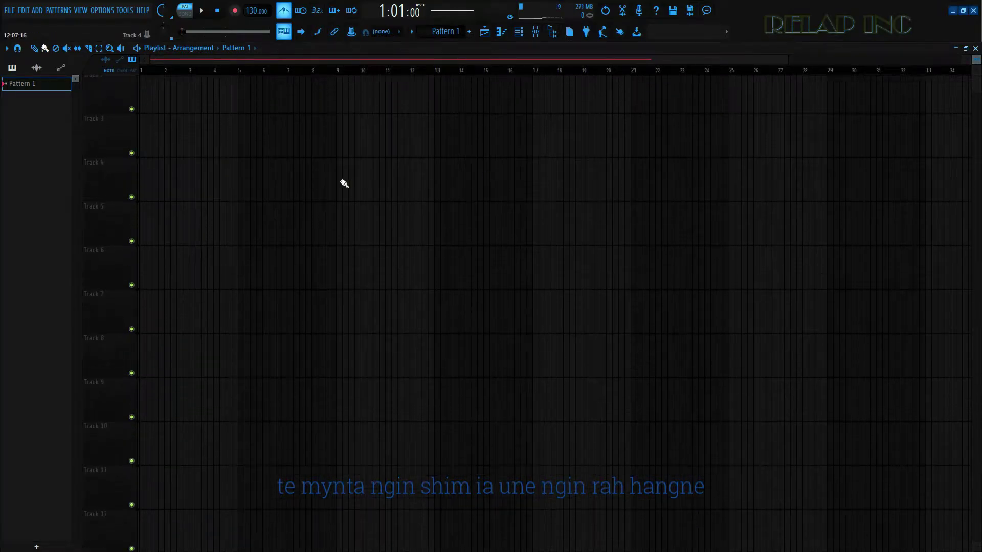
Step: Open the FLEX channel's piano roll from the channel rack
{"action": "key", "text": "F6"}
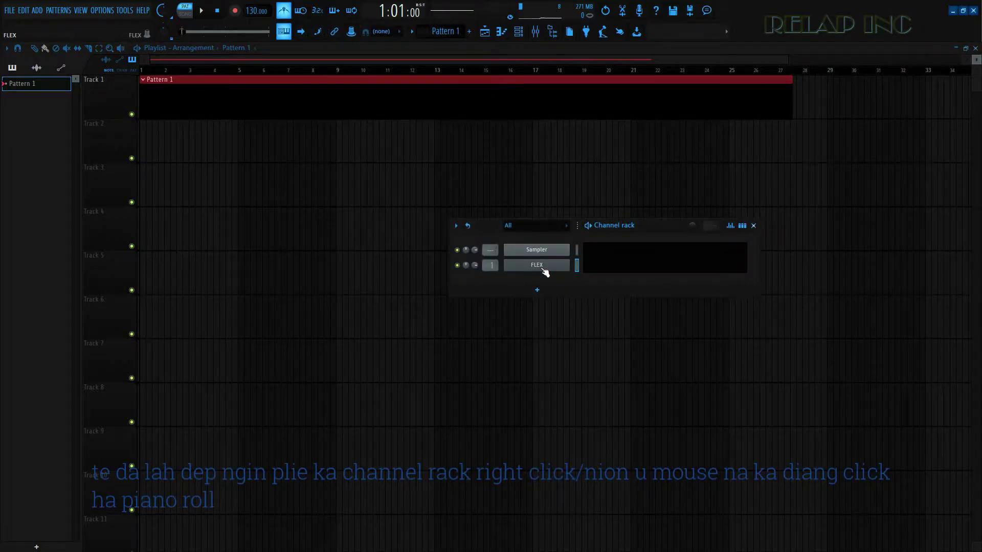
{"action": "right_click", "coordinate": [566, 264]}
{"action": "left_click", "coordinate": [583, 266]}
{"action": "scroll", "coordinate": [233, 311], "scroll_direction": "up", "scroll_amount": 1}
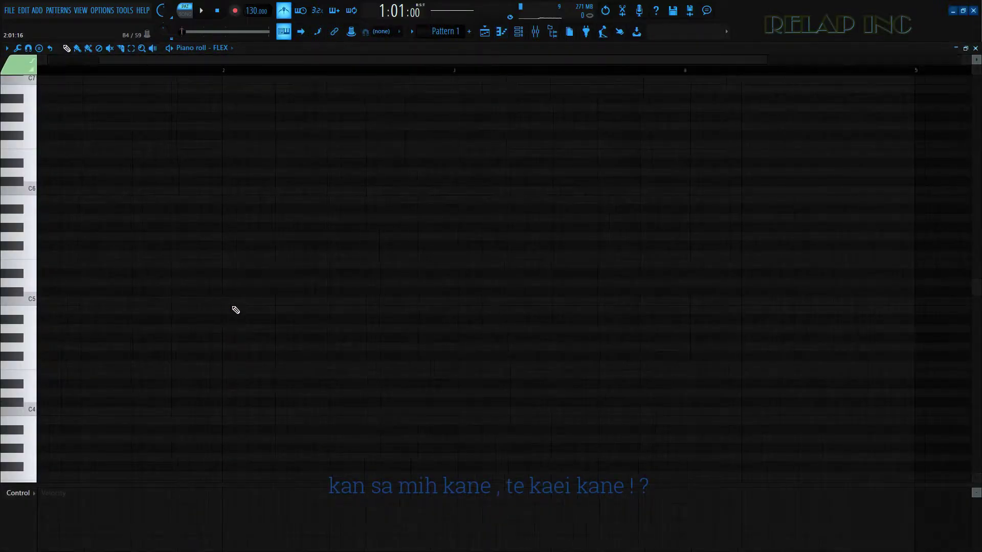
{"action": "left_click", "coordinate": [235, 297]}
{"action": "right_click", "coordinate": [232, 293]}
{"action": "scroll", "coordinate": [222, 282], "scroll_direction": "up", "scroll_amount": 1}
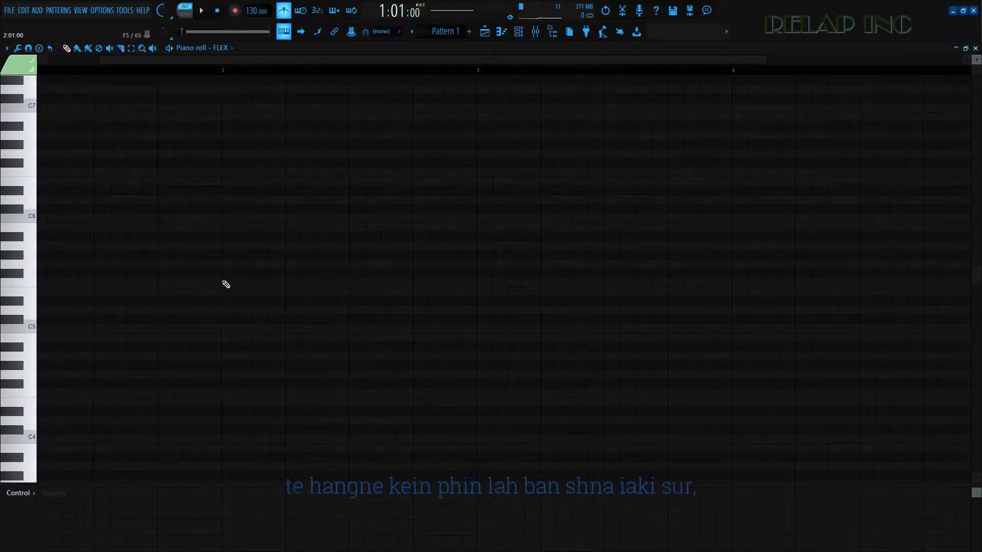
{"action": "left_click", "coordinate": [225, 272]}
{"action": "right_click", "coordinate": [228, 274]}
{"action": "scroll", "coordinate": [228, 319], "scroll_direction": "down", "scroll_amount": 1}
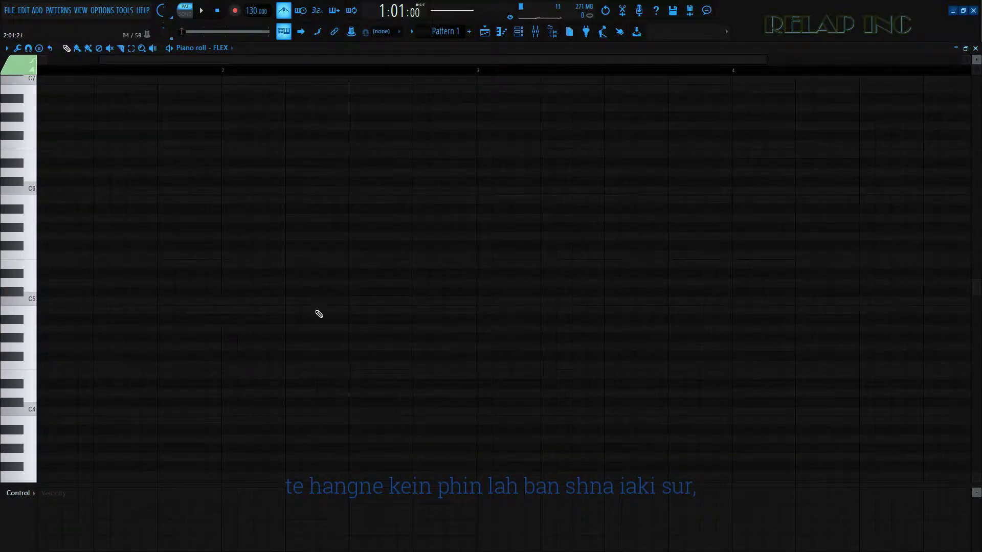
{"action": "left_click", "coordinate": [244, 384]}
{"action": "right_click", "coordinate": [243, 385]}
Step: Enter the first chord at bar 2 with two-step-long notes F4, G#4 and C5
{"action": "left_click", "coordinate": [228, 364]}
{"action": "scroll", "coordinate": [225, 376], "scroll_direction": "up", "scroll_amount": 5}
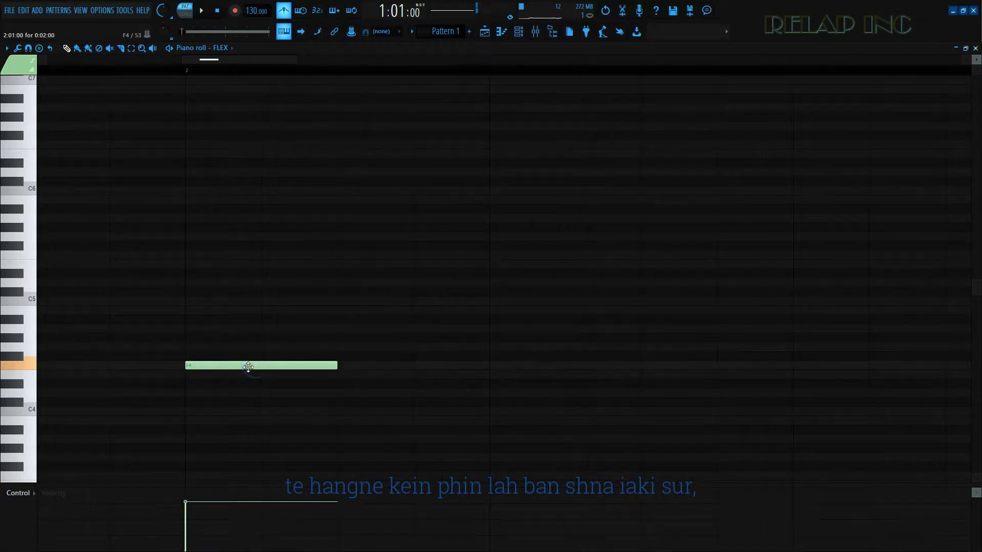
{"action": "left_click_drag", "start_coordinate": [191, 332], "coordinate": [184, 333]}
{"action": "left_click", "coordinate": [190, 310]}
{"action": "left_click_drag", "start_coordinate": [185, 296], "coordinate": [183, 293]}
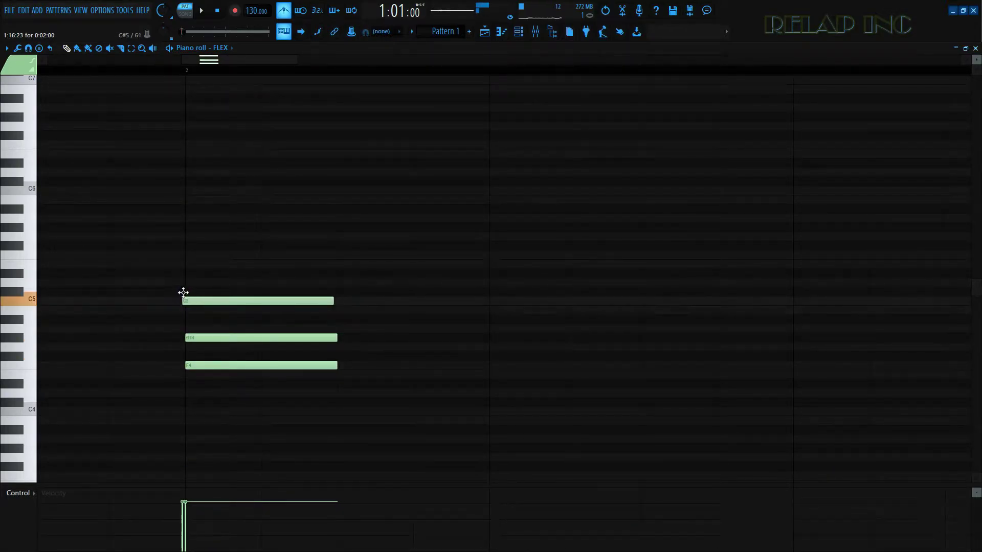
Step: Add a second two-step chord of C#4, F4 and G#4 directly after the first
{"action": "left_click", "coordinate": [331, 391]}
{"action": "left_click_drag", "start_coordinate": [338, 403], "coordinate": [339, 403]}
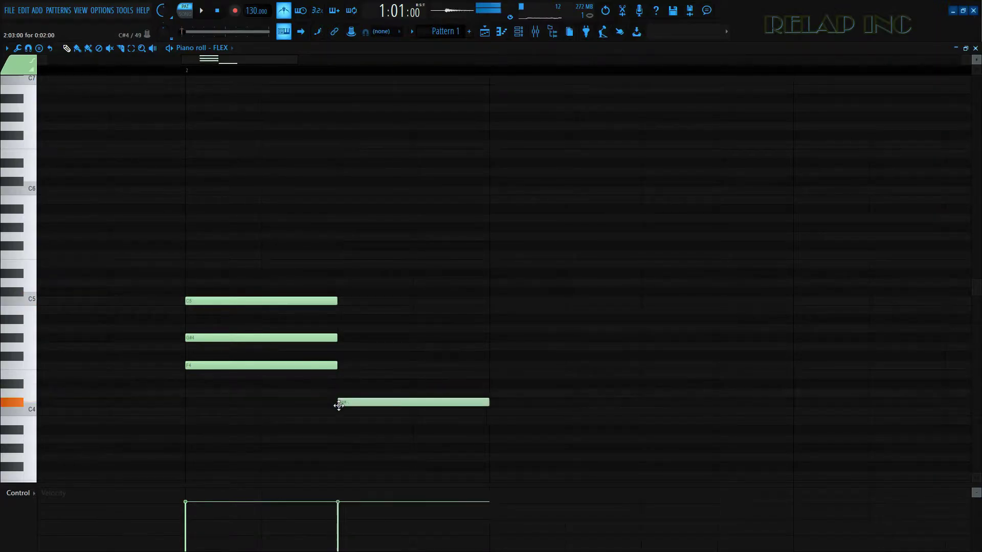
{"action": "left_click", "coordinate": [342, 366]}
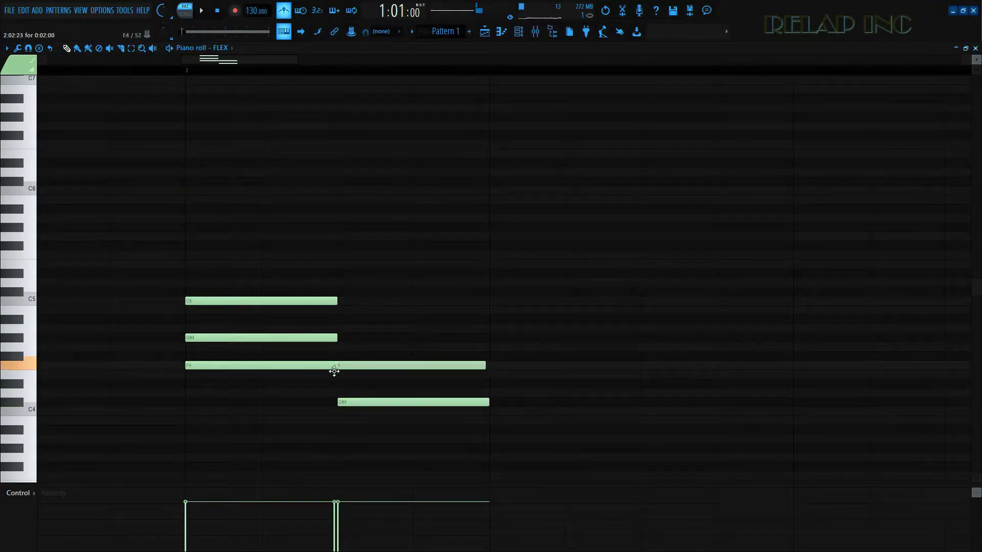
{"action": "left_click", "coordinate": [344, 337]}
{"action": "scroll", "coordinate": [447, 401], "scroll_direction": "down", "scroll_amount": 3}
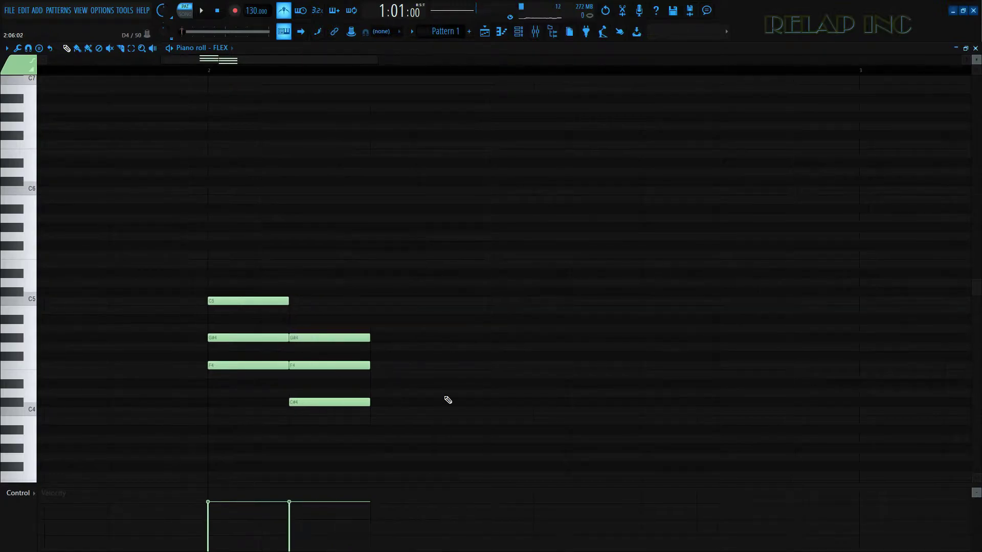
Step: Add a third two-step chord of D#4, G4 and A#4 directly after the second
{"action": "scroll", "coordinate": [333, 404], "scroll_direction": "up", "scroll_amount": 2}
{"action": "left_click_drag", "start_coordinate": [329, 384], "coordinate": [327, 321]}
{"action": "scroll", "coordinate": [322, 397], "scroll_direction": "down", "scroll_amount": 4}
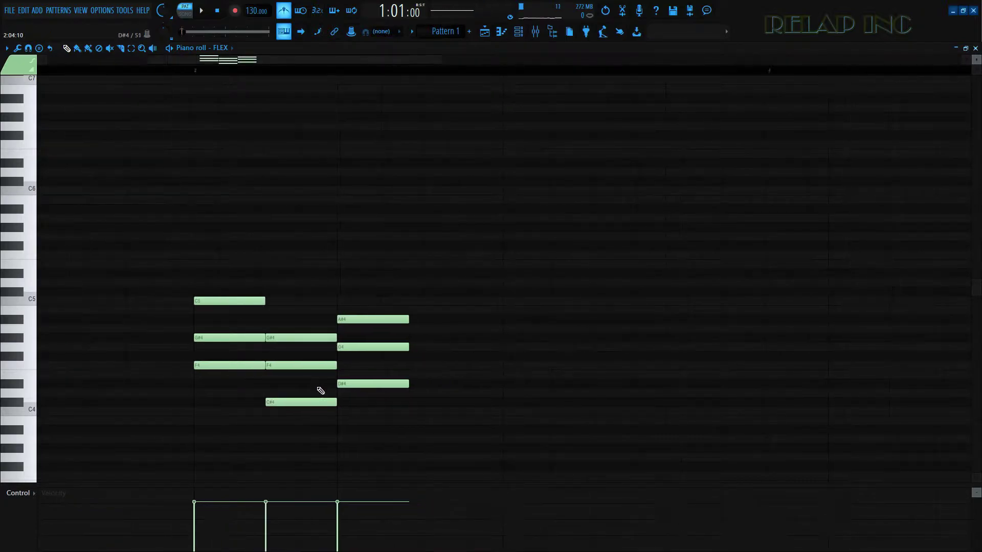
Step: Add a fourth two-step chord of C4, E4 and G4 directly after the third
{"action": "scroll", "coordinate": [348, 416], "scroll_direction": "up", "scroll_amount": 2}
{"action": "mouse_move", "coordinate": [317, 414]}
{"action": "left_mouse_down"}
{"action": "mouse_move", "coordinate": [326, 351]}
{"action": "mouse_move", "coordinate": [318, 372]}
{"action": "left_mouse_up"}
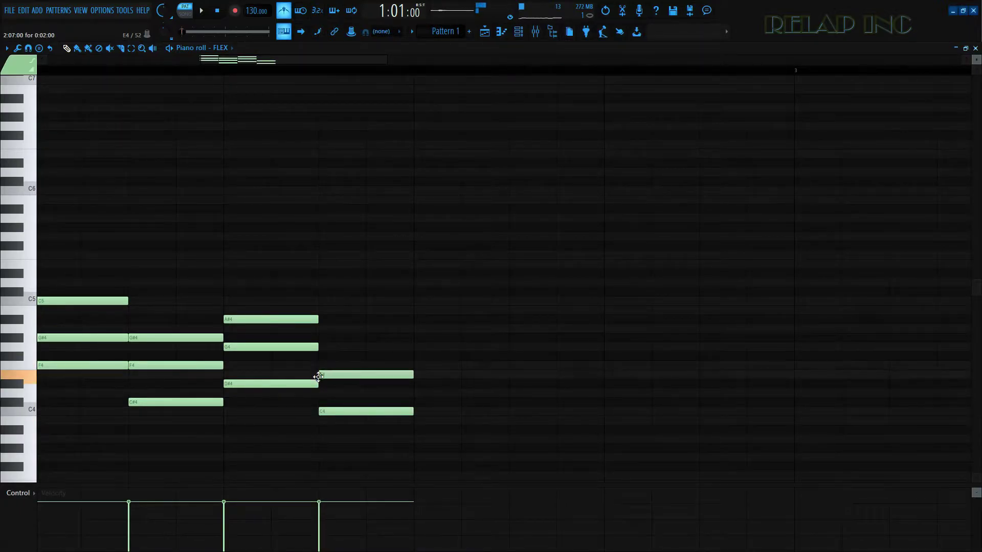
{"action": "left_click", "coordinate": [323, 349]}
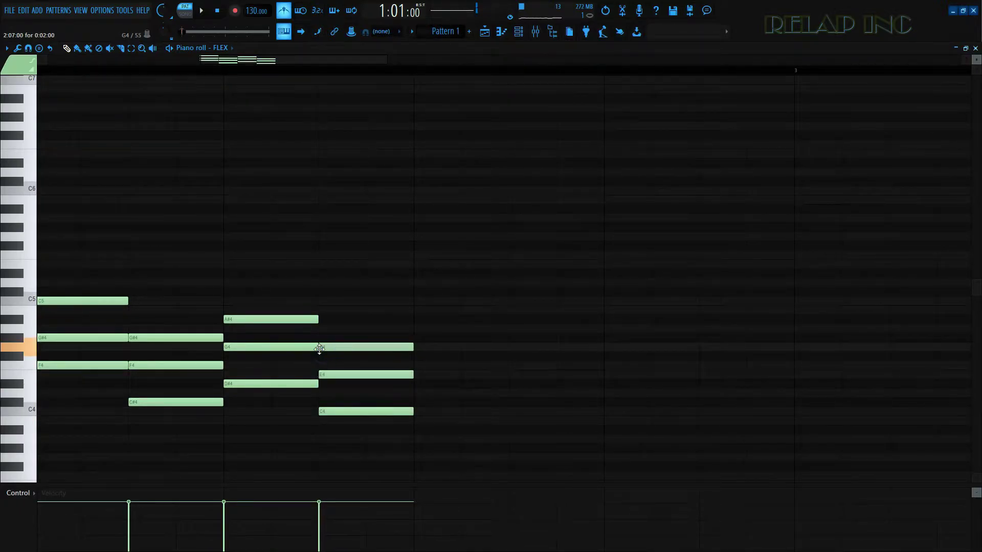
Step: Play back the four-chord progression and set the project tempo to 120 BPM
{"action": "key", "text": "space"}
{"action": "scroll", "coordinate": [374, 396], "scroll_direction": "up", "scroll_amount": 3}
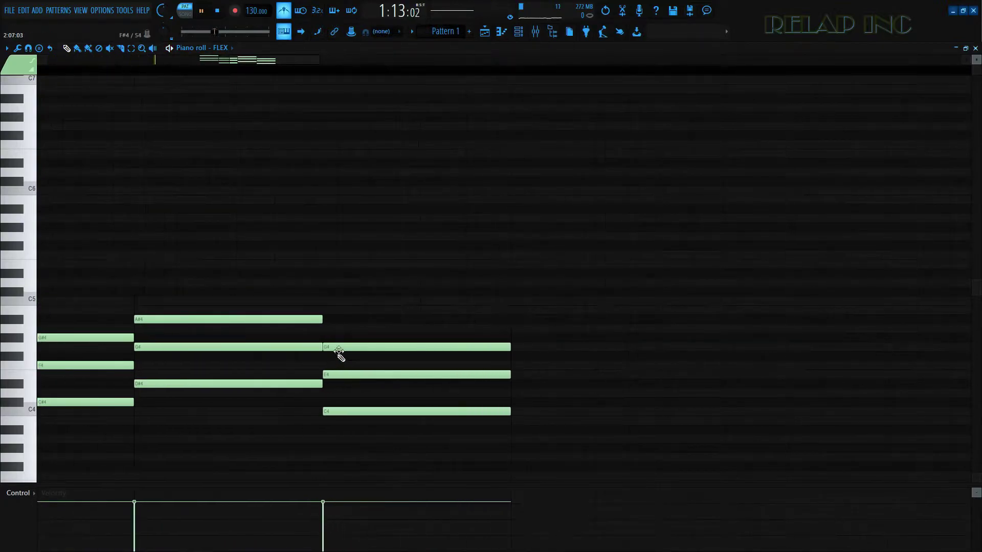
{"action": "scroll", "coordinate": [348, 409], "scroll_direction": "down", "scroll_amount": 3}
{"action": "key", "text": "space"}
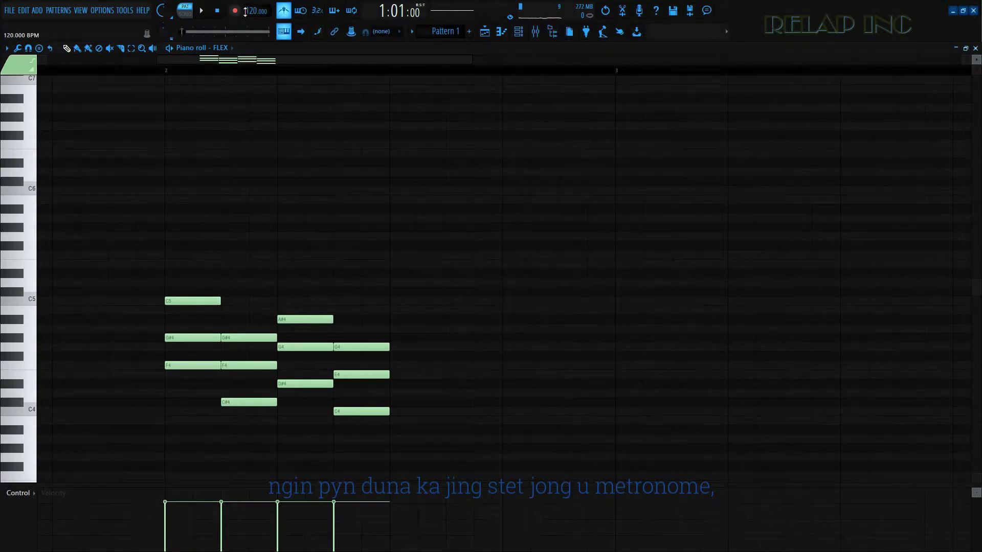
Step: Listen to the chord progression again at the 120 BPM tempo and stop playback
{"action": "scroll", "coordinate": [269, 297], "scroll_direction": "down", "scroll_amount": 3}
{"action": "scroll", "coordinate": [271, 300], "scroll_direction": "up", "scroll_amount": 3}
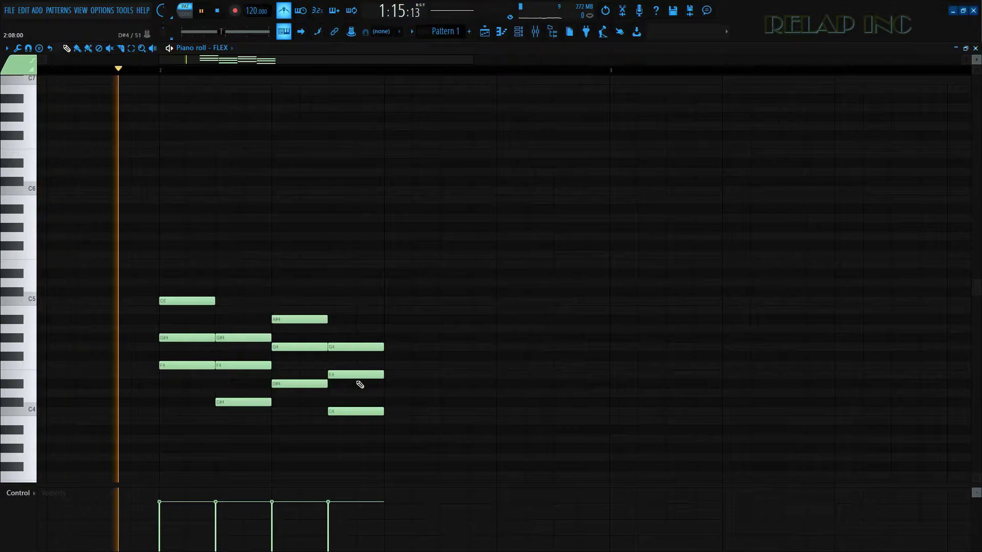
{"action": "scroll", "coordinate": [317, 374], "scroll_direction": "up", "scroll_amount": 2}
{"action": "key", "text": "space"}
{"action": "scroll", "coordinate": [320, 343], "scroll_direction": "down", "scroll_amount": 1}
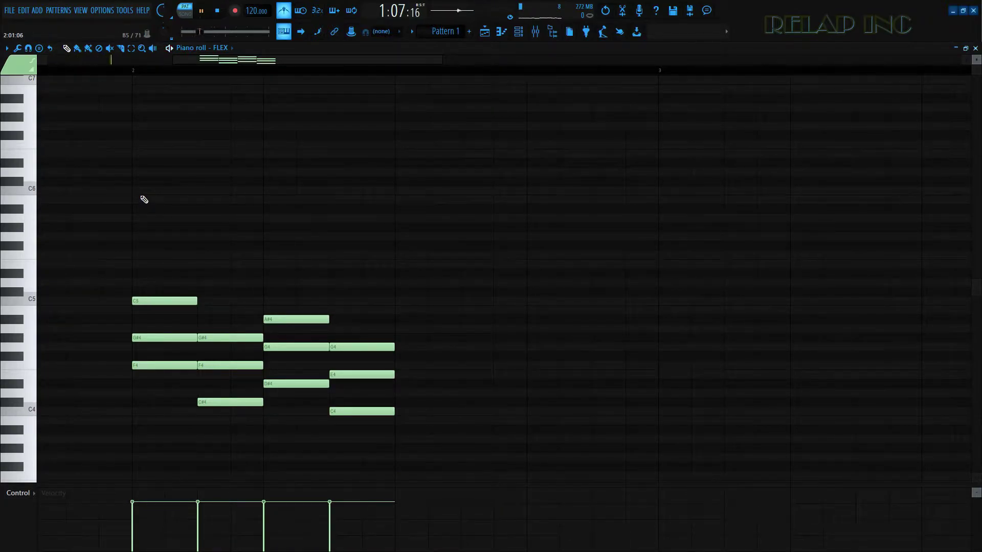
{"action": "key", "text": "space"}
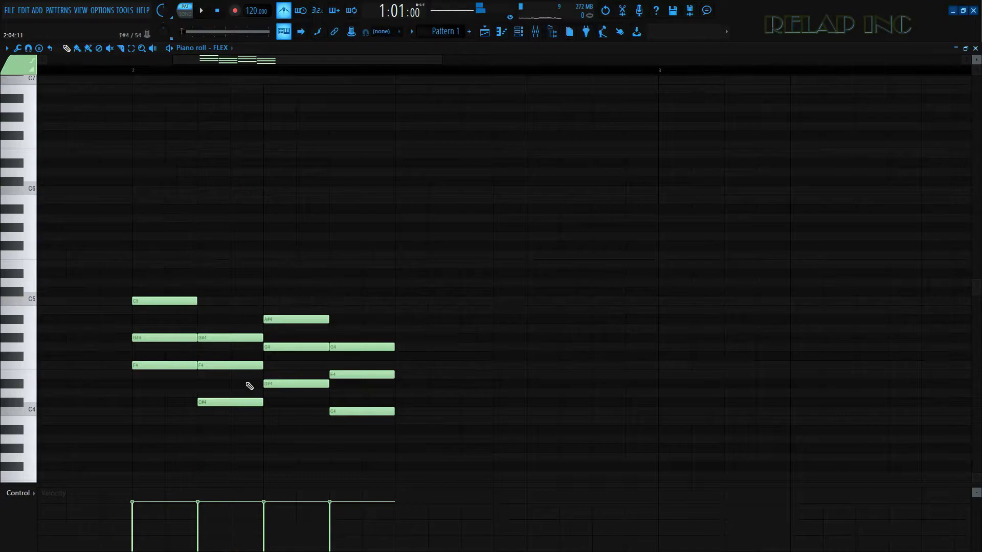
Step: Move the last three chords two steps later and lengthen the first chord to four steps to fill the gap
{"action": "left_click_drag", "start_coordinate": [219, 287], "coordinate": [354, 391]}
{"action": "left_click_drag", "start_coordinate": [229, 335], "coordinate": [295, 335]}
{"action": "scroll", "coordinate": [212, 340], "scroll_direction": "up", "scroll_amount": 2}
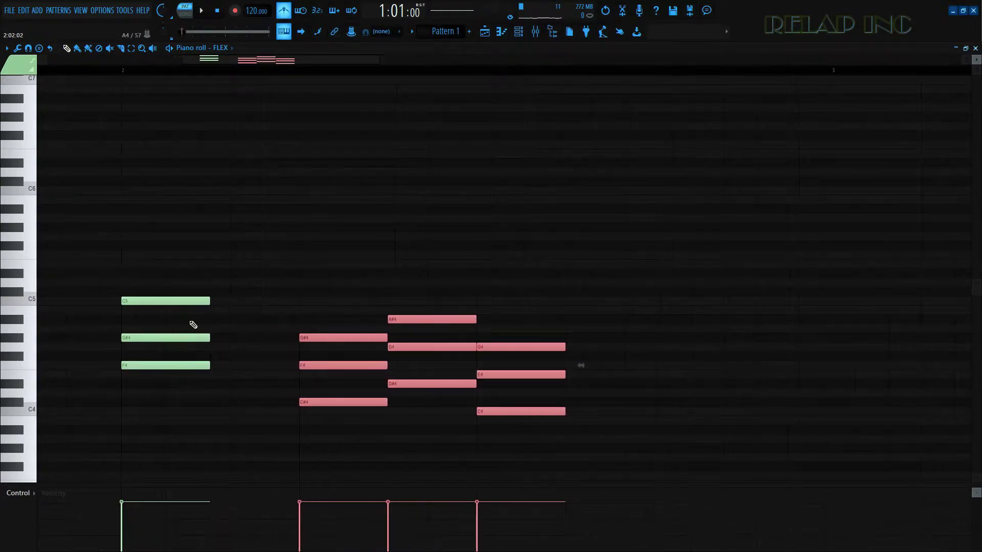
{"action": "left_click_drag", "start_coordinate": [204, 358], "coordinate": [302, 309]}
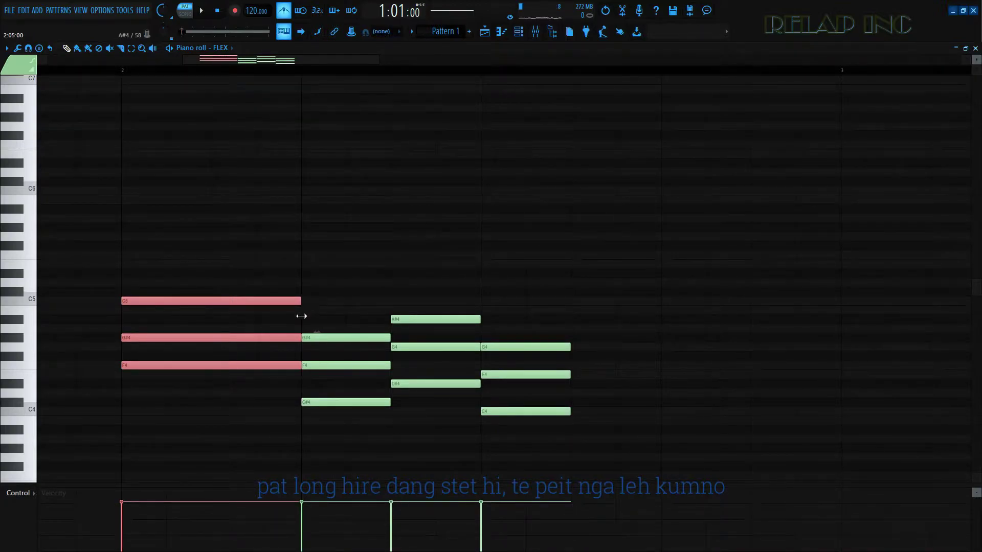
Step: Move the third and fourth chords two steps later so the third starts at step 9 of bar 2
{"action": "scroll", "coordinate": [233, 337], "scroll_direction": "down", "scroll_amount": 3}
{"action": "left_click_drag", "start_coordinate": [211, 297], "coordinate": [315, 420]}
{"action": "key", "text": "space"}
{"action": "scroll", "coordinate": [248, 314], "scroll_direction": "up", "scroll_amount": 2}
{"action": "left_click_drag", "start_coordinate": [249, 289], "coordinate": [338, 418]}
{"action": "left_click_drag", "start_coordinate": [255, 315], "coordinate": [329, 314]}
{"action": "scroll", "coordinate": [306, 333], "scroll_direction": "right", "scroll_amount": 2}
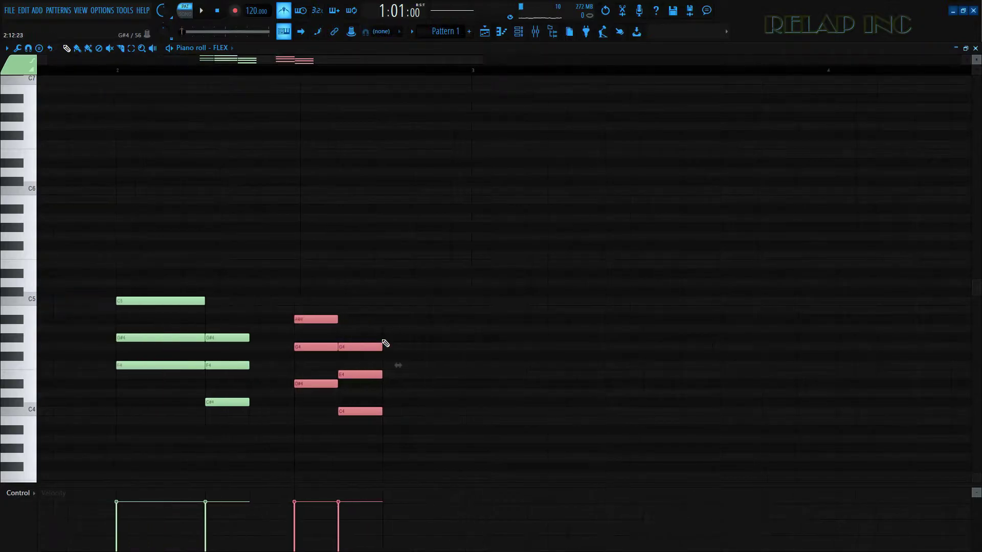
Step: Move the fourth chord two steps later to start at step 13 of bar 2
{"action": "left_click_drag", "start_coordinate": [432, 474], "coordinate": [330, 308]}
{"action": "left_click_drag", "start_coordinate": [352, 347], "coordinate": [430, 348]}
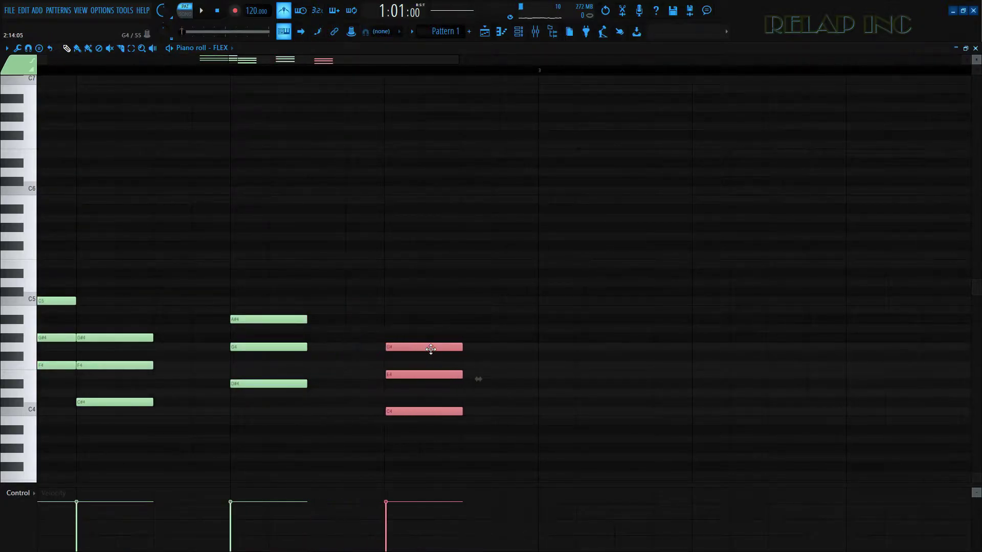
{"action": "scroll", "coordinate": [429, 354], "scroll_direction": "up", "scroll_amount": 3}
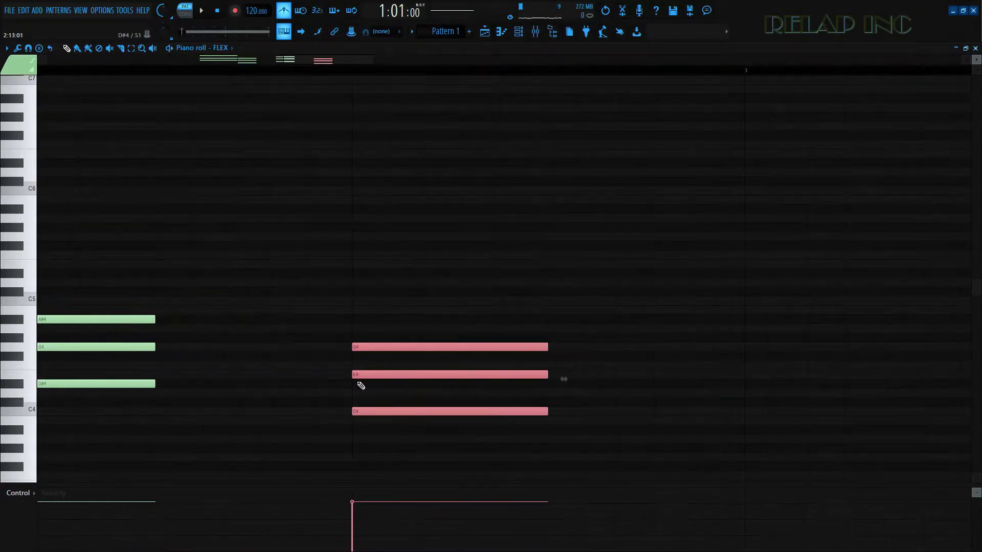
{"action": "scroll", "coordinate": [354, 376], "scroll_direction": "down", "scroll_amount": 7}
{"action": "scroll", "coordinate": [337, 367], "scroll_direction": "up", "scroll_amount": 5}
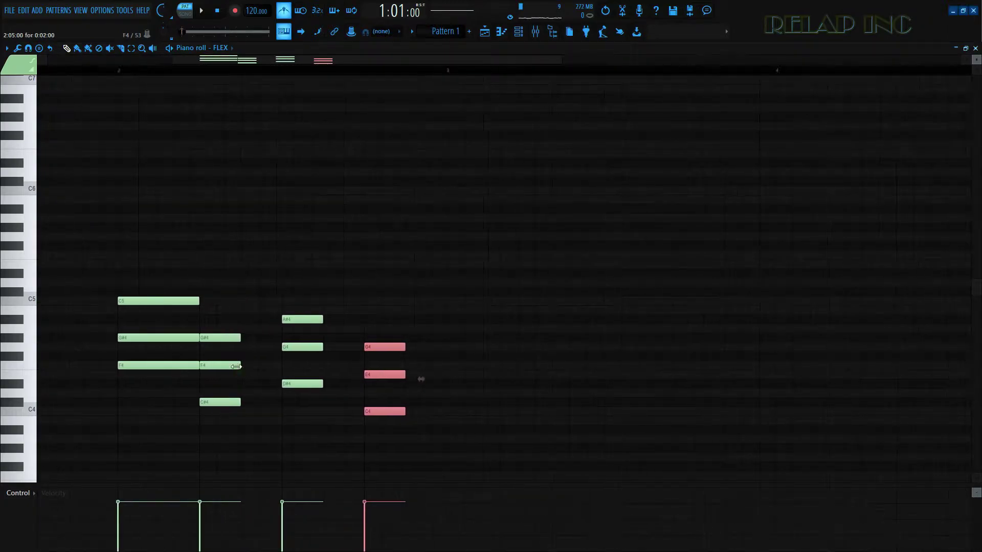
Step: Lengthen the second and third chords to four steps each so they meet the chord that follows
{"action": "left_click", "coordinate": [214, 320]}
{"action": "left_click_drag", "start_coordinate": [239, 339], "coordinate": [309, 354]}
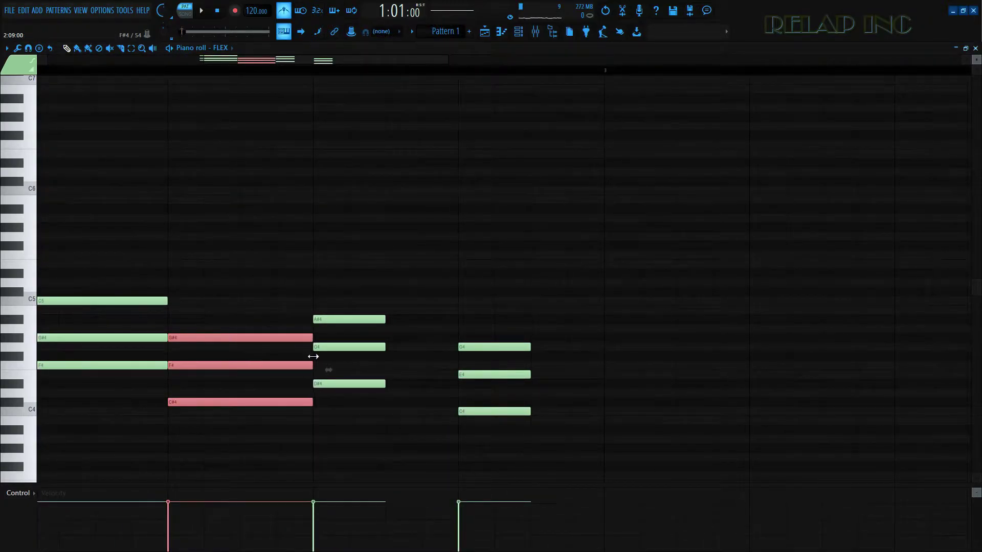
{"action": "left_click_drag", "start_coordinate": [343, 302], "coordinate": [368, 381]}
{"action": "left_click_drag", "start_coordinate": [386, 319], "coordinate": [455, 332]}
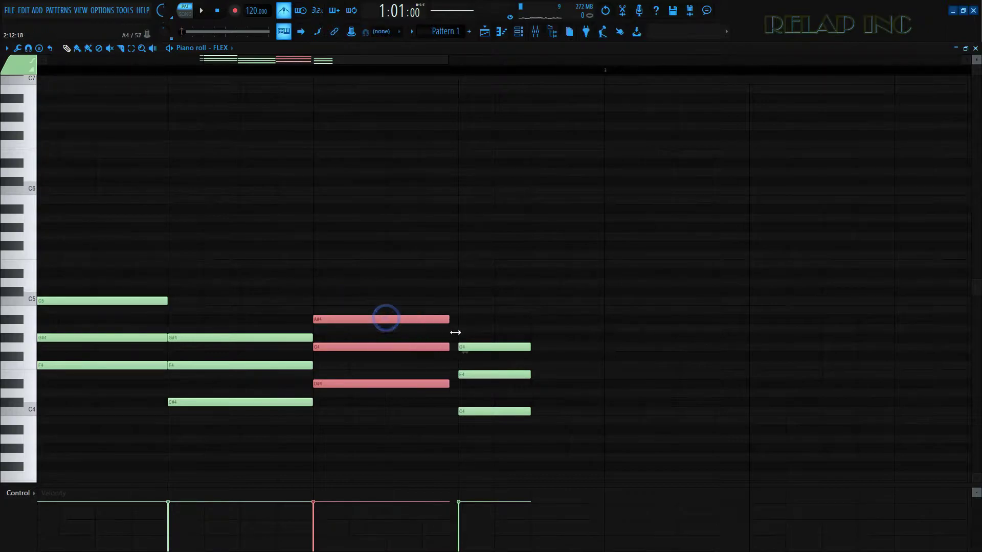
{"action": "scroll", "coordinate": [528, 389], "scroll_direction": "up", "scroll_amount": 3}
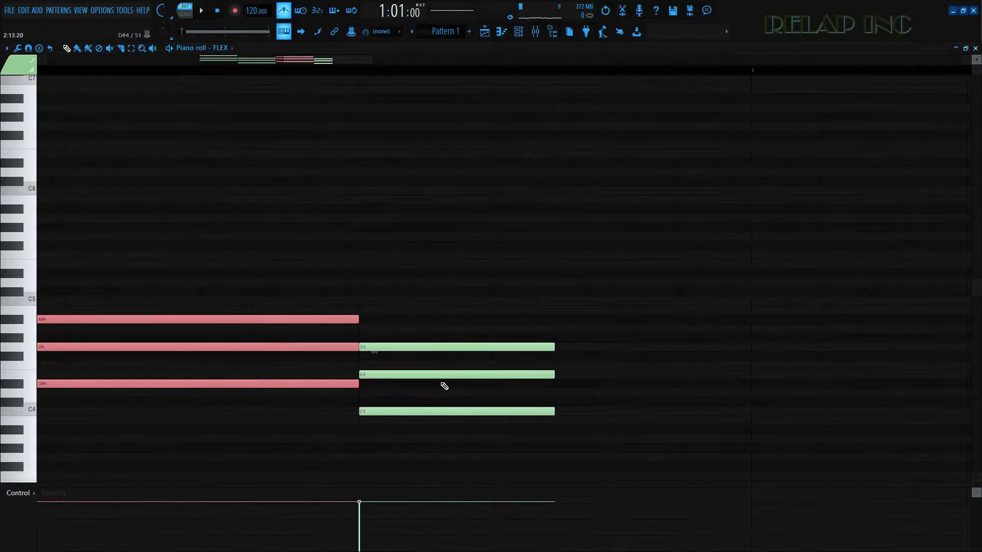
Step: Lengthen the fourth chord to four steps so it ends at bar 3
{"action": "scroll", "coordinate": [435, 368], "scroll_direction": "down", "scroll_amount": 4}
{"action": "left_click_drag", "start_coordinate": [438, 335], "coordinate": [462, 440]}
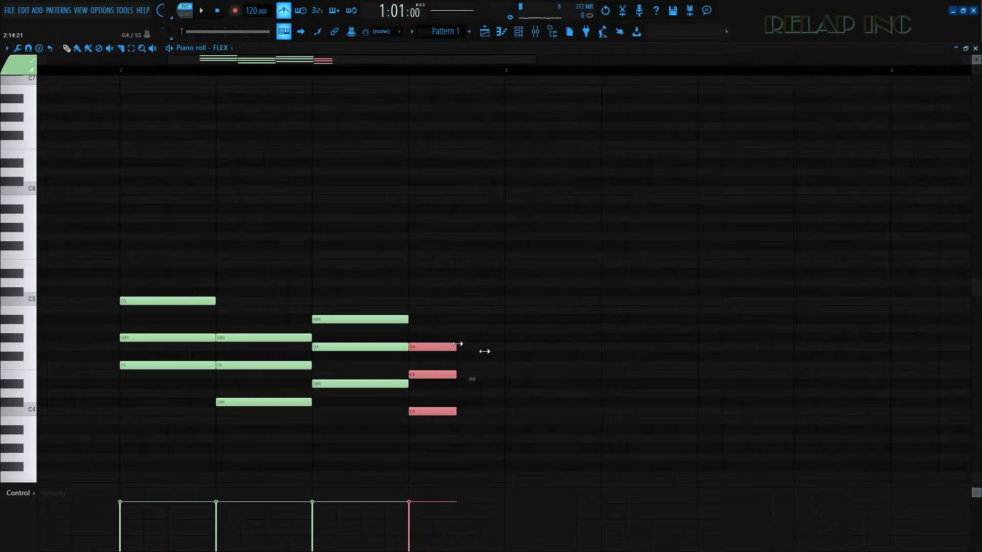
{"action": "left_click_drag", "start_coordinate": [457, 344], "coordinate": [506, 358]}
{"action": "scroll", "coordinate": [506, 364], "scroll_direction": "up", "scroll_amount": 5}
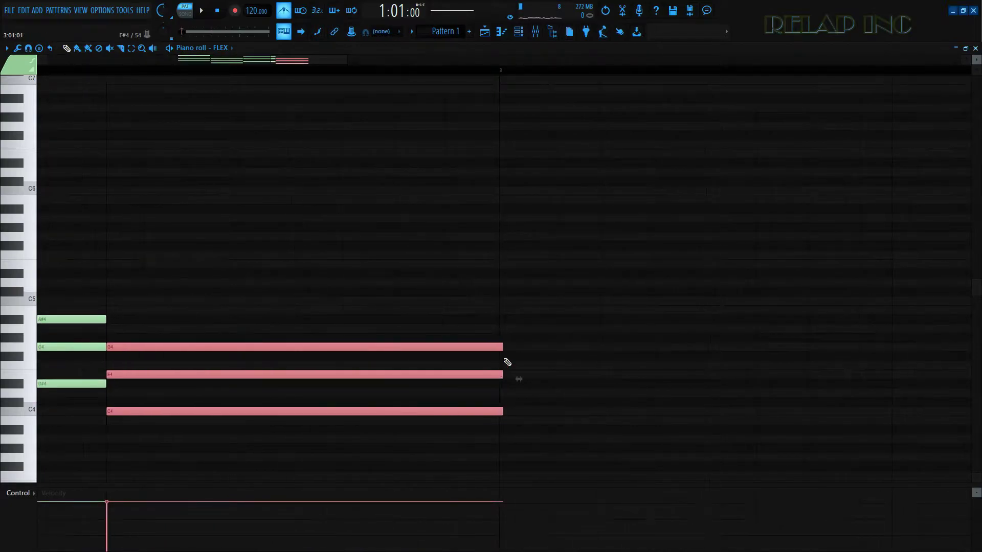
Step: Play back the lengthened chord progression to check its timing and stop playback
{"action": "scroll", "coordinate": [449, 373], "scroll_direction": "down", "scroll_amount": 5}
{"action": "key", "text": "space"}
{"action": "scroll", "coordinate": [234, 336], "scroll_direction": "up", "scroll_amount": 3}
{"action": "scroll", "coordinate": [226, 336], "scroll_direction": "down", "scroll_amount": 3}
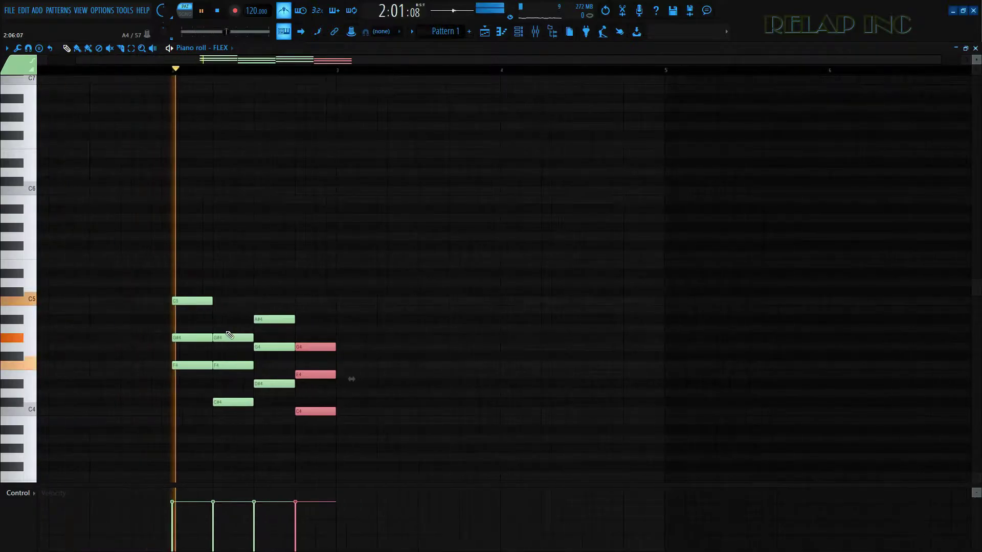
{"action": "scroll", "coordinate": [229, 335], "scroll_direction": "up", "scroll_amount": 3}
{"action": "scroll", "coordinate": [226, 336], "scroll_direction": "down", "scroll_amount": 3}
{"action": "scroll", "coordinate": [219, 336], "scroll_direction": "up", "scroll_amount": 3}
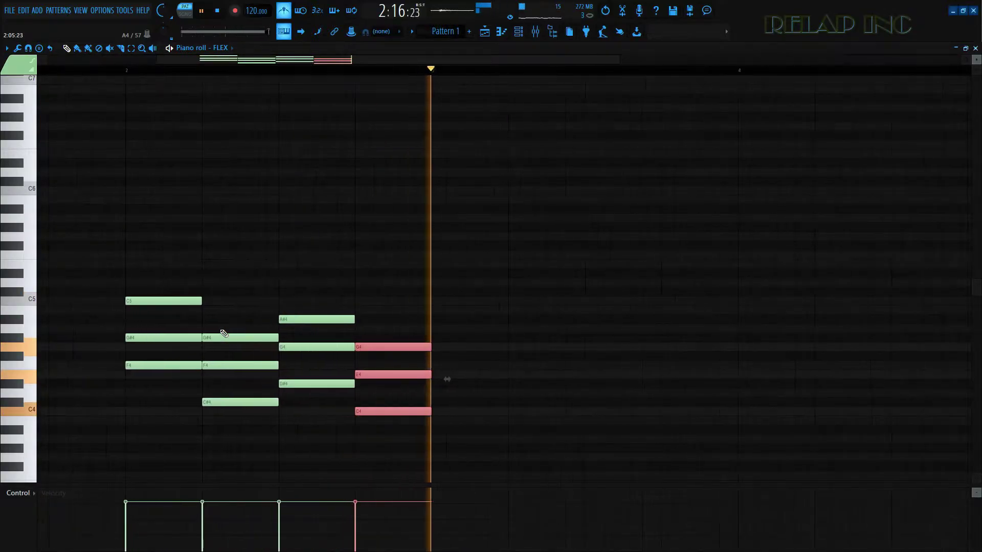
{"action": "key", "text": "space"}
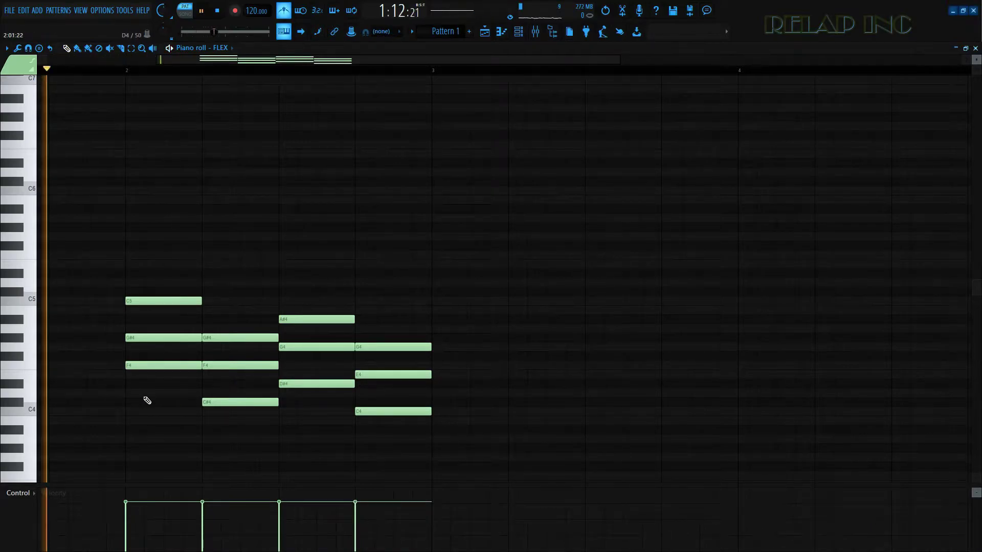
{"action": "key", "text": "space"}
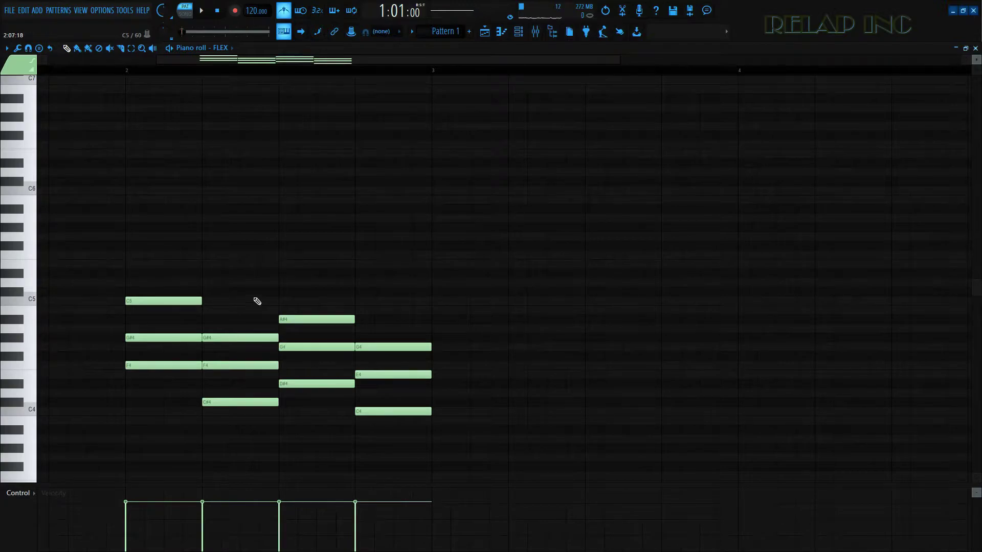
{"action": "left_click_drag", "start_coordinate": [250, 287], "coordinate": [480, 415]}
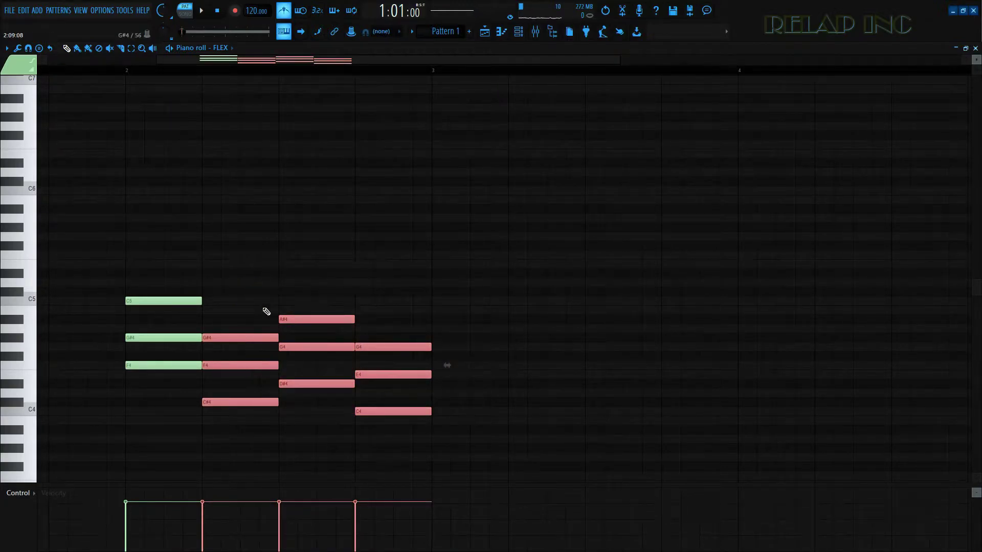
{"action": "scroll", "coordinate": [278, 338], "scroll_direction": "up", "scroll_amount": 2}
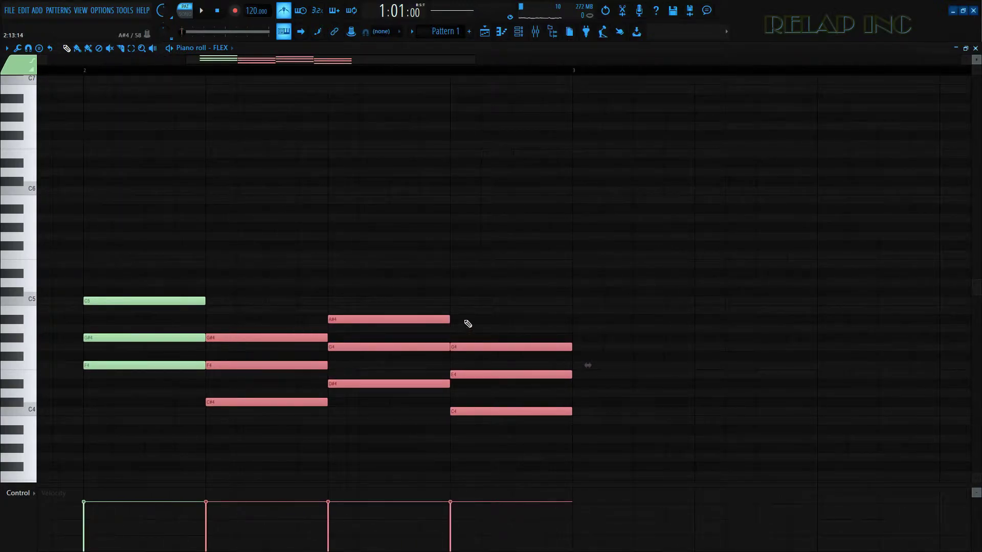
{"action": "left_click_drag", "start_coordinate": [449, 319], "coordinate": [579, 323]}
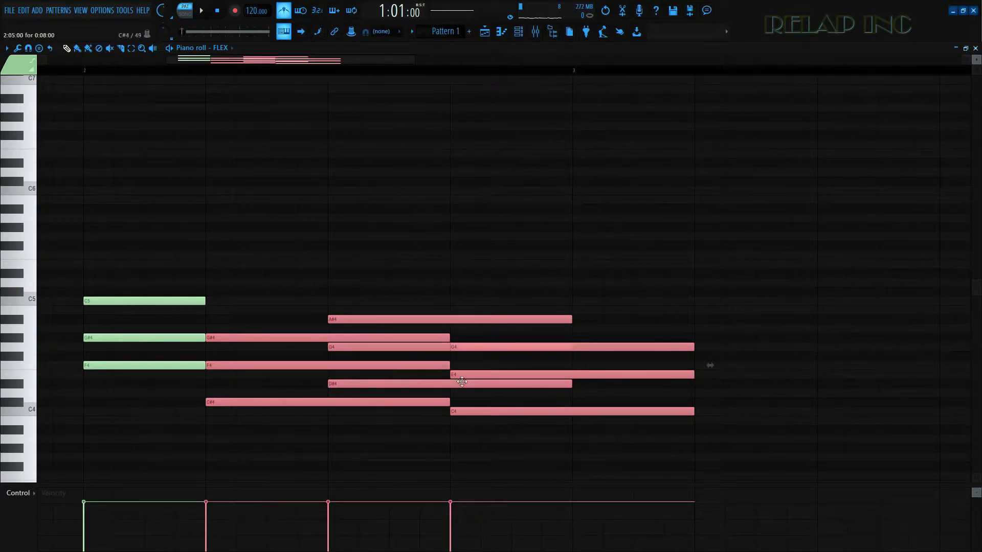
{"action": "left_click", "coordinate": [398, 451]}
{"action": "scroll", "coordinate": [506, 357], "scroll_direction": "down", "scroll_amount": 1}
{"action": "left_click_drag", "start_coordinate": [494, 334], "coordinate": [547, 428]}
{"action": "key", "text": "ctrl+z"}
{"action": "scroll", "coordinate": [547, 429], "scroll_direction": "down", "scroll_amount": 1}
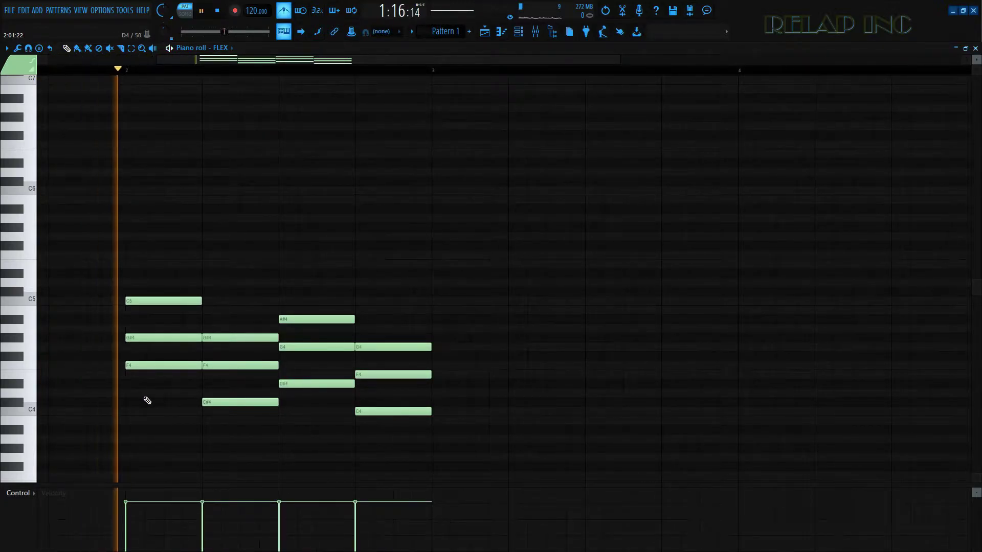
{"action": "key", "text": "space"}
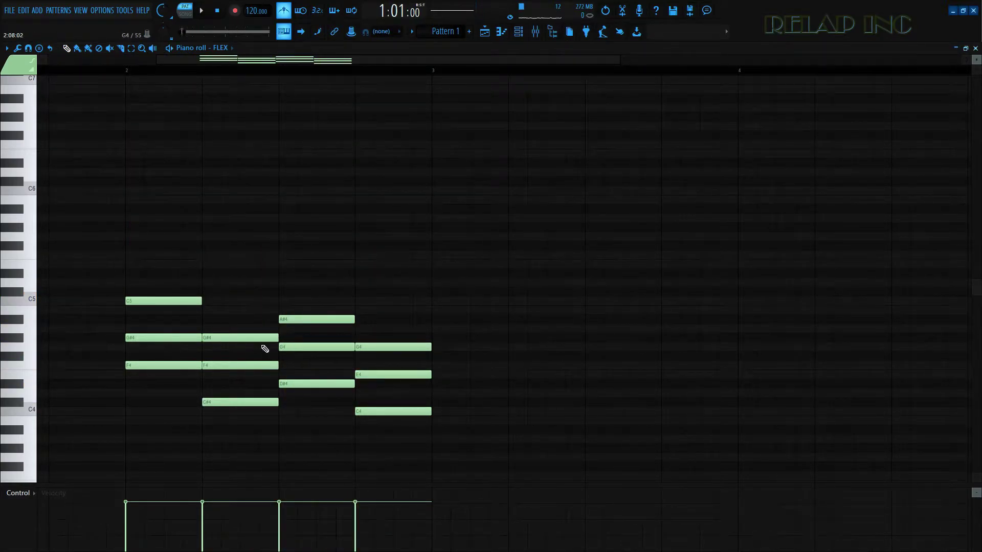
Step: Lengthen the second, third and fourth chords together to eight steps each
{"action": "left_click_drag", "start_coordinate": [251, 288], "coordinate": [486, 421]}
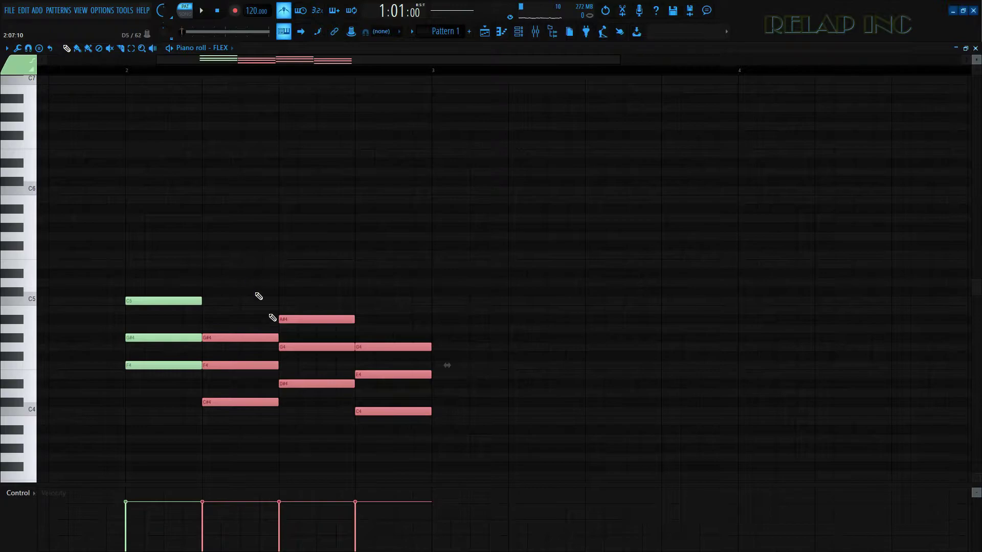
{"action": "scroll", "coordinate": [235, 343], "scroll_direction": "up", "scroll_amount": 2}
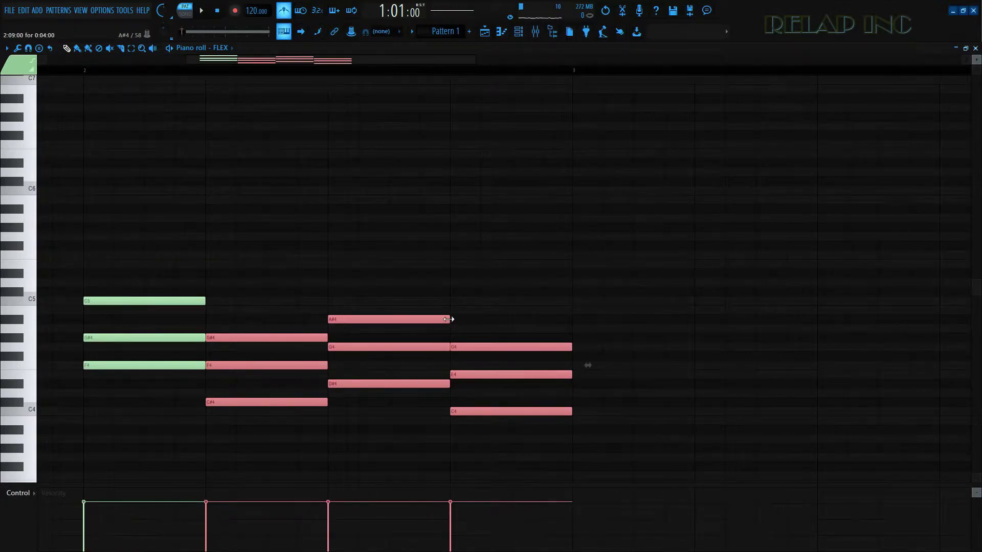
{"action": "left_click_drag", "start_coordinate": [448, 319], "coordinate": [579, 324]}
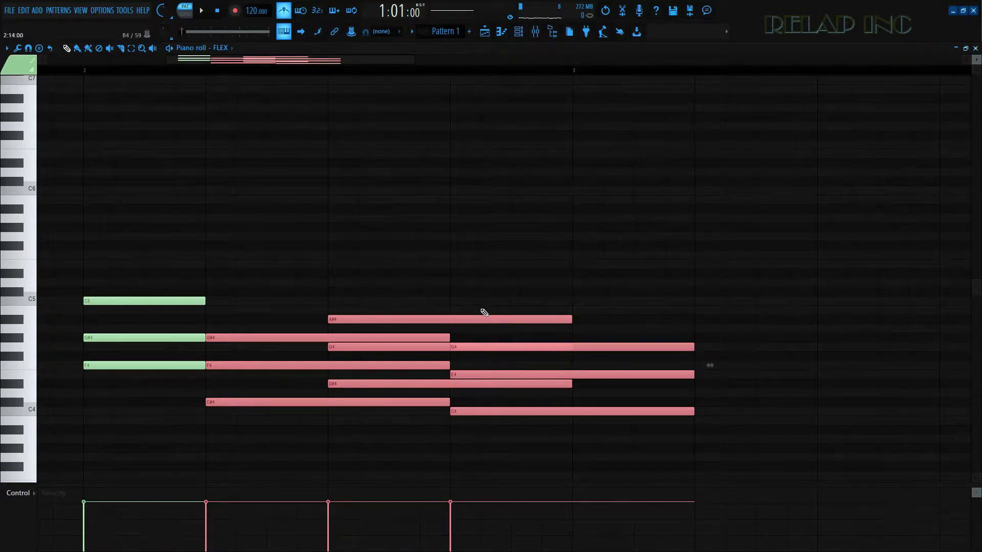
{"action": "left_click", "coordinate": [400, 458]}
Step: Move the fourth chord to start at step 5 of bar 3 and the third chord to step 13 of bar 2
{"action": "scroll", "coordinate": [519, 386], "scroll_direction": "down", "scroll_amount": 1}
{"action": "left_click_drag", "start_coordinate": [496, 335], "coordinate": [542, 436]}
{"action": "left_click_drag", "start_coordinate": [525, 349], "coordinate": [737, 354]}
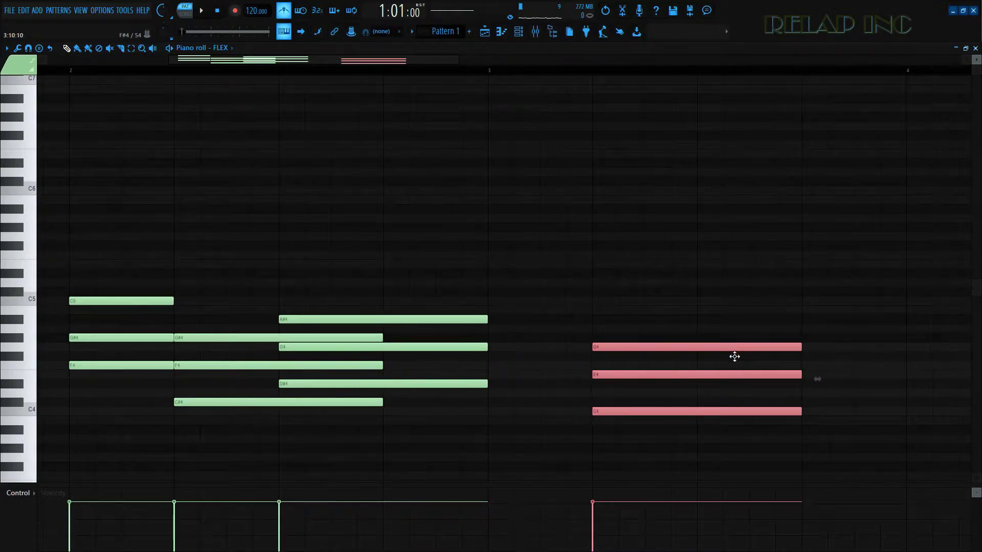
{"action": "left_click_drag", "start_coordinate": [426, 304], "coordinate": [441, 397]}
{"action": "left_click_drag", "start_coordinate": [413, 321], "coordinate": [521, 315]}
Step: Move the second, third and fourth chords together four steps later so the second chord starts at step 9 of bar 2
{"action": "scroll", "coordinate": [465, 368], "scroll_direction": "down", "scroll_amount": 2}
{"action": "scroll", "coordinate": [305, 392], "scroll_direction": "up", "scroll_amount": 2}
{"action": "left_click_drag", "start_coordinate": [365, 279], "coordinate": [765, 423]}
{"action": "scroll", "coordinate": [416, 350], "scroll_direction": "up", "scroll_amount": 2}
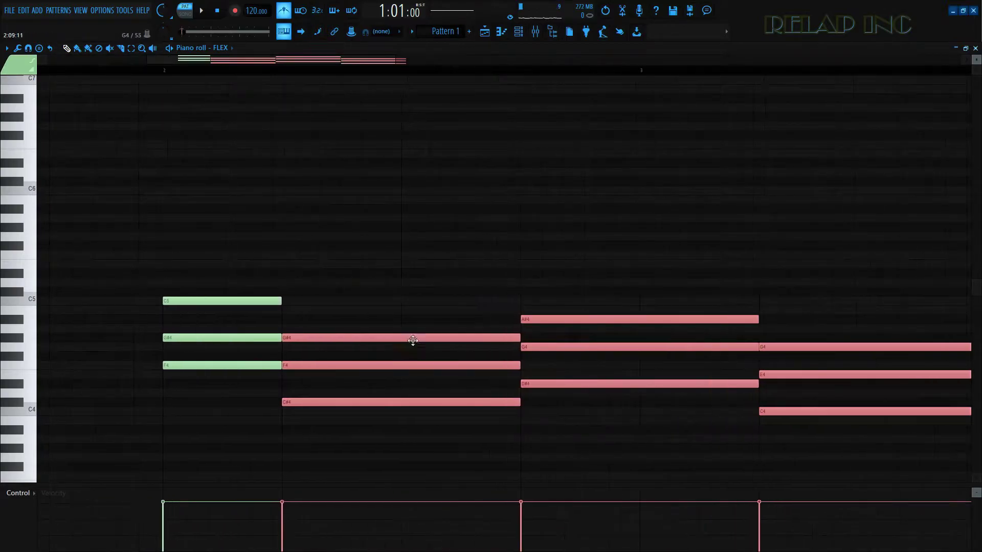
{"action": "scroll", "coordinate": [309, 352], "scroll_direction": "down", "scroll_amount": 3}
{"action": "left_click_drag", "start_coordinate": [307, 339], "coordinate": [358, 340]}
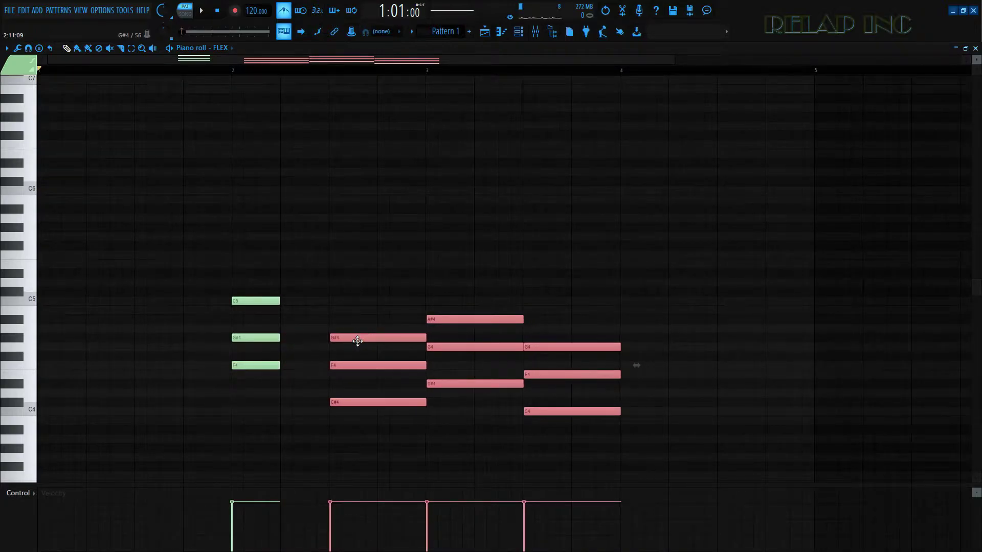
{"action": "scroll", "coordinate": [332, 368], "scroll_direction": "up", "scroll_amount": 5}
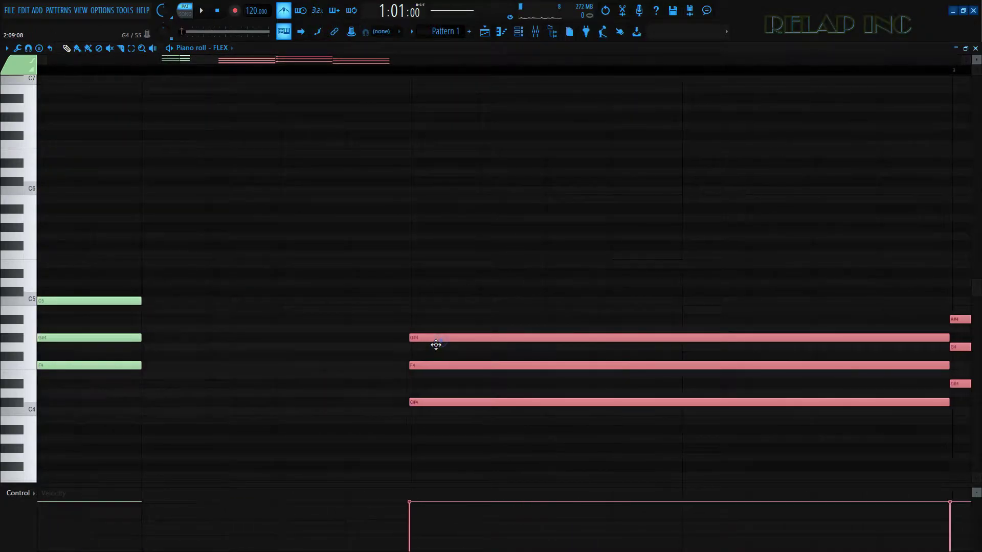
{"action": "scroll", "coordinate": [253, 438], "scroll_direction": "down", "scroll_amount": 4}
{"action": "scroll", "coordinate": [229, 347], "scroll_direction": "up", "scroll_amount": 1}
Step: Lengthen the first chord to eight steps so it meets the second chord
{"action": "left_click_drag", "start_coordinate": [215, 309], "coordinate": [240, 370]}
{"action": "left_click_drag", "start_coordinate": [223, 293], "coordinate": [339, 317]}
Step: Play back the eight-step chord progression to check its timing and stop playback
{"action": "scroll", "coordinate": [189, 410], "scroll_direction": "down", "scroll_amount": 4}
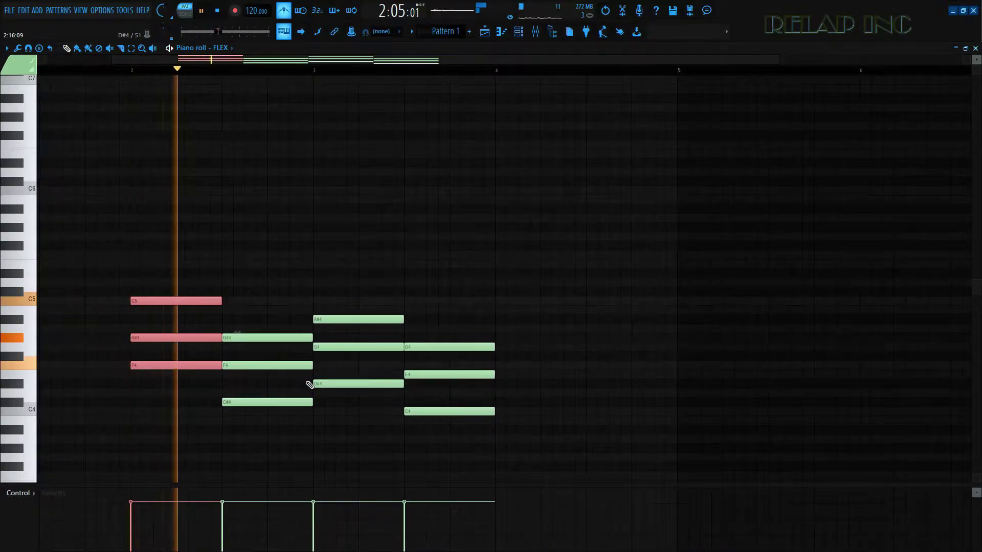
{"action": "scroll", "coordinate": [307, 384], "scroll_direction": "up", "scroll_amount": 3}
{"action": "scroll", "coordinate": [302, 380], "scroll_direction": "down", "scroll_amount": 4}
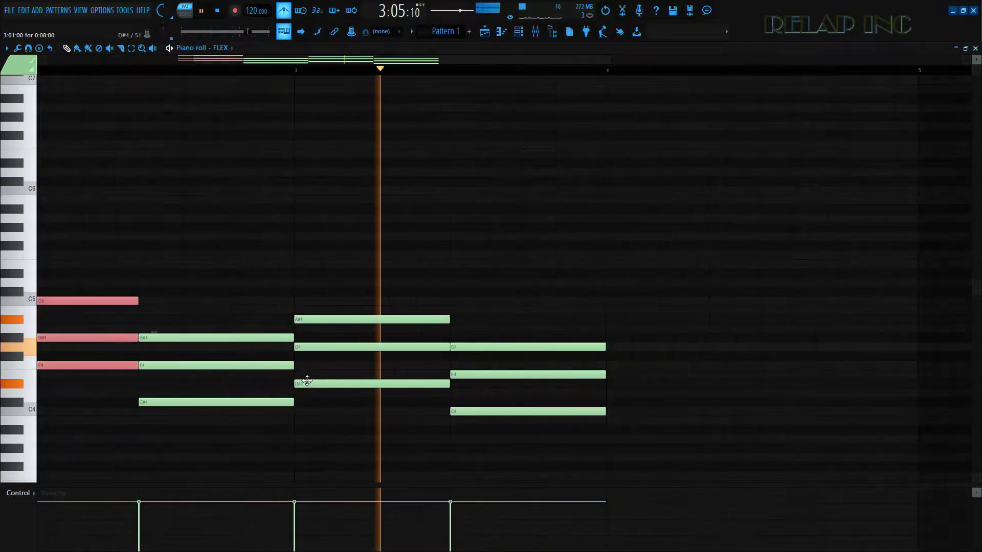
{"action": "key", "text": "space"}
{"action": "scroll", "coordinate": [103, 291], "scroll_direction": "up", "scroll_amount": 2}
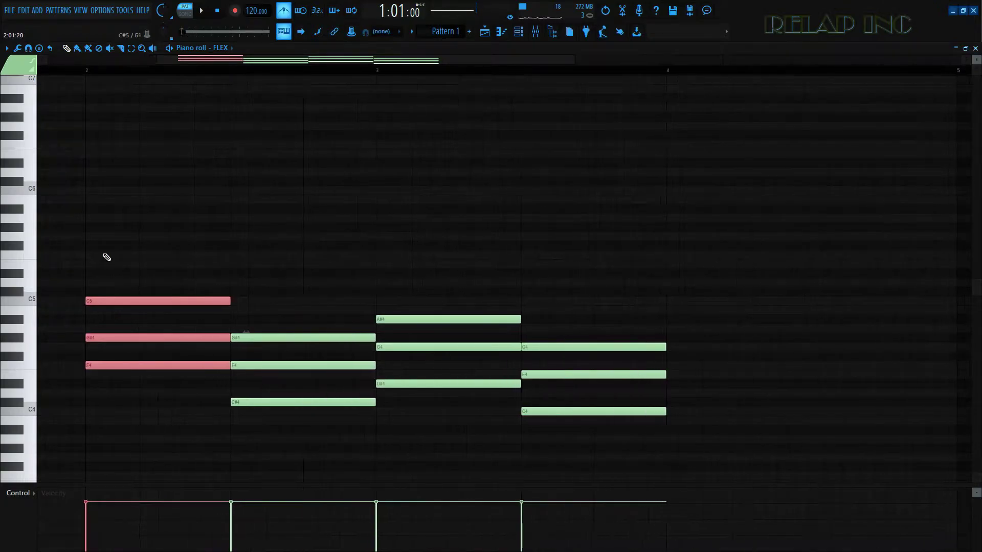
Step: Start playback and duplicate the whole four-chord progression twice, so its repeats start at bars 4 and 6
{"action": "scroll", "coordinate": [104, 258], "scroll_direction": "up", "scroll_amount": 3}
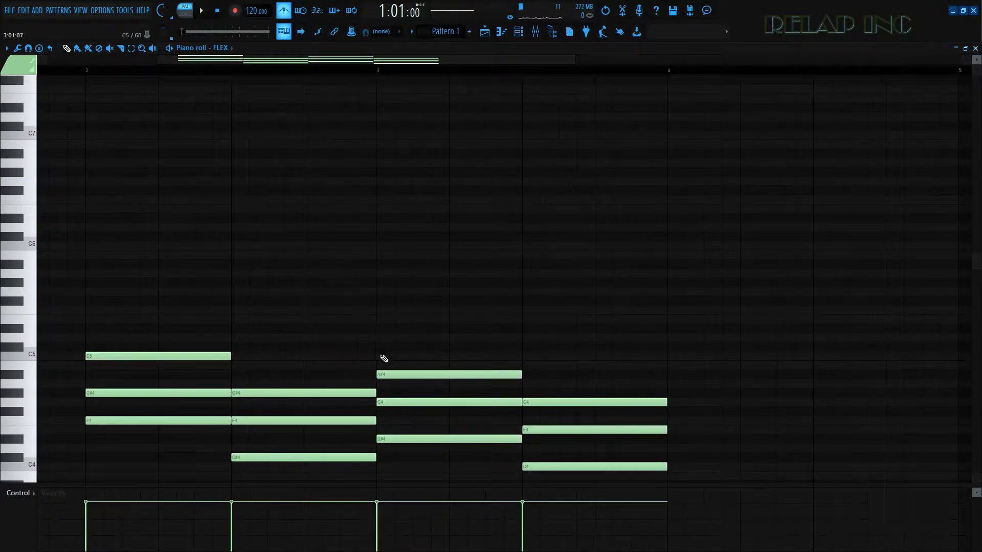
{"action": "scroll", "coordinate": [358, 378], "scroll_direction": "down", "scroll_amount": 3}
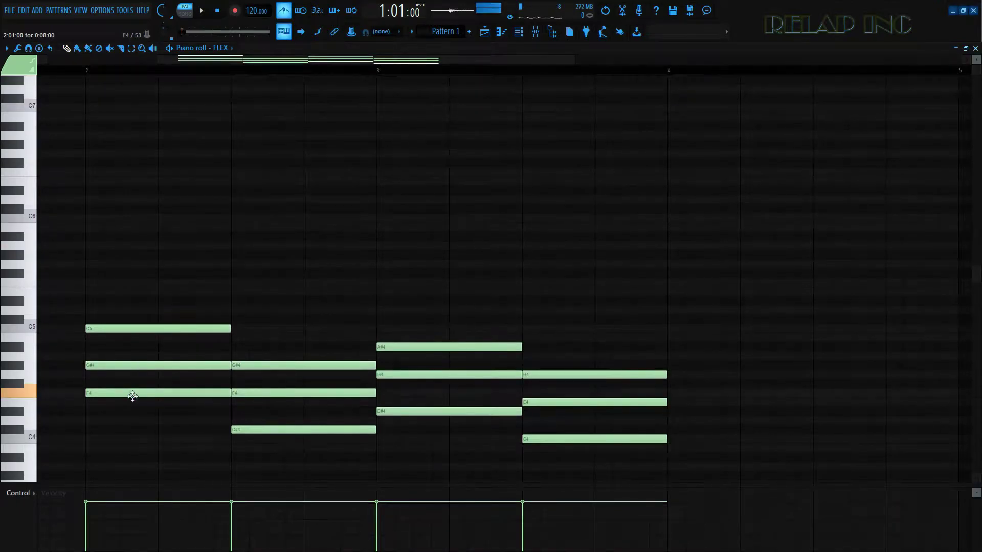
{"action": "scroll", "coordinate": [92, 345], "scroll_direction": "up", "scroll_amount": 3}
{"action": "scroll", "coordinate": [122, 317], "scroll_direction": "down", "scroll_amount": 6}
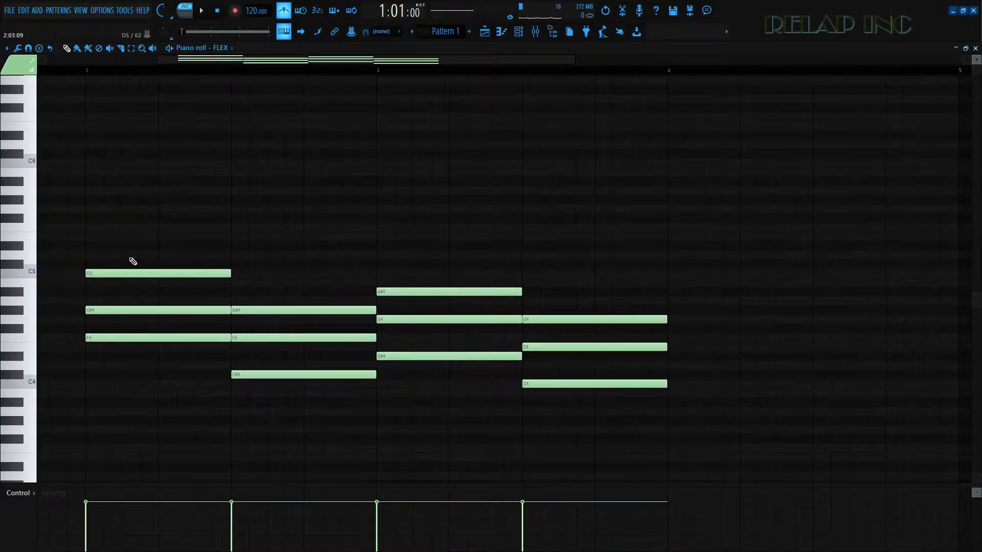
{"action": "key", "text": "space"}
{"action": "scroll", "coordinate": [128, 264], "scroll_direction": "down", "scroll_amount": 3}
{"action": "left_click_drag", "start_coordinate": [125, 233], "coordinate": [408, 394]}
{"action": "key", "text": "ctrl+b"}
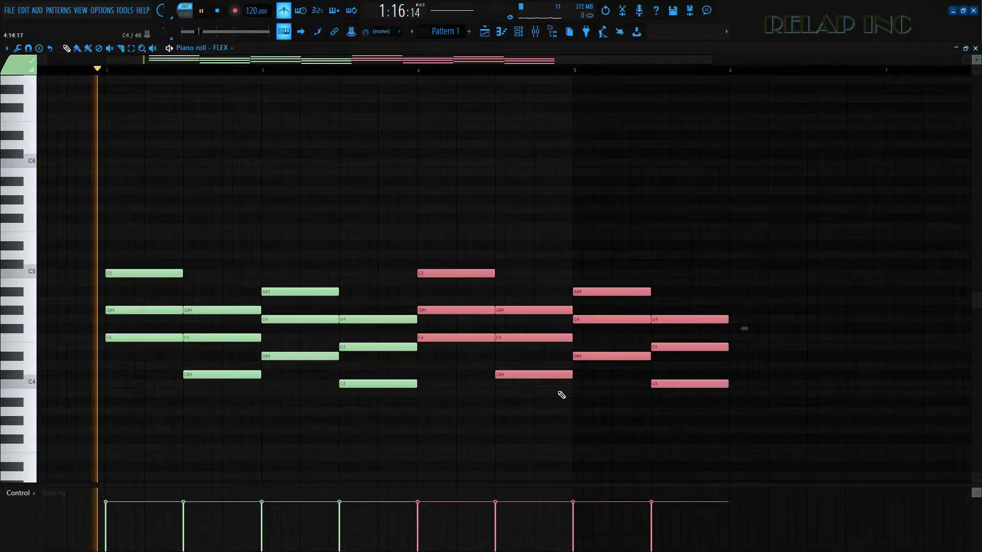
{"action": "scroll", "coordinate": [297, 335], "scroll_direction": "up", "scroll_amount": 6}
{"action": "scroll", "coordinate": [297, 337], "scroll_direction": "down", "scroll_amount": 6}
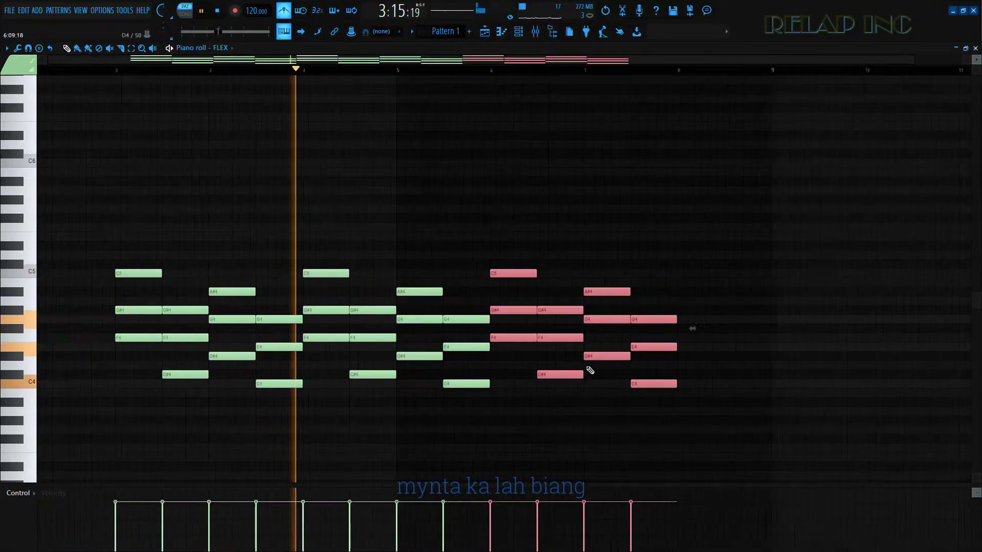
Step: Duplicate the progression two more times so that further repeats start at bars 8 and 10
{"action": "scroll", "coordinate": [455, 355], "scroll_direction": "up", "scroll_amount": 6}
{"action": "scroll", "coordinate": [271, 340], "scroll_direction": "down", "scroll_amount": 4}
{"action": "scroll", "coordinate": [271, 340], "scroll_direction": "down", "scroll_amount": 3}
{"action": "key", "text": "ctrl+b"}
{"action": "scroll", "coordinate": [575, 333], "scroll_direction": "up", "scroll_amount": 3}
{"action": "scroll", "coordinate": [575, 334], "scroll_direction": "up", "scroll_amount": 4}
{"action": "scroll", "coordinate": [450, 377], "scroll_direction": "down", "scroll_amount": 5}
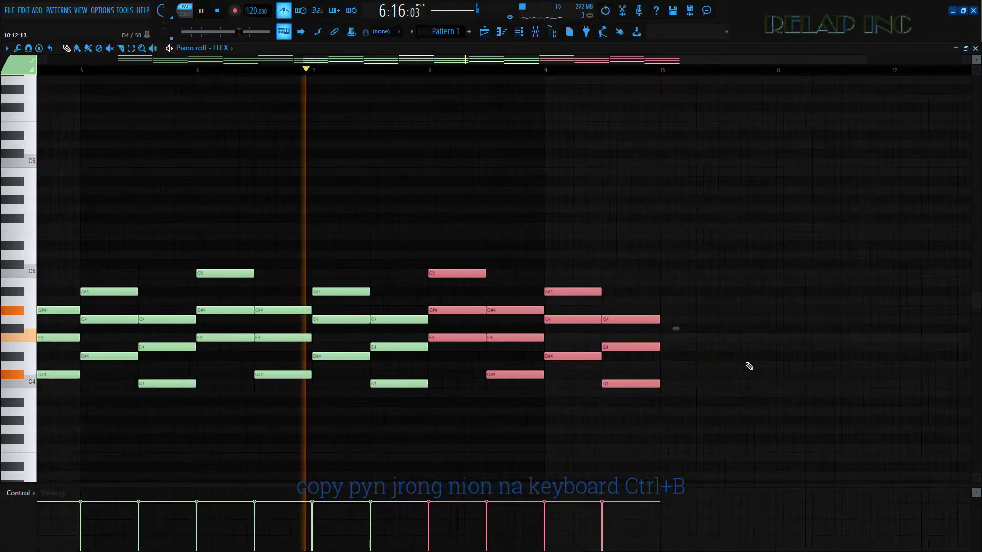
{"action": "scroll", "coordinate": [751, 366], "scroll_direction": "down", "scroll_amount": 3}
{"action": "key", "text": "ctrl+b"}
{"action": "scroll", "coordinate": [757, 366], "scroll_direction": "up", "scroll_amount": 4}
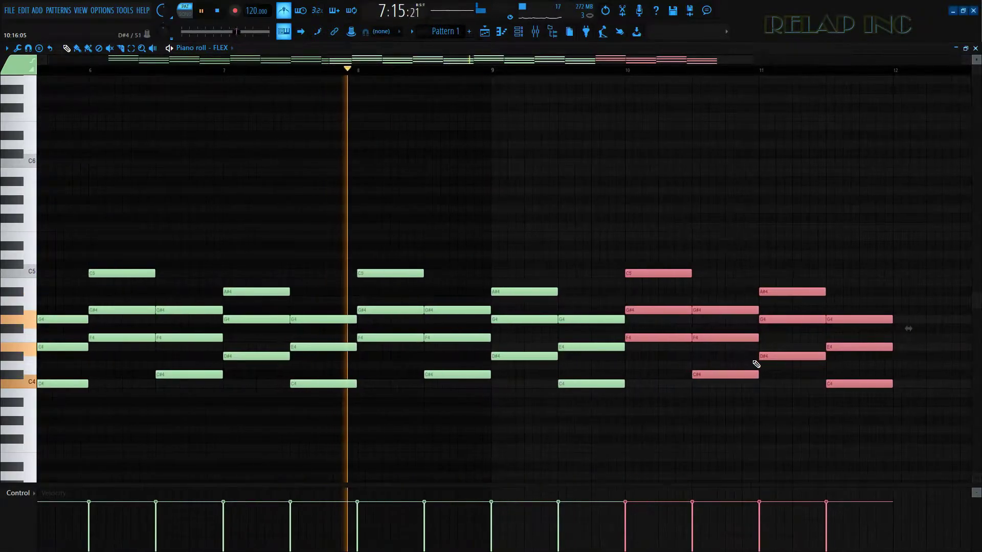
Step: Add two more repeats of the progression starting at bars 12 and 14, and stop playback
{"action": "scroll", "coordinate": [756, 357], "scroll_direction": "down", "scroll_amount": 4}
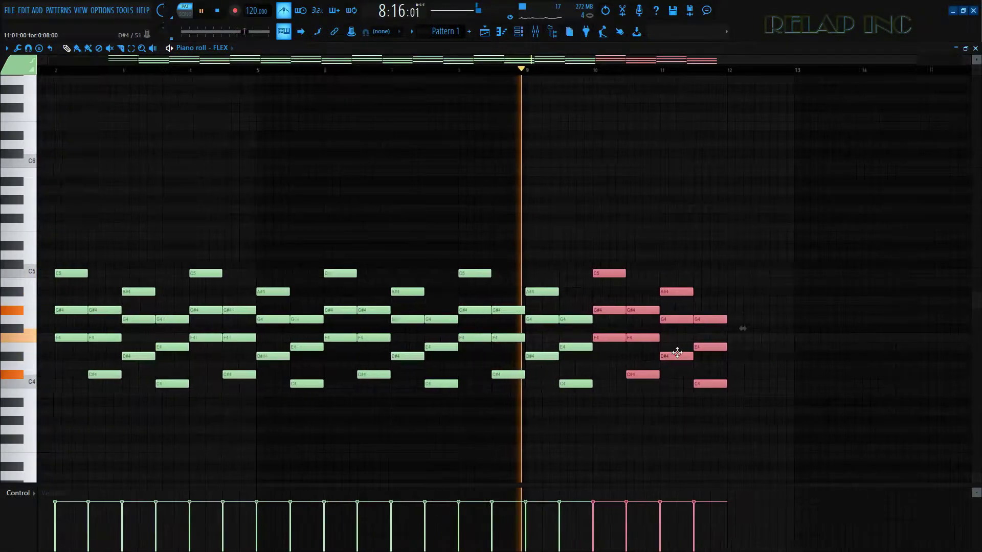
{"action": "scroll", "coordinate": [613, 351], "scroll_direction": "up", "scroll_amount": 6}
{"action": "scroll", "coordinate": [744, 339], "scroll_direction": "down", "scroll_amount": 6}
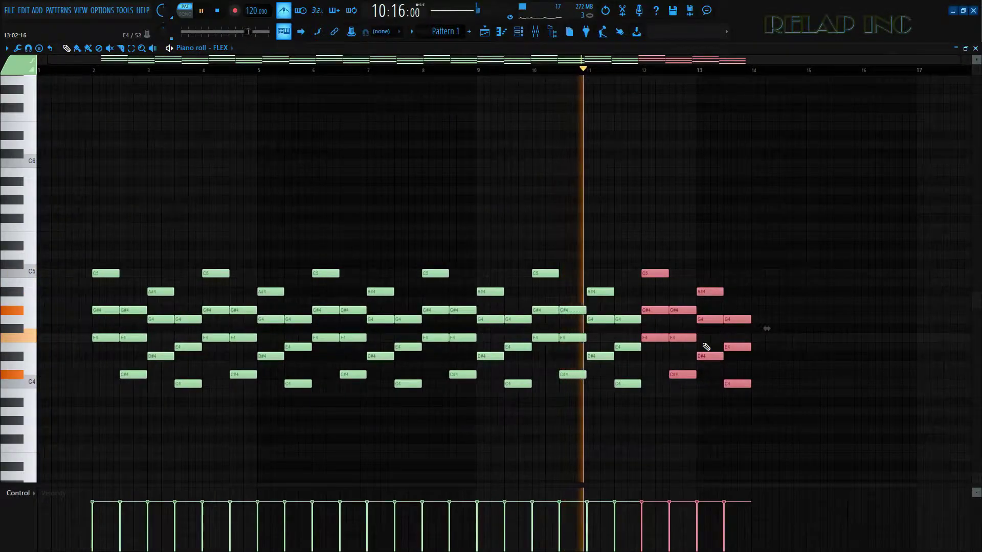
{"action": "scroll", "coordinate": [706, 347], "scroll_direction": "up", "scroll_amount": 3}
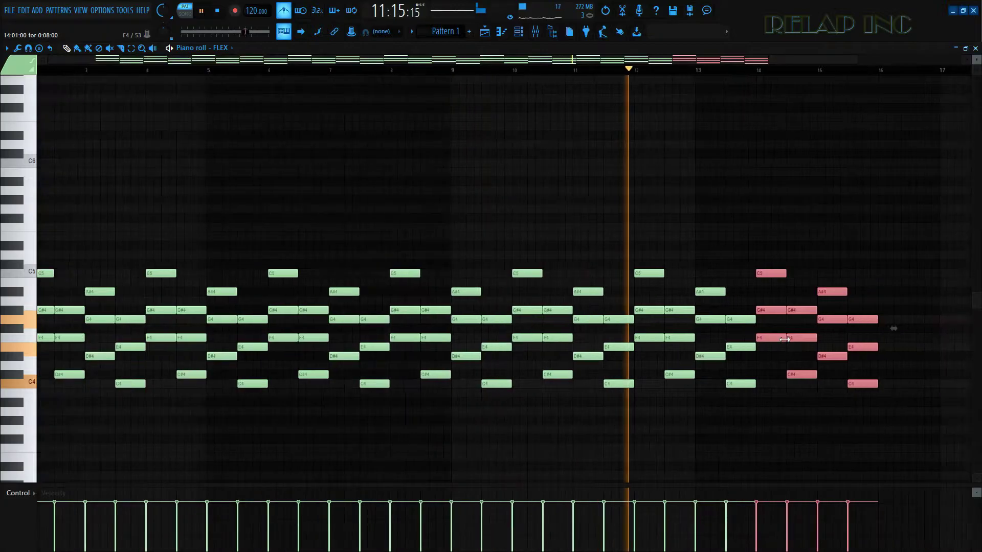
{"action": "key", "text": "space"}
Step: Place an eight-step F6 note above the first chord at the start of bar 2, removing the misplaced note at C6
{"action": "scroll", "coordinate": [660, 328], "scroll_direction": "down", "scroll_amount": 2}
{"action": "scroll", "coordinate": [70, 316], "scroll_direction": "up", "scroll_amount": 8}
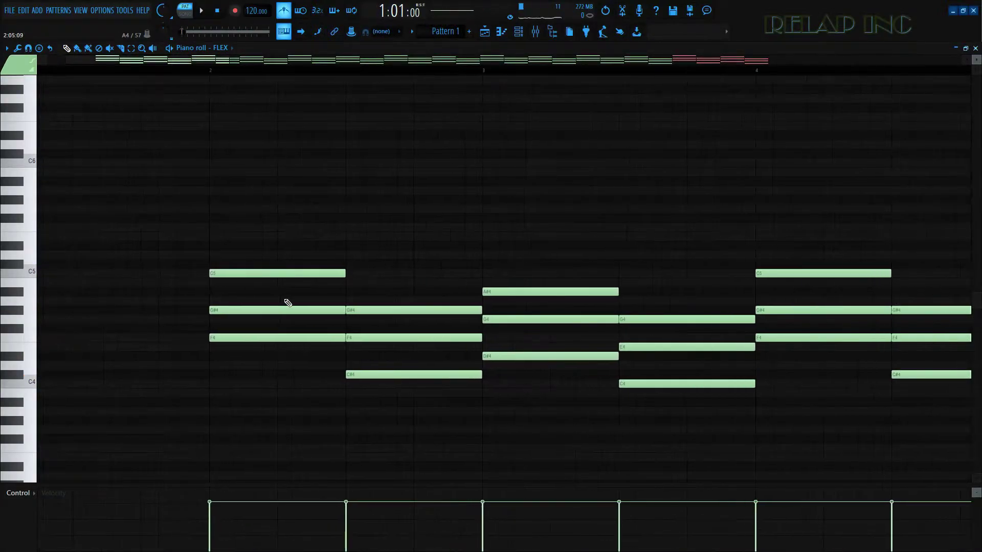
{"action": "scroll", "coordinate": [276, 347], "scroll_direction": "up", "scroll_amount": 3}
{"action": "left_click", "coordinate": [276, 423]}
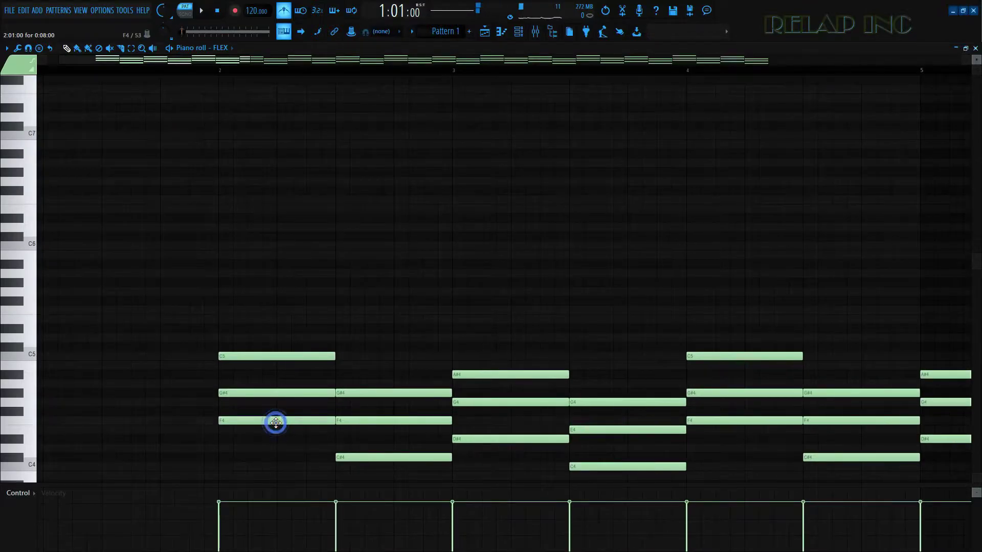
{"action": "scroll", "coordinate": [312, 376], "scroll_direction": "up", "scroll_amount": 1}
{"action": "left_click", "coordinate": [200, 247]}
{"action": "right_click", "coordinate": [223, 248]}
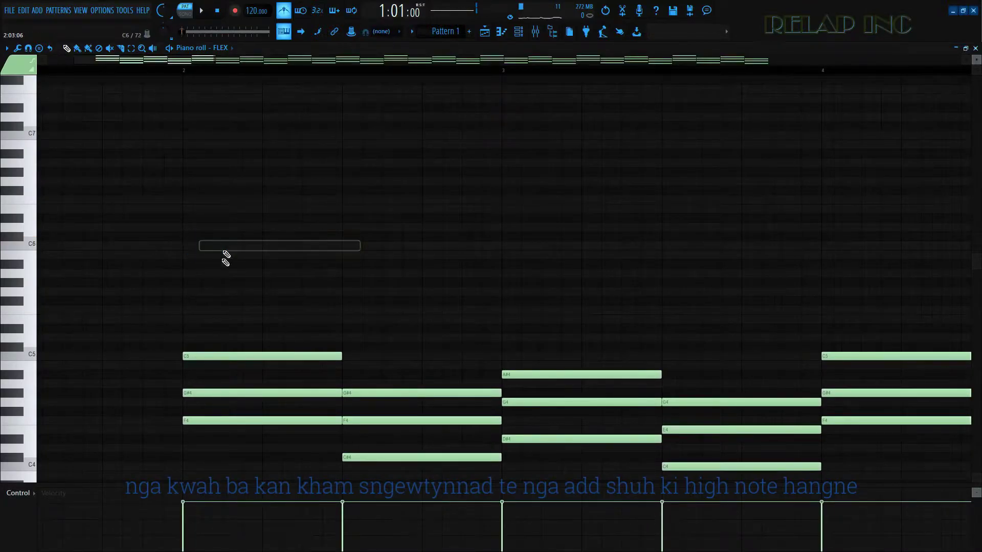
{"action": "scroll", "coordinate": [182, 363], "scroll_direction": "up", "scroll_amount": 2}
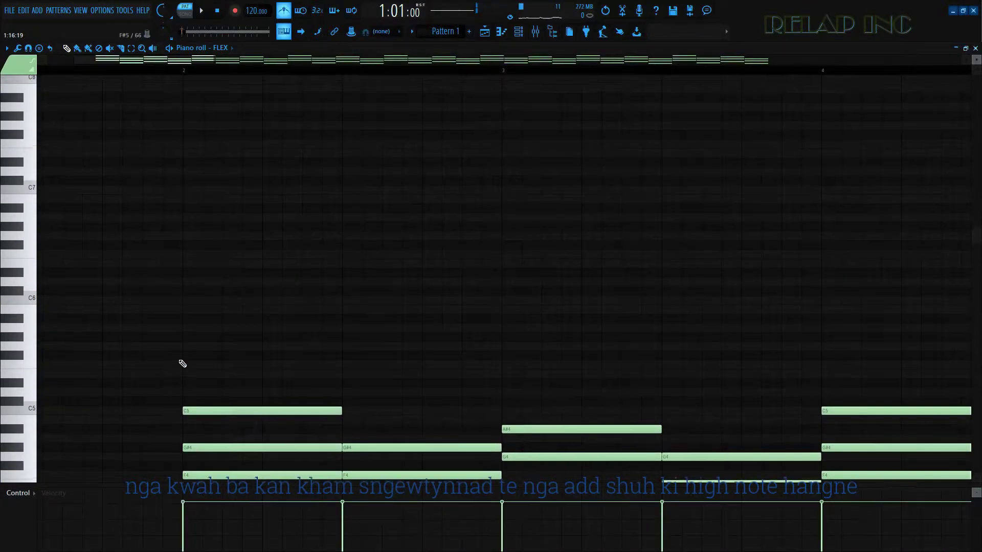
{"action": "left_click", "coordinate": [186, 254]}
{"action": "scroll", "coordinate": [186, 305], "scroll_direction": "up", "scroll_amount": 1}
{"action": "scroll", "coordinate": [186, 304], "scroll_direction": "up", "scroll_amount": 2}
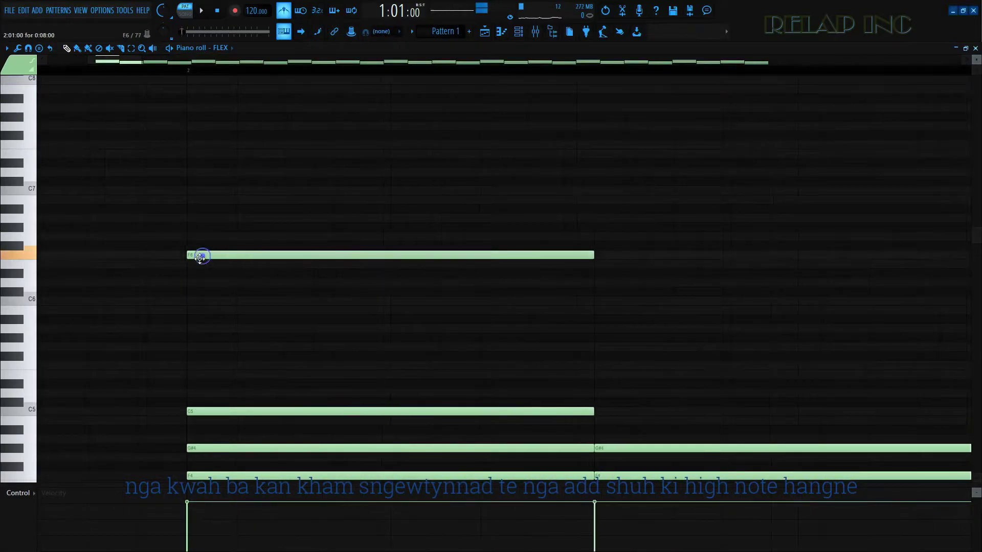
Step: Add eight-step G#6 and C7 notes above the F6 note at the start of bar 2
{"action": "left_click_drag", "start_coordinate": [193, 215], "coordinate": [187, 226]}
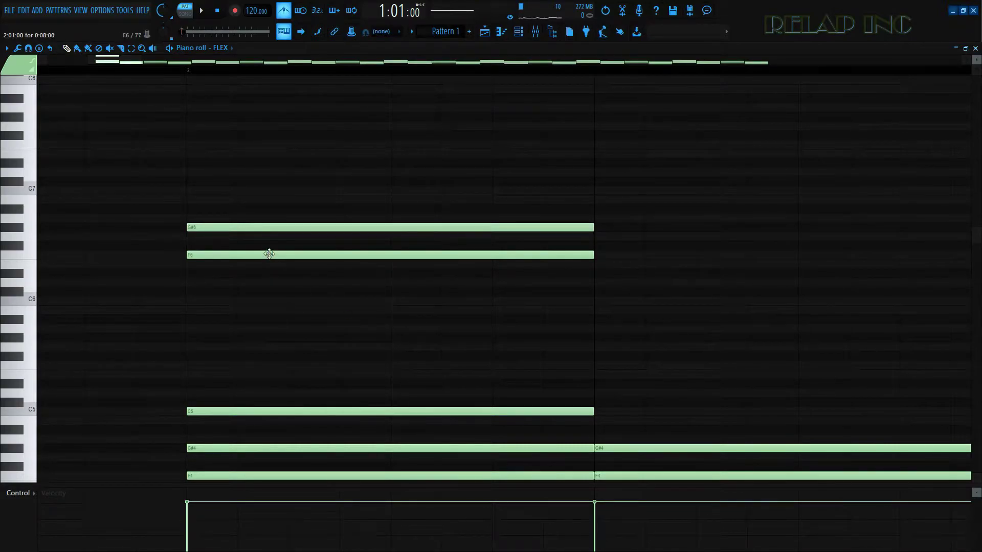
{"action": "scroll", "coordinate": [279, 266], "scroll_direction": "up", "scroll_amount": 2}
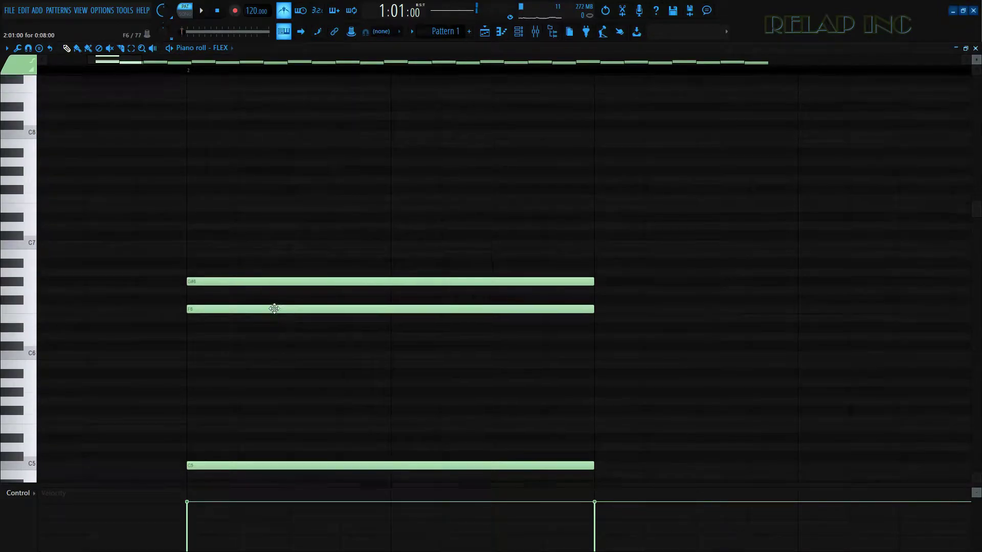
{"action": "left_click", "coordinate": [196, 254]}
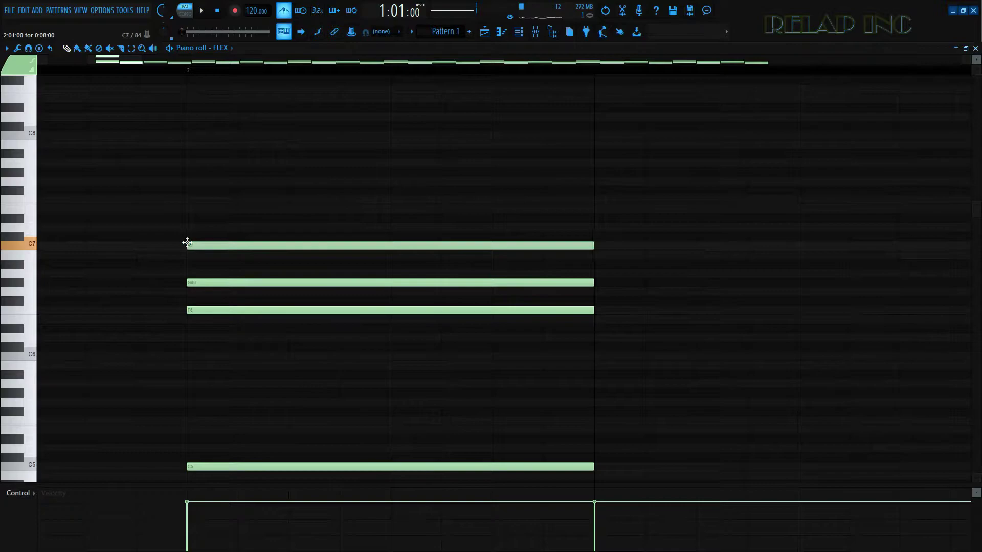
Step: Place an eight-step C#6 note above the second chord near step 9 of bar 2
{"action": "scroll", "coordinate": [202, 291], "scroll_direction": "up", "scroll_amount": 2}
{"action": "scroll", "coordinate": [185, 318], "scroll_direction": "down", "scroll_amount": 3}
{"action": "scroll", "coordinate": [184, 330], "scroll_direction": "down", "scroll_amount": 1}
{"action": "scroll", "coordinate": [215, 337], "scroll_direction": "down", "scroll_amount": 2}
{"action": "scroll", "coordinate": [192, 184], "scroll_direction": "down", "scroll_amount": 3}
{"action": "scroll", "coordinate": [298, 204], "scroll_direction": "up", "scroll_amount": 1}
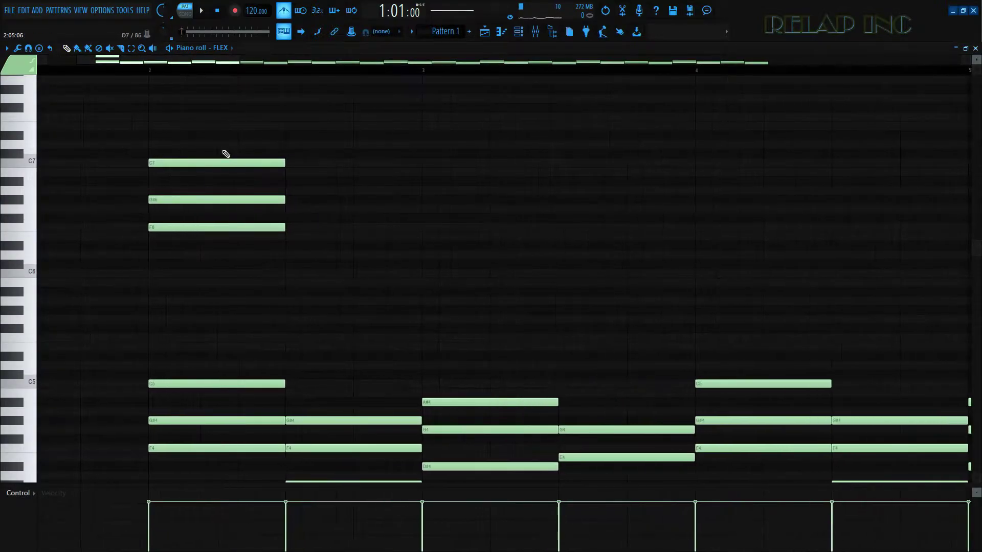
{"action": "scroll", "coordinate": [333, 285], "scroll_direction": "up", "scroll_amount": 3}
{"action": "left_click", "coordinate": [255, 254]}
{"action": "left_click_drag", "start_coordinate": [255, 266], "coordinate": [255, 267]}
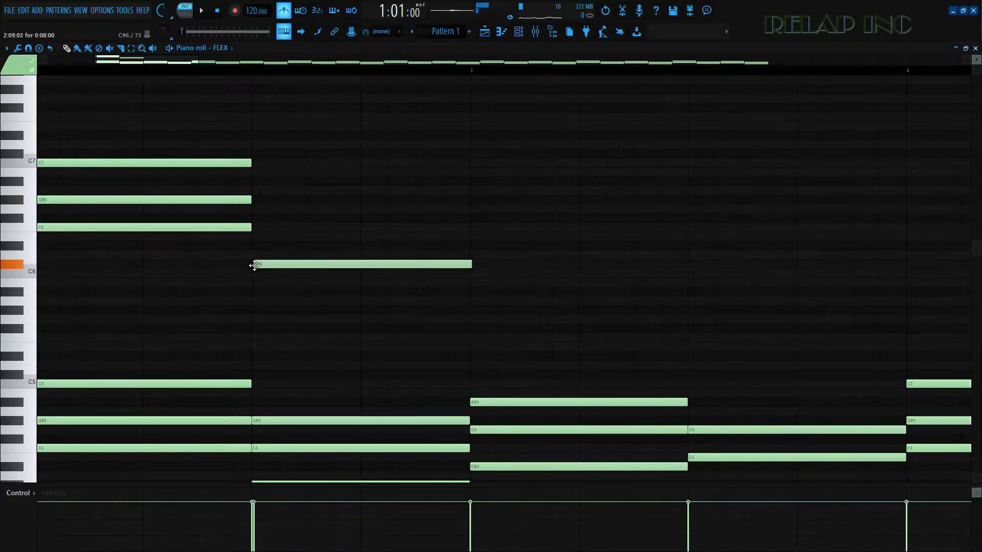
Step: Add eight-step F6 and G#6 notes over the C#6 note above the second chord, at step 9 of bar 2
{"action": "scroll", "coordinate": [256, 264], "scroll_direction": "up", "scroll_amount": 3}
{"action": "left_click", "coordinate": [201, 228]}
{"action": "left_click", "coordinate": [202, 200]}
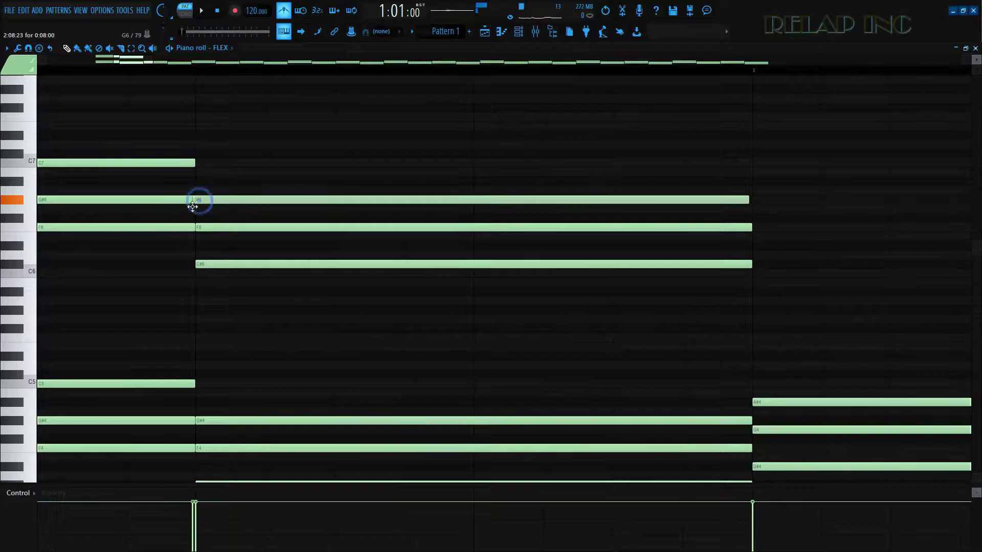
Step: Duplicate the third chord's three notes and place the copy above it at the start of bar 3 as D#6, G6 and A#6
{"action": "scroll", "coordinate": [162, 254], "scroll_direction": "down", "scroll_amount": 3}
{"action": "scroll", "coordinate": [395, 296], "scroll_direction": "up", "scroll_amount": 2}
{"action": "left_click_drag", "start_coordinate": [338, 371], "coordinate": [359, 469]}
{"action": "key", "text": "ctrl+b"}
{"action": "left_click_drag", "start_coordinate": [536, 402], "coordinate": [280, 176]}
{"action": "scroll", "coordinate": [381, 290], "scroll_direction": "down", "scroll_amount": 1}
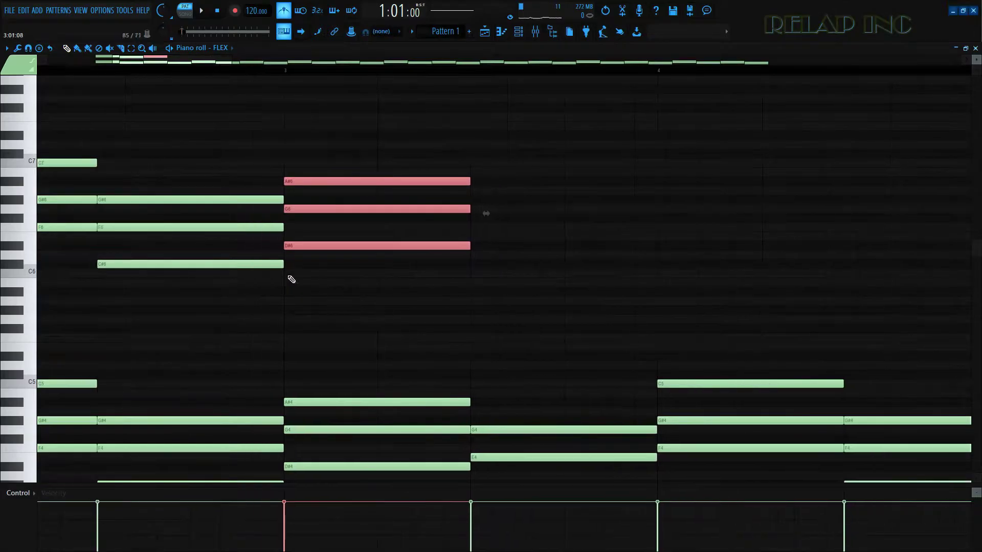
{"action": "scroll", "coordinate": [287, 265], "scroll_direction": "up", "scroll_amount": 1}
{"action": "scroll", "coordinate": [289, 267], "scroll_direction": "up", "scroll_amount": 1}
{"action": "left_click", "coordinate": [315, 249]}
Step: Duplicate the fourth chord's three notes and place the copy above it at step 9 of bar 3 as C6, E6 and G6
{"action": "scroll", "coordinate": [314, 249], "scroll_direction": "down", "scroll_amount": 4}
{"action": "scroll", "coordinate": [544, 390], "scroll_direction": "down", "scroll_amount": 2}
{"action": "left_click_drag", "start_coordinate": [527, 333], "coordinate": [542, 460]}
{"action": "key", "text": "ctrl+b"}
{"action": "left_click_drag", "start_coordinate": [629, 377], "coordinate": [529, 163]}
{"action": "scroll", "coordinate": [532, 245], "scroll_direction": "up", "scroll_amount": 3}
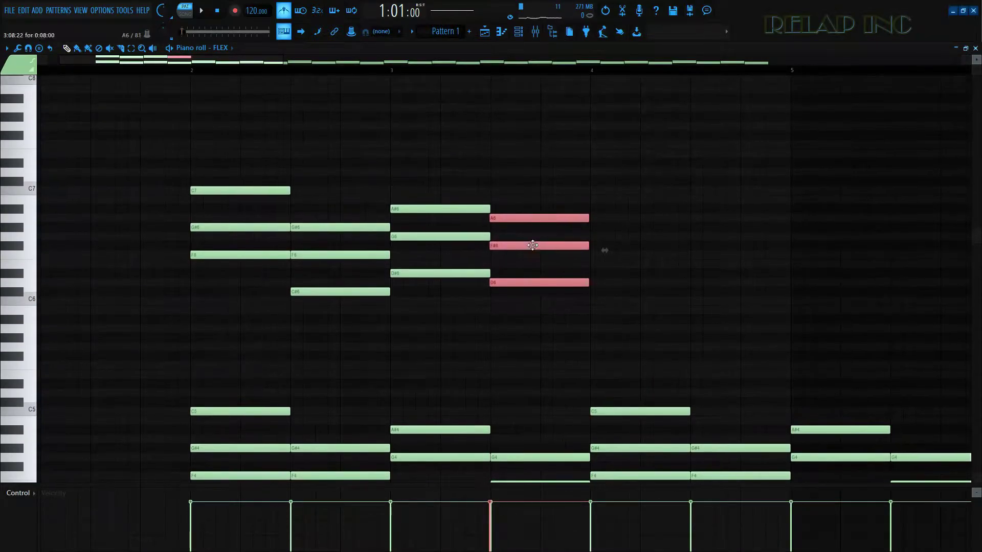
{"action": "scroll", "coordinate": [532, 246], "scroll_direction": "down", "scroll_amount": 3}
{"action": "mouse_move", "coordinate": [520, 163]}
{"action": "left_mouse_down"}
{"action": "mouse_move", "coordinate": [522, 187]}
{"action": "mouse_move", "coordinate": [521, 174]}
{"action": "left_mouse_up"}
{"action": "scroll", "coordinate": [521, 176], "scroll_direction": "up", "scroll_amount": 5}
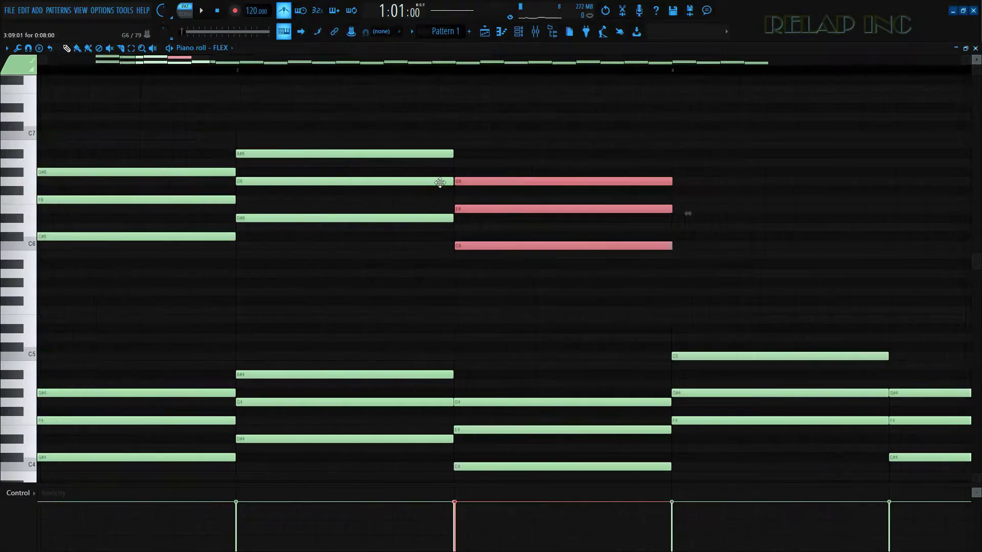
{"action": "left_click", "coordinate": [489, 178]}
{"action": "left_click", "coordinate": [488, 180]}
{"action": "left_click", "coordinate": [493, 209]}
Step: Select all the high notes in bars 2 and 3, play the progression from bar 2, and stop playback
{"action": "scroll", "coordinate": [562, 271], "scroll_direction": "down", "scroll_amount": 5}
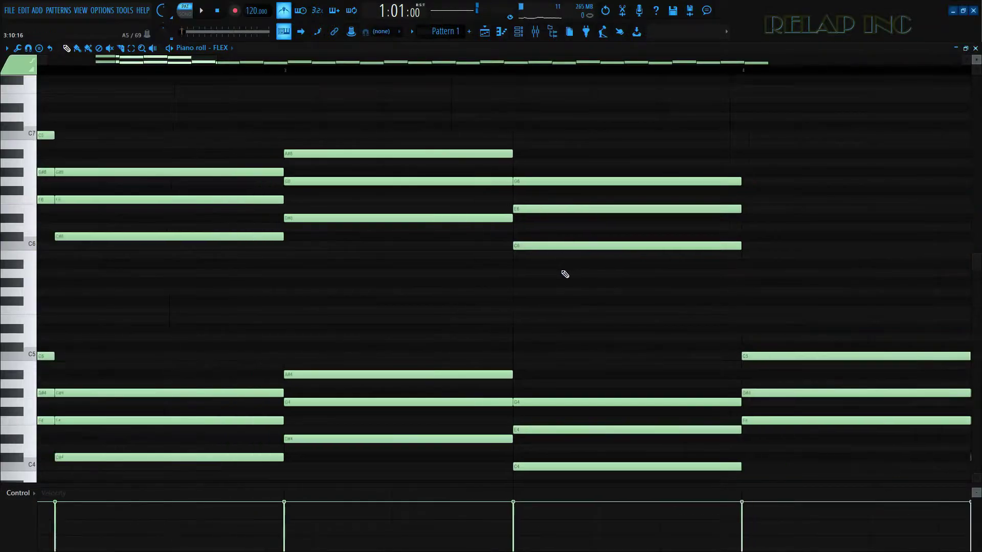
{"action": "left_click_drag", "start_coordinate": [591, 261], "coordinate": [319, 96]}
{"action": "scroll", "coordinate": [283, 197], "scroll_direction": "down", "scroll_amount": 3}
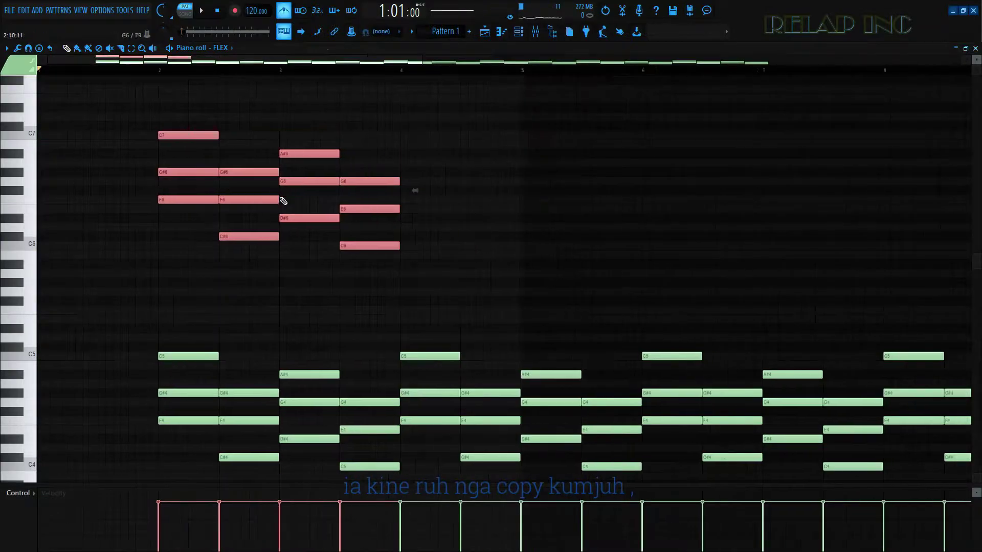
{"action": "left_click", "coordinate": [160, 72]}
{"action": "key", "text": "space"}
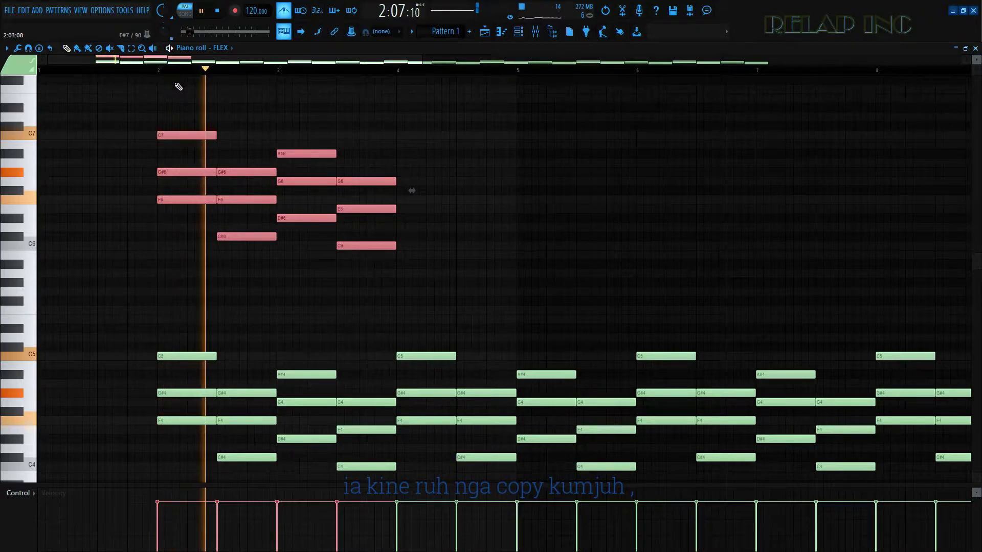
{"action": "scroll", "coordinate": [317, 153], "scroll_direction": "down", "scroll_amount": 1}
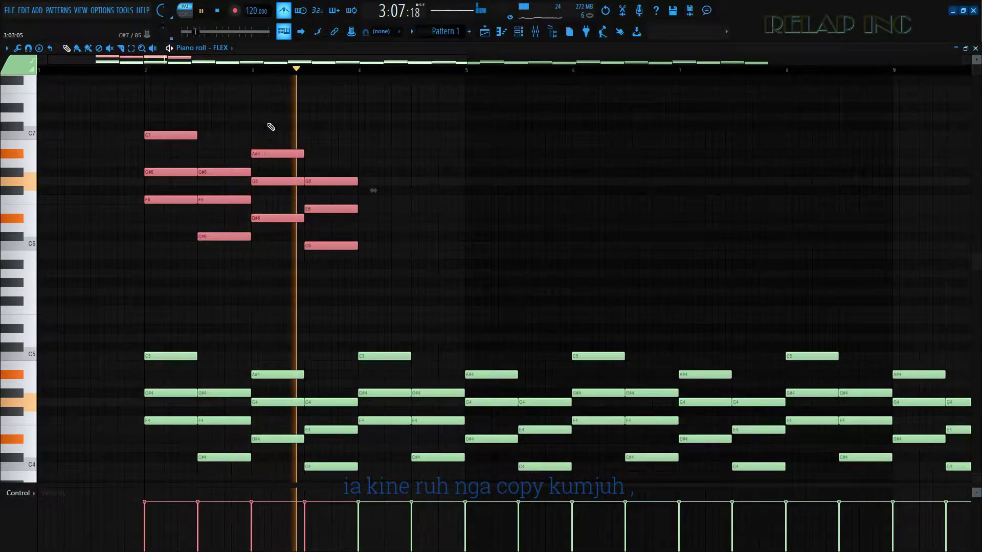
{"action": "key", "text": "space"}
{"action": "scroll", "coordinate": [364, 163], "scroll_direction": "up", "scroll_amount": 1}
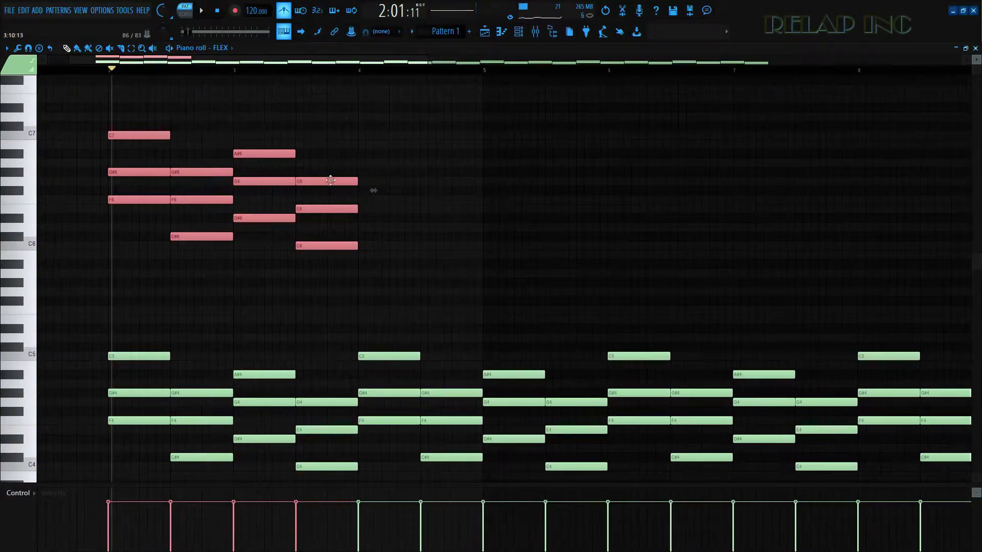
Step: Add two repeats of the selected high notes starting at bars 4 and 6
{"action": "scroll", "coordinate": [355, 221], "scroll_direction": "up", "scroll_amount": 4}
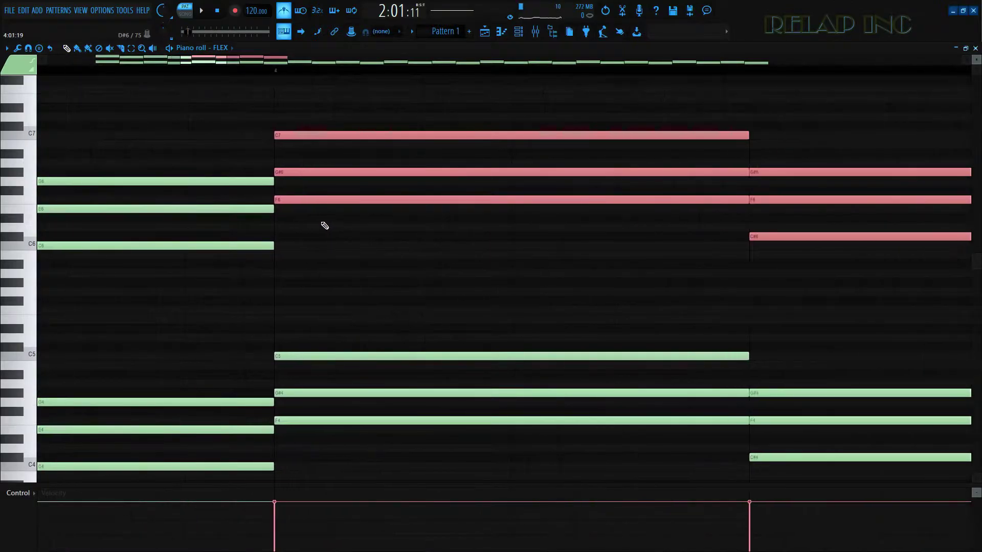
{"action": "scroll", "coordinate": [323, 225], "scroll_direction": "down", "scroll_amount": 5}
{"action": "key", "text": "ctrl+b"}
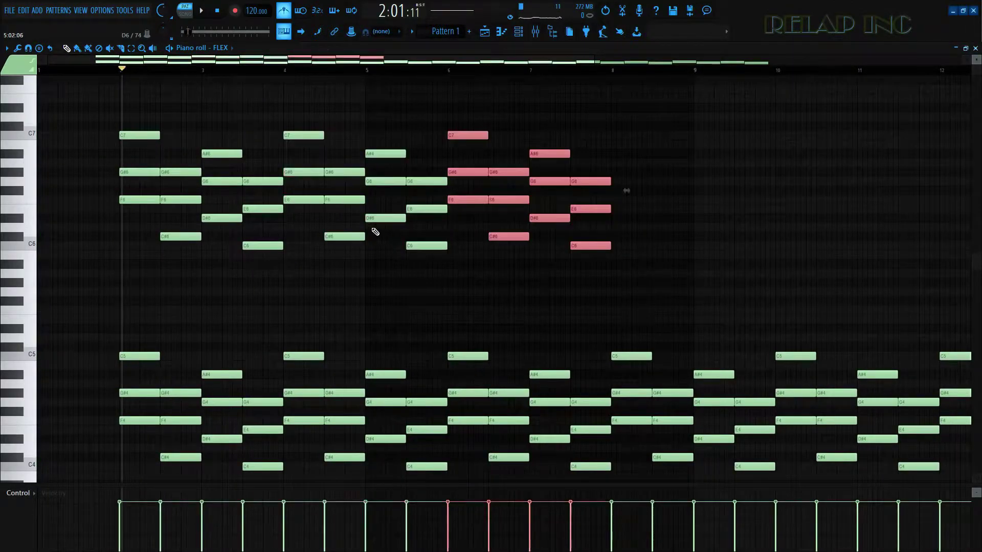
{"action": "scroll", "coordinate": [409, 225], "scroll_direction": "up", "scroll_amount": 2}
{"action": "scroll", "coordinate": [440, 212], "scroll_direction": "up", "scroll_amount": 2}
{"action": "scroll", "coordinate": [406, 218], "scroll_direction": "down", "scroll_amount": 4}
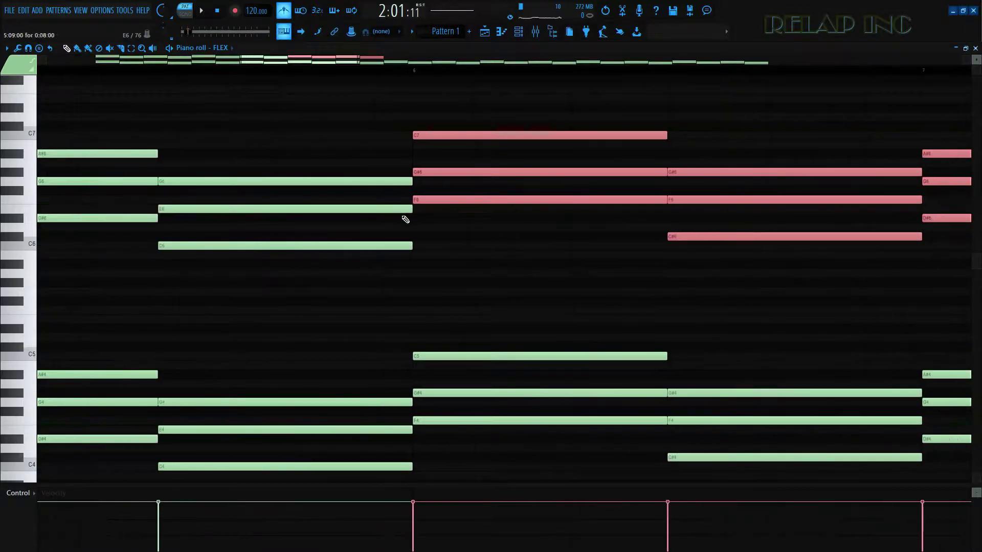
Step: Add repeats of the high notes starting at bars 8, 10, 12 and 14, deleting the surplus copy at bar 16
{"action": "scroll", "coordinate": [368, 241], "scroll_direction": "down", "scroll_amount": 2}
{"action": "scroll", "coordinate": [511, 217], "scroll_direction": "up", "scroll_amount": 5}
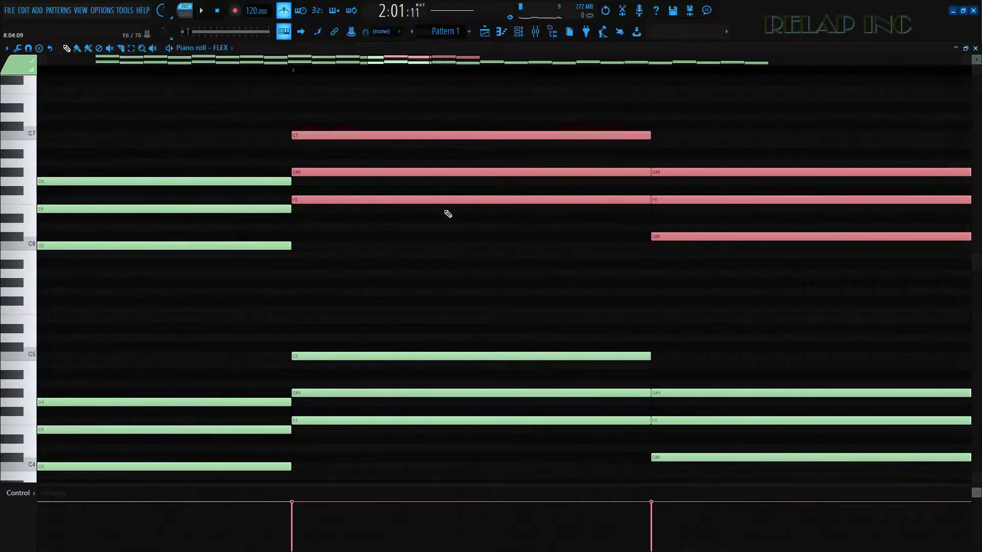
{"action": "scroll", "coordinate": [444, 215], "scroll_direction": "down", "scroll_amount": 3}
{"action": "scroll", "coordinate": [583, 191], "scroll_direction": "down", "scroll_amount": 2}
{"action": "scroll", "coordinate": [600, 221], "scroll_direction": "up", "scroll_amount": 6}
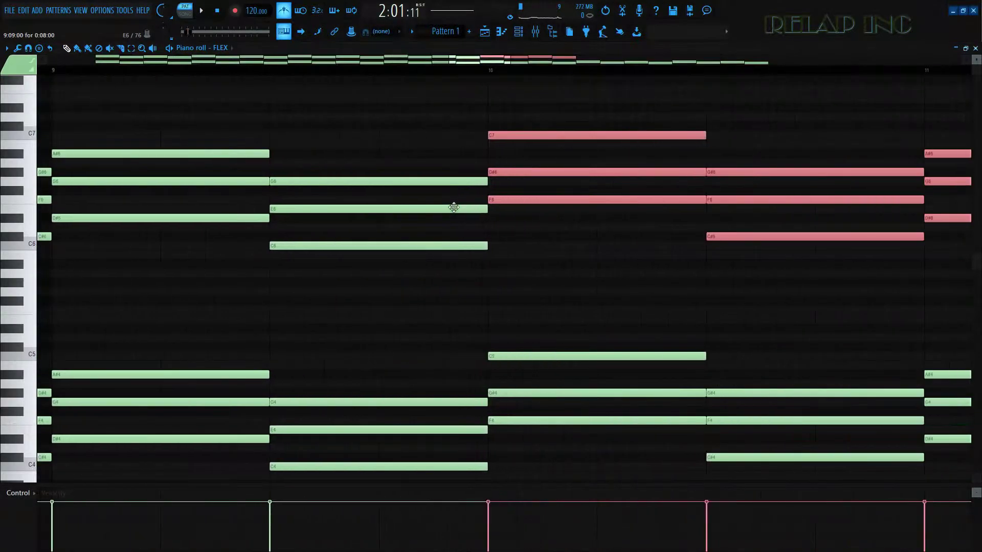
{"action": "scroll", "coordinate": [487, 219], "scroll_direction": "right", "scroll_amount": 7}
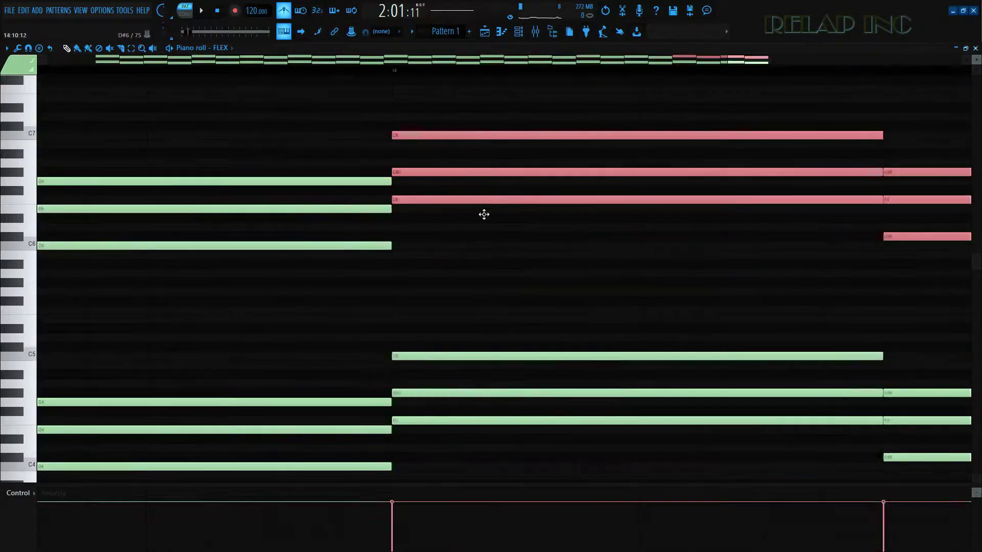
{"action": "scroll", "coordinate": [555, 221], "scroll_direction": "down", "scroll_amount": 6}
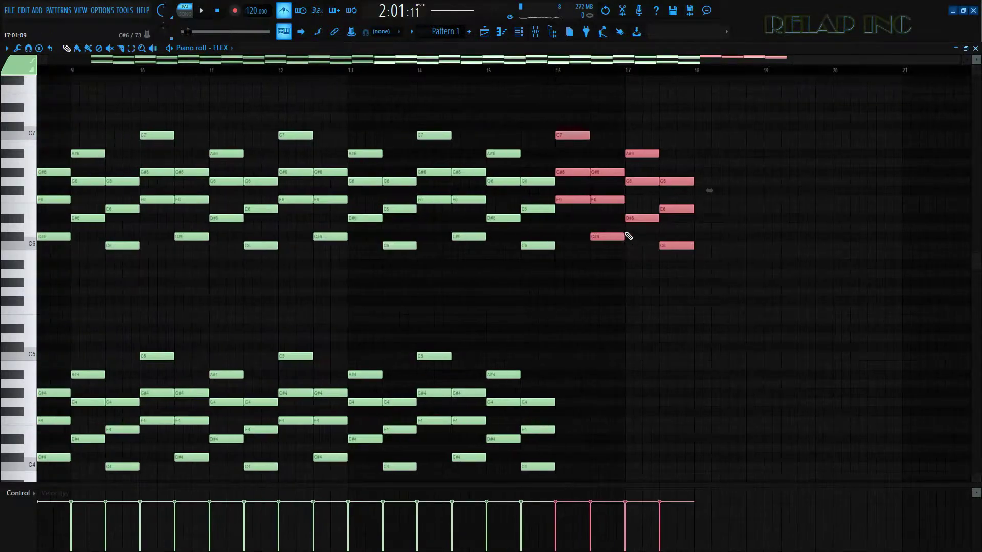
{"action": "key", "text": "Delete"}
{"action": "scroll", "coordinate": [564, 226], "scroll_direction": "down", "scroll_amount": 2}
{"action": "scroll", "coordinate": [665, 240], "scroll_direction": "left", "scroll_amount": 6}
{"action": "left_click_drag", "start_coordinate": [804, 267], "coordinate": [85, 112]}
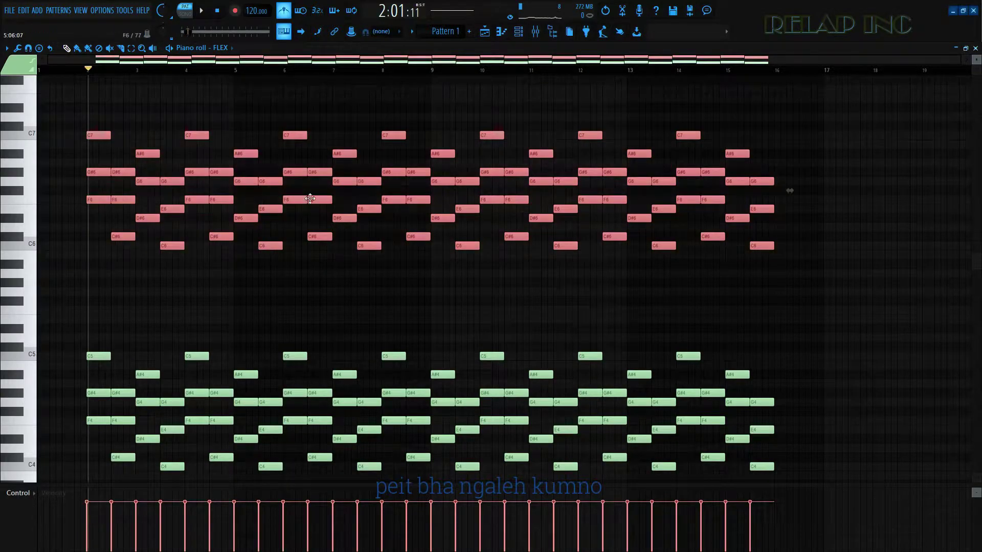
{"action": "scroll", "coordinate": [58, 213], "scroll_direction": "up", "scroll_amount": 4}
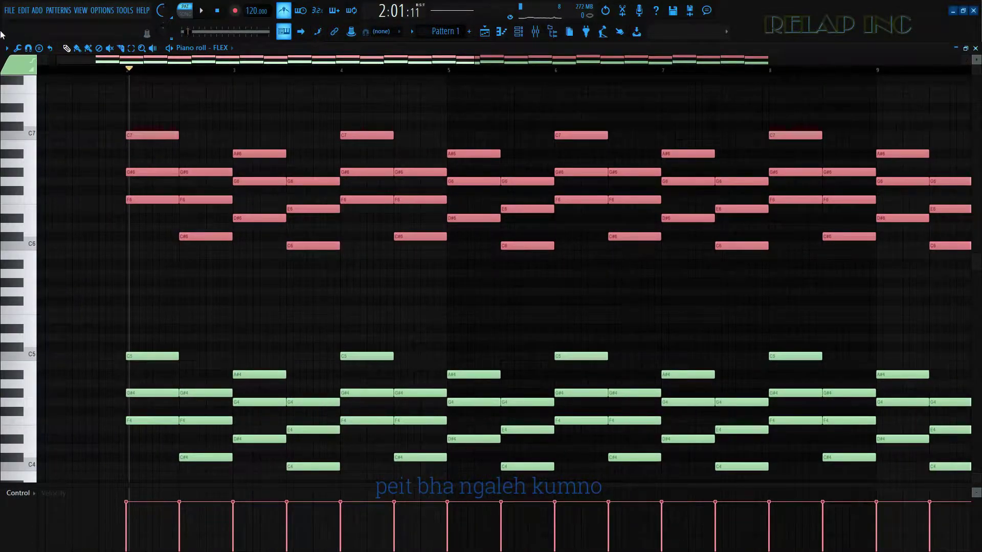
{"action": "left_click", "coordinate": [7, 48]}
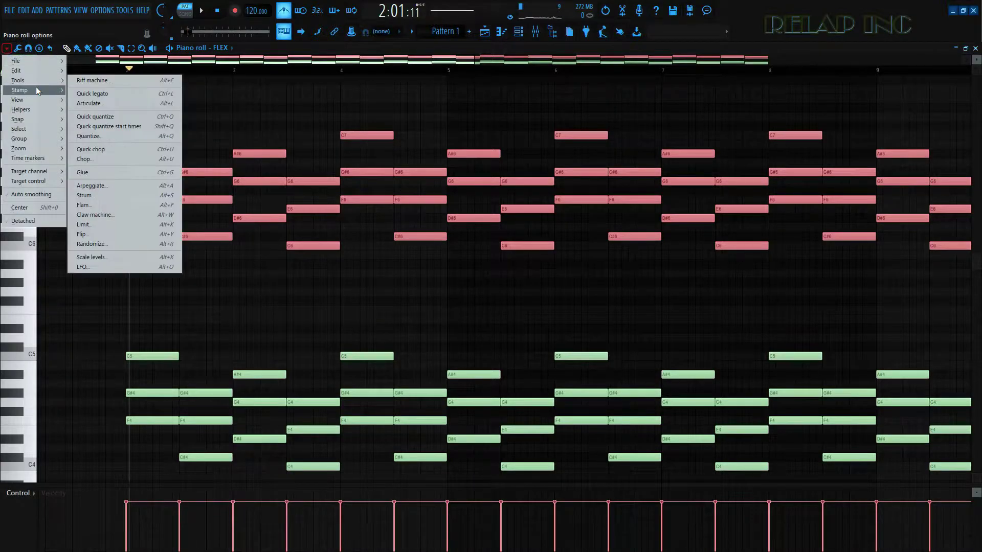
{"action": "mouse_move", "coordinate": [36, 88]}
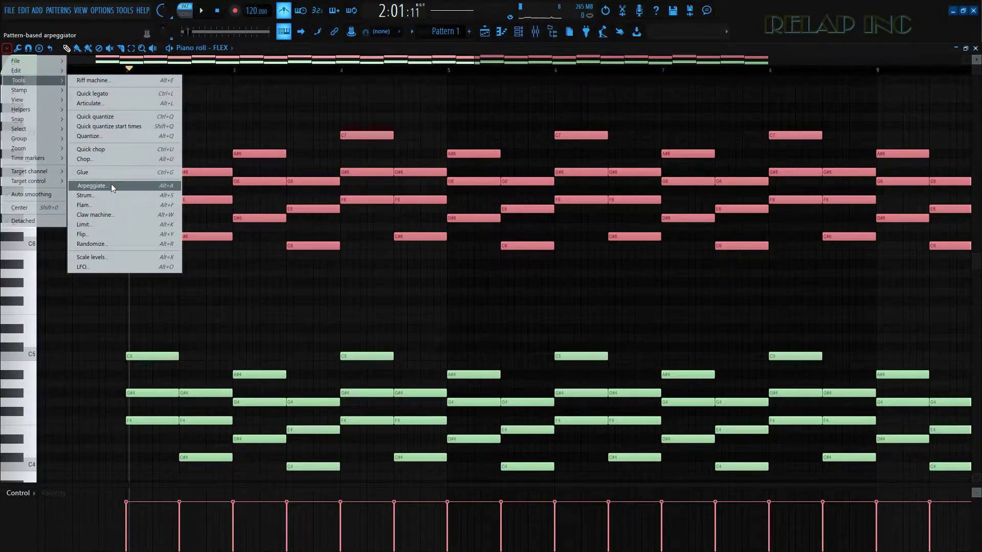
{"action": "left_click", "coordinate": [281, 276]}
Step: Select all the high notes from bar 2 through bar 15 and arpeggiate them with the Default preset and Normal pattern
{"action": "scroll", "coordinate": [607, 283], "scroll_direction": "down", "scroll_amount": 3}
{"action": "left_click_drag", "start_coordinate": [787, 267], "coordinate": [94, 228]}
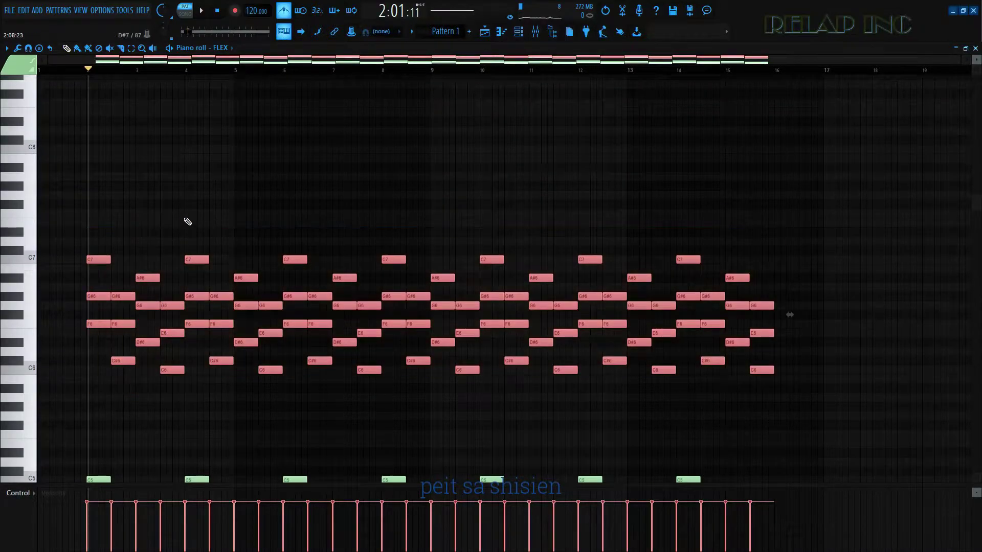
{"action": "left_click", "coordinate": [8, 51]}
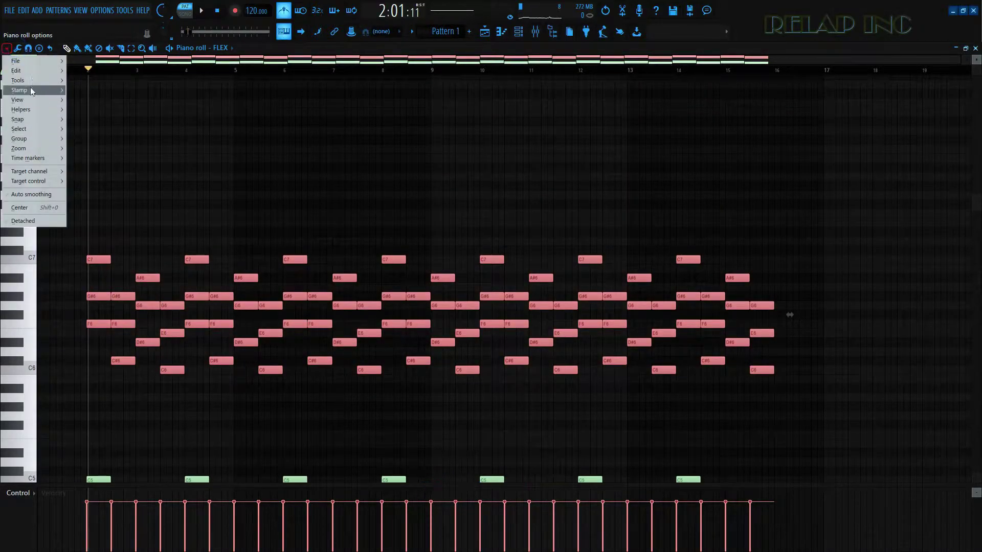
{"action": "mouse_move", "coordinate": [33, 77]}
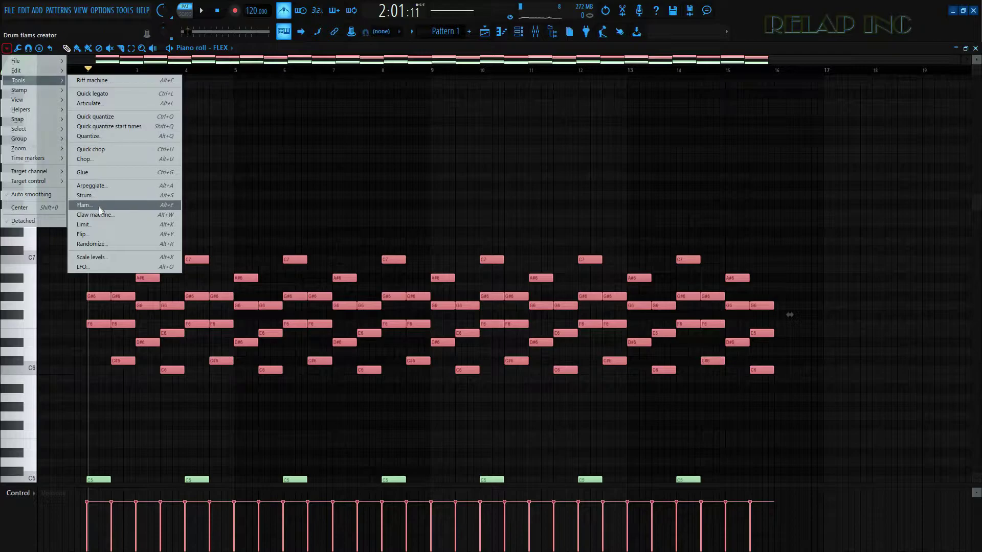
{"action": "left_click", "coordinate": [106, 186]}
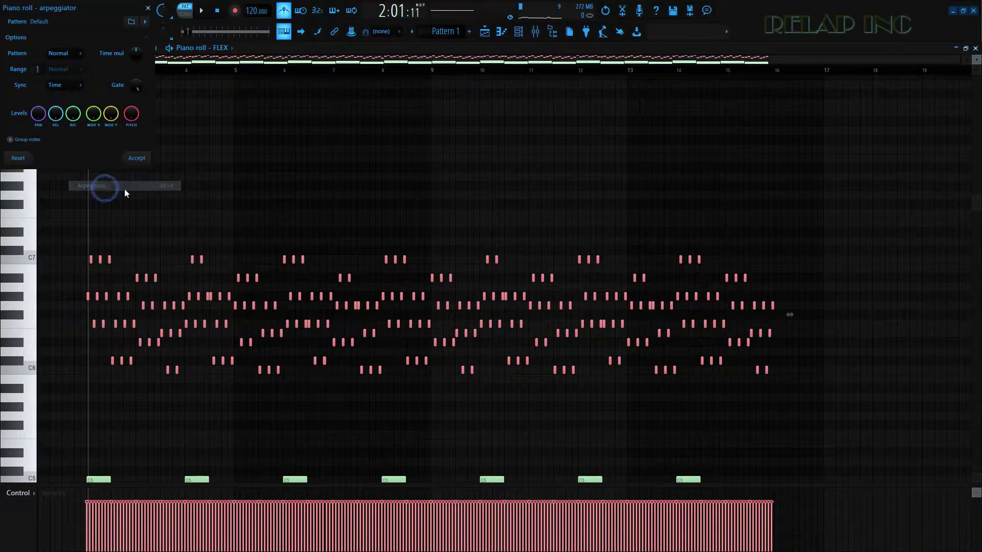
{"action": "left_click", "coordinate": [127, 155]}
Step: Play the arpeggiated pattern from just before bar 2
{"action": "scroll", "coordinate": [222, 179], "scroll_direction": "down", "scroll_amount": 5}
{"action": "scroll", "coordinate": [103, 195], "scroll_direction": "up", "scroll_amount": 4}
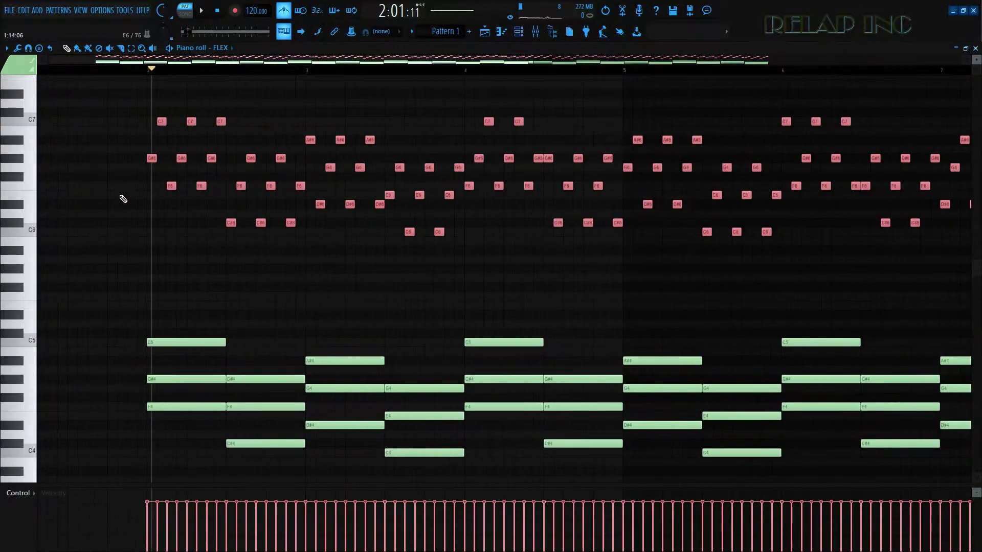
{"action": "left_click", "coordinate": [114, 72]}
{"action": "key", "text": "space"}
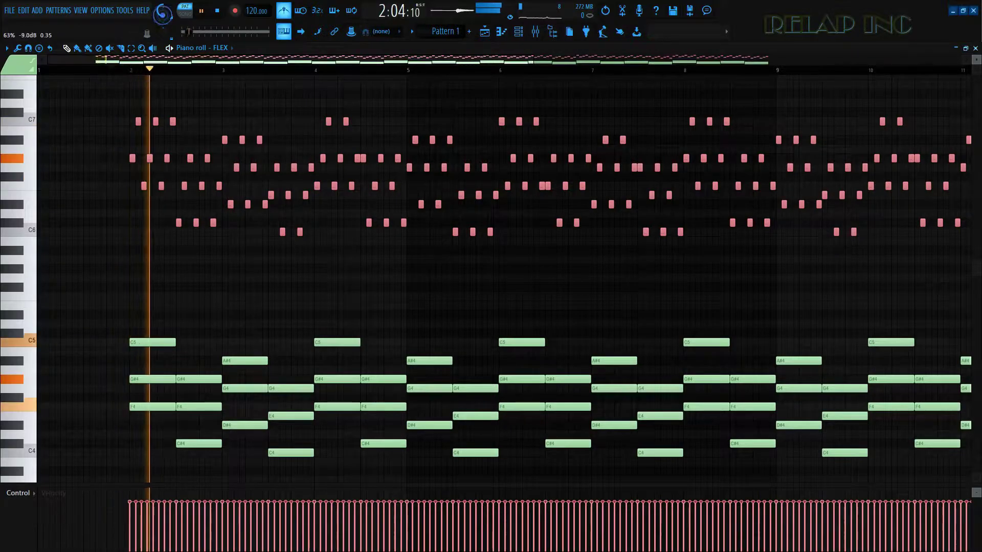
Step: Slightly lower the velocity of the arpeggiated notes across bars 2 to 15, and stop playback
{"action": "scroll", "coordinate": [76, 127], "scroll_direction": "down", "scroll_amount": 3}
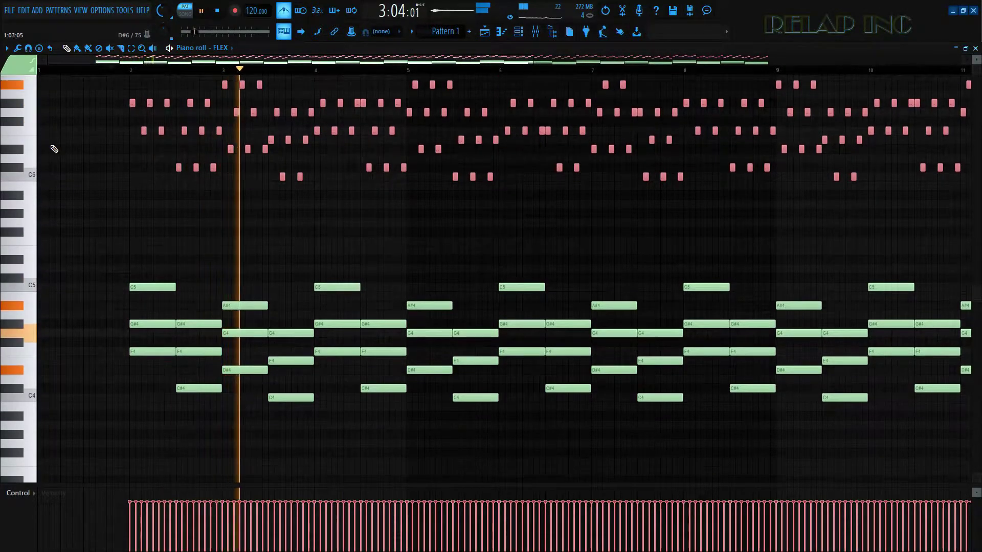
{"action": "scroll", "coordinate": [53, 148], "scroll_direction": "down", "scroll_amount": 4}
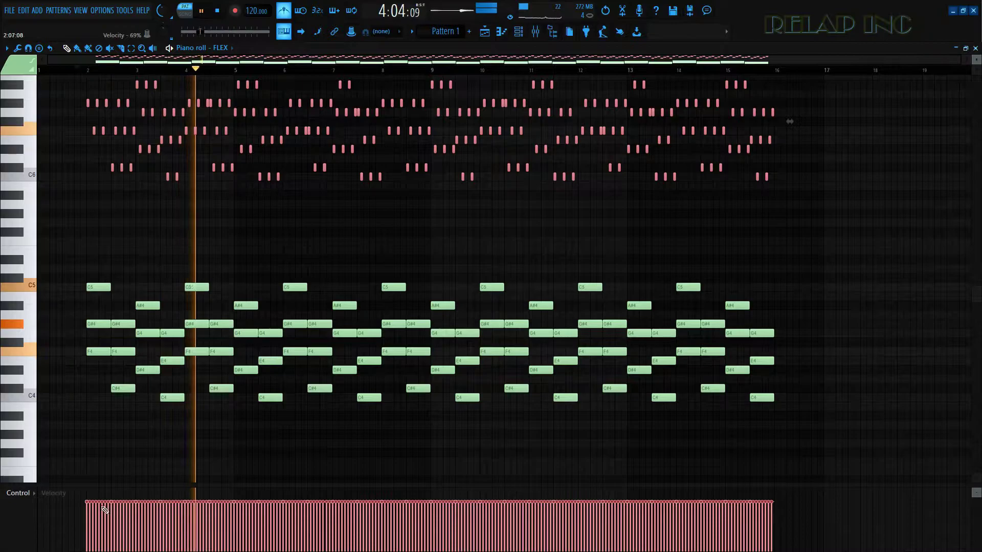
{"action": "left_click_drag", "start_coordinate": [105, 508], "coordinate": [778, 509]}
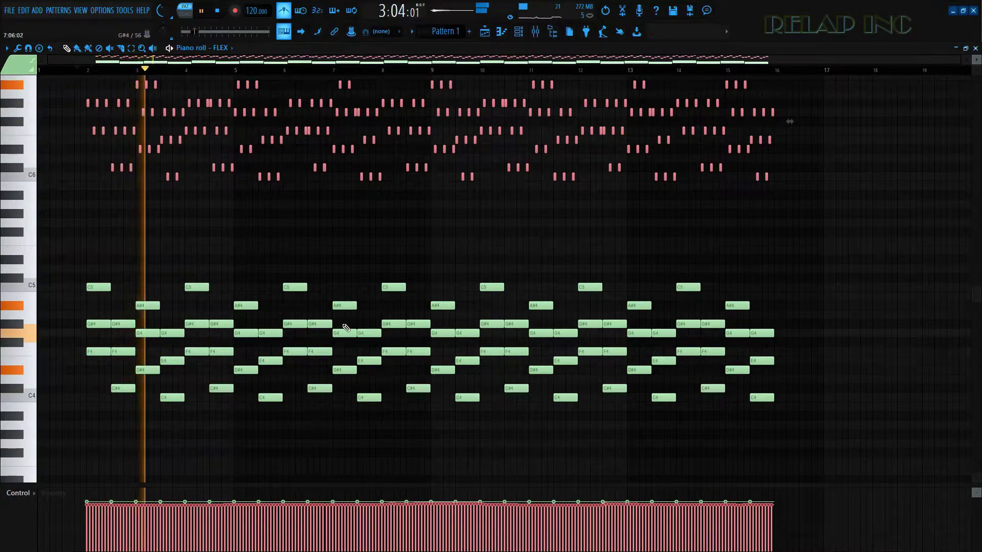
{"action": "scroll", "coordinate": [409, 301], "scroll_direction": "up", "scroll_amount": 3}
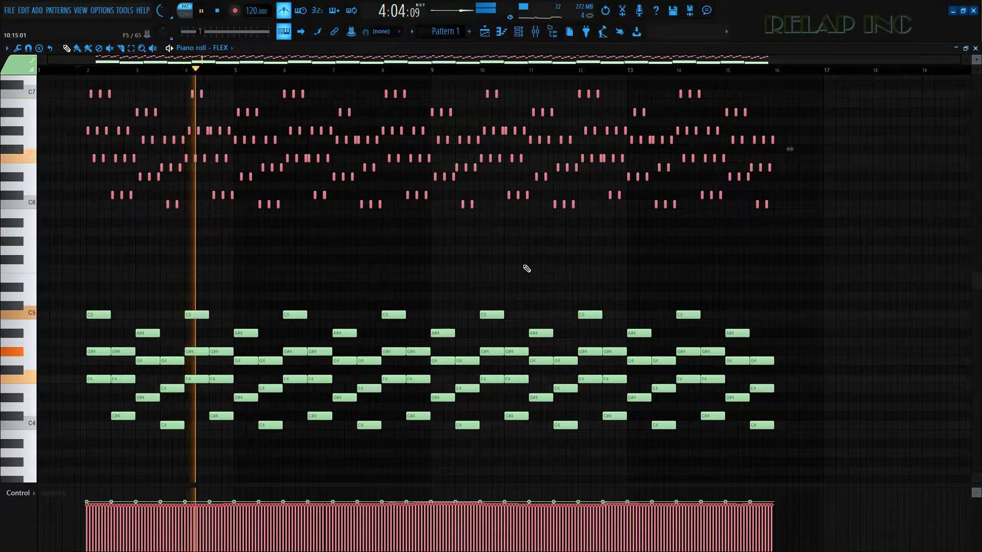
{"action": "key", "text": "space"}
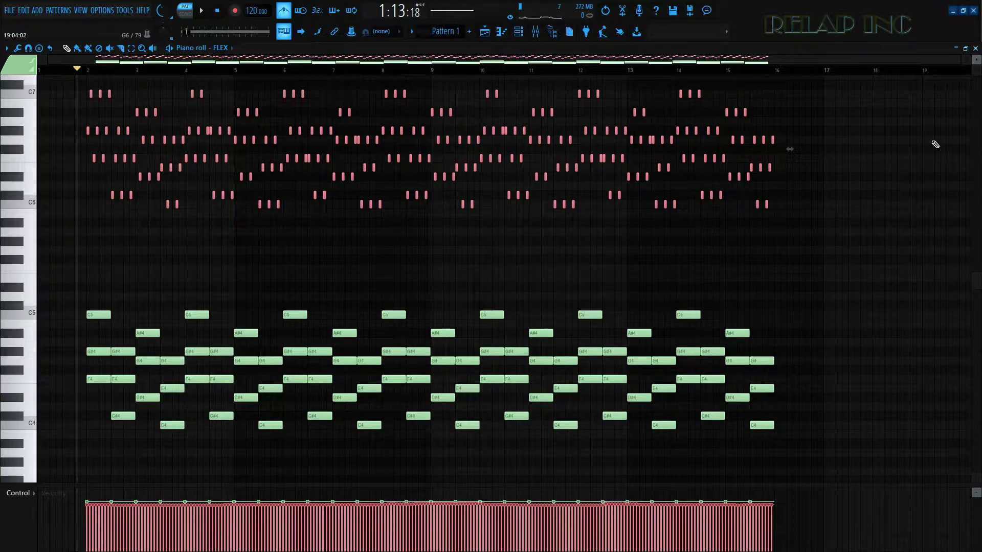
Step: Close the piano roll, add a second FLEX instrument channel, and reposition its window over the playlist
{"action": "left_click", "coordinate": [976, 49]}
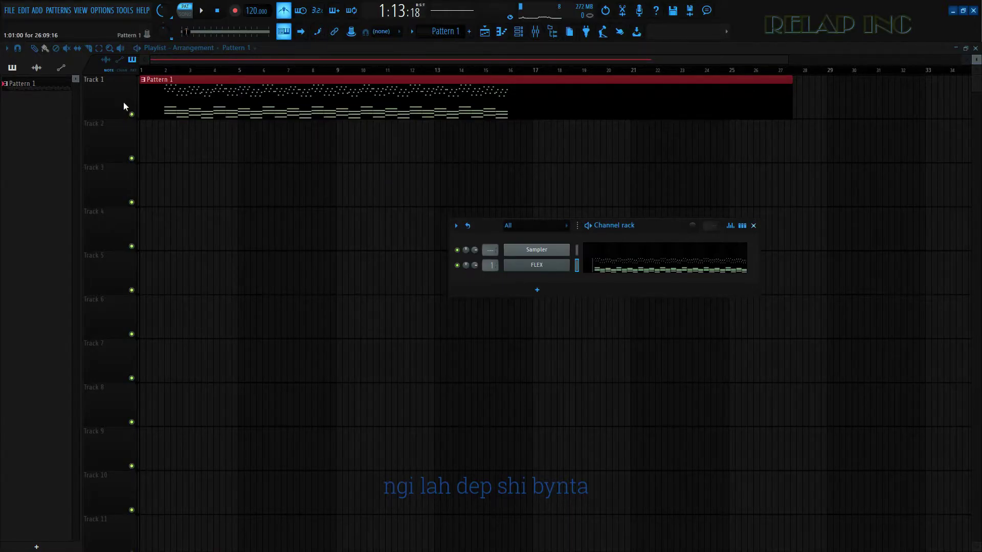
{"action": "left_click", "coordinate": [539, 288]}
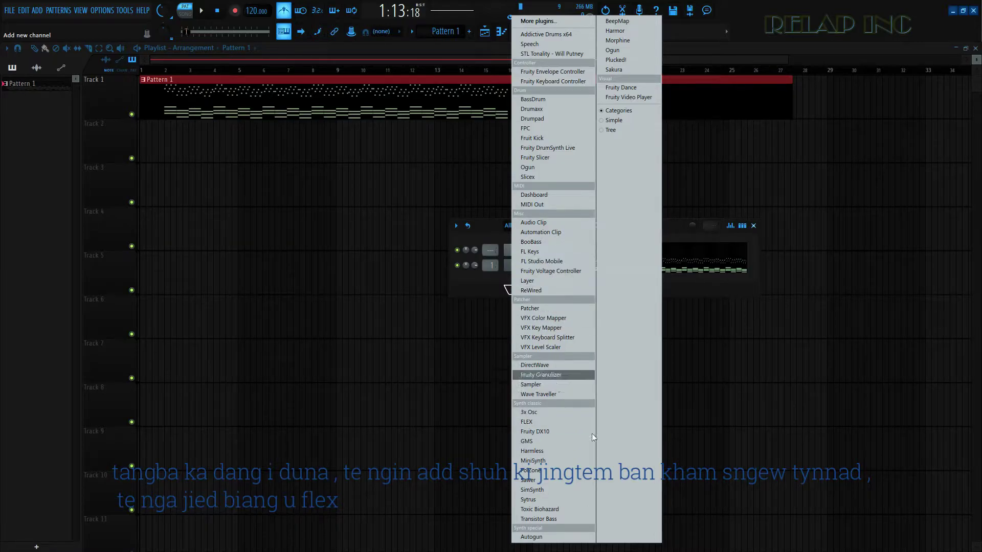
{"action": "left_click", "coordinate": [543, 422]}
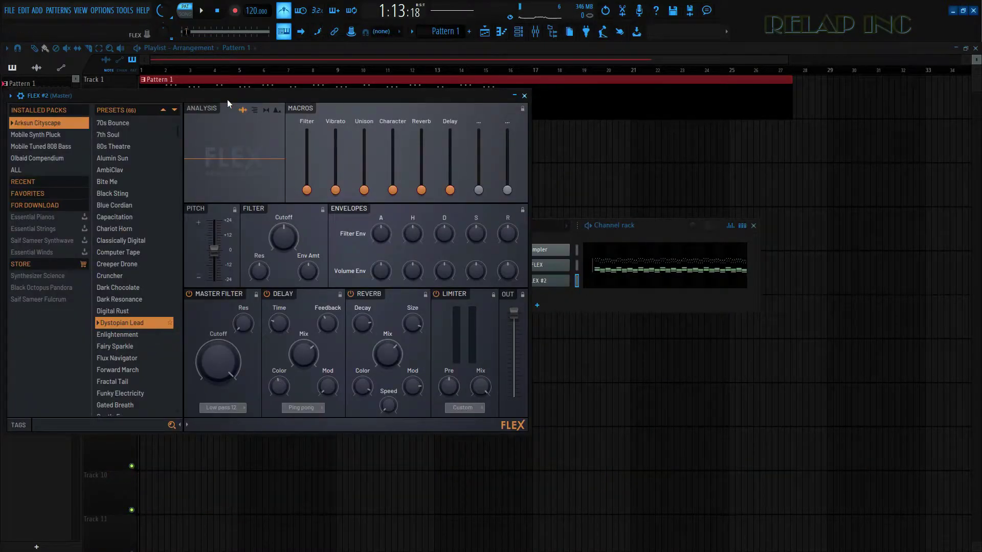
{"action": "left_click_drag", "start_coordinate": [228, 97], "coordinate": [309, 123]}
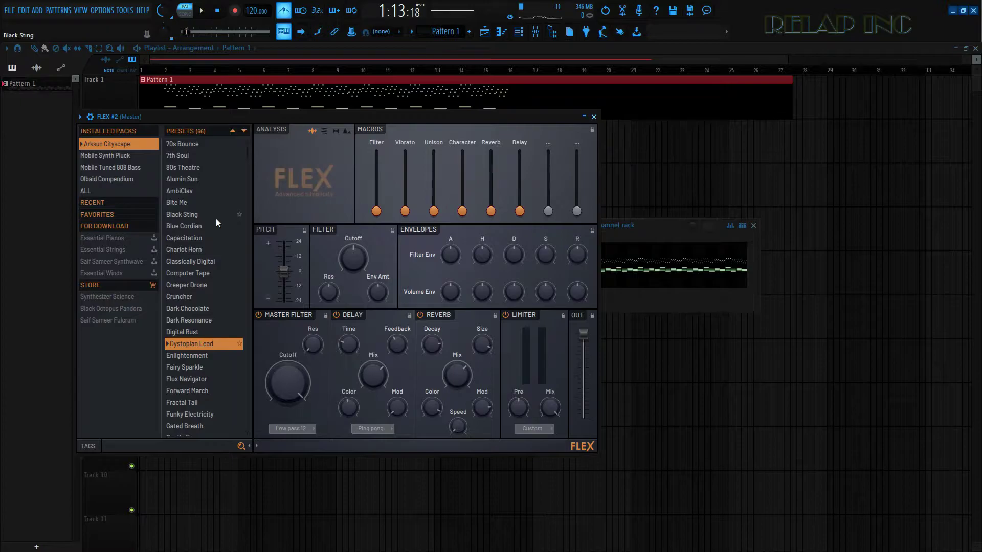
Step: Audition presets from the Arksun Cityscape pack on FLEX #2, including Dark Resonance, Office Jive and Nasal Charge
{"action": "left_click", "coordinate": [185, 310]}
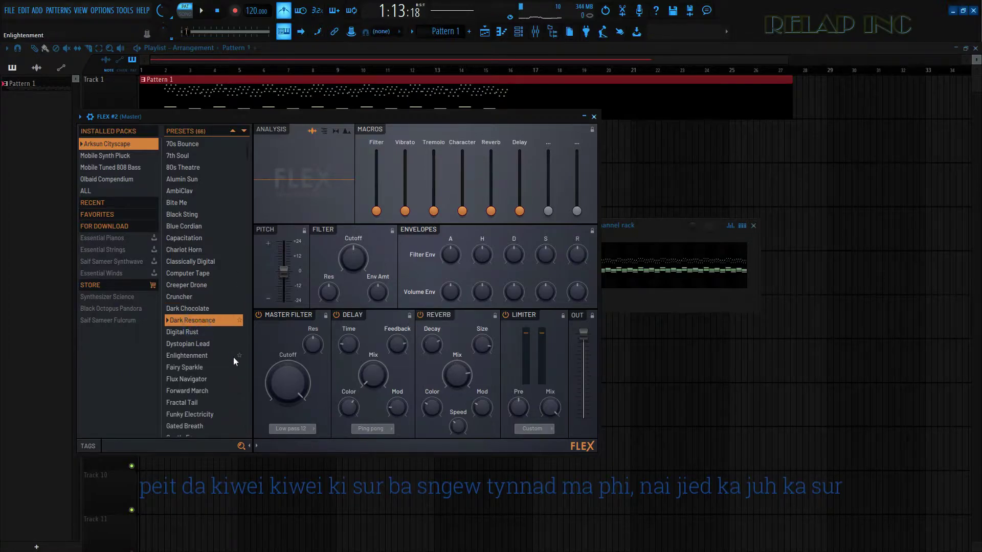
{"action": "left_click", "coordinate": [209, 402]}
{"action": "scroll", "coordinate": [210, 400], "scroll_direction": "down", "scroll_amount": 5}
{"action": "left_click", "coordinate": [210, 405]}
{"action": "scroll", "coordinate": [209, 404], "scroll_direction": "down", "scroll_amount": 1}
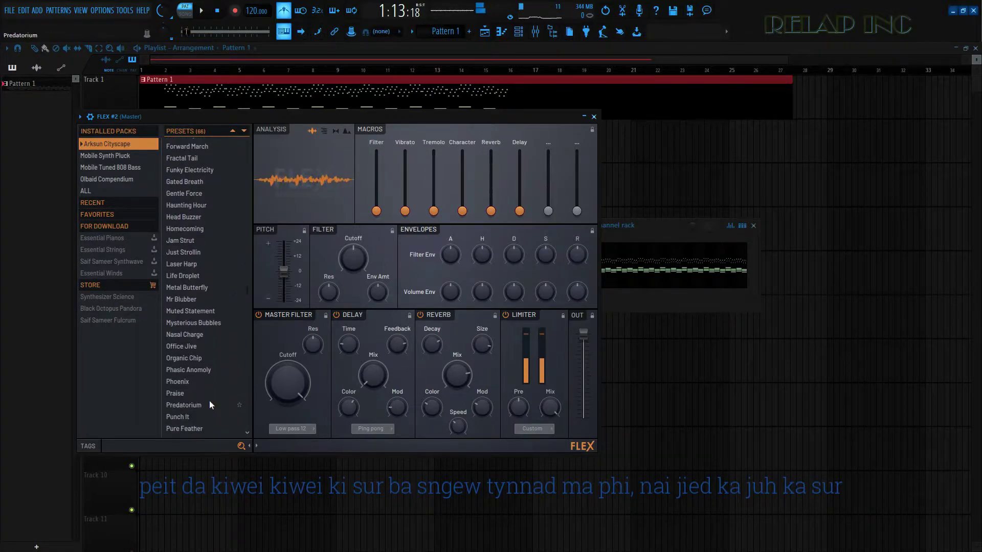
{"action": "left_click", "coordinate": [198, 346]}
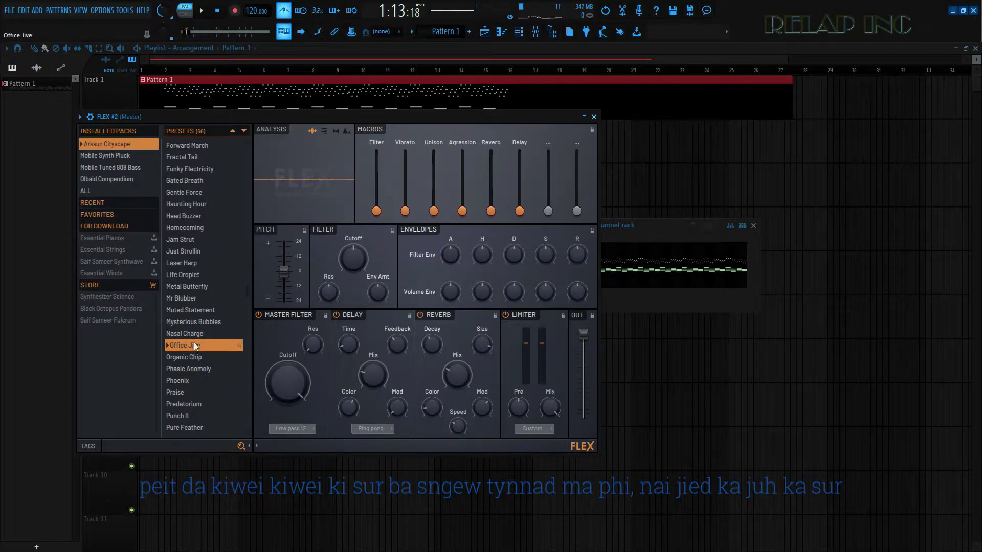
{"action": "left_click", "coordinate": [200, 333]}
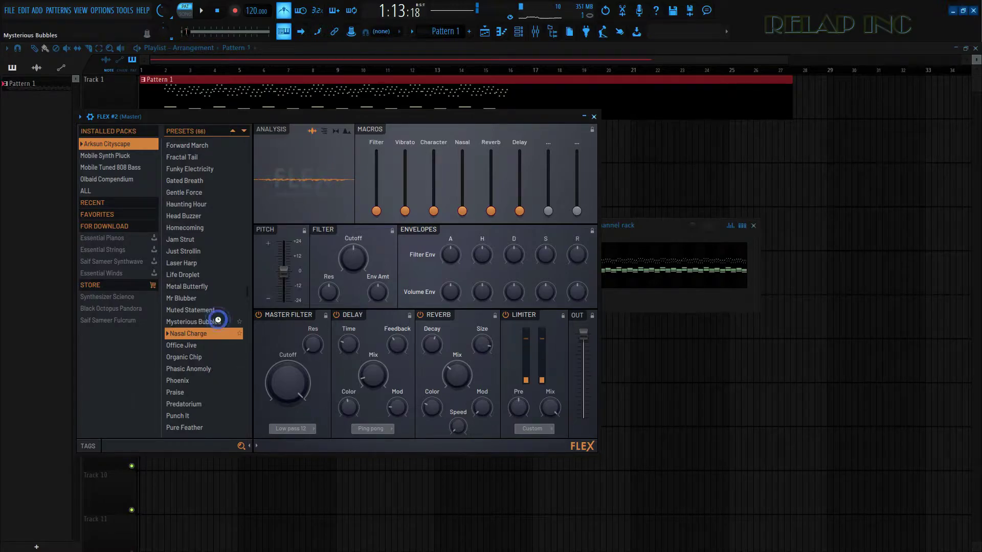
{"action": "scroll", "coordinate": [217, 320], "scroll_direction": "up", "scroll_amount": 7}
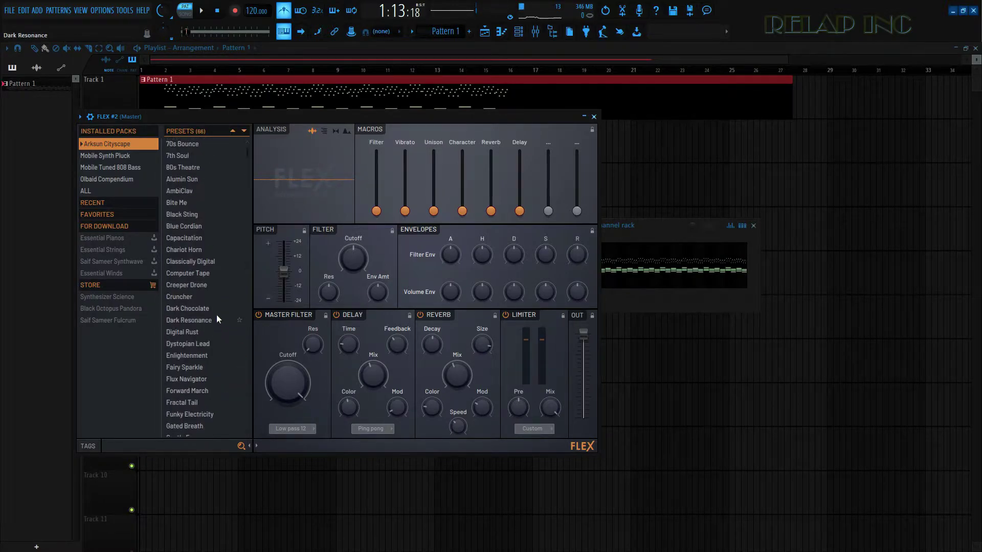
Step: Load the Synpluck Organic preset from the Mobile Synth Pluck pack into FLEX #2 and close its window
{"action": "left_click", "coordinate": [122, 156]}
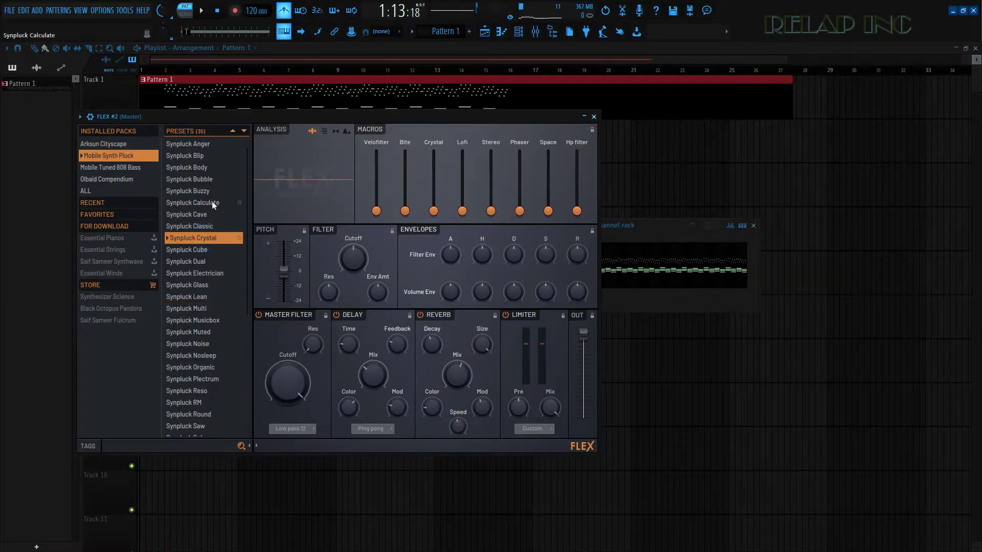
{"action": "left_click", "coordinate": [207, 296]}
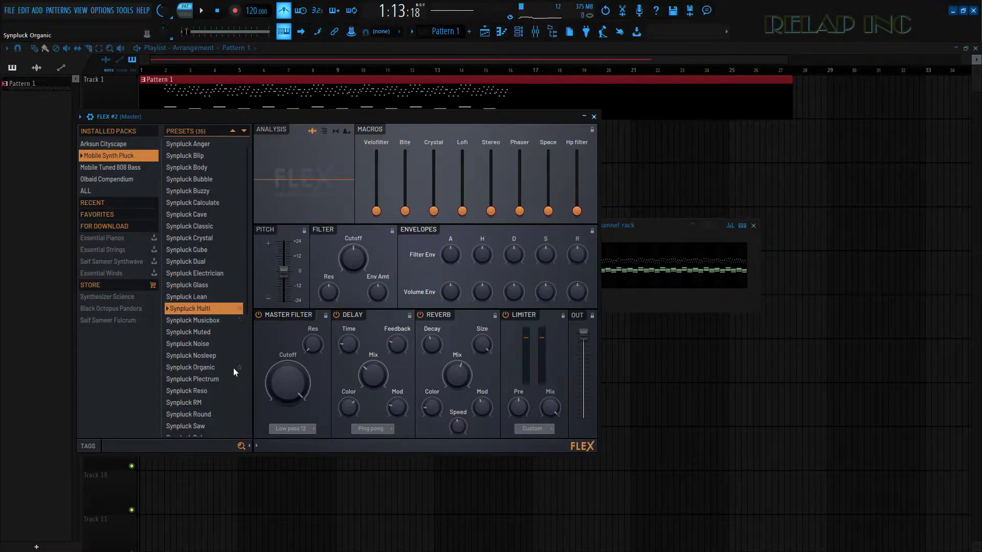
{"action": "scroll", "coordinate": [204, 419], "scroll_direction": "down", "scroll_amount": 2}
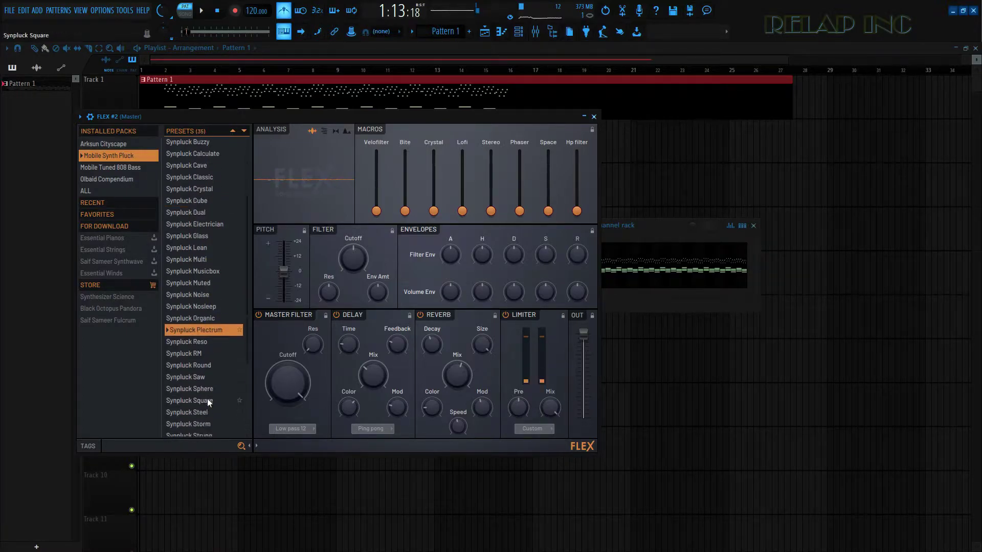
{"action": "scroll", "coordinate": [216, 419], "scroll_direction": "down", "scroll_amount": 3}
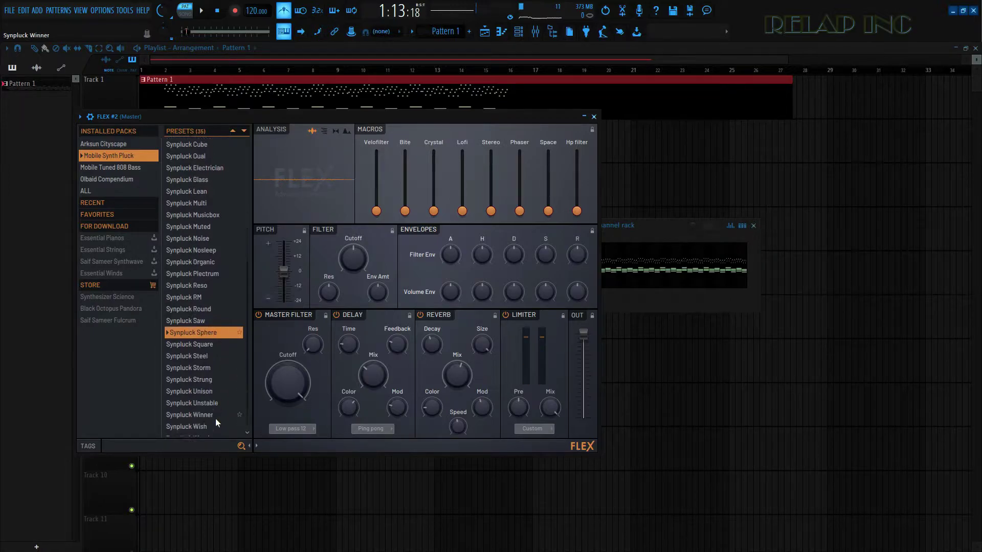
{"action": "scroll", "coordinate": [197, 332], "scroll_direction": "up", "scroll_amount": 2}
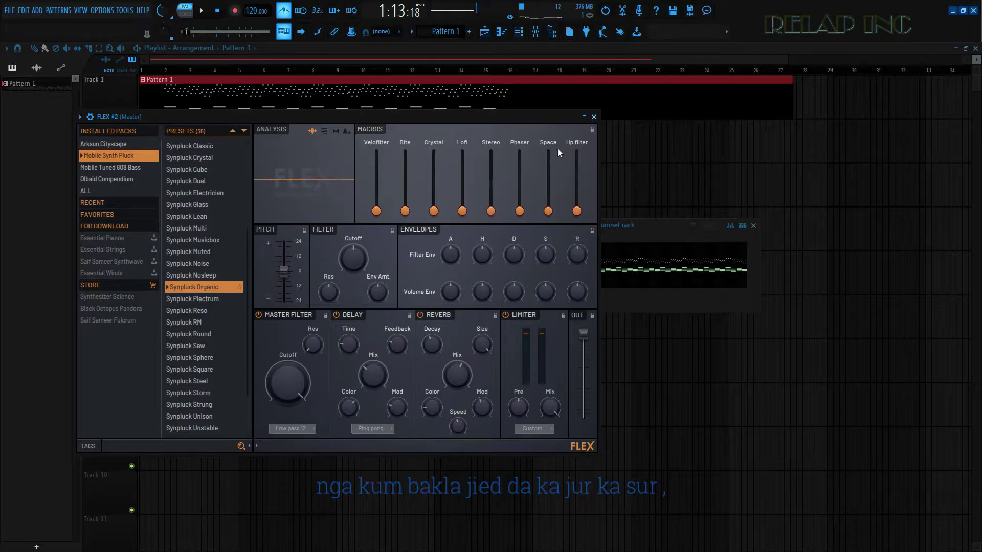
{"action": "left_click", "coordinate": [594, 117]}
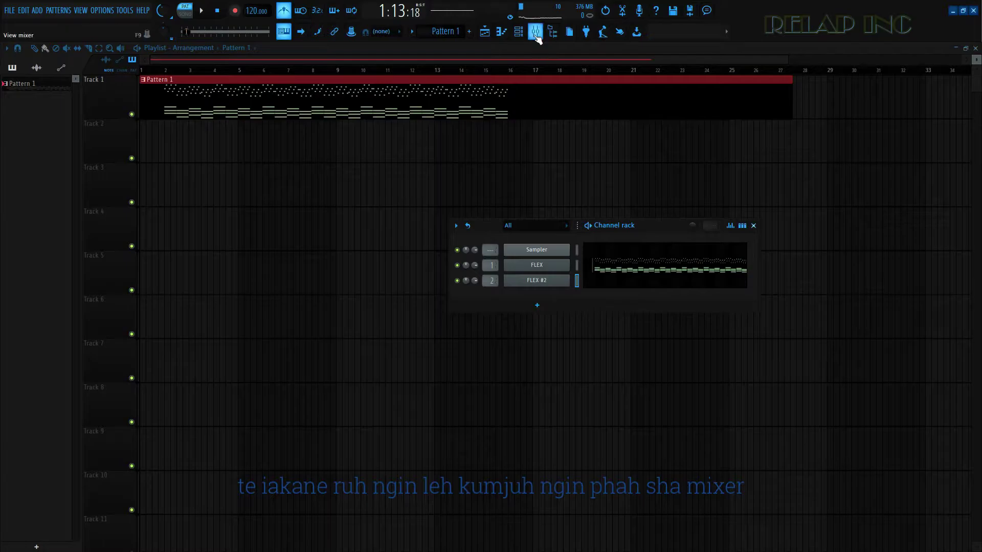
Step: Open the mixer and rename the Insert 2 track as flex2
{"action": "left_click", "coordinate": [535, 33]}
{"action": "right_click", "coordinate": [87, 106]}
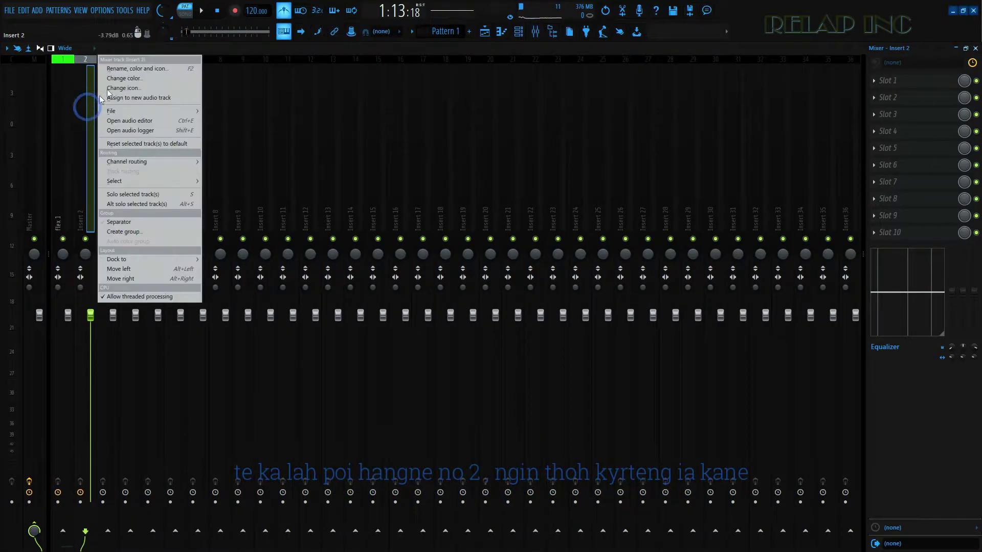
{"action": "left_click", "coordinate": [121, 69]}
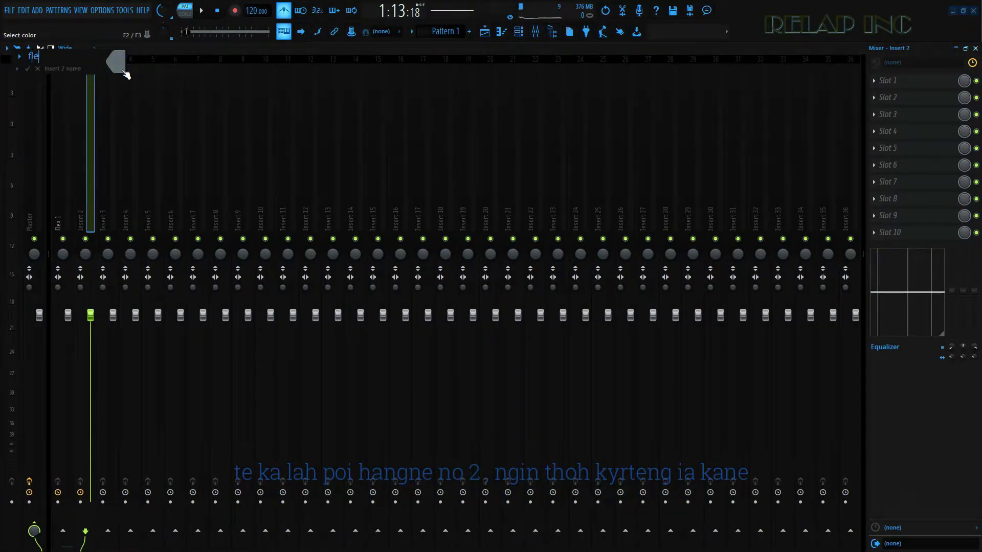
{"action": "key", "text": "Return"}
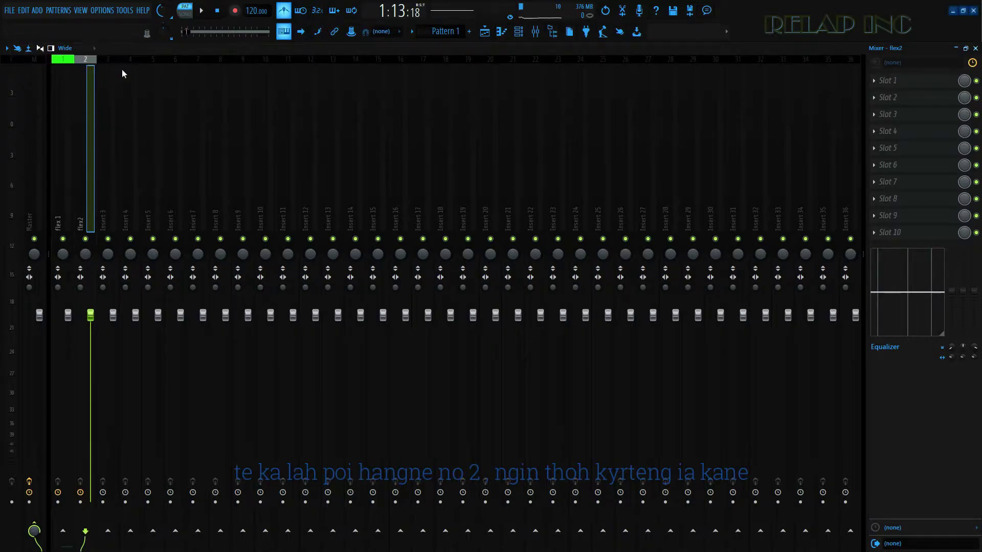
Step: Color the flex2 mixer track bright green like the flex 1 track, and close the mixer
{"action": "right_click", "coordinate": [97, 112]}
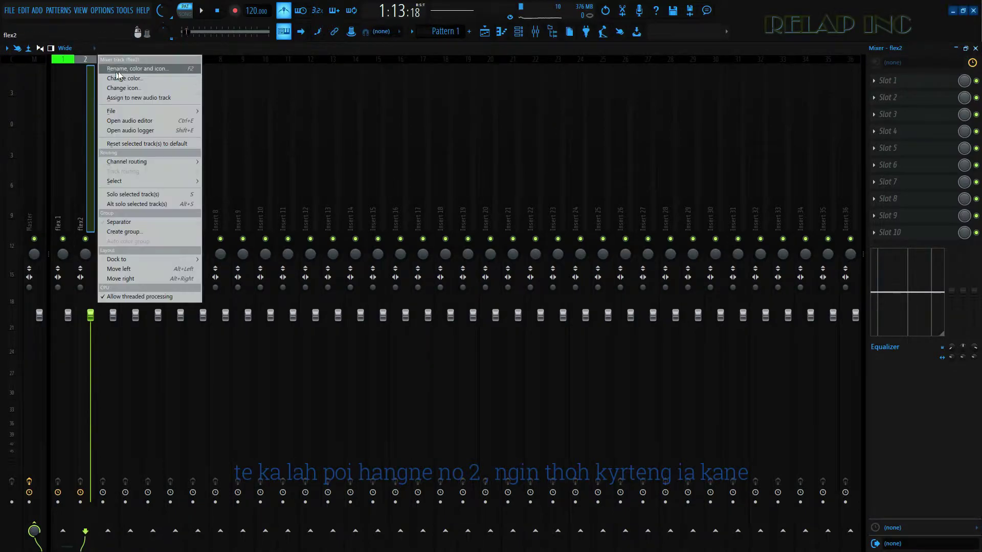
{"action": "left_click", "coordinate": [123, 68]}
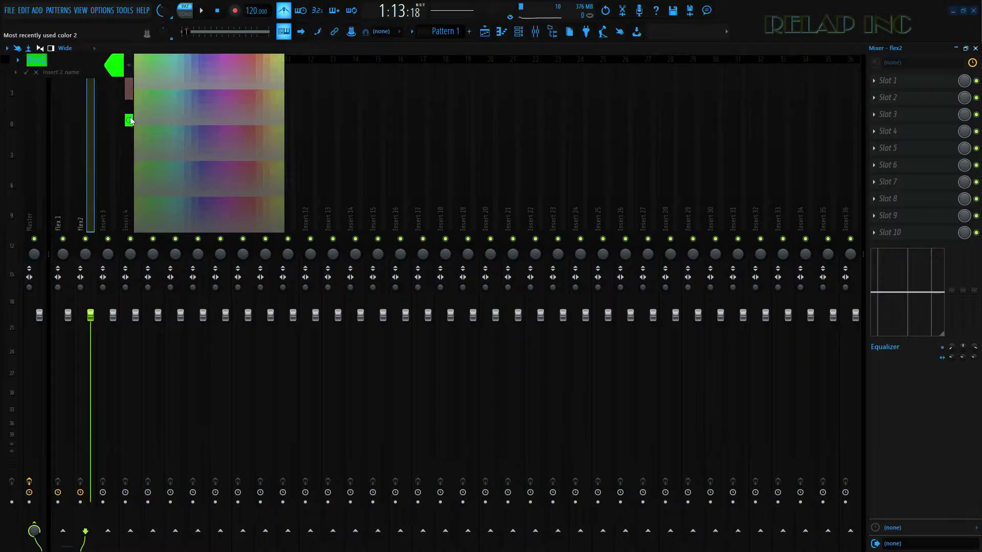
{"action": "left_click", "coordinate": [146, 92]}
{"action": "key", "text": "Return"}
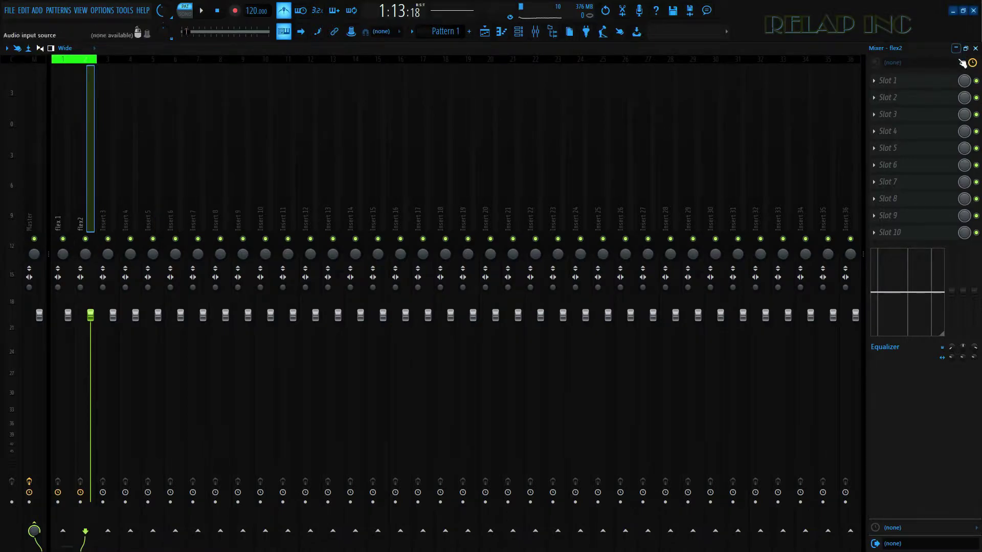
{"action": "left_click", "coordinate": [975, 48]}
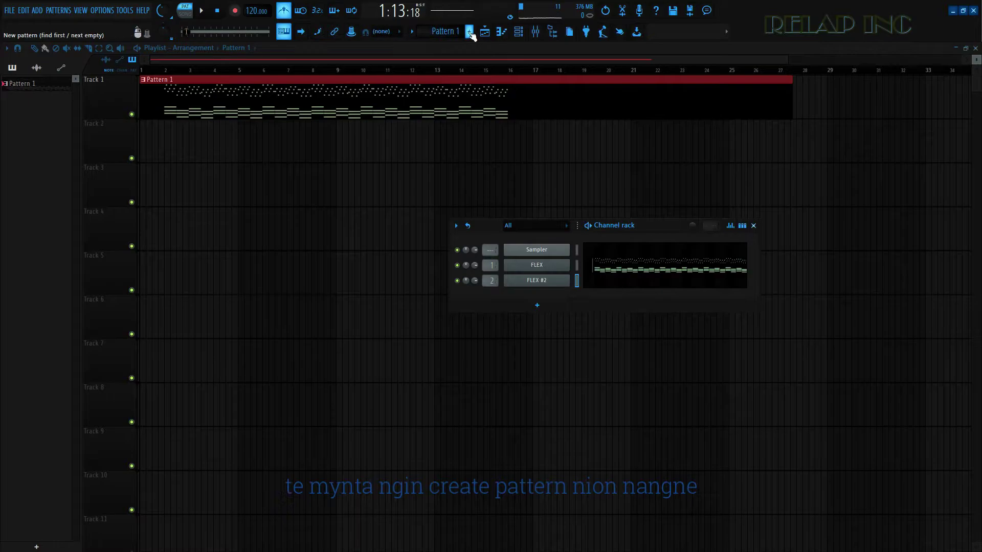
Step: Create a new pattern named flex2\ and place it on playlist Track 2 starting at bar 1
{"action": "left_click", "coordinate": [469, 32]}
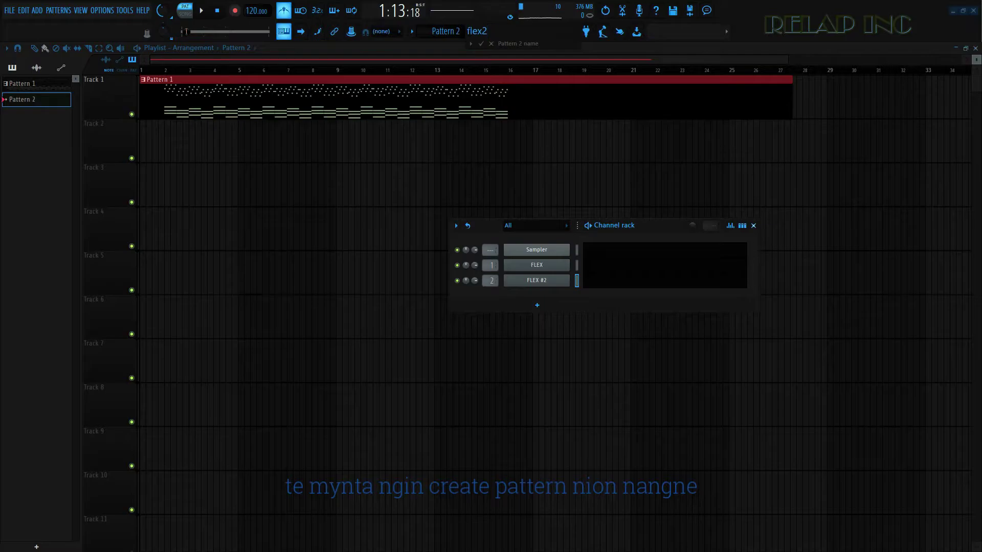
{"action": "key", "text": "Return"}
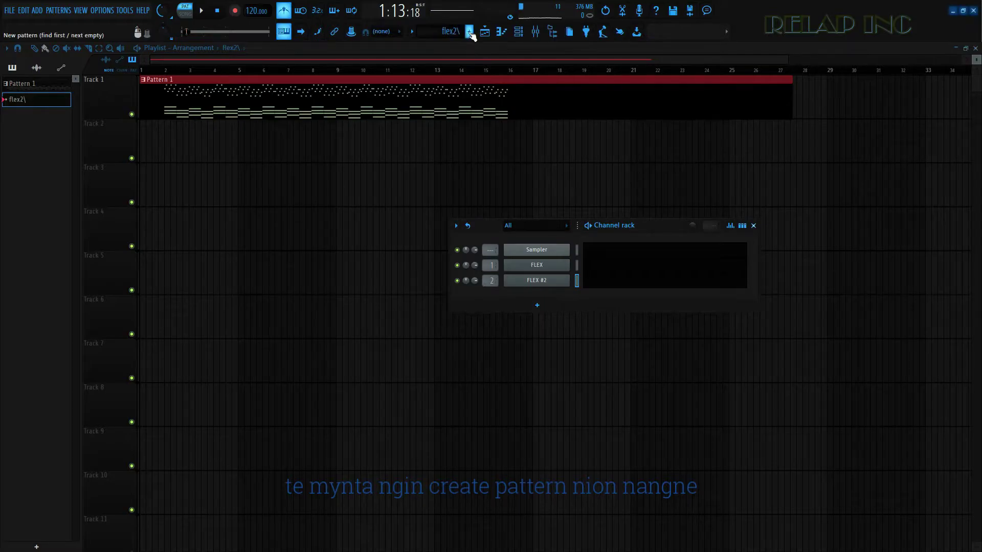
{"action": "left_click_drag", "start_coordinate": [57, 100], "coordinate": [158, 136]}
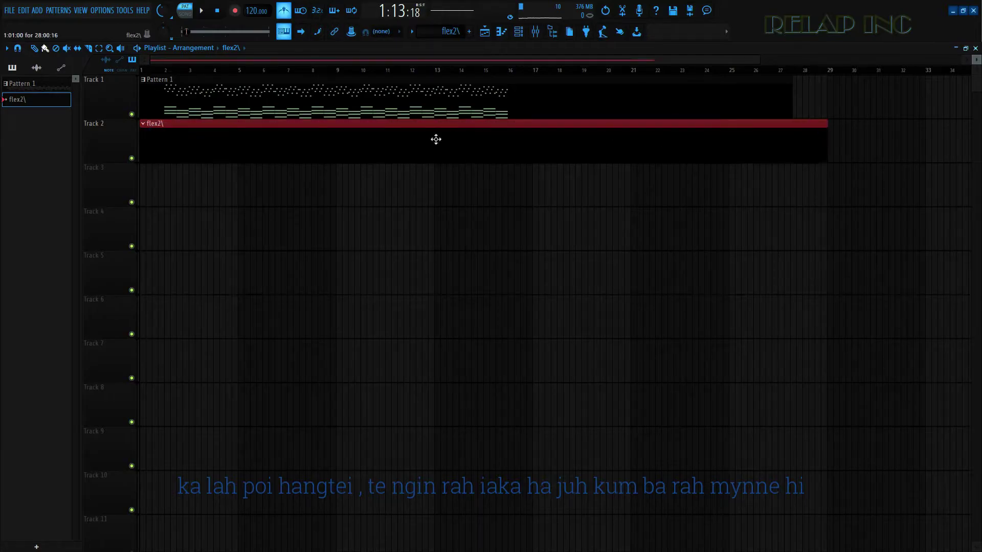
{"action": "left_click", "coordinate": [105, 139]}
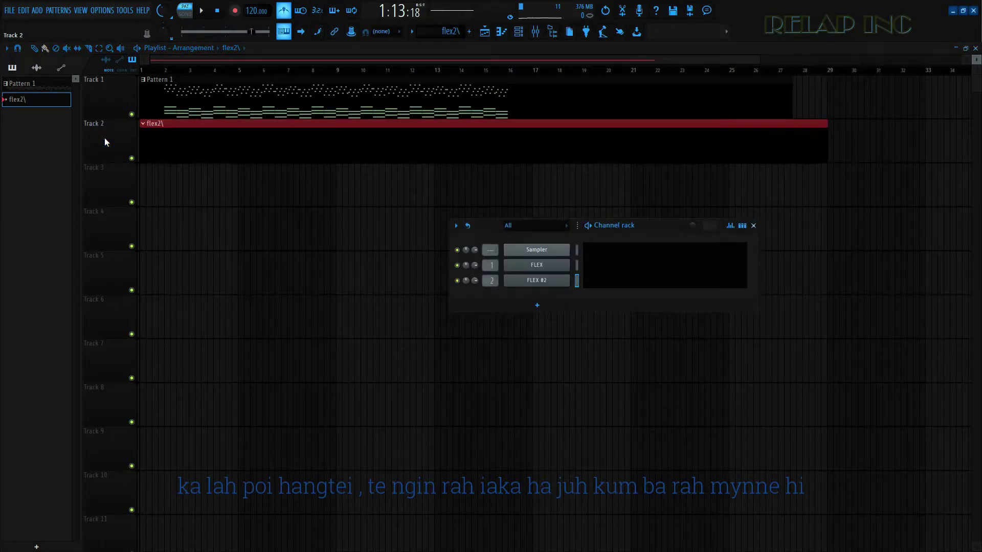
Step: Open the piano roll of FLEX #2 for the new pattern and place a half-bar F5 note at bar 2
{"action": "right_click", "coordinate": [542, 283]}
{"action": "left_click", "coordinate": [582, 280]}
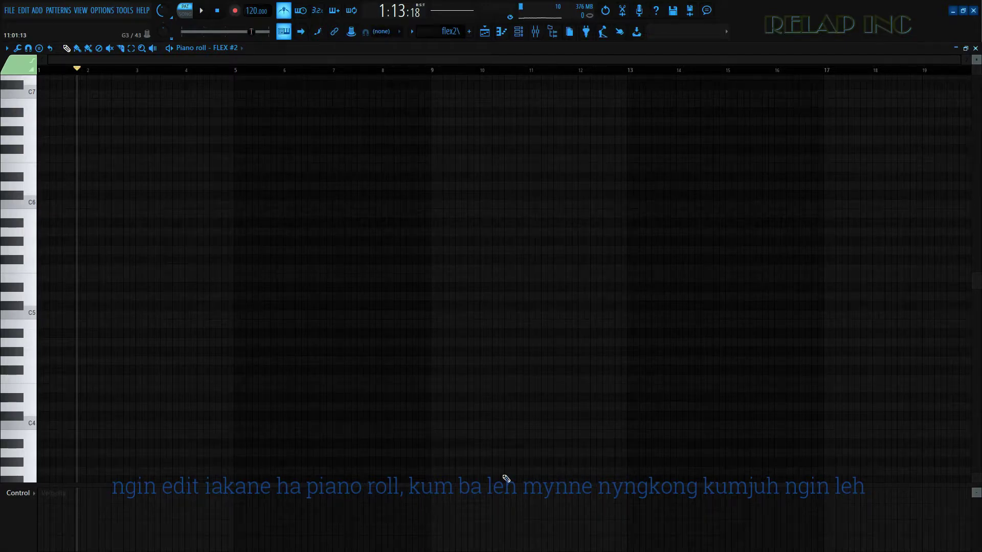
{"action": "mouse_move", "coordinate": [103, 221]}
{"action": "left_mouse_down"}
{"action": "mouse_move", "coordinate": [108, 306]}
{"action": "mouse_move", "coordinate": [80, 287]}
{"action": "mouse_move", "coordinate": [88, 268]}
{"action": "left_mouse_up"}
{"action": "right_click", "coordinate": [110, 306]}
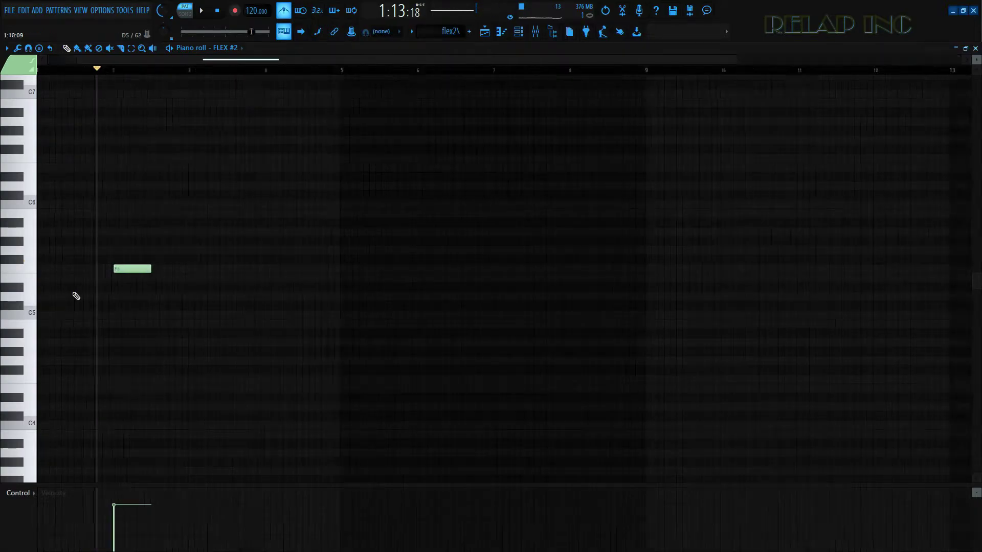
Step: Add a half-bar C#5 note in the second half of bar 2, aligned with the end of the F5 note
{"action": "scroll", "coordinate": [76, 296], "scroll_direction": "up", "scroll_amount": 5}
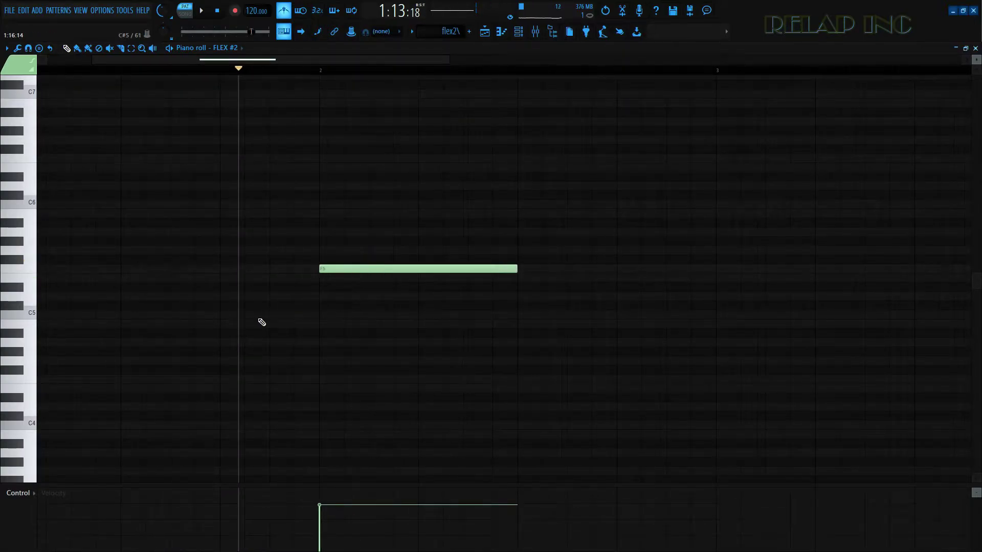
{"action": "scroll", "coordinate": [298, 312], "scroll_direction": "down", "scroll_amount": 4}
{"action": "left_click", "coordinate": [271, 299]}
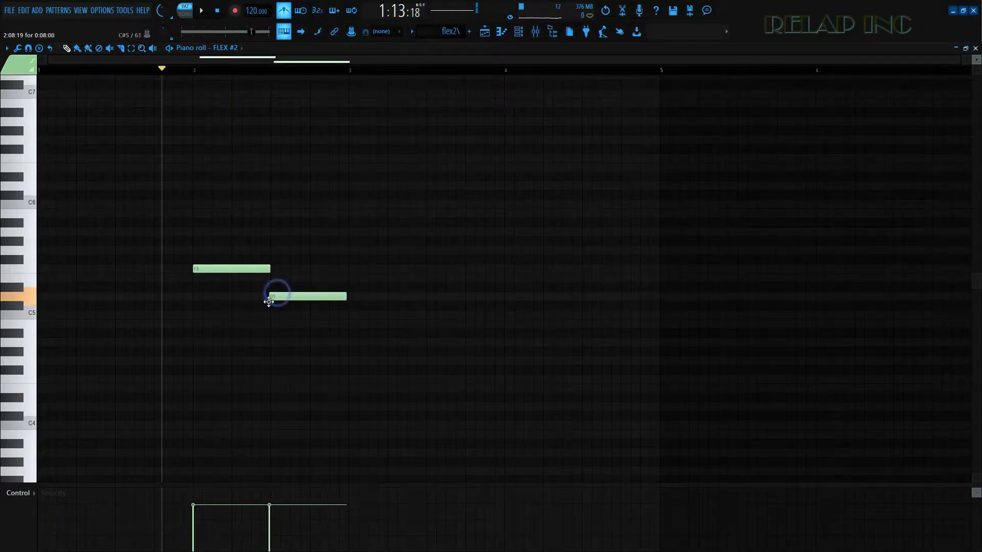
{"action": "left_click_drag", "start_coordinate": [269, 302], "coordinate": [270, 306]}
{"action": "scroll", "coordinate": [270, 307], "scroll_direction": "up", "scroll_amount": 5}
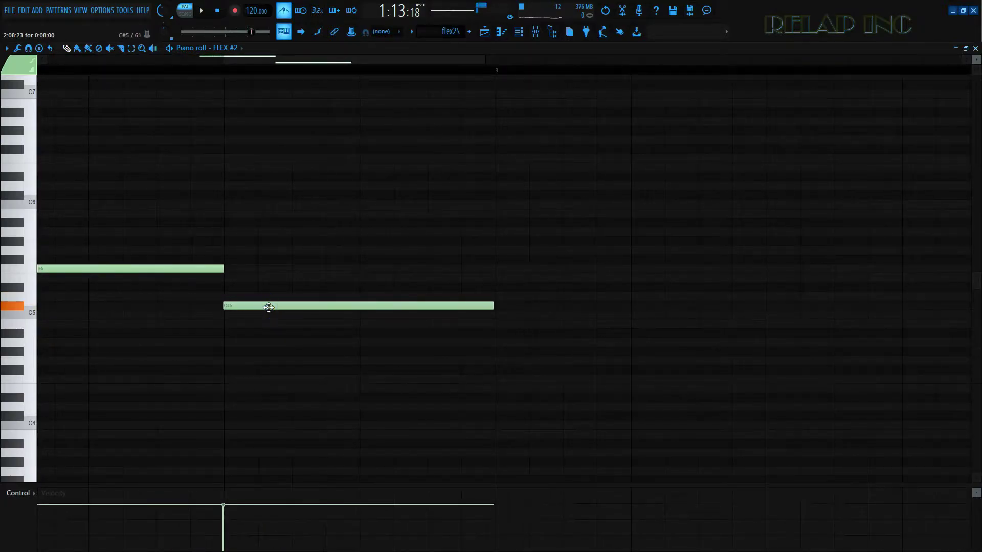
{"action": "scroll", "coordinate": [270, 307], "scroll_direction": "up", "scroll_amount": 4}
{"action": "left_click_drag", "start_coordinate": [219, 309], "coordinate": [222, 311]}
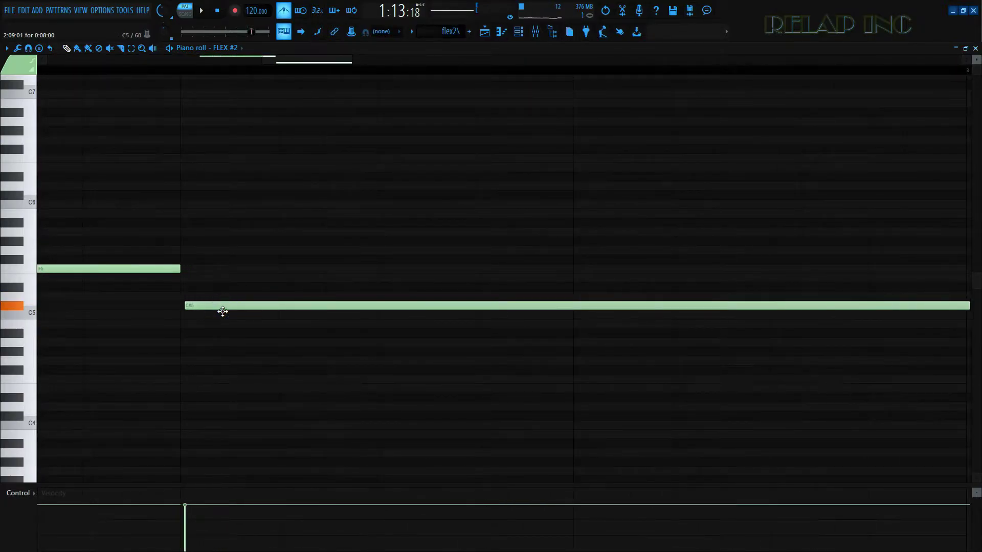
Step: Add a half-bar D#5 note at bar 3 followed by a half-bar C5 note ending at bar 4
{"action": "scroll", "coordinate": [252, 339], "scroll_direction": "down", "scroll_amount": 5}
{"action": "left_click", "coordinate": [322, 287]}
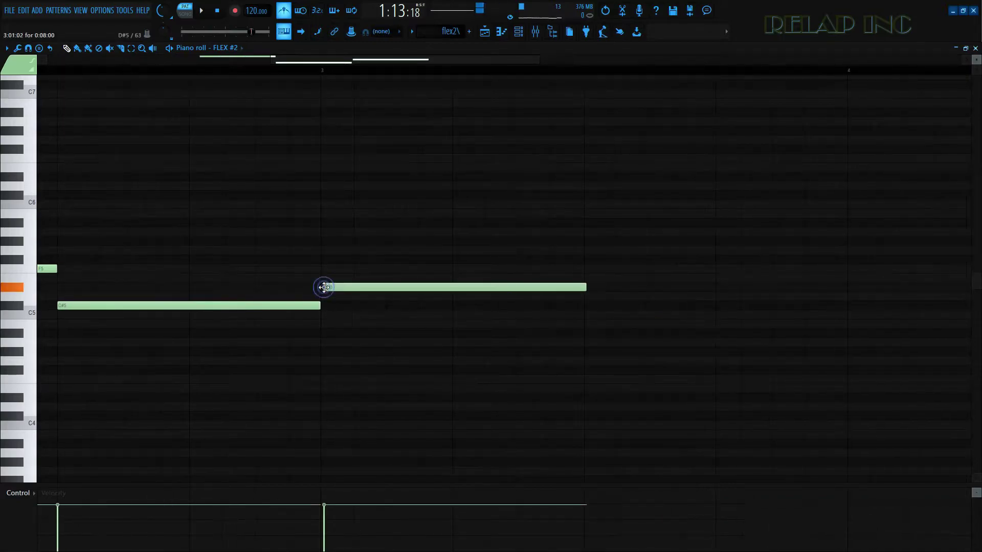
{"action": "scroll", "coordinate": [322, 289], "scroll_direction": "up", "scroll_amount": 4}
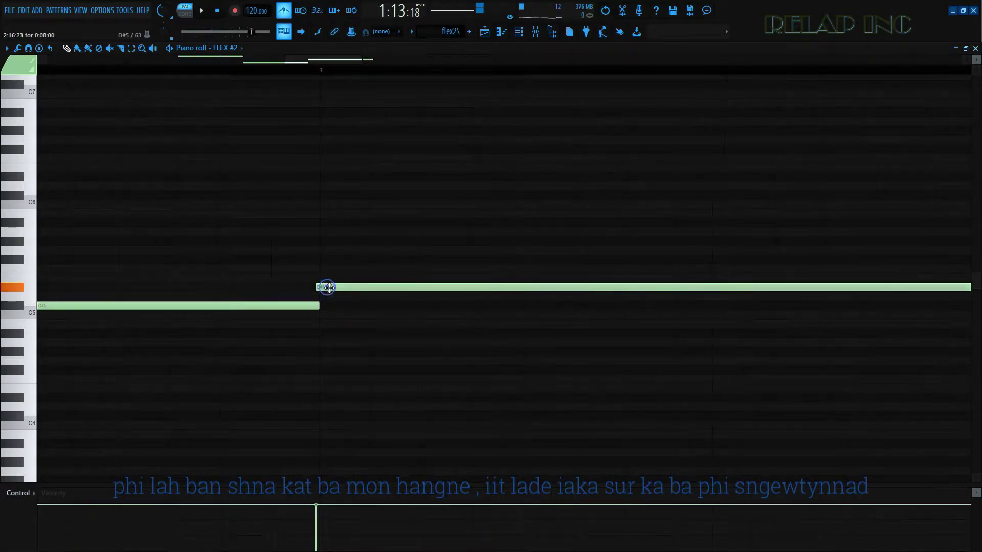
{"action": "scroll", "coordinate": [333, 327], "scroll_direction": "down", "scroll_amount": 5}
{"action": "left_click_drag", "start_coordinate": [440, 339], "coordinate": [435, 314]}
{"action": "scroll", "coordinate": [440, 317], "scroll_direction": "up", "scroll_amount": 3}
{"action": "scroll", "coordinate": [441, 318], "scroll_direction": "down", "scroll_amount": 4}
{"action": "scroll", "coordinate": [451, 331], "scroll_direction": "down", "scroll_amount": 3}
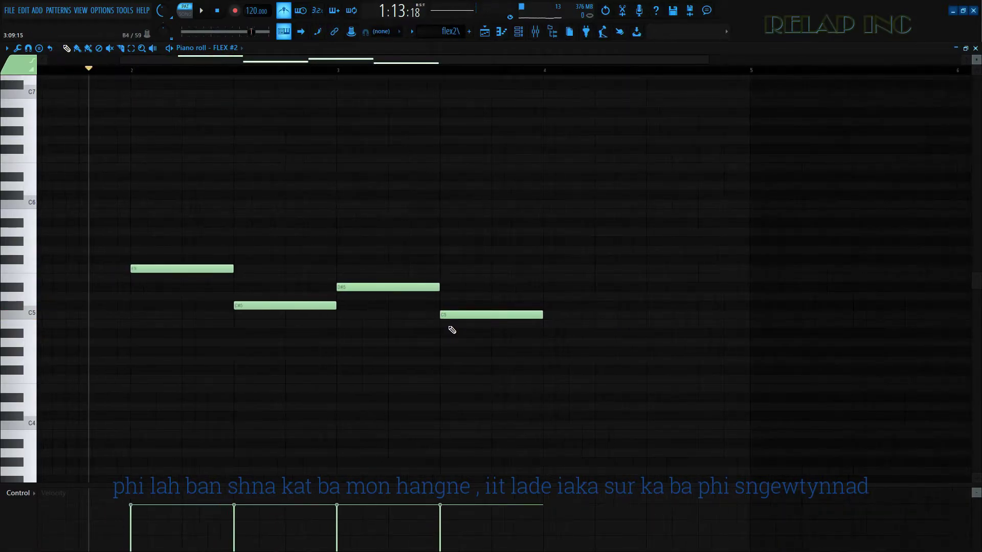
Step: Add half-bar F4 and C#4 notes in bar 2, an octave below and aligned with the F5 and C#5 notes
{"action": "left_click", "coordinate": [131, 379]}
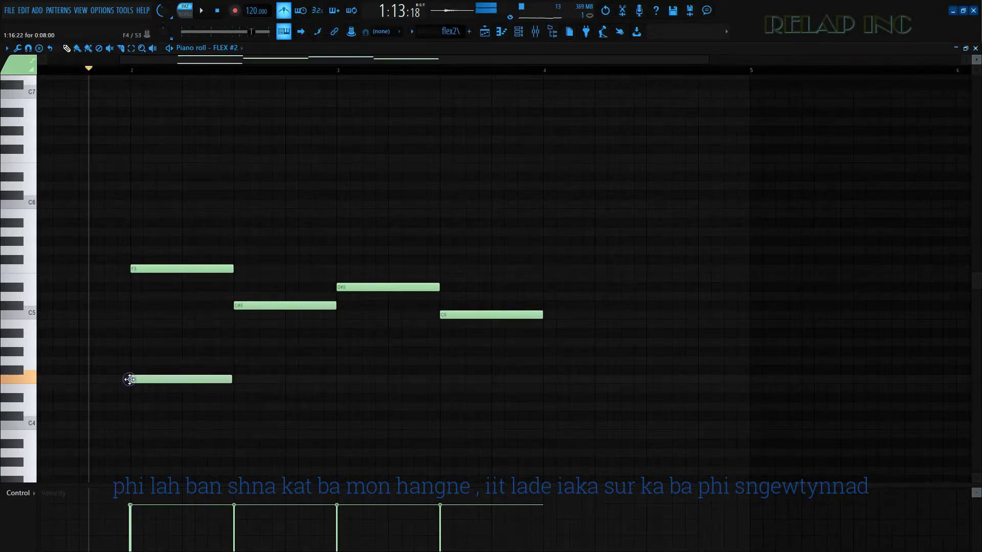
{"action": "scroll", "coordinate": [130, 379], "scroll_direction": "up", "scroll_amount": 6}
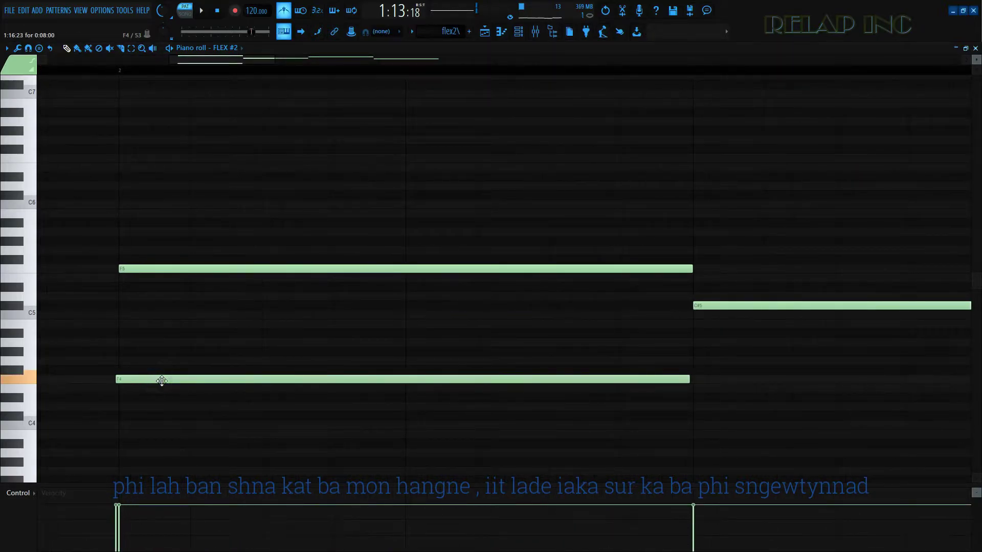
{"action": "scroll", "coordinate": [162, 382], "scroll_direction": "down", "scroll_amount": 3}
{"action": "scroll", "coordinate": [383, 421], "scroll_direction": "up", "scroll_amount": 1}
{"action": "left_click_drag", "start_coordinate": [394, 407], "coordinate": [391, 418]}
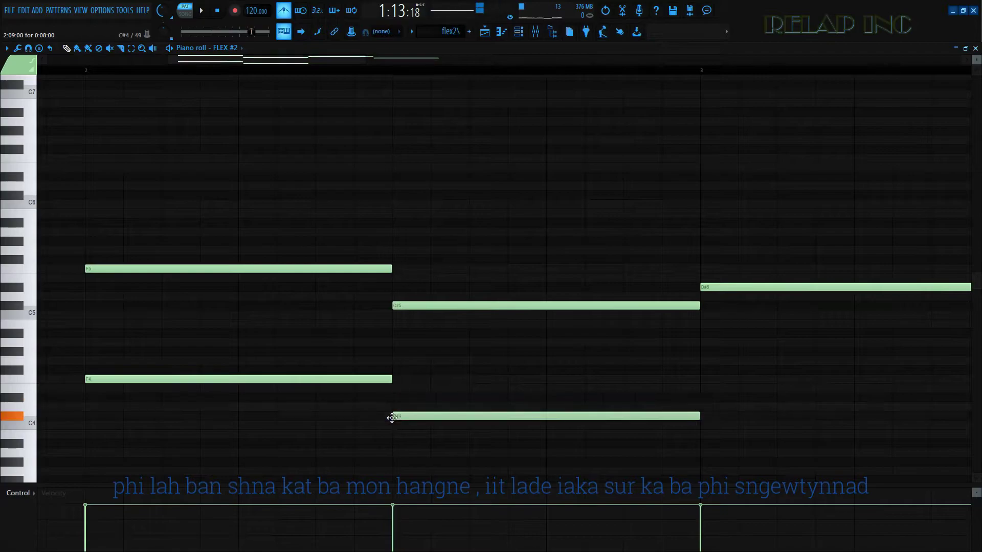
Step: Add half-bar D#4 and C4 notes in bar 3, an octave below and aligned with the D#5 and C5 notes
{"action": "scroll", "coordinate": [371, 425], "scroll_direction": "down", "scroll_amount": 2}
{"action": "scroll", "coordinate": [467, 423], "scroll_direction": "up", "scroll_amount": 2}
{"action": "left_click_drag", "start_coordinate": [465, 415], "coordinate": [464, 394]}
{"action": "scroll", "coordinate": [445, 436], "scroll_direction": "down", "scroll_amount": 2}
{"action": "scroll", "coordinate": [533, 434], "scroll_direction": "up", "scroll_amount": 2}
{"action": "left_click_drag", "start_coordinate": [492, 426], "coordinate": [471, 425]}
{"action": "scroll", "coordinate": [588, 409], "scroll_direction": "down", "scroll_amount": 2}
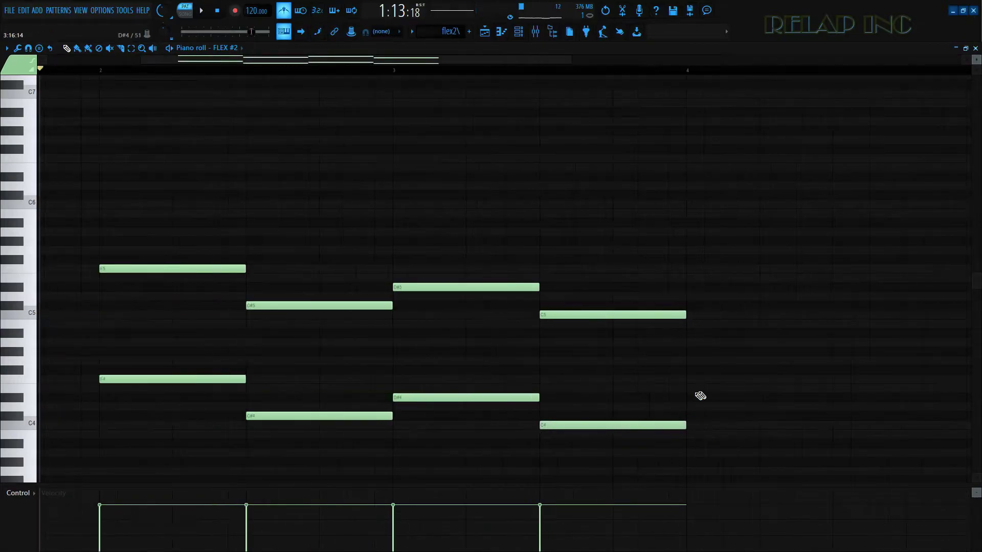
Step: Delete the four upper-octave notes F5, C#5, D#5 and C5 from the FLEX #2 part in bars 2 and 3
{"action": "scroll", "coordinate": [603, 351], "scroll_direction": "down", "scroll_amount": 1}
{"action": "right_click", "coordinate": [537, 314]}
{"action": "right_click", "coordinate": [444, 287]}
{"action": "right_click", "coordinate": [358, 305]}
{"action": "right_click", "coordinate": [249, 269]}
Step: Play back the remaining low notes of the flex2 pattern, stop playback and close the piano roll
{"action": "scroll", "coordinate": [241, 369], "scroll_direction": "up", "scroll_amount": 3}
{"action": "key", "text": "space"}
{"action": "scroll", "coordinate": [243, 372], "scroll_direction": "down", "scroll_amount": 1}
{"action": "scroll", "coordinate": [243, 372], "scroll_direction": "down", "scroll_amount": 2}
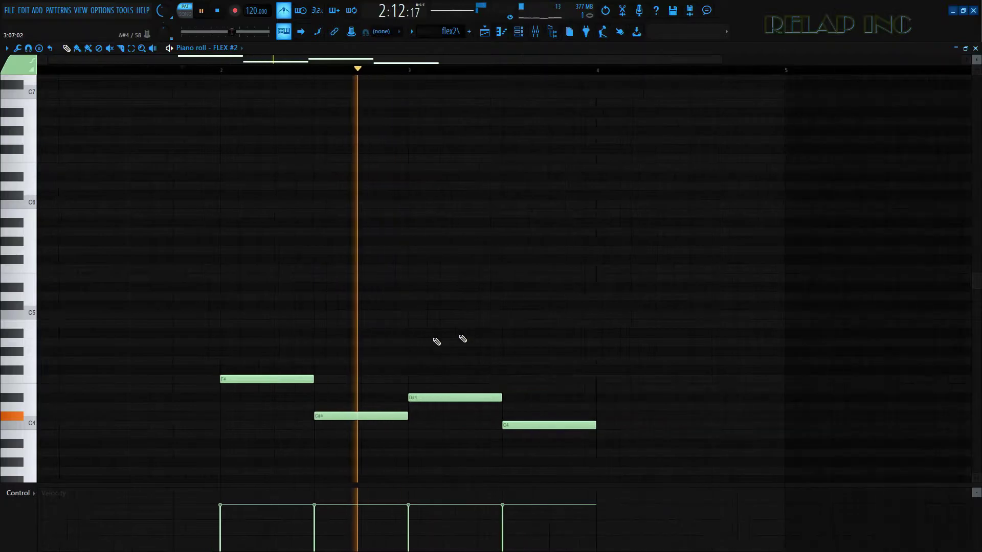
{"action": "scroll", "coordinate": [460, 337], "scroll_direction": "down", "scroll_amount": 1}
{"action": "key", "text": "space"}
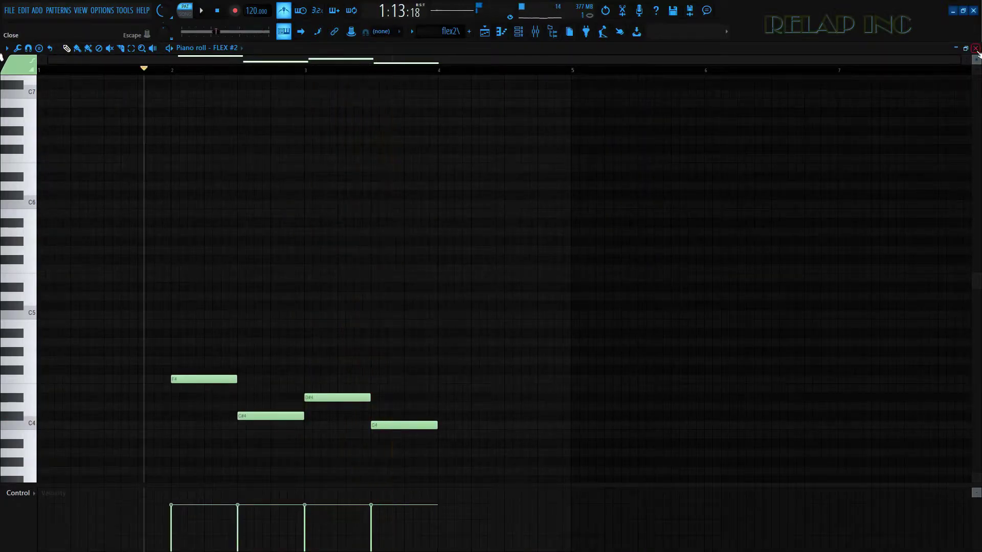
{"action": "key", "text": "Escape"}
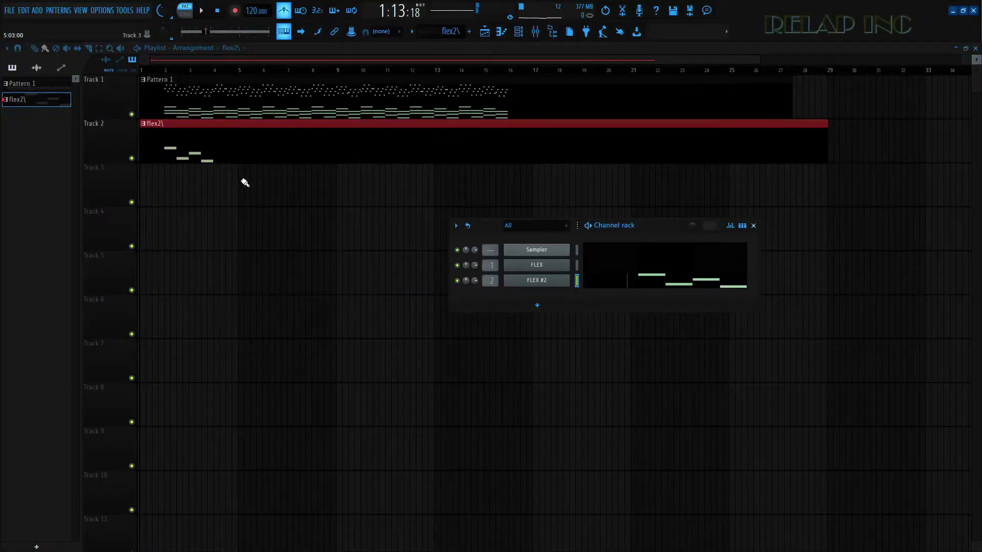
Step: Switch playback to song mode and listen twice to Pattern 1 and flex2 together from the start
{"action": "left_click", "coordinate": [186, 13]}
{"action": "key", "text": "space"}
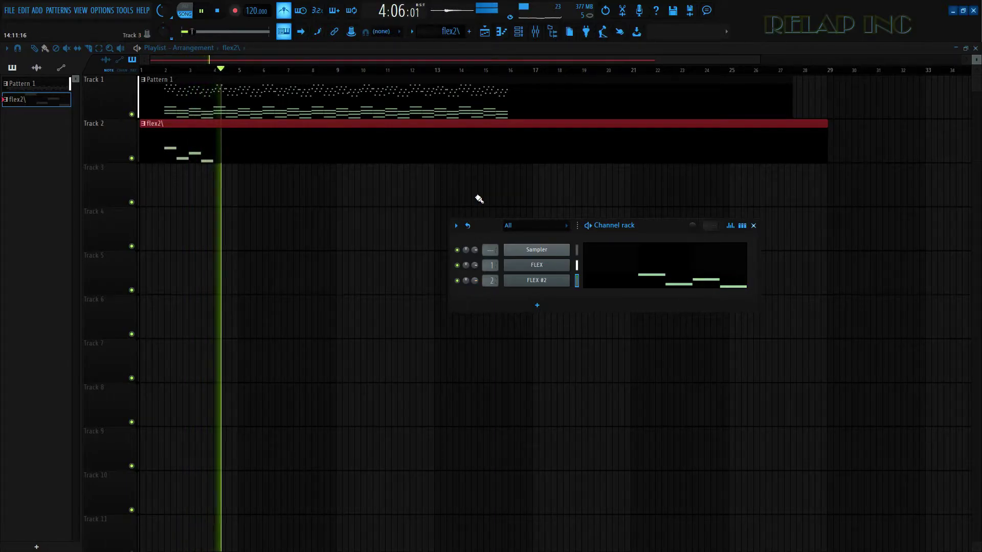
{"action": "key", "text": "space"}
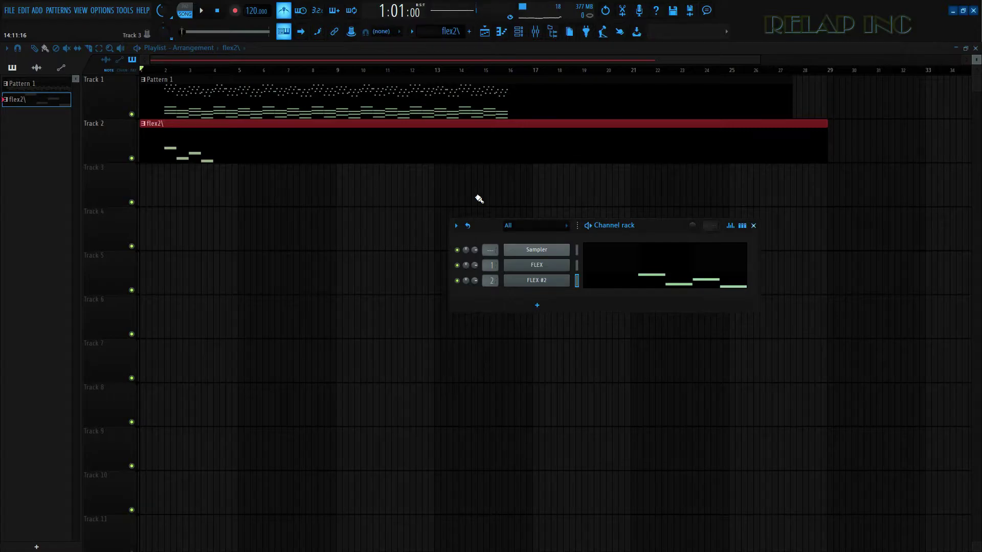
{"action": "key", "text": "space"}
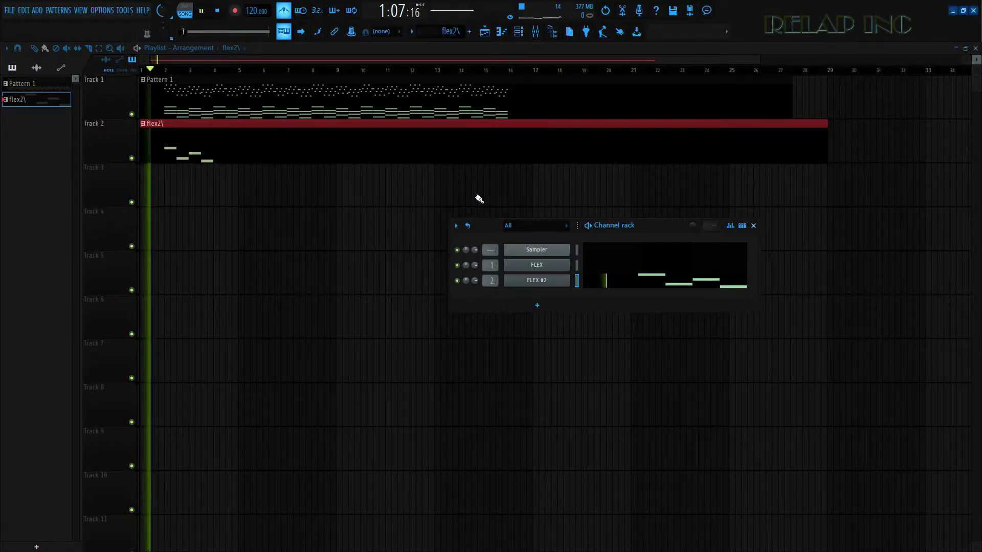
{"action": "key", "text": "space"}
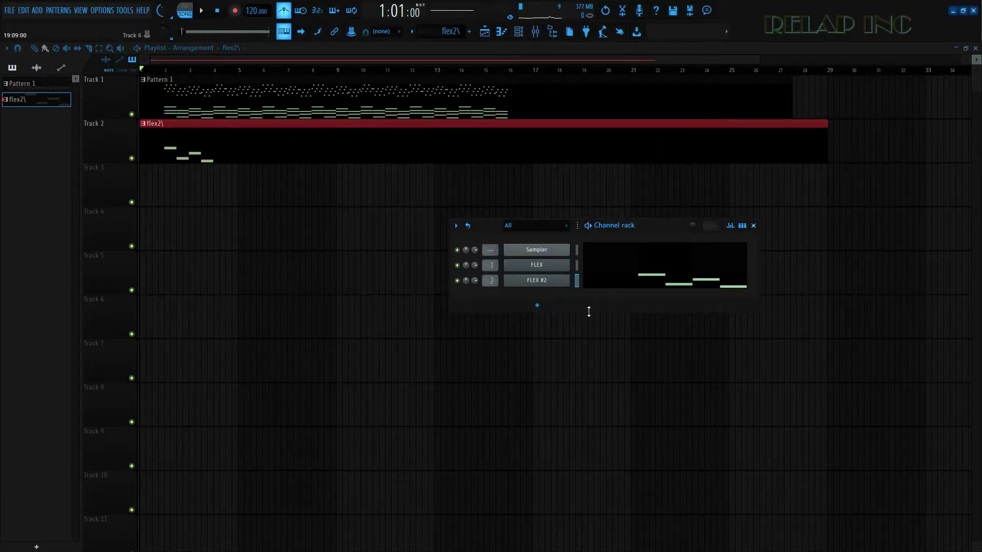
Step: Open the FLEX #2 instrument and browse the presets of the Arksun Cityscape pack
{"action": "left_click", "coordinate": [541, 282]}
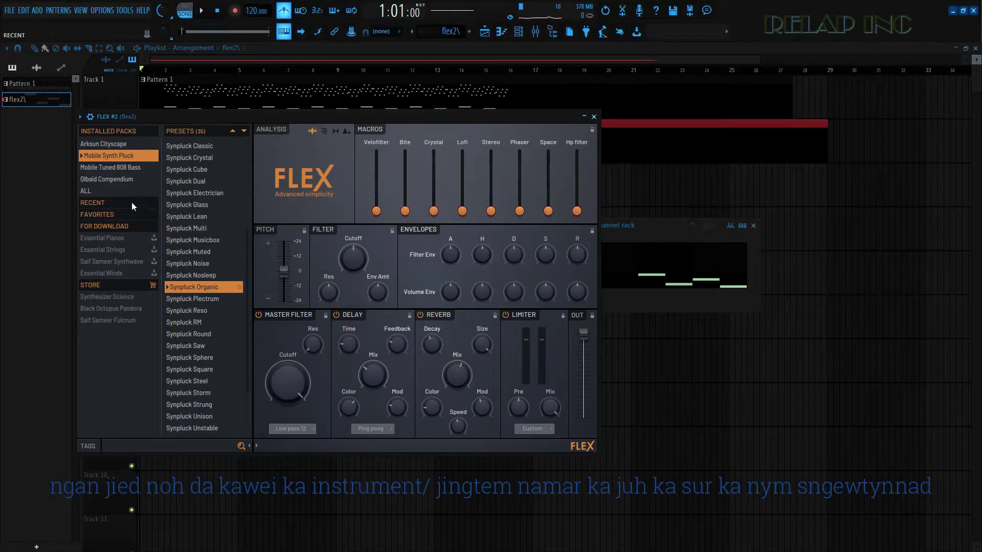
{"action": "left_click", "coordinate": [127, 144]}
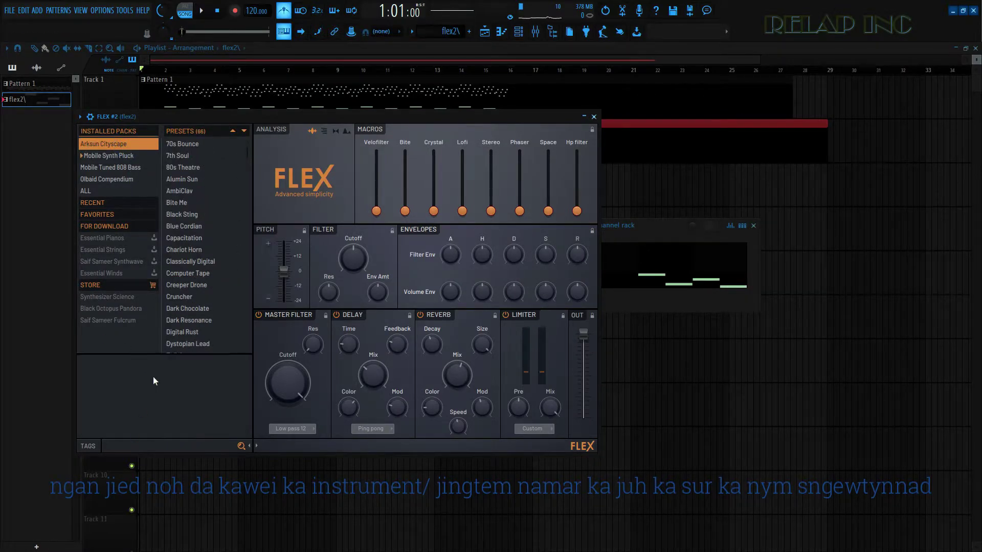
{"action": "scroll", "coordinate": [185, 348], "scroll_direction": "down", "scroll_amount": 2}
{"action": "scroll", "coordinate": [233, 309], "scroll_direction": "down", "scroll_amount": 8}
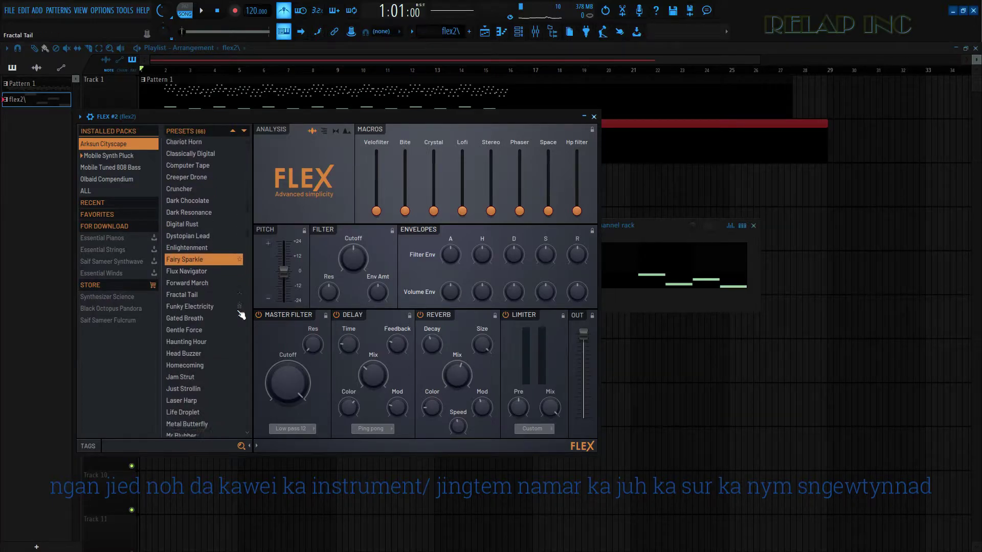
{"action": "scroll", "coordinate": [244, 308], "scroll_direction": "down", "scroll_amount": 2}
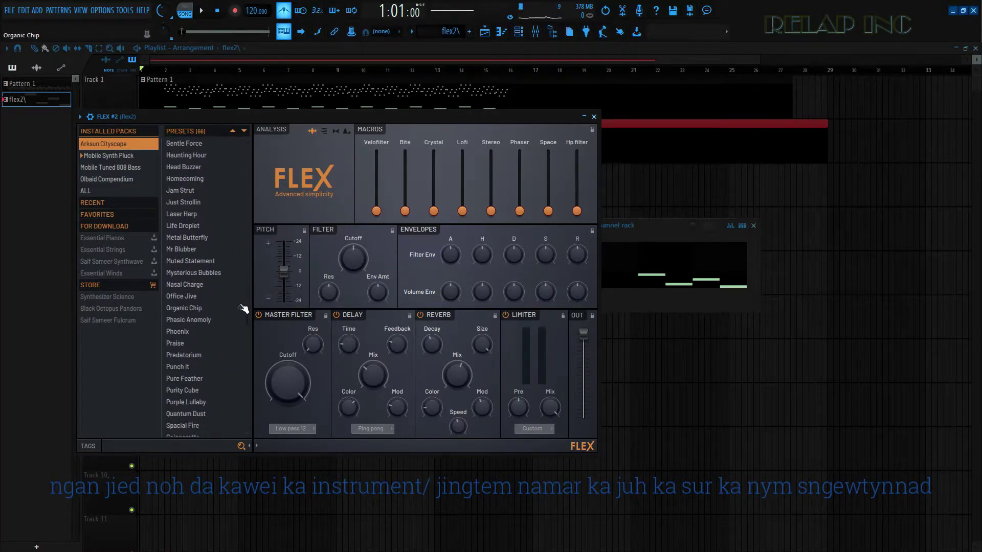
{"action": "scroll", "coordinate": [200, 329], "scroll_direction": "down", "scroll_amount": 10}
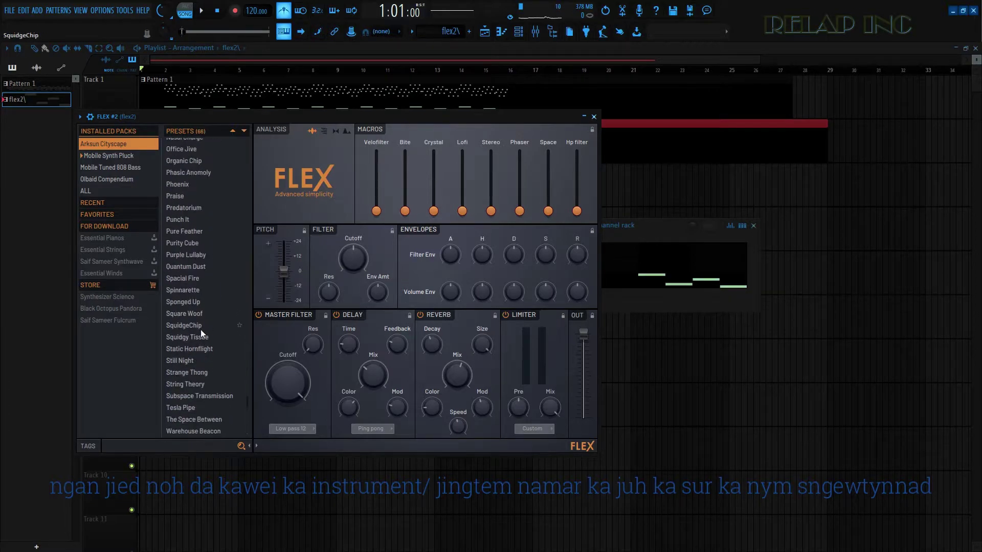
{"action": "scroll", "coordinate": [185, 307], "scroll_direction": "up", "scroll_amount": 14}
{"action": "scroll", "coordinate": [186, 306], "scroll_direction": "up", "scroll_amount": 4}
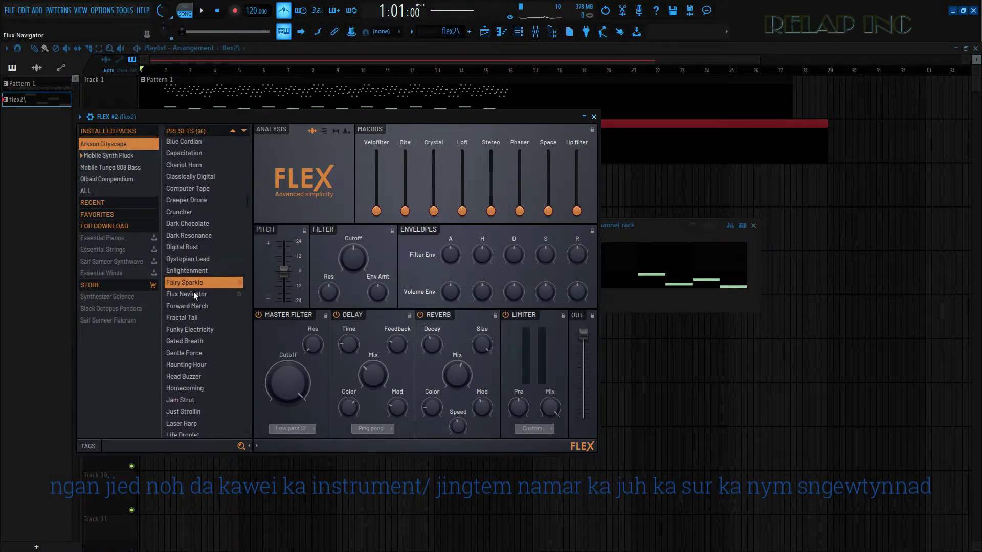
Step: Audition the Dystopian Lead, Dark Chocolate, Dark Resonance, Creeper Drone, Computer Tape and Classically Digital presets
{"action": "left_click", "coordinate": [207, 262]}
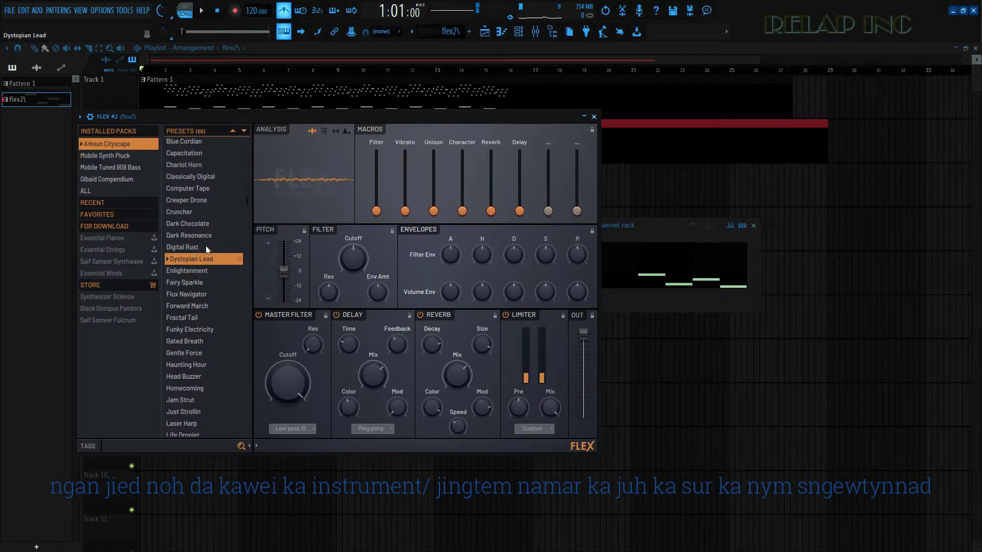
{"action": "left_click", "coordinate": [201, 227]}
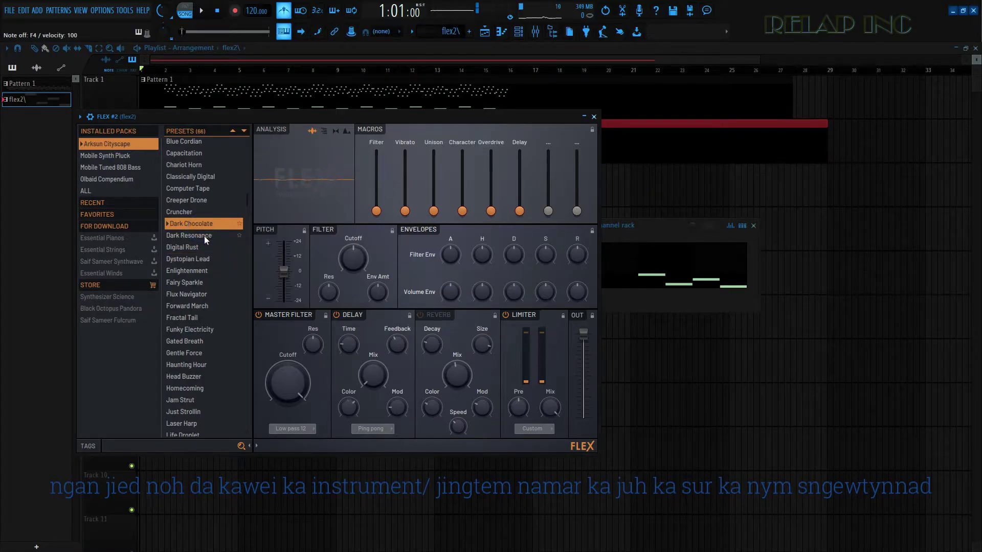
{"action": "left_click", "coordinate": [204, 235]}
{"action": "left_click", "coordinate": [197, 201]}
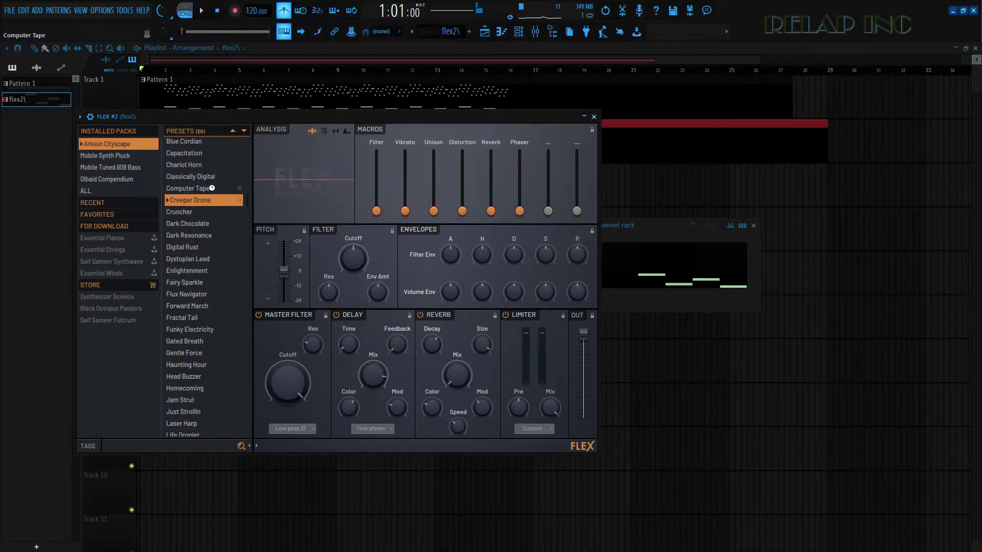
{"action": "left_click", "coordinate": [201, 189]}
{"action": "left_click", "coordinate": [205, 177]}
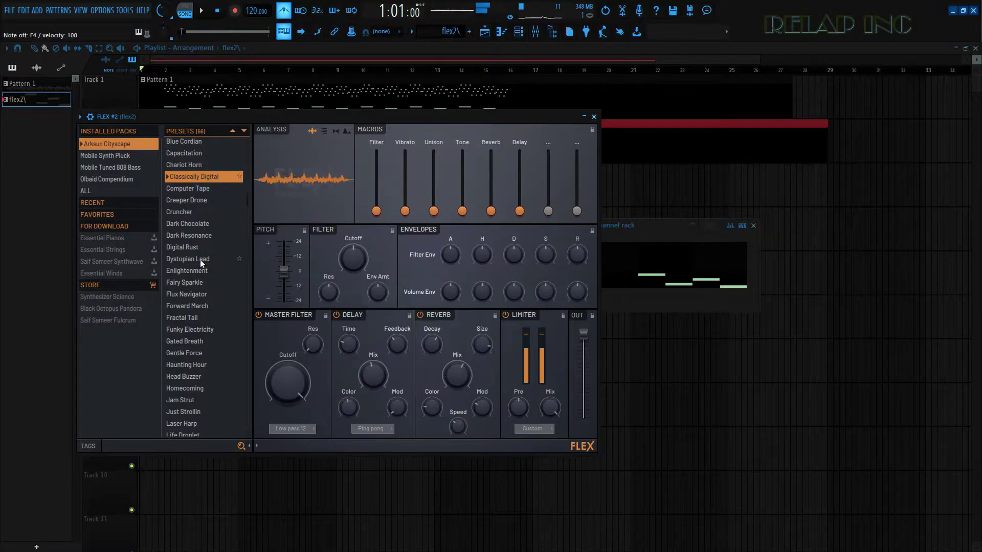
Step: Try the Fairy Sparkle preset, load Flux Navigator into FLEX #2 and close the instrument window
{"action": "left_click", "coordinate": [192, 283]}
{"action": "left_click", "coordinate": [197, 296]}
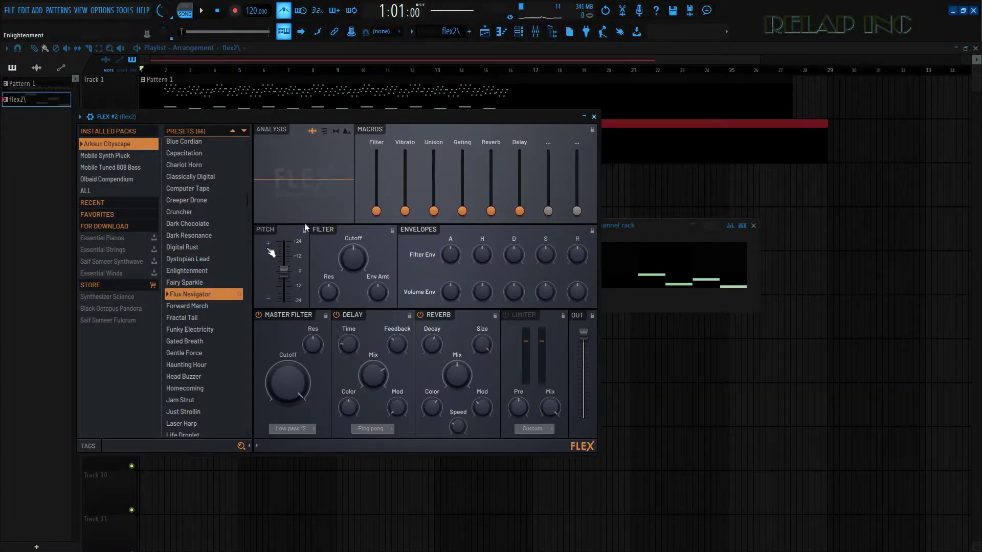
{"action": "left_click", "coordinate": [594, 117]}
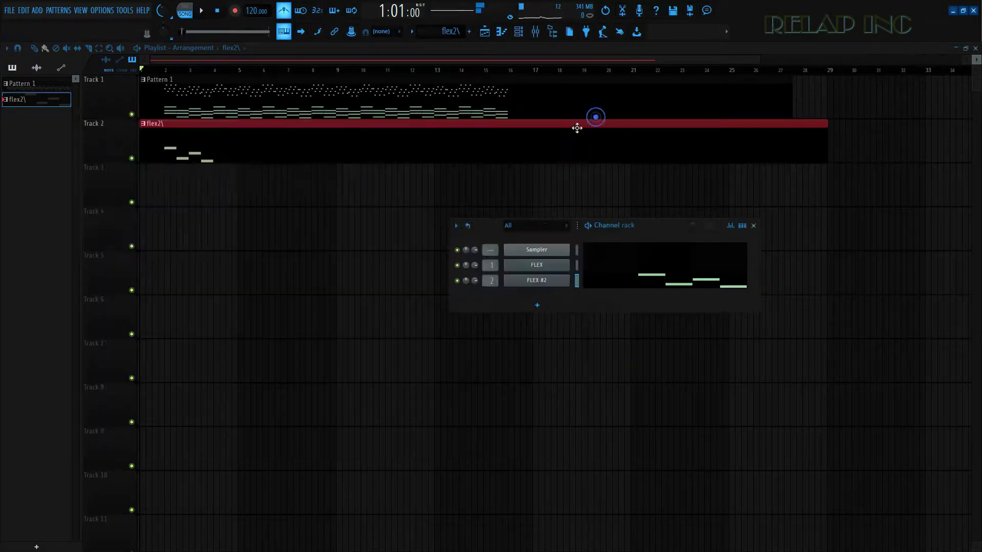
Step: Open the FLEX #2 piano roll and play the song through bar 3 to hear the notes with the Flux Navigator sound
{"action": "key", "text": "F7"}
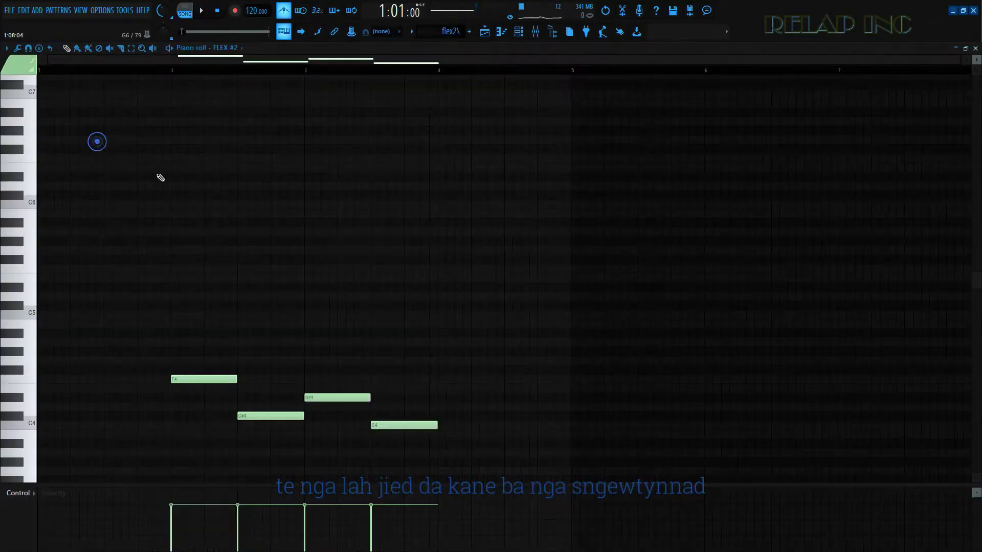
{"action": "key", "text": "space"}
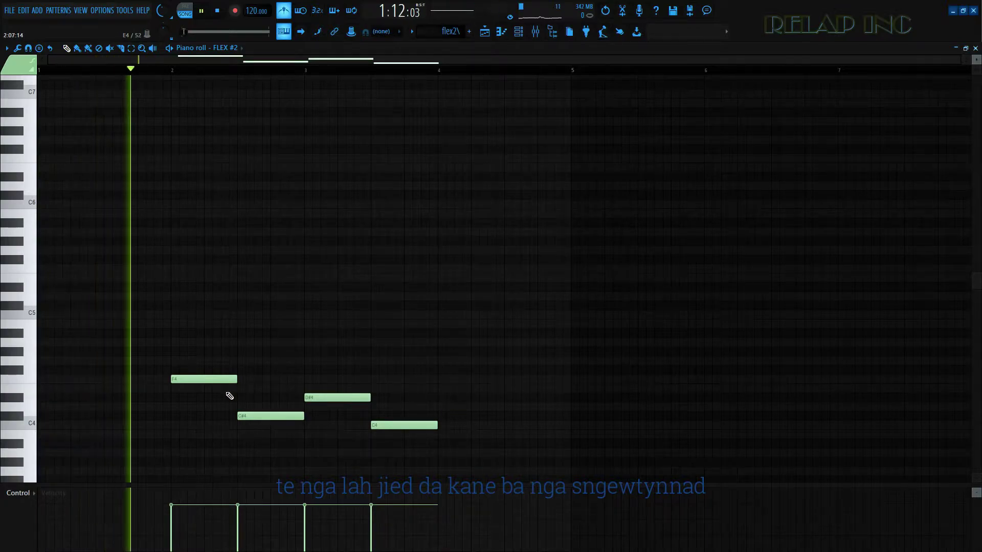
{"action": "scroll", "coordinate": [573, 406], "scroll_direction": "up", "scroll_amount": 2}
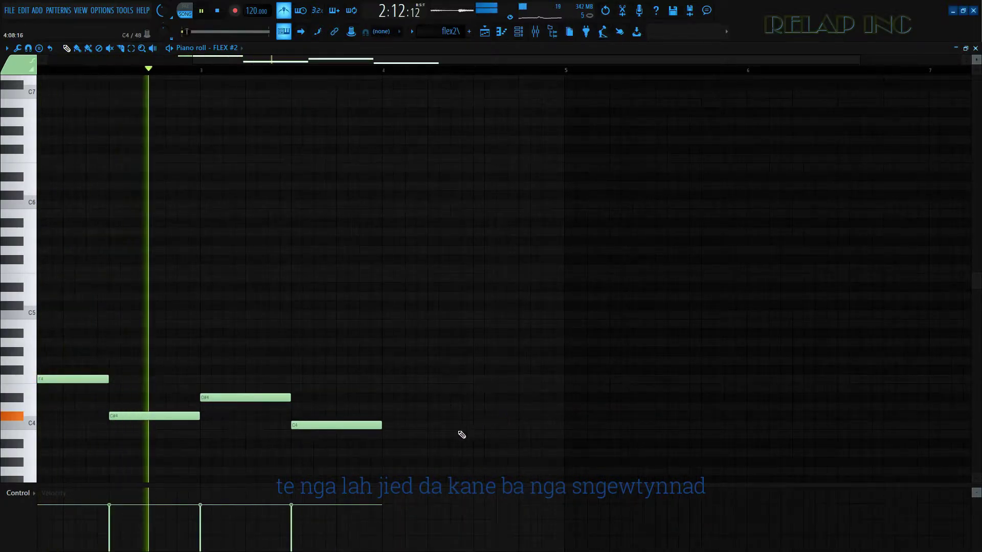
{"action": "scroll", "coordinate": [461, 434], "scroll_direction": "down", "scroll_amount": 1}
{"action": "scroll", "coordinate": [745, 407], "scroll_direction": "up", "scroll_amount": 1}
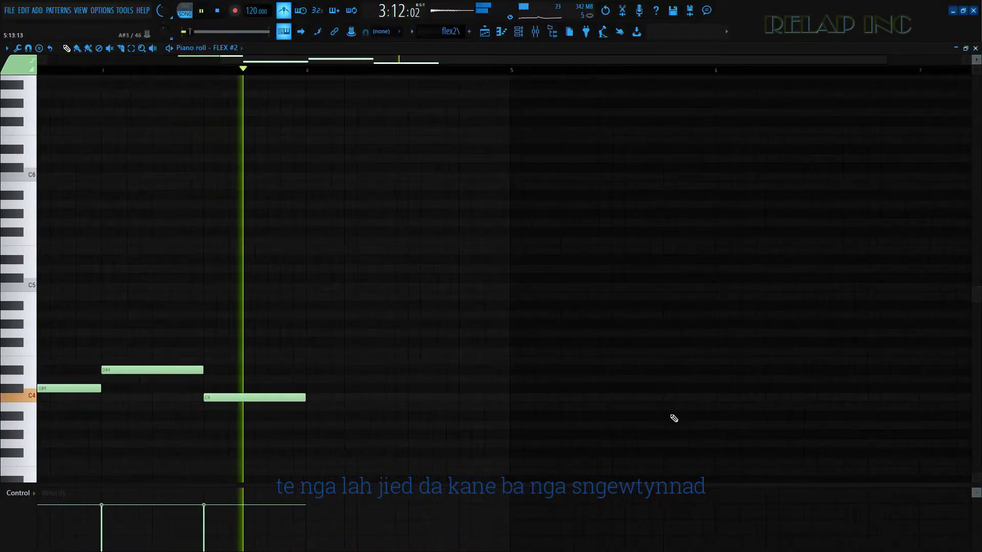
{"action": "scroll", "coordinate": [495, 416], "scroll_direction": "down", "scroll_amount": 2}
{"action": "key", "text": "space"}
Step: Select all four notes of the FLEX #2 phrase and duplicate them into bars 4 and 5
{"action": "key", "text": "ctrl+a"}
{"action": "key", "text": "ctrl+b"}
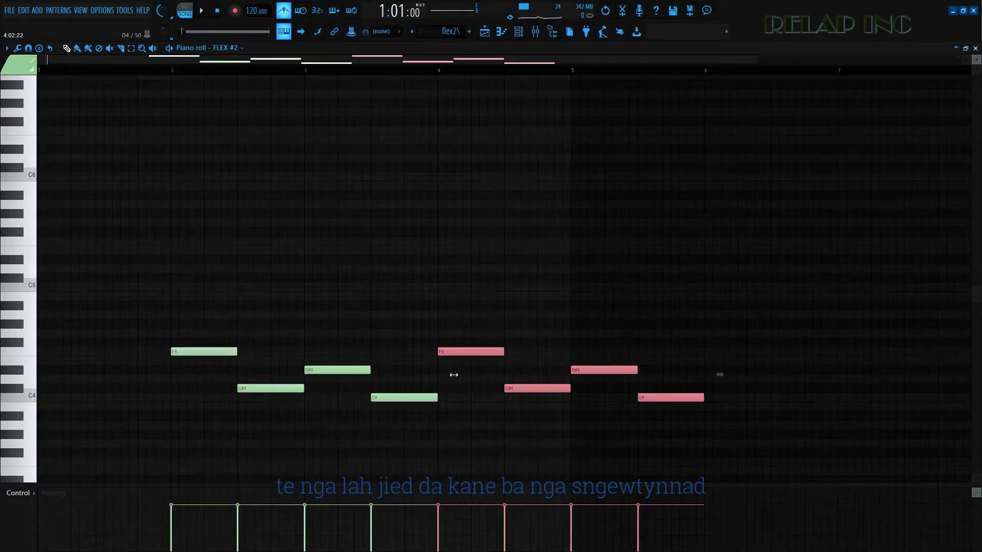
{"action": "scroll", "coordinate": [448, 389], "scroll_direction": "up", "scroll_amount": 3}
{"action": "scroll", "coordinate": [358, 413], "scroll_direction": "down", "scroll_amount": 3}
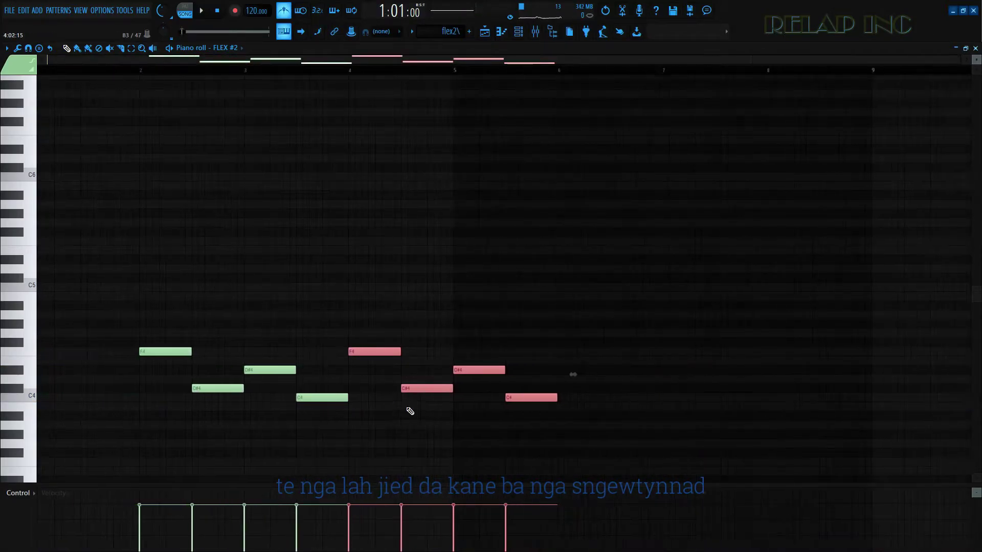
Step: Select the eight notes in bars 2 to 5 and duplicate them twice to fill bars 6 to 13
{"action": "left_click_drag", "start_coordinate": [525, 428], "coordinate": [139, 344]}
{"action": "key", "text": "ctrl+b"}
{"action": "scroll", "coordinate": [605, 423], "scroll_direction": "up", "scroll_amount": 4}
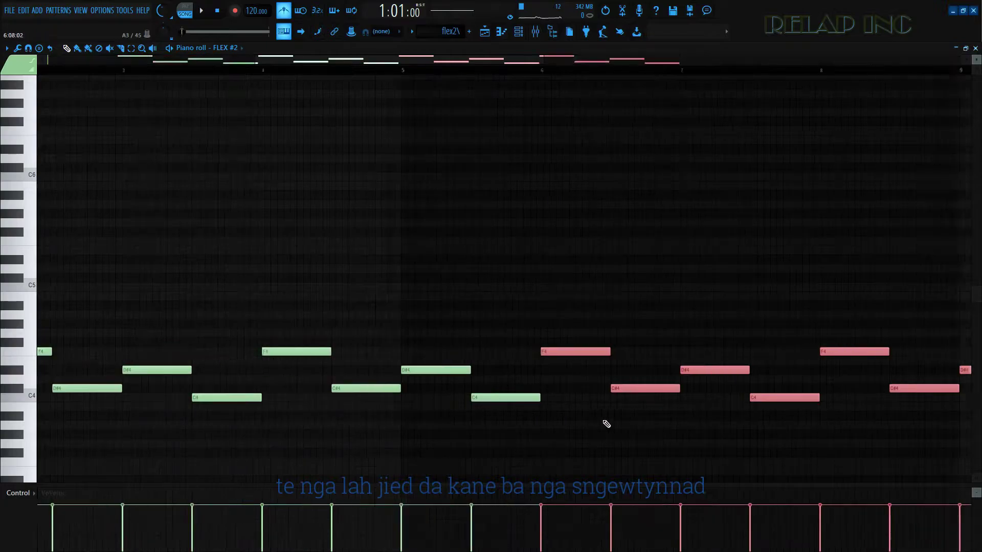
{"action": "scroll", "coordinate": [467, 395], "scroll_direction": "down", "scroll_amount": 5}
{"action": "key", "text": "ctrl+b"}
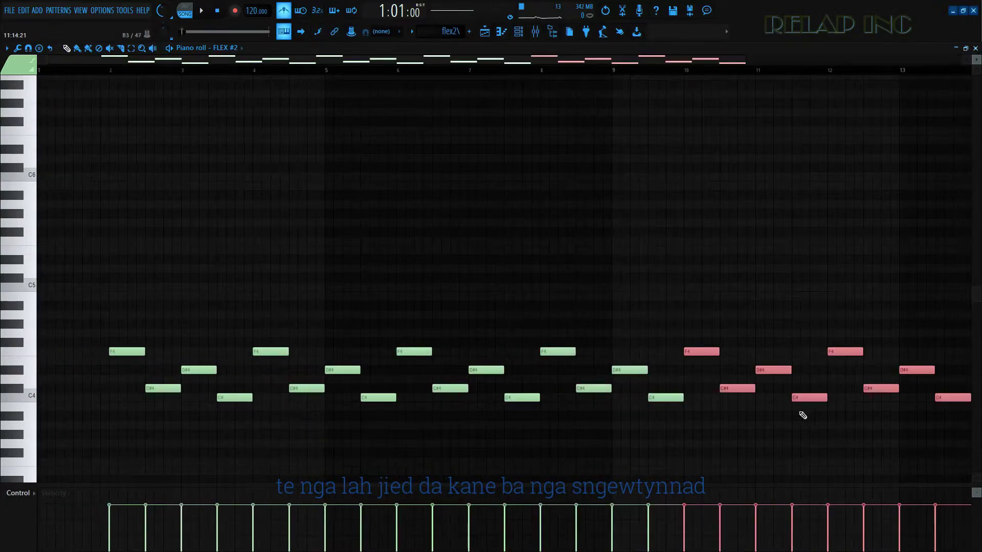
Step: Duplicate the selected eight-note phrase two more times to extend the part through bars 14 to 21
{"action": "scroll", "coordinate": [485, 407], "scroll_direction": "up", "scroll_amount": 4}
{"action": "scroll", "coordinate": [585, 392], "scroll_direction": "down", "scroll_amount": 3}
{"action": "key", "text": "ctrl+b"}
{"action": "scroll", "coordinate": [425, 420], "scroll_direction": "down", "scroll_amount": 2}
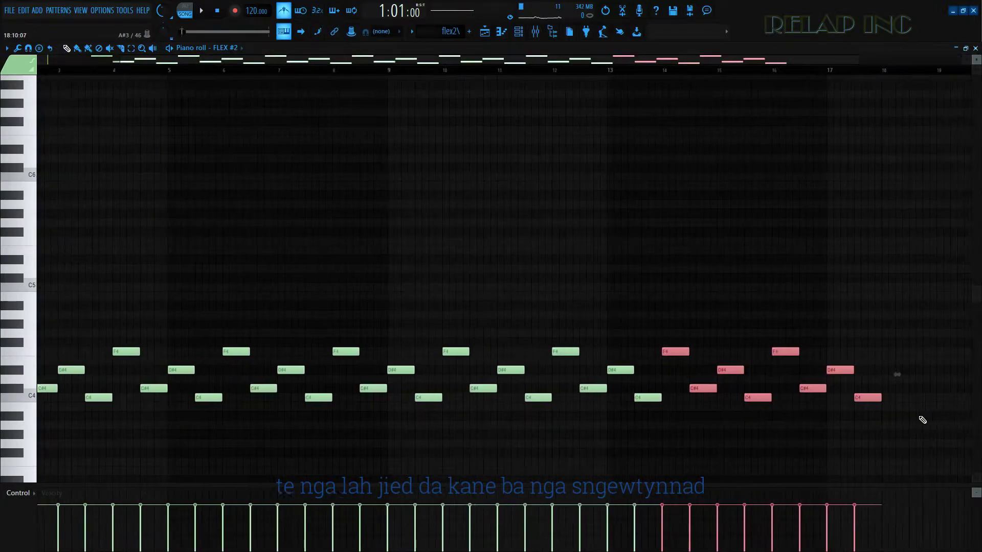
{"action": "scroll", "coordinate": [558, 404], "scroll_direction": "up", "scroll_amount": 5}
{"action": "scroll", "coordinate": [457, 362], "scroll_direction": "down", "scroll_amount": 2}
{"action": "key", "text": "ctrl+b"}
{"action": "scroll", "coordinate": [457, 362], "scroll_direction": "down", "scroll_amount": 5}
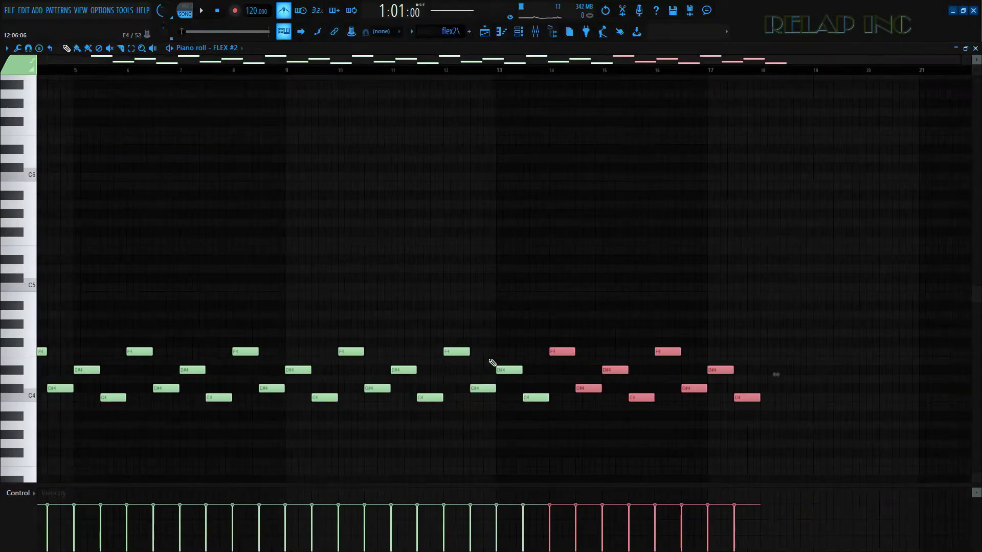
Step: Play the extended FLEX #2 part with the song up to bar 6 and stop playback
{"action": "scroll", "coordinate": [358, 281], "scroll_direction": "down", "scroll_amount": 1}
{"action": "left_click", "coordinate": [83, 75]}
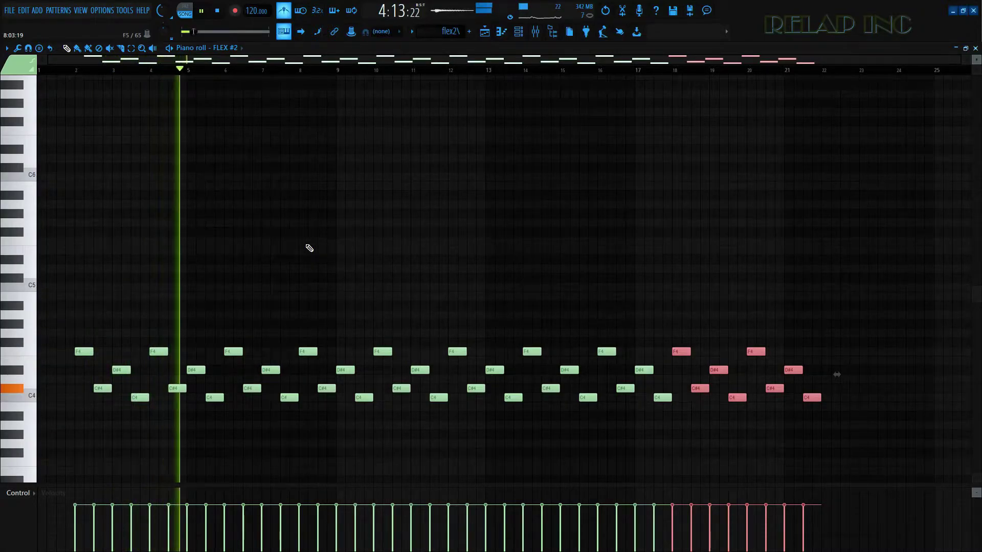
{"action": "scroll", "coordinate": [210, 318], "scroll_direction": "up", "scroll_amount": 3, "text": "ctrl"}
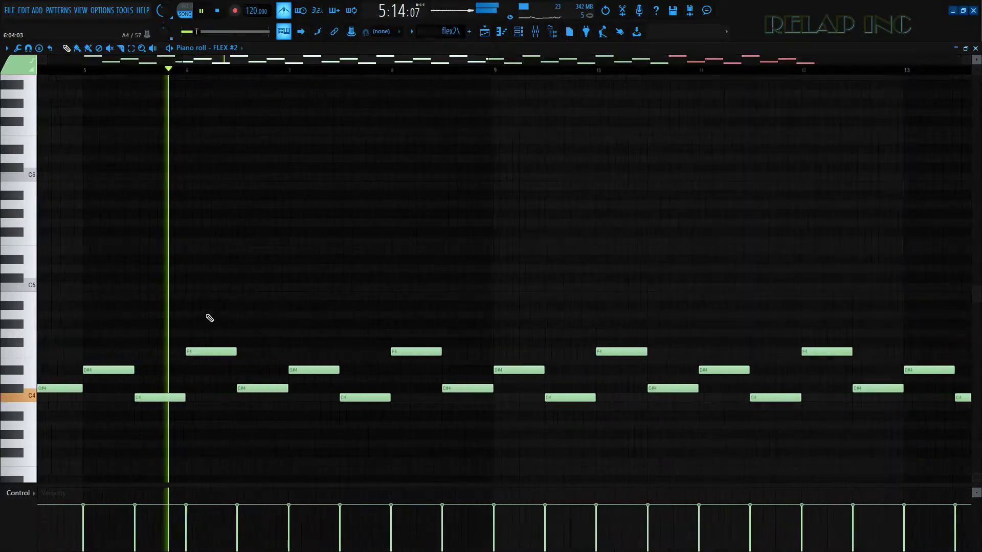
{"action": "key", "text": "space"}
Step: Try a half-bar F5 note at bar 6, matching the length of the F4 note below, and delete it
{"action": "scroll", "coordinate": [191, 271], "scroll_direction": "up", "scroll_amount": 2, "text": "ctrl"}
{"action": "scroll", "coordinate": [170, 334], "scroll_direction": "up", "scroll_amount": 1, "text": "ctrl"}
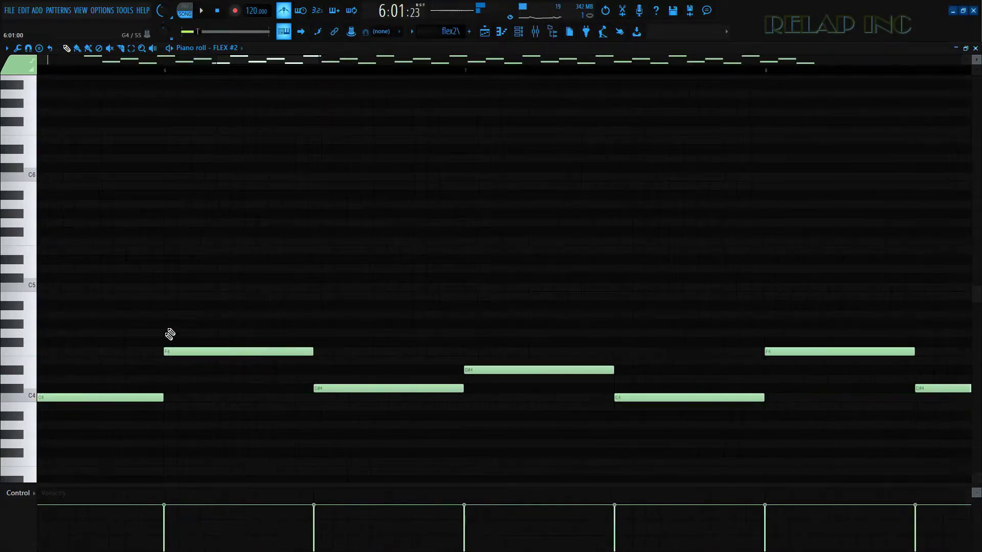
{"action": "scroll", "coordinate": [170, 334], "scroll_direction": "up", "scroll_amount": 1, "text": "ctrl"}
{"action": "left_click", "coordinate": [166, 267]}
{"action": "right_click", "coordinate": [188, 276]}
{"action": "left_click", "coordinate": [188, 350]}
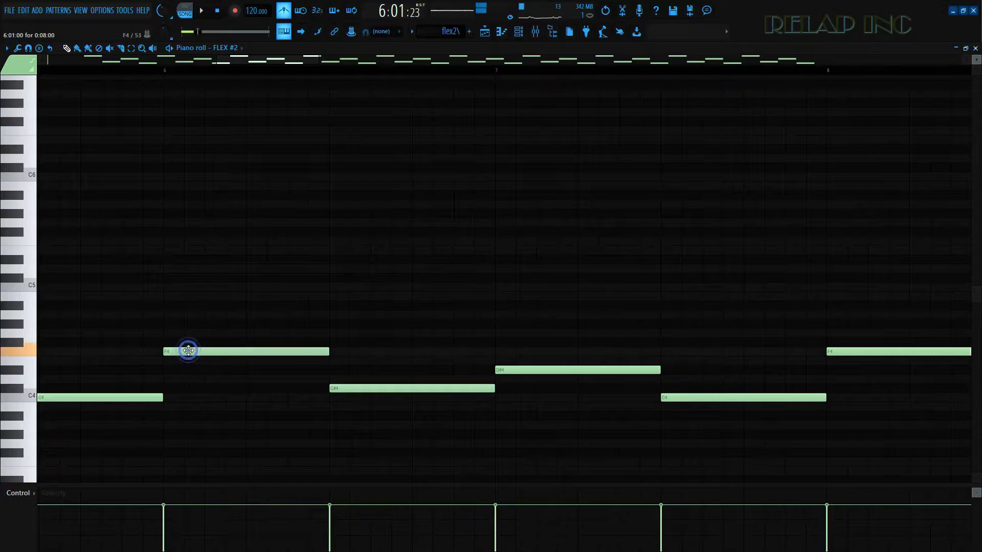
{"action": "left_click_drag", "start_coordinate": [167, 211], "coordinate": [162, 239]}
{"action": "right_click", "coordinate": [160, 215]}
Step: Add a half-bar D#5 note at the start of bar 6, above the F4 note
{"action": "left_click", "coordinate": [163, 267]}
{"action": "right_click", "coordinate": [174, 264]}
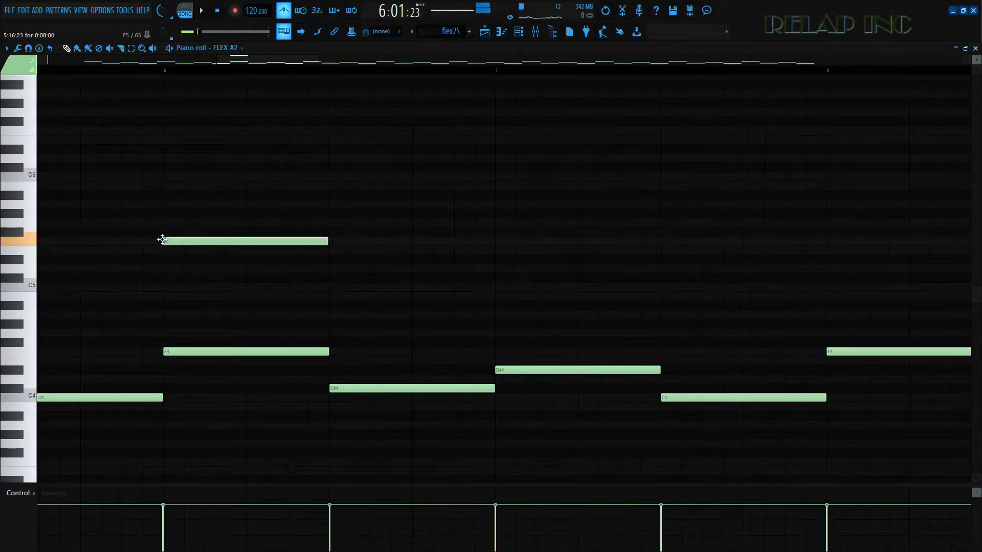
{"action": "right_click", "coordinate": [229, 244]}
{"action": "left_click", "coordinate": [168, 241]}
{"action": "left_click_drag", "start_coordinate": [169, 241], "coordinate": [169, 261]}
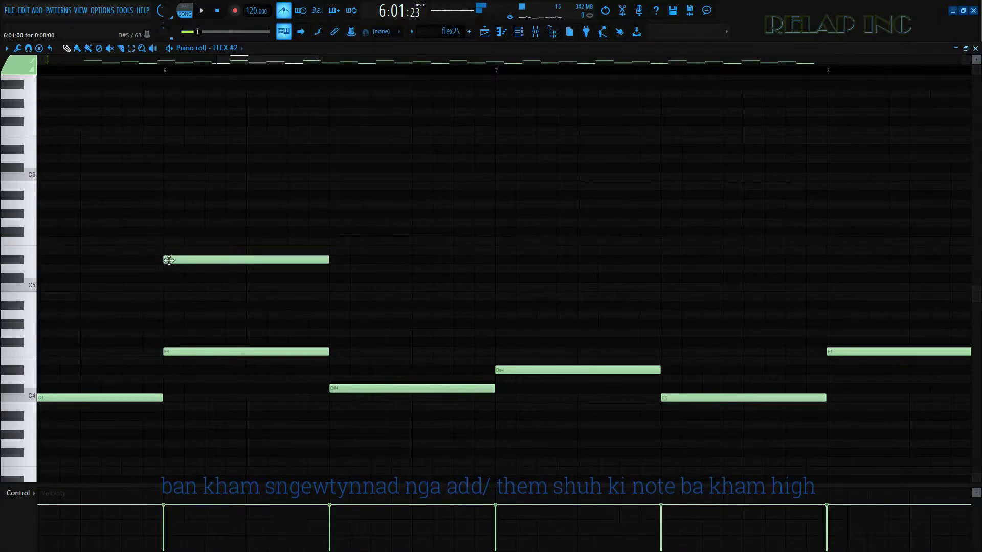
Step: Try other pitches above the F4 note at bar 6, and delete the D#5 note and the trial notes
{"action": "left_click", "coordinate": [245, 269]}
{"action": "right_click", "coordinate": [273, 270]}
{"action": "right_click", "coordinate": [272, 261]}
{"action": "left_click", "coordinate": [169, 221]}
{"action": "right_click", "coordinate": [182, 220]}
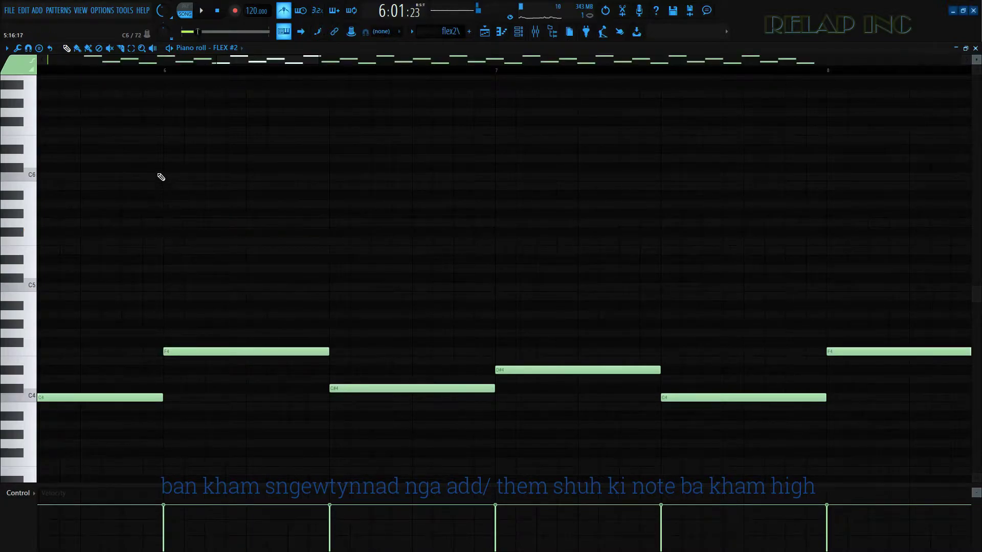
Step: Add half-bar C6 and G#5 notes in bar 6, above the F4 and C#4 notes
{"action": "left_click", "coordinate": [160, 174]}
{"action": "scroll", "coordinate": [191, 210], "scroll_direction": "up", "scroll_amount": 3}
{"action": "left_click", "coordinate": [193, 175]}
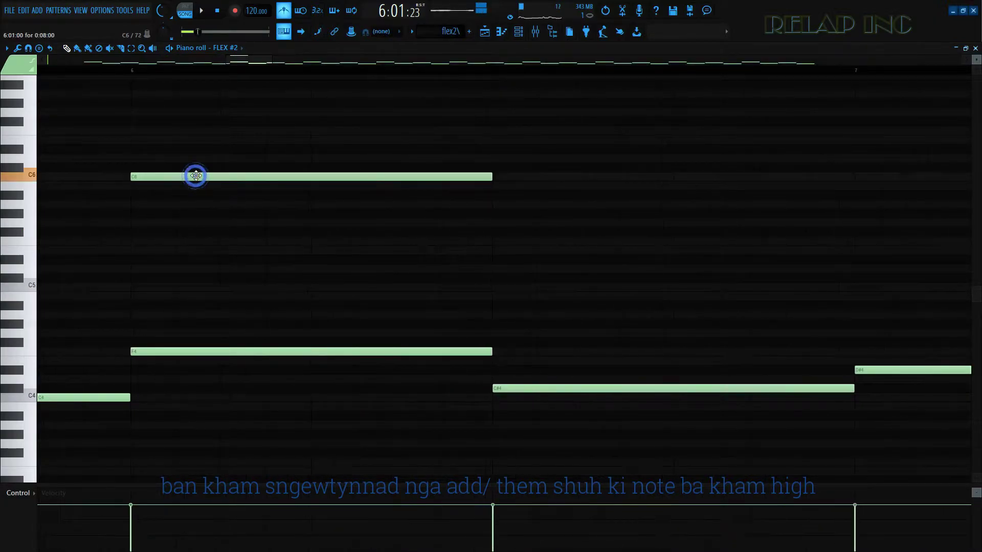
{"action": "scroll", "coordinate": [177, 311], "scroll_direction": "down", "scroll_amount": 4}
{"action": "mouse_move", "coordinate": [234, 204]}
{"action": "left_mouse_down"}
{"action": "mouse_move", "coordinate": [222, 208]}
{"action": "mouse_move", "coordinate": [226, 214]}
{"action": "left_mouse_up"}
{"action": "scroll", "coordinate": [292, 238], "scroll_direction": "up", "scroll_amount": 4}
{"action": "left_click", "coordinate": [274, 204]}
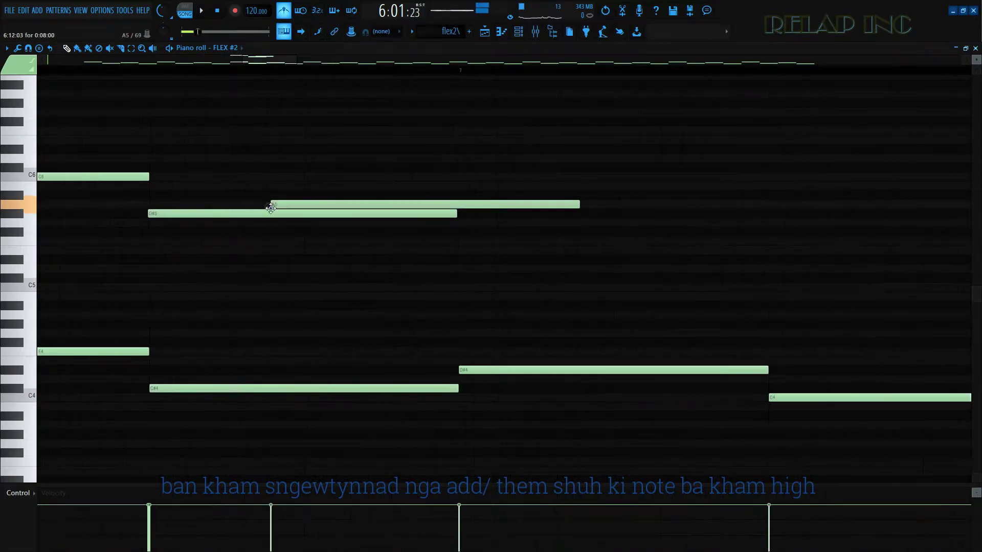
{"action": "right_click", "coordinate": [287, 205]}
{"action": "left_click", "coordinate": [288, 212]}
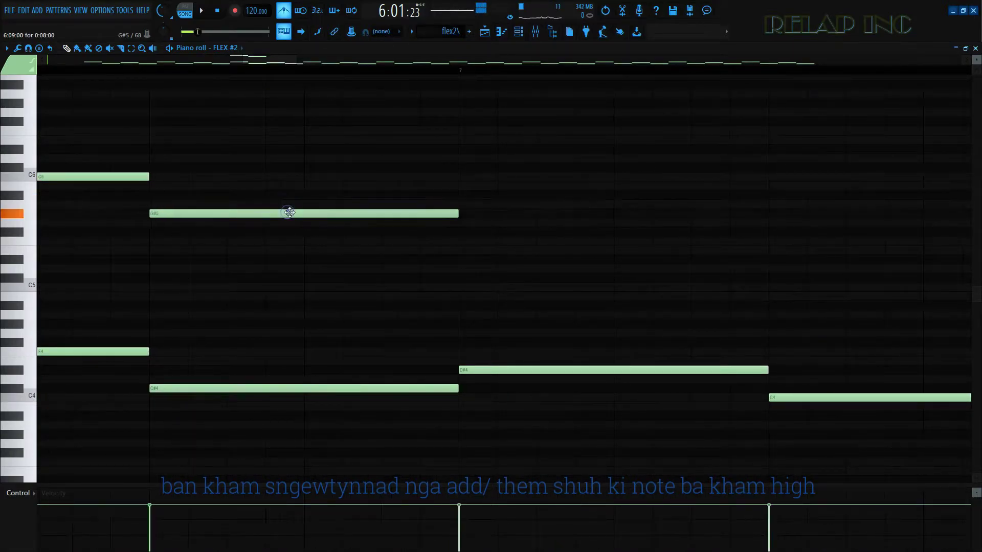
Step: Add half-bar A#5 and G5 notes in bar 7, above the D#4 and C4 notes
{"action": "scroll", "coordinate": [517, 296], "scroll_direction": "down", "scroll_amount": 2}
{"action": "scroll", "coordinate": [358, 193], "scroll_direction": "up", "scroll_amount": 2}
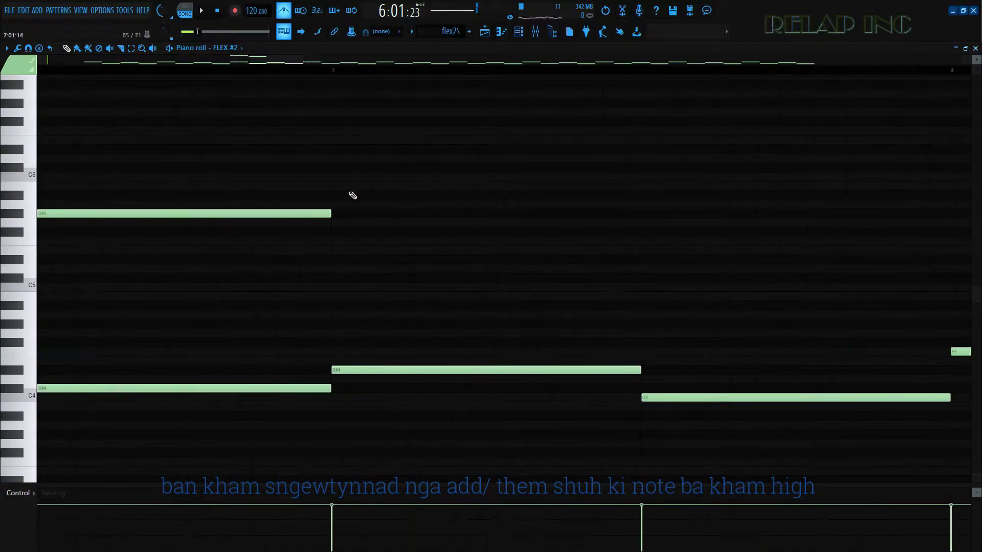
{"action": "left_click", "coordinate": [343, 192]}
{"action": "scroll", "coordinate": [539, 322], "scroll_direction": "down", "scroll_amount": 2}
{"action": "scroll", "coordinate": [440, 228], "scroll_direction": "up", "scroll_amount": 1}
{"action": "left_click", "coordinate": [442, 229]}
{"action": "left_click_drag", "start_coordinate": [442, 219], "coordinate": [442, 221]}
{"action": "scroll", "coordinate": [452, 252], "scroll_direction": "up", "scroll_amount": 3}
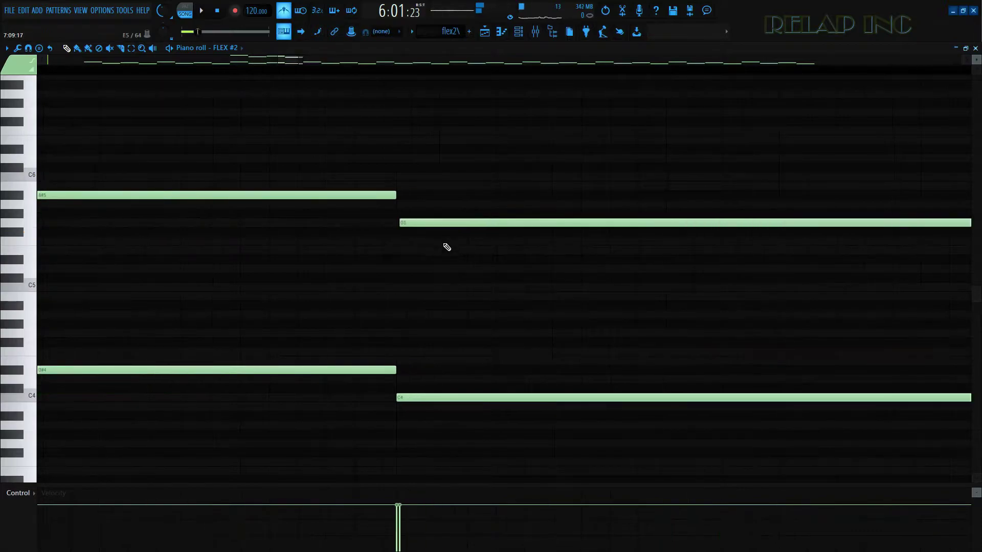
{"action": "left_click", "coordinate": [434, 225]}
Step: Duplicate the four-note high phrase of bars 6 and 7 seven times so it runs through bar 21
{"action": "scroll", "coordinate": [576, 351], "scroll_direction": "down", "scroll_amount": 3}
{"action": "left_click_drag", "start_coordinate": [320, 138], "coordinate": [585, 225]}
{"action": "key", "text": "ctrl+b"}
{"action": "scroll", "coordinate": [555, 270], "scroll_direction": "up", "scroll_amount": 2}
{"action": "scroll", "coordinate": [327, 324], "scroll_direction": "down", "scroll_amount": 4}
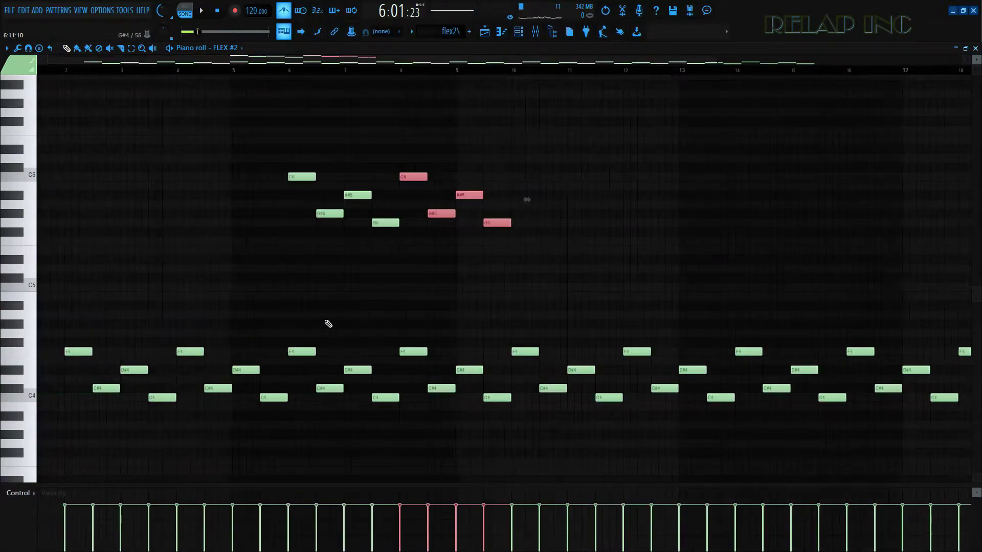
{"action": "key", "text": "ctrl+b"}
{"action": "scroll", "coordinate": [354, 233], "scroll_direction": "up", "scroll_amount": 4}
{"action": "scroll", "coordinate": [354, 232], "scroll_direction": "up", "scroll_amount": 2}
{"action": "scroll", "coordinate": [360, 256], "scroll_direction": "down", "scroll_amount": 6}
{"action": "key", "text": "ctrl+b"}
{"action": "key", "text": "ctrl+b"}
{"action": "key", "text": "ctrl+b"}
{"action": "key", "text": "ctrl+b"}
{"action": "key", "text": "ctrl+b"}
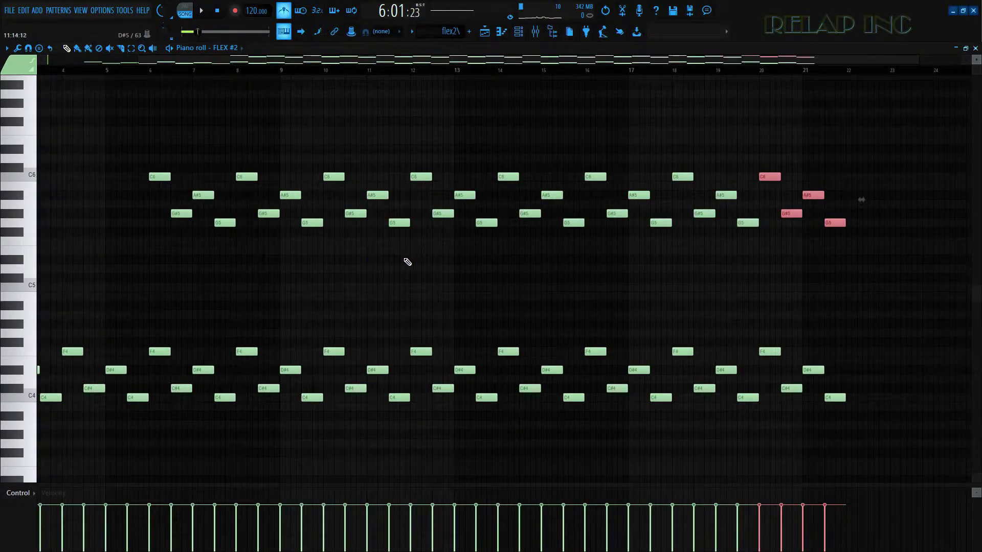
Step: Play the song through the new high notes to about bar 9 and stop playback
{"action": "scroll", "coordinate": [322, 230], "scroll_direction": "up", "scroll_amount": 5}
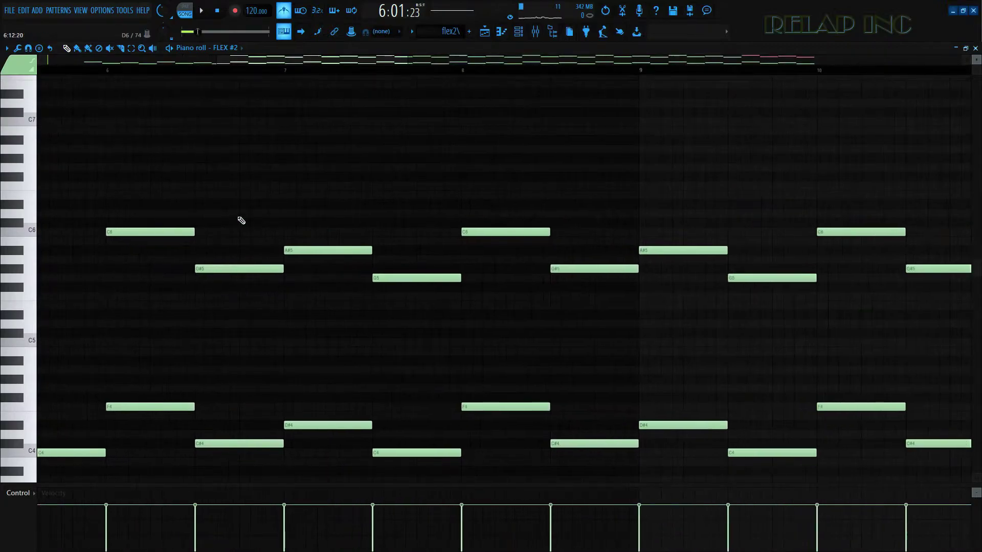
{"action": "scroll", "coordinate": [242, 219], "scroll_direction": "down", "scroll_amount": 5}
{"action": "scroll", "coordinate": [636, 230], "scroll_direction": "down", "scroll_amount": 2}
{"action": "key", "text": "space"}
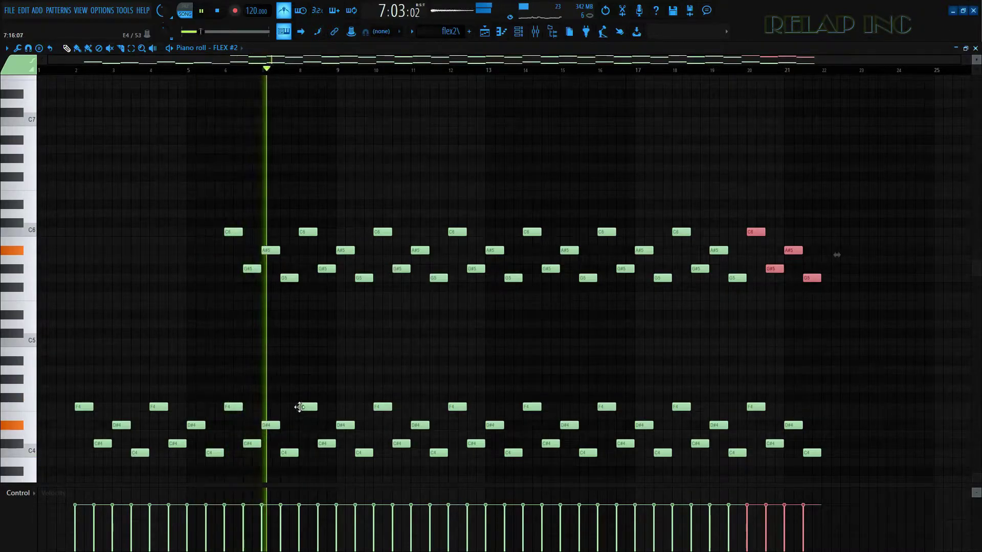
{"action": "scroll", "coordinate": [359, 415], "scroll_direction": "up", "scroll_amount": 2}
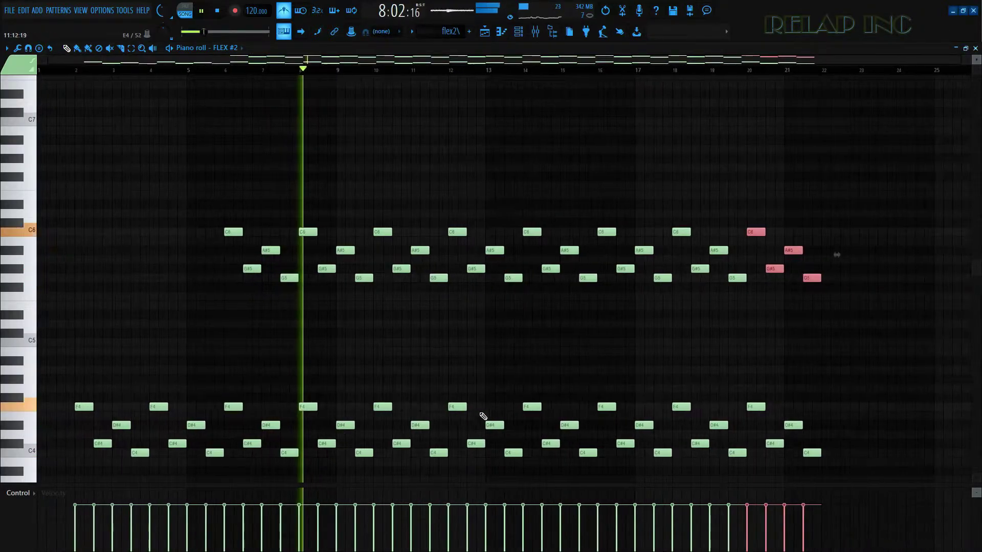
{"action": "scroll", "coordinate": [357, 406], "scroll_direction": "up", "scroll_amount": 2}
{"action": "scroll", "coordinate": [347, 381], "scroll_direction": "up", "scroll_amount": 4}
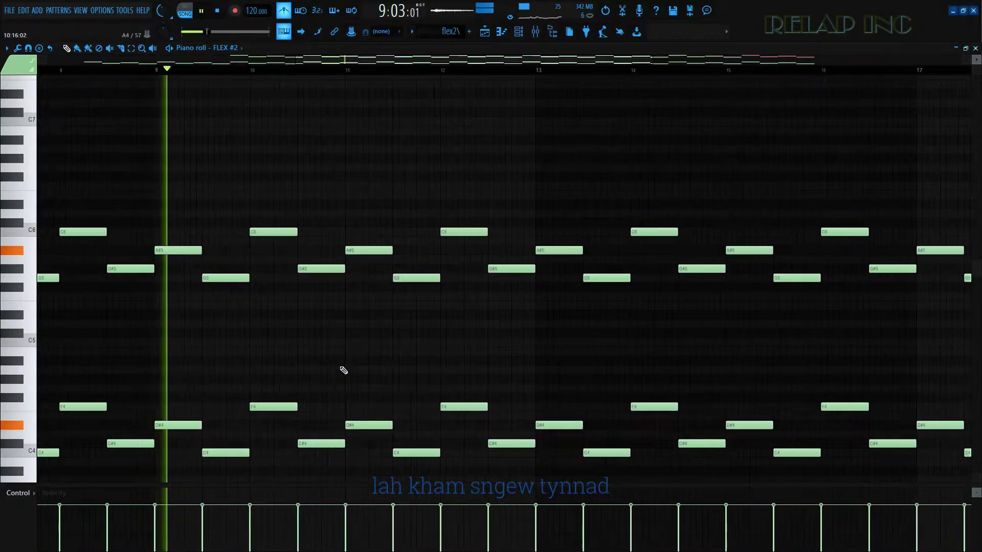
{"action": "key", "text": "space"}
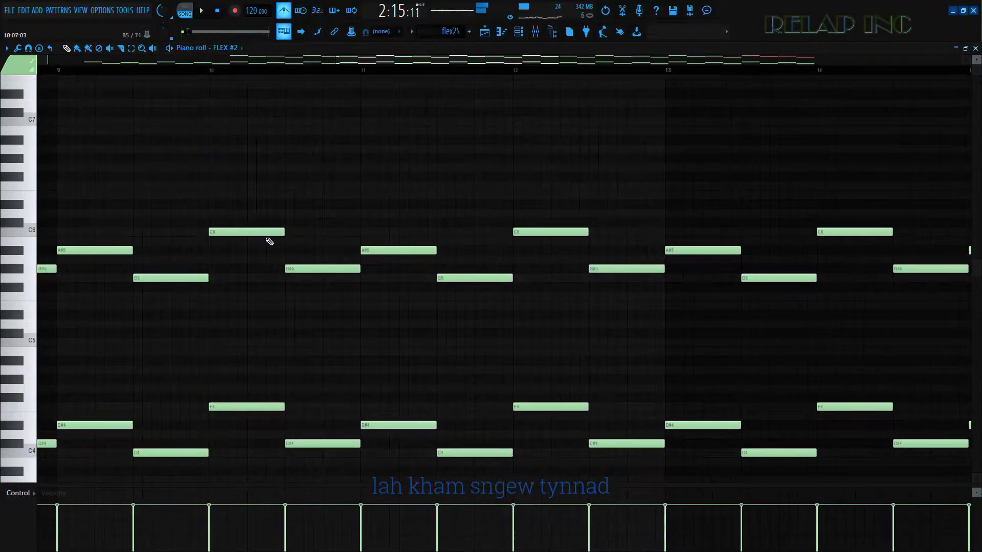
Step: Add half-bar F7 and C#7 notes in bar 10, above the C6 and G#5 notes
{"action": "scroll", "coordinate": [261, 298], "scroll_direction": "up", "scroll_amount": 2}
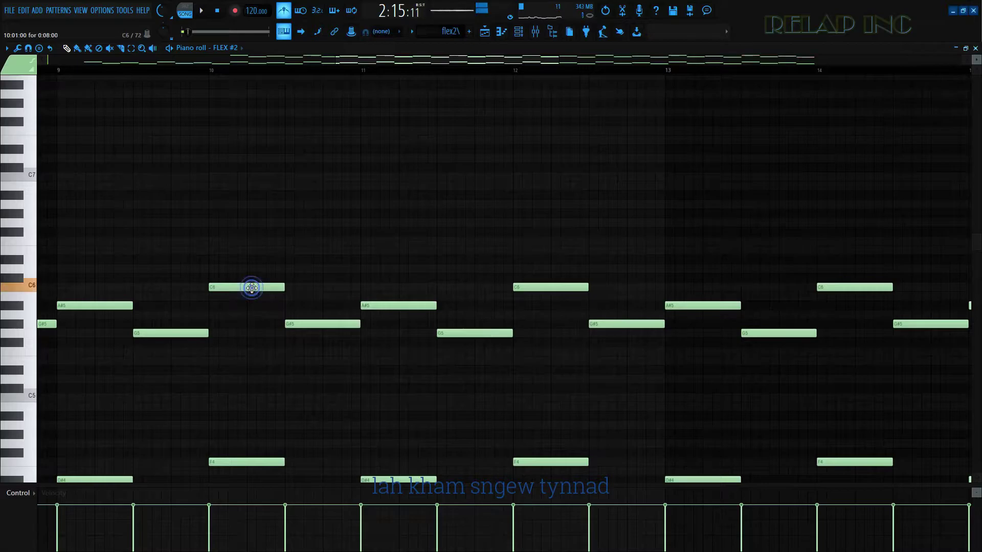
{"action": "scroll", "coordinate": [220, 240], "scroll_direction": "up", "scroll_amount": 2}
{"action": "scroll", "coordinate": [226, 241], "scroll_direction": "up", "scroll_amount": 4}
{"action": "left_click", "coordinate": [184, 204]}
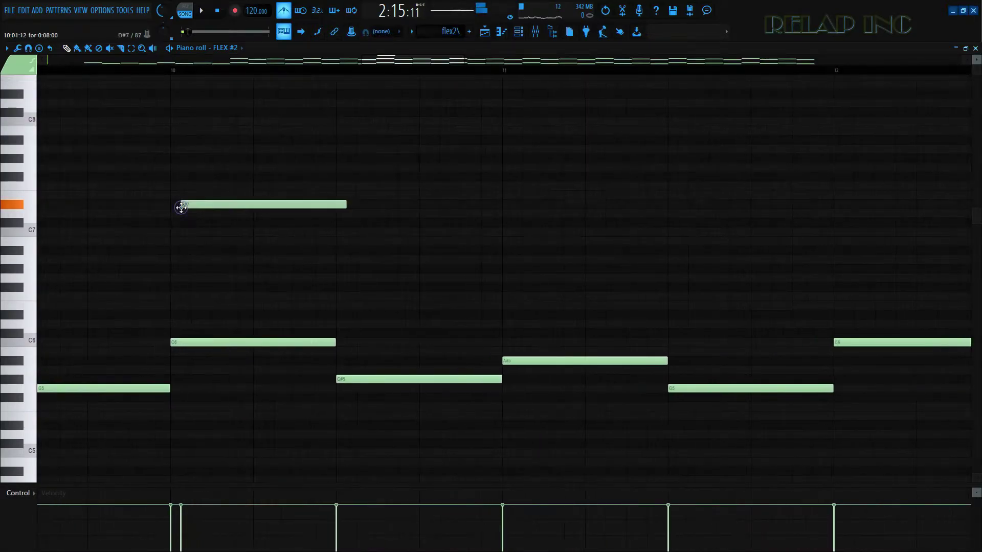
{"action": "mouse_move", "coordinate": [193, 205]}
{"action": "left_mouse_down"}
{"action": "mouse_move", "coordinate": [162, 175]}
{"action": "mouse_move", "coordinate": [169, 191]}
{"action": "mouse_move", "coordinate": [185, 188]}
{"action": "left_mouse_up"}
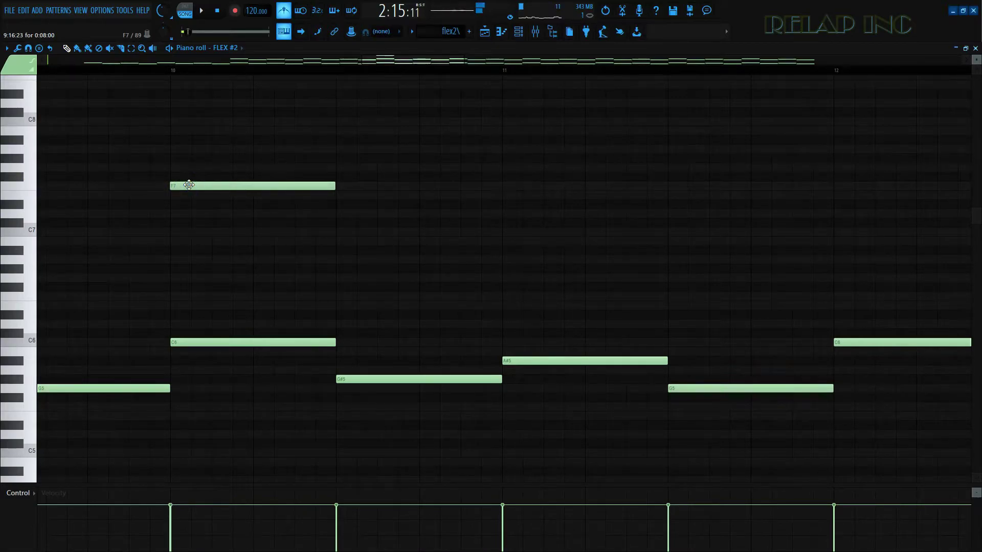
{"action": "left_click", "coordinate": [256, 186]}
{"action": "left_click_drag", "start_coordinate": [344, 212], "coordinate": [338, 224]}
Step: Add half-bar D#7 and C7 notes in bar 11, above the A#5 and G5 notes
{"action": "scroll", "coordinate": [364, 235], "scroll_direction": "up", "scroll_amount": 2}
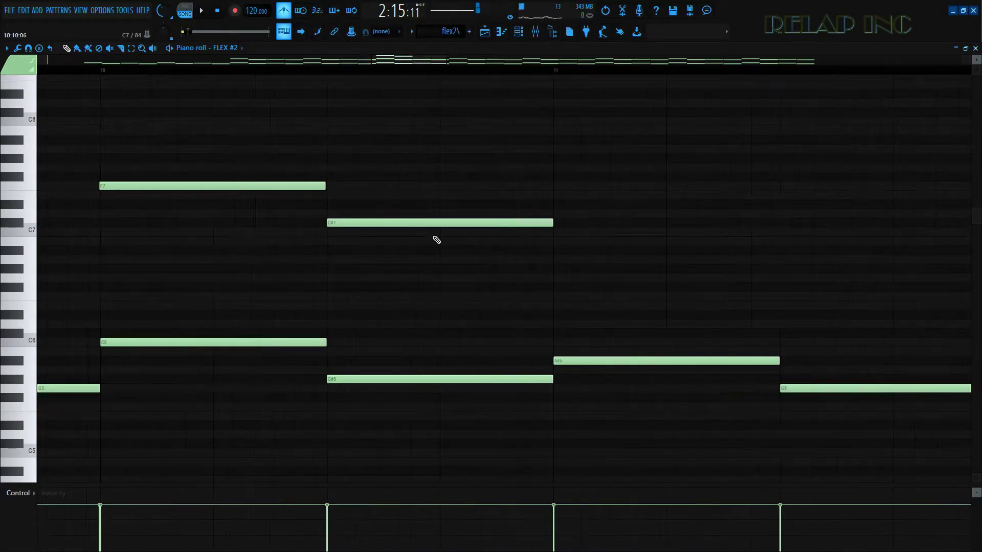
{"action": "left_click", "coordinate": [551, 205]}
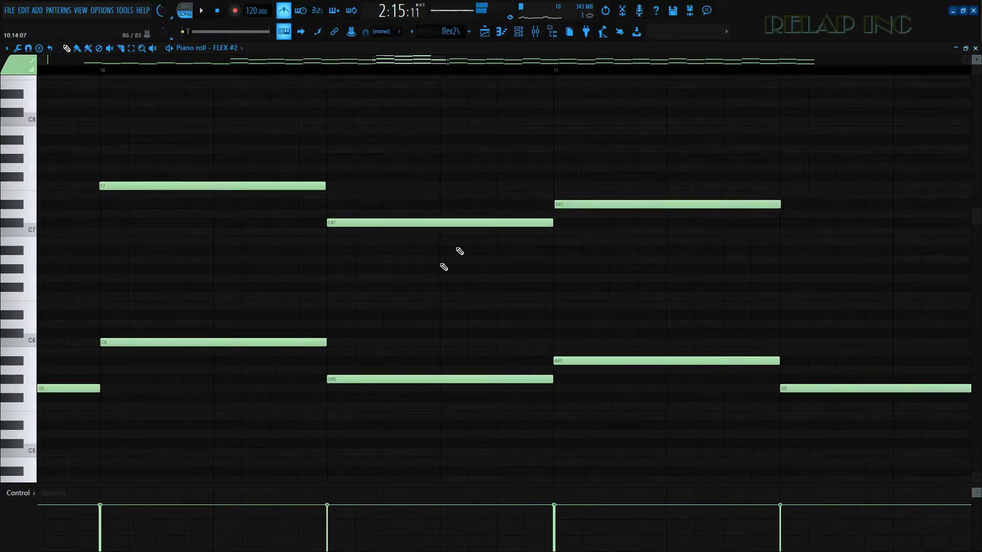
{"action": "scroll", "coordinate": [717, 280], "scroll_direction": "down", "scroll_amount": 1}
{"action": "scroll", "coordinate": [506, 207], "scroll_direction": "up", "scroll_amount": 3}
{"action": "left_click_drag", "start_coordinate": [575, 242], "coordinate": [588, 233]}
{"action": "scroll", "coordinate": [611, 287], "scroll_direction": "down", "scroll_amount": 1}
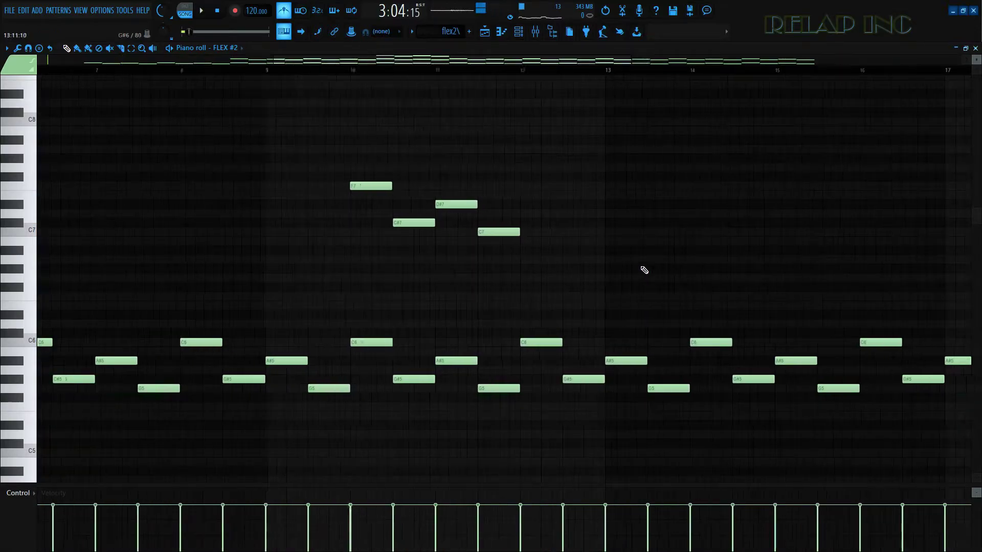
Step: With the song playing, duplicate the F7, C#7, D#7, C7 phrase twice to fill bars 12 to 15
{"action": "scroll", "coordinate": [645, 270], "scroll_direction": "up", "scroll_amount": 1}
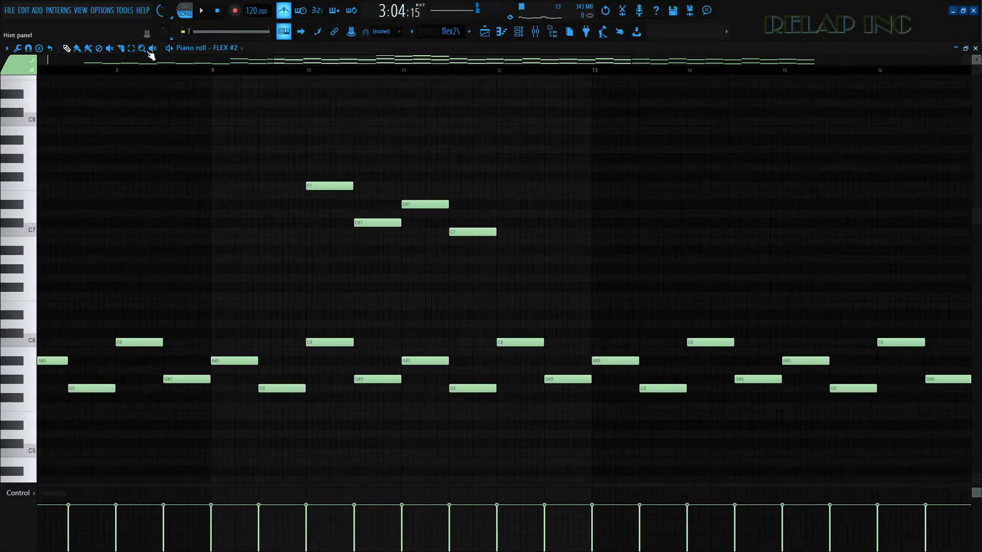
{"action": "key", "text": "space"}
{"action": "left_click_drag", "start_coordinate": [333, 166], "coordinate": [520, 266]}
{"action": "key", "text": "ctrl+b"}
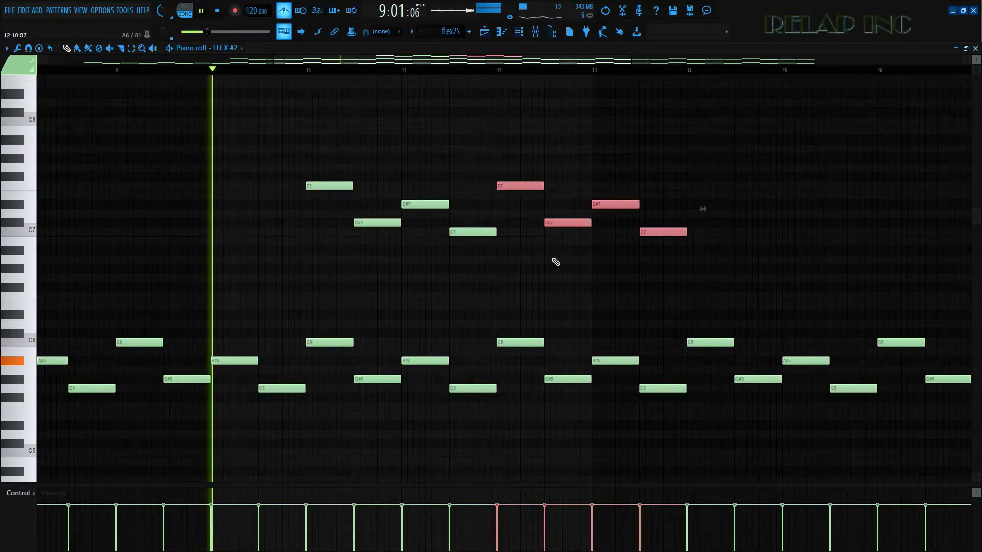
{"action": "scroll", "coordinate": [481, 230], "scroll_direction": "up", "scroll_amount": 3}
{"action": "key", "text": "ctrl+b"}
{"action": "scroll", "coordinate": [263, 269], "scroll_direction": "down", "scroll_amount": 4}
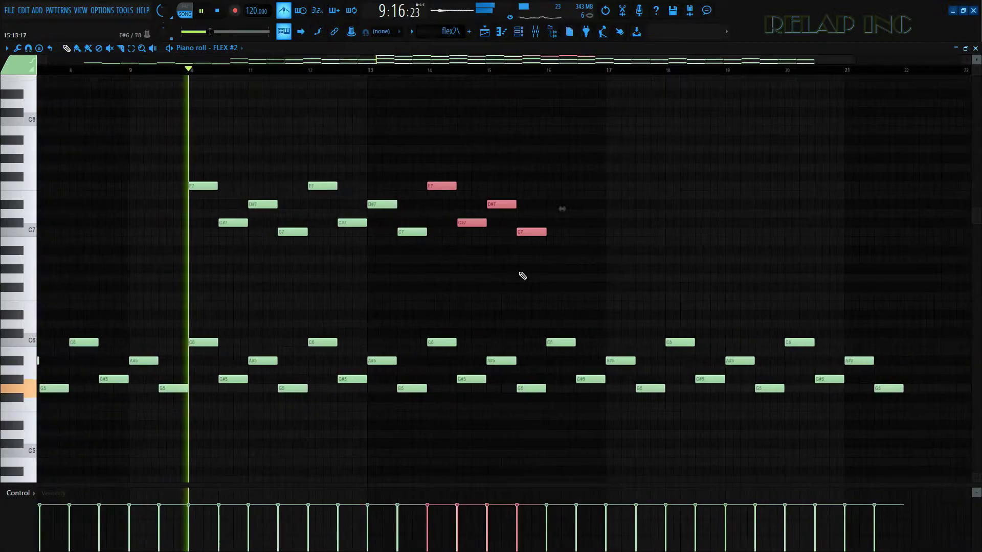
Step: Listen to the three note layers up to about bar 15 while examining them, and stop playback
{"action": "scroll", "coordinate": [372, 219], "scroll_direction": "up", "scroll_amount": 3}
{"action": "scroll", "coordinate": [384, 209], "scroll_direction": "up", "scroll_amount": 2}
{"action": "scroll", "coordinate": [425, 248], "scroll_direction": "down", "scroll_amount": 6}
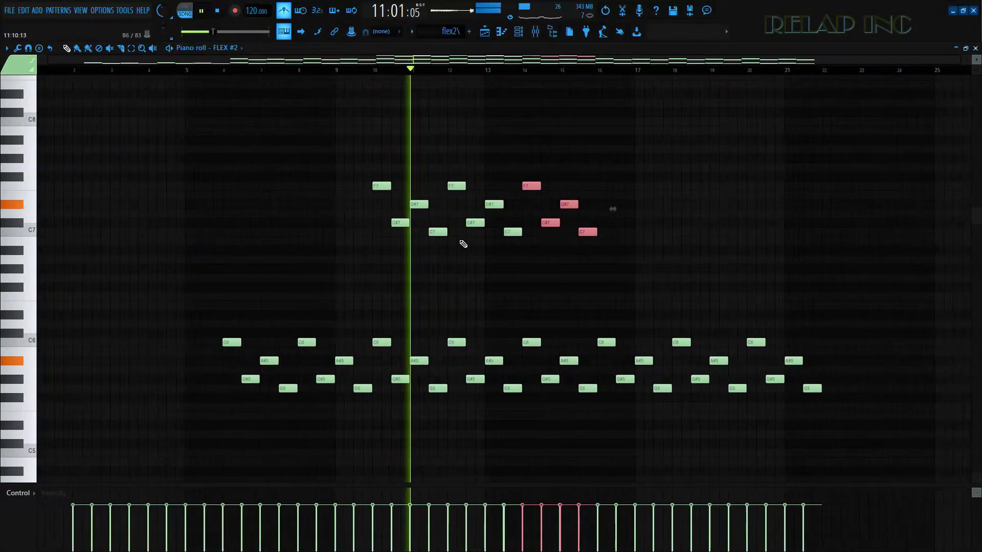
{"action": "scroll", "coordinate": [620, 261], "scroll_direction": "up", "scroll_amount": 2}
{"action": "scroll", "coordinate": [537, 259], "scroll_direction": "up", "scroll_amount": 3}
{"action": "scroll", "coordinate": [566, 265], "scroll_direction": "down", "scroll_amount": 5}
{"action": "scroll", "coordinate": [566, 276], "scroll_direction": "down", "scroll_amount": 2}
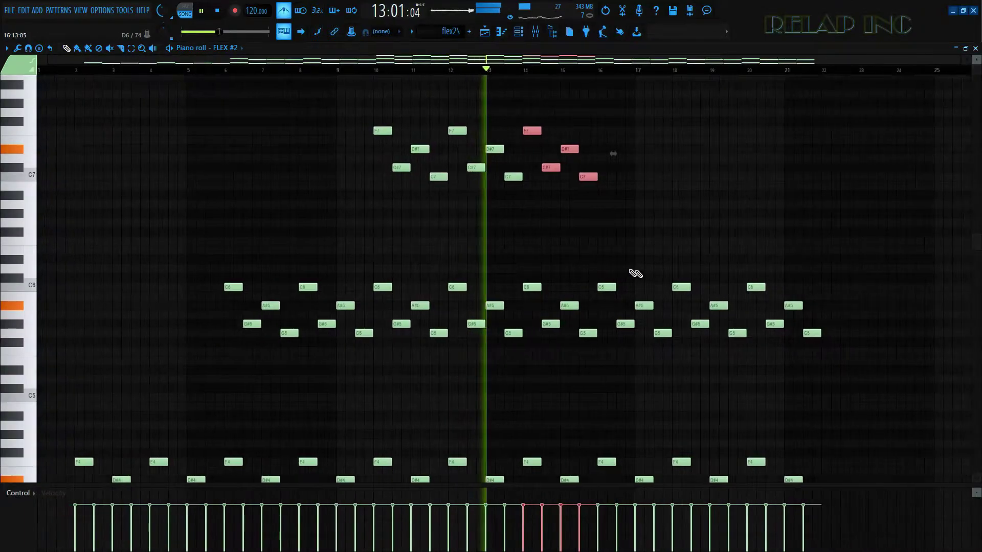
{"action": "scroll", "coordinate": [640, 274], "scroll_direction": "up", "scroll_amount": 1}
{"action": "scroll", "coordinate": [639, 274], "scroll_direction": "up", "scroll_amount": 2}
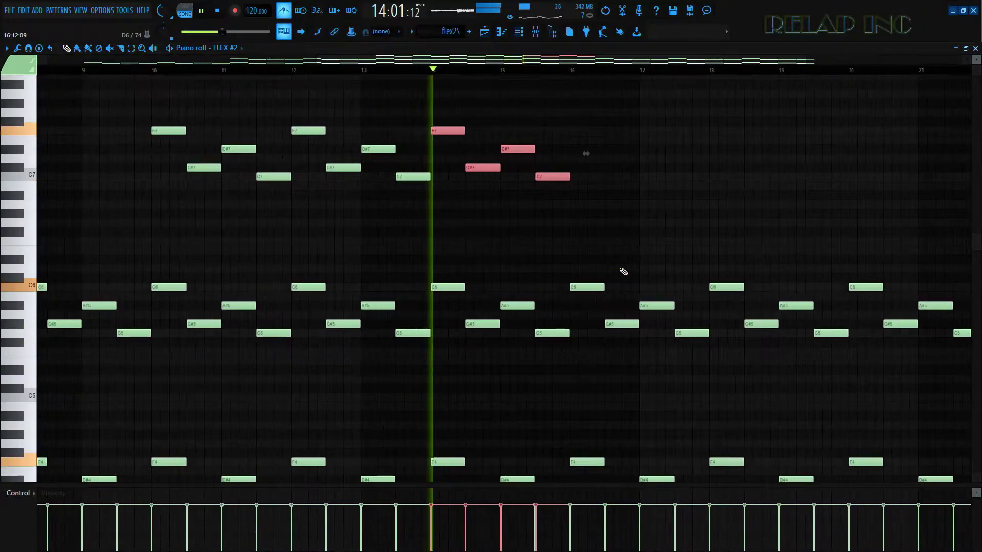
{"action": "scroll", "coordinate": [639, 270], "scroll_direction": "down", "scroll_amount": 2}
{"action": "scroll", "coordinate": [691, 264], "scroll_direction": "down", "scroll_amount": 4}
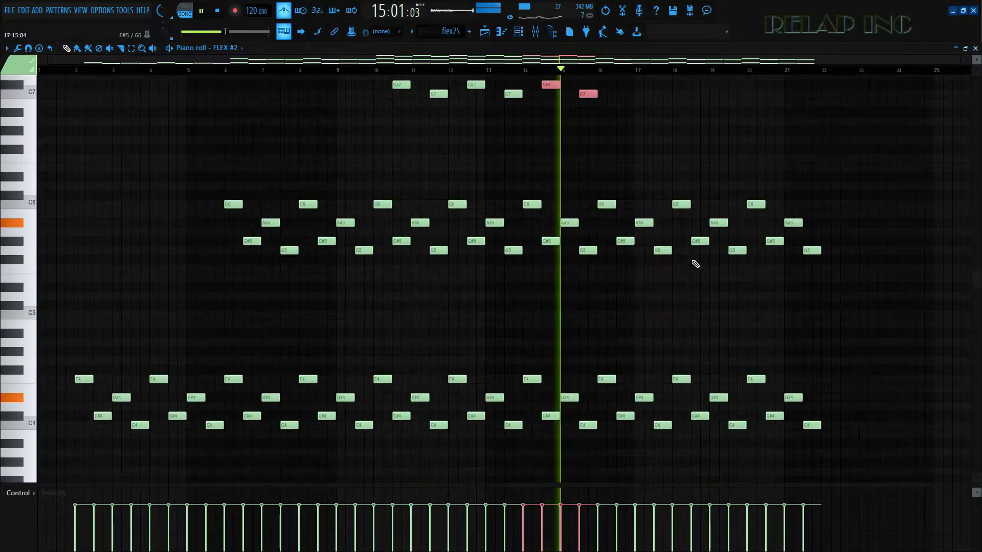
{"action": "scroll", "coordinate": [701, 274], "scroll_direction": "up", "scroll_amount": 4}
{"action": "scroll", "coordinate": [736, 281], "scroll_direction": "up", "scroll_amount": 2}
{"action": "key", "text": "space"}
Step: Move all notes from bar 16 onward in the two lower layers one bar later, to start at bar 17
{"action": "left_click_drag", "start_coordinate": [511, 156], "coordinate": [915, 312]}
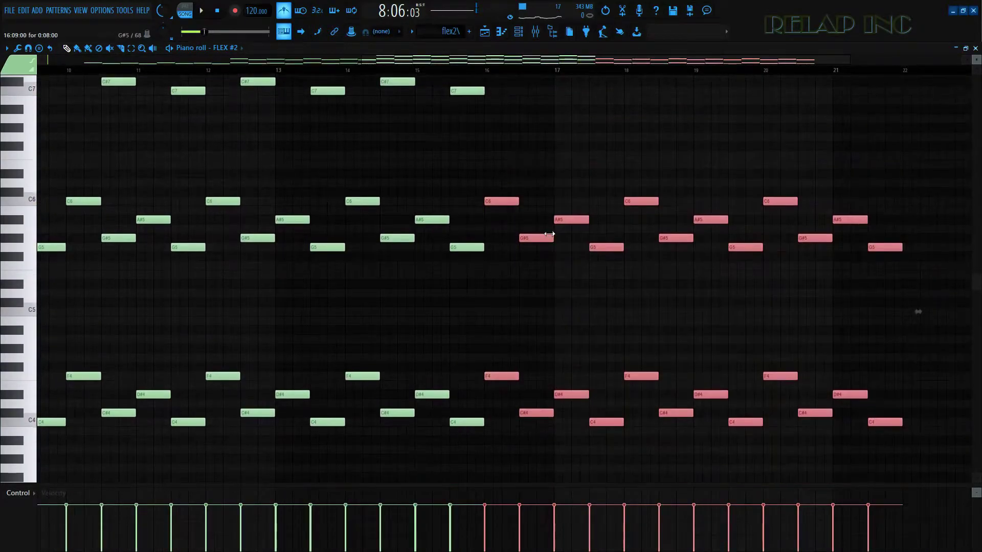
{"action": "scroll", "coordinate": [448, 143], "scroll_direction": "up", "scroll_amount": 2}
{"action": "key", "text": "space"}
{"action": "scroll", "coordinate": [447, 143], "scroll_direction": "up", "scroll_amount": 3}
{"action": "left_click_drag", "start_coordinate": [478, 199], "coordinate": [599, 201]}
{"action": "scroll", "coordinate": [684, 197], "scroll_direction": "up", "scroll_amount": 3}
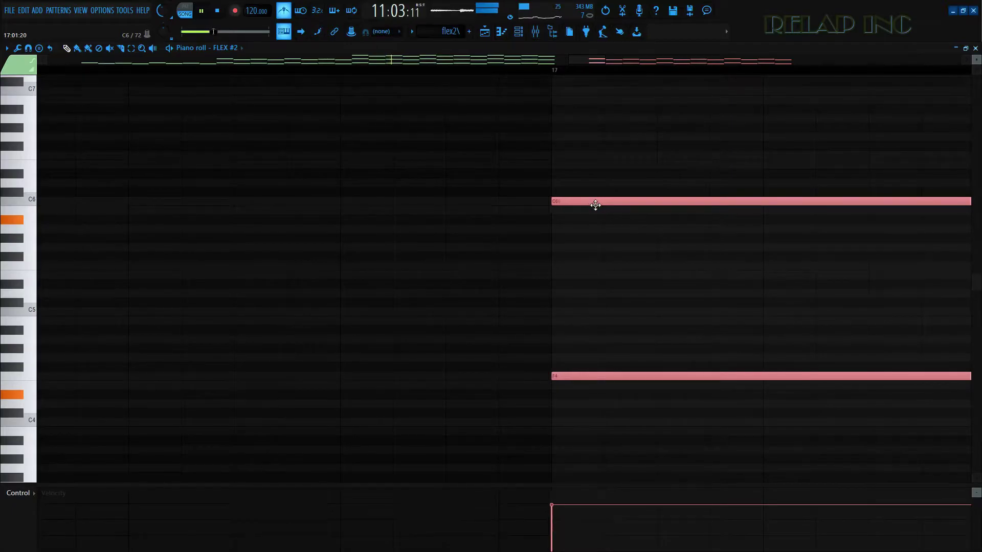
{"action": "scroll", "coordinate": [575, 212], "scroll_direction": "down", "scroll_amount": 5}
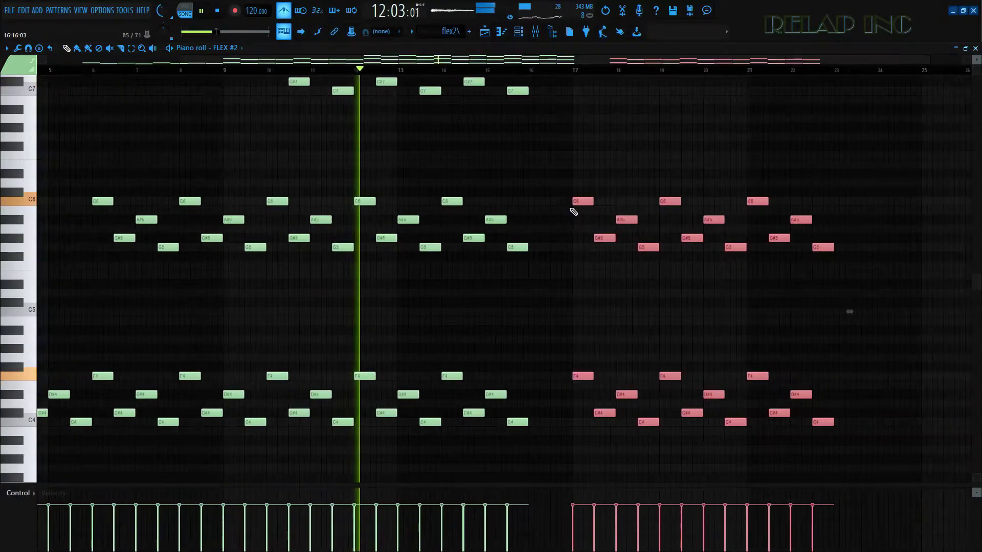
Step: Replay the song and examine all three note layers around the gap at bar 16
{"action": "key", "text": "space"}
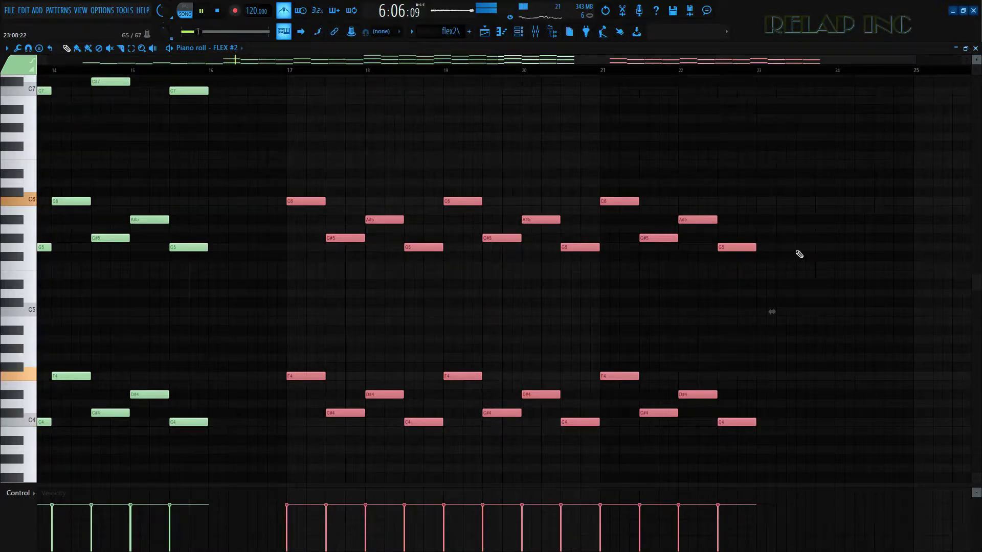
{"action": "scroll", "coordinate": [771, 254], "scroll_direction": "down", "scroll_amount": 4}
{"action": "scroll", "coordinate": [657, 248], "scroll_direction": "up", "scroll_amount": 1}
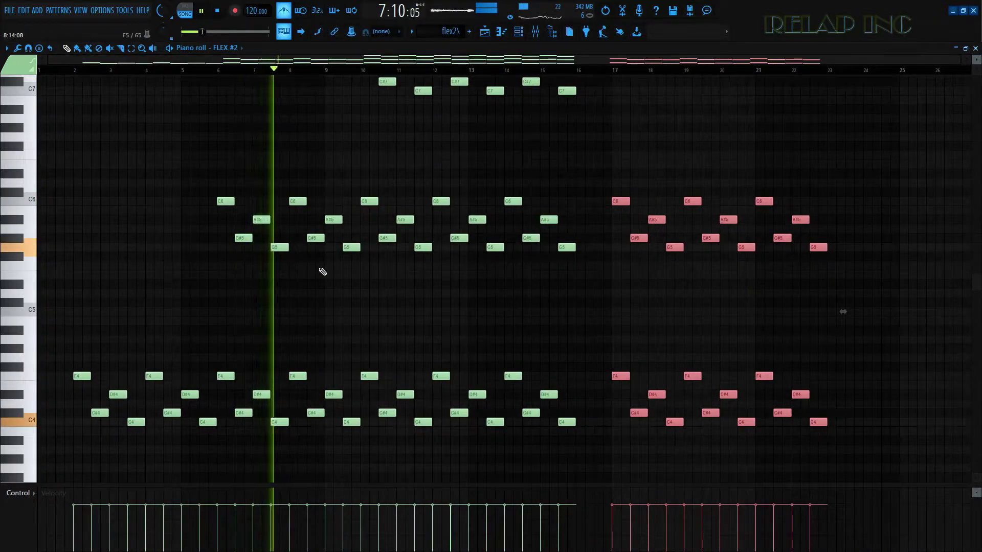
{"action": "scroll", "coordinate": [537, 238], "scroll_direction": "up", "scroll_amount": 2}
{"action": "scroll", "coordinate": [573, 254], "scroll_direction": "up", "scroll_amount": 3}
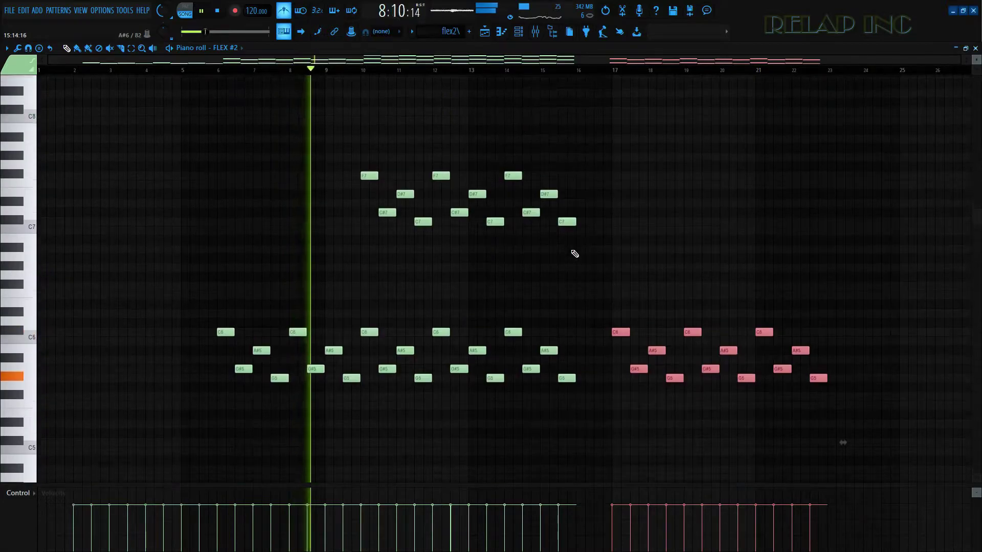
{"action": "scroll", "coordinate": [677, 184], "scroll_direction": "down", "scroll_amount": 4}
Step: Close the FLEX #2 piano roll to return to the playlist and channel rack
{"action": "left_click", "coordinate": [975, 51]}
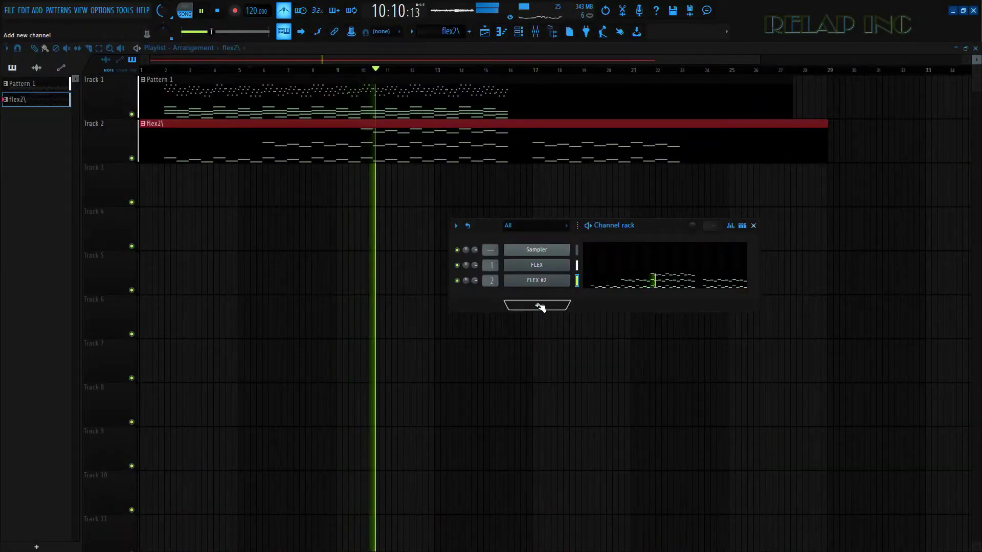
{"action": "scroll", "coordinate": [307, 312], "scroll_direction": "down", "scroll_amount": 3}
{"action": "scroll", "coordinate": [335, 317], "scroll_direction": "up", "scroll_amount": 3}
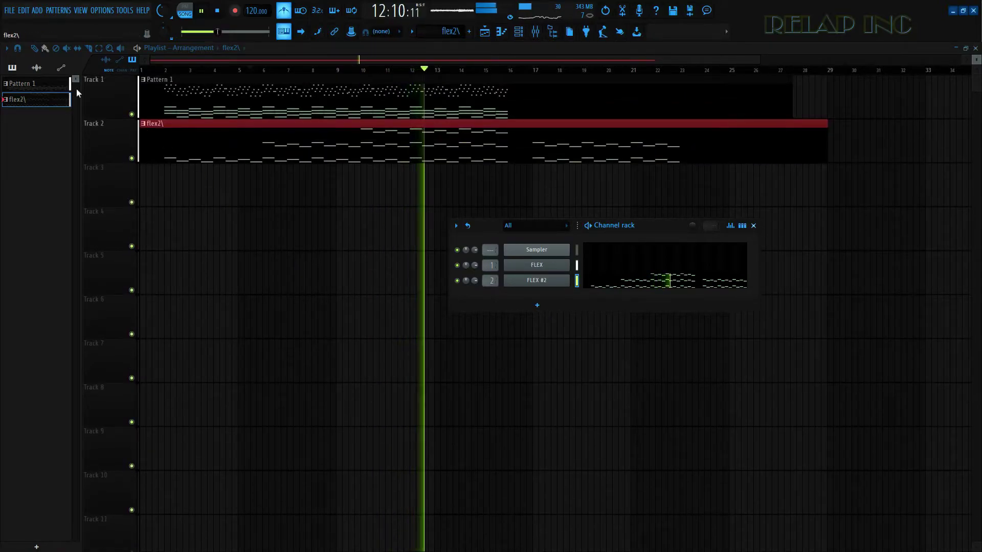
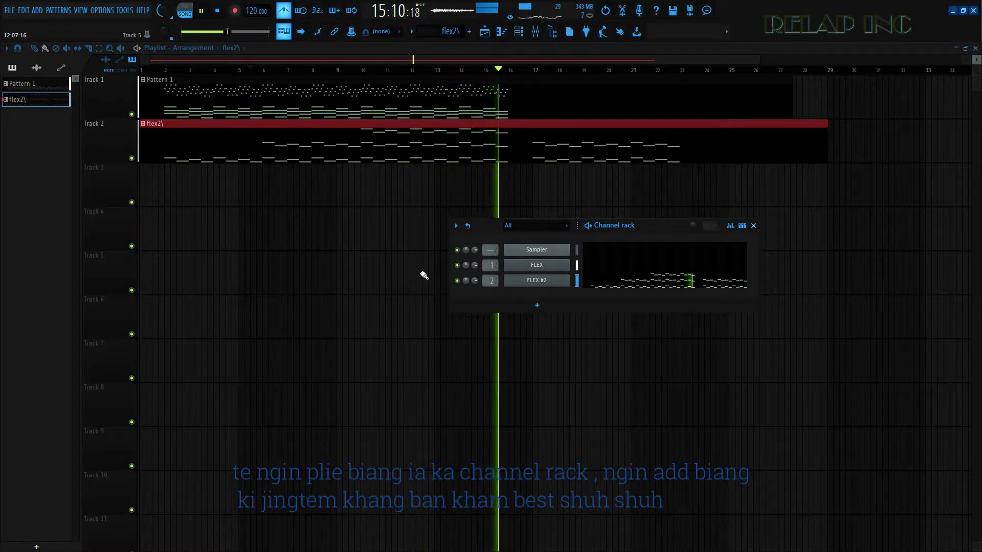
Step: Stop the song playback and add a third FLEX instrument to the channel rack
{"action": "key", "text": "space"}
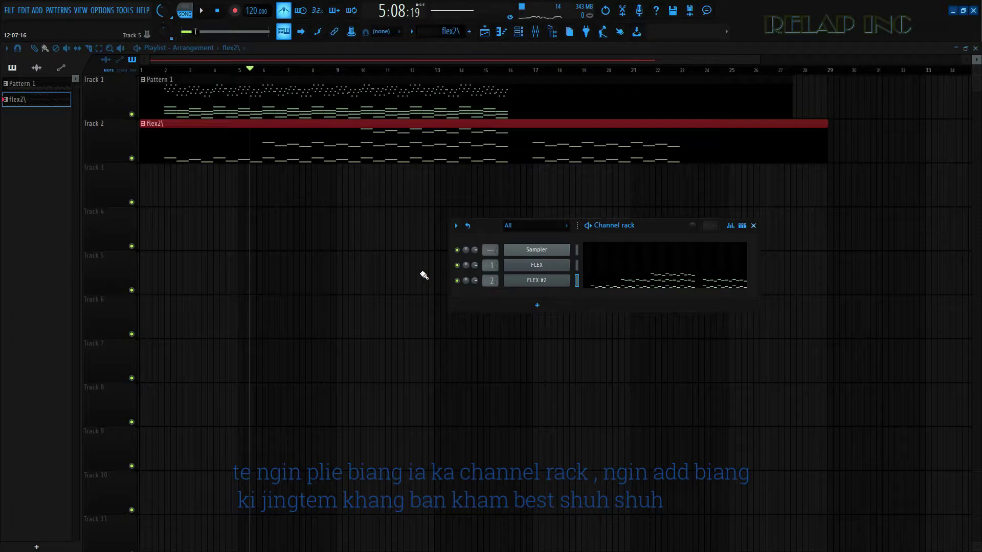
{"action": "key", "text": "space"}
{"action": "key", "text": "space"}
{"action": "left_click", "coordinate": [545, 305]}
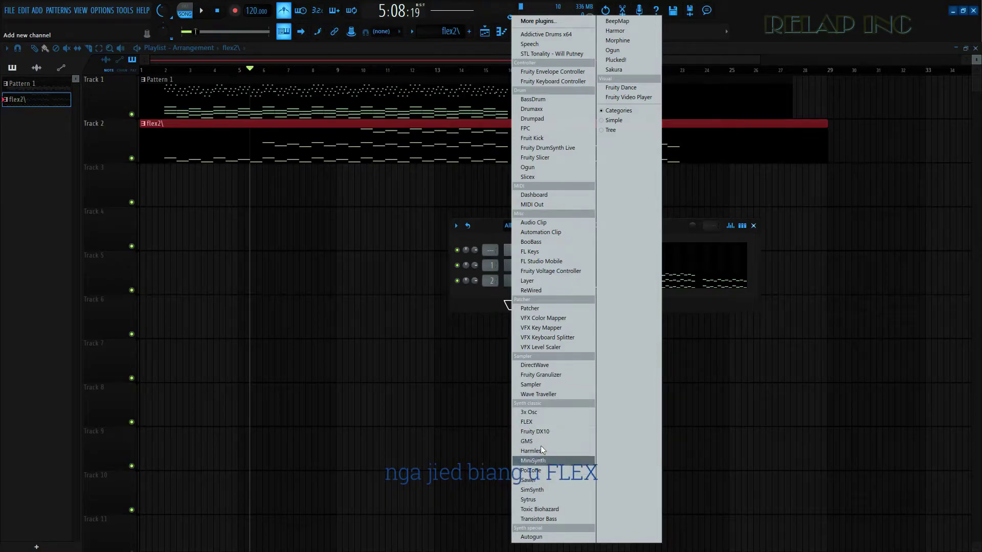
{"action": "left_click", "coordinate": [545, 423]}
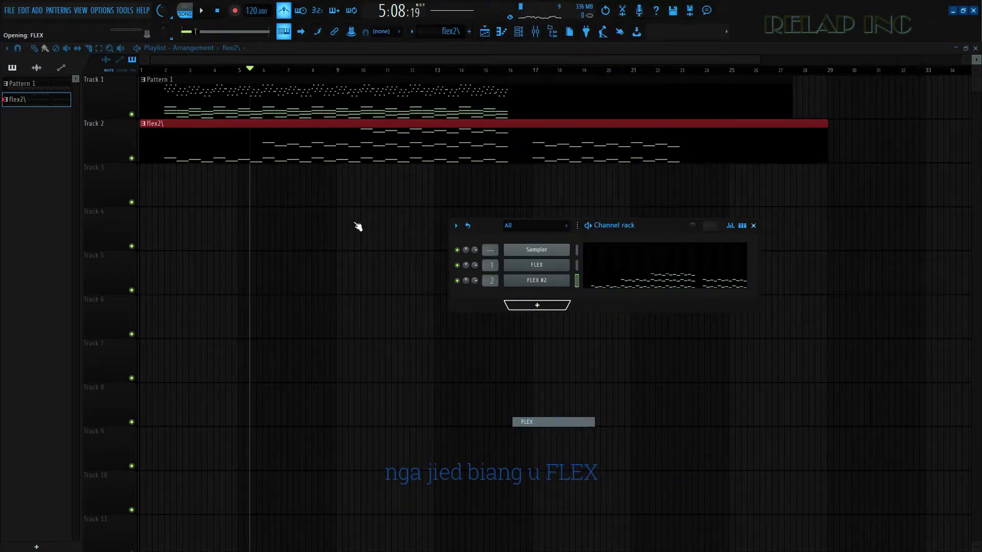
Step: Audition FLEX #3 presets from the Arksun Cityscape, Mobile Synth Pluck and Mobile Tuned 808 Bass packs
{"action": "scroll", "coordinate": [168, 304], "scroll_direction": "down", "scroll_amount": 6}
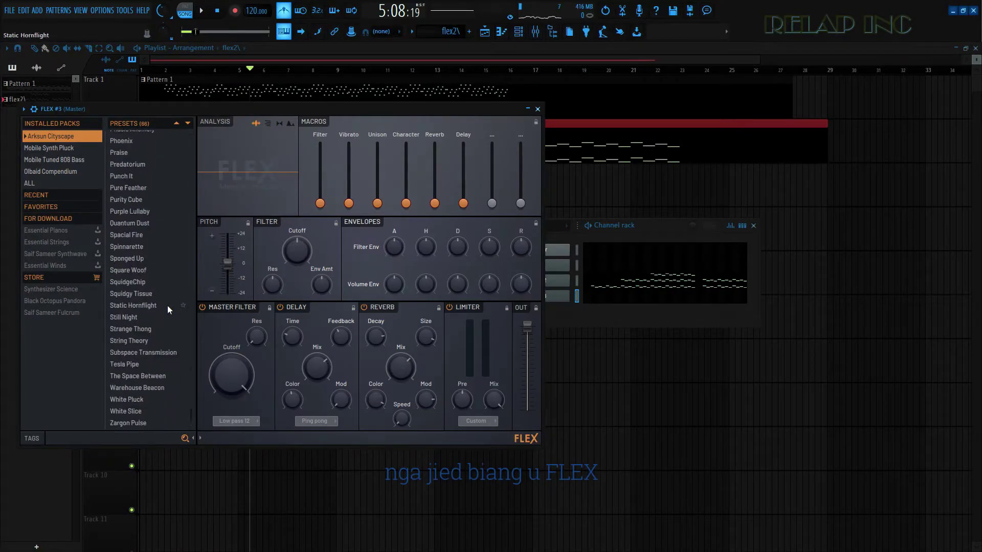
{"action": "left_click", "coordinate": [160, 305]}
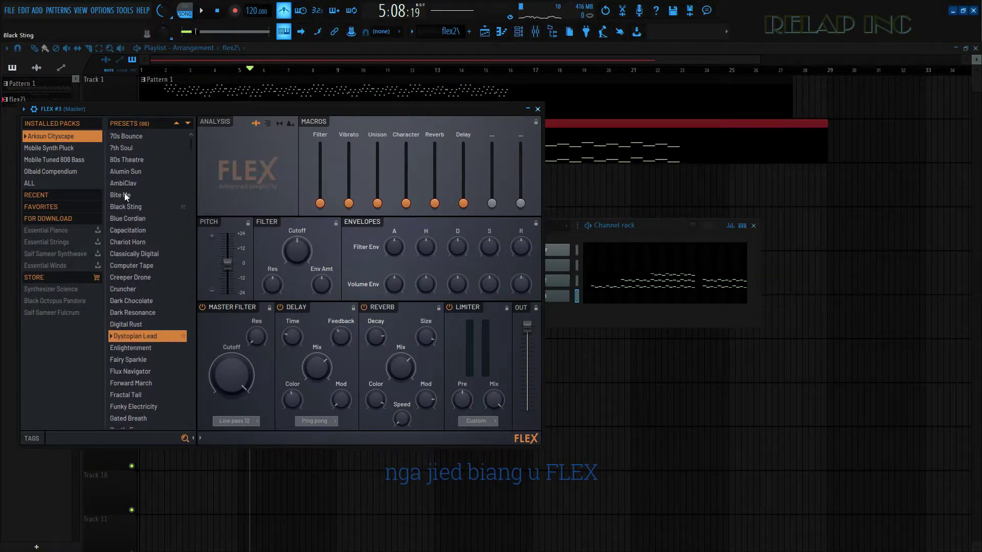
{"action": "left_click", "coordinate": [72, 147]}
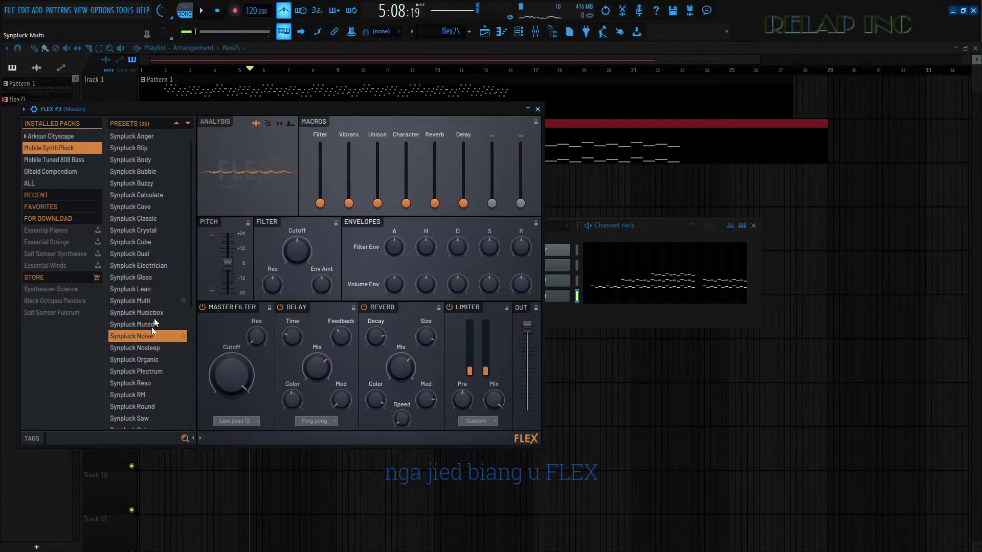
{"action": "left_click", "coordinate": [135, 383]}
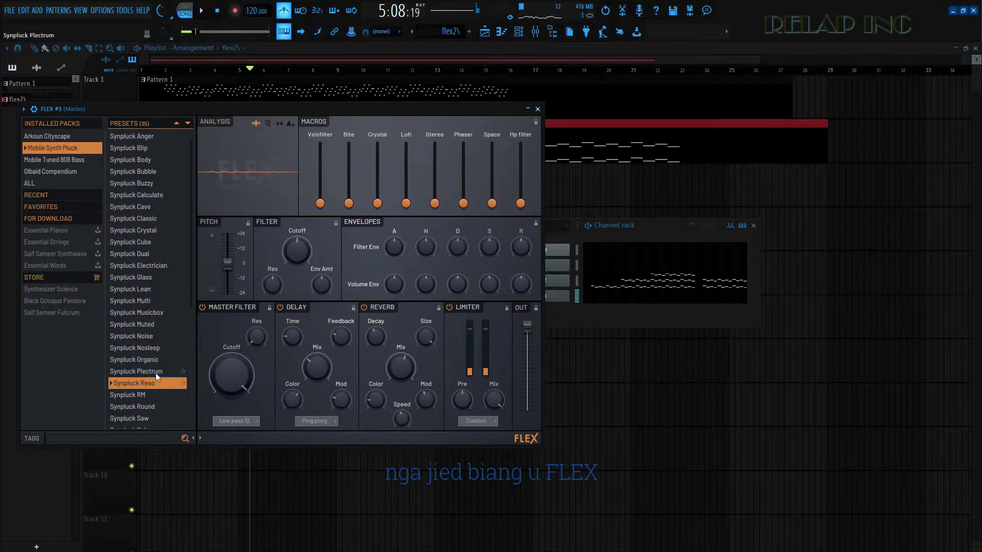
{"action": "scroll", "coordinate": [155, 373], "scroll_direction": "down", "scroll_amount": 3}
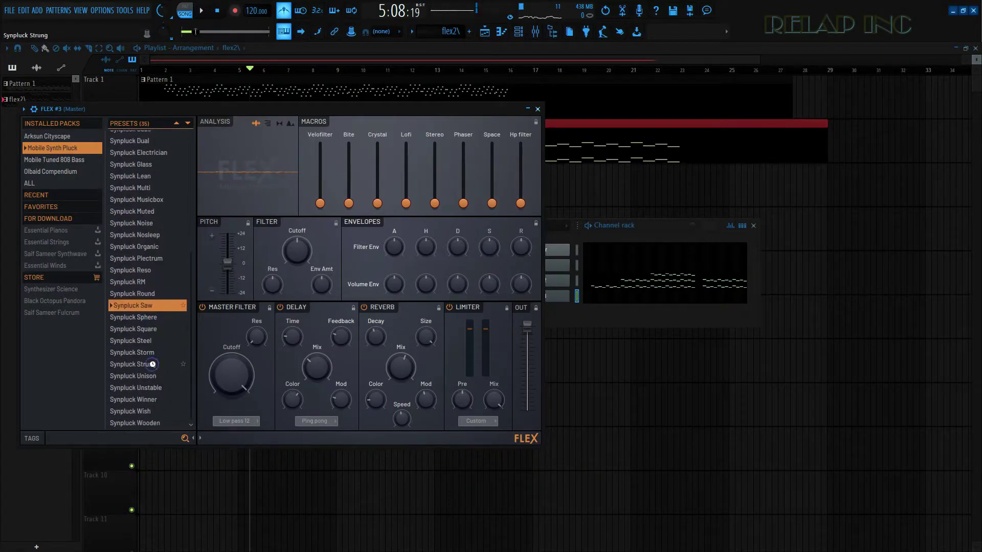
{"action": "left_click", "coordinate": [152, 364]}
{"action": "left_click", "coordinate": [164, 400]}
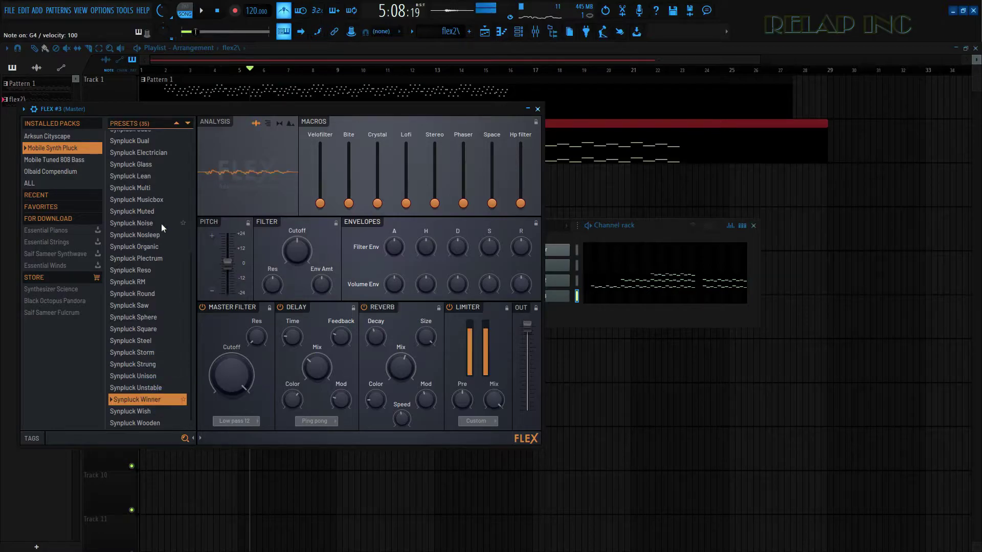
{"action": "left_click", "coordinate": [123, 184]}
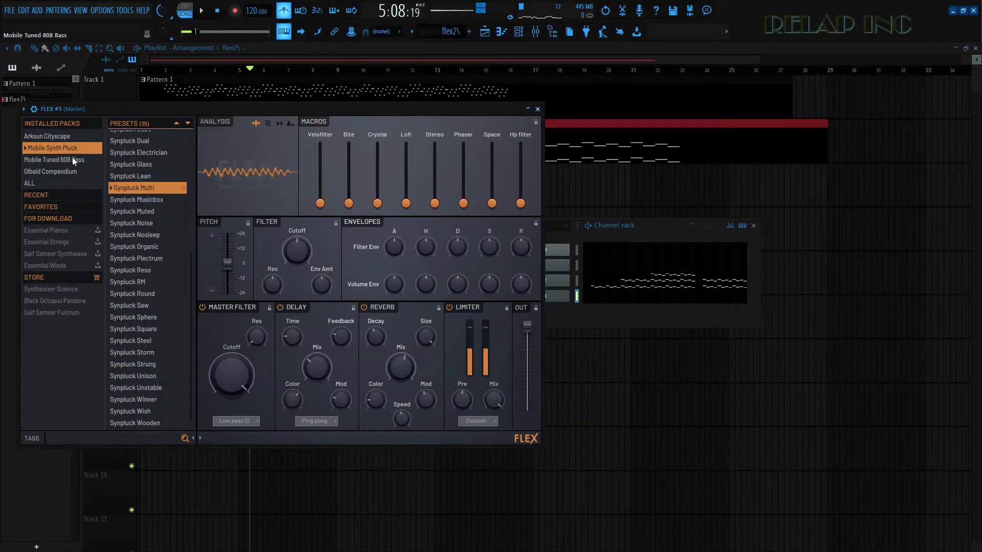
{"action": "left_click", "coordinate": [132, 154]}
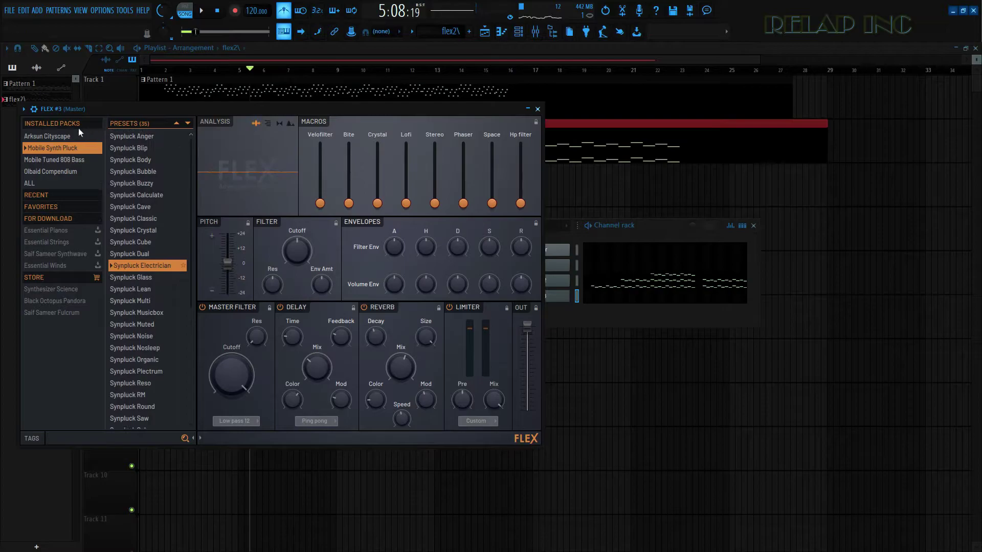
{"action": "left_click", "coordinate": [58, 160]}
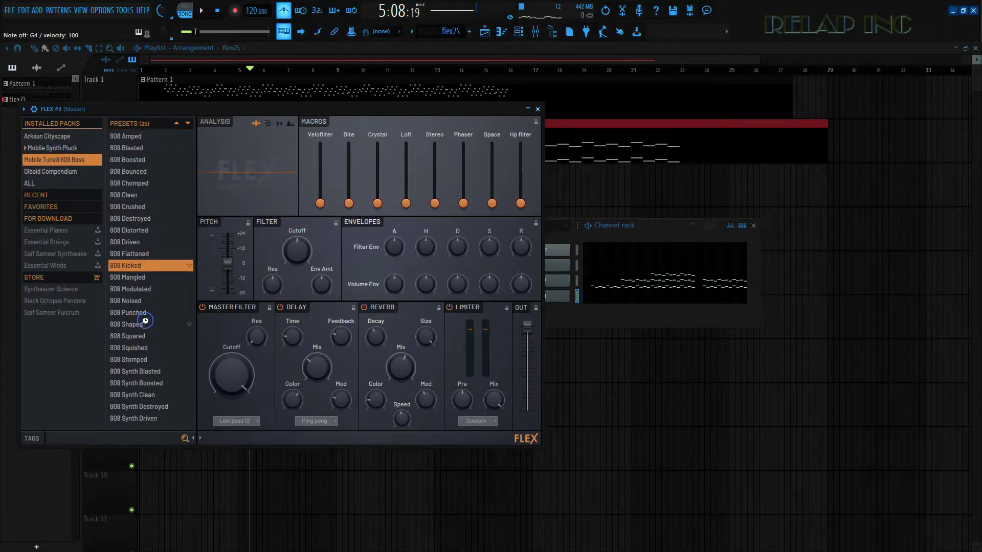
{"action": "left_click", "coordinate": [161, 324]}
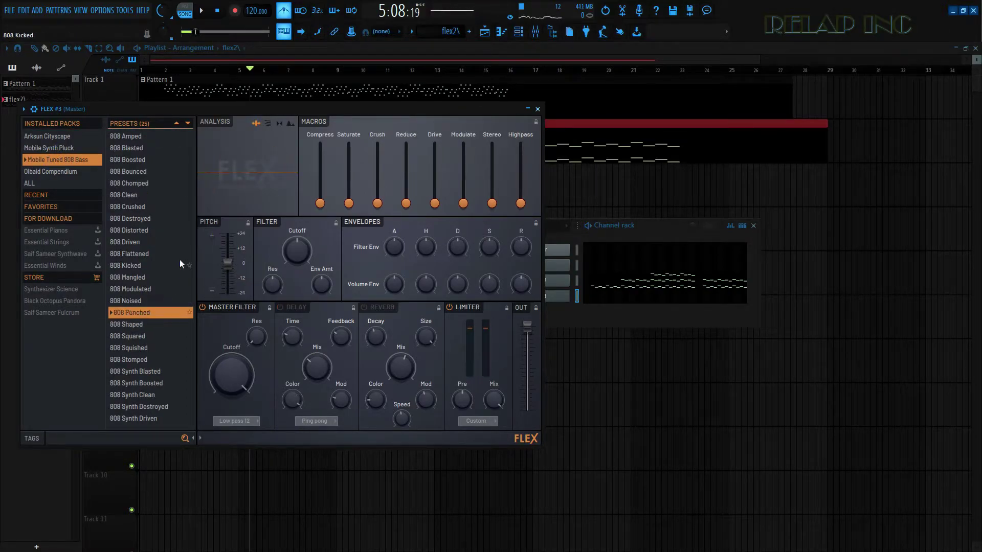
Step: Audition presets in the Olbaid Compendium pack, load Music Box into FLEX #3 and close the instrument window
{"action": "left_click", "coordinate": [60, 171]}
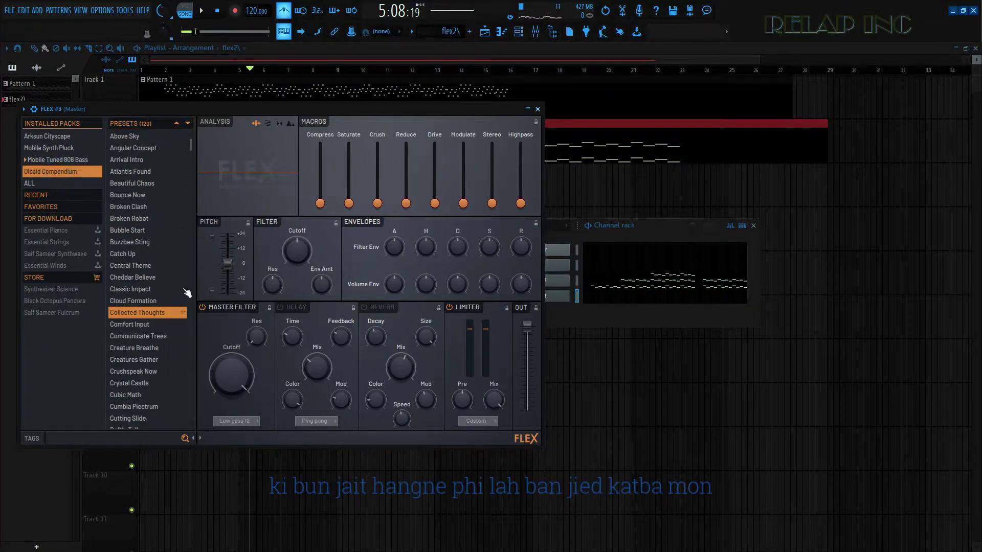
{"action": "left_click", "coordinate": [156, 325]}
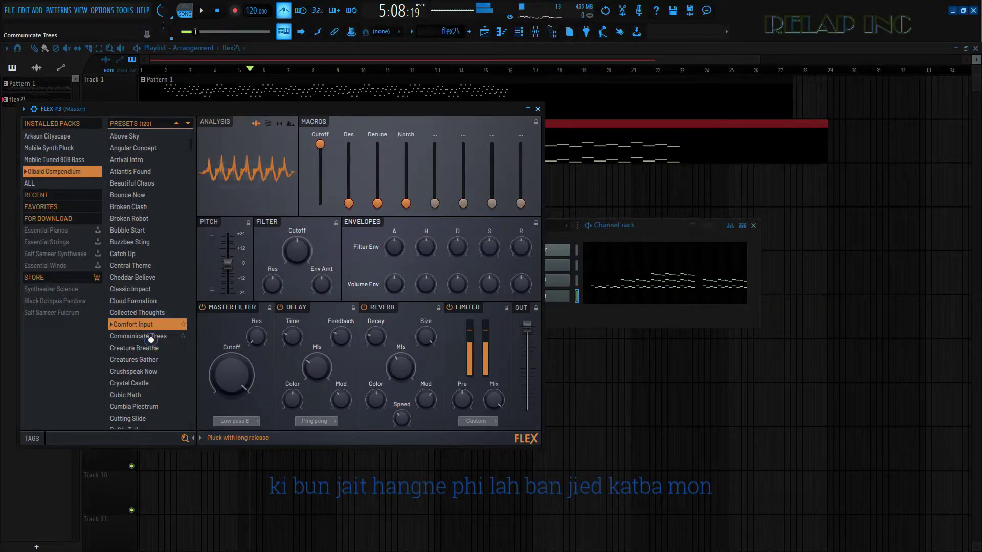
{"action": "left_click", "coordinate": [152, 337]}
{"action": "scroll", "coordinate": [161, 394], "scroll_direction": "down", "scroll_amount": 7}
{"action": "left_click", "coordinate": [154, 384]}
{"action": "scroll", "coordinate": [188, 368], "scroll_direction": "down", "scroll_amount": 12}
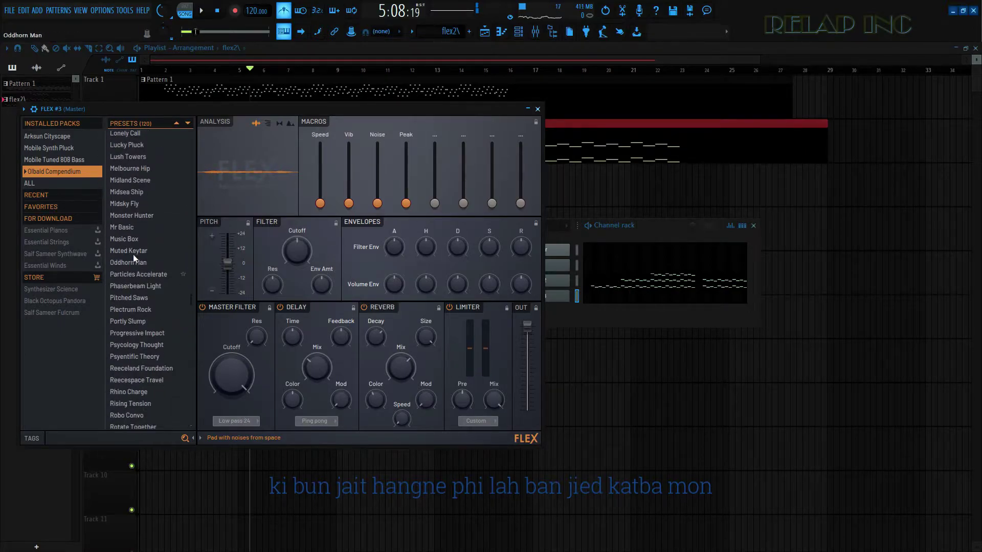
{"action": "left_click", "coordinate": [128, 239]}
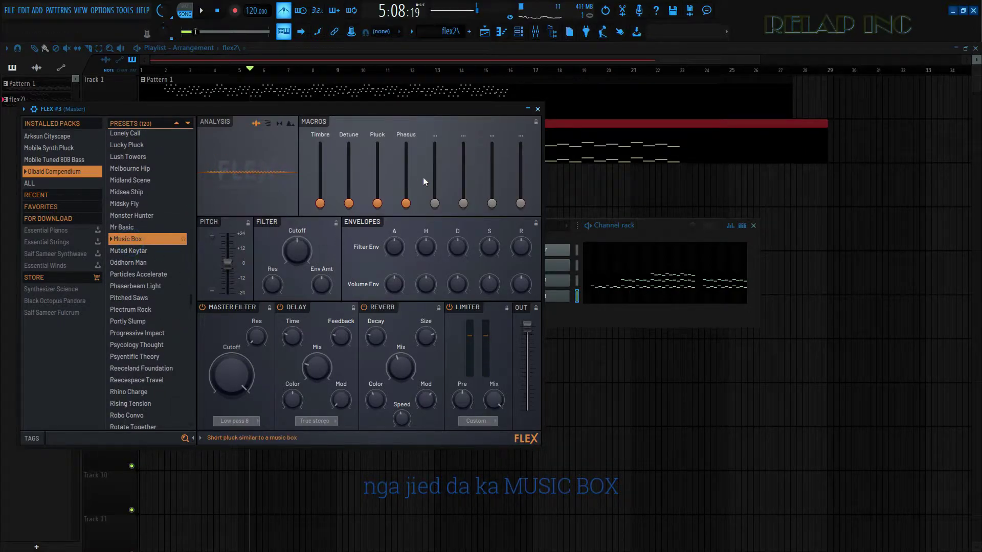
{"action": "left_click", "coordinate": [535, 109]}
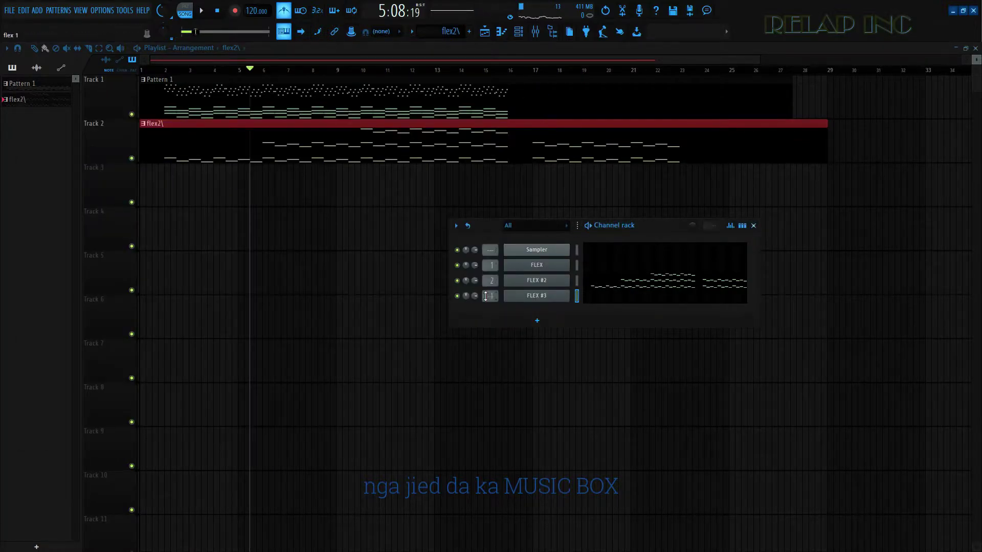
Step: Route FLEX #3 to mixer track 3, rename that track flex 3 and colour it green like its neighbours
{"action": "left_click", "coordinate": [536, 33]}
{"action": "right_click", "coordinate": [113, 60]}
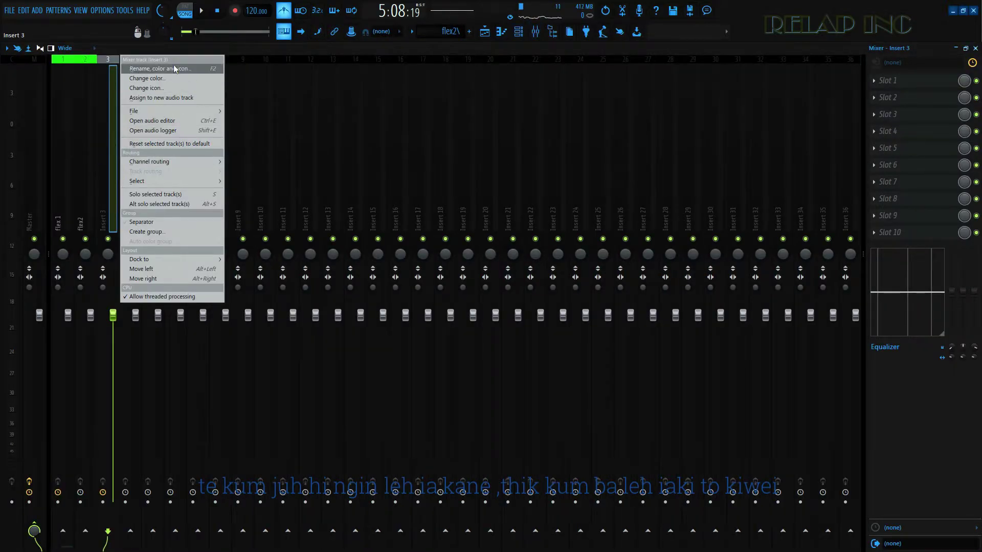
{"action": "left_click", "coordinate": [159, 68]}
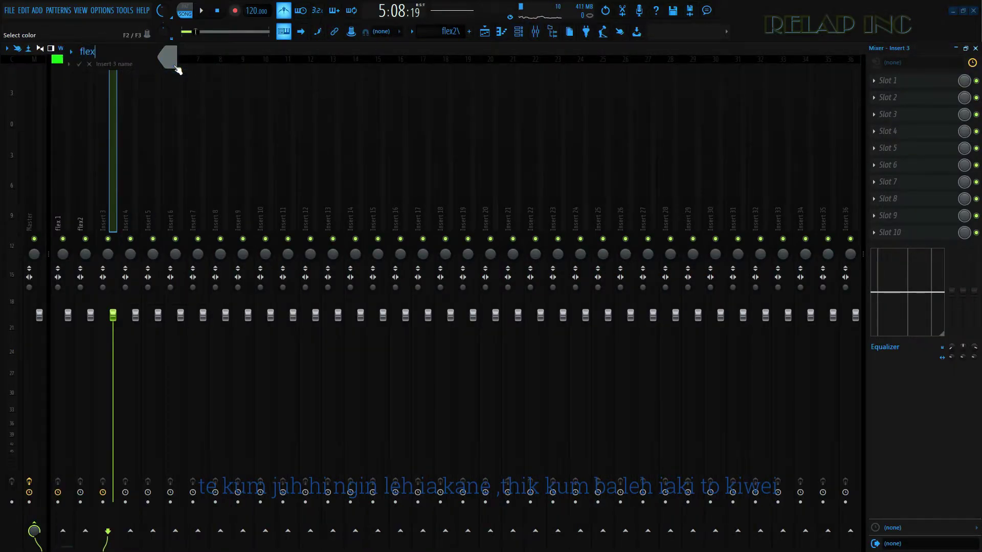
{"action": "left_click", "coordinate": [173, 66]}
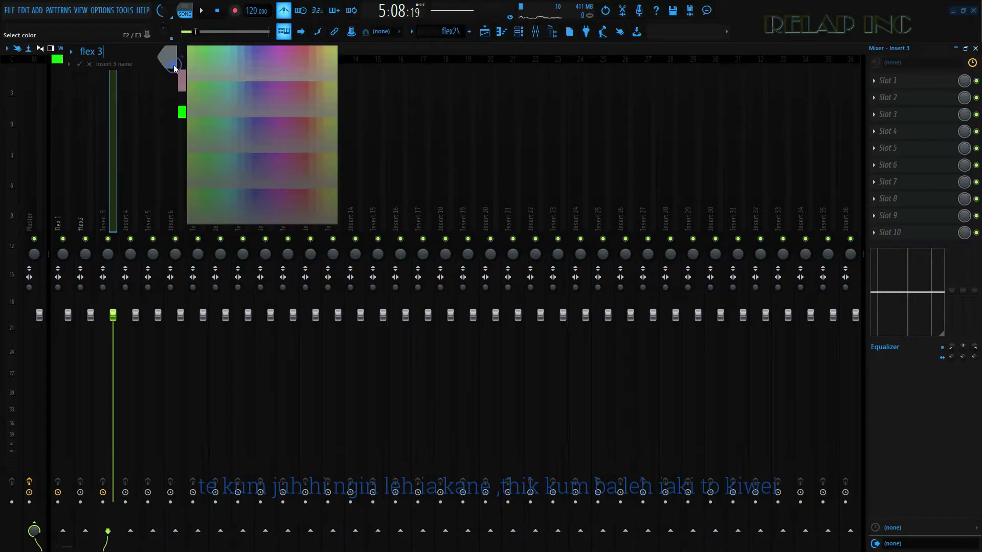
{"action": "left_click", "coordinate": [181, 112]}
{"action": "key", "text": "Return"}
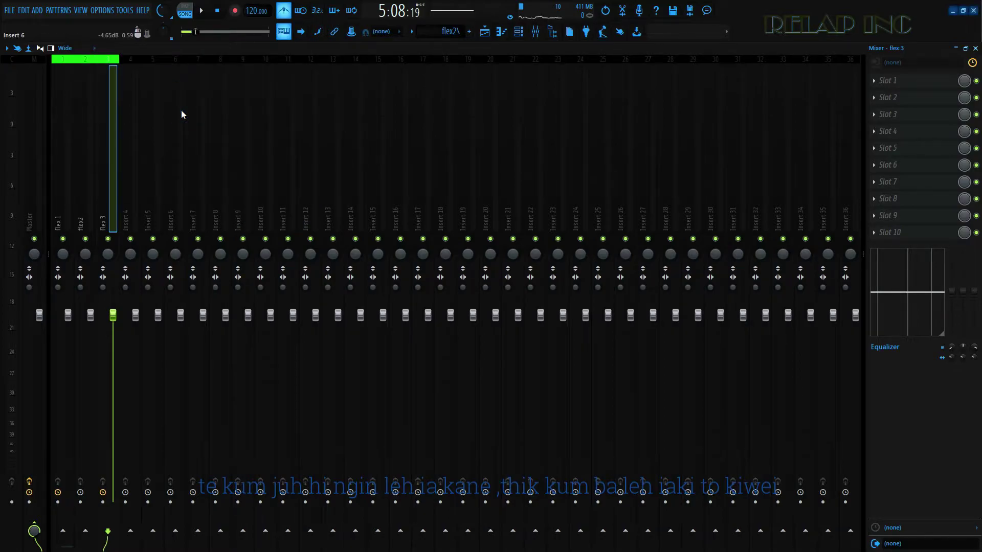
{"action": "left_click", "coordinate": [975, 48]}
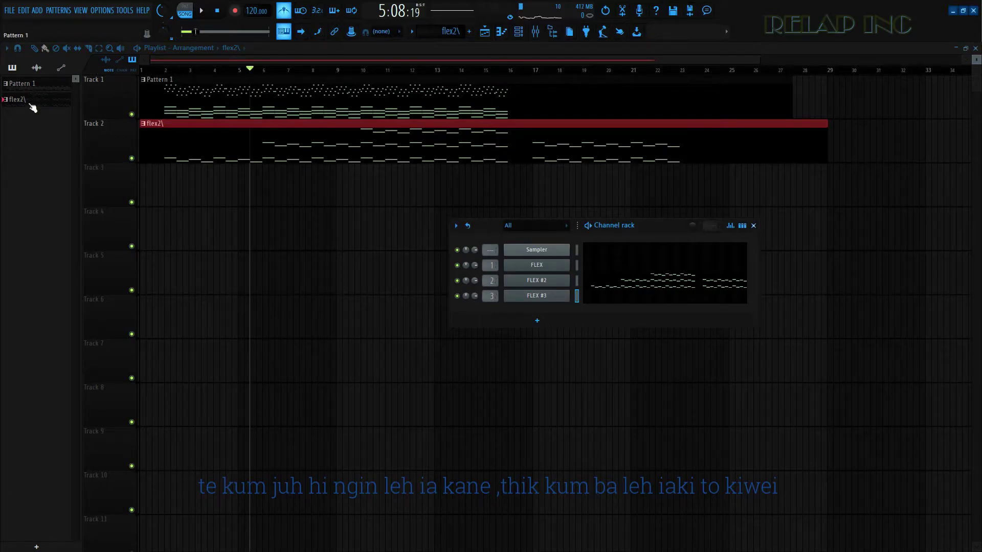
Step: Create a pattern named flex 3 and place its clip on Track 3 from bar 1 to about bar 29
{"action": "left_click", "coordinate": [469, 32]}
{"action": "type", "text": "flex 3"}
{"action": "key", "text": "Return"}
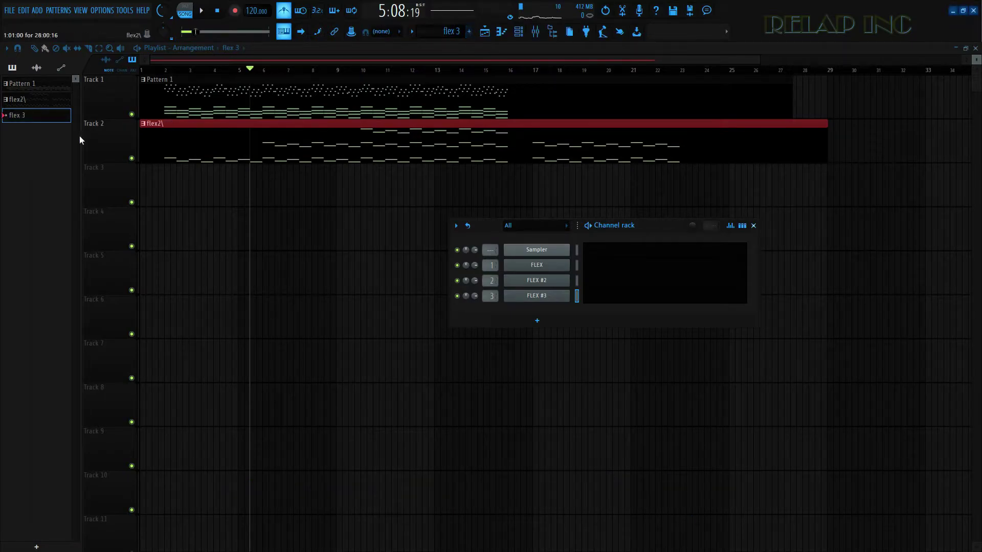
{"action": "left_click_drag", "start_coordinate": [46, 116], "coordinate": [823, 190]}
{"action": "left_click", "coordinate": [102, 172]}
{"action": "key", "text": "F6"}
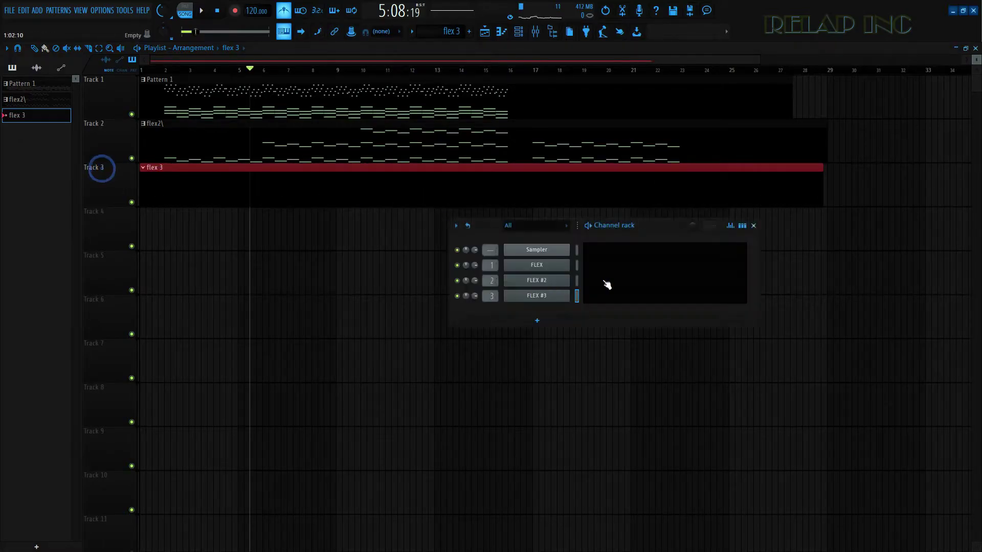
Step: Open the piano roll of FLEX #3, try an A#5 note in bar 4 and remove it
{"action": "right_click", "coordinate": [547, 298]}
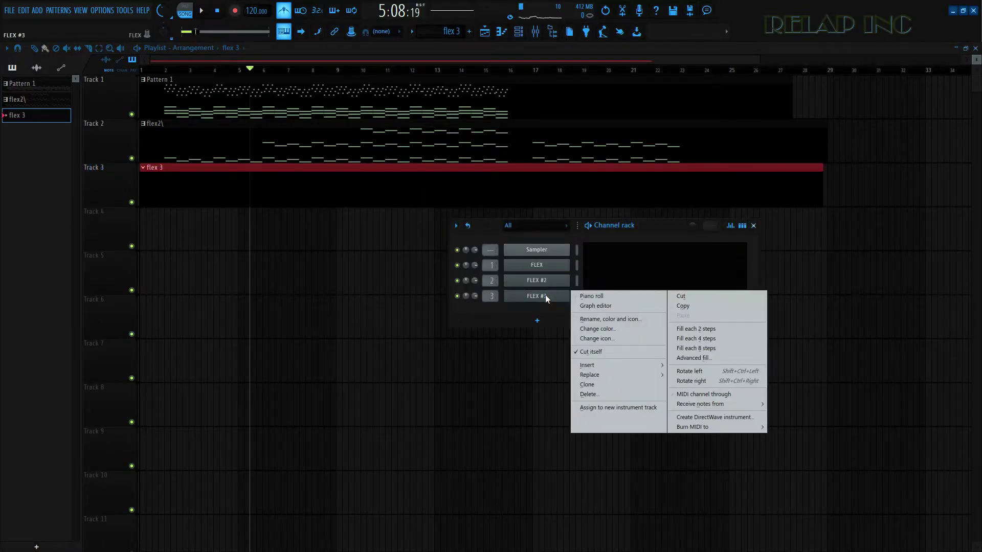
{"action": "left_click", "coordinate": [597, 296]}
{"action": "left_click", "coordinate": [180, 339]}
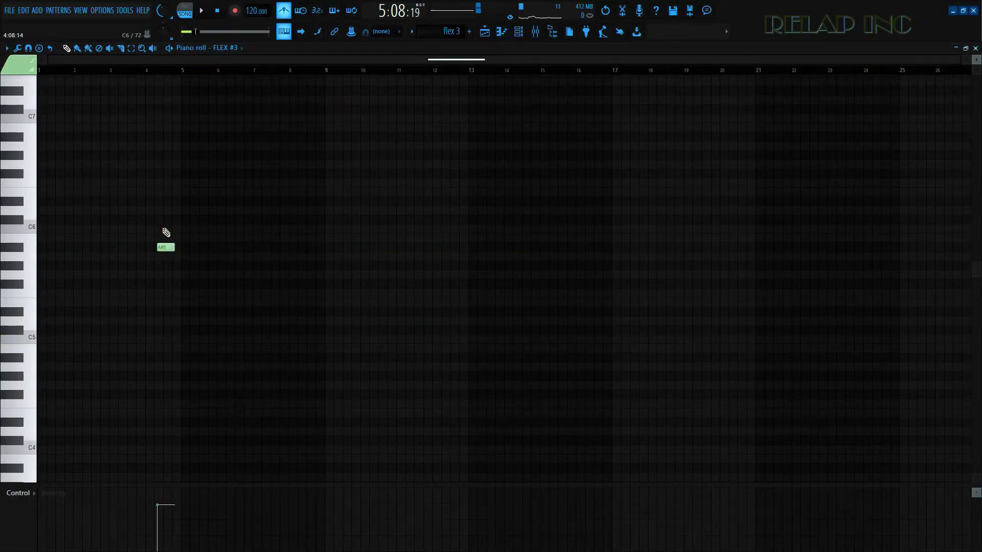
{"action": "key", "text": "space"}
{"action": "right_click", "coordinate": [170, 254]}
{"action": "left_click", "coordinate": [97, 72]}
{"action": "key", "text": "space"}
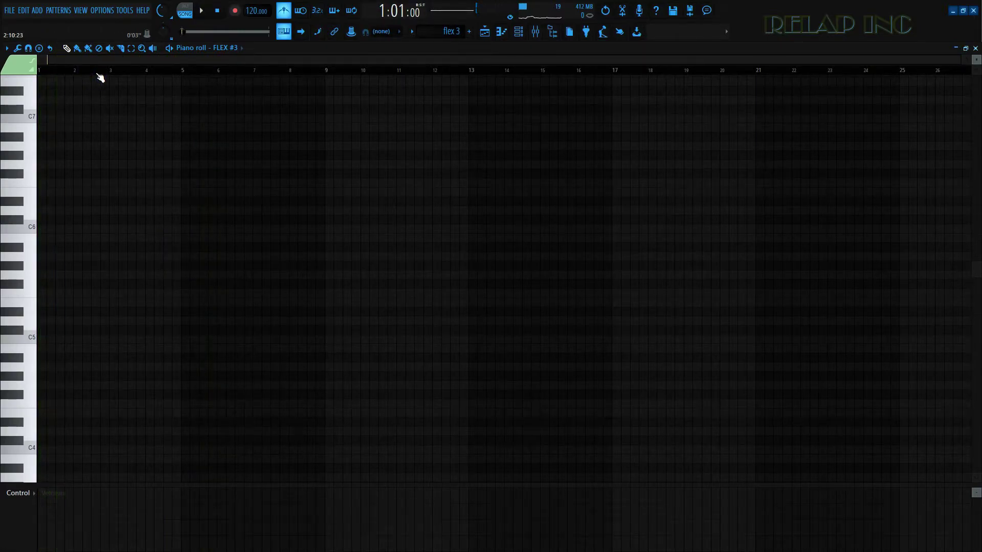
Step: Try out single notes at different pitches up to bar 5, leaving only an F4 note in bar 5
{"action": "left_click", "coordinate": [137, 156]}
{"action": "right_click", "coordinate": [147, 155]}
{"action": "left_click", "coordinate": [193, 237]}
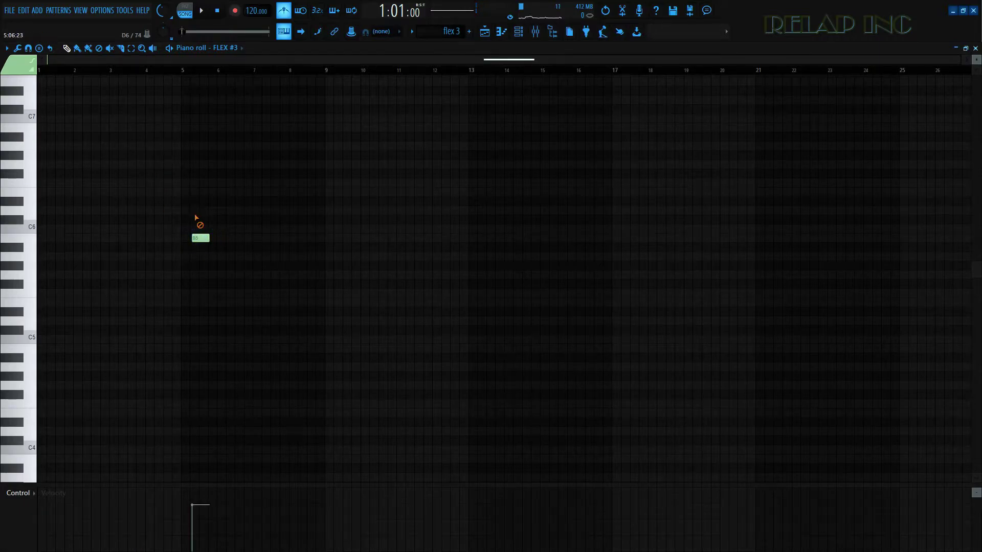
{"action": "left_click", "coordinate": [194, 412]}
{"action": "left_click_drag", "start_coordinate": [195, 434], "coordinate": [188, 400]}
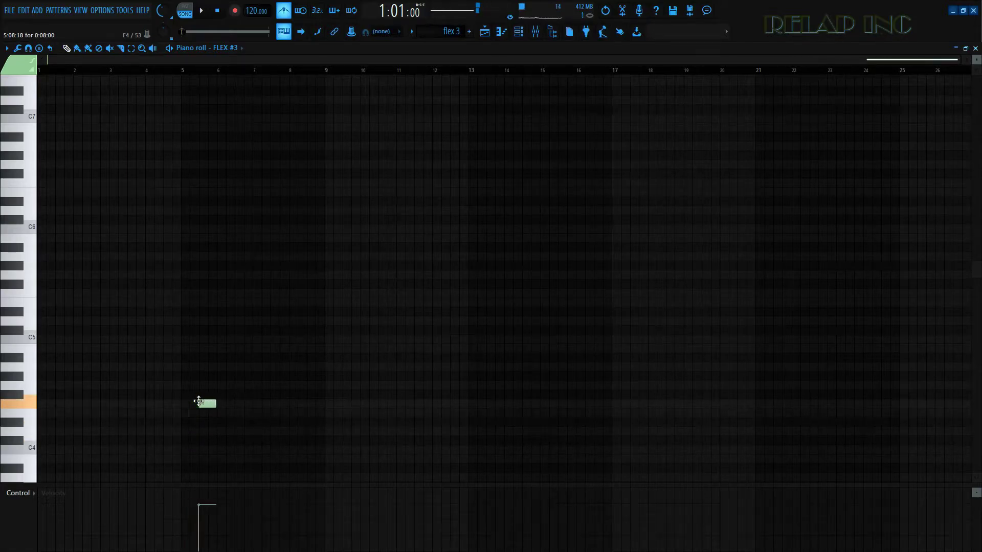
Step: Play the song from the start and replace the F4 note in bar 5 with an F4 note near bar 15
{"action": "key", "text": "space"}
{"action": "scroll", "coordinate": [198, 402], "scroll_direction": "up", "scroll_amount": 5}
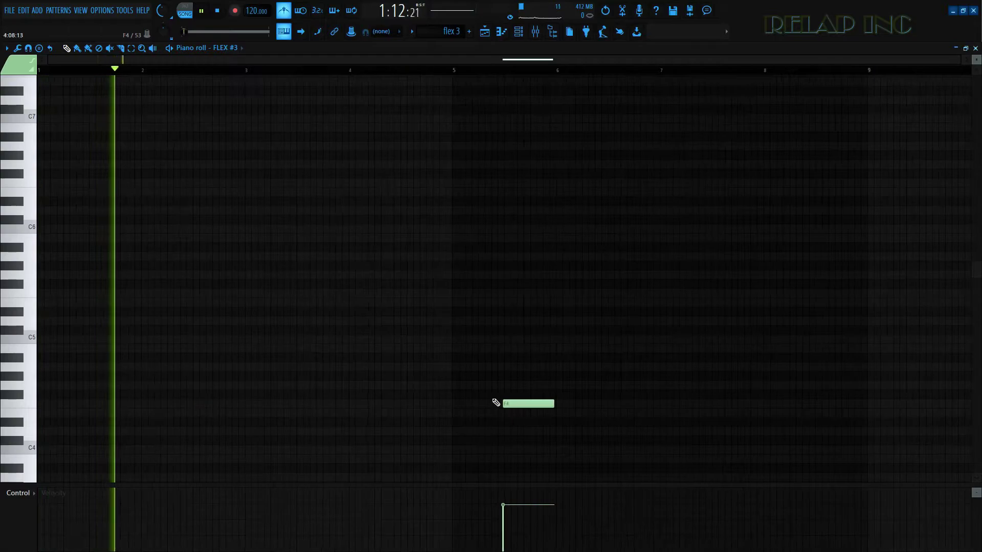
{"action": "scroll", "coordinate": [212, 403], "scroll_direction": "up", "scroll_amount": 3}
{"action": "scroll", "coordinate": [658, 395], "scroll_direction": "down", "scroll_amount": 5}
{"action": "left_click", "coordinate": [917, 403]}
{"action": "scroll", "coordinate": [559, 429], "scroll_direction": "down", "scroll_amount": 2}
{"action": "right_click", "coordinate": [529, 404]}
{"action": "right_click", "coordinate": [287, 413]}
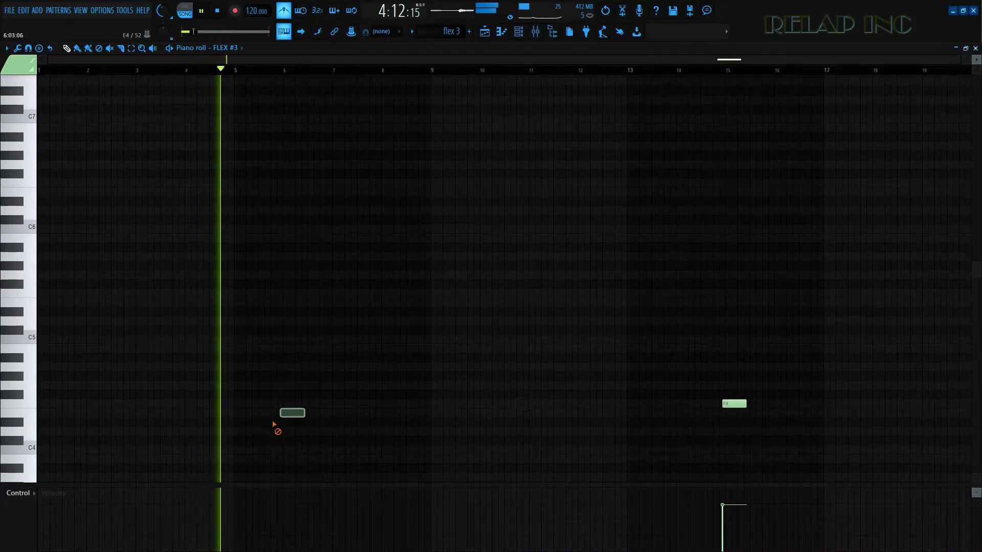
Step: Play the song from bar 13 and replace the trial note with a D#4 note at about bar 20
{"action": "left_click", "coordinate": [634, 70]}
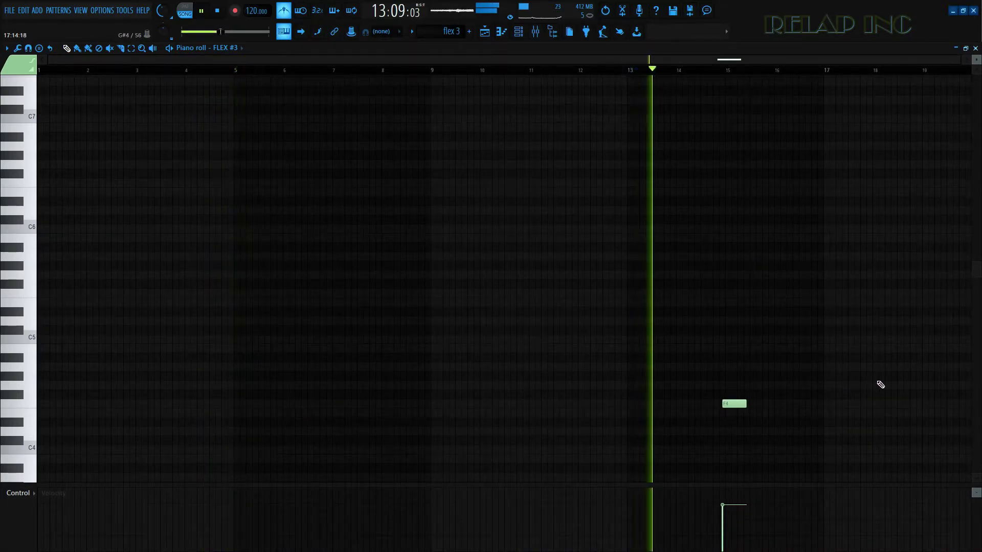
{"action": "left_click_drag", "start_coordinate": [734, 404], "coordinate": [870, 413]}
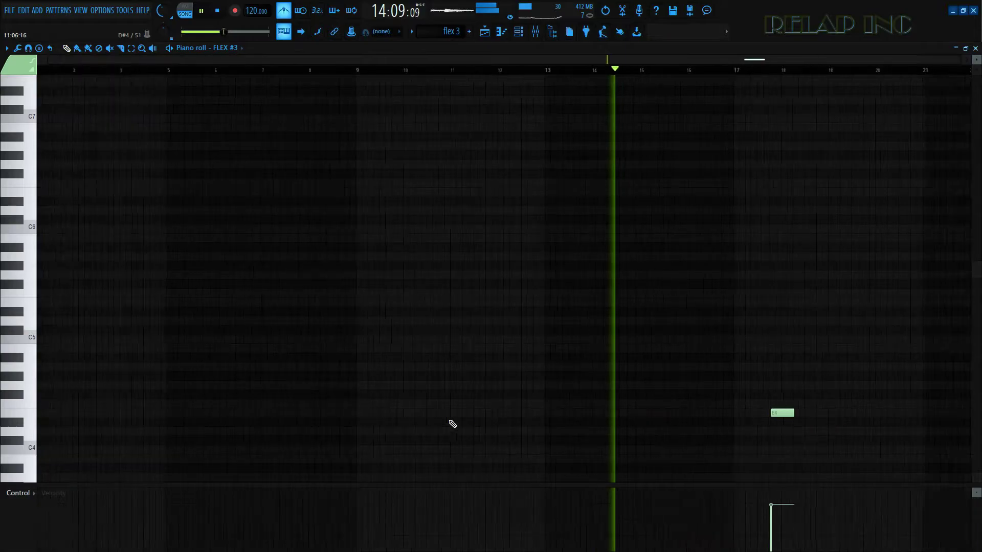
{"action": "left_click", "coordinate": [848, 419]}
{"action": "right_click", "coordinate": [759, 413]}
{"action": "scroll", "coordinate": [531, 430], "scroll_direction": "down", "scroll_amount": 1}
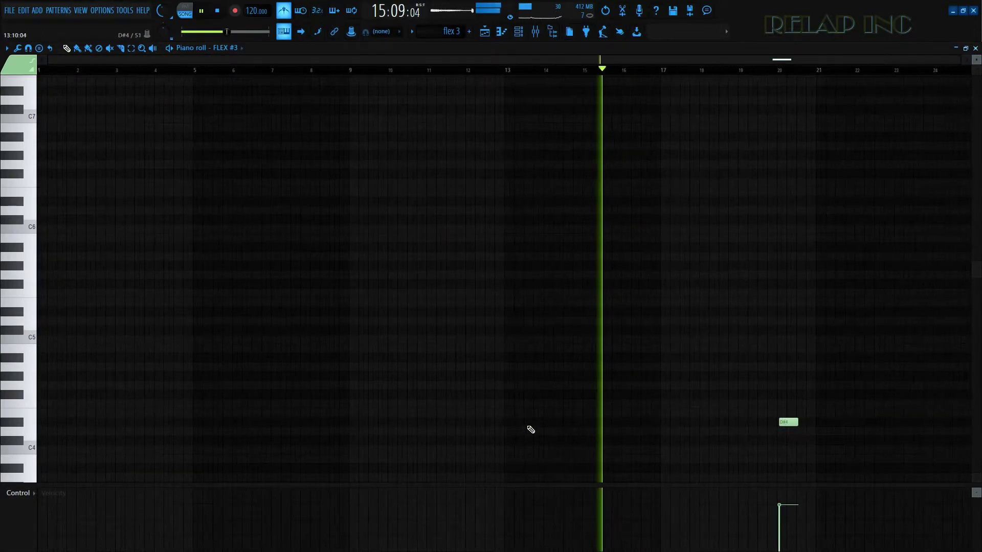
Step: Add a D#4 note in the second half of bar 22, and try a C4 note near the start of bar 16, removing it
{"action": "left_click", "coordinate": [880, 422]}
{"action": "scroll", "coordinate": [684, 409], "scroll_direction": "up", "scroll_amount": 1}
{"action": "left_click", "coordinate": [437, 70]}
{"action": "scroll", "coordinate": [517, 408], "scroll_direction": "up", "scroll_amount": 3}
{"action": "scroll", "coordinate": [460, 435], "scroll_direction": "up", "scroll_amount": 2}
{"action": "key", "text": "space"}
{"action": "left_click", "coordinate": [431, 450]}
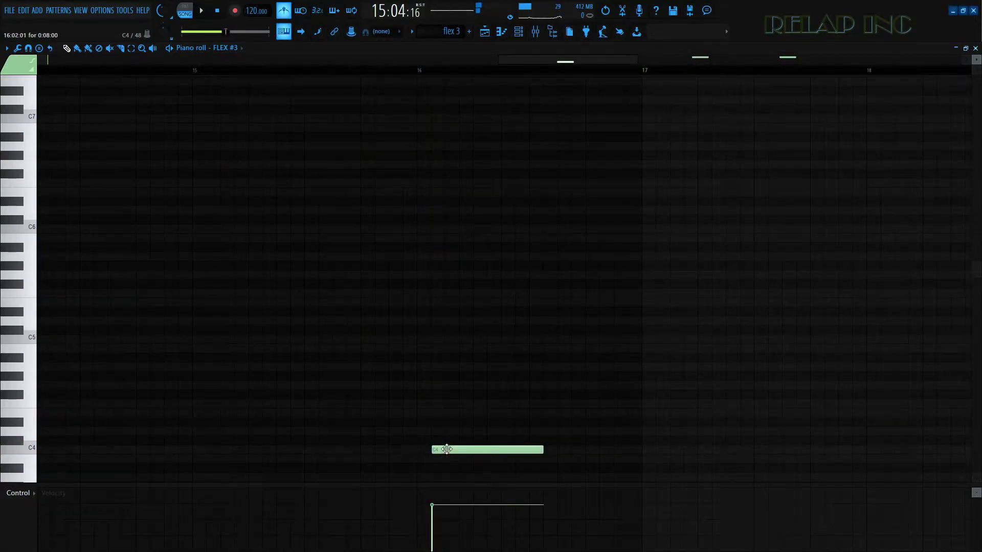
{"action": "right_click", "coordinate": [447, 450]}
Step: Build a half-bar chord of F4, G#4 and C5 at the start of bar 16, playing back its F4 note from bar 15
{"action": "left_click_drag", "start_coordinate": [411, 419], "coordinate": [417, 400]}
{"action": "scroll", "coordinate": [467, 433], "scroll_direction": "up", "scroll_amount": 2}
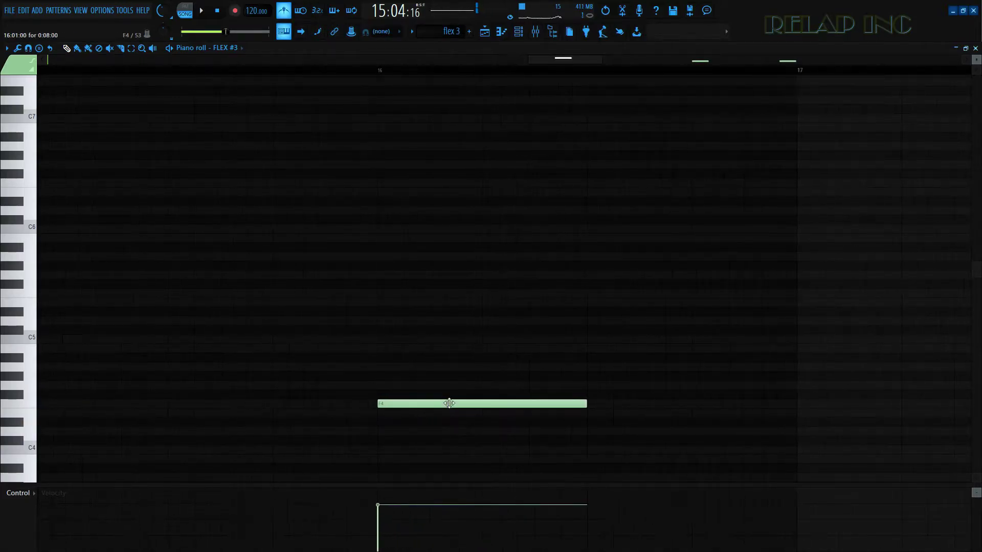
{"action": "scroll", "coordinate": [418, 457], "scroll_direction": "down", "scroll_amount": 2}
{"action": "key", "text": "space"}
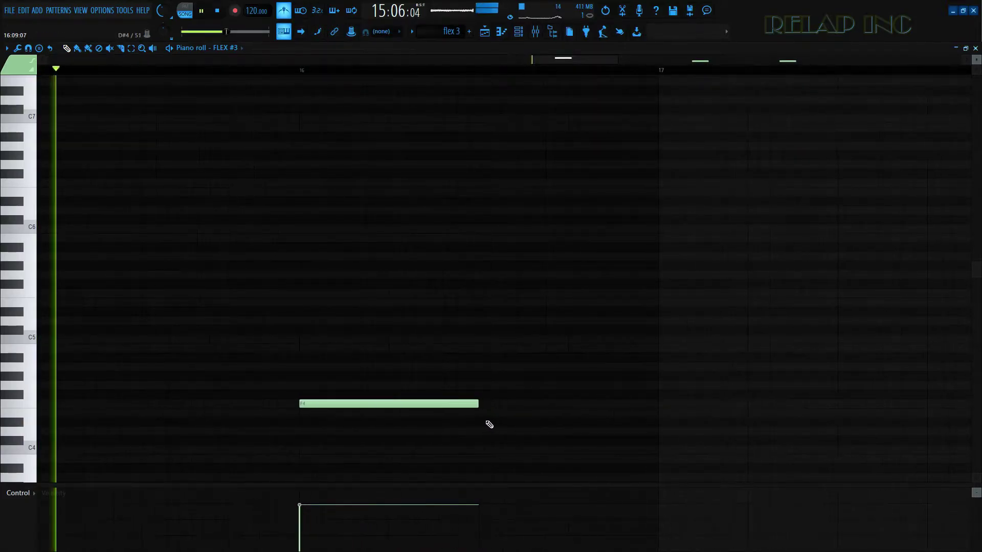
{"action": "scroll", "coordinate": [417, 384], "scroll_direction": "up", "scroll_amount": 2}
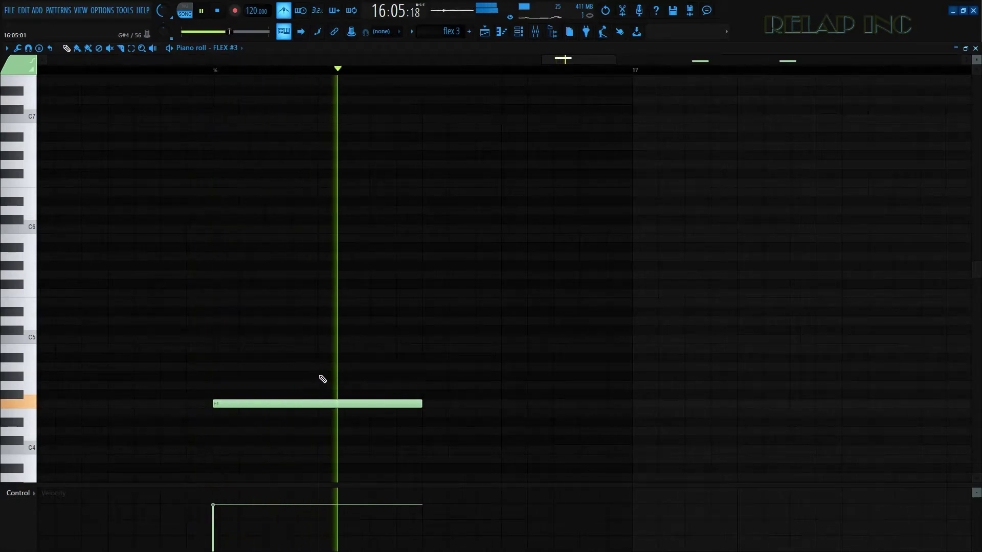
{"action": "key", "text": "space"}
{"action": "mouse_move", "coordinate": [227, 379]}
{"action": "left_mouse_down"}
{"action": "mouse_move", "coordinate": [219, 368]}
{"action": "mouse_move", "coordinate": [215, 381]}
{"action": "mouse_move", "coordinate": [214, 339]}
{"action": "left_mouse_up"}
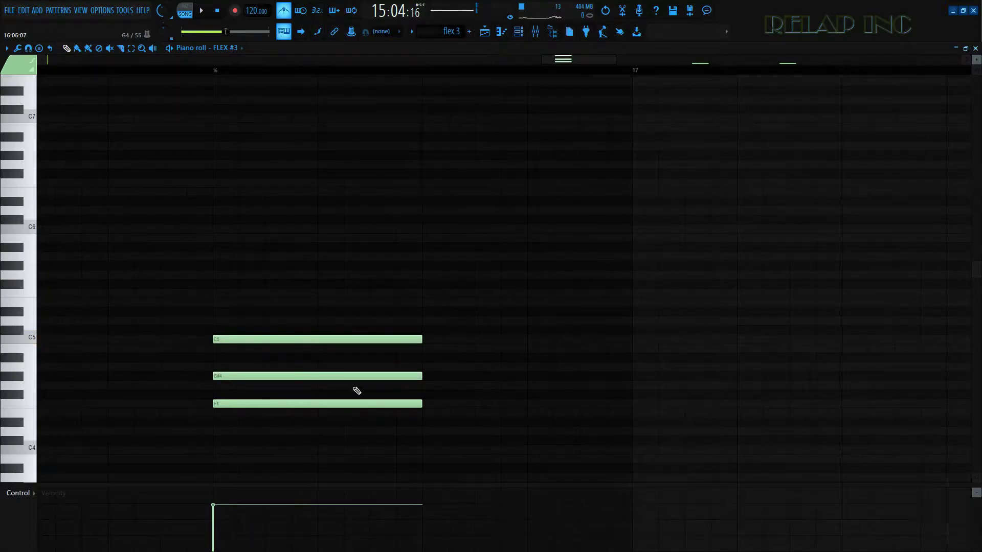
Step: Add half-bar G#4 and F4 notes directly after the chord, filling the second half of bar 16
{"action": "scroll", "coordinate": [356, 391], "scroll_direction": "down", "scroll_amount": 4}
{"action": "scroll", "coordinate": [465, 410], "scroll_direction": "up", "scroll_amount": 3}
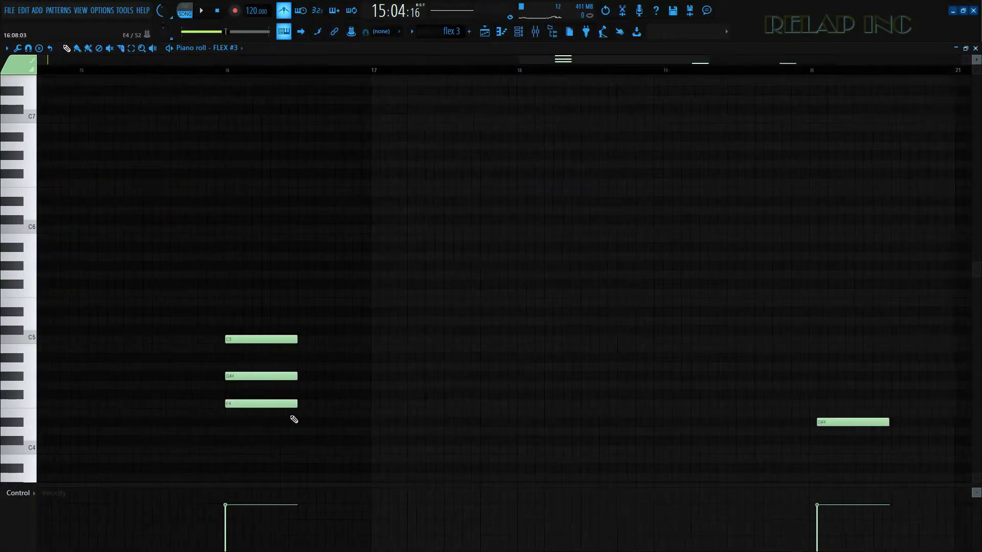
{"action": "scroll", "coordinate": [294, 419], "scroll_direction": "up", "scroll_amount": 3}
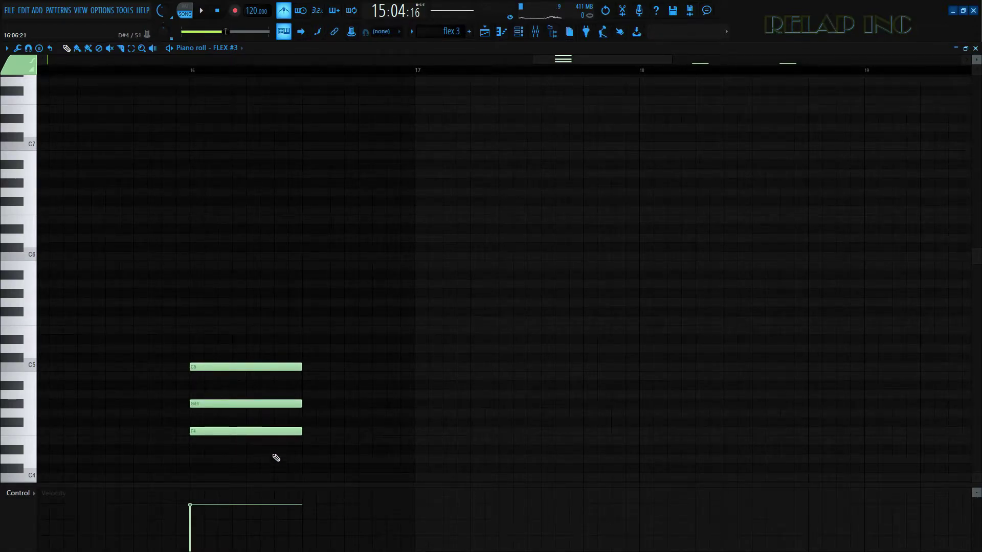
{"action": "left_click", "coordinate": [240, 405]}
{"action": "left_click", "coordinate": [243, 368]}
{"action": "left_click", "coordinate": [306, 404]}
{"action": "left_click", "coordinate": [307, 431]}
{"action": "left_click_drag", "start_coordinate": [299, 433], "coordinate": [304, 428]}
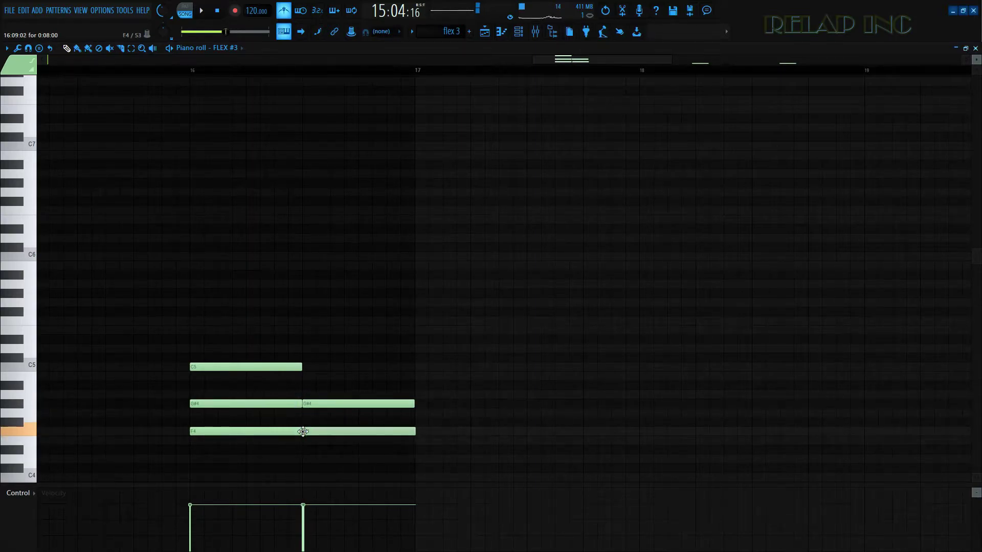
Step: Add a half-bar C4 note beneath the F4 and G#4 notes in the second half of bar 16
{"action": "left_click", "coordinate": [301, 460]}
{"action": "right_click", "coordinate": [320, 458]}
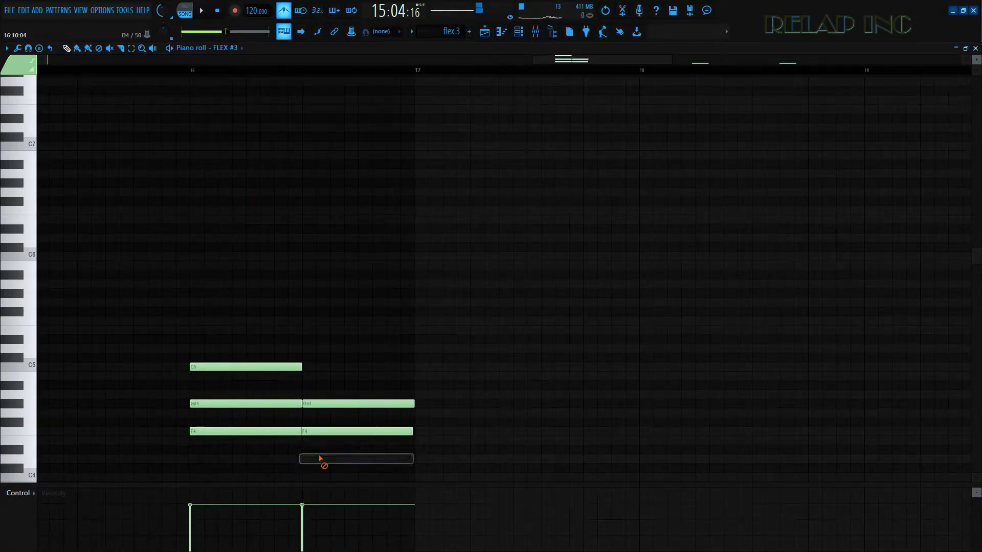
{"action": "scroll", "coordinate": [322, 457], "scroll_direction": "down", "scroll_amount": 2}
{"action": "left_click", "coordinate": [305, 448]}
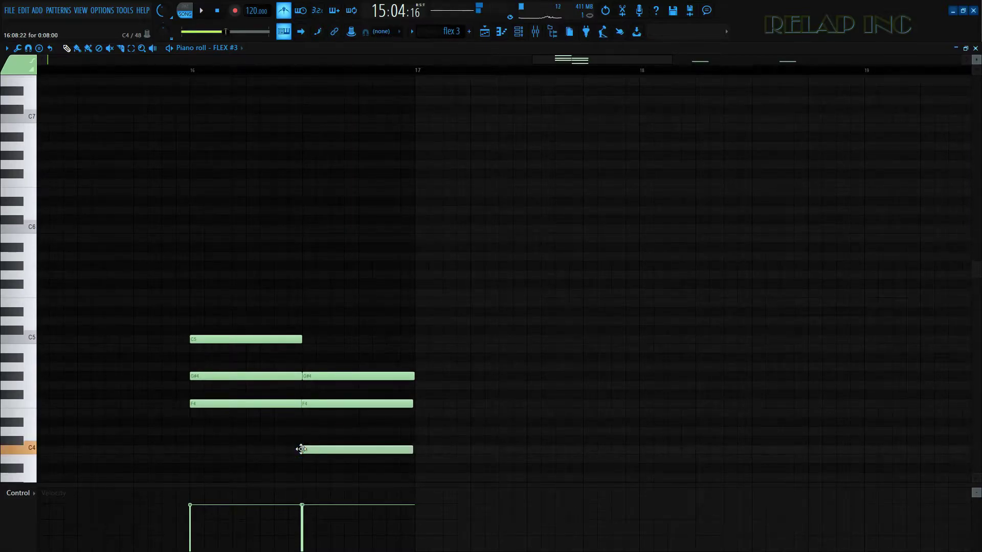
{"action": "scroll", "coordinate": [305, 454], "scroll_direction": "down", "scroll_amount": 3, "text": "ctrl"}
{"action": "scroll", "coordinate": [383, 462], "scroll_direction": "up", "scroll_amount": 2, "text": "ctrl"}
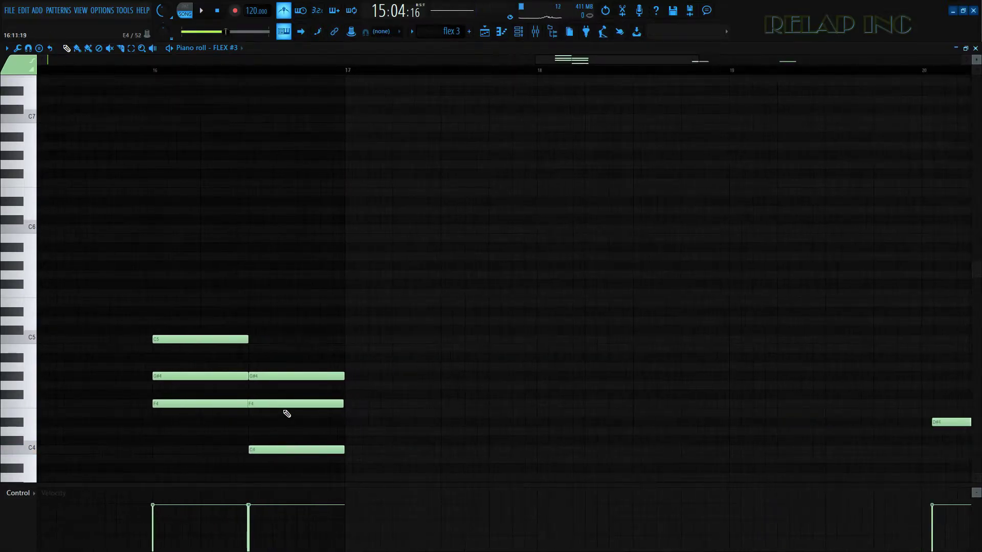
Step: Place half-bar D#4, G4 and A#4 notes as a chord at the start of bar 17
{"action": "scroll", "coordinate": [285, 412], "scroll_direction": "up", "scroll_amount": 2, "text": "ctrl"}
{"action": "scroll", "coordinate": [324, 434], "scroll_direction": "down", "scroll_amount": 2, "text": "ctrl"}
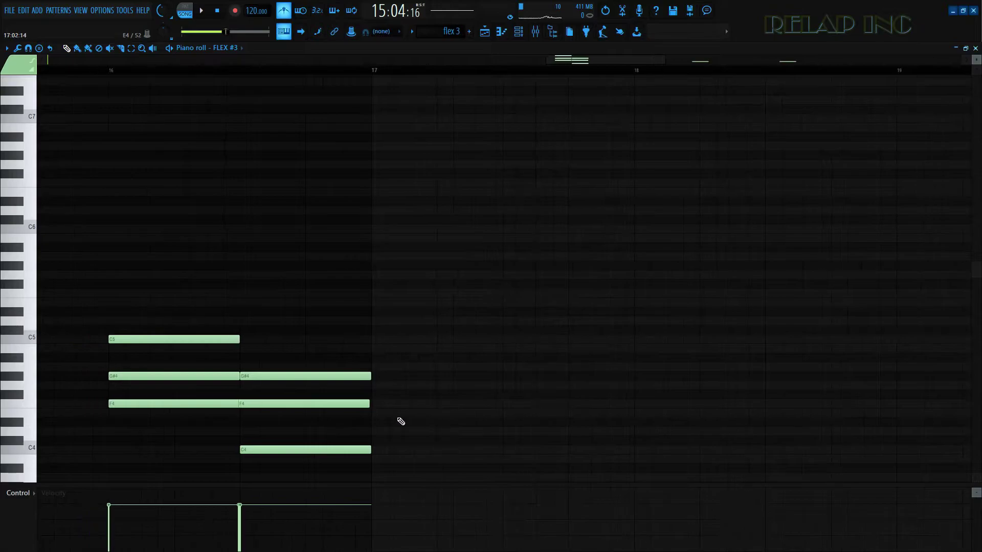
{"action": "left_click_drag", "start_coordinate": [394, 421], "coordinate": [371, 380]}
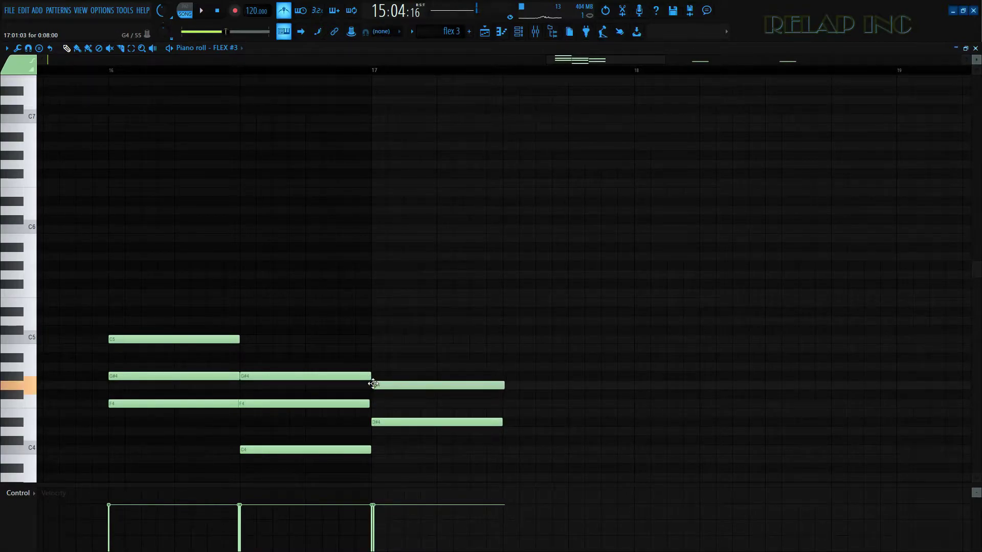
{"action": "left_click_drag", "start_coordinate": [372, 330], "coordinate": [394, 357]}
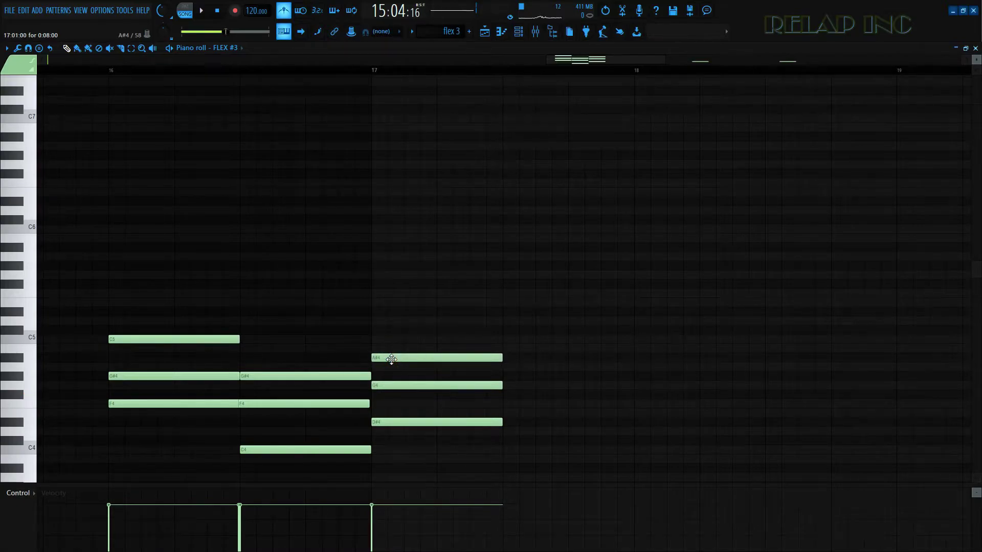
Step: Add a half-bar B3 note in the second half of bar 17
{"action": "mouse_move", "coordinate": [492, 468]}
{"action": "left_mouse_down"}
{"action": "mouse_move", "coordinate": [506, 474]}
{"action": "mouse_move", "coordinate": [503, 457]}
{"action": "mouse_move", "coordinate": [502, 471]}
{"action": "left_mouse_up"}
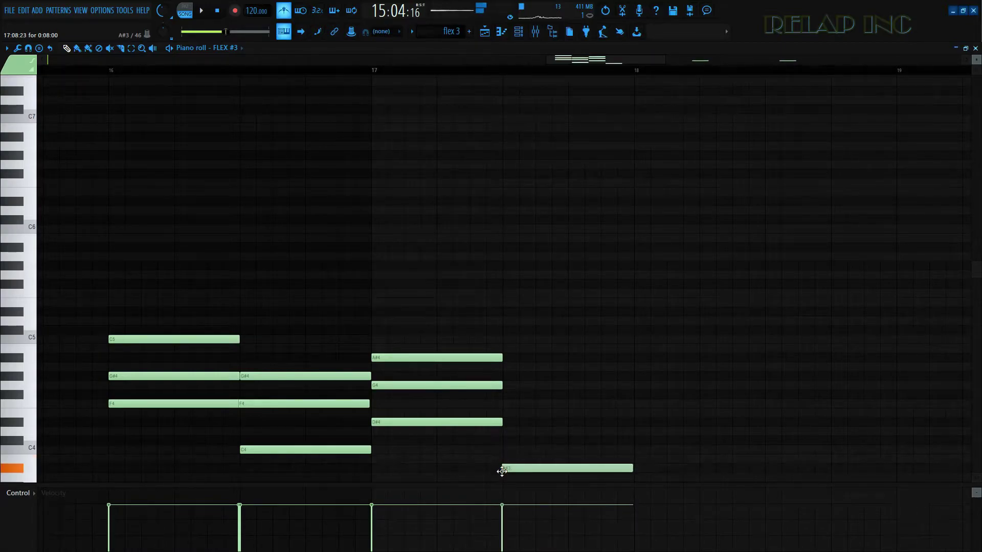
{"action": "scroll", "coordinate": [562, 467], "scroll_direction": "down", "scroll_amount": 2}
{"action": "scroll", "coordinate": [616, 476], "scroll_direction": "up", "scroll_amount": 2}
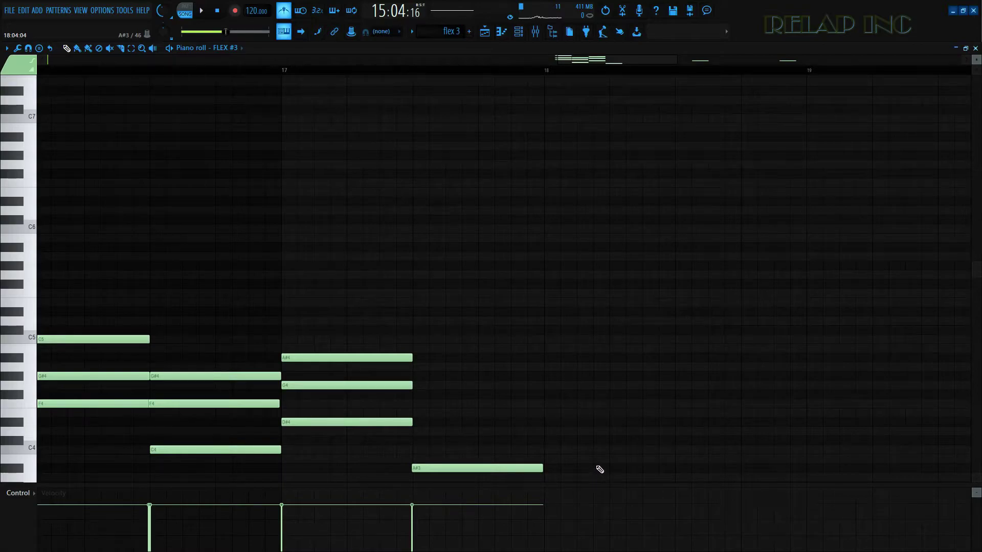
{"action": "left_click_drag", "start_coordinate": [487, 466], "coordinate": [492, 456]}
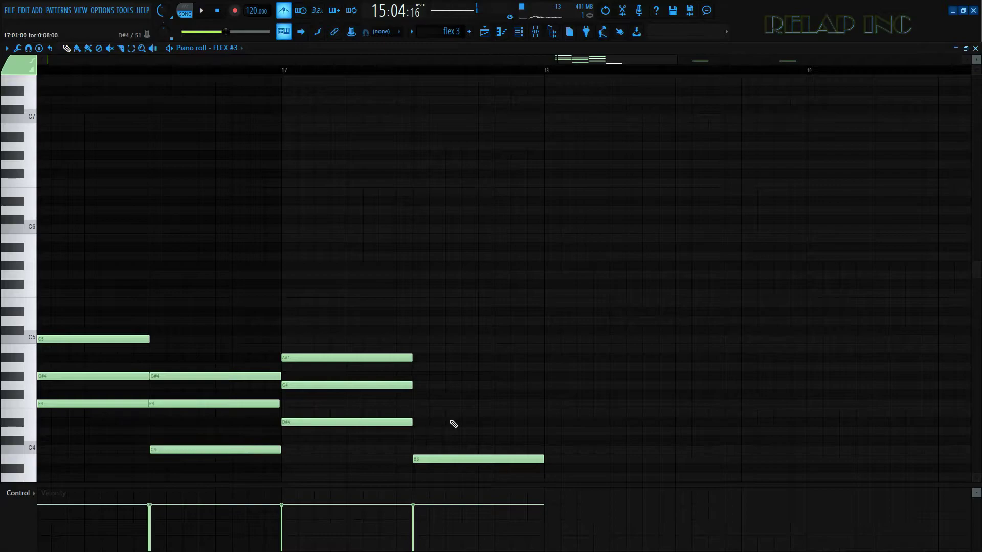
Step: Play back the chords and raise the single note in the second half of bar 17 to C4
{"action": "scroll", "coordinate": [445, 409], "scroll_direction": "down", "scroll_amount": 2}
{"action": "key", "text": "space"}
{"action": "scroll", "coordinate": [484, 410], "scroll_direction": "up", "scroll_amount": 2}
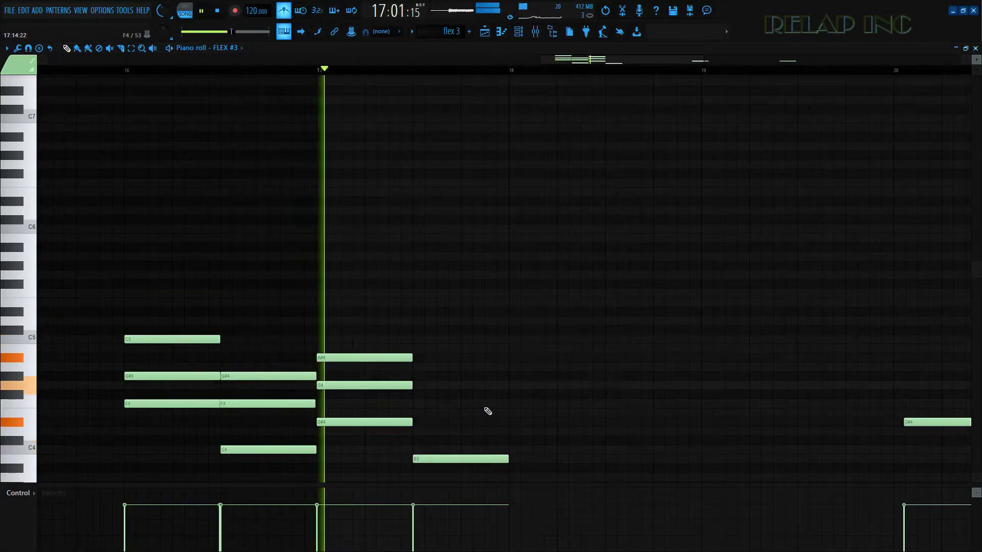
{"action": "key", "text": "space"}
{"action": "scroll", "coordinate": [281, 432], "scroll_direction": "up", "scroll_amount": 1}
{"action": "mouse_move", "coordinate": [465, 460]}
{"action": "left_mouse_down"}
{"action": "mouse_move", "coordinate": [465, 439]}
{"action": "mouse_move", "coordinate": [465, 452]}
{"action": "left_mouse_up"}
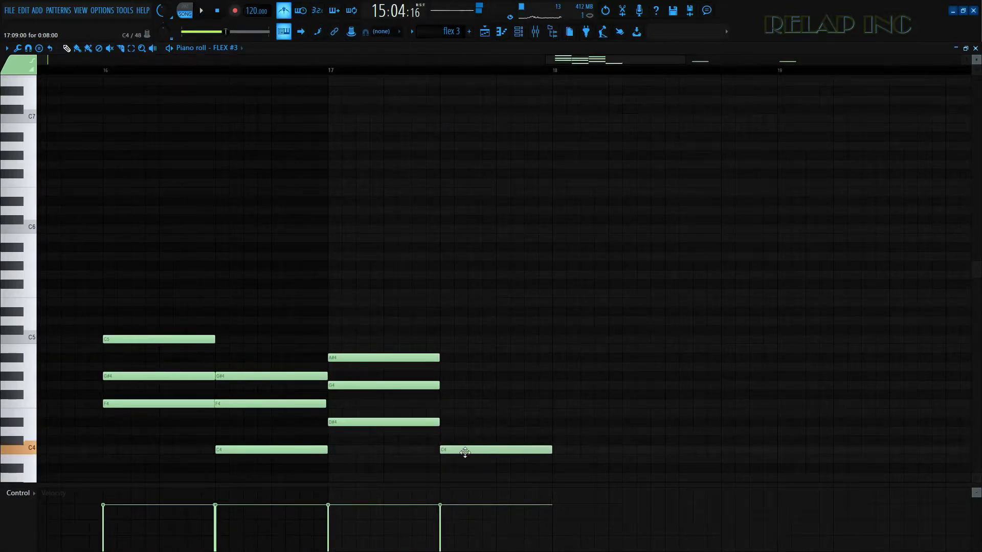
Step: Raise the lowest note in the second half of bar 16 to C#4 and play back the progression
{"action": "left_click_drag", "start_coordinate": [281, 450], "coordinate": [281, 438]}
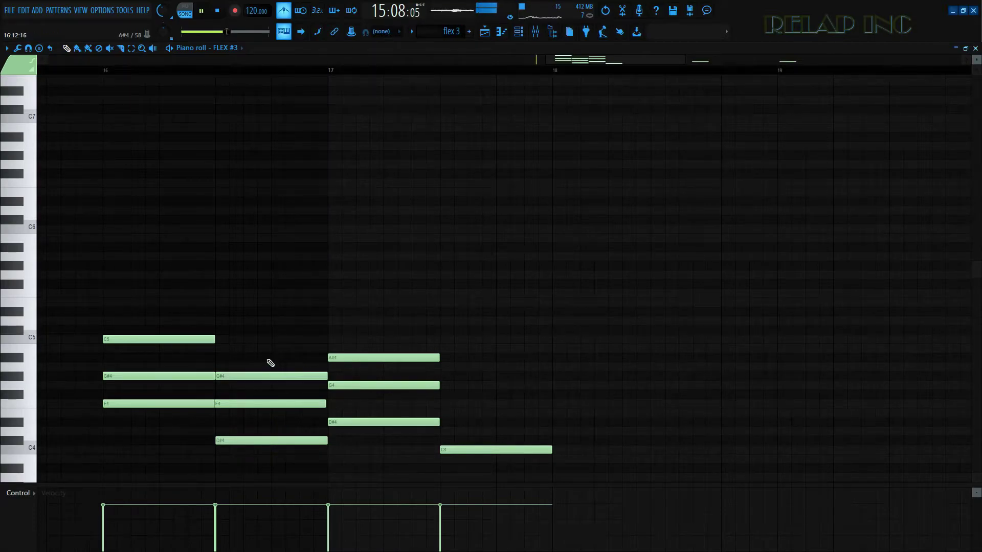
{"action": "scroll", "coordinate": [478, 384], "scroll_direction": "down", "scroll_amount": 2}
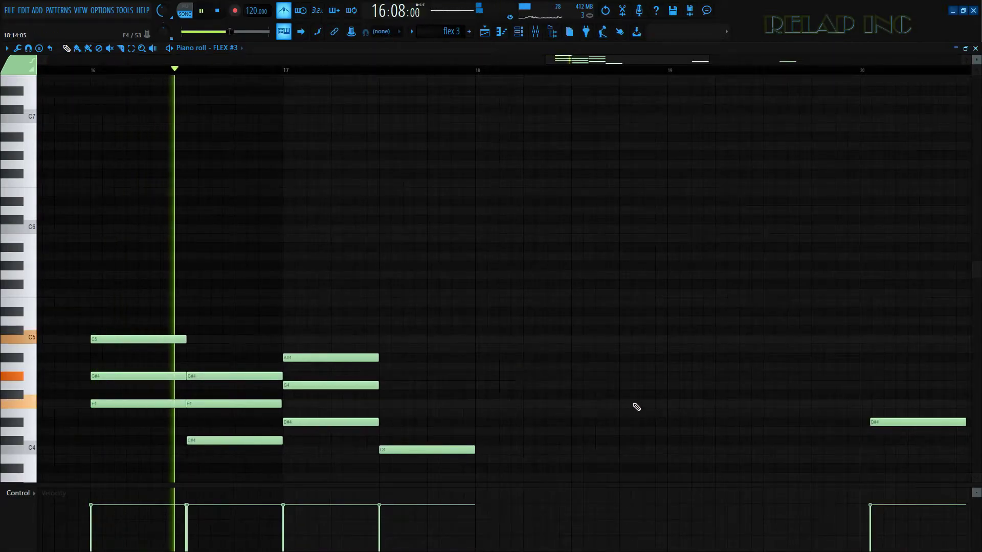
{"action": "scroll", "coordinate": [581, 410], "scroll_direction": "down", "scroll_amount": 1}
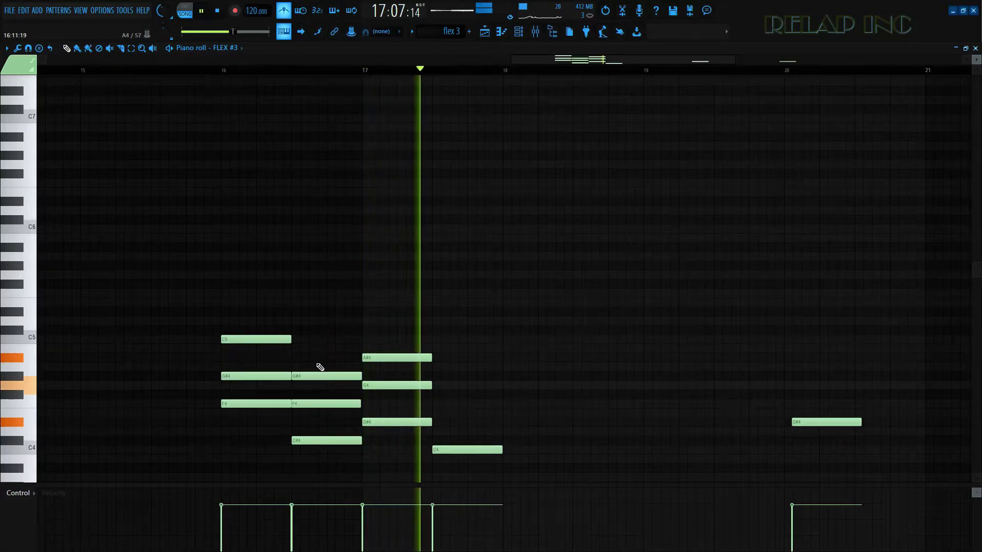
{"action": "key", "text": "space"}
Step: Select all the notes in bars 16 and 17, lower their velocity slightly, and play them back
{"action": "left_click_drag", "start_coordinate": [237, 308], "coordinate": [494, 451]}
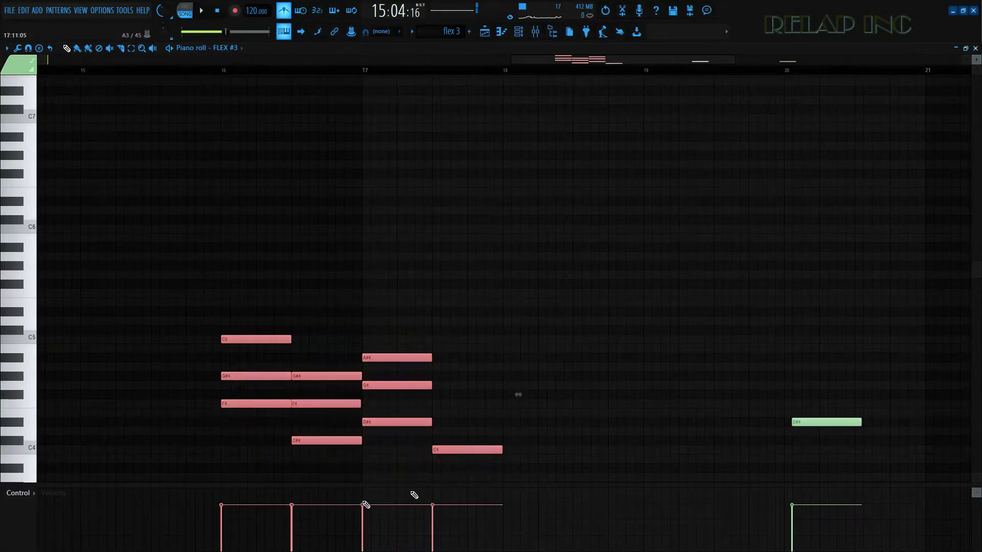
{"action": "left_click_drag", "start_coordinate": [233, 522], "coordinate": [418, 522]}
{"action": "key", "text": "space"}
{"action": "scroll", "coordinate": [432, 445], "scroll_direction": "up", "scroll_amount": 1}
{"action": "key", "text": "space"}
Step: Add half-bar E4 and G4 notes above the C4 in the second half of bar 17 and play back the progression
{"action": "right_click", "coordinate": [443, 453]}
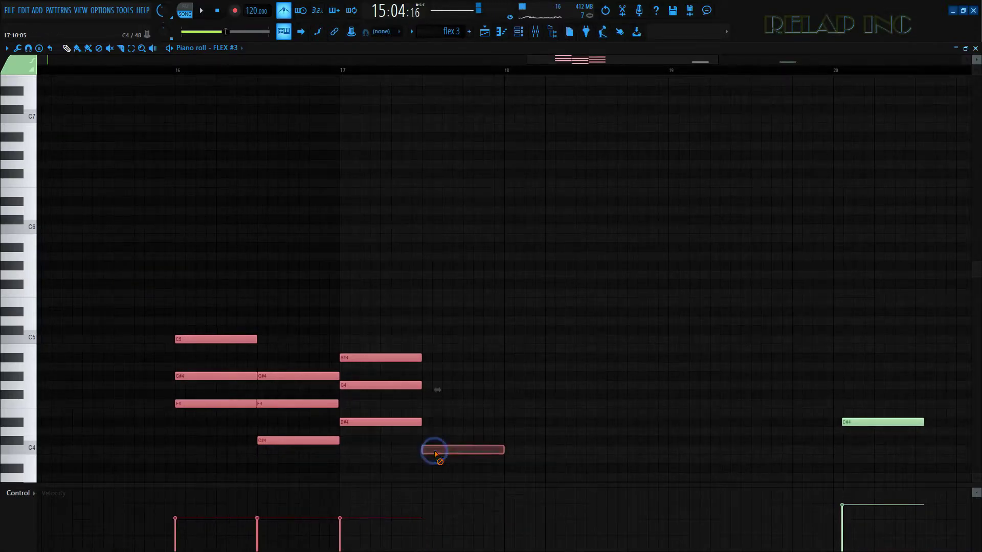
{"action": "left_click", "coordinate": [438, 452]}
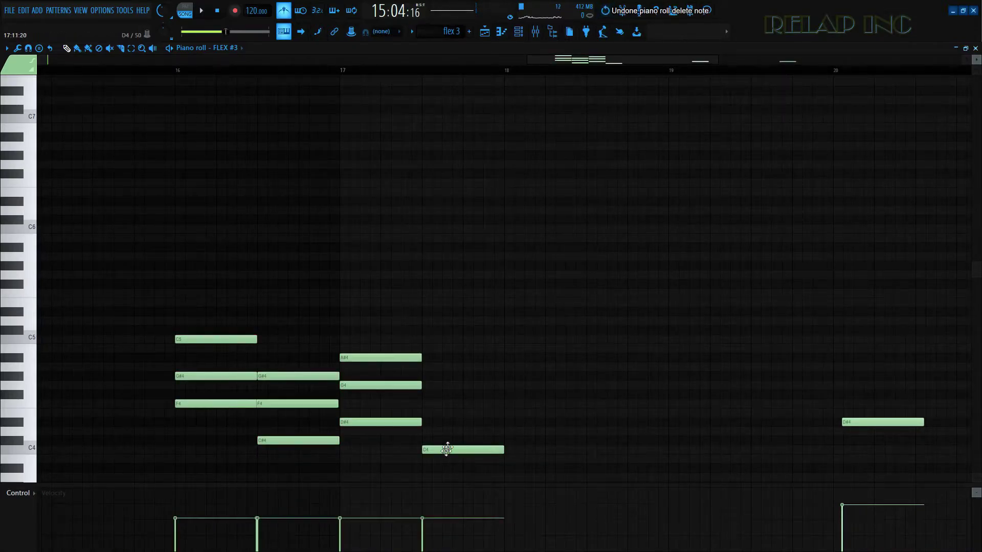
{"action": "left_click_drag", "start_coordinate": [433, 405], "coordinate": [422, 419]}
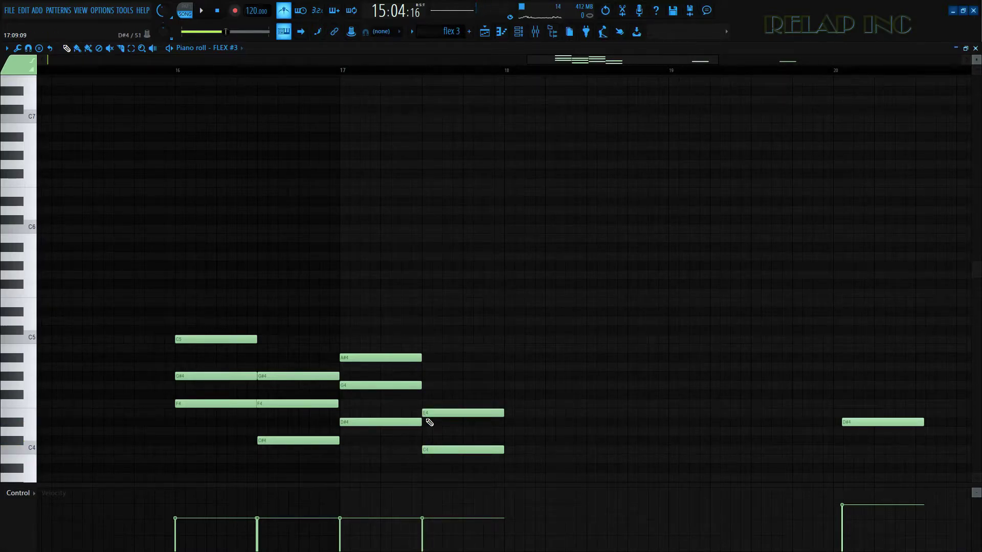
{"action": "left_click", "coordinate": [427, 385]}
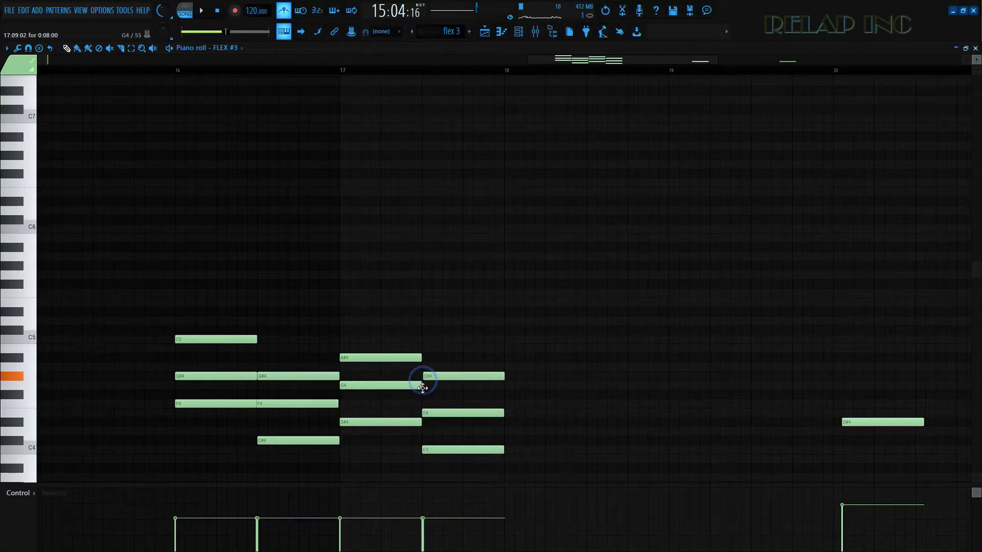
{"action": "left_click_drag", "start_coordinate": [422, 399], "coordinate": [423, 396]}
{"action": "scroll", "coordinate": [421, 372], "scroll_direction": "down", "scroll_amount": 2}
{"action": "scroll", "coordinate": [414, 368], "scroll_direction": "up", "scroll_amount": 3}
{"action": "key", "text": "space"}
{"action": "scroll", "coordinate": [445, 394], "scroll_direction": "down", "scroll_amount": 2}
{"action": "scroll", "coordinate": [445, 395], "scroll_direction": "up", "scroll_amount": 1}
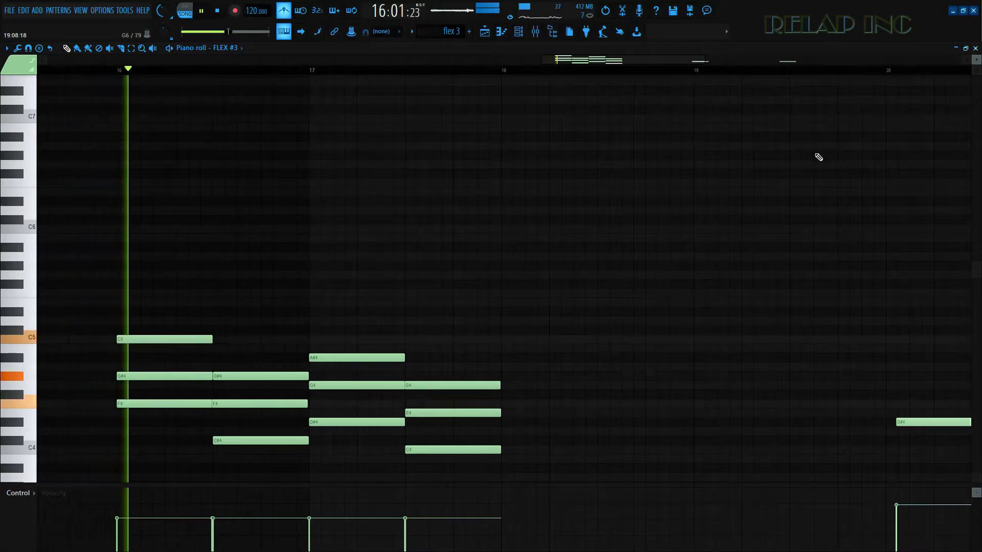
Step: Close the FLEX #3 piano roll, stop playback, and open the flex2\ pattern's notes from the playlist
{"action": "left_click", "coordinate": [976, 49]}
{"action": "key", "text": "space"}
{"action": "left_click", "coordinate": [118, 134]}
{"action": "double_click", "coordinate": [148, 136]}
Step: Select the FLEX #2 melody notes from bar 17 onward and shift them to start at the middle of bar 18
{"action": "scroll", "coordinate": [274, 336], "scroll_direction": "down", "scroll_amount": 2}
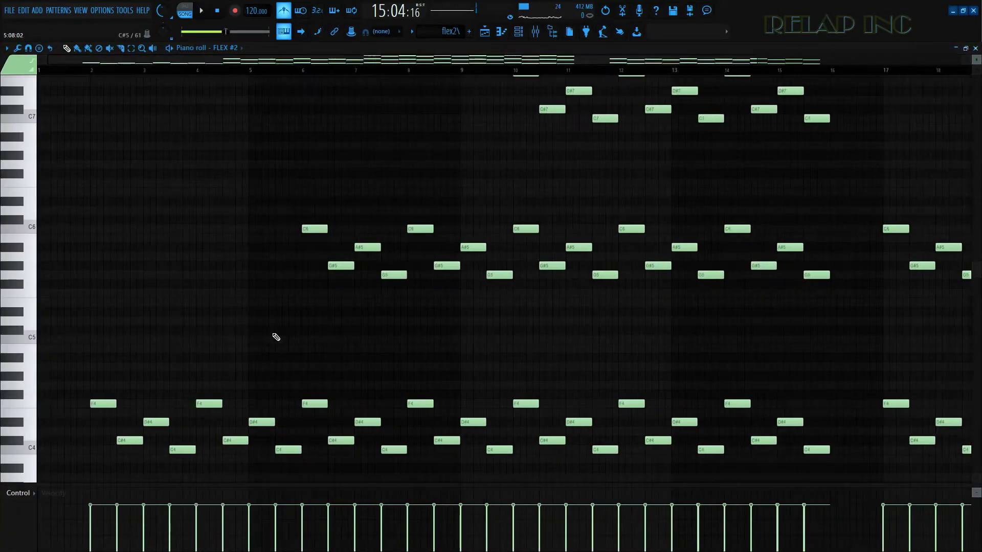
{"action": "scroll", "coordinate": [533, 228], "scroll_direction": "up", "scroll_amount": 1}
{"action": "scroll", "coordinate": [452, 147], "scroll_direction": "up", "scroll_amount": 1}
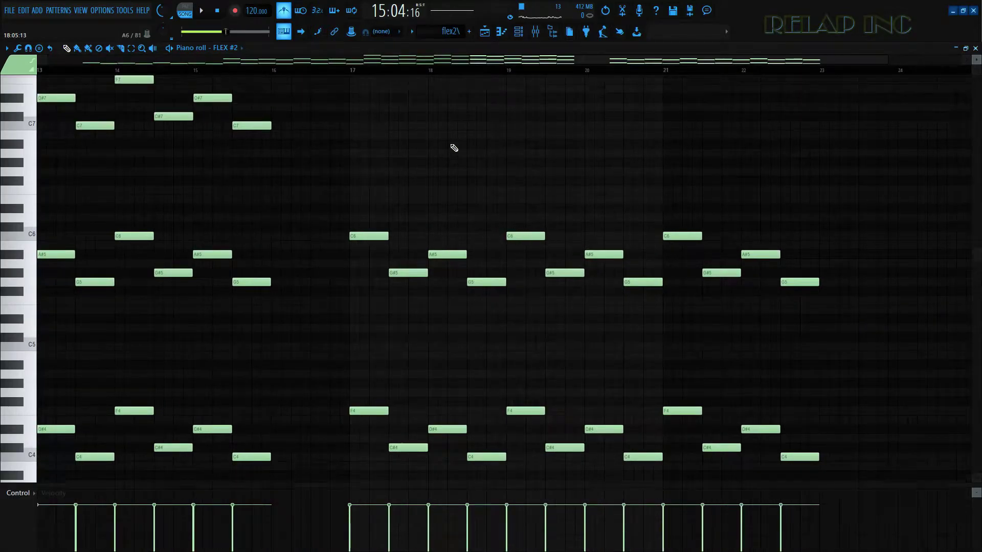
{"action": "scroll", "coordinate": [333, 199], "scroll_direction": "down", "scroll_amount": 3}
{"action": "scroll", "coordinate": [333, 199], "scroll_direction": "down", "scroll_amount": 2}
{"action": "left_click_drag", "start_coordinate": [347, 132], "coordinate": [859, 458]}
{"action": "key", "text": "space"}
{"action": "left_click_drag", "start_coordinate": [373, 321], "coordinate": [477, 318]}
{"action": "scroll", "coordinate": [437, 214], "scroll_direction": "up", "scroll_amount": 2}
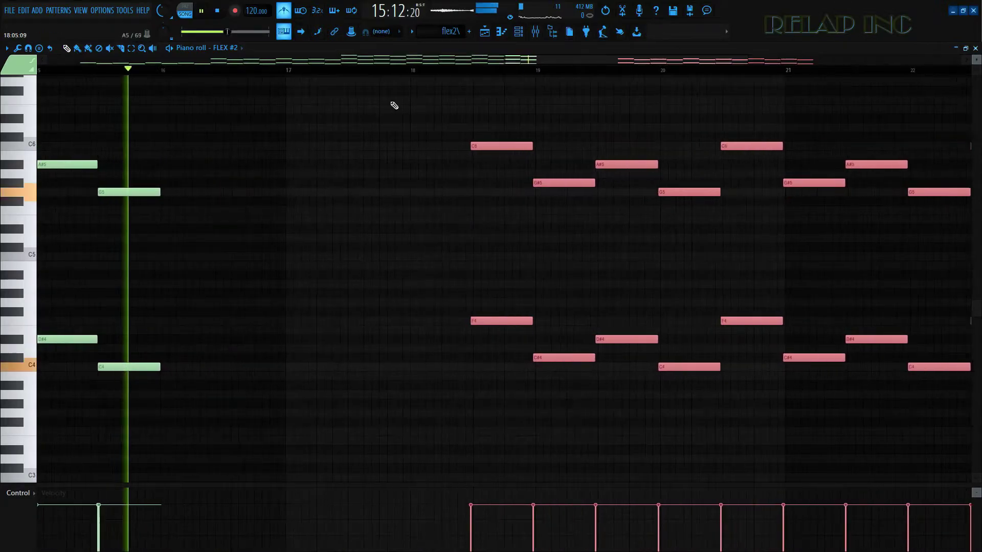
Step: Play from bar 17 and move the selected FLEX #2 notes back to start at bar 18
{"action": "left_click", "coordinate": [278, 71]}
{"action": "scroll", "coordinate": [492, 281], "scroll_direction": "down", "scroll_amount": 1}
{"action": "scroll", "coordinate": [487, 276], "scroll_direction": "up", "scroll_amount": 2}
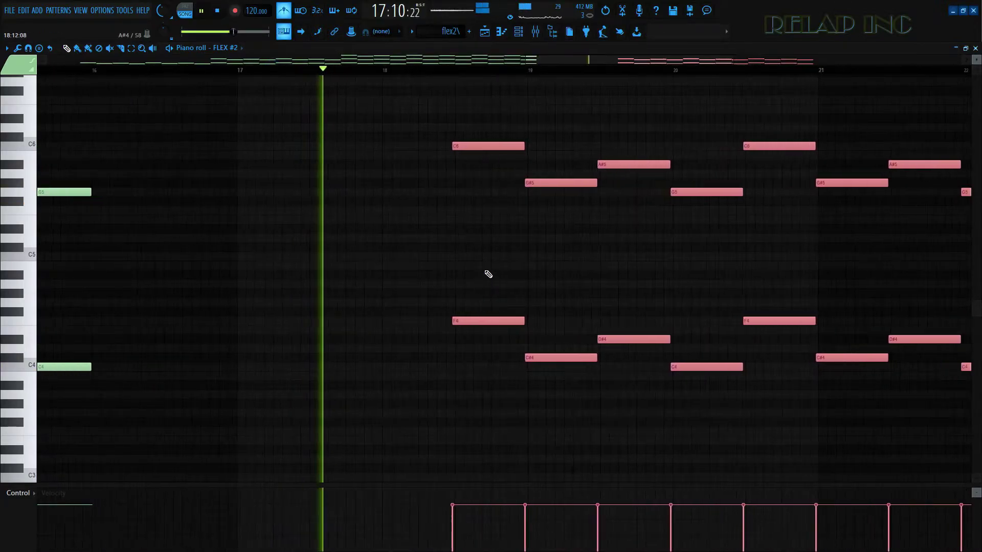
{"action": "left_click_drag", "start_coordinate": [463, 147], "coordinate": [394, 153]}
{"action": "scroll", "coordinate": [414, 206], "scroll_direction": "up", "scroll_amount": 4}
{"action": "key", "text": "space"}
{"action": "scroll", "coordinate": [508, 257], "scroll_direction": "down", "scroll_amount": 3}
{"action": "scroll", "coordinate": [507, 256], "scroll_direction": "down", "scroll_amount": 5}
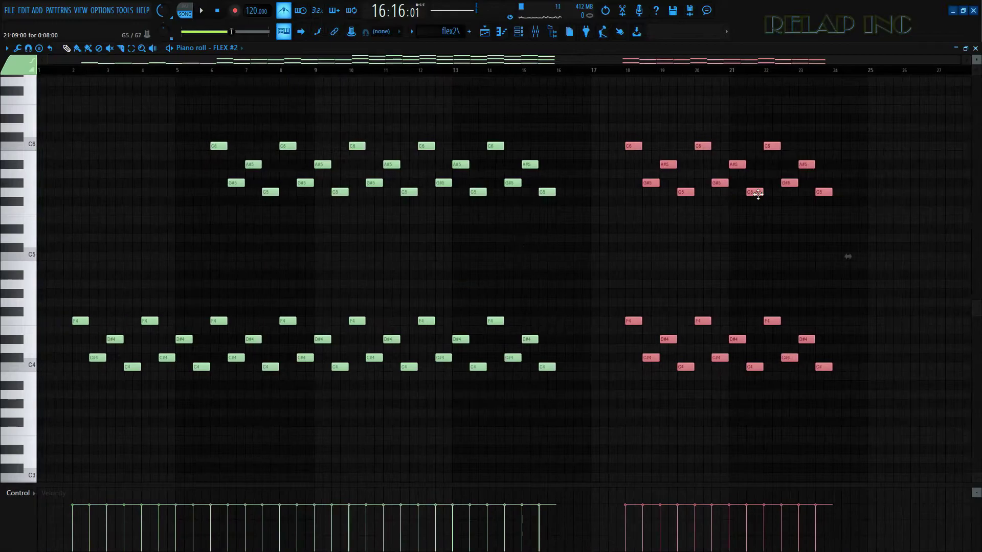
Step: Close the FLEX #2 piano roll and play the arrangement in the playlist around bars 16 and 17
{"action": "left_click", "coordinate": [975, 48]}
{"action": "key", "text": "space"}
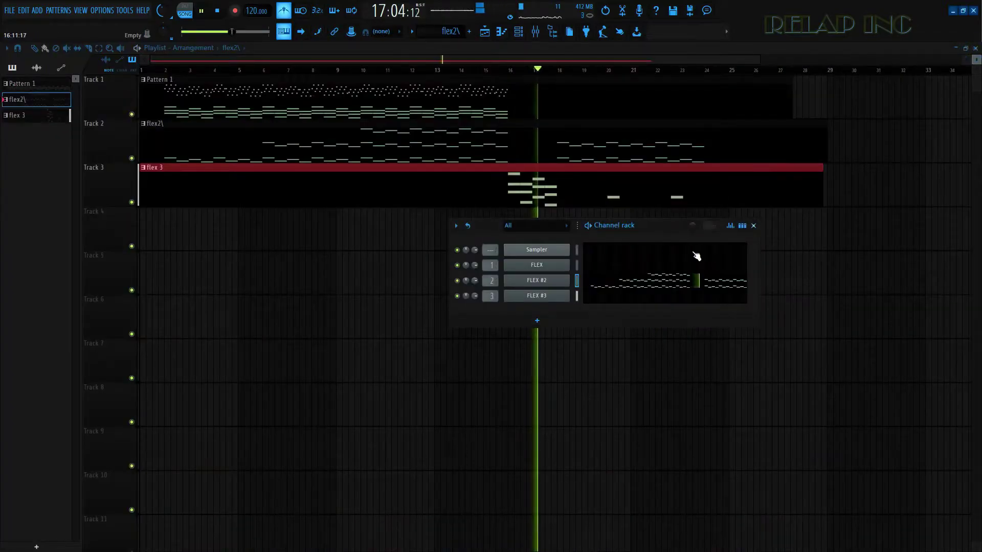
{"action": "key", "text": "space"}
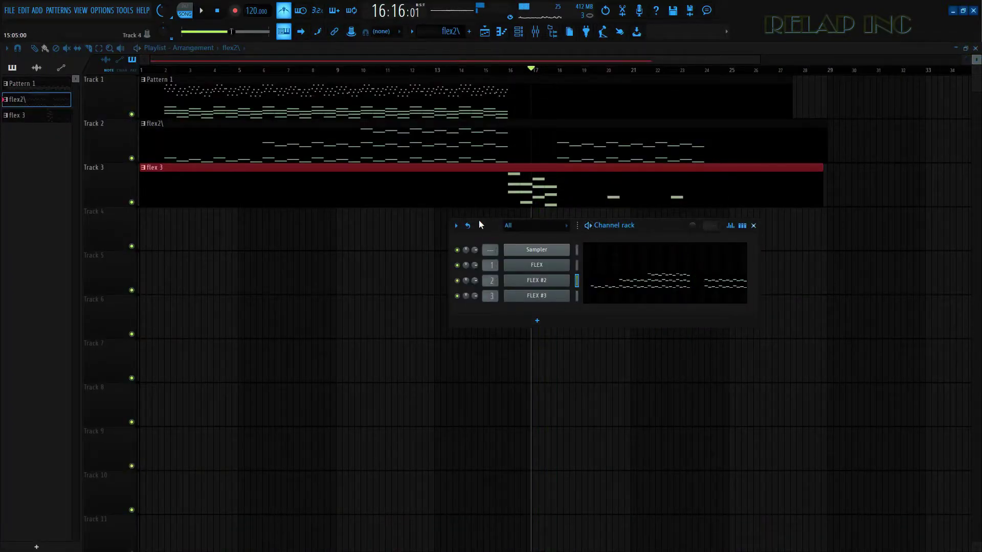
Step: Open the FLEX #3 piano roll and play its chords from just before bar 16
{"action": "key", "text": "F7"}
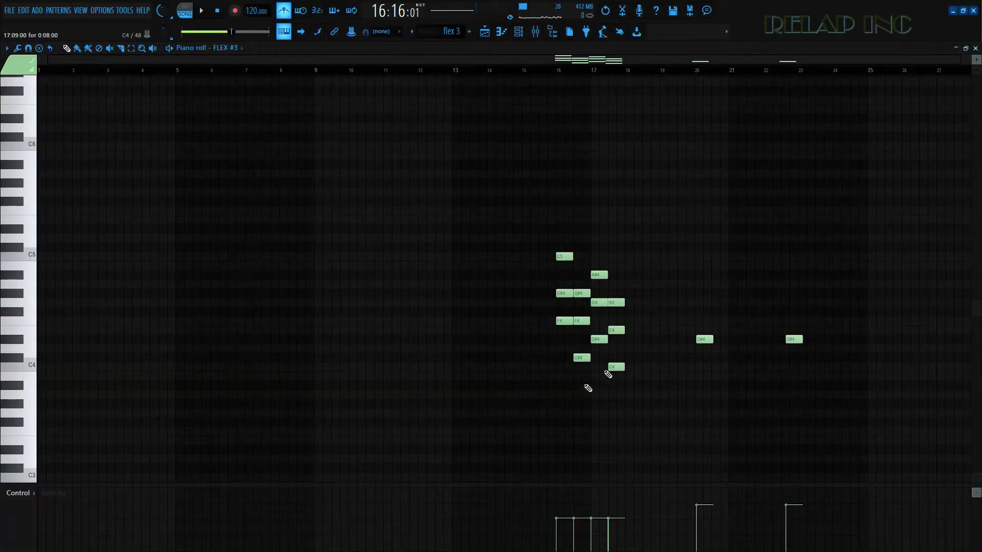
{"action": "scroll", "coordinate": [824, 386], "scroll_direction": "up", "scroll_amount": 5}
{"action": "key", "text": "space"}
{"action": "scroll", "coordinate": [294, 301], "scroll_direction": "up", "scroll_amount": 3}
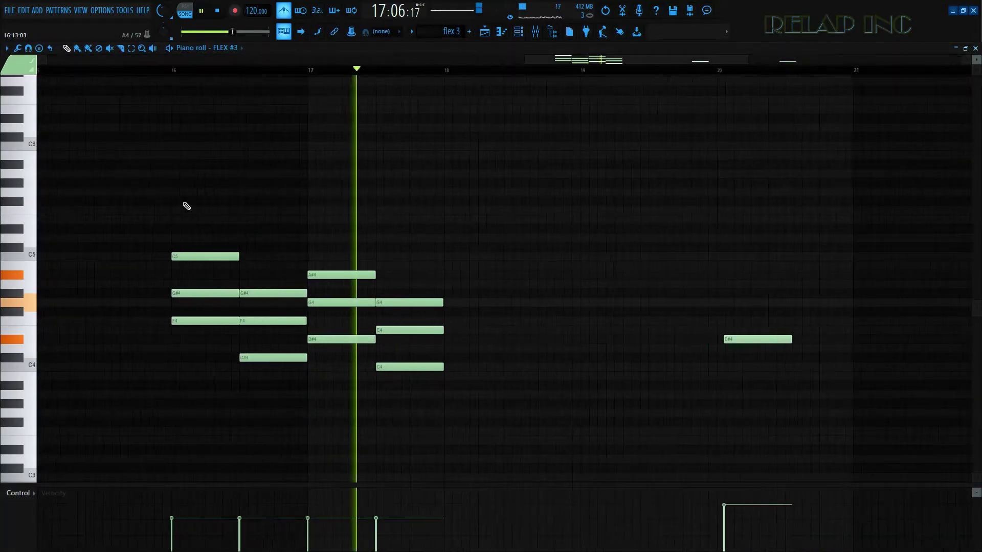
{"action": "left_click", "coordinate": [125, 74]}
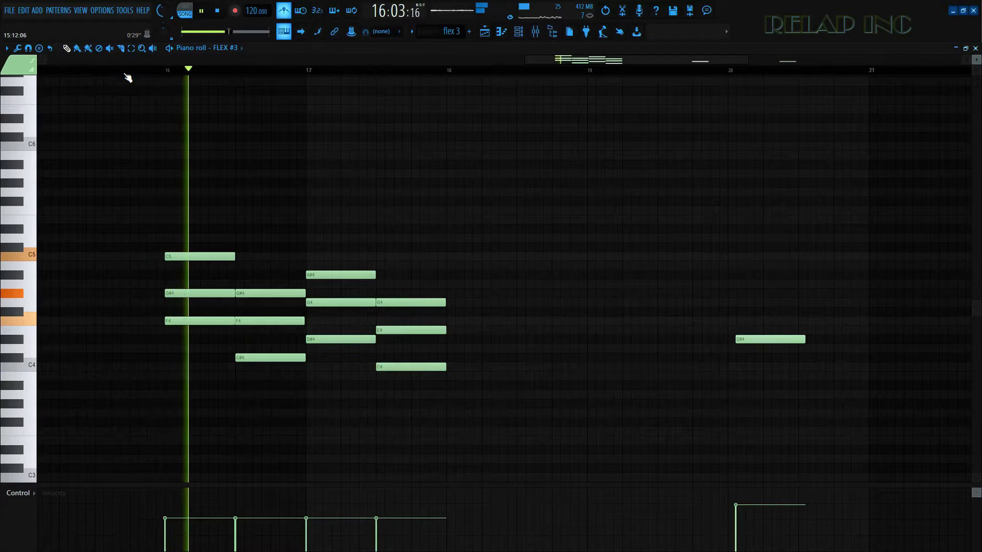
{"action": "key", "text": "space"}
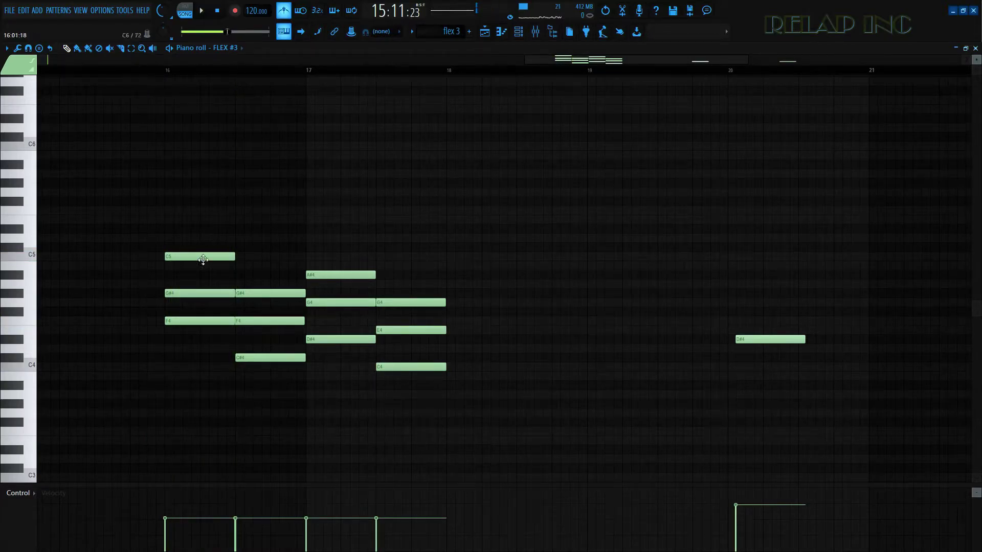
Step: Add a C6 note at the start of bar 16 above the chord and shorten it to about 2 steps
{"action": "scroll", "coordinate": [203, 224], "scroll_direction": "up", "scroll_amount": 1}
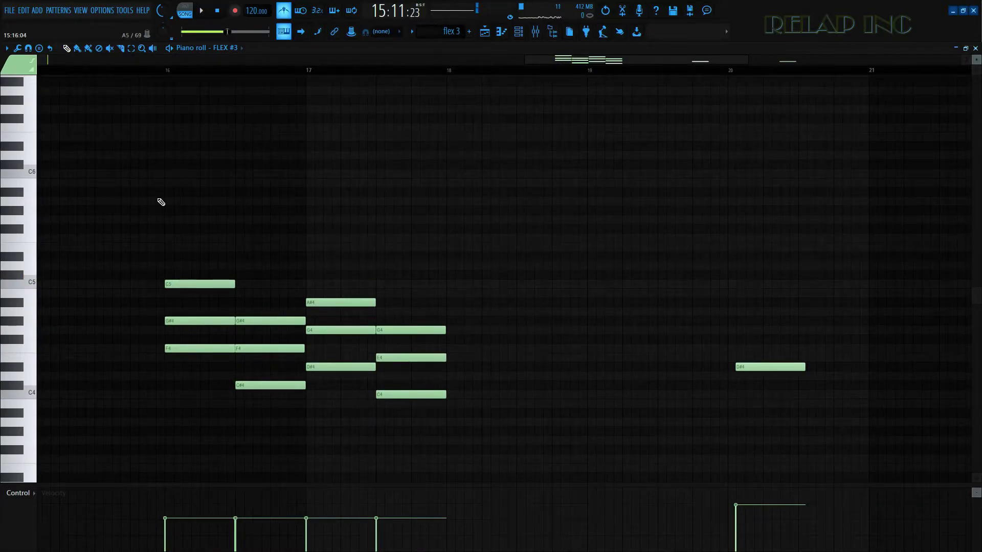
{"action": "left_click", "coordinate": [163, 173]}
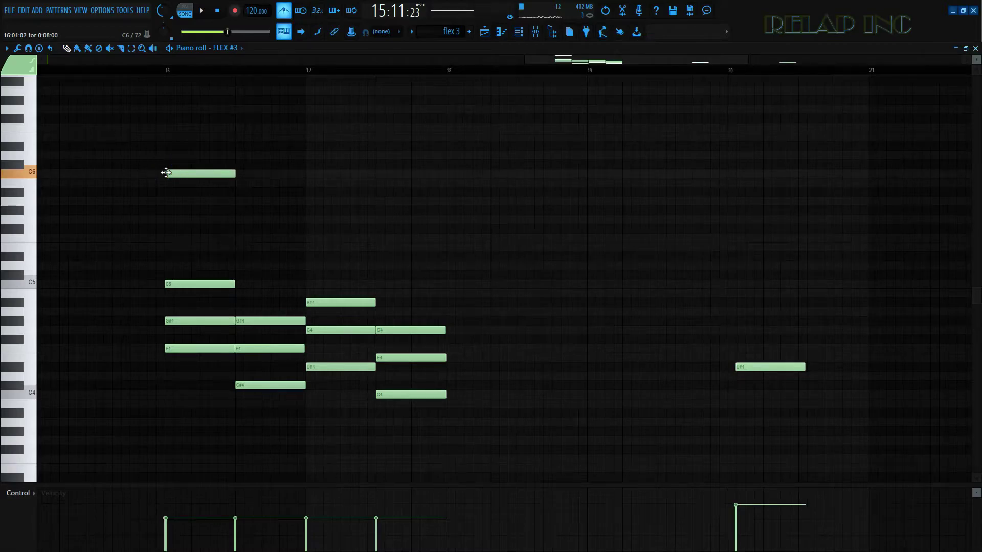
{"action": "mouse_move", "coordinate": [166, 178]}
{"action": "left_mouse_down"}
{"action": "mouse_move", "coordinate": [164, 165]}
{"action": "mouse_move", "coordinate": [166, 175]}
{"action": "left_mouse_up"}
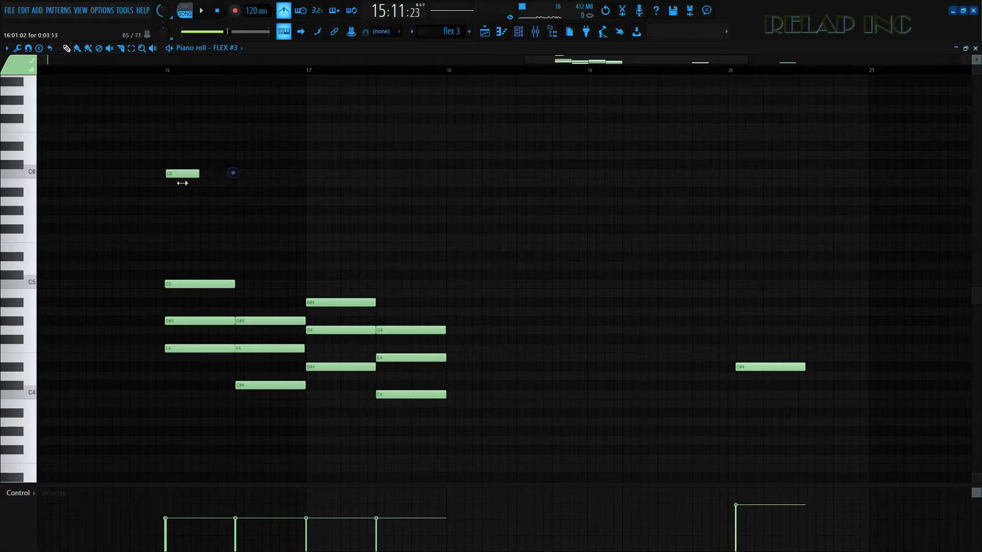
{"action": "scroll", "coordinate": [152, 210], "scroll_direction": "up", "scroll_amount": 4}
{"action": "left_click", "coordinate": [174, 174]}
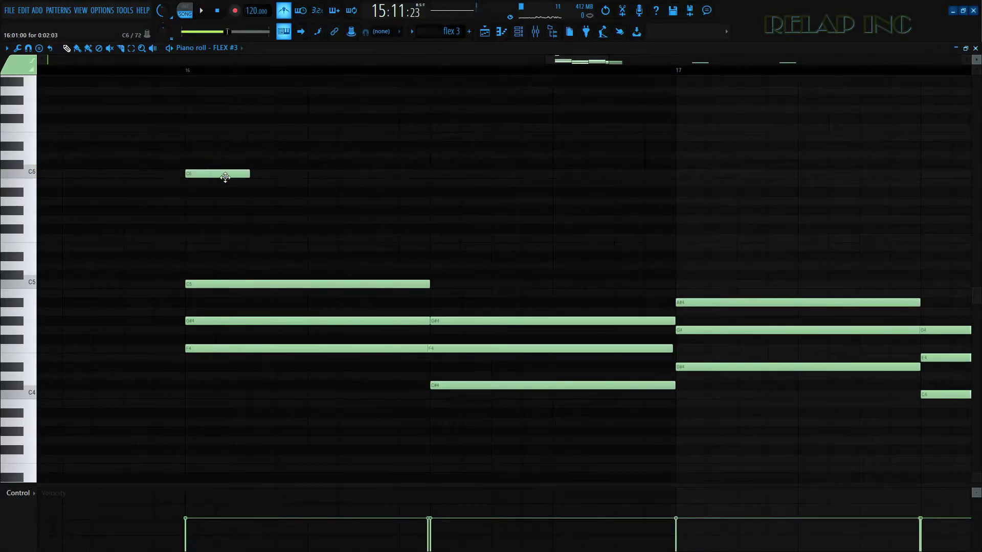
Step: Try a short G#5 note between steps 3 and 4 of bar 16, following the C6, and play the passage
{"action": "scroll", "coordinate": [202, 183], "scroll_direction": "down", "scroll_amount": 4}
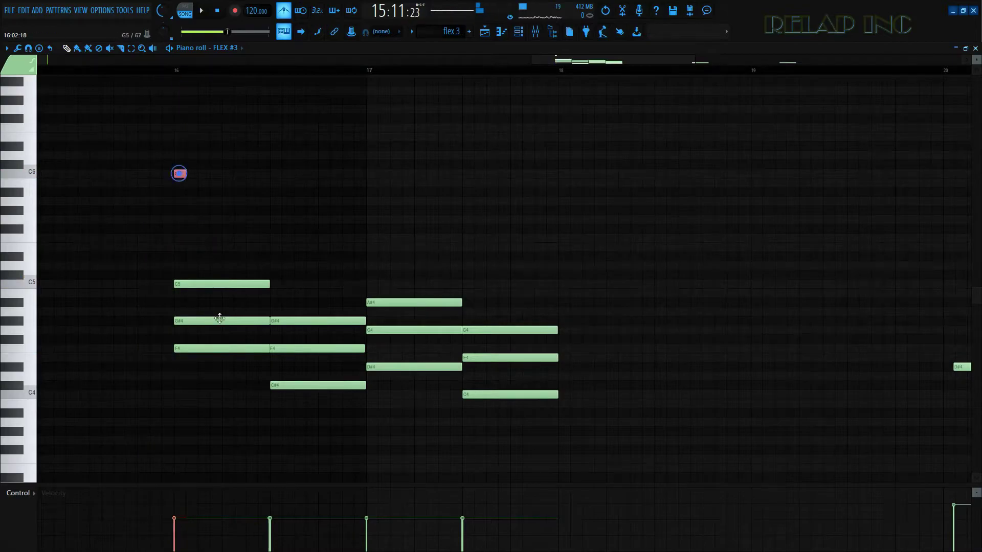
{"action": "scroll", "coordinate": [228, 300], "scroll_direction": "down", "scroll_amount": 1}
{"action": "scroll", "coordinate": [217, 229], "scroll_direction": "up", "scroll_amount": 4}
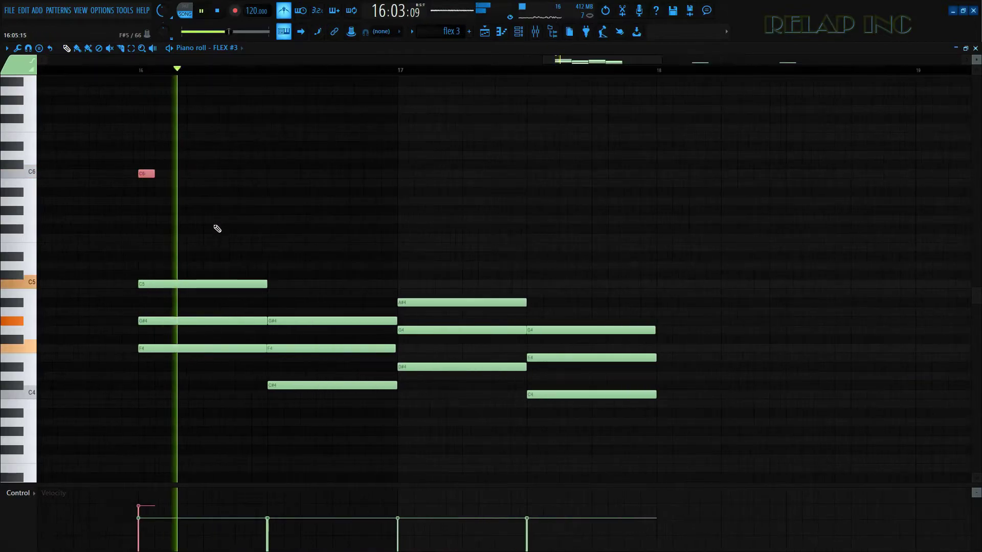
{"action": "left_click_drag", "start_coordinate": [189, 217], "coordinate": [178, 205]}
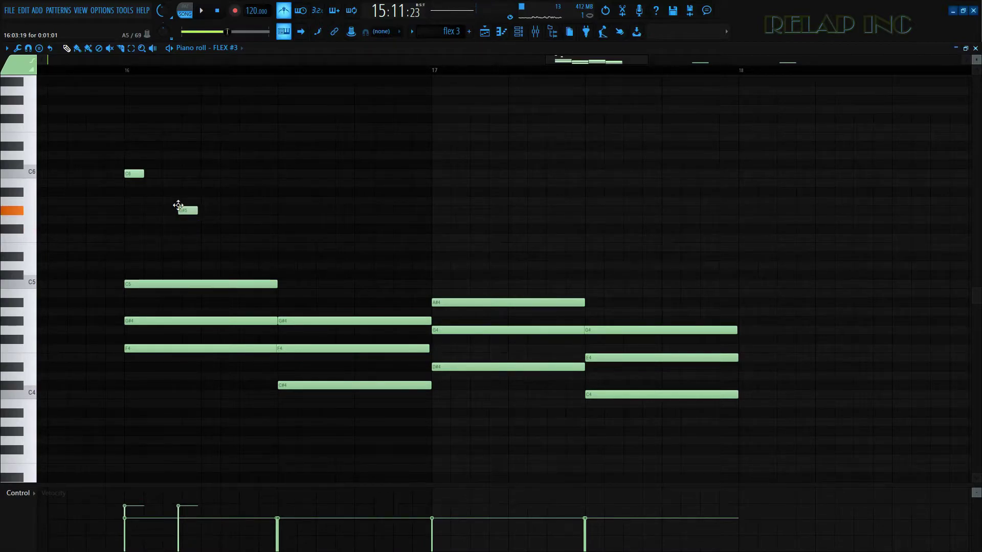
{"action": "mouse_move", "coordinate": [178, 205]}
{"action": "left_mouse_down"}
{"action": "mouse_move", "coordinate": [164, 200]}
{"action": "mouse_move", "coordinate": [170, 218]}
{"action": "mouse_move", "coordinate": [176, 206]}
{"action": "left_mouse_up"}
{"action": "key", "text": "space"}
{"action": "scroll", "coordinate": [154, 234], "scroll_direction": "down", "scroll_amount": 1}
{"action": "scroll", "coordinate": [145, 219], "scroll_direction": "up", "scroll_amount": 1}
{"action": "key", "text": "space"}
{"action": "scroll", "coordinate": [177, 237], "scroll_direction": "down", "scroll_amount": 1}
{"action": "scroll", "coordinate": [169, 237], "scroll_direction": "down", "scroll_amount": 2}
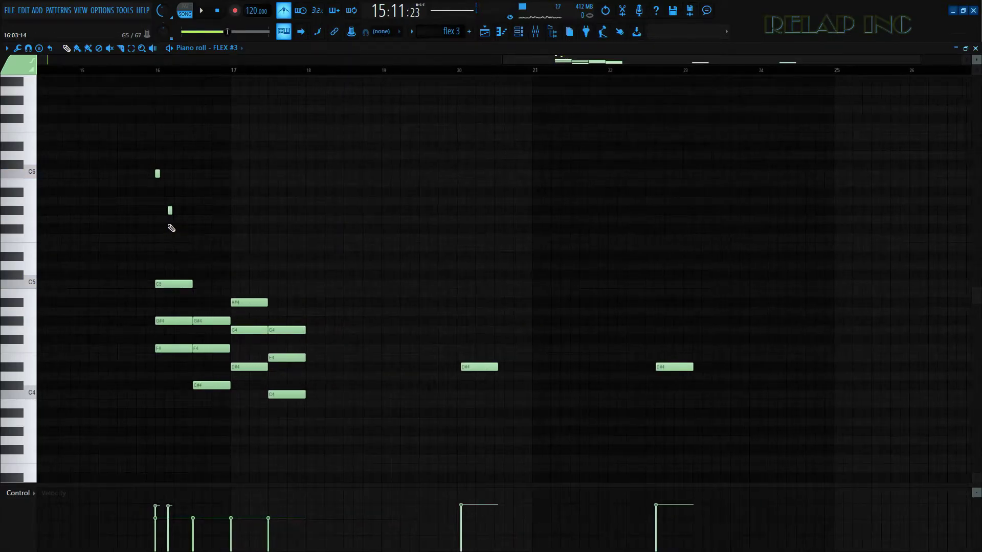
Step: Replace the opening melody notes with short G#5 and F5 notes at steps 1 and 3 of bar 16, deleting the C6 and earlier G#5
{"action": "scroll", "coordinate": [175, 212], "scroll_direction": "up", "scroll_amount": 3}
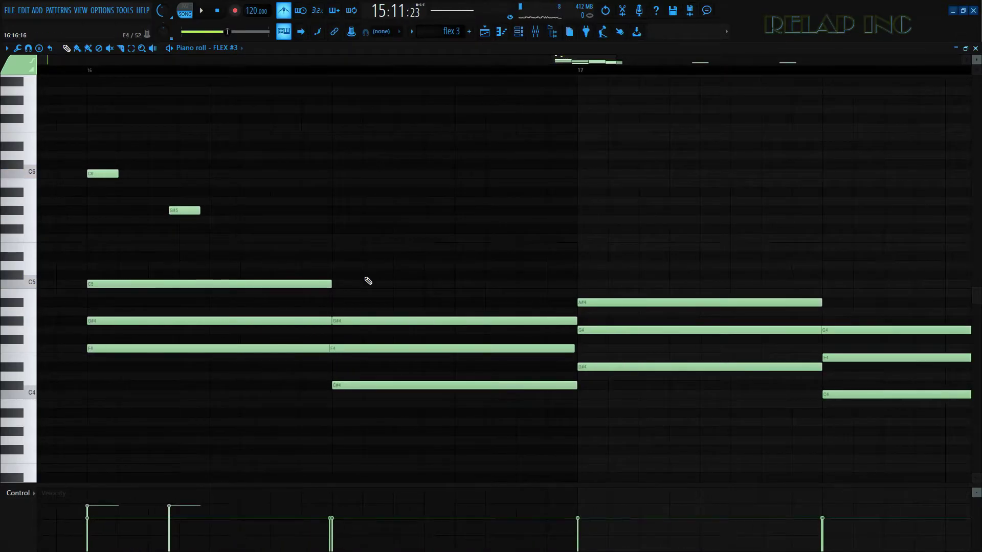
{"action": "scroll", "coordinate": [90, 192], "scroll_direction": "up", "scroll_amount": 2}
{"action": "mouse_move", "coordinate": [84, 250]}
{"action": "left_mouse_down"}
{"action": "mouse_move", "coordinate": [89, 271]}
{"action": "mouse_move", "coordinate": [87, 260]}
{"action": "left_mouse_up"}
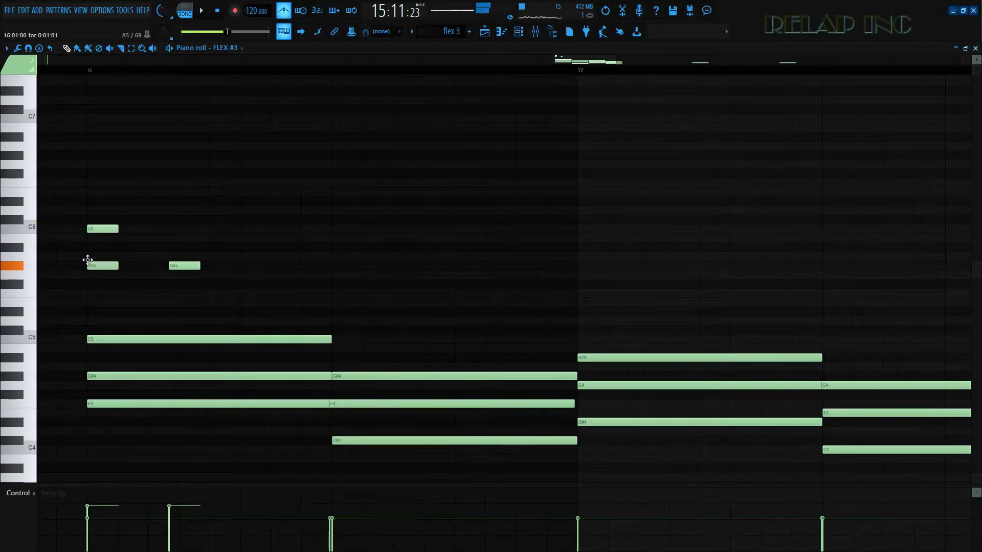
{"action": "scroll", "coordinate": [91, 264], "scroll_direction": "up", "scroll_amount": 2}
{"action": "mouse_move", "coordinate": [155, 294]}
{"action": "left_mouse_down"}
{"action": "mouse_move", "coordinate": [247, 302]}
{"action": "mouse_move", "coordinate": [198, 302]}
{"action": "left_mouse_up"}
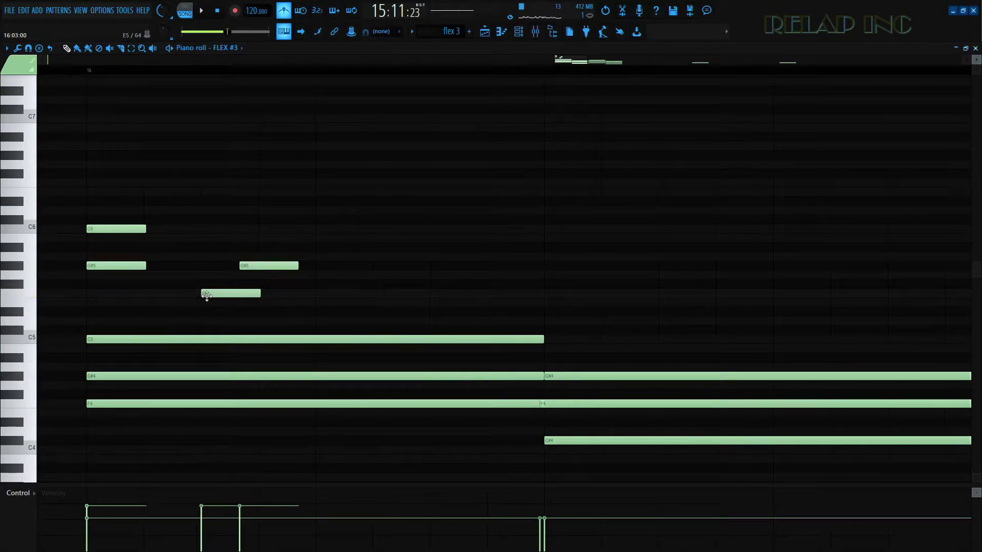
{"action": "right_click", "coordinate": [257, 270]}
{"action": "scroll", "coordinate": [309, 240], "scroll_direction": "down", "scroll_amount": 3}
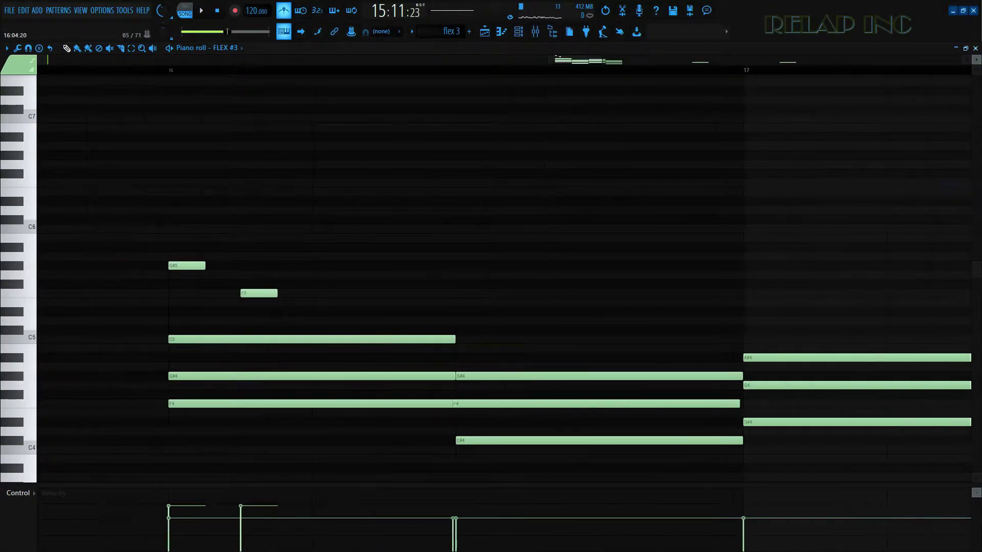
Step: Add a short F6 note at step 5 of bar 16, removing the misplaced note beside it
{"action": "scroll", "coordinate": [254, 271], "scroll_direction": "up", "scroll_amount": 2}
{"action": "scroll", "coordinate": [309, 273], "scroll_direction": "up", "scroll_amount": 2}
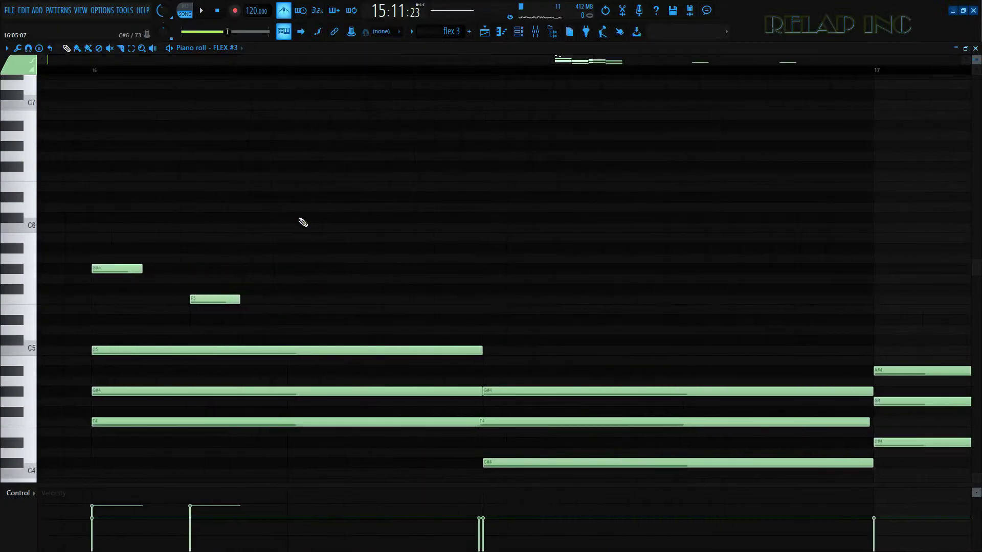
{"action": "left_click", "coordinate": [291, 206]}
{"action": "right_click", "coordinate": [312, 211]}
{"action": "left_click_drag", "start_coordinate": [333, 167], "coordinate": [288, 190]}
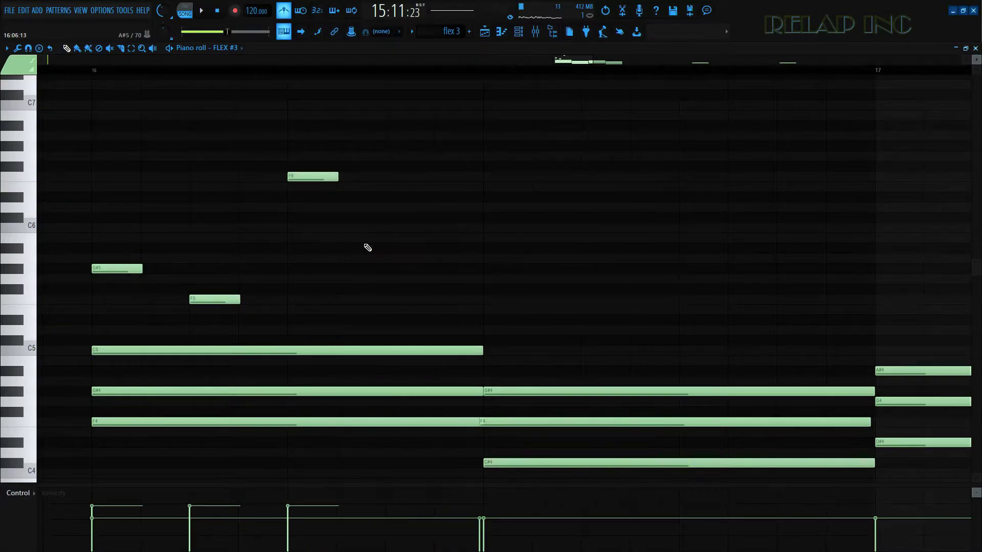
Step: Add a short C6 note and position it at step 7 of bar 16
{"action": "left_click", "coordinate": [374, 239]}
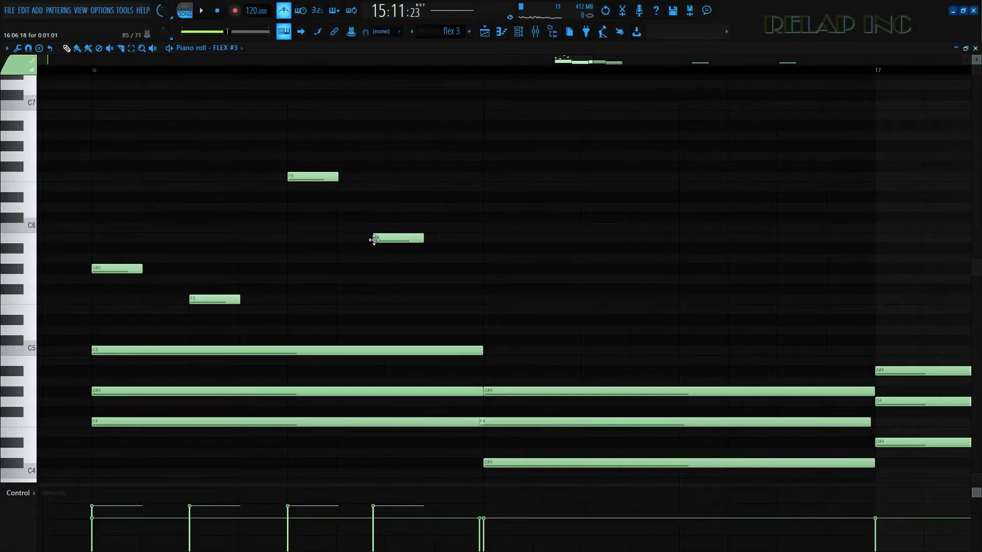
{"action": "left_click_drag", "start_coordinate": [374, 240], "coordinate": [348, 226]}
{"action": "key", "text": "space"}
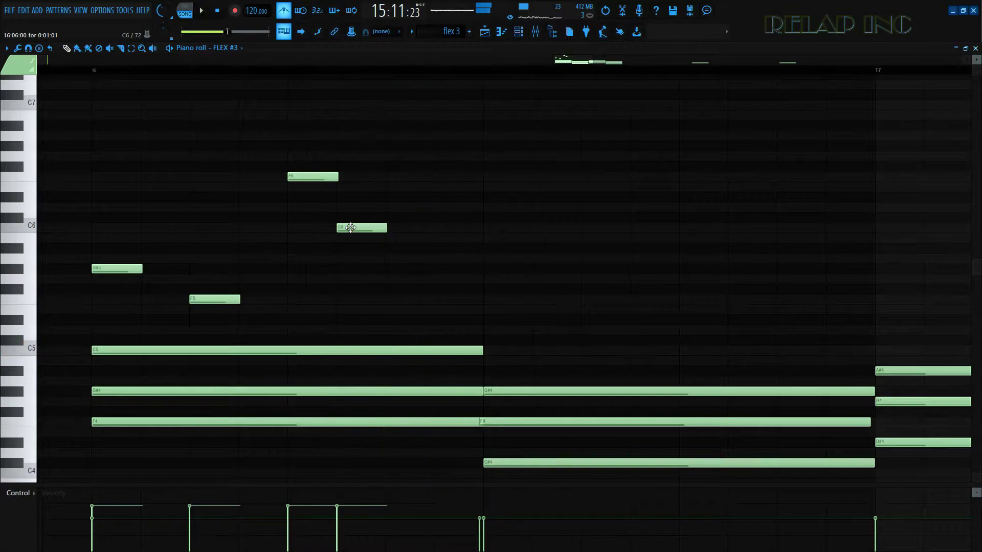
{"action": "scroll", "coordinate": [373, 226], "scroll_direction": "up", "scroll_amount": 2}
{"action": "left_click_drag", "start_coordinate": [381, 227], "coordinate": [464, 234]}
Step: Play the four-note melody over the chords repeatedly from just before bar 16
{"action": "key", "text": "space"}
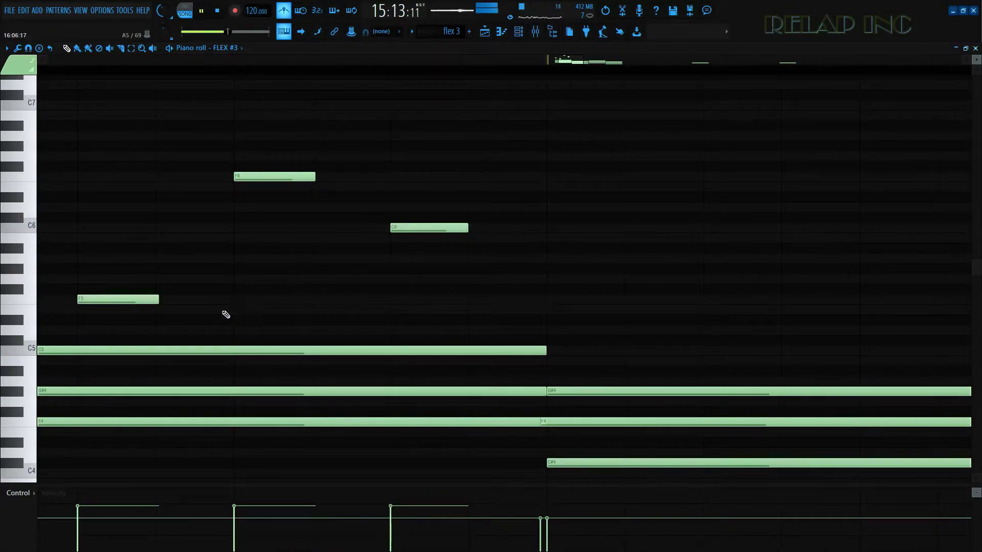
{"action": "scroll", "coordinate": [250, 332], "scroll_direction": "down", "scroll_amount": 5}
{"action": "scroll", "coordinate": [277, 304], "scroll_direction": "up", "scroll_amount": 2}
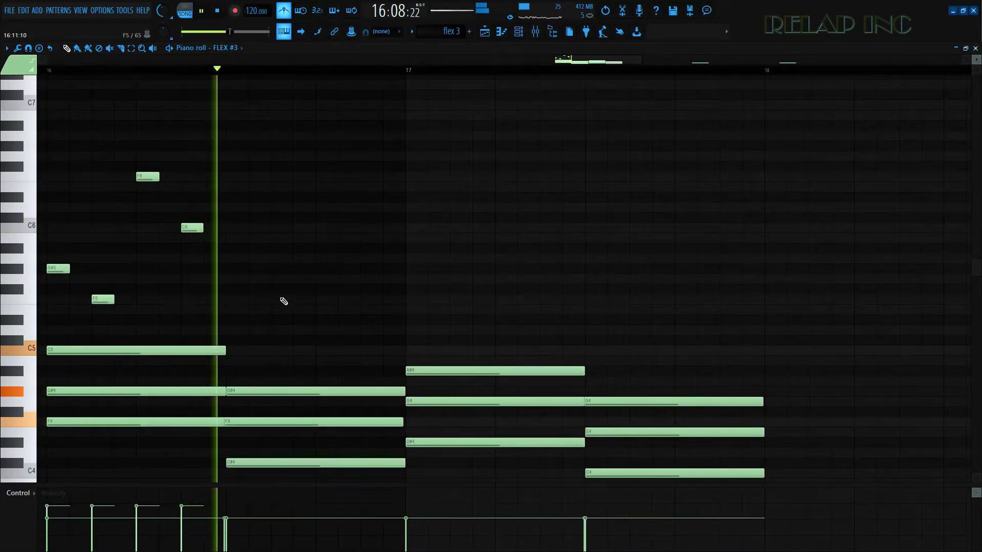
{"action": "scroll", "coordinate": [272, 314], "scroll_direction": "down", "scroll_amount": 2}
{"action": "scroll", "coordinate": [272, 314], "scroll_direction": "up", "scroll_amount": 2}
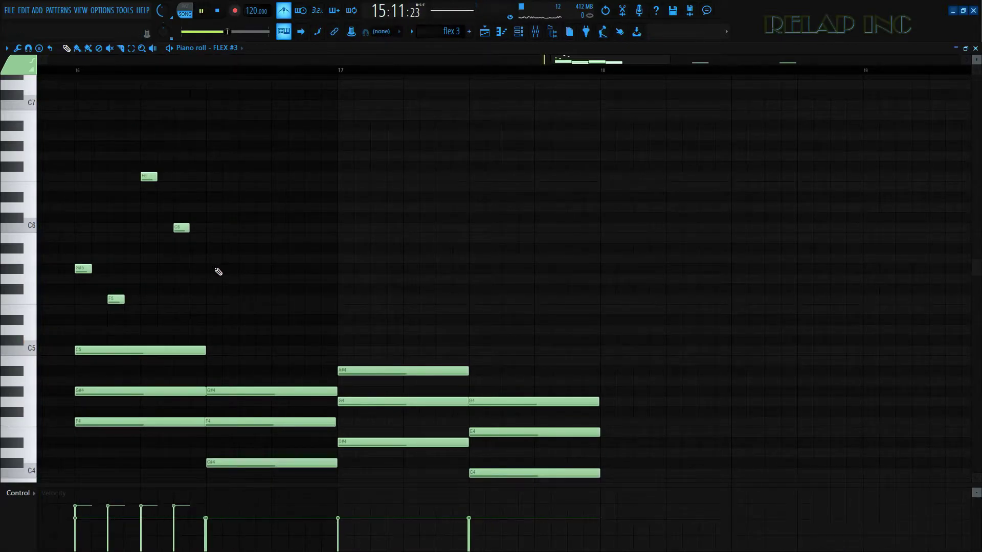
{"action": "key", "text": "space"}
{"action": "key", "text": "space"}
{"action": "key", "text": "space"}
{"action": "key", "text": "space"}
{"action": "key", "text": "space"}
{"action": "key", "text": "space"}
Step: Audition individual melody notes in bar 16 and the G#4 of the second chord
{"action": "left_click", "coordinate": [83, 268]}
{"action": "left_click", "coordinate": [77, 267]}
{"action": "left_click", "coordinate": [109, 298]}
{"action": "left_click", "coordinate": [179, 227]}
{"action": "left_click", "coordinate": [231, 389]}
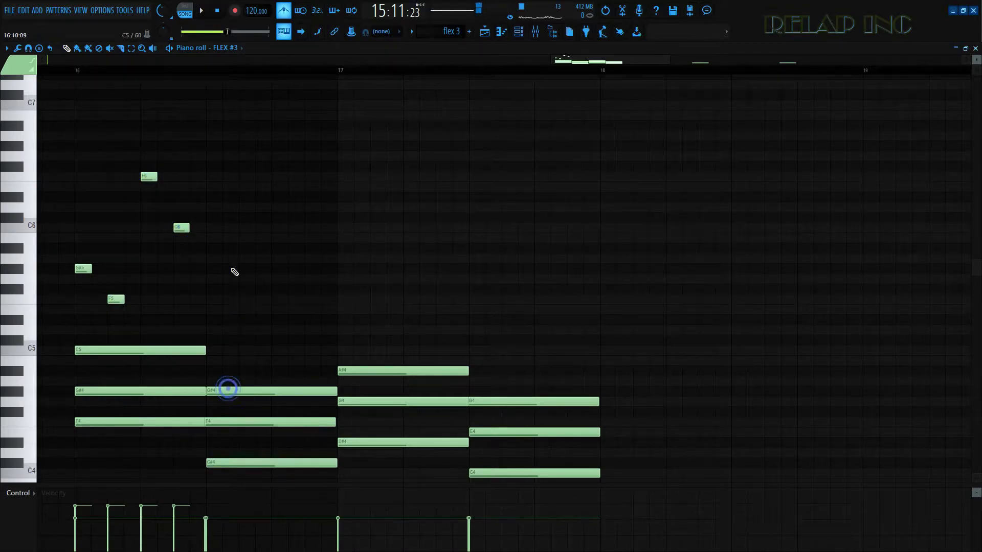
Step: Add an A#5 note at step 11 of bar 16, shorten it to about one step, and play the passage
{"action": "left_click", "coordinate": [233, 218]}
{"action": "left_click_drag", "start_coordinate": [233, 220], "coordinate": [232, 232]}
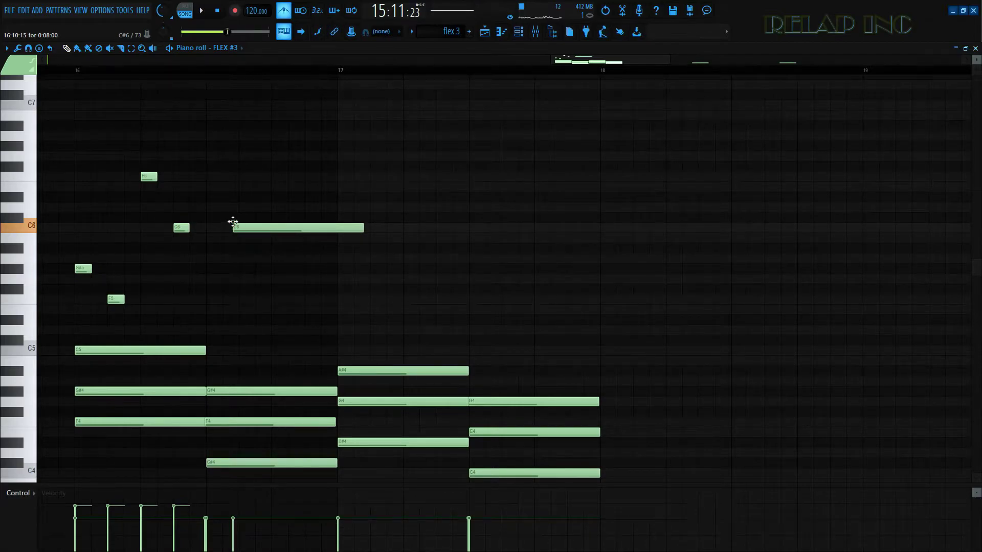
{"action": "left_click_drag", "start_coordinate": [234, 215], "coordinate": [240, 269]}
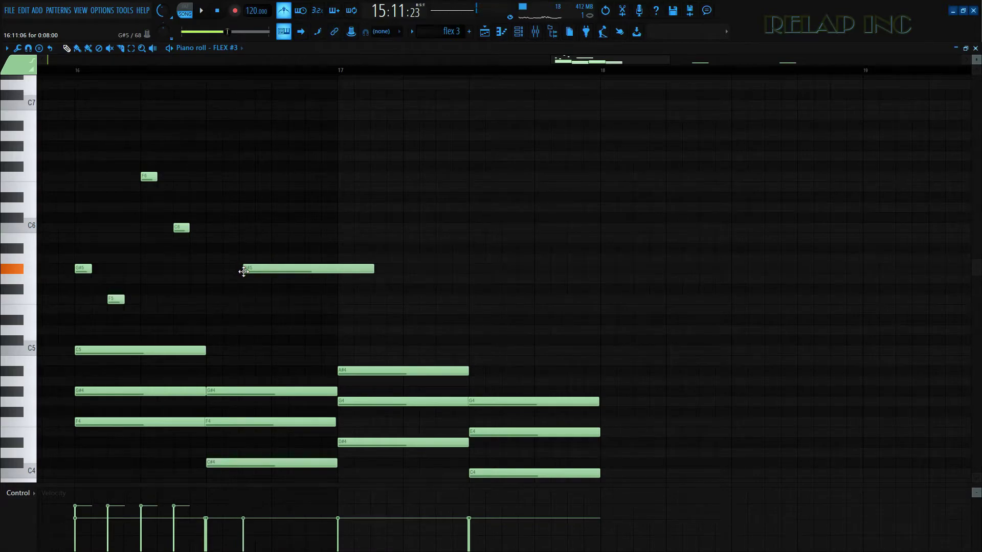
{"action": "left_click_drag", "start_coordinate": [243, 260], "coordinate": [243, 242]}
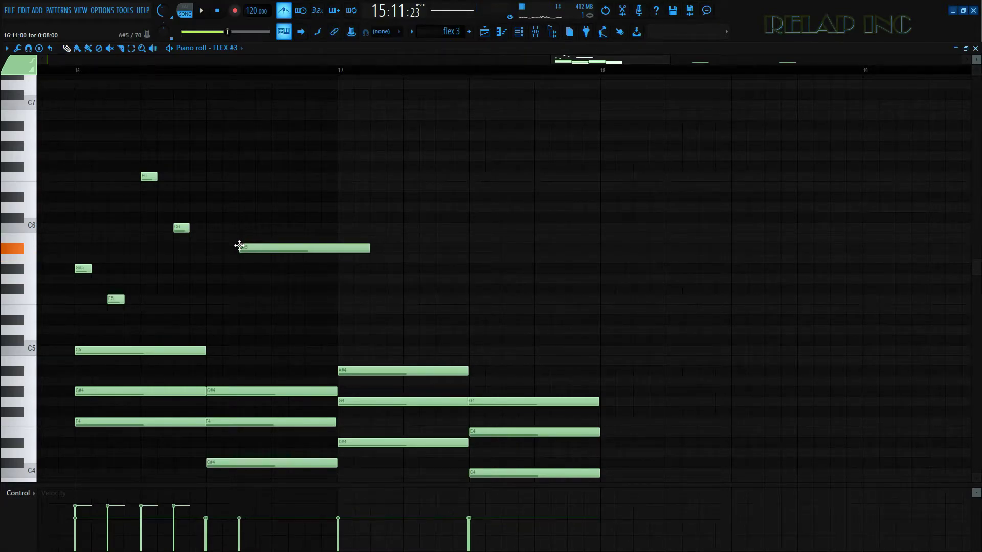
{"action": "left_click_drag", "start_coordinate": [370, 249], "coordinate": [256, 267]}
{"action": "key", "text": "space"}
{"action": "scroll", "coordinate": [224, 314], "scroll_direction": "up", "scroll_amount": 2}
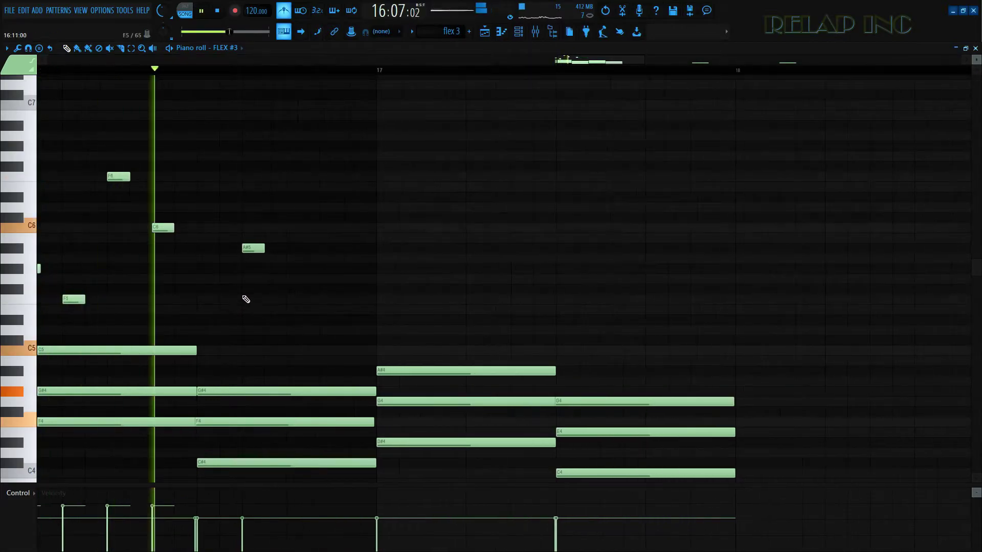
Step: Add a short G5 note at step 13 of bar 16 and play the melody with the chords
{"action": "key", "text": "space"}
{"action": "left_click_drag", "start_coordinate": [296, 292], "coordinate": [295, 281]}
{"action": "key", "text": "space"}
{"action": "scroll", "coordinate": [295, 281], "scroll_direction": "up", "scroll_amount": 2}
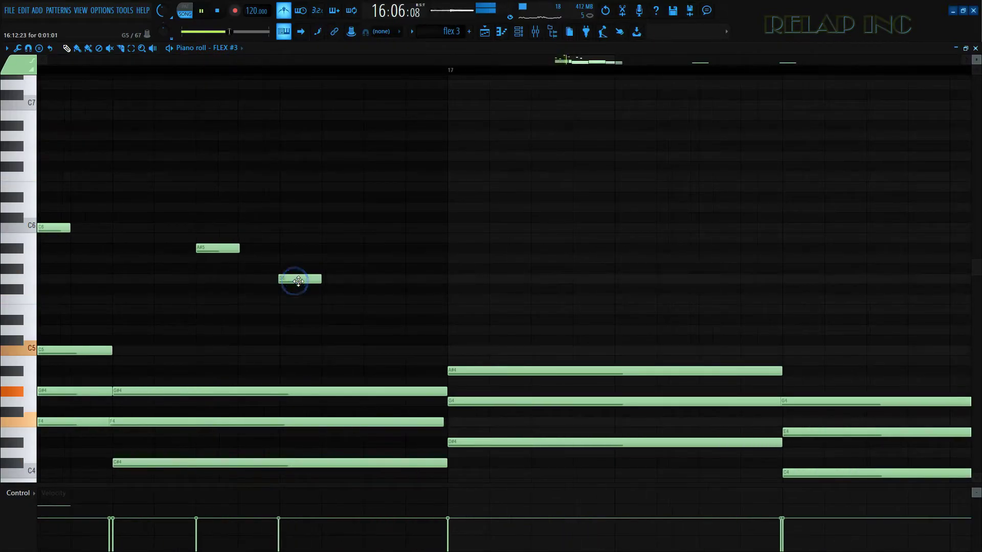
{"action": "scroll", "coordinate": [302, 300], "scroll_direction": "down", "scroll_amount": 2}
{"action": "scroll", "coordinate": [306, 305], "scroll_direction": "down", "scroll_amount": 2}
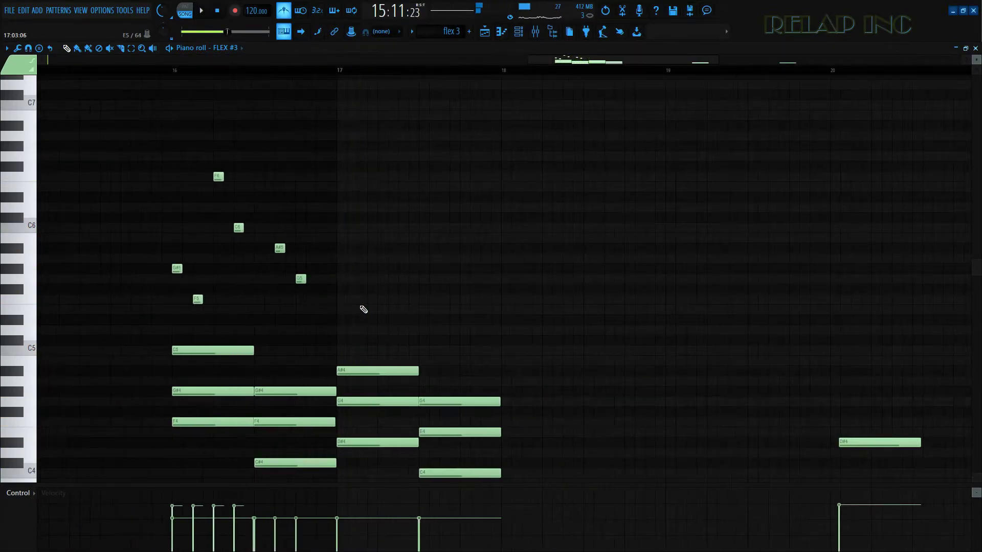
{"action": "scroll", "coordinate": [440, 321], "scroll_direction": "up", "scroll_amount": 1}
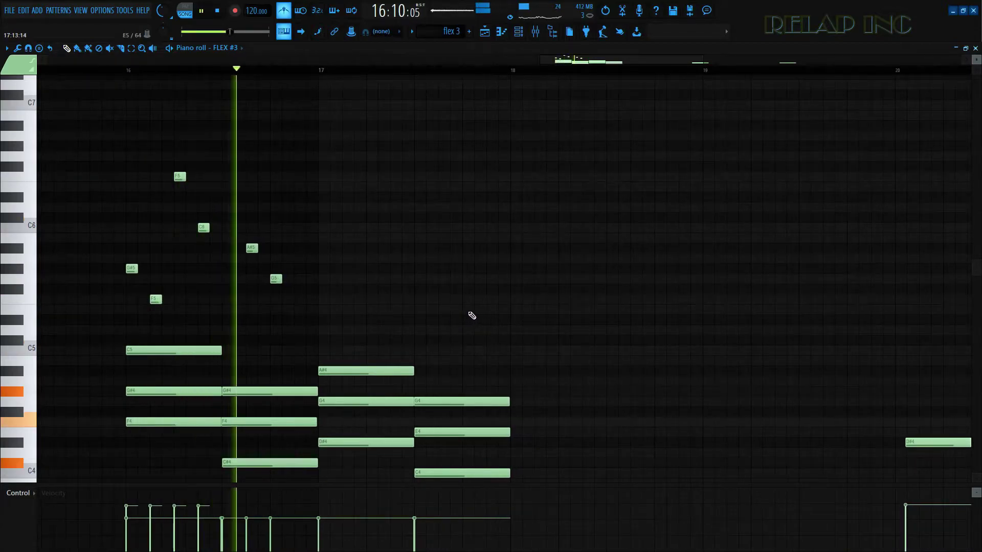
Step: Add short C6 and G5 notes at steps 3 and 5 of bar 17 and play the passage
{"action": "scroll", "coordinate": [390, 302], "scroll_direction": "up", "scroll_amount": 3}
{"action": "key", "text": "space"}
{"action": "left_click", "coordinate": [312, 245]}
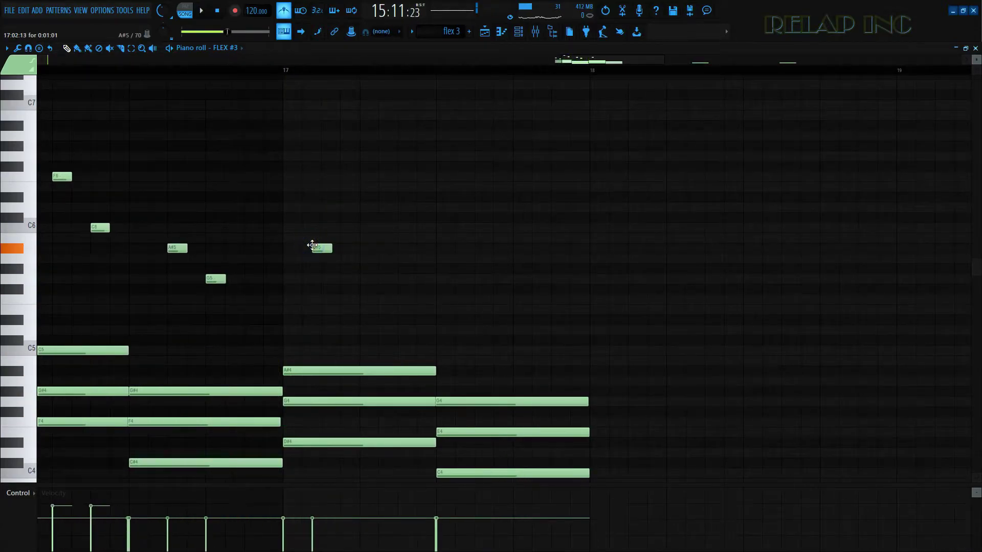
{"action": "left_click_drag", "start_coordinate": [316, 254], "coordinate": [322, 231]}
{"action": "left_click_drag", "start_coordinate": [375, 260], "coordinate": [360, 283]}
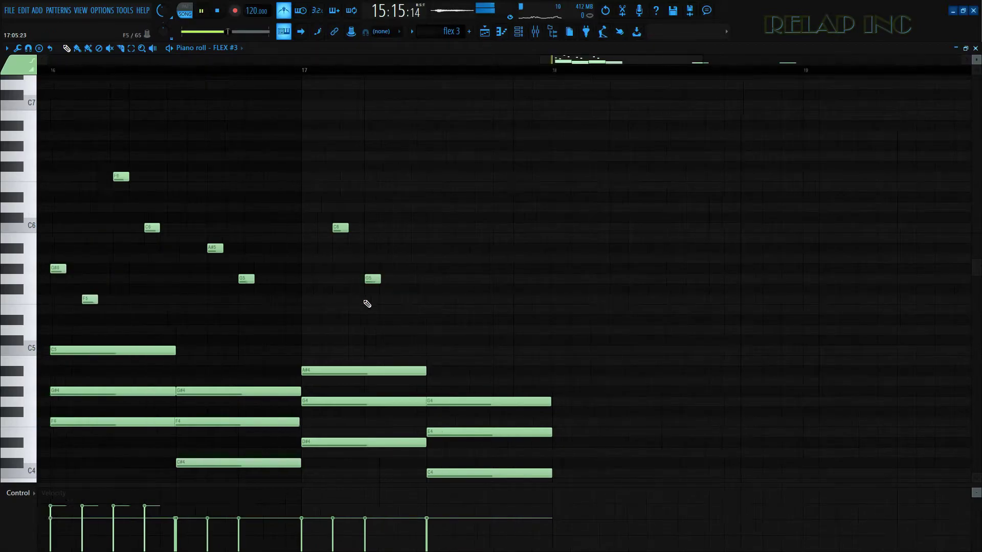
{"action": "scroll", "coordinate": [367, 303], "scroll_direction": "down", "scroll_amount": 2, "text": "ctrl"}
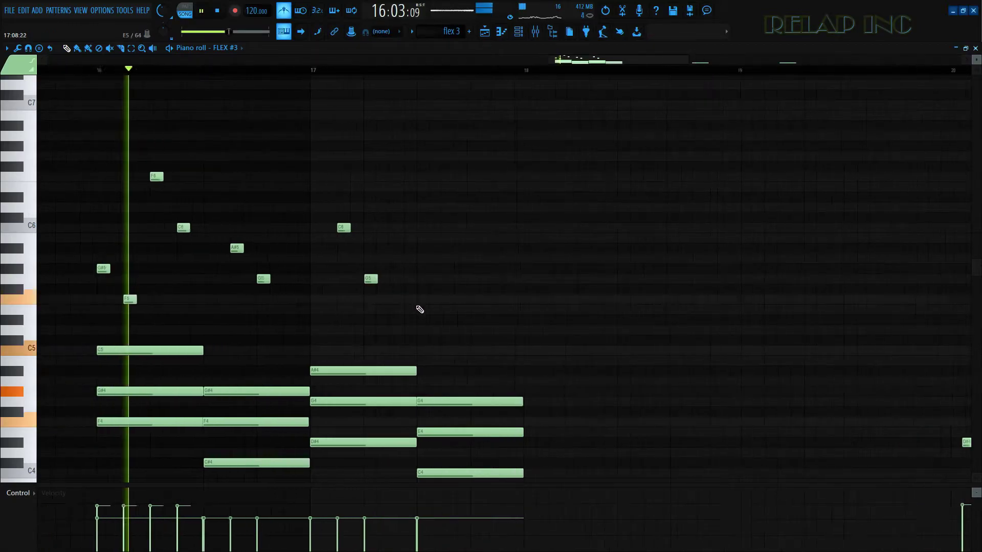
{"action": "key", "text": "space"}
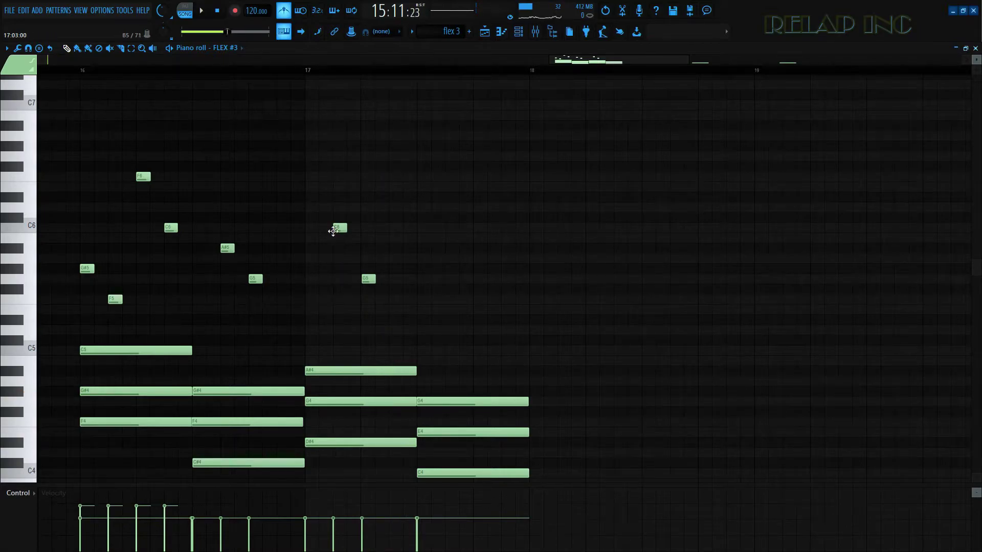
Step: Lower the two melody notes in bar 17 to G#5 and F5, trying A5 for the first one along the way
{"action": "left_click", "coordinate": [334, 229]}
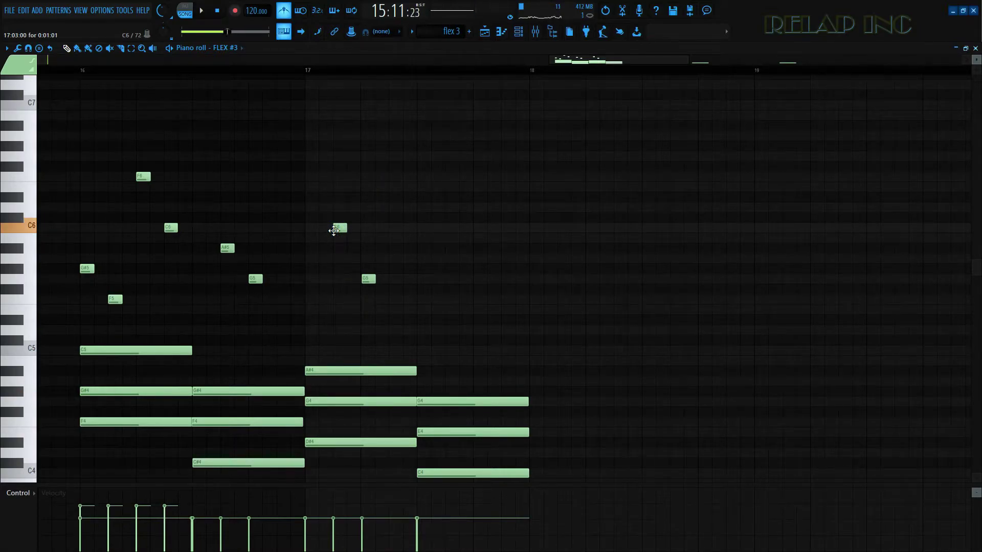
{"action": "left_click_drag", "start_coordinate": [333, 231], "coordinate": [333, 263]}
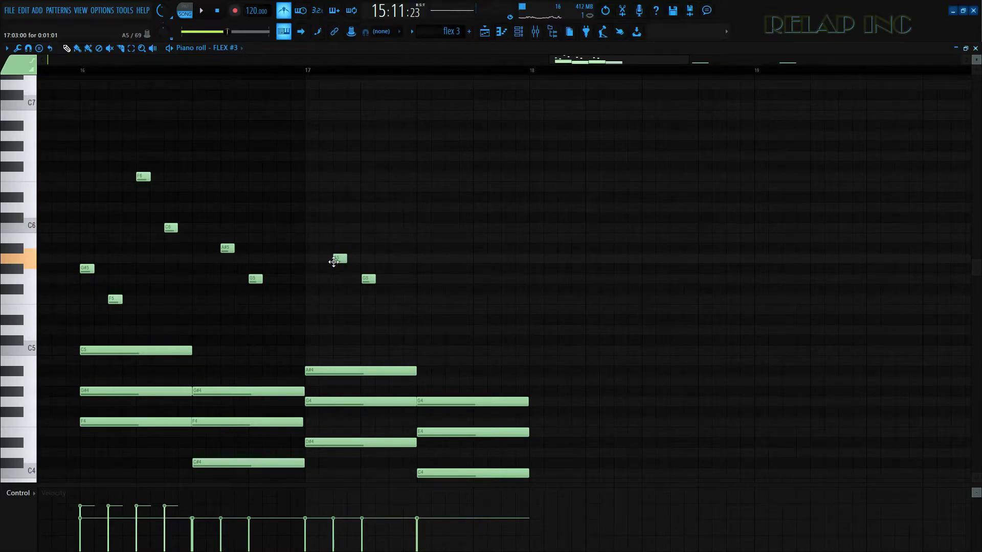
{"action": "key", "text": "space"}
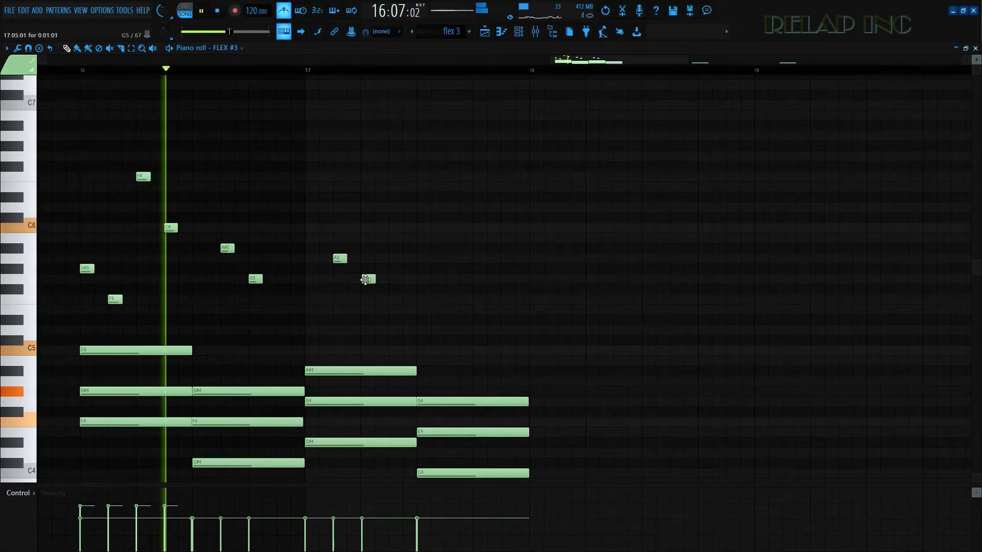
{"action": "key", "text": "space"}
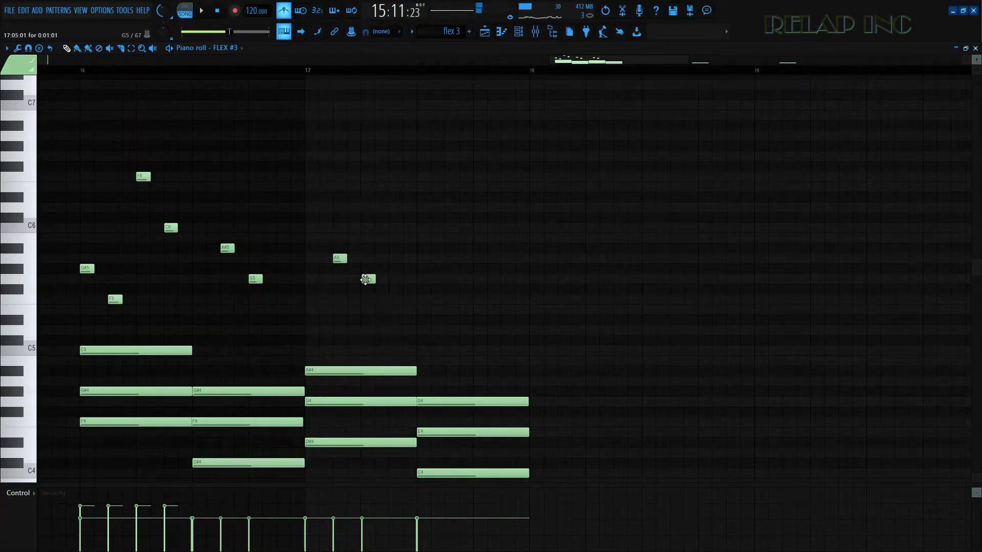
{"action": "left_click_drag", "start_coordinate": [335, 258], "coordinate": [367, 308]}
Step: Play the chords and melody from just before bar 16 into bar 17
{"action": "key", "text": "space"}
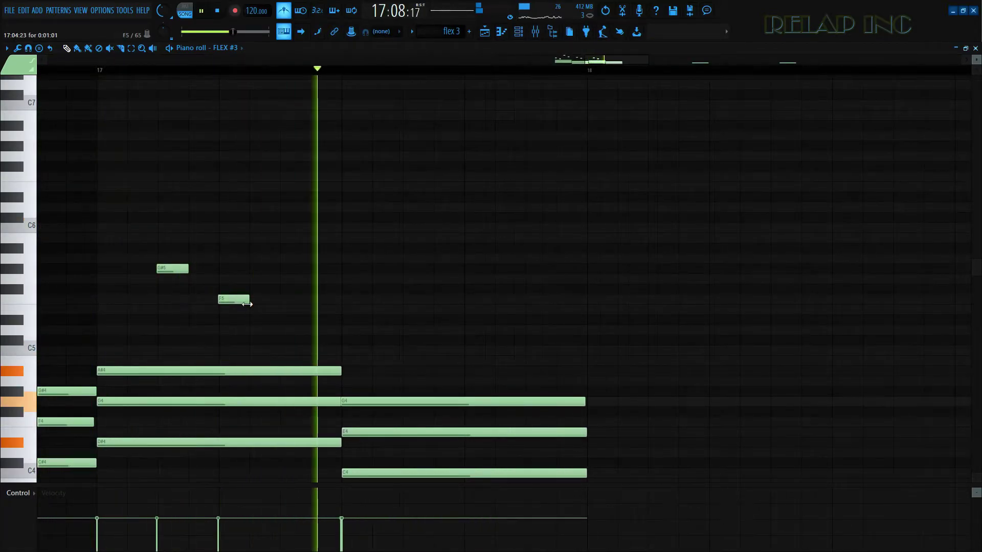
{"action": "key", "text": "space"}
{"action": "scroll", "coordinate": [347, 377], "scroll_direction": "down", "scroll_amount": 4}
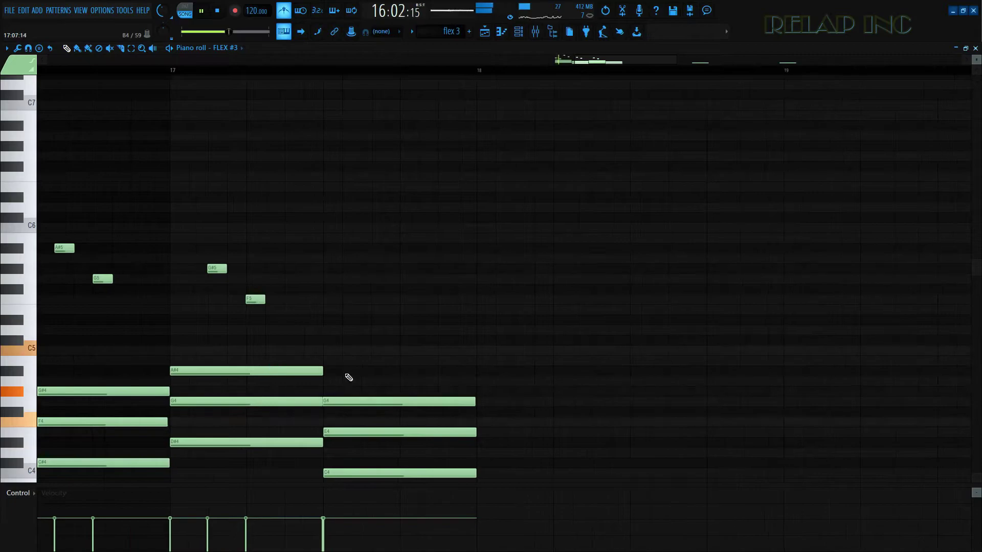
{"action": "scroll", "coordinate": [463, 379], "scroll_direction": "up", "scroll_amount": 3}
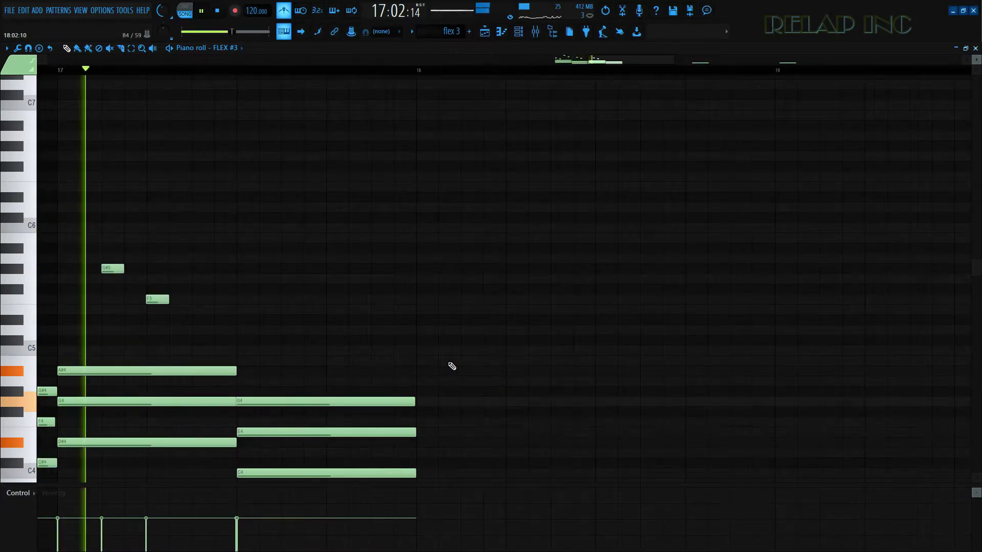
{"action": "key", "text": "space"}
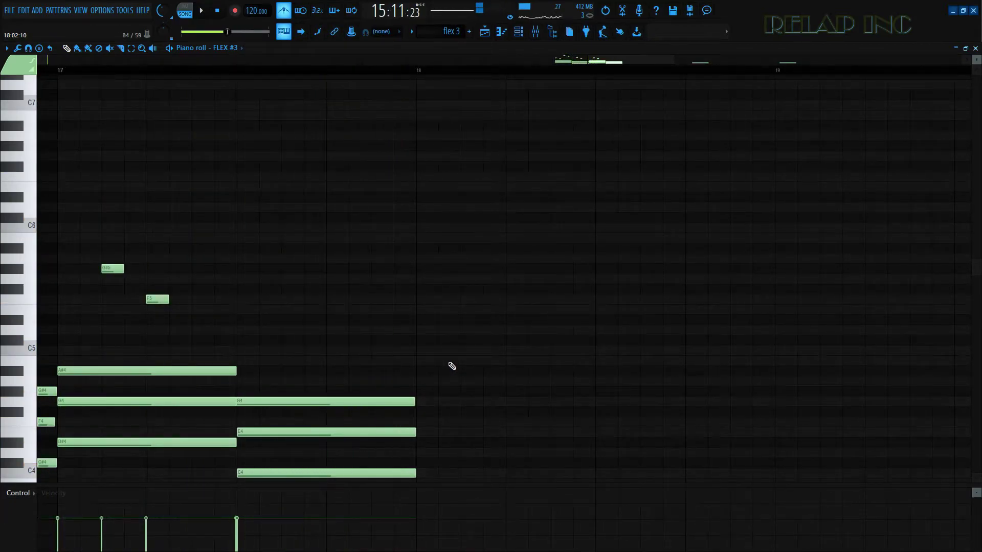
Step: Add short C#5, E5 and G5 notes at steps 11, 13 and 15 of bar 17 and play the passage
{"action": "mouse_move", "coordinate": [339, 319]}
{"action": "left_mouse_down"}
{"action": "mouse_move", "coordinate": [279, 344]}
{"action": "mouse_move", "coordinate": [294, 344]}
{"action": "left_mouse_up"}
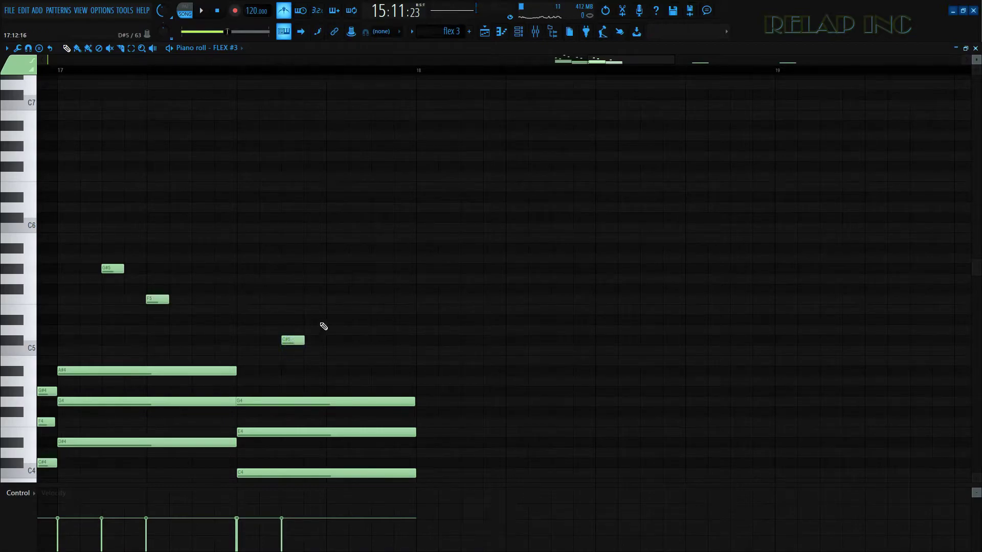
{"action": "mouse_move", "coordinate": [331, 310]}
{"action": "left_mouse_down"}
{"action": "mouse_move", "coordinate": [326, 241]}
{"action": "mouse_move", "coordinate": [322, 316]}
{"action": "mouse_move", "coordinate": [370, 272]}
{"action": "left_mouse_up"}
{"action": "key", "text": "space"}
{"action": "scroll", "coordinate": [368, 337], "scroll_direction": "down", "scroll_amount": 2}
{"action": "scroll", "coordinate": [335, 280], "scroll_direction": "up", "scroll_amount": 4}
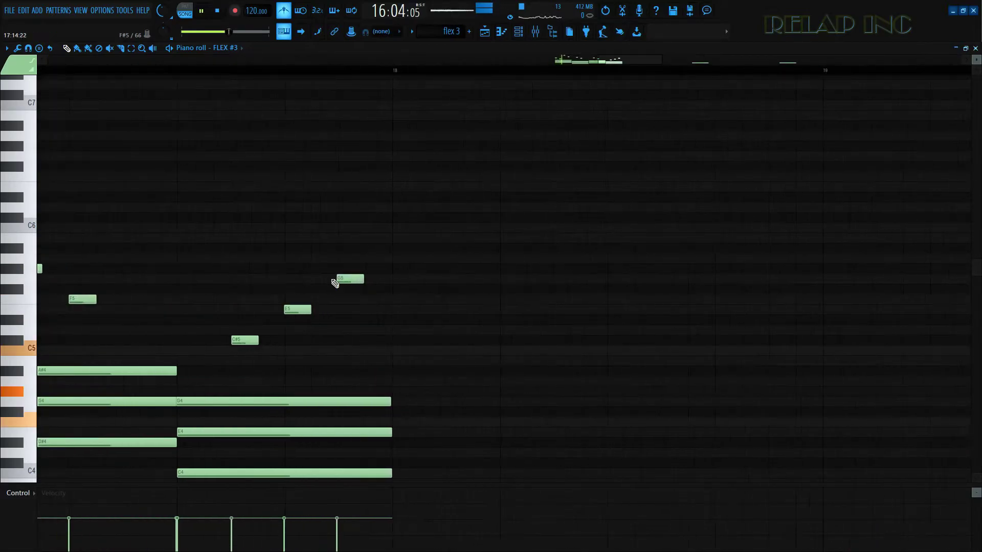
{"action": "scroll", "coordinate": [326, 343], "scroll_direction": "down", "scroll_amount": 3}
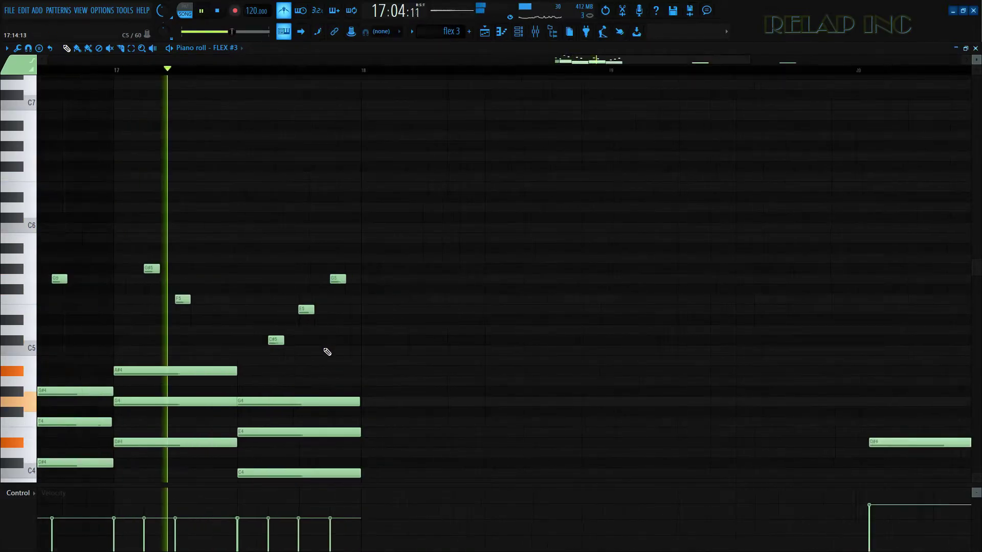
{"action": "key", "text": "space"}
Step: Rework the last three melody notes of bar 17 to E5, G5 and C6, removing the replaced E5 and G5 notes
{"action": "scroll", "coordinate": [329, 347], "scroll_direction": "up", "scroll_amount": 4}
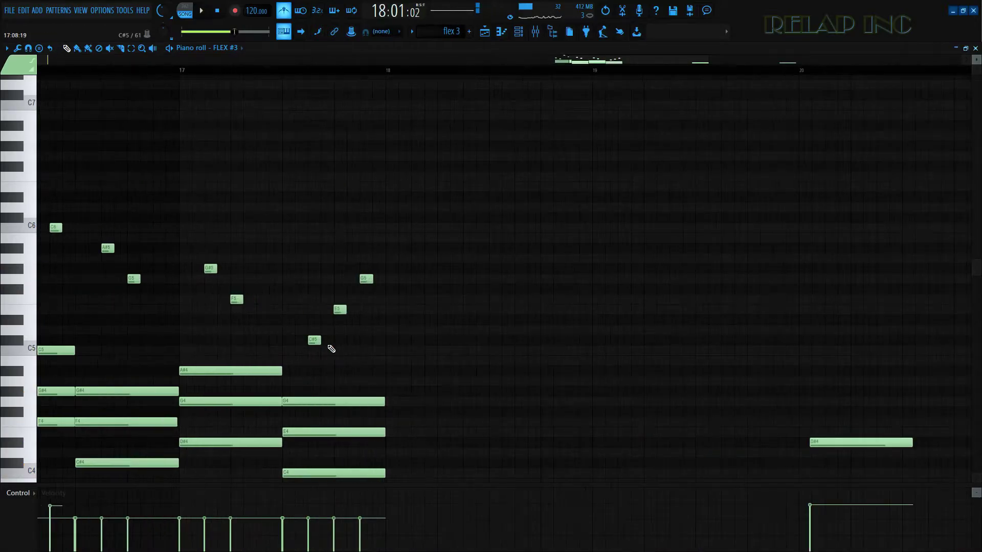
{"action": "left_click_drag", "start_coordinate": [312, 338], "coordinate": [311, 301]}
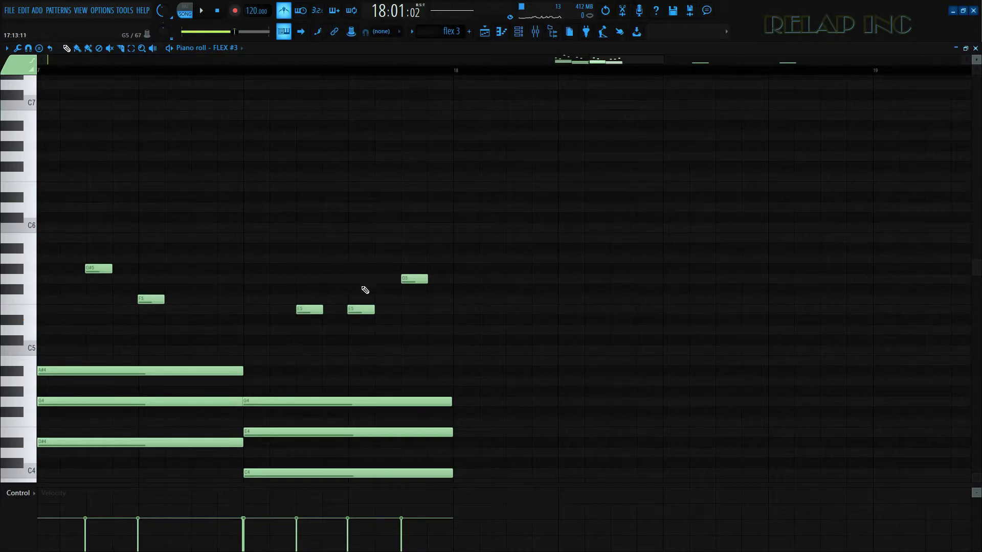
{"action": "left_click", "coordinate": [363, 310]}
{"action": "left_click_drag", "start_coordinate": [352, 268], "coordinate": [399, 222]}
{"action": "right_click", "coordinate": [414, 279]}
{"action": "right_click", "coordinate": [361, 309]}
Step: Play bars 16 and 17 to check the reworked melody ending against the chords
{"action": "key", "text": "space"}
{"action": "scroll", "coordinate": [358, 312], "scroll_direction": "up", "scroll_amount": 3, "text": "ctrl"}
{"action": "scroll", "coordinate": [347, 284], "scroll_direction": "up", "scroll_amount": 3, "text": "ctrl"}
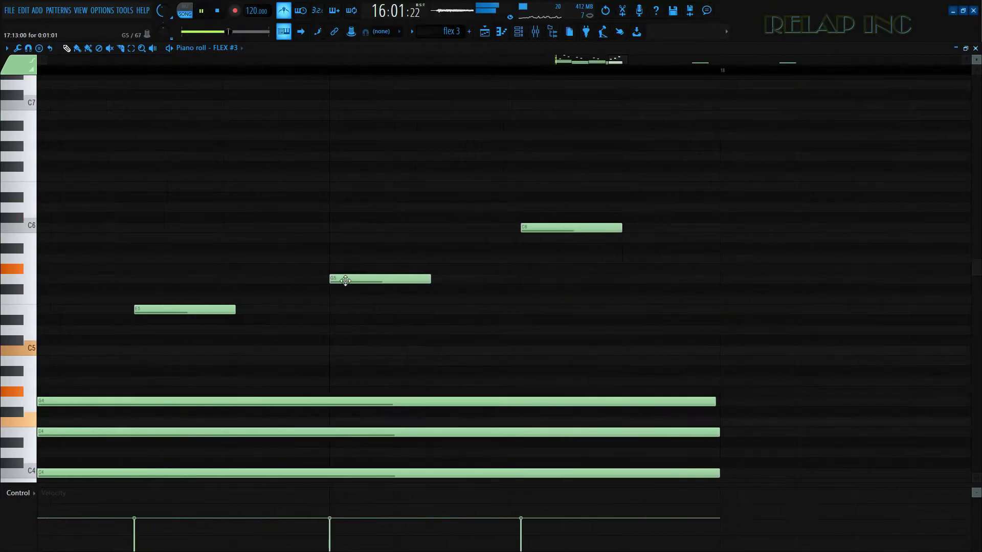
{"action": "scroll", "coordinate": [347, 284], "scroll_direction": "down", "scroll_amount": 4, "text": "ctrl"}
{"action": "left_click", "coordinate": [458, 228]}
{"action": "scroll", "coordinate": [465, 287], "scroll_direction": "down", "scroll_amount": 6}
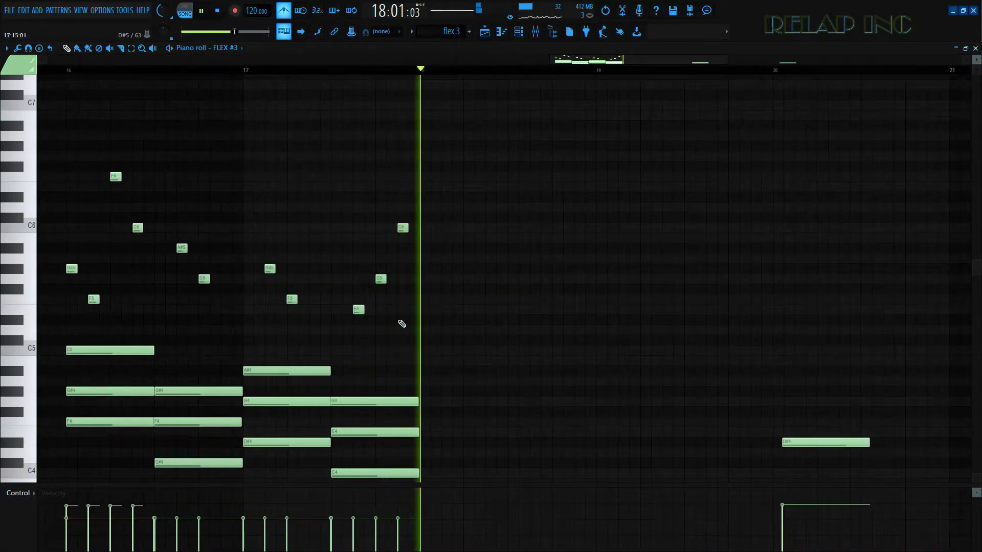
{"action": "scroll", "coordinate": [362, 325], "scroll_direction": "up", "scroll_amount": 4, "text": "ctrl"}
{"action": "scroll", "coordinate": [363, 326], "scroll_direction": "down", "scroll_amount": 3, "text": "ctrl"}
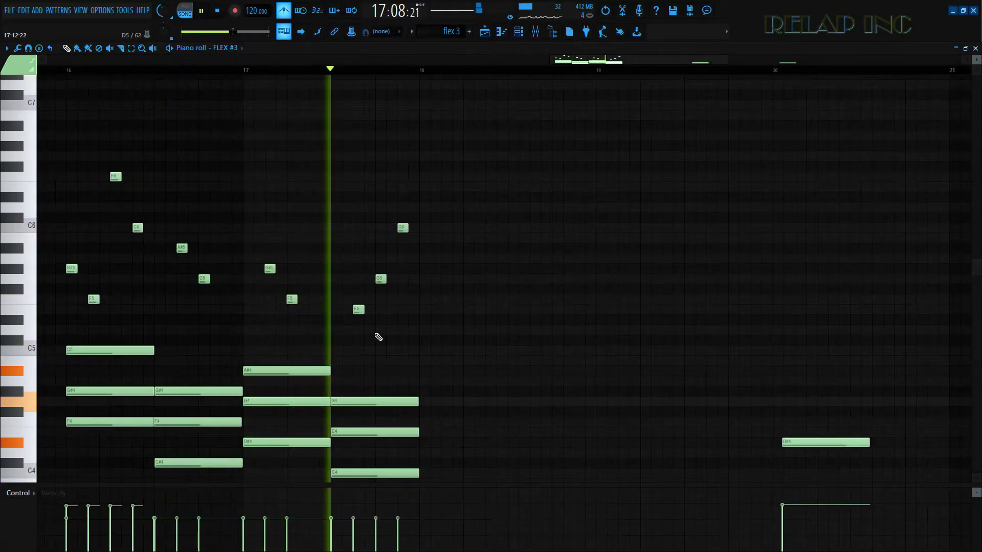
{"action": "key", "text": "space"}
Step: Delete the two leftover D#4 notes in bars 20 and 22
{"action": "scroll", "coordinate": [401, 341], "scroll_direction": "down", "scroll_amount": 1, "text": "ctrl"}
{"action": "scroll", "coordinate": [401, 341], "scroll_direction": "down", "scroll_amount": 1, "text": "ctrl"}
{"action": "left_click_drag", "start_coordinate": [171, 243], "coordinate": [431, 319]}
{"action": "left_click", "coordinate": [413, 297]}
{"action": "scroll", "coordinate": [446, 324], "scroll_direction": "down", "scroll_amount": 2, "text": "ctrl"}
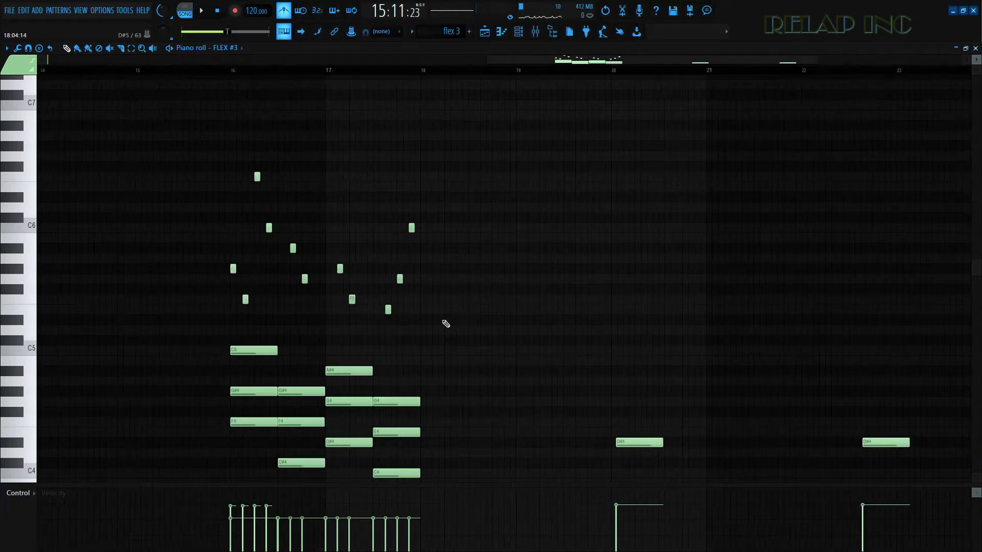
{"action": "scroll", "coordinate": [458, 335], "scroll_direction": "down", "scroll_amount": 1}
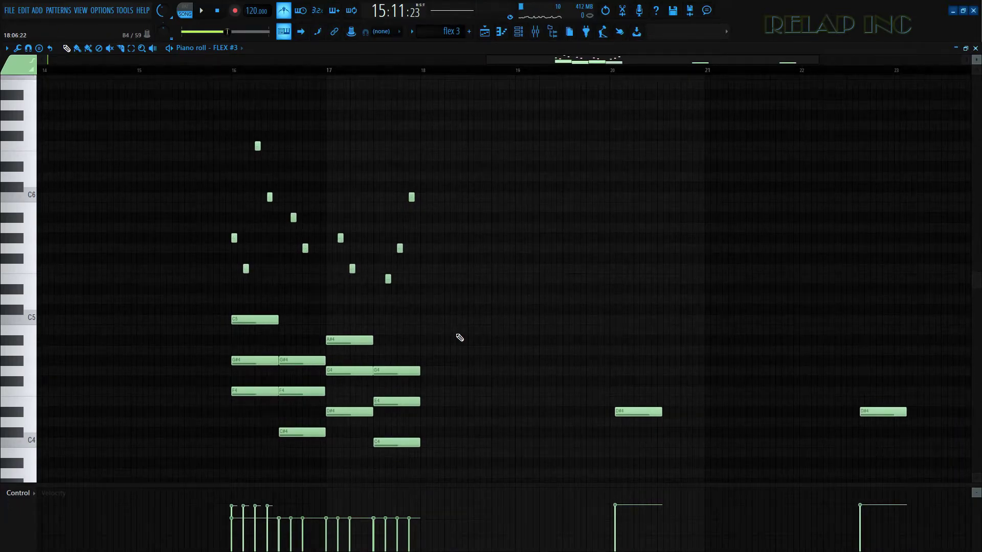
{"action": "scroll", "coordinate": [556, 343], "scroll_direction": "down", "scroll_amount": 1, "text": "ctrl"}
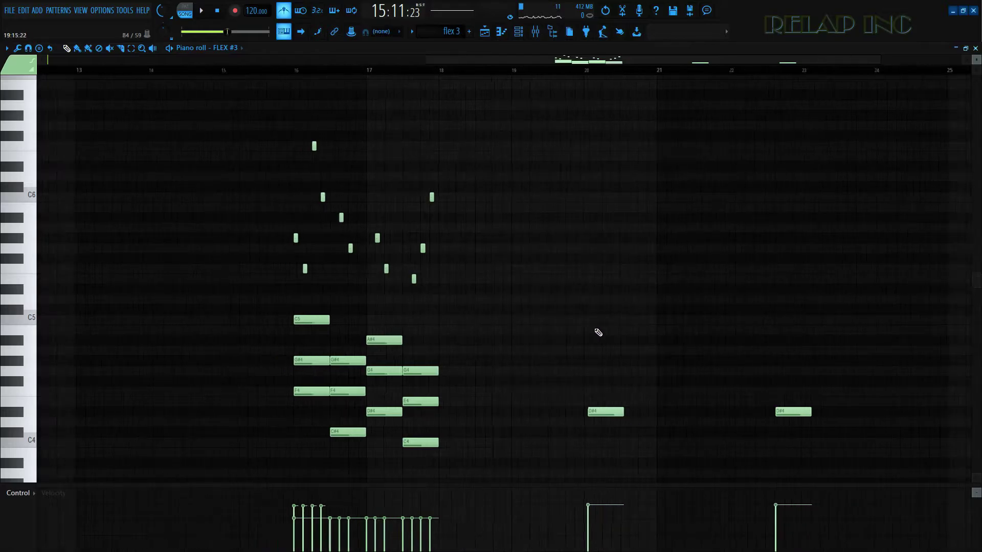
{"action": "scroll", "coordinate": [588, 333], "scroll_direction": "up", "scroll_amount": 1, "text": "ctrl"}
{"action": "right_click", "coordinate": [595, 412]}
{"action": "right_click", "coordinate": [836, 413]}
{"action": "scroll", "coordinate": [445, 298], "scroll_direction": "up", "scroll_amount": 1, "text": "ctrl"}
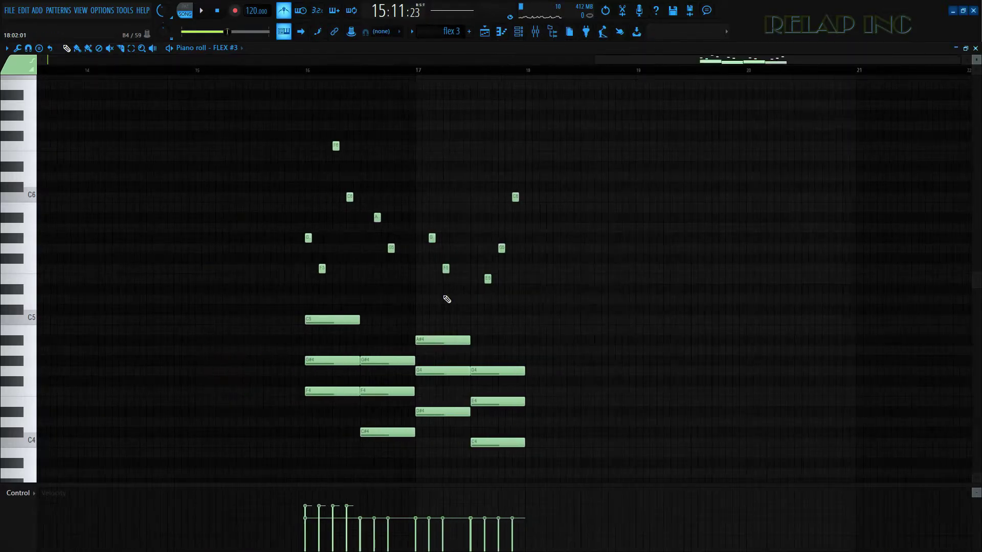
Step: Duplicate the melody notes of bars 16 and 17 and align the copy with the start of bar 18
{"action": "left_click_drag", "start_coordinate": [284, 123], "coordinate": [598, 293]}
{"action": "key", "text": "ctrl+b"}
{"action": "scroll", "coordinate": [555, 287], "scroll_direction": "up", "scroll_amount": 6, "text": "ctrl"}
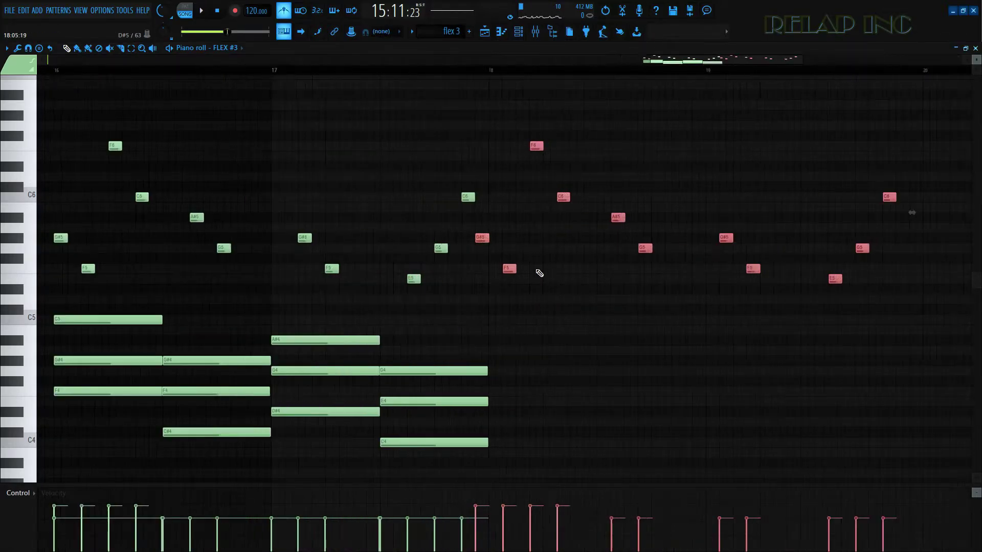
{"action": "left_click_drag", "start_coordinate": [476, 237], "coordinate": [494, 241]}
{"action": "scroll", "coordinate": [506, 251], "scroll_direction": "up", "scroll_amount": 4, "text": "ctrl"}
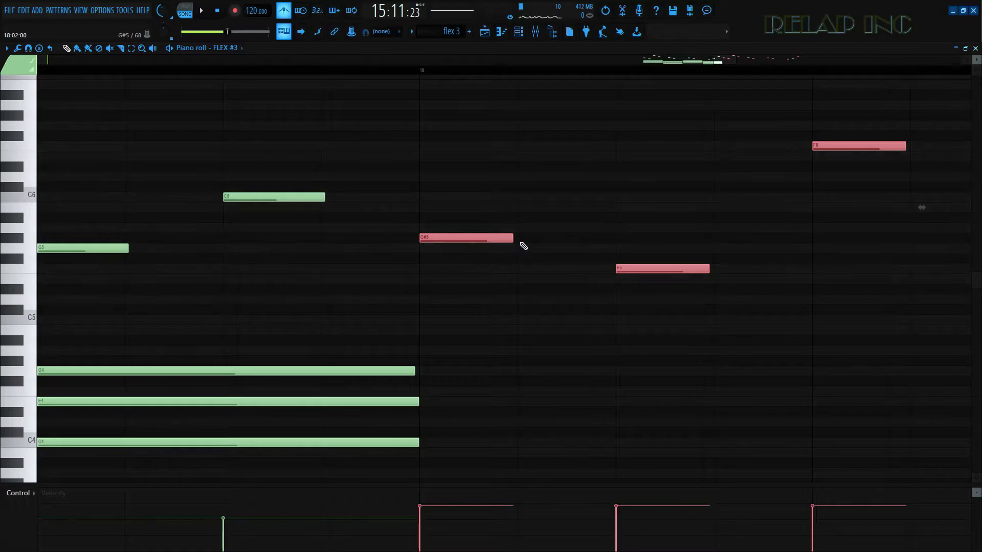
{"action": "scroll", "coordinate": [455, 327], "scroll_direction": "down", "scroll_amount": 5, "text": "ctrl"}
{"action": "scroll", "coordinate": [455, 327], "scroll_direction": "down", "scroll_amount": 5, "text": "ctrl"}
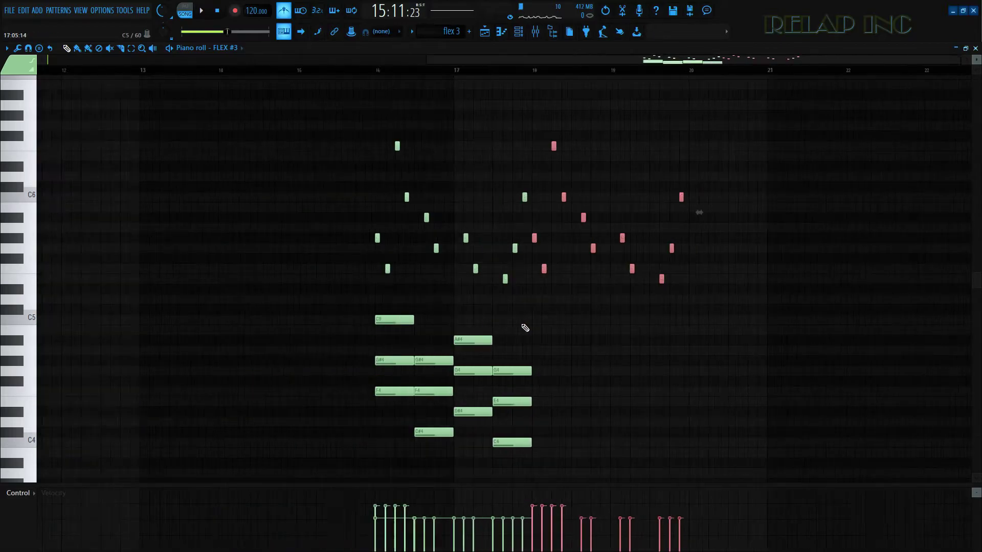
Step: Duplicate the four-bar melody of bars 16 to 19 and align the copy with the start of bar 20
{"action": "left_click_drag", "start_coordinate": [698, 291], "coordinate": [320, 113]}
{"action": "key", "text": "ctrl+b"}
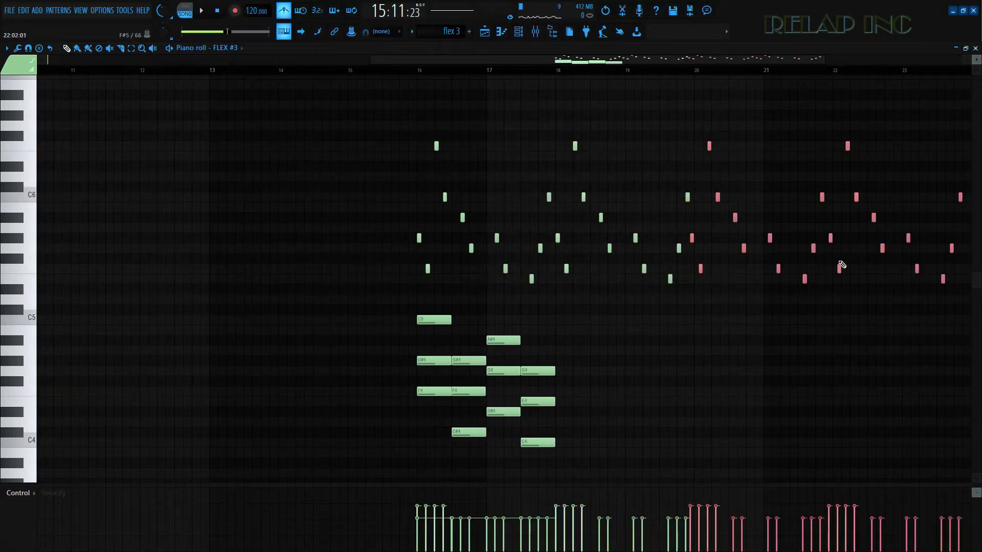
{"action": "scroll", "coordinate": [640, 274], "scroll_direction": "up", "scroll_amount": 6, "text": "ctrl"}
{"action": "left_click_drag", "start_coordinate": [279, 238], "coordinate": [309, 245]}
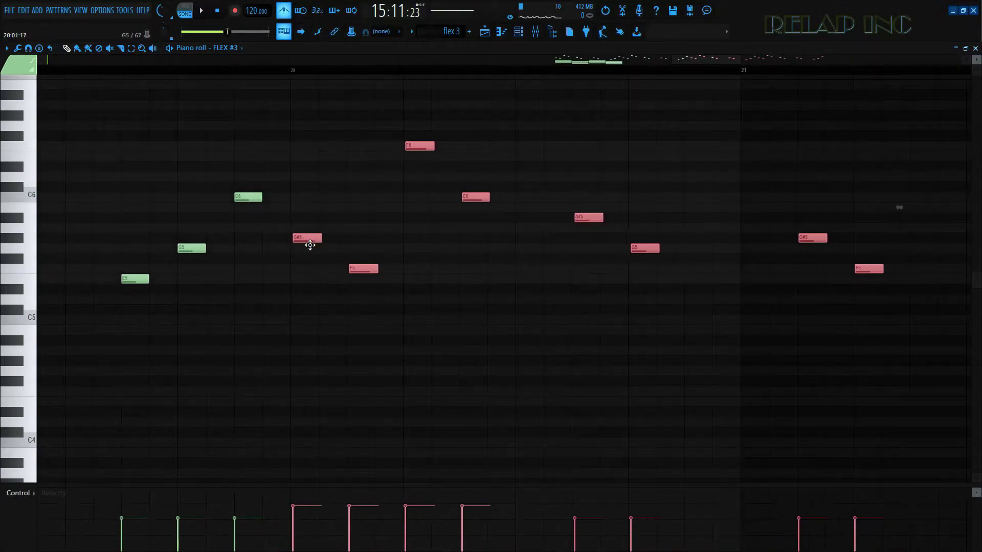
{"action": "scroll", "coordinate": [309, 256], "scroll_direction": "up", "scroll_amount": 5, "text": "ctrl"}
{"action": "scroll", "coordinate": [401, 291], "scroll_direction": "down", "scroll_amount": 8, "text": "ctrl"}
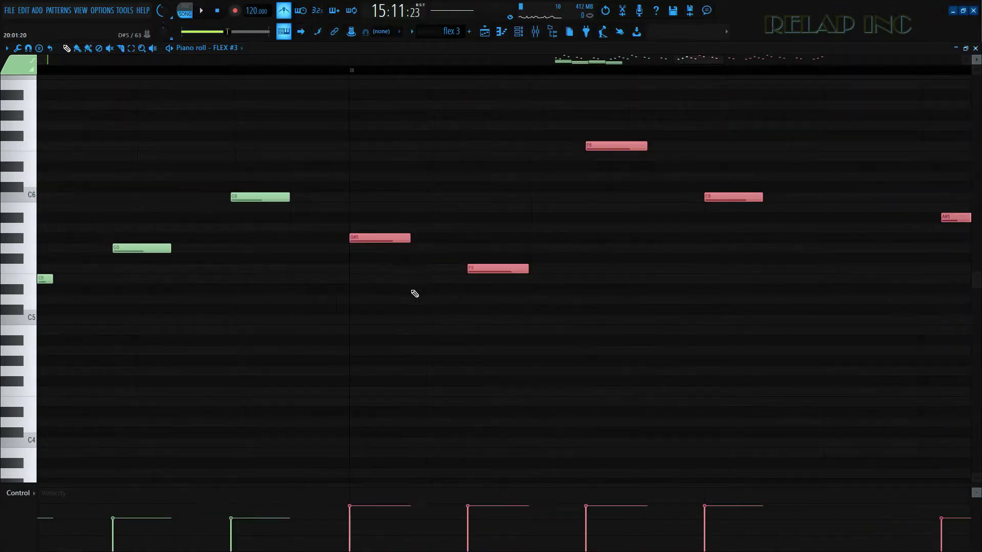
Step: Play the extended FLEX #3 melody and return to the playlist arrangement
{"action": "key", "text": "space"}
{"action": "scroll", "coordinate": [951, 355], "scroll_direction": "up", "scroll_amount": 3, "text": "ctrl"}
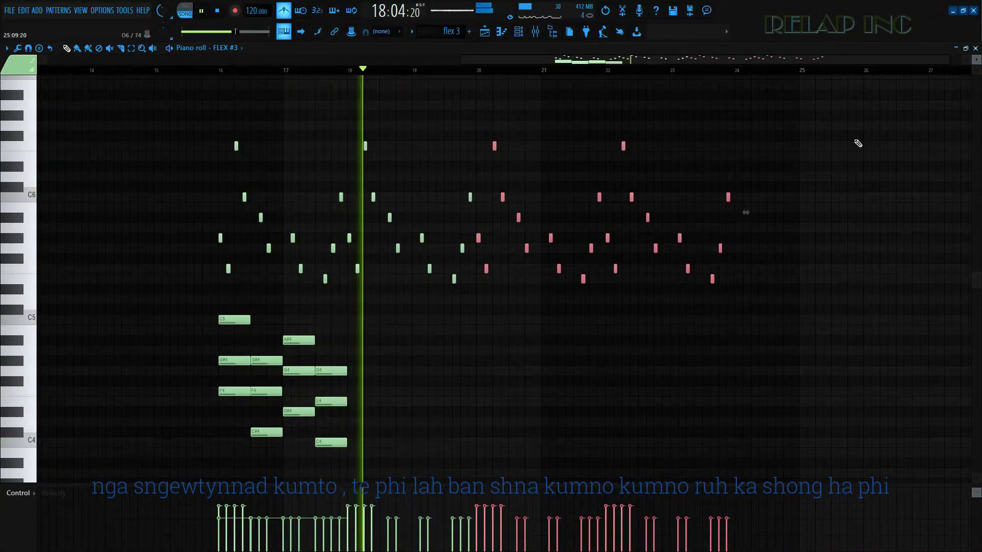
{"action": "left_click", "coordinate": [976, 48]}
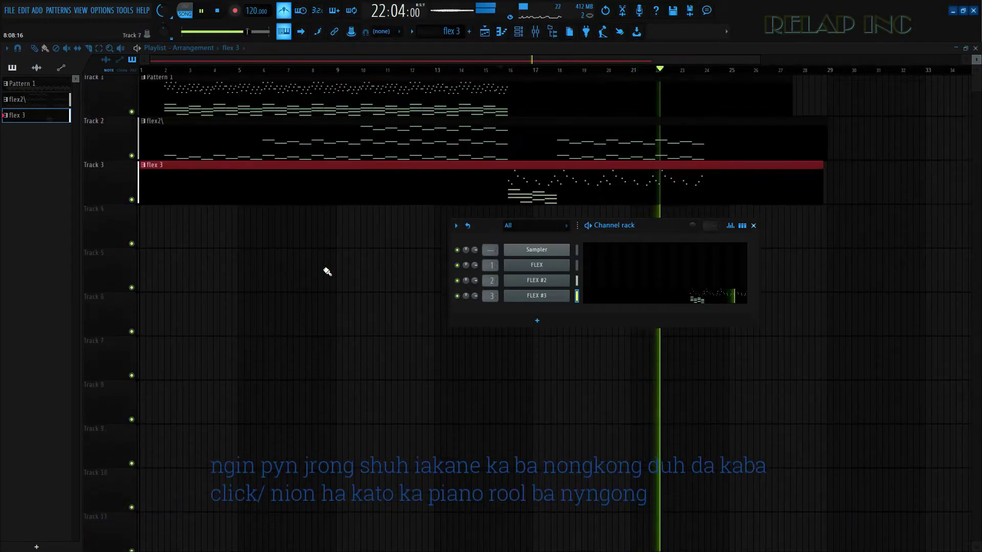
{"action": "key", "text": "space"}
Step: Open Pattern 1 in the piano roll and duplicate its chords and melody from bars 12 to 15
{"action": "key", "text": "F6"}
{"action": "double_click", "coordinate": [148, 97]}
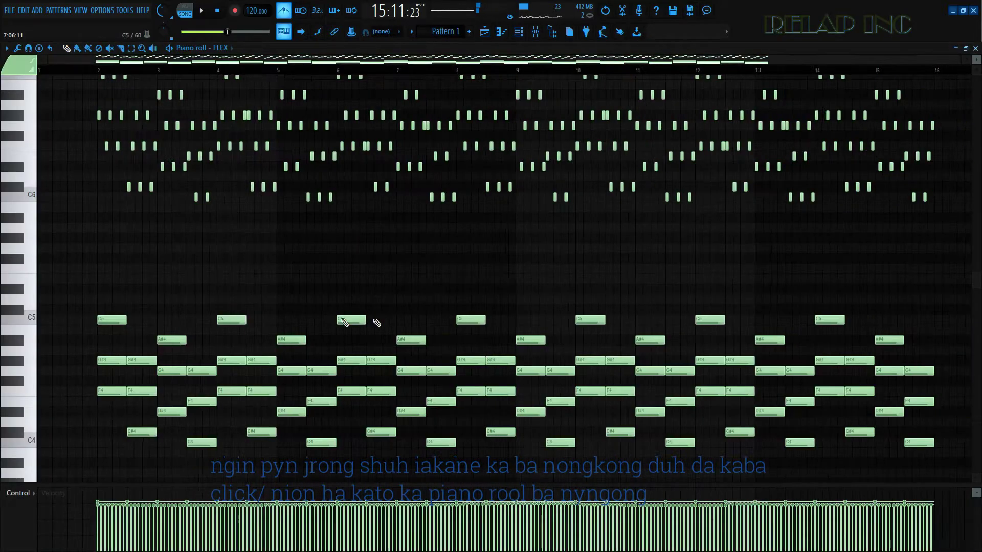
{"action": "left_click_drag", "start_coordinate": [737, 455], "coordinate": [539, 86]}
{"action": "scroll", "coordinate": [565, 201], "scroll_direction": "down", "scroll_amount": 5}
{"action": "left_click_drag", "start_coordinate": [775, 401], "coordinate": [369, 160]}
{"action": "scroll", "coordinate": [388, 194], "scroll_direction": "down", "scroll_amount": 8}
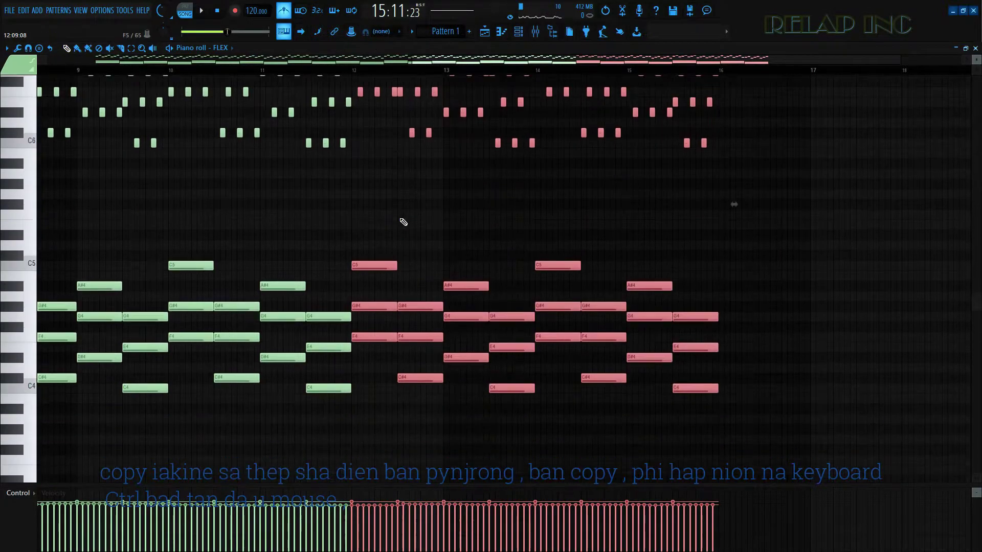
{"action": "key", "text": "ctrl+b"}
{"action": "scroll", "coordinate": [467, 259], "scroll_direction": "down", "scroll_amount": 3}
{"action": "scroll", "coordinate": [767, 333], "scroll_direction": "up", "scroll_amount": 6}
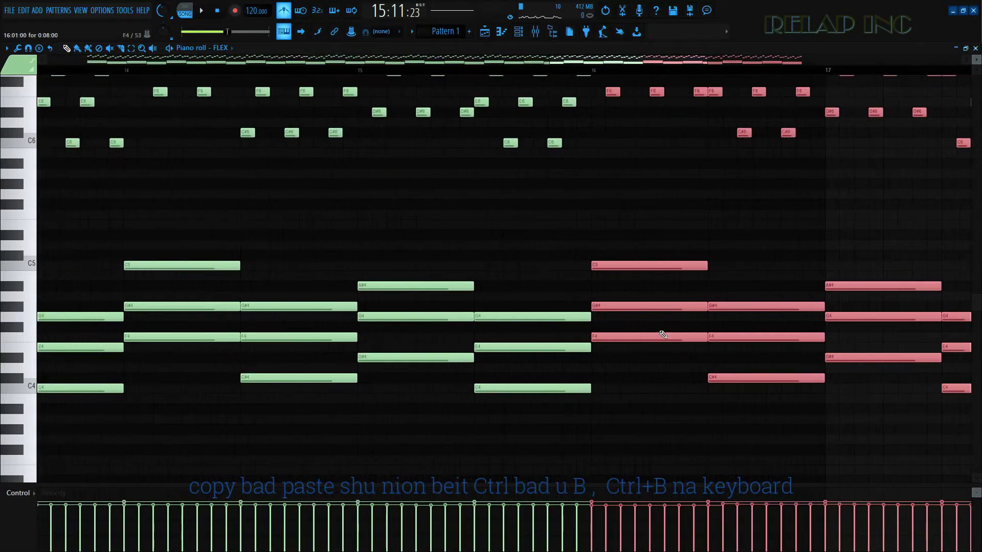
Step: Move the duplicated Pattern 1 notes to start exactly at bar 18, playing the song while aligning them
{"action": "left_click_drag", "start_coordinate": [652, 307], "coordinate": [882, 313]}
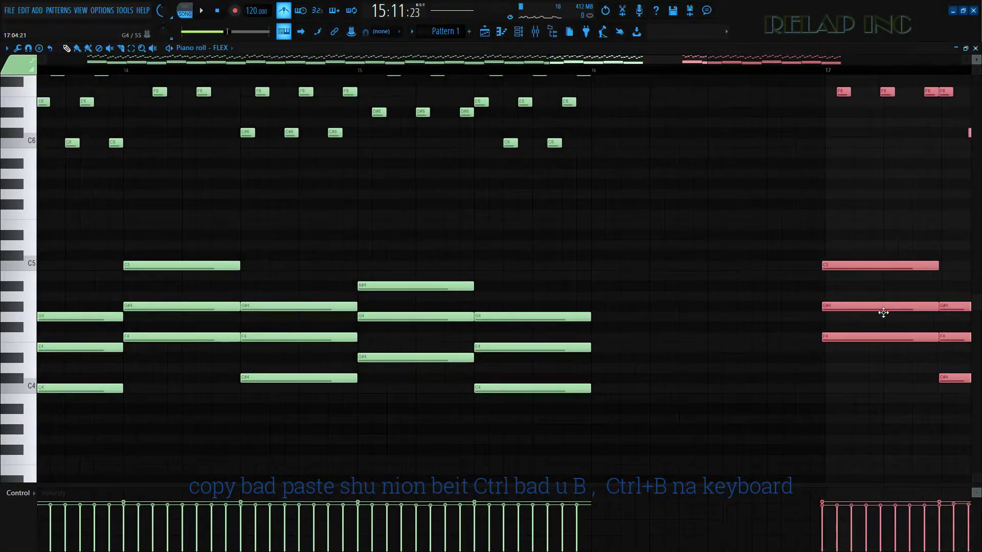
{"action": "scroll", "coordinate": [884, 310], "scroll_direction": "up", "scroll_amount": 5}
{"action": "key", "text": "space"}
{"action": "scroll", "coordinate": [477, 335], "scroll_direction": "down", "scroll_amount": 5}
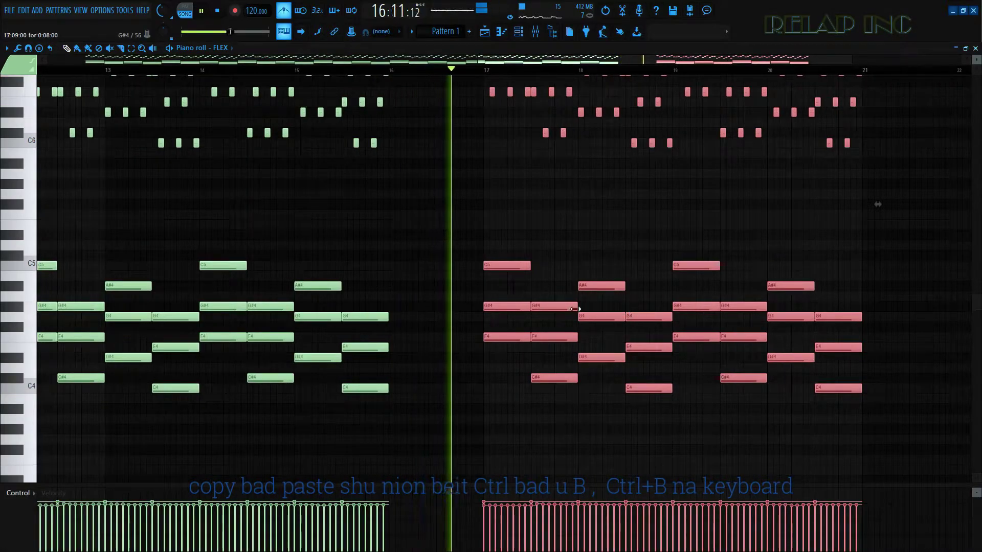
{"action": "scroll", "coordinate": [575, 309], "scroll_direction": "up", "scroll_amount": 2}
{"action": "left_click_drag", "start_coordinate": [473, 303], "coordinate": [597, 304]}
{"action": "scroll", "coordinate": [557, 307], "scroll_direction": "up", "scroll_amount": 2}
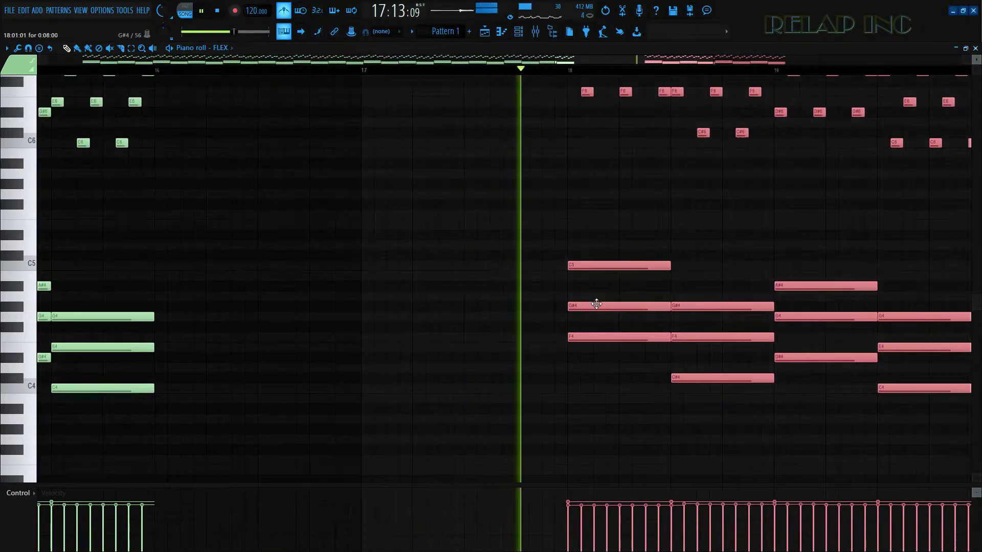
{"action": "scroll", "coordinate": [588, 307], "scroll_direction": "up", "scroll_amount": 5}
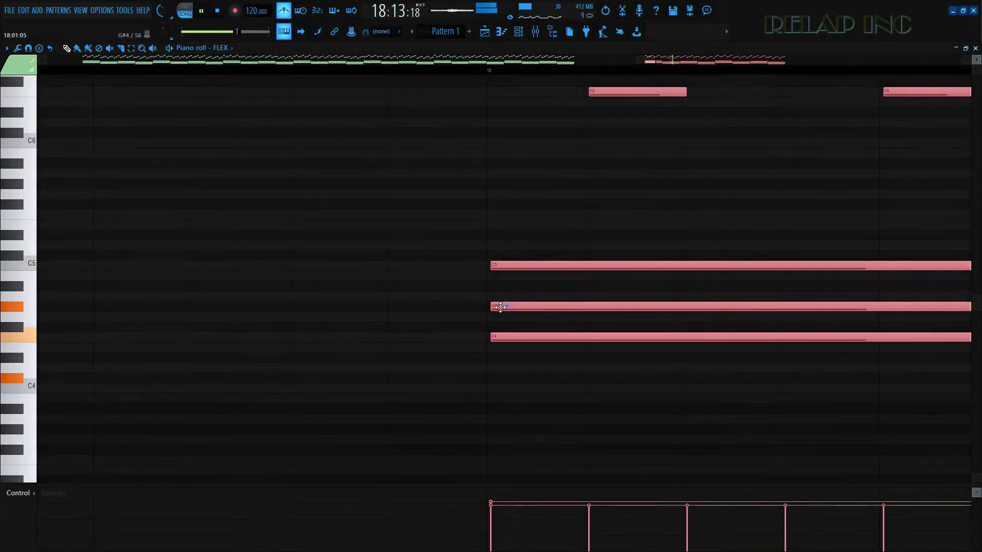
{"action": "left_click_drag", "start_coordinate": [501, 307], "coordinate": [503, 307]}
{"action": "scroll", "coordinate": [498, 306], "scroll_direction": "down", "scroll_amount": 6}
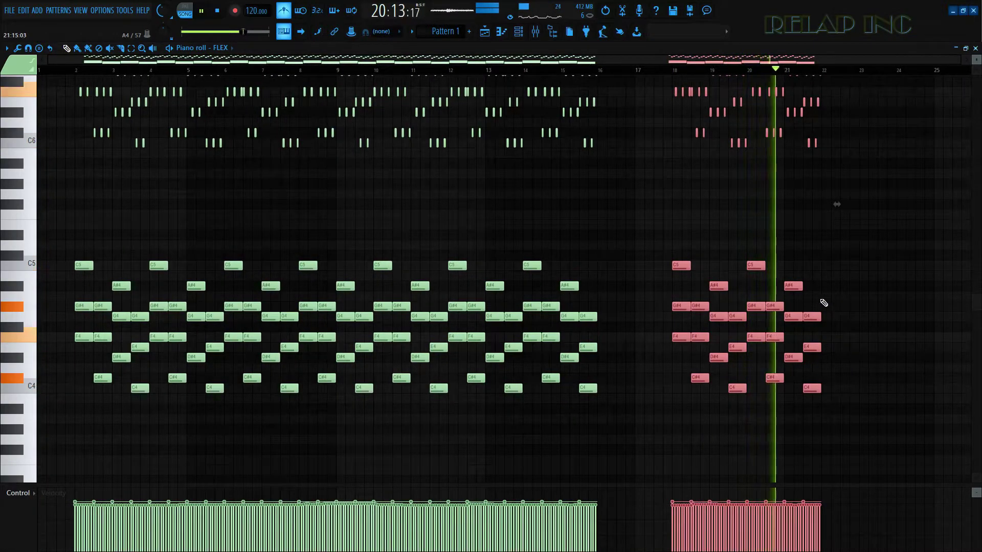
Step: Duplicate the four-bar section at bar 18 twice so the copies start at bars 22 and 26
{"action": "key", "text": "ctrl+b"}
{"action": "scroll", "coordinate": [839, 327], "scroll_direction": "up", "scroll_amount": 6}
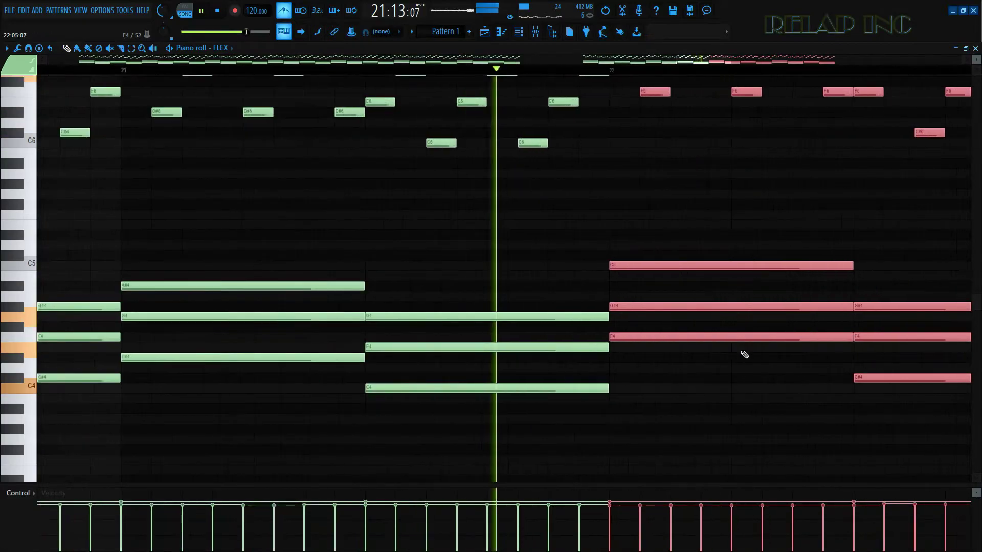
{"action": "scroll", "coordinate": [613, 352], "scroll_direction": "down", "scroll_amount": 5}
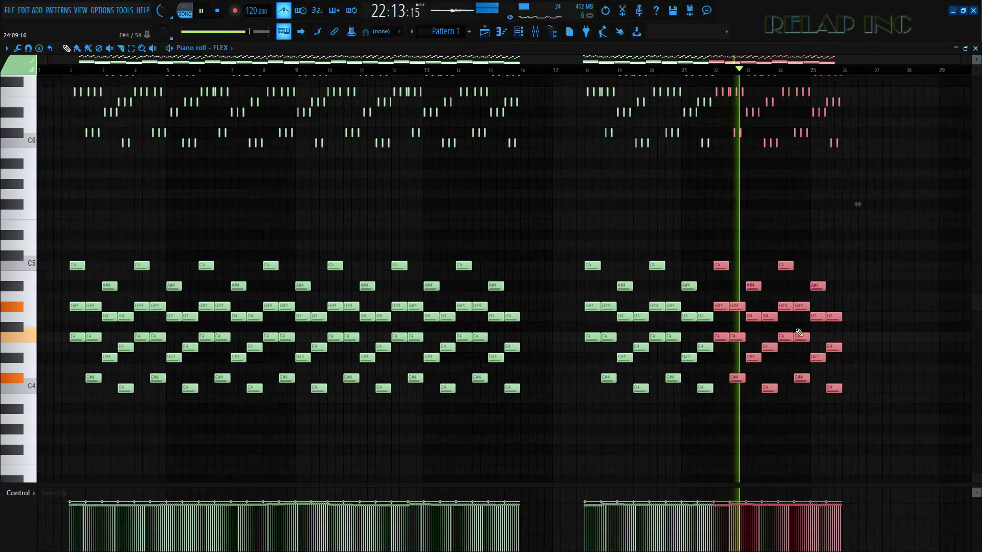
{"action": "key", "text": "ctrl+b"}
{"action": "scroll", "coordinate": [808, 333], "scroll_direction": "up", "scroll_amount": 5}
{"action": "scroll", "coordinate": [808, 333], "scroll_direction": "down", "scroll_amount": 6}
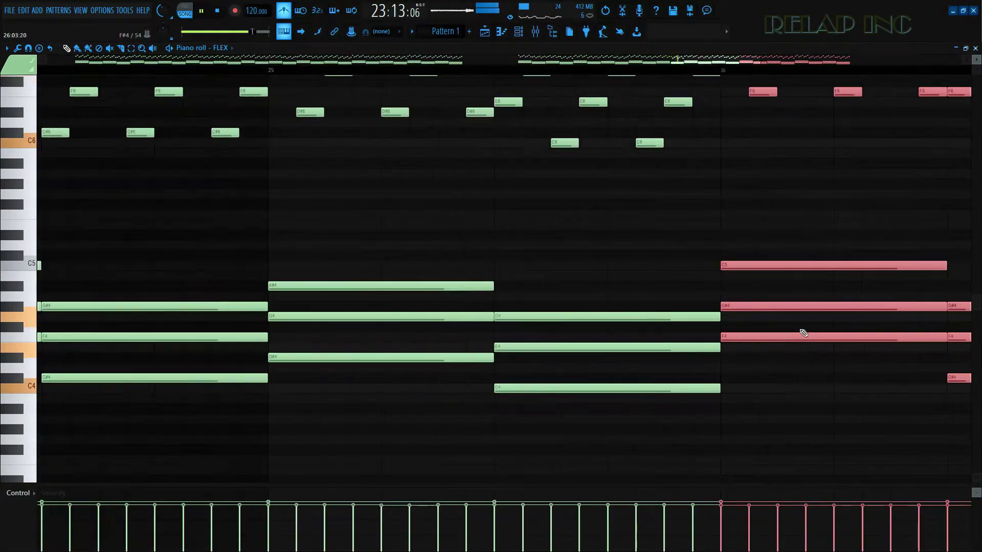
Step: Open the flex2 pattern's FLEX #2 notes and duplicate bars 18 to 23 into bars 24 to 29
{"action": "key", "text": "F5"}
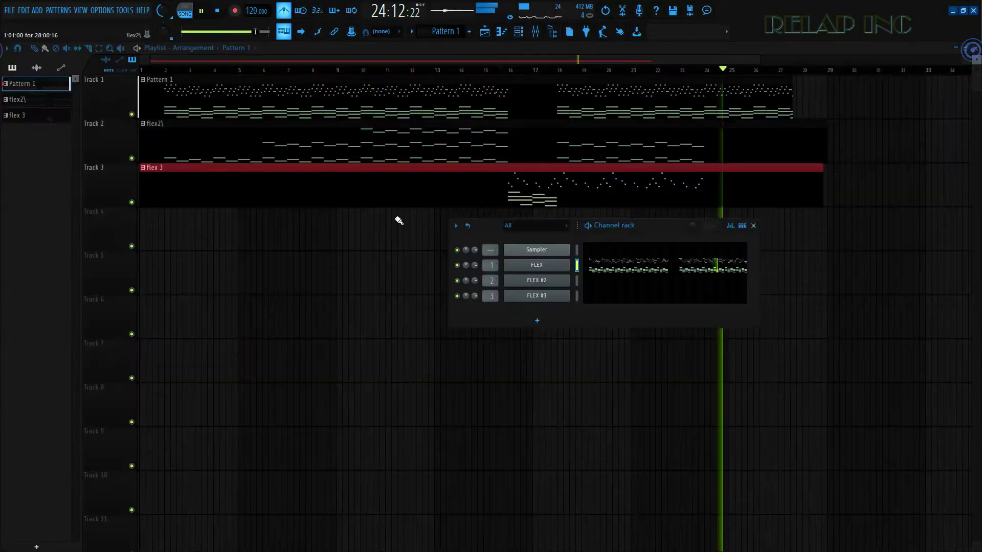
{"action": "double_click", "coordinate": [128, 143]}
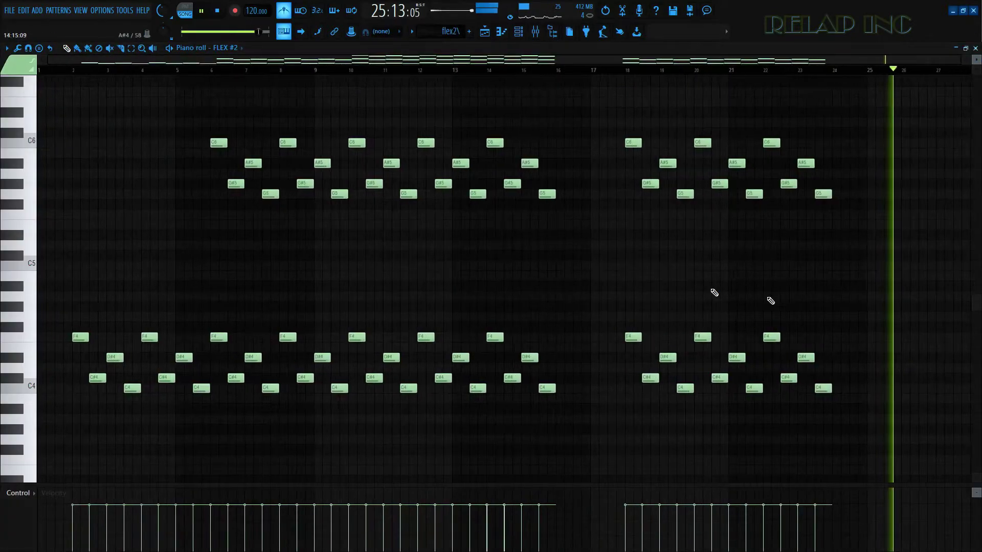
{"action": "left_click_drag", "start_coordinate": [845, 416], "coordinate": [648, 135]}
{"action": "scroll", "coordinate": [624, 175], "scroll_direction": "up", "scroll_amount": 6}
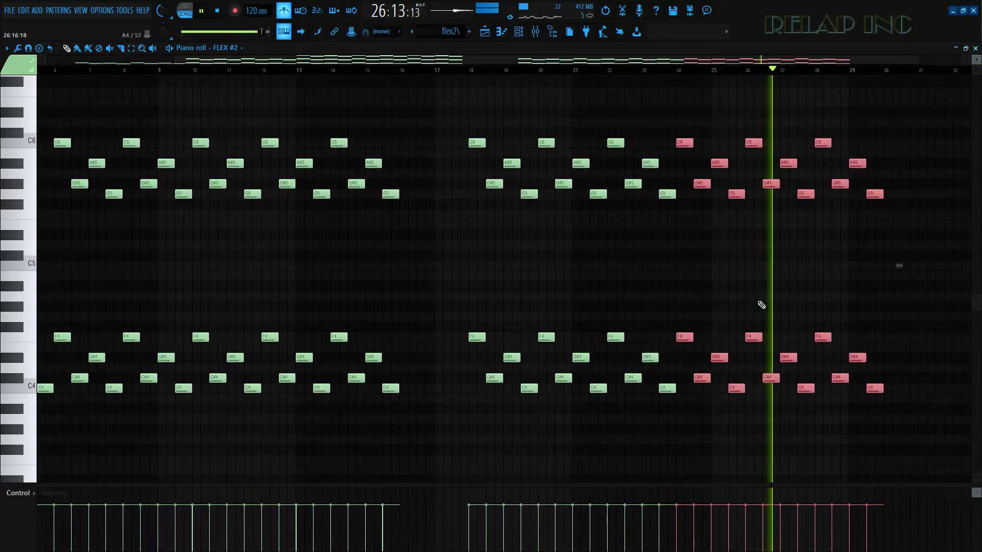
{"action": "scroll", "coordinate": [564, 219], "scroll_direction": "down", "scroll_amount": 8}
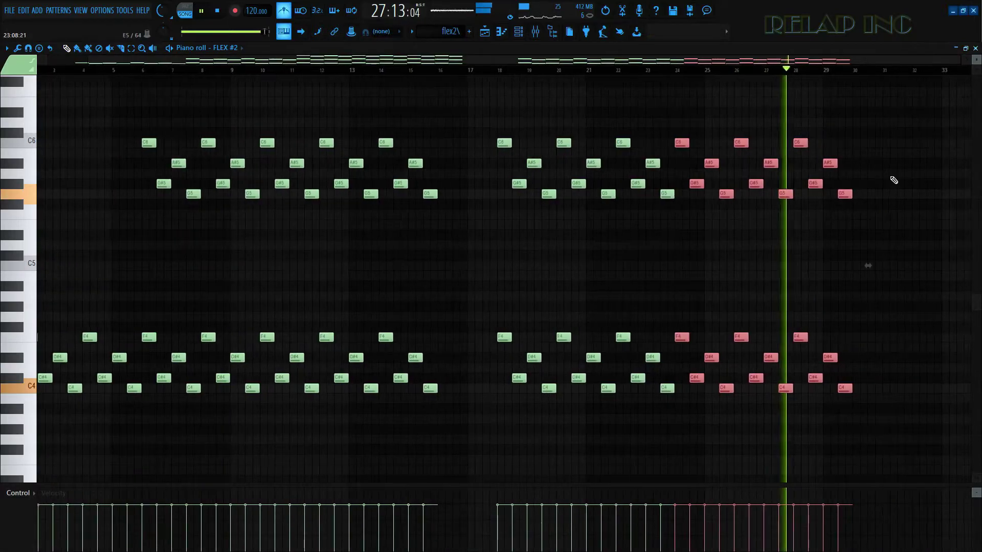
Step: Stop playback and, in the playlist, lengthen the flex2 and Pattern 1 clips so both end just after bar 30
{"action": "key", "text": "space"}
{"action": "left_click", "coordinate": [975, 48]}
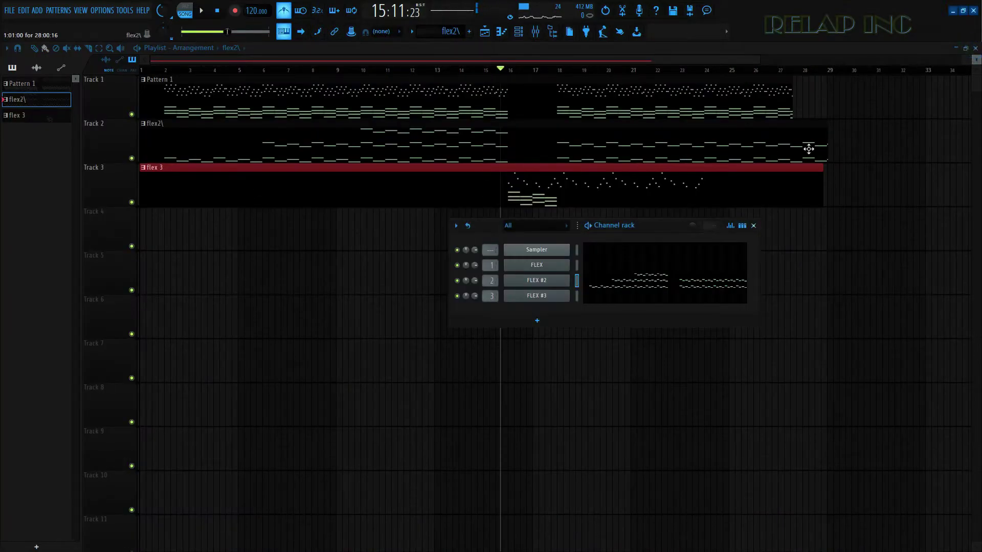
{"action": "left_click_drag", "start_coordinate": [824, 130], "coordinate": [798, 148]}
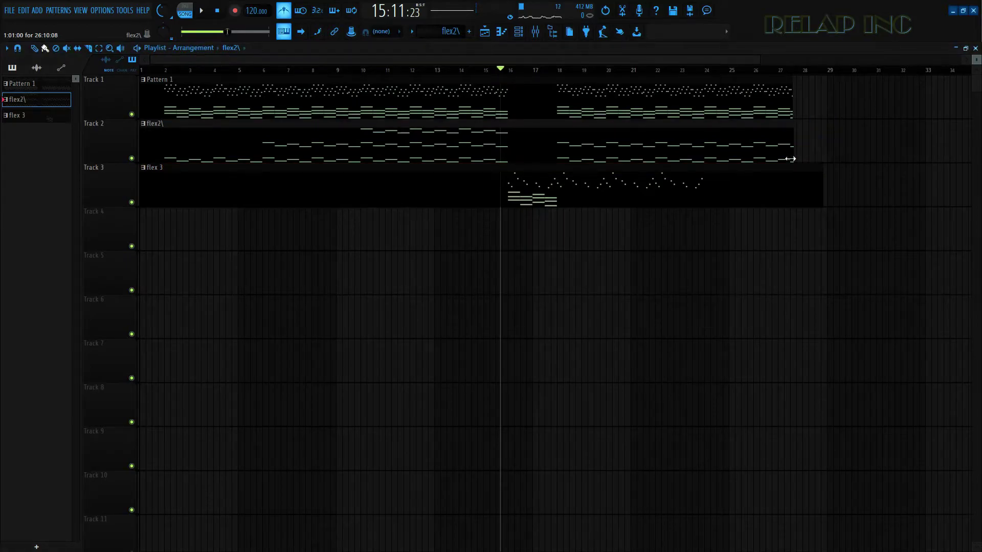
{"action": "scroll", "coordinate": [793, 161], "scroll_direction": "up", "scroll_amount": 10}
{"action": "left_click_drag", "start_coordinate": [694, 97], "coordinate": [886, 86]}
{"action": "scroll", "coordinate": [701, 162], "scroll_direction": "down", "scroll_amount": 6}
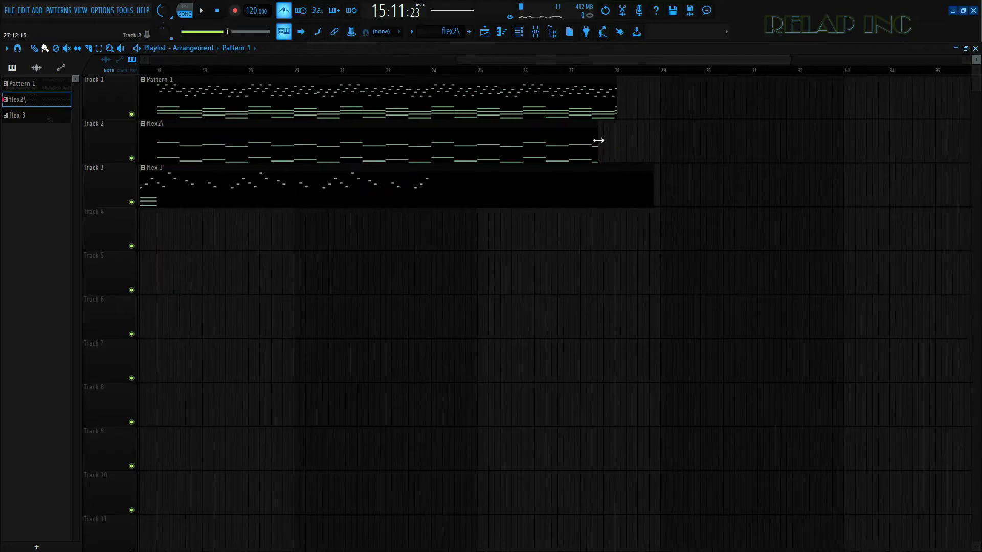
{"action": "left_click_drag", "start_coordinate": [598, 140], "coordinate": [727, 138]}
{"action": "left_click_drag", "start_coordinate": [783, 156], "coordinate": [712, 164]}
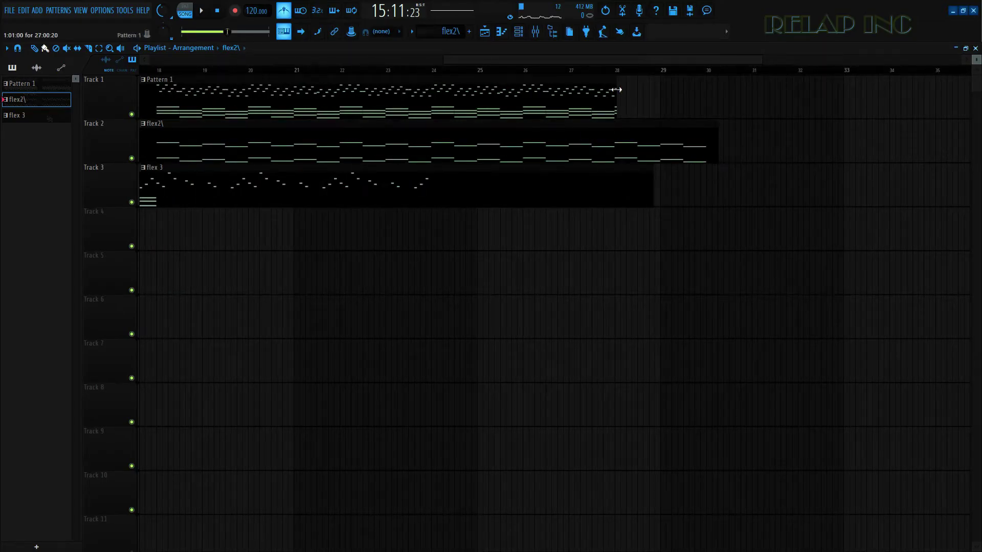
{"action": "left_click_drag", "start_coordinate": [616, 89], "coordinate": [739, 89]}
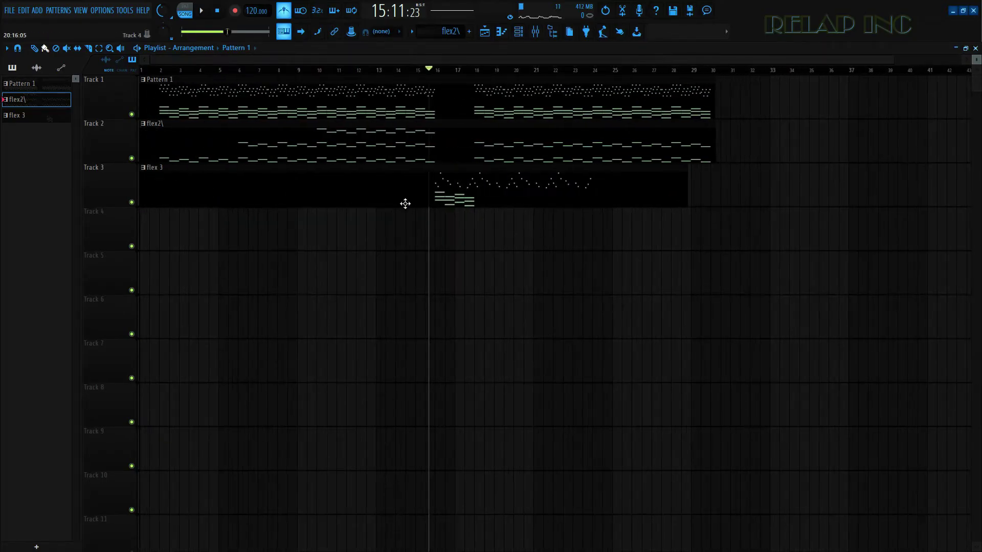
Step: Open the flex 3 pattern's FLEX #3 notes and duplicate only the melody from bars 16 to 23, leaving out the chords
{"action": "left_click", "coordinate": [97, 182]}
{"action": "mouse_move", "coordinate": [838, 235]}
{"action": "left_mouse_down"}
{"action": "mouse_move", "coordinate": [541, 138]}
{"action": "mouse_move", "coordinate": [539, 50]}
{"action": "mouse_move", "coordinate": [599, 131]}
{"action": "mouse_move", "coordinate": [818, 130]}
{"action": "left_mouse_up"}
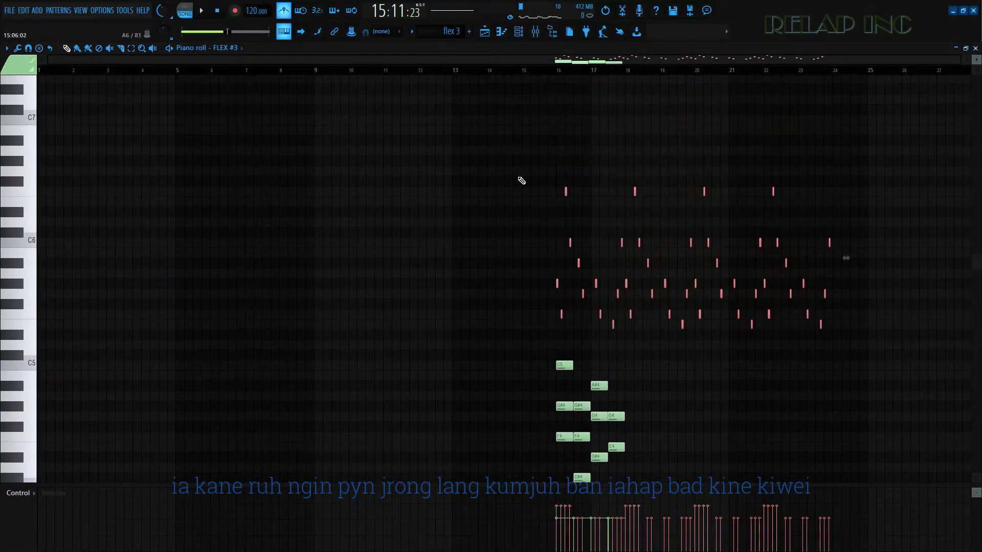
{"action": "scroll", "coordinate": [618, 339], "scroll_direction": "up", "scroll_amount": 3}
{"action": "scroll", "coordinate": [618, 339], "scroll_direction": "up", "scroll_amount": 5}
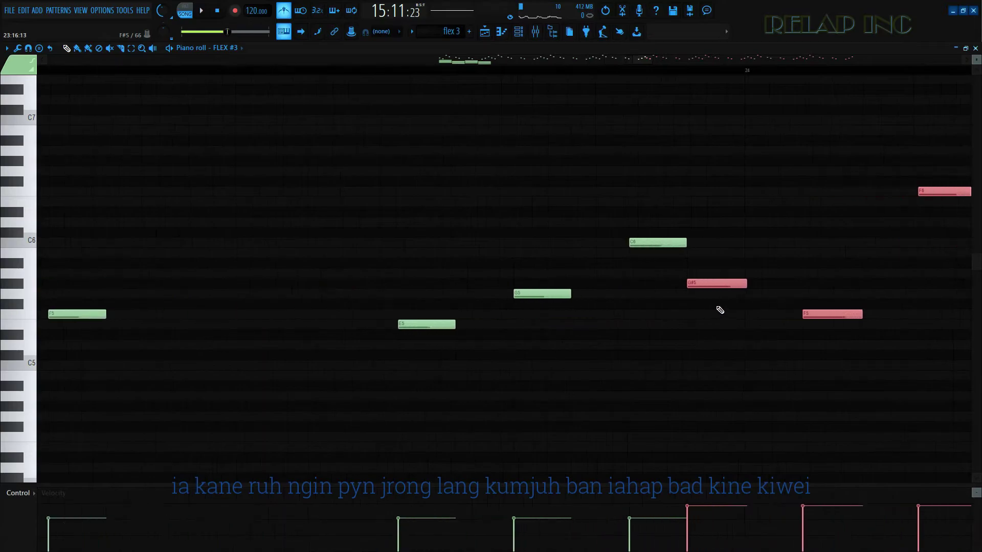
{"action": "scroll", "coordinate": [598, 335], "scroll_direction": "right", "scroll_amount": 3}
{"action": "scroll", "coordinate": [640, 320], "scroll_direction": "up", "scroll_amount": 3}
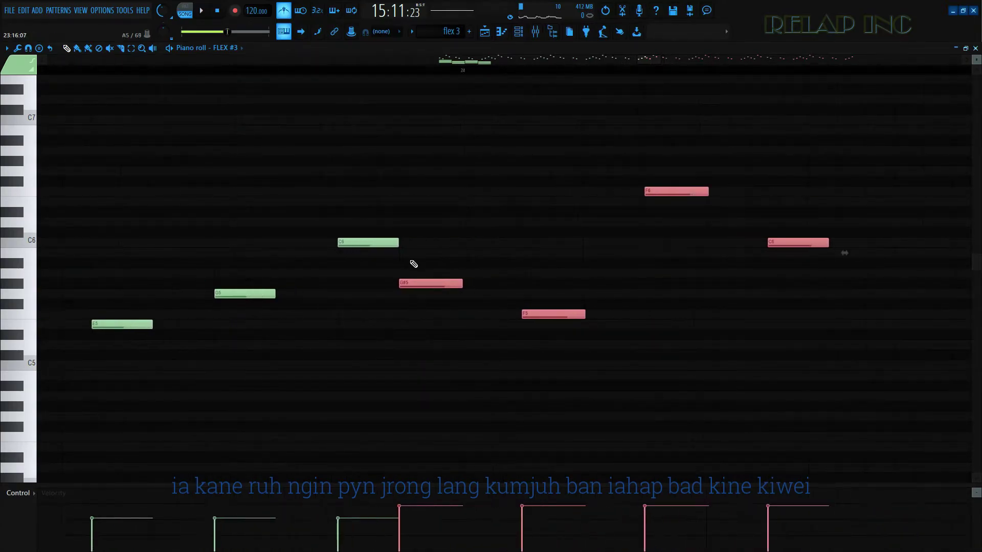
Step: Play the song around the start of the duplicated melody near bar 24, and undo the stray note added before bar 22
{"action": "key", "text": "space"}
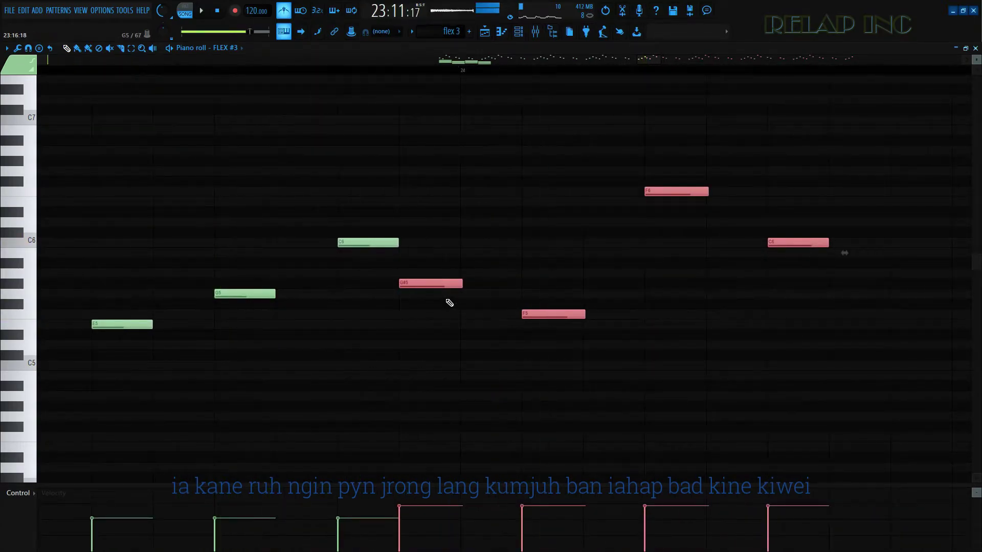
{"action": "scroll", "coordinate": [564, 313], "scroll_direction": "down", "scroll_amount": 3}
{"action": "scroll", "coordinate": [564, 313], "scroll_direction": "down", "scroll_amount": 3}
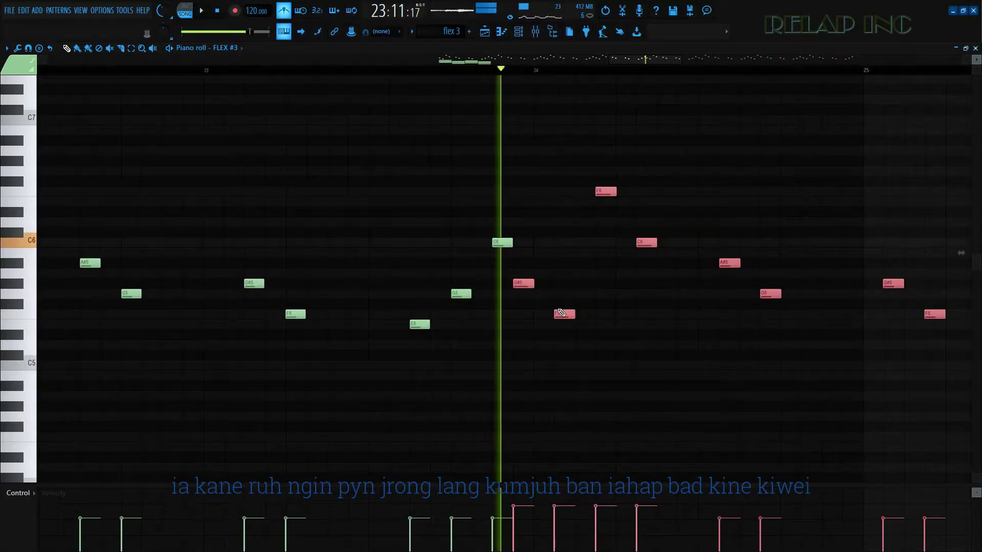
{"action": "key", "text": "space"}
{"action": "scroll", "coordinate": [340, 130], "scroll_direction": "down", "scroll_amount": 2}
{"action": "left_click", "coordinate": [67, 80]}
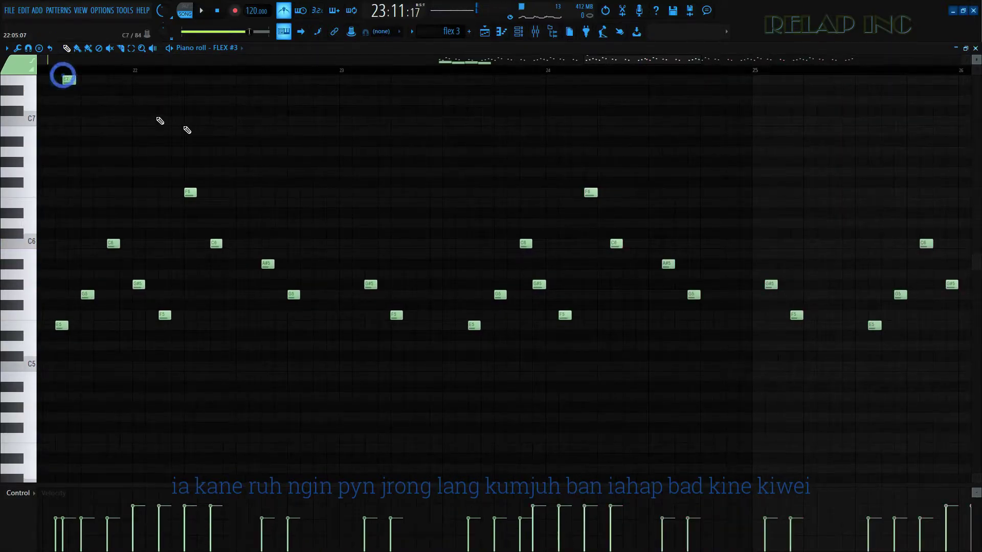
{"action": "key", "text": "ctrl+z"}
{"action": "scroll", "coordinate": [259, 154], "scroll_direction": "down", "scroll_amount": 3}
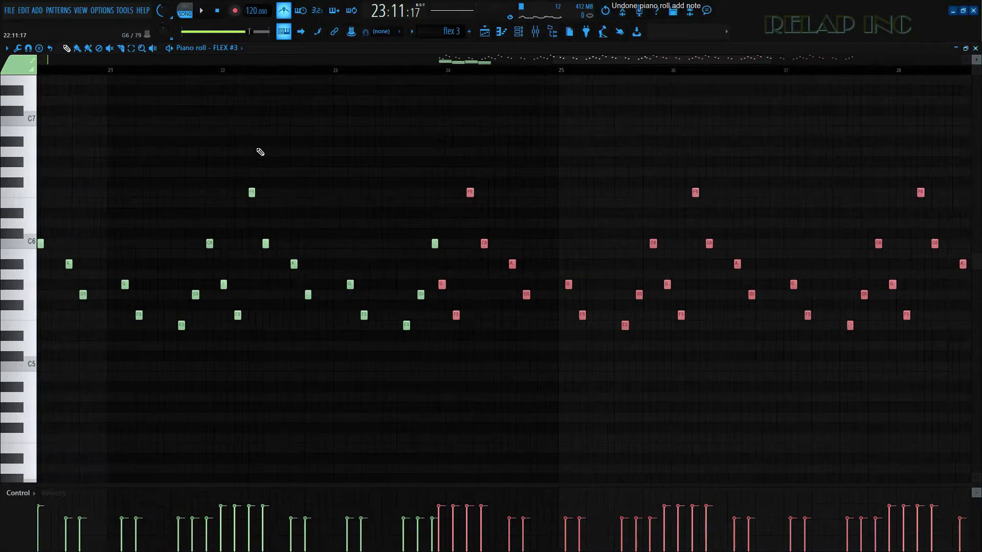
Step: Shift the duplicated FLEX #3 melody notes to start exactly at bar 24 while the song plays
{"action": "left_click", "coordinate": [130, 66]}
{"action": "key", "text": "space"}
{"action": "scroll", "coordinate": [180, 274], "scroll_direction": "down", "scroll_amount": 3}
{"action": "scroll", "coordinate": [343, 318], "scroll_direction": "up", "scroll_amount": 4}
{"action": "scroll", "coordinate": [352, 316], "scroll_direction": "up", "scroll_amount": 1}
{"action": "scroll", "coordinate": [351, 313], "scroll_direction": "down", "scroll_amount": 2}
{"action": "scroll", "coordinate": [347, 314], "scroll_direction": "up", "scroll_amount": 4}
{"action": "left_click_drag", "start_coordinate": [317, 284], "coordinate": [345, 285]}
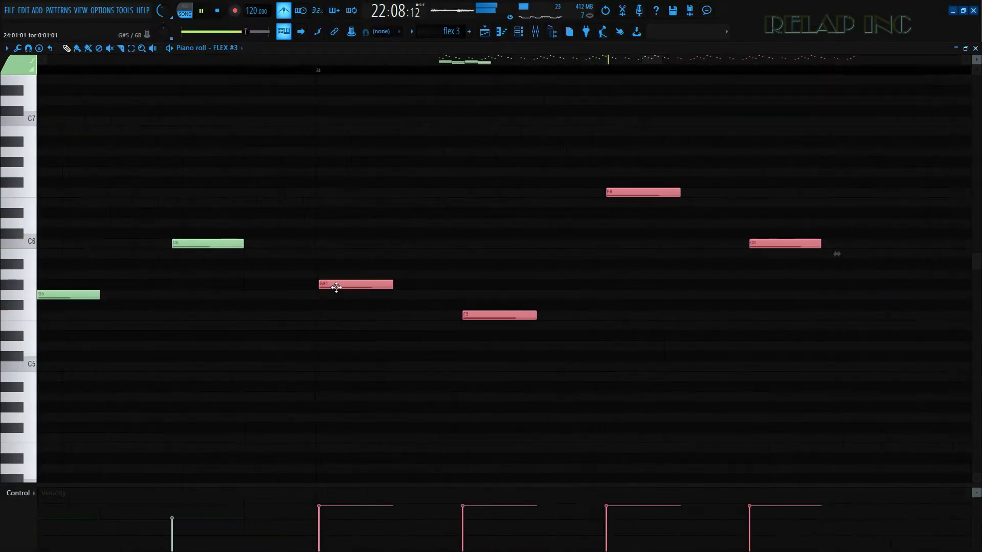
{"action": "scroll", "coordinate": [335, 285], "scroll_direction": "down", "scroll_amount": 10}
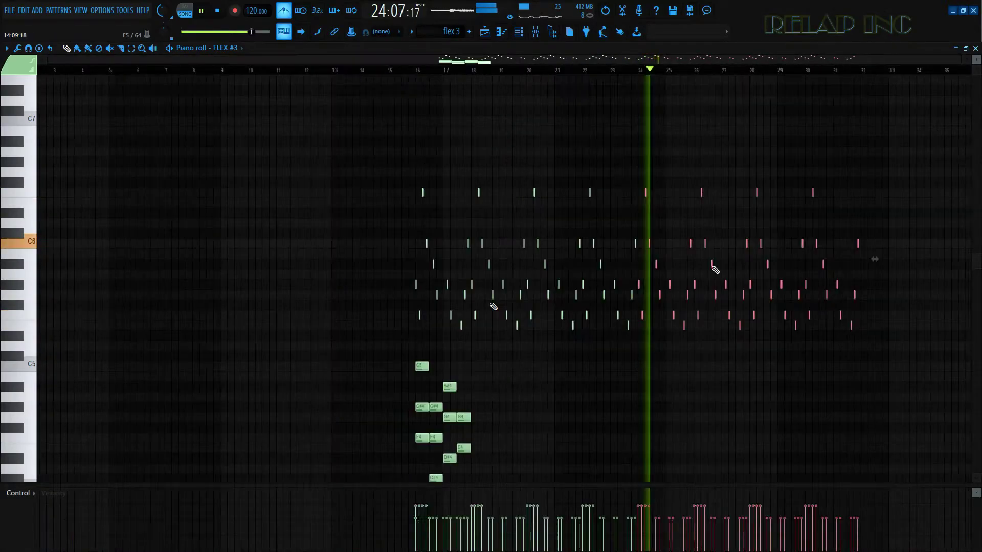
Step: Stop playback and lengthen the flex 3 clip on Track 3 to end just after bar 30, in line with the other clips
{"action": "key", "text": "F7"}
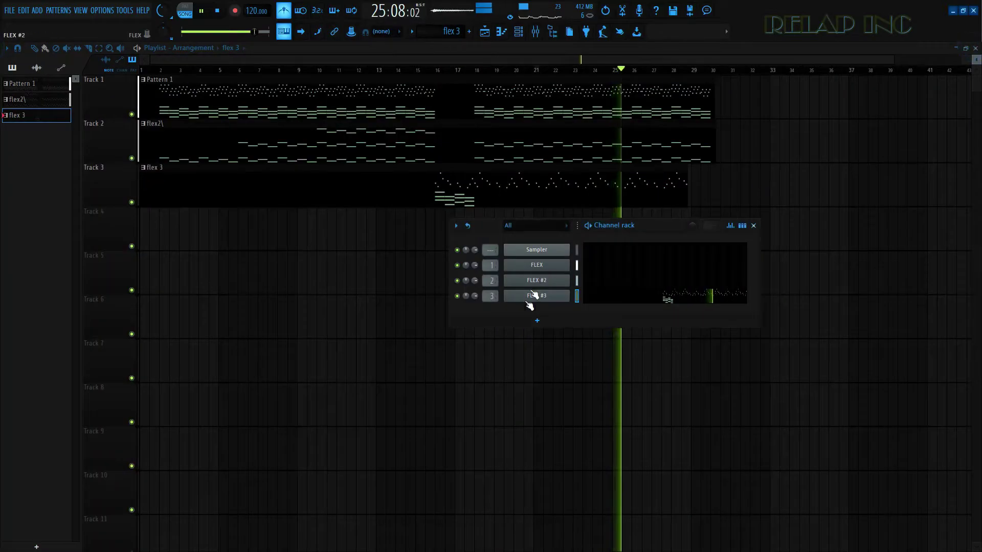
{"action": "key", "text": "space"}
{"action": "key", "text": "F6"}
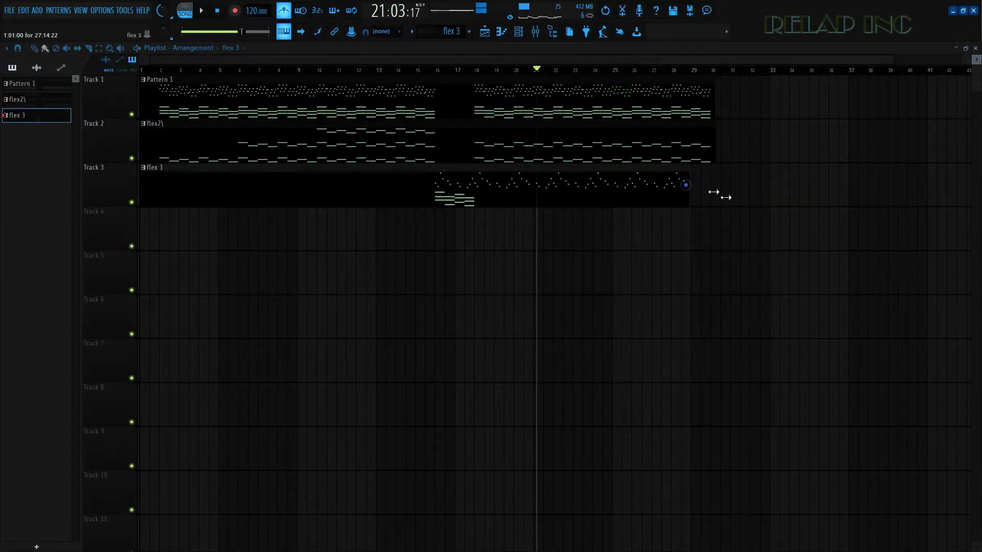
{"action": "left_click_drag", "start_coordinate": [727, 201], "coordinate": [715, 201]}
{"action": "scroll", "coordinate": [683, 208], "scroll_direction": "up", "scroll_amount": 6}
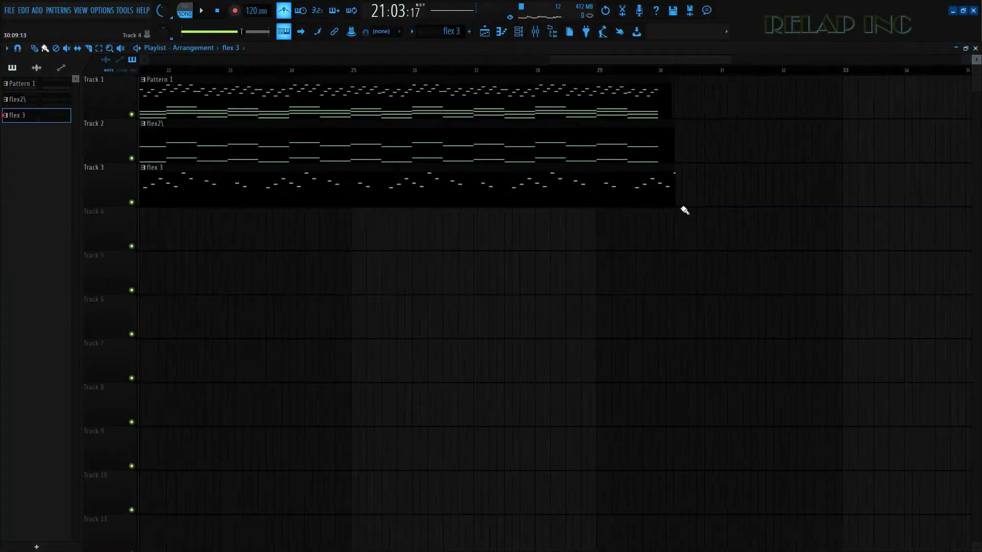
{"action": "left_click", "coordinate": [652, 174]}
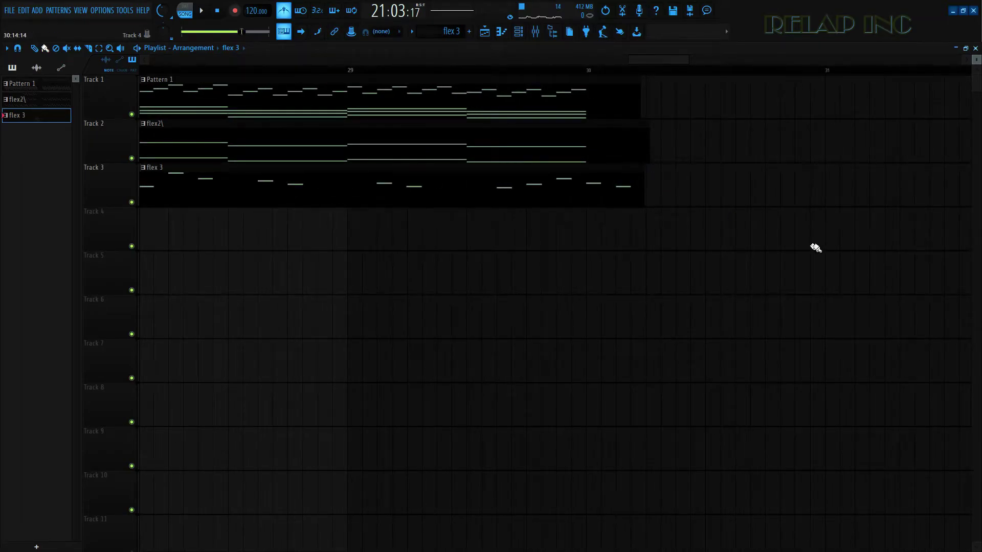
Step: Play the arrangement from just before bar 16 through bar 27 to review the extended sections, and stop playback
{"action": "scroll", "coordinate": [517, 252], "scroll_direction": "down", "scroll_amount": 8}
{"action": "scroll", "coordinate": [545, 253], "scroll_direction": "down", "scroll_amount": 4}
{"action": "left_click", "coordinate": [409, 71]}
{"action": "key", "text": "space"}
{"action": "scroll", "coordinate": [405, 225], "scroll_direction": "up", "scroll_amount": 6}
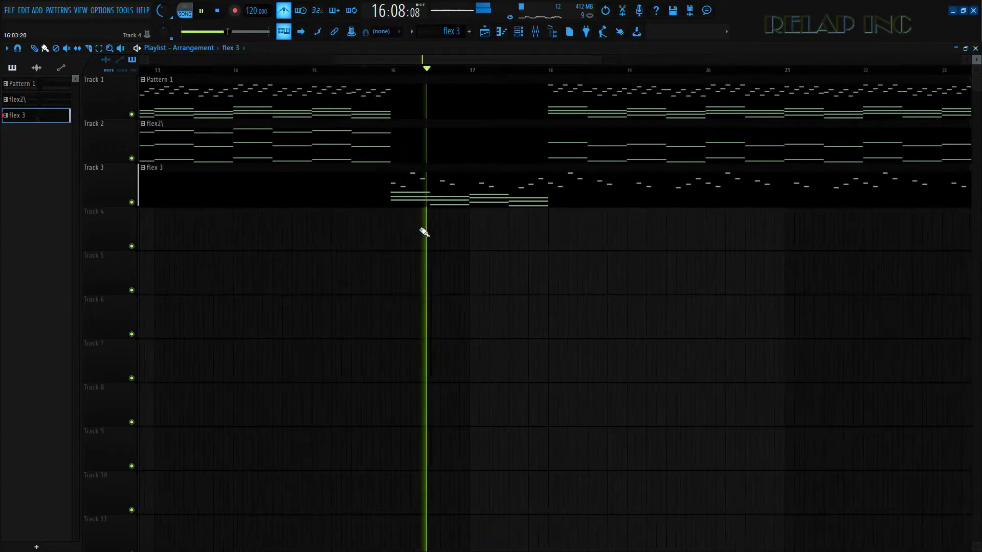
{"action": "scroll", "coordinate": [424, 232], "scroll_direction": "down", "scroll_amount": 5}
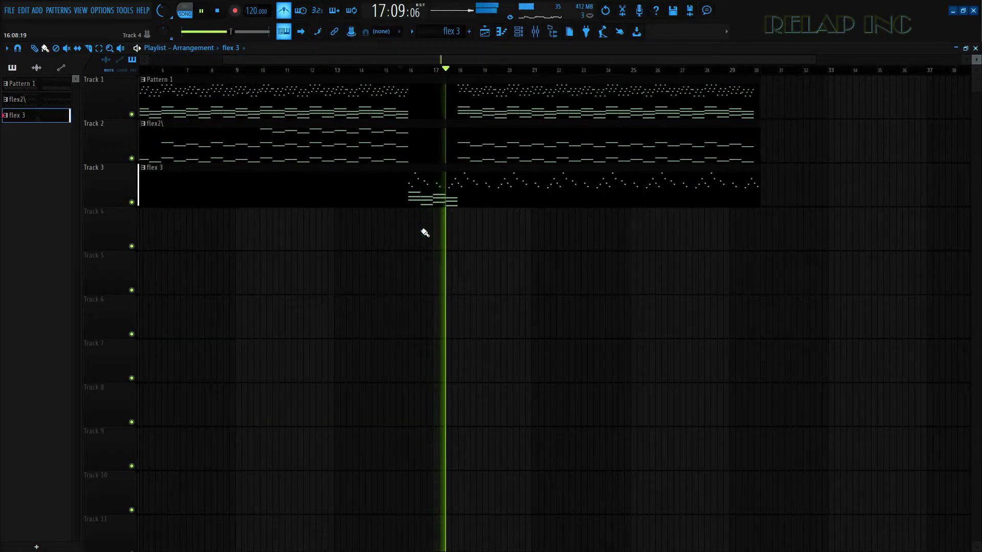
{"action": "scroll", "coordinate": [423, 232], "scroll_direction": "down", "scroll_amount": 3}
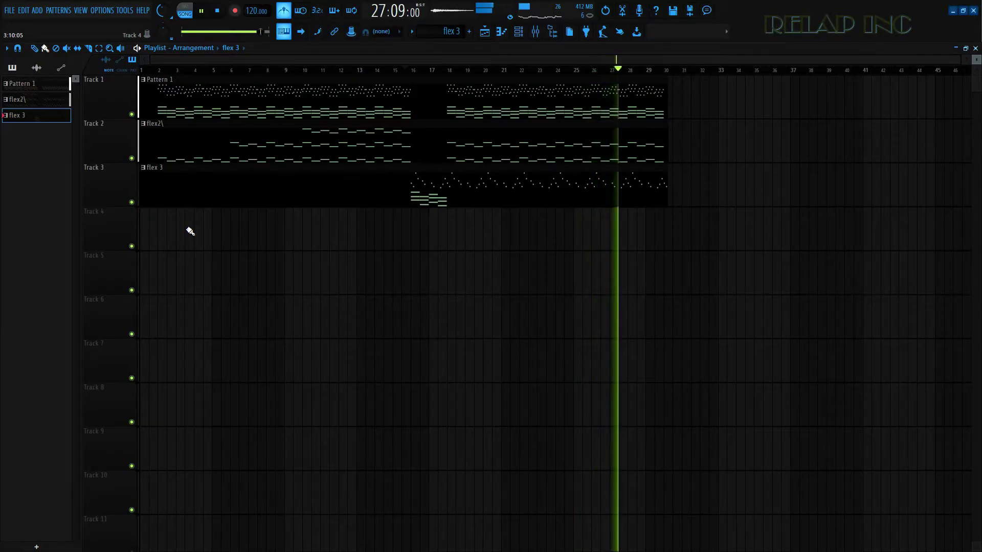
{"action": "key", "text": "space"}
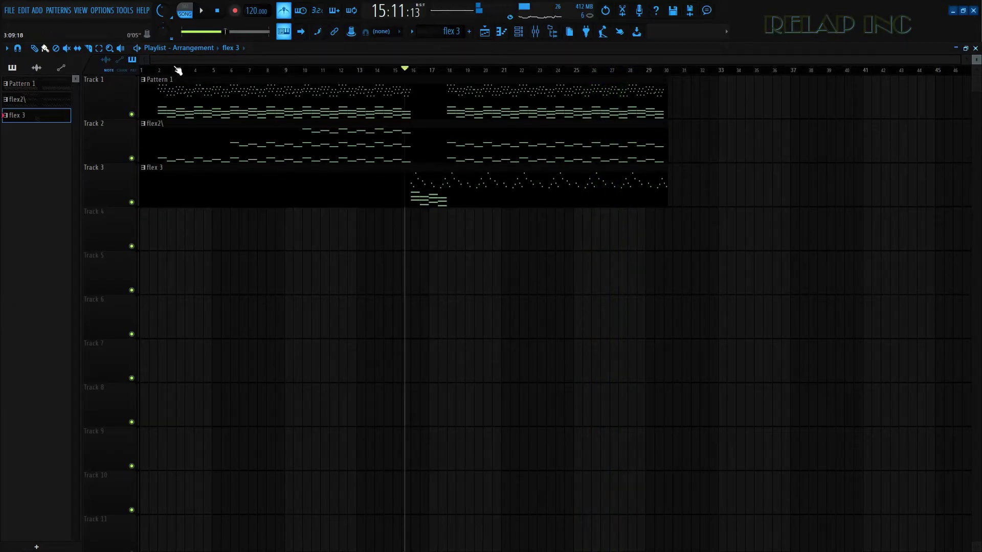
{"action": "left_click", "coordinate": [538, 34]}
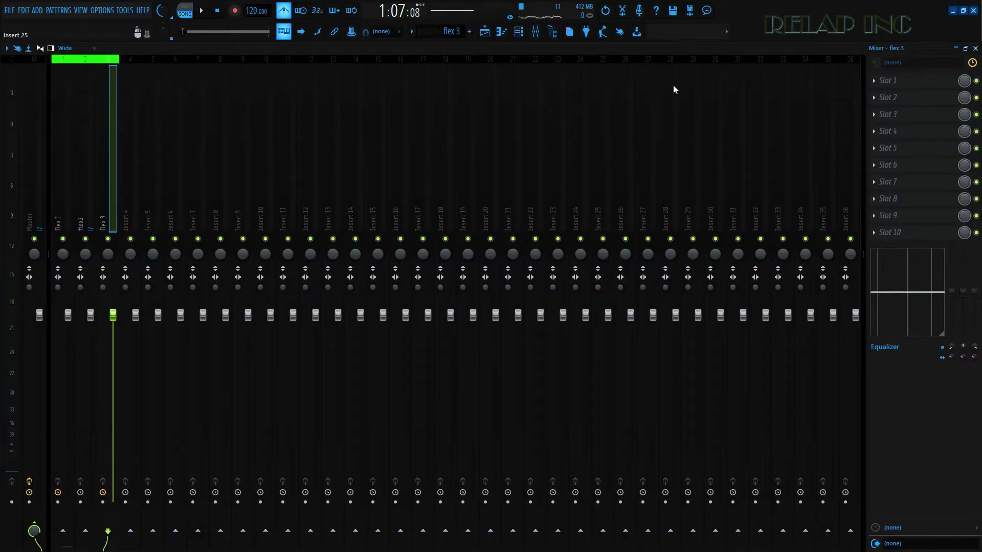
{"action": "left_click", "coordinate": [975, 48]}
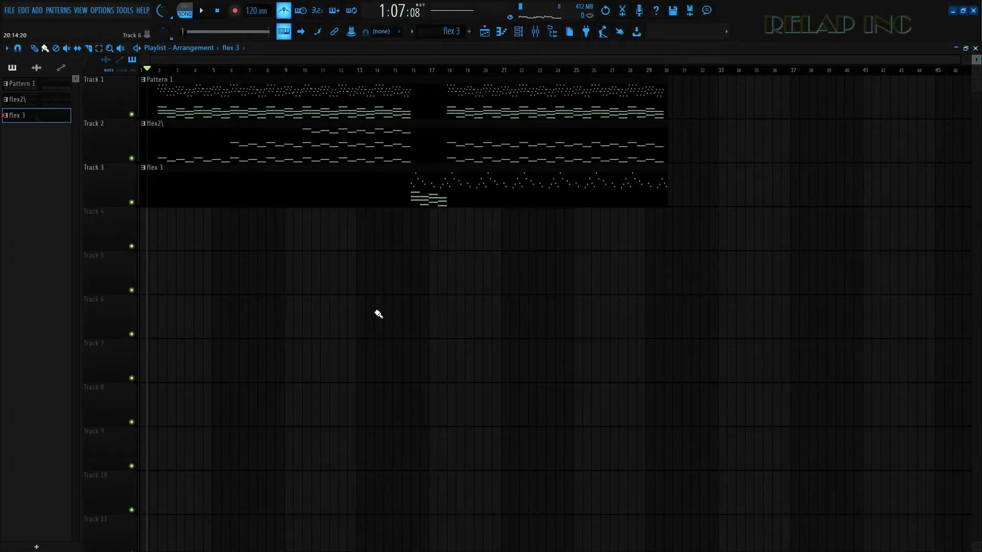
{"action": "left_click", "coordinate": [536, 34]}
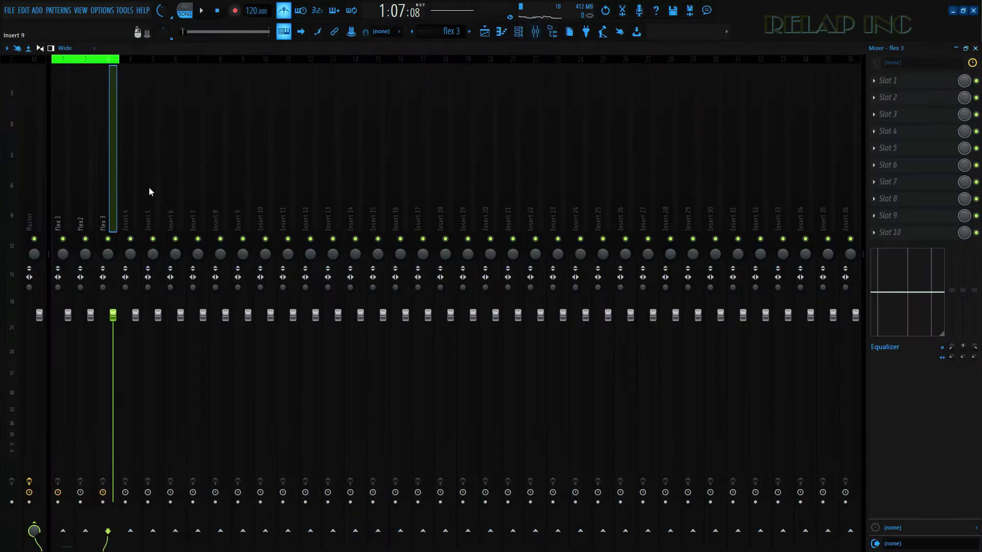
{"action": "left_click", "coordinate": [975, 50]}
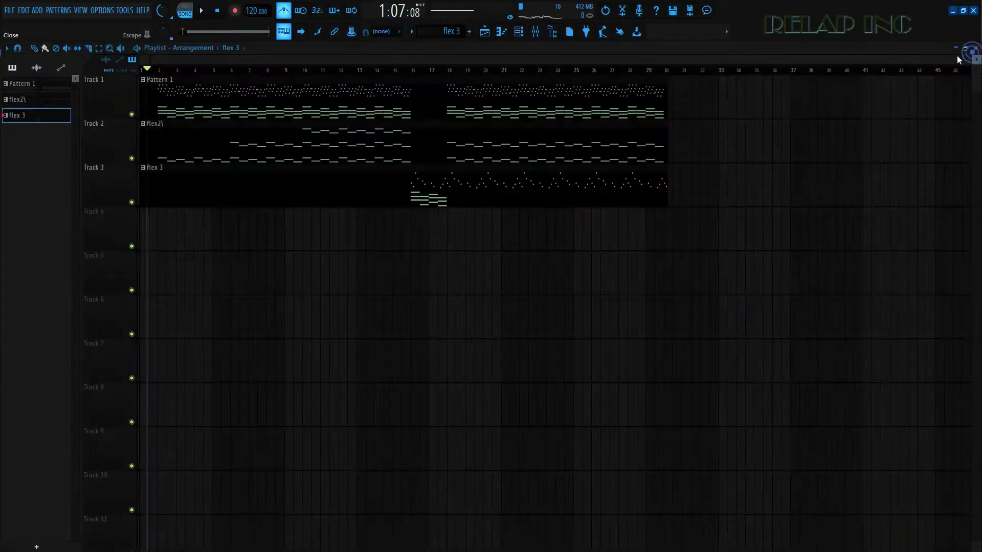
Step: Add a Drumpad channel to the channel rack and close its plugin window
{"action": "left_click", "coordinate": [518, 33]}
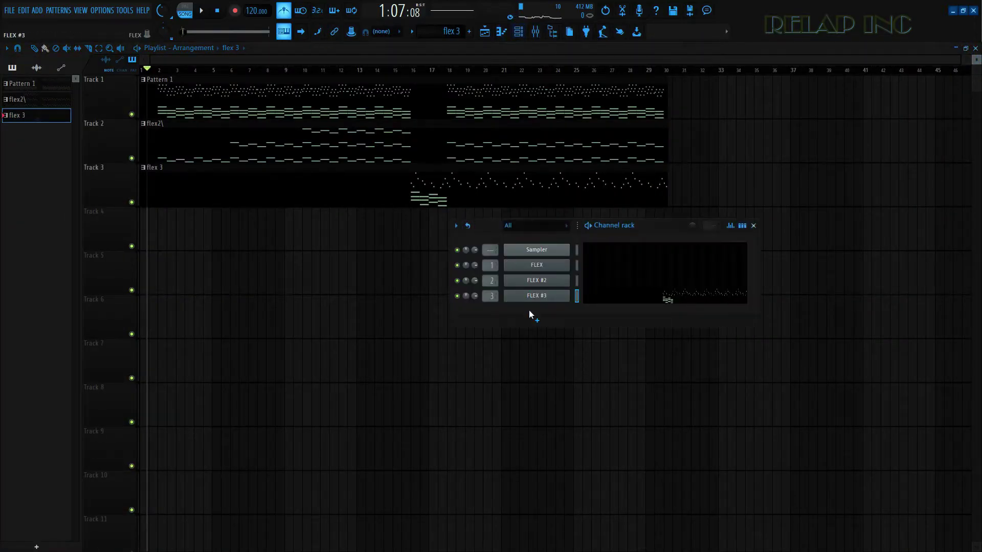
{"action": "left_click", "coordinate": [537, 321]}
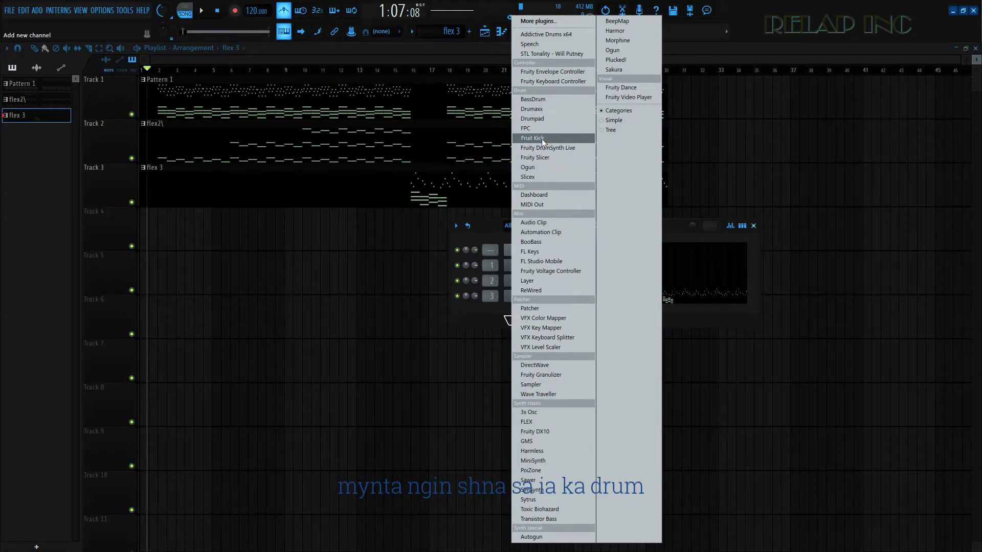
{"action": "left_click", "coordinate": [542, 119]}
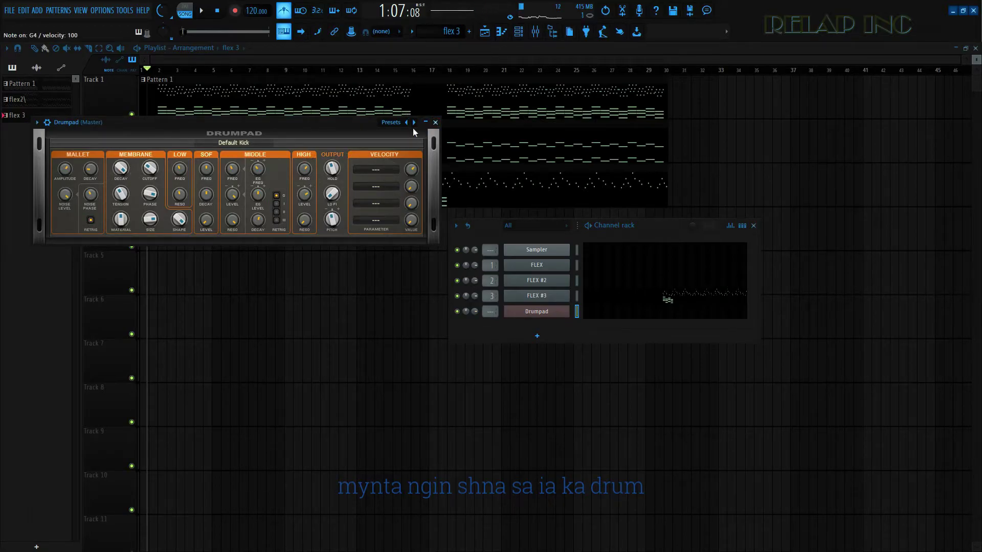
{"action": "left_click", "coordinate": [435, 122]}
Step: Replace the Drumpad channel's instrument with Drumaxx
{"action": "right_click", "coordinate": [557, 311]}
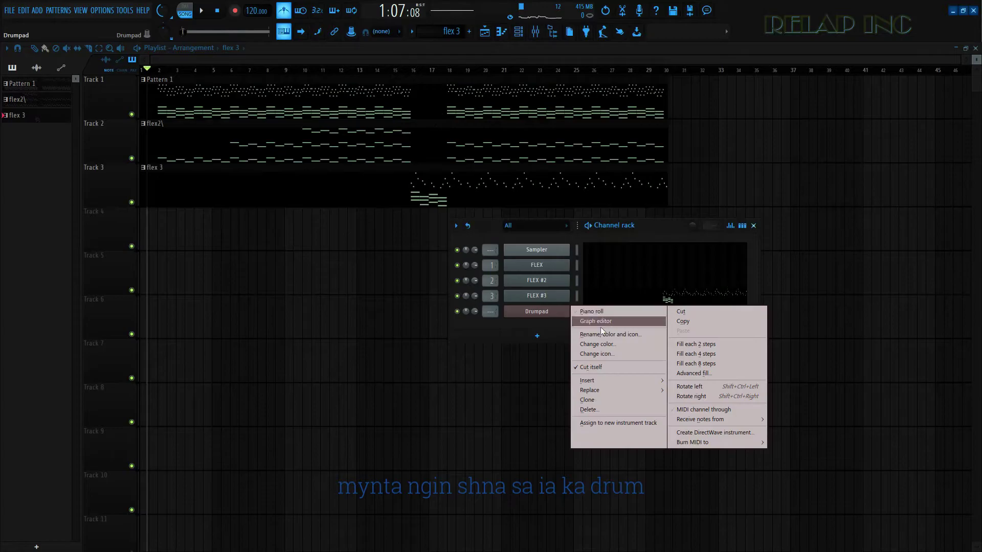
{"action": "mouse_move", "coordinate": [606, 389]}
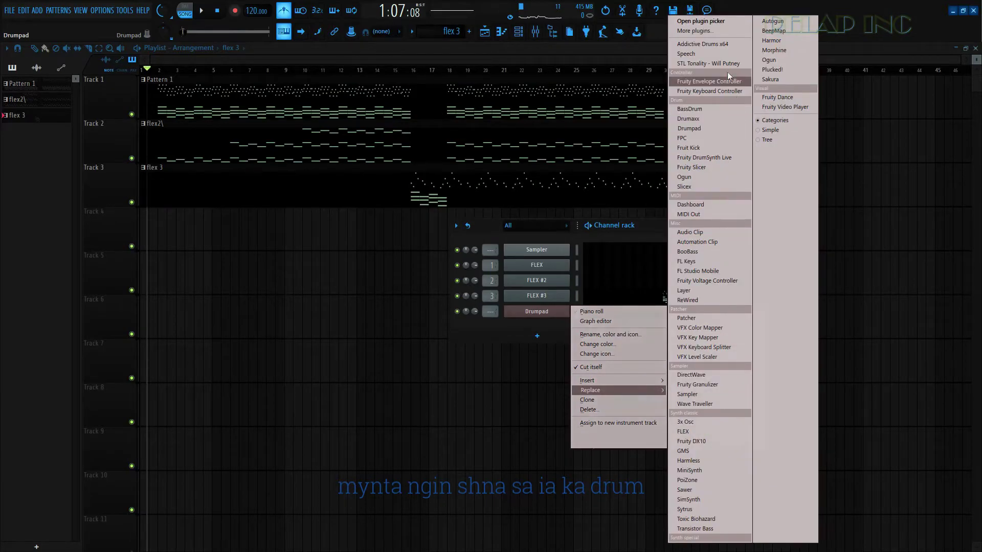
{"action": "left_click", "coordinate": [714, 119]}
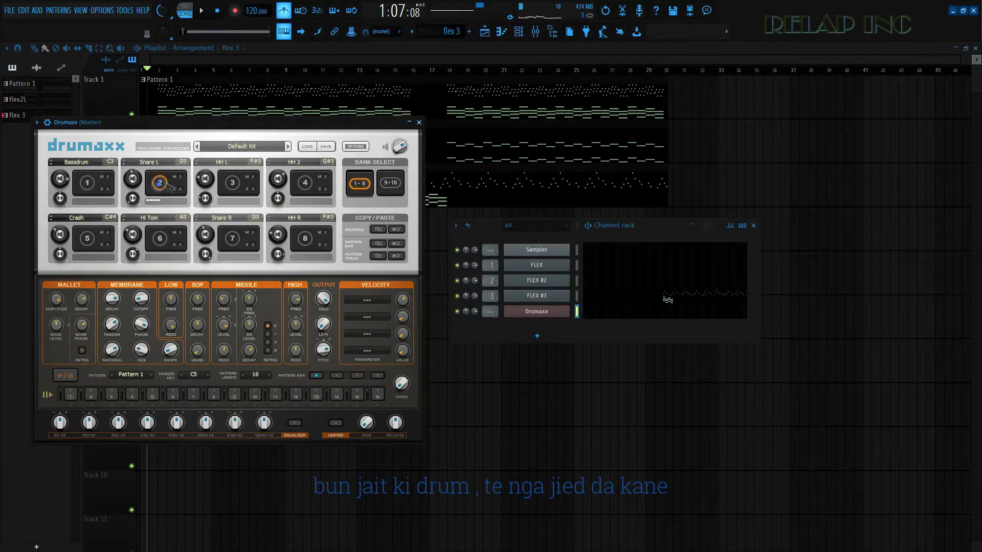
Step: Load the Beat Box FG preset from Drumaxx's Hip Hop bank and close the plugin window
{"action": "left_click", "coordinate": [257, 148]}
{"action": "left_click", "coordinate": [146, 266]}
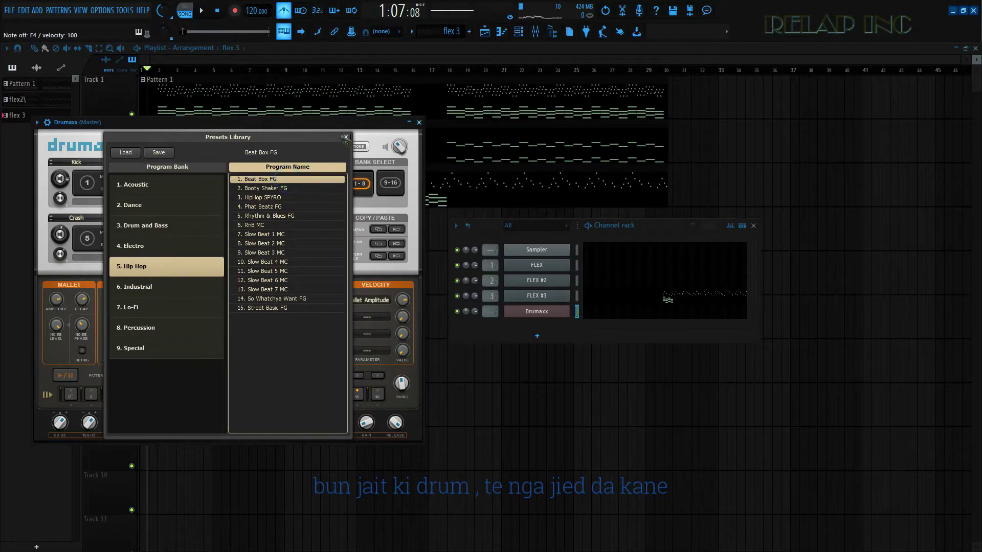
{"action": "left_click", "coordinate": [345, 137]}
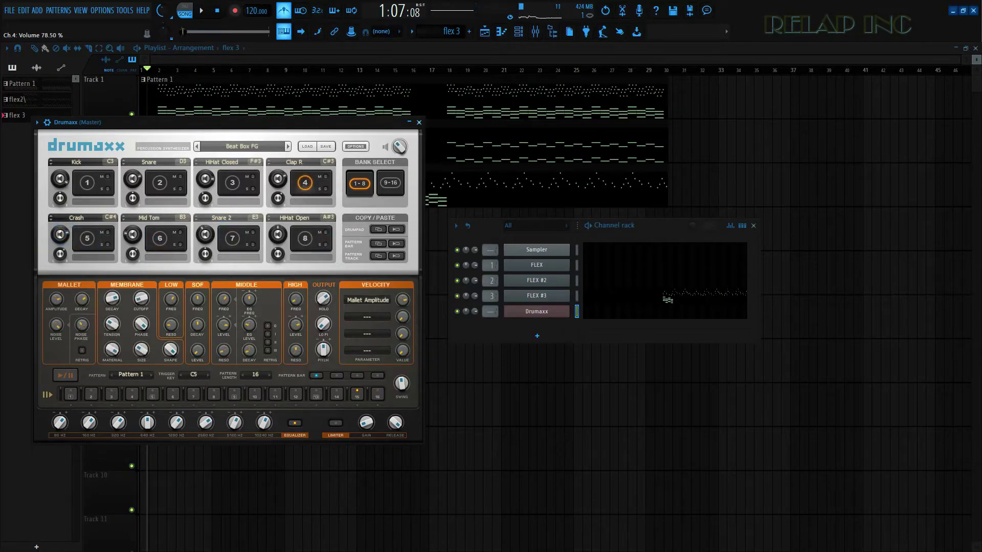
{"action": "left_click", "coordinate": [419, 123]}
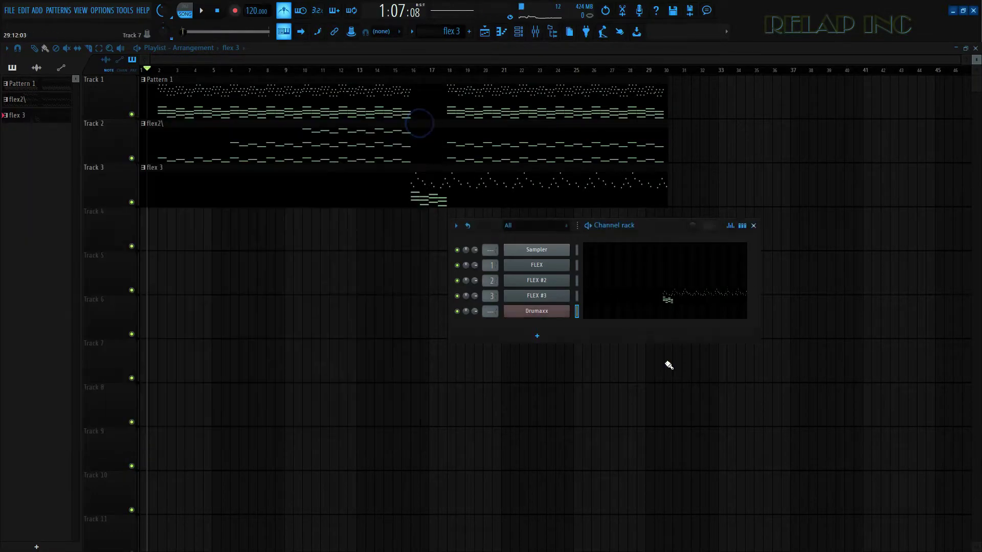
Step: Route the Drumaxx channel to mixer track 4, and name that track "drums" with a black colour
{"action": "scroll", "coordinate": [485, 314], "scroll_direction": "up", "scroll_amount": 3}
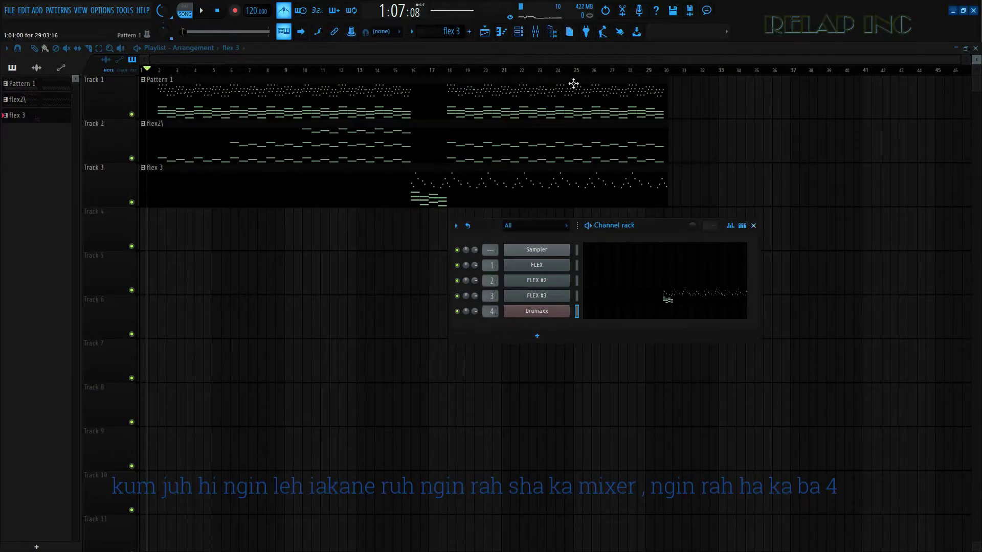
{"action": "left_click", "coordinate": [534, 33]}
{"action": "right_click", "coordinate": [131, 181]}
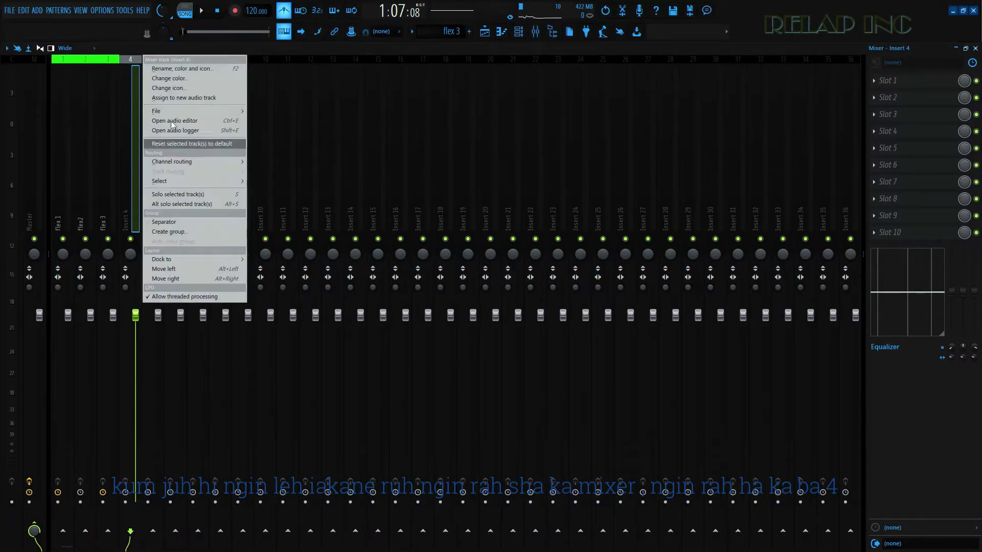
{"action": "left_click", "coordinate": [180, 69]}
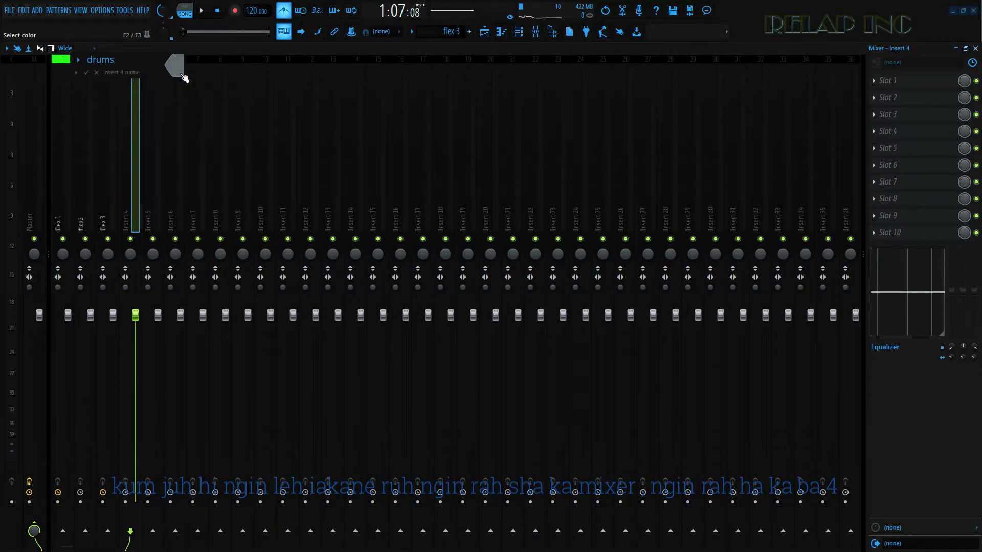
{"action": "left_click", "coordinate": [180, 74]}
{"action": "left_click", "coordinate": [190, 73]}
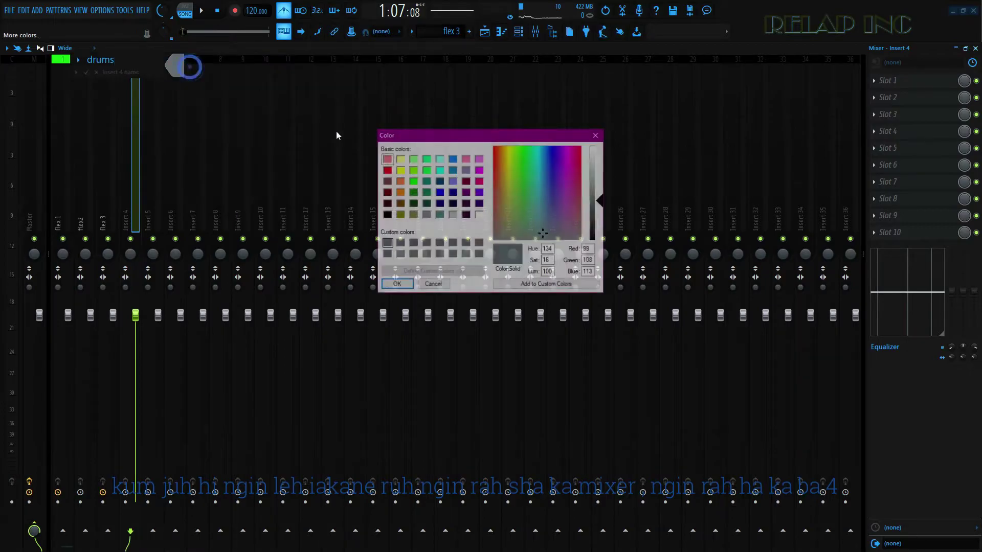
{"action": "double_click", "coordinate": [386, 214]}
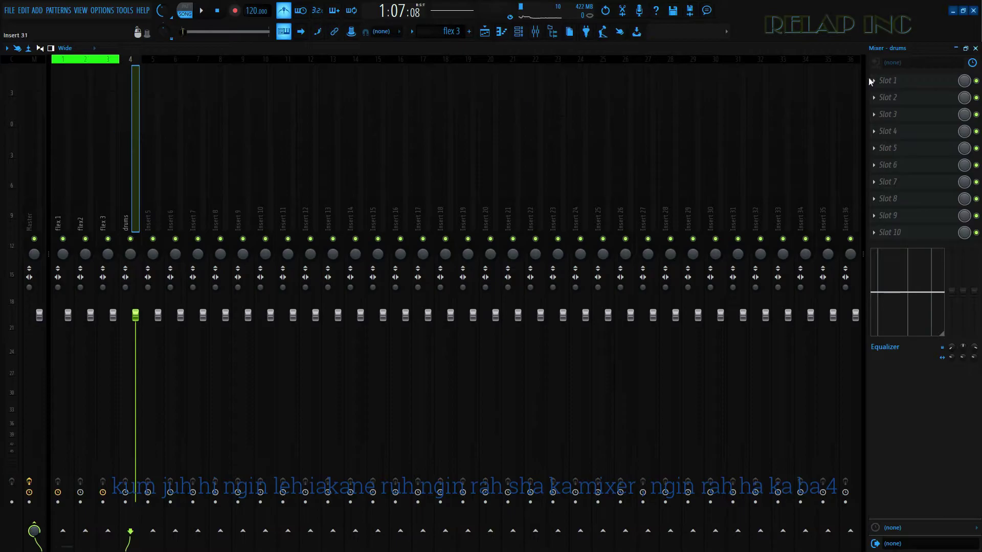
{"action": "left_click", "coordinate": [976, 48]}
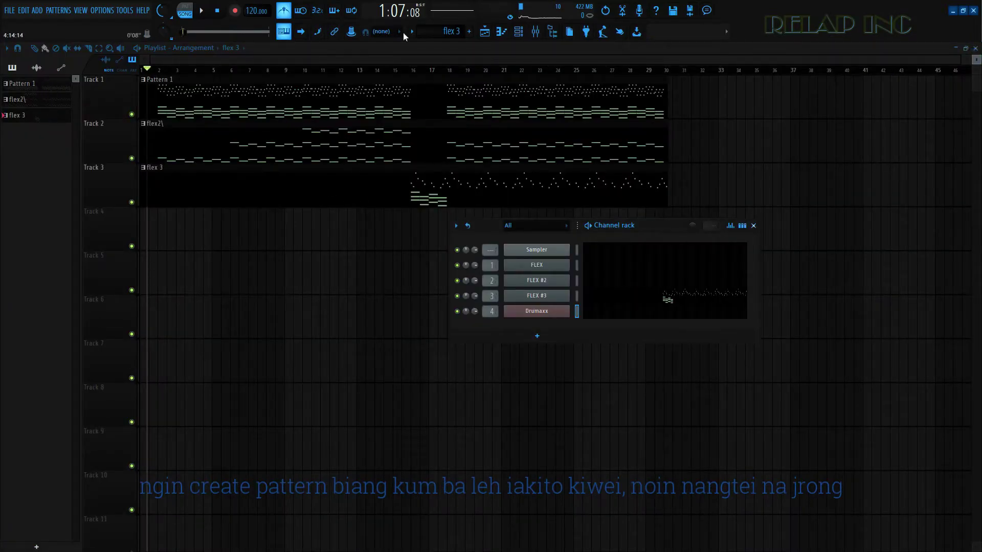
Step: Create a new pattern named "drum"
{"action": "left_click", "coordinate": [468, 32]}
{"action": "type", "text": "dr"}
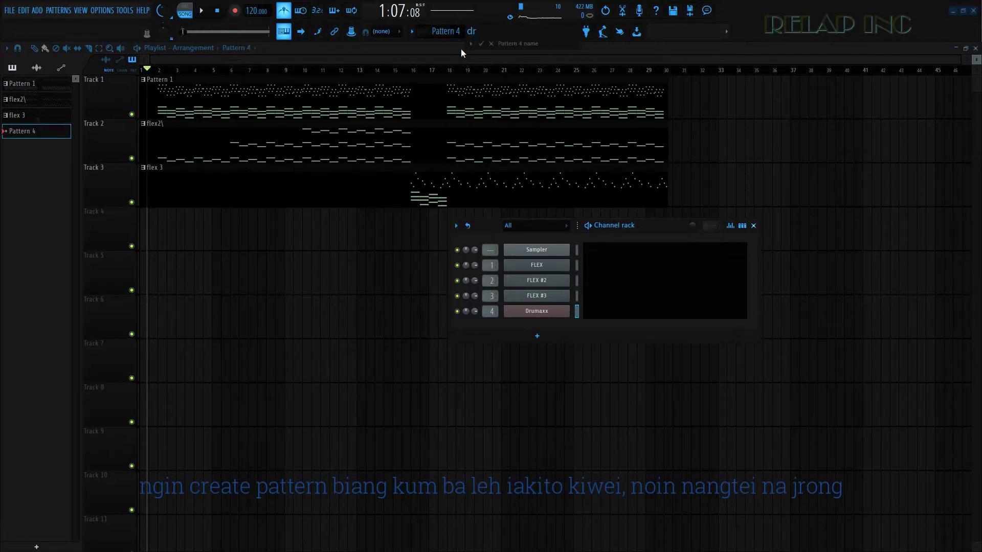
{"action": "type", "text": "um"}
{"action": "key", "text": "Return"}
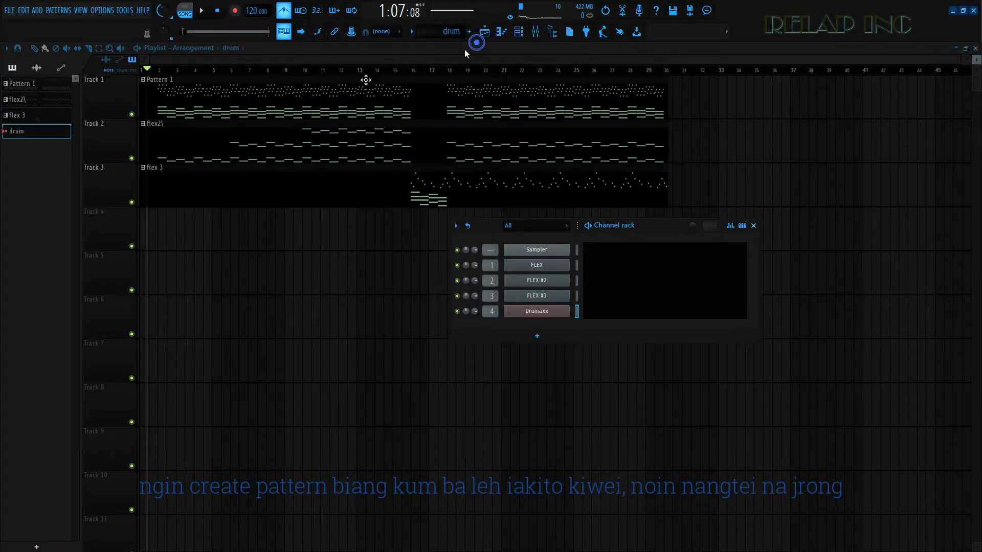
Step: Place the drum pattern on Track 4 at bar 1 and extend its clip to about bar 30
{"action": "left_click", "coordinate": [38, 133]}
{"action": "left_click", "coordinate": [156, 223]}
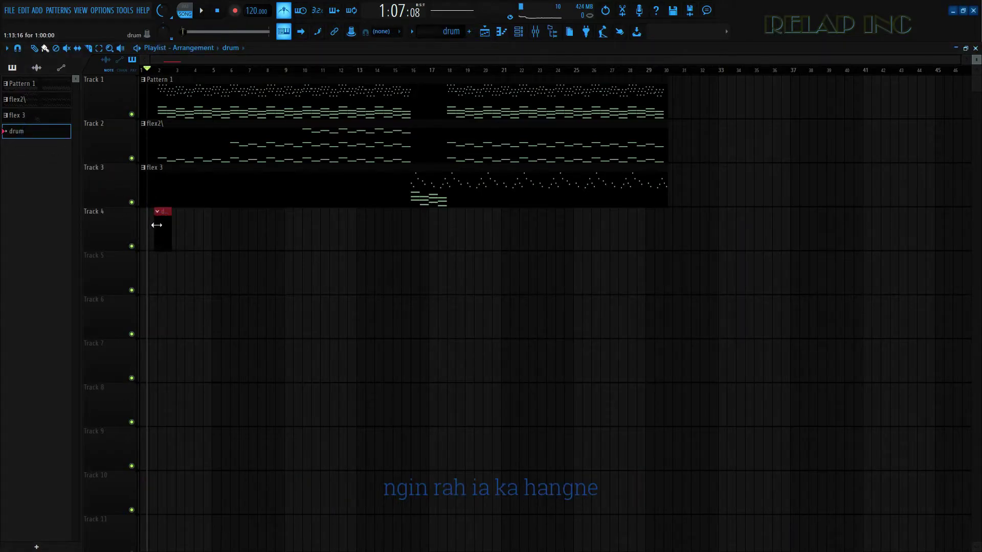
{"action": "left_click_drag", "start_coordinate": [163, 224], "coordinate": [151, 224]}
{"action": "left_click_drag", "start_coordinate": [387, 240], "coordinate": [673, 252]}
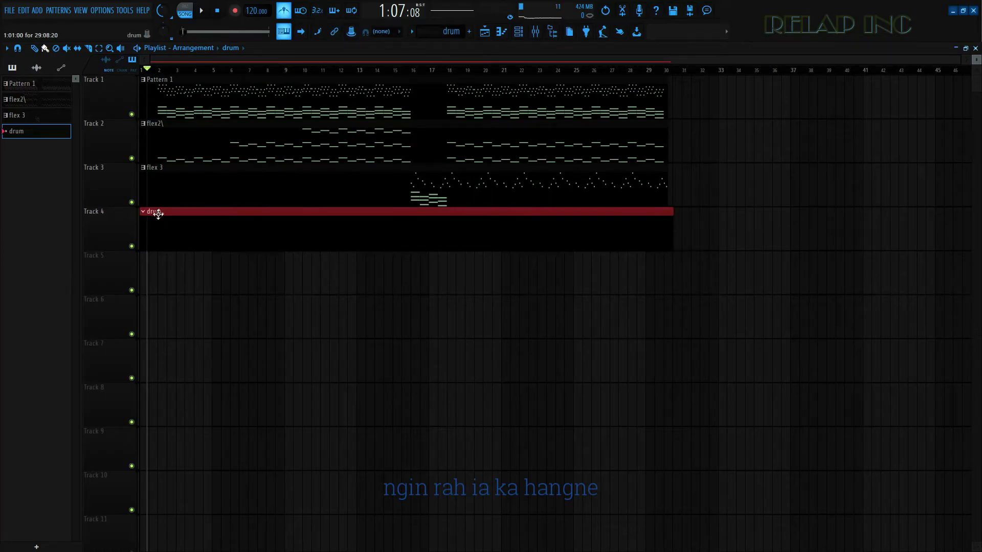
Step: Open the piano roll of the Drumaxx channel for the drum pattern
{"action": "key", "text": "F6"}
{"action": "left_click", "coordinate": [132, 221]}
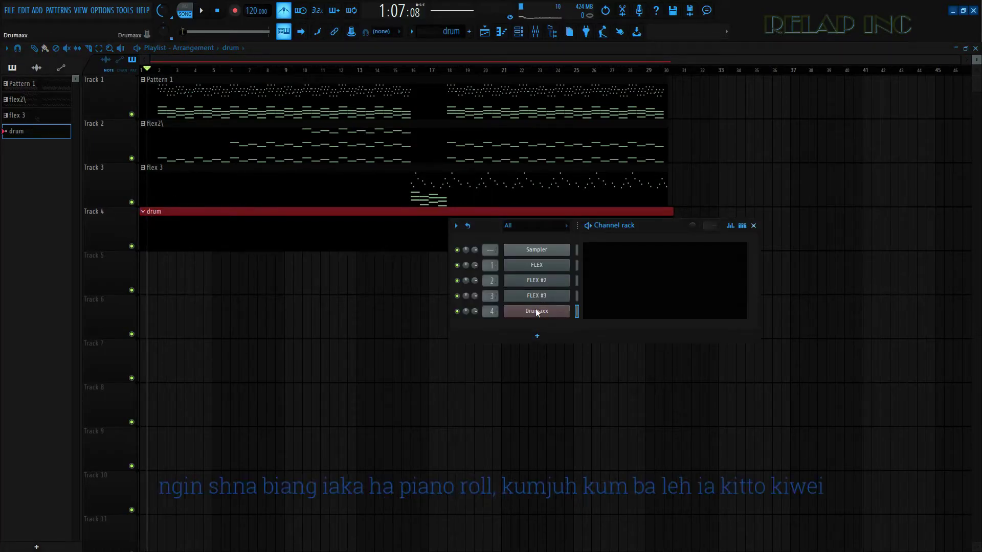
{"action": "right_click", "coordinate": [566, 308]}
{"action": "left_click", "coordinate": [576, 311]}
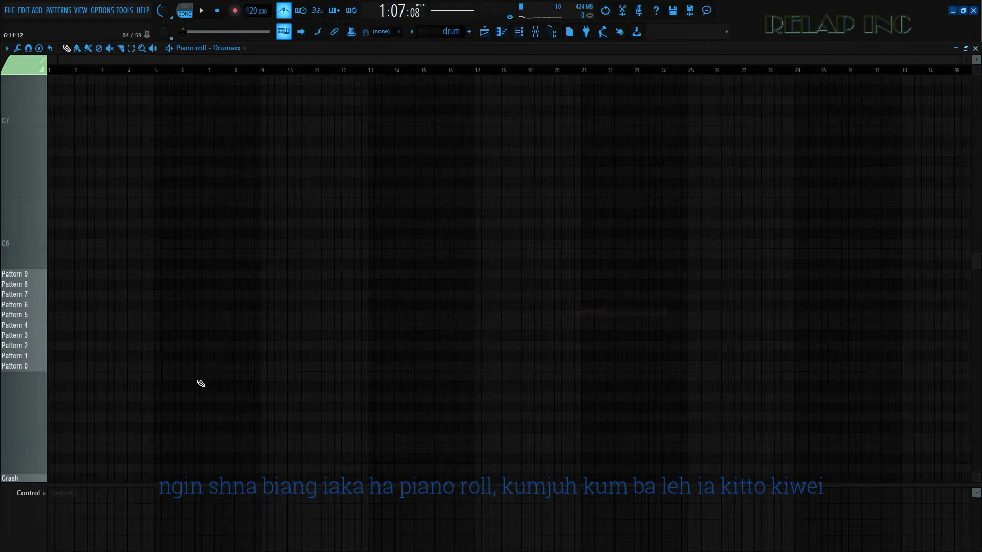
{"action": "scroll", "coordinate": [212, 369], "scroll_direction": "down", "scroll_amount": 3}
{"action": "left_click", "coordinate": [192, 254]}
{"action": "left_click_drag", "start_coordinate": [198, 271], "coordinate": [175, 276]}
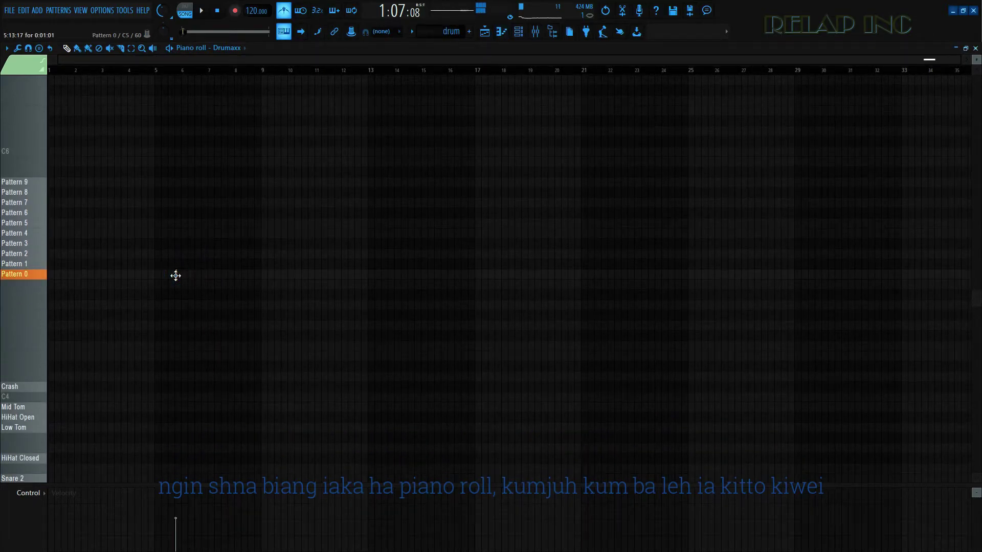
{"action": "right_click", "coordinate": [175, 276]}
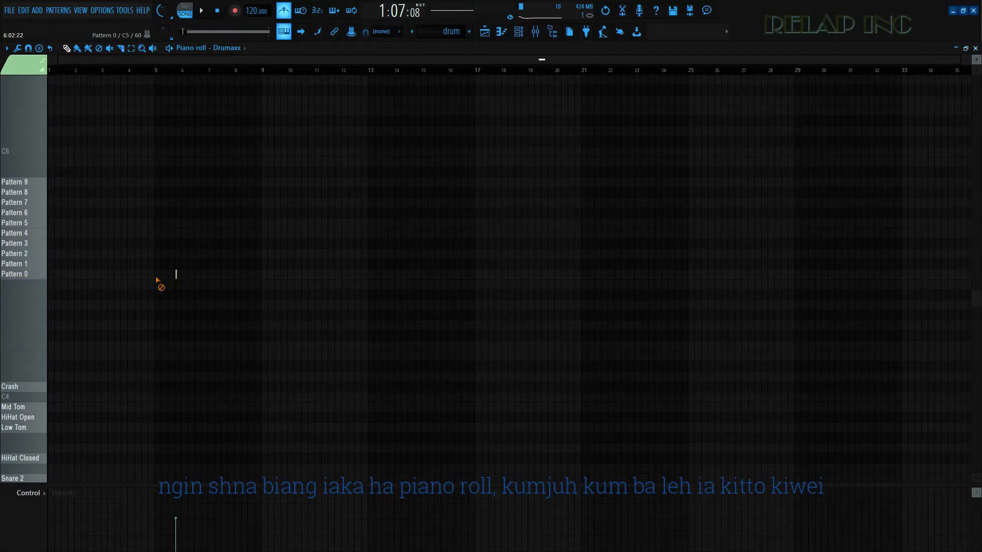
{"action": "scroll", "coordinate": [171, 356], "scroll_direction": "down", "scroll_amount": 4}
{"action": "scroll", "coordinate": [186, 429], "scroll_direction": "up", "scroll_amount": 5}
{"action": "left_click", "coordinate": [245, 397]}
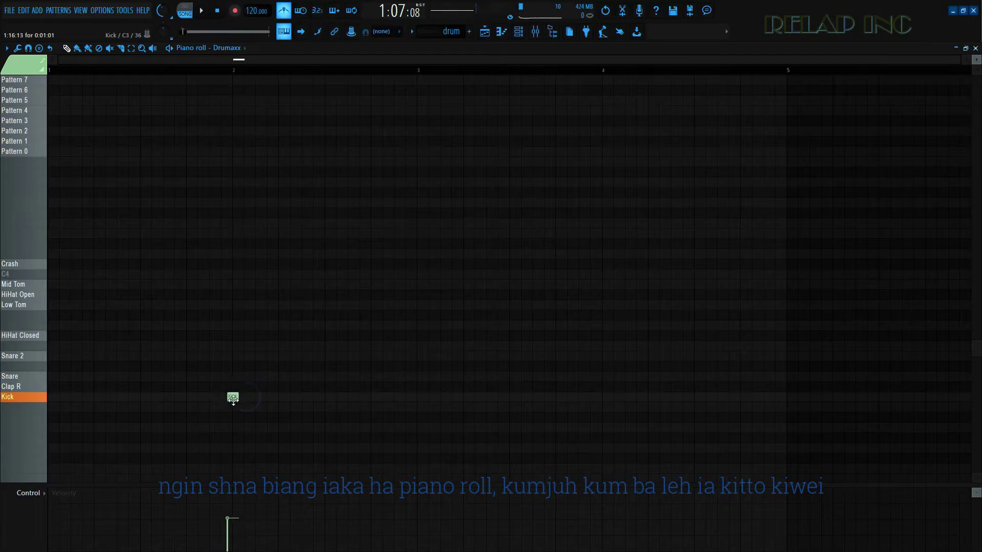
{"action": "scroll", "coordinate": [169, 421], "scroll_direction": "down", "scroll_amount": 1}
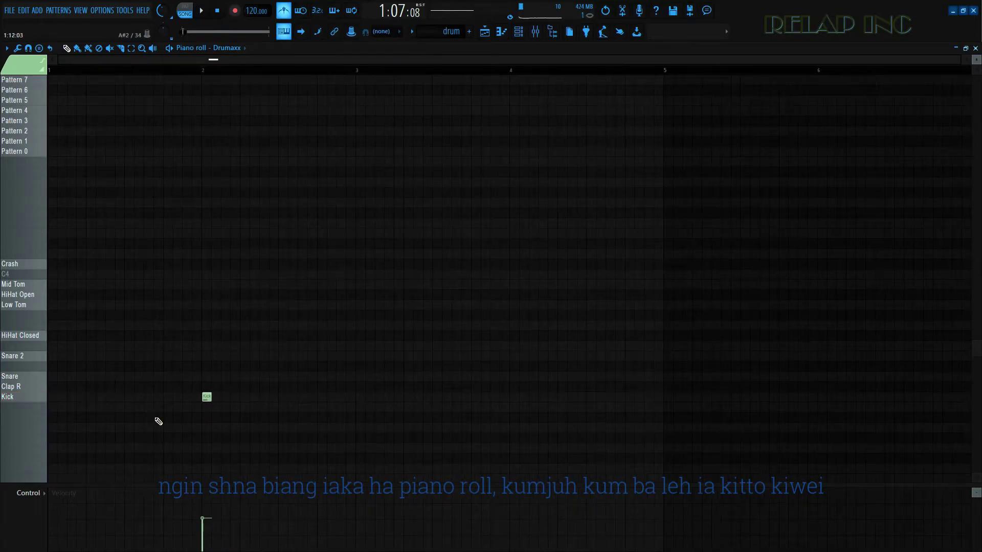
{"action": "right_click", "coordinate": [207, 397]}
Step: Try Kick notes around bars 11 and 14 while playing the arrangement from about bar 10
{"action": "scroll", "coordinate": [807, 394], "scroll_direction": "right", "scroll_amount": 2}
{"action": "left_click", "coordinate": [808, 393]}
{"action": "scroll", "coordinate": [806, 401], "scroll_direction": "down", "scroll_amount": 2}
{"action": "left_click", "coordinate": [958, 397]}
{"action": "scroll", "coordinate": [638, 432], "scroll_direction": "down", "scroll_amount": 2}
{"action": "left_click", "coordinate": [588, 70]}
{"action": "right_click", "coordinate": [476, 397]}
{"action": "scroll", "coordinate": [857, 438], "scroll_direction": "up", "scroll_amount": 2}
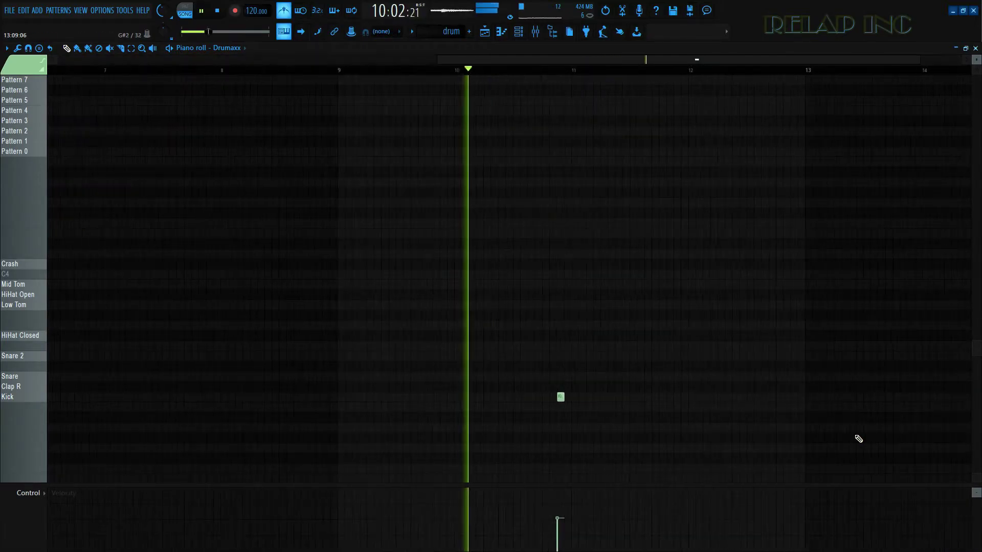
{"action": "scroll", "coordinate": [697, 406], "scroll_direction": "down", "scroll_amount": 2}
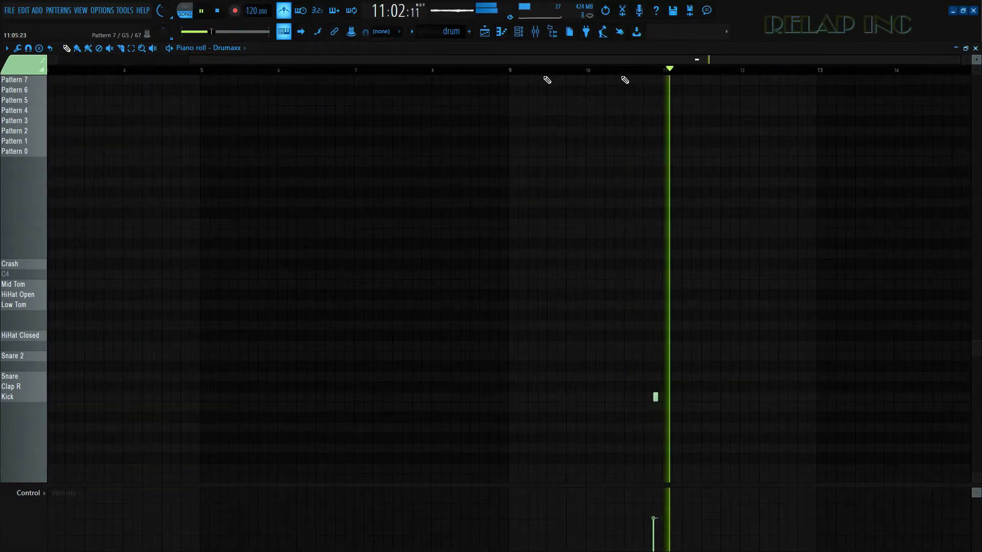
{"action": "scroll", "coordinate": [370, 186], "scroll_direction": "down", "scroll_amount": 2}
{"action": "left_click", "coordinate": [920, 397]}
{"action": "scroll", "coordinate": [516, 405], "scroll_direction": "down", "scroll_amount": 3}
Step: Place a drum note just after bar 17 and delete the trial Kick notes near bars 11 and 14
{"action": "left_click", "coordinate": [890, 405]}
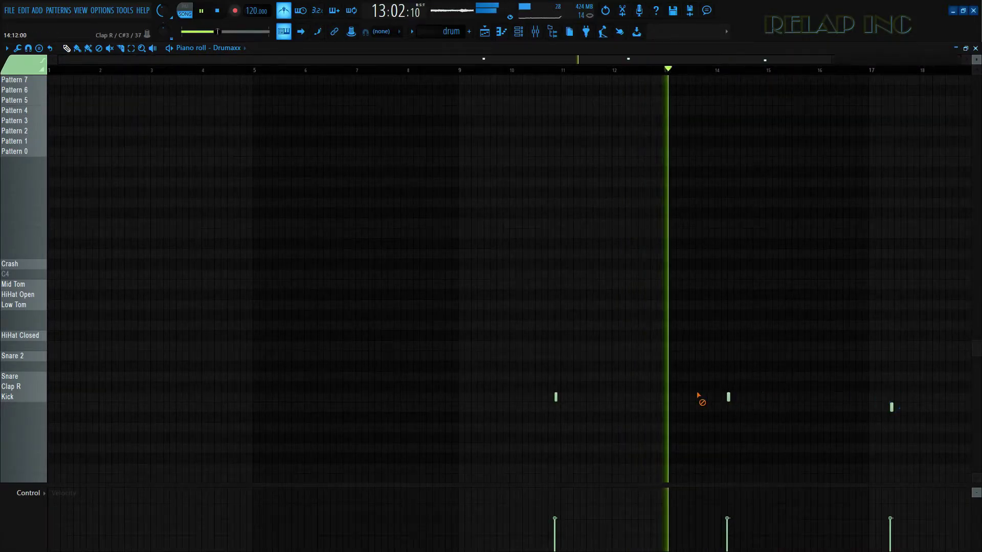
{"action": "right_click", "coordinate": [556, 398]}
{"action": "right_click", "coordinate": [728, 397]}
{"action": "scroll", "coordinate": [456, 432], "scroll_direction": "down", "scroll_amount": 1}
{"action": "scroll", "coordinate": [939, 431], "scroll_direction": "up", "scroll_amount": 2}
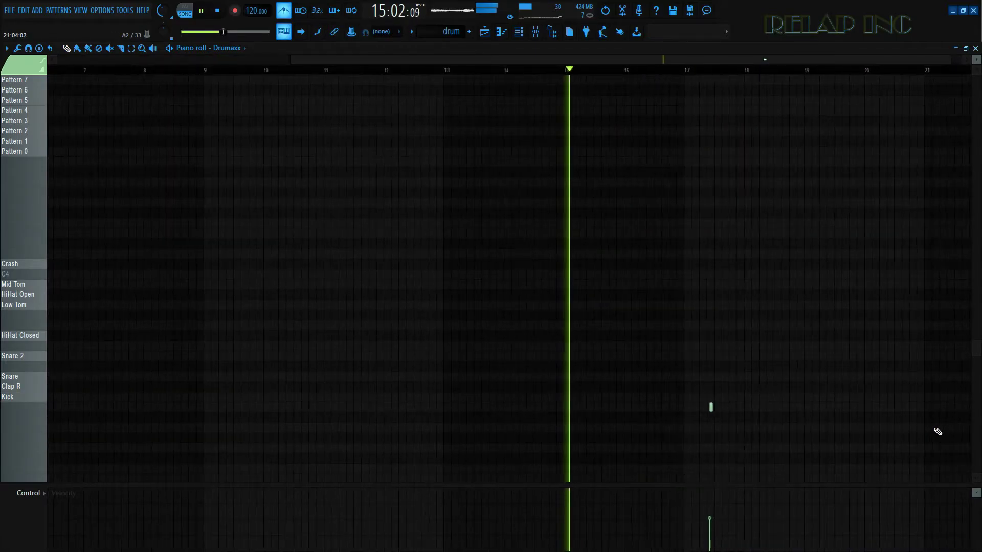
Step: Add a second drum note just before bar 20, shift the first one later, and stop playback in bar 18
{"action": "left_click", "coordinate": [837, 407]}
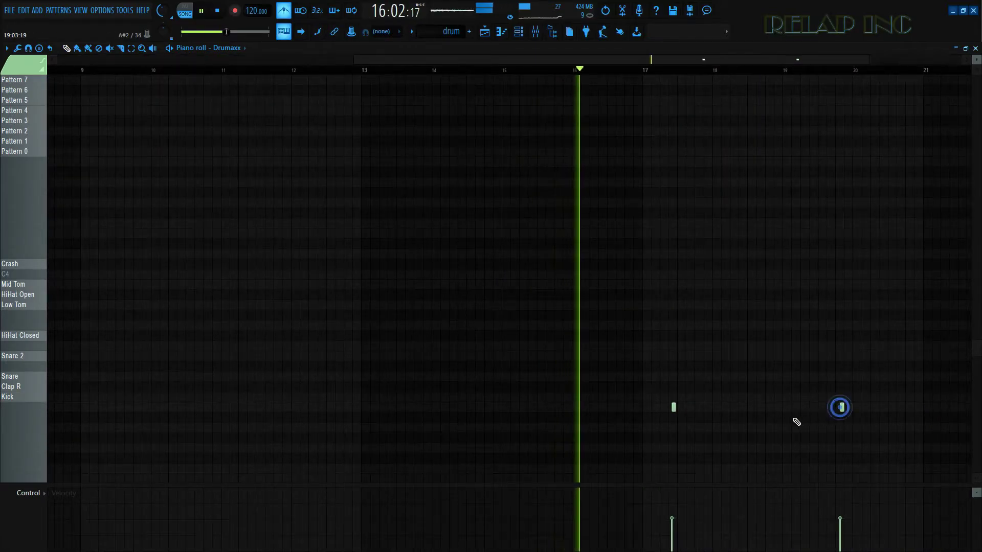
{"action": "scroll", "coordinate": [719, 430], "scroll_direction": "up", "scroll_amount": 3}
{"action": "scroll", "coordinate": [653, 430], "scroll_direction": "up", "scroll_amount": 1}
{"action": "left_click_drag", "start_coordinate": [601, 408], "coordinate": [769, 417]}
{"action": "scroll", "coordinate": [782, 417], "scroll_direction": "up", "scroll_amount": 2}
{"action": "scroll", "coordinate": [706, 474], "scroll_direction": "down", "scroll_amount": 3}
{"action": "key", "text": "space"}
Step: Align the first drum note to the start of bar 18 on the Kick row and raise its velocity
{"action": "scroll", "coordinate": [527, 435], "scroll_direction": "up", "scroll_amount": 4}
{"action": "left_click", "coordinate": [524, 419]}
{"action": "left_click_drag", "start_coordinate": [520, 408], "coordinate": [521, 396]}
{"action": "left_click_drag", "start_coordinate": [497, 503], "coordinate": [495, 490]}
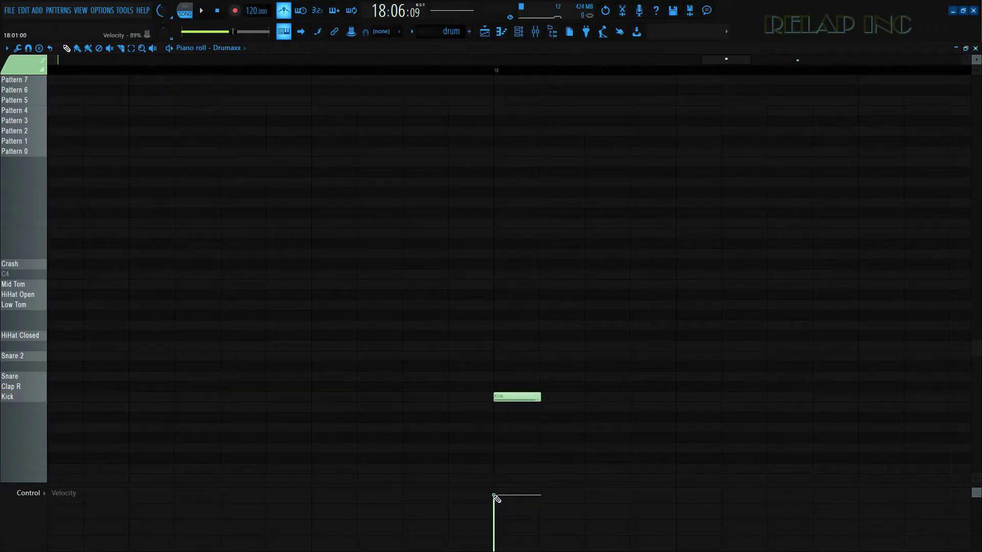
{"action": "left_click", "coordinate": [504, 394]}
{"action": "scroll", "coordinate": [466, 404], "scroll_direction": "down", "scroll_amount": 3}
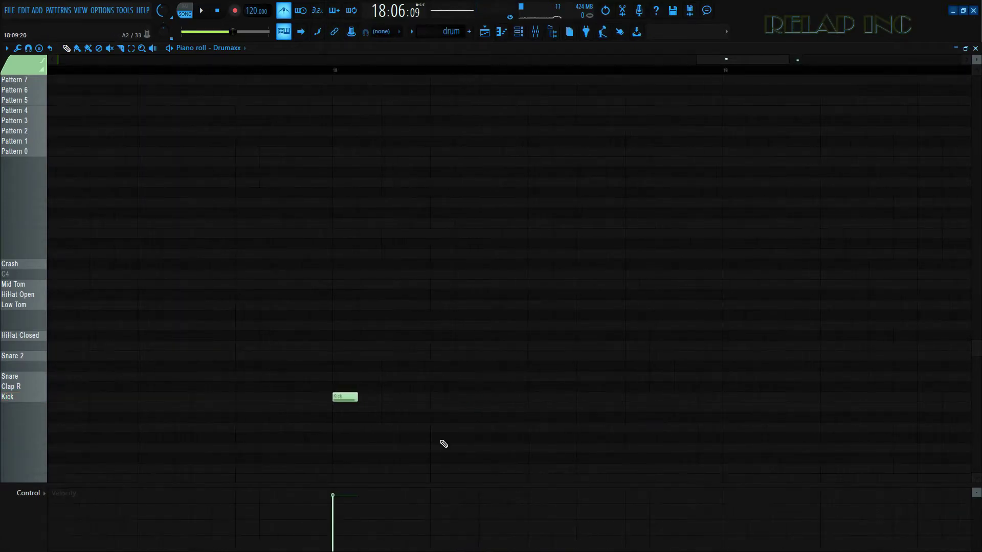
{"action": "left_click", "coordinate": [350, 398]}
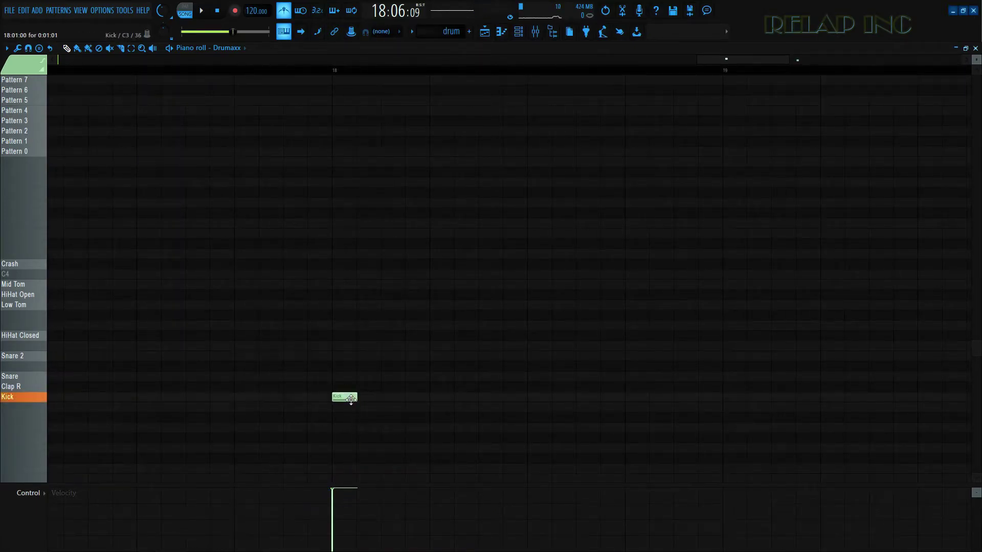
Step: Delete the extra drum note near bar 20
{"action": "scroll", "coordinate": [366, 412], "scroll_direction": "down", "scroll_amount": 3}
{"action": "right_click", "coordinate": [659, 407]}
{"action": "scroll", "coordinate": [456, 398], "scroll_direction": "up", "scroll_amount": 2}
{"action": "scroll", "coordinate": [472, 395], "scroll_direction": "up", "scroll_amount": 2}
{"action": "scroll", "coordinate": [461, 399], "scroll_direction": "down", "scroll_amount": 2}
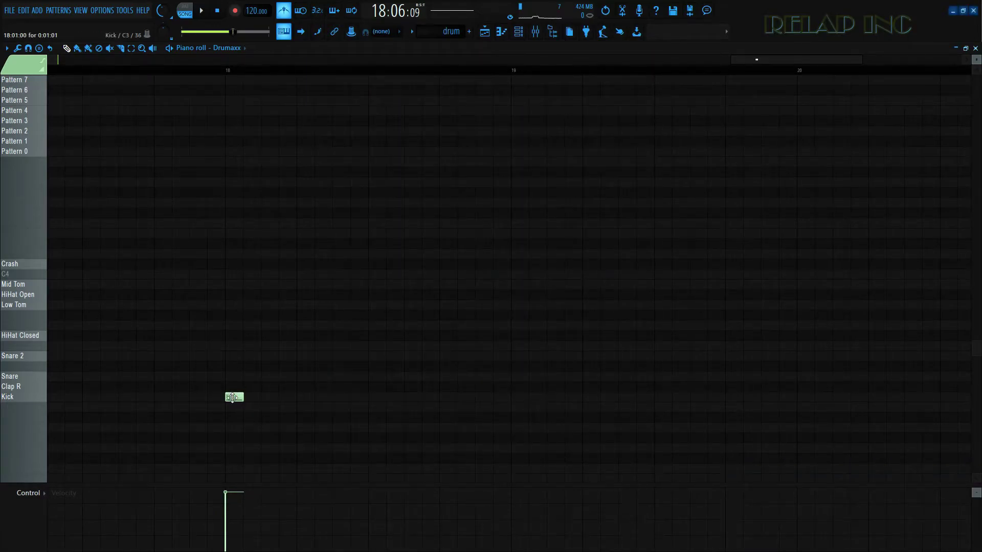
Step: Add a Crash note at the start of bar 18, aligned with the kick
{"action": "left_click", "coordinate": [232, 398]}
{"action": "left_click_drag", "start_coordinate": [231, 294], "coordinate": [226, 260]}
{"action": "scroll", "coordinate": [227, 263], "scroll_direction": "up", "scroll_amount": 3, "text": "ctrl"}
{"action": "left_click", "coordinate": [239, 262]}
{"action": "left_click", "coordinate": [244, 407]}
{"action": "right_click", "coordinate": [253, 404]}
{"action": "scroll", "coordinate": [211, 423], "scroll_direction": "down", "scroll_amount": 2, "text": "ctrl"}
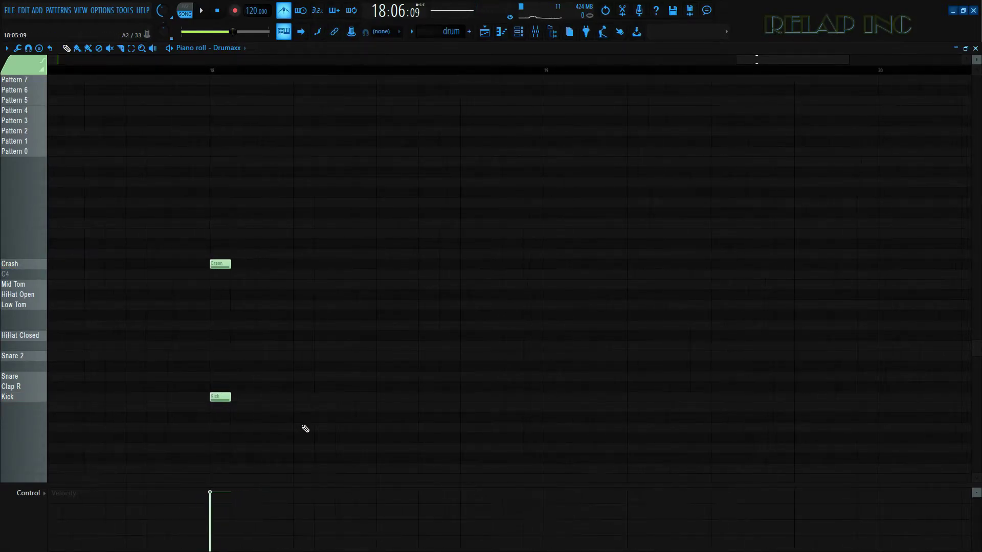
Step: Add three HiHat Closed notes on steps 3 and 4 of bar 18, the first two at half length
{"action": "scroll", "coordinate": [334, 415], "scroll_direction": "up", "scroll_amount": 1, "text": "ctrl"}
{"action": "left_click", "coordinate": [265, 285]}
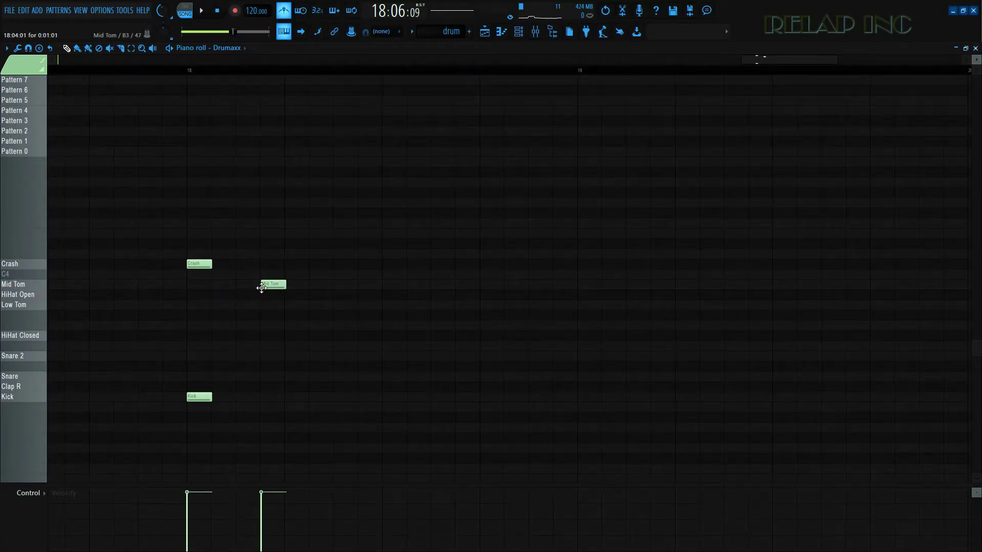
{"action": "mouse_move", "coordinate": [273, 285]}
{"action": "left_mouse_down"}
{"action": "mouse_move", "coordinate": [257, 351]}
{"action": "mouse_move", "coordinate": [252, 287]}
{"action": "mouse_move", "coordinate": [253, 338]}
{"action": "mouse_move", "coordinate": [231, 341]}
{"action": "mouse_move", "coordinate": [256, 325]}
{"action": "mouse_move", "coordinate": [252, 345]}
{"action": "mouse_move", "coordinate": [346, 338]}
{"action": "left_mouse_up"}
{"action": "scroll", "coordinate": [252, 338], "scroll_direction": "up", "scroll_amount": 3}
{"action": "left_click", "coordinate": [307, 336]}
{"action": "scroll", "coordinate": [292, 347], "scroll_direction": "down", "scroll_amount": 3}
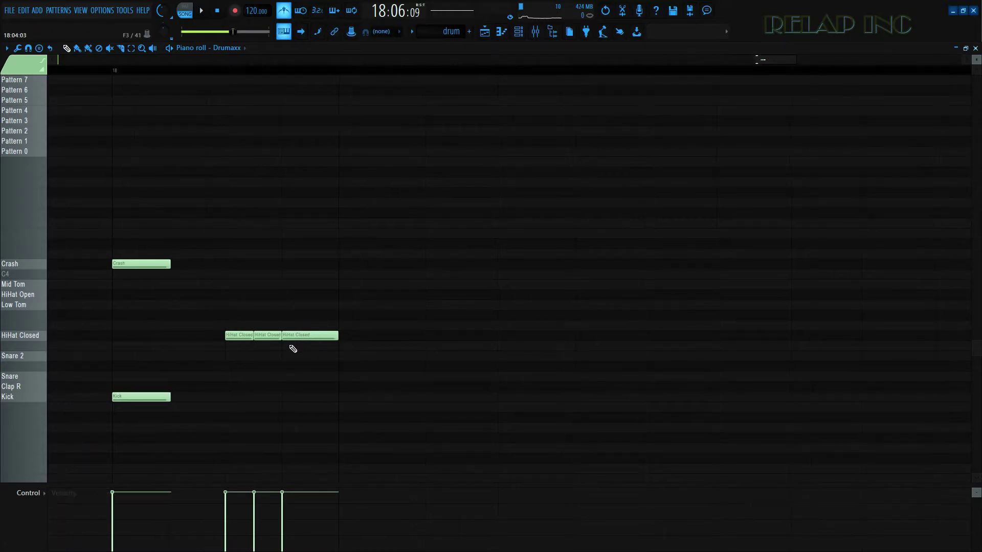
Step: Add a Snare note on step 5 of bar 18 and a HiHat Closed note on step 6
{"action": "left_click_drag", "start_coordinate": [273, 407], "coordinate": [274, 371]}
{"action": "scroll", "coordinate": [358, 368], "scroll_direction": "down", "scroll_amount": 3}
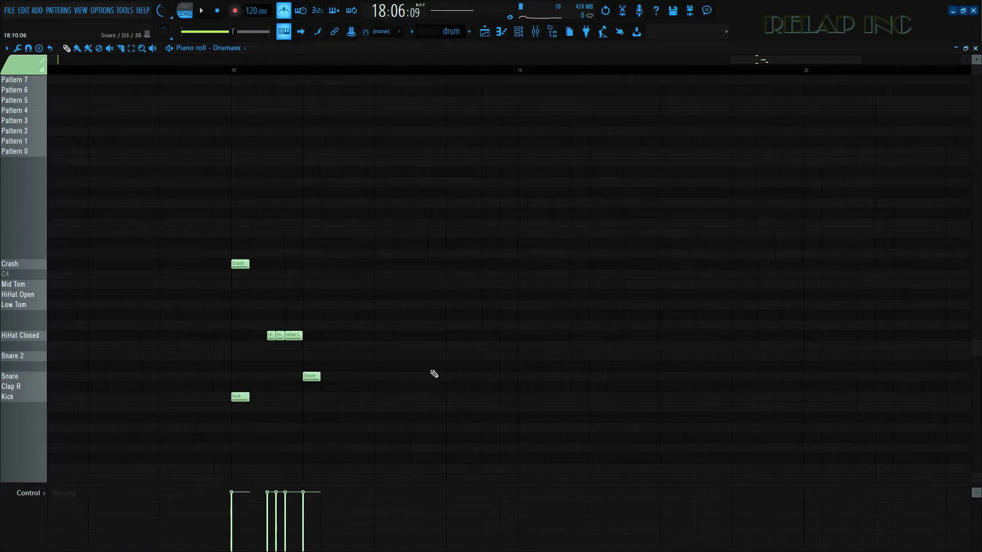
{"action": "scroll", "coordinate": [268, 366], "scroll_direction": "up", "scroll_amount": 3}
{"action": "left_click", "coordinate": [250, 336]}
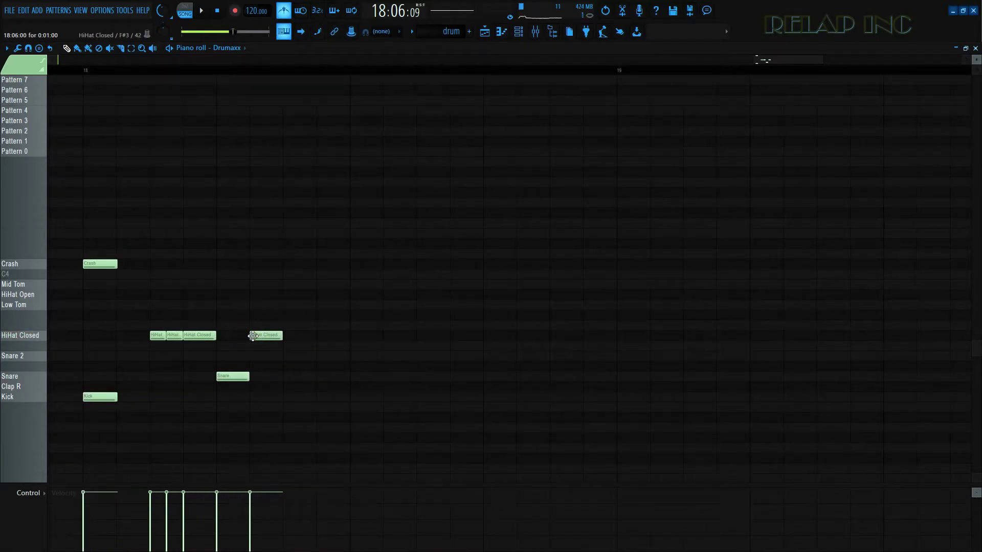
Step: Make step 6 of bar 18 two half-length HiHat Closed notes and add full-length ones on steps 7 and 8
{"action": "scroll", "coordinate": [251, 336], "scroll_direction": "up", "scroll_amount": 3}
{"action": "left_click", "coordinate": [285, 333]}
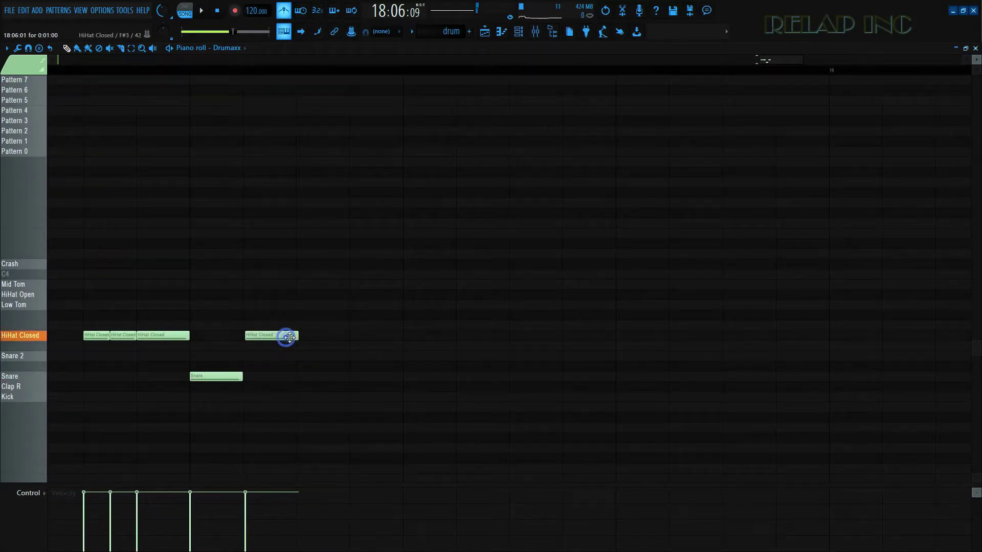
{"action": "left_click_drag", "start_coordinate": [255, 335], "coordinate": [350, 344]}
{"action": "left_click", "coordinate": [273, 337]}
{"action": "left_click", "coordinate": [315, 336]}
{"action": "scroll", "coordinate": [288, 368], "scroll_direction": "down", "scroll_amount": 2}
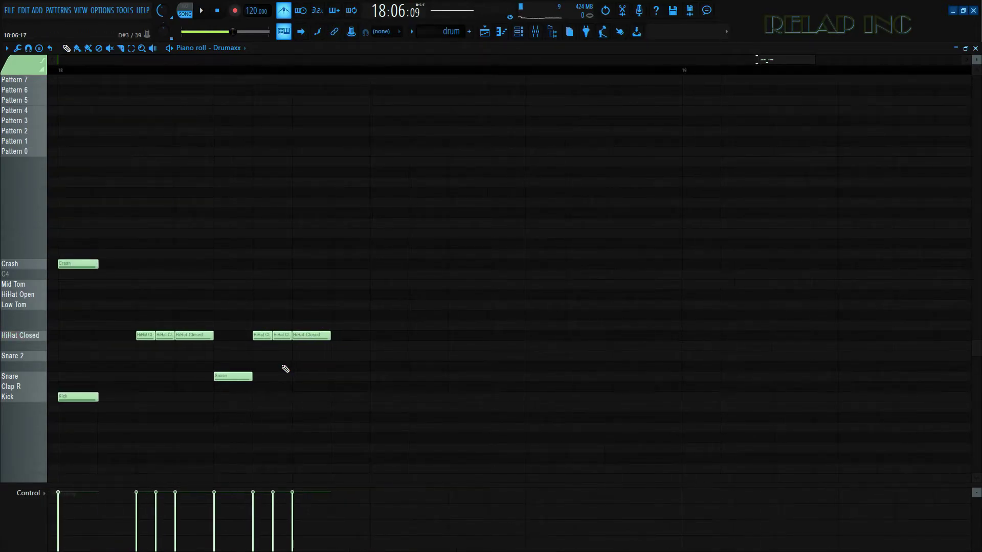
{"action": "scroll", "coordinate": [351, 377], "scroll_direction": "down", "scroll_amount": 2}
{"action": "left_click", "coordinate": [311, 335]}
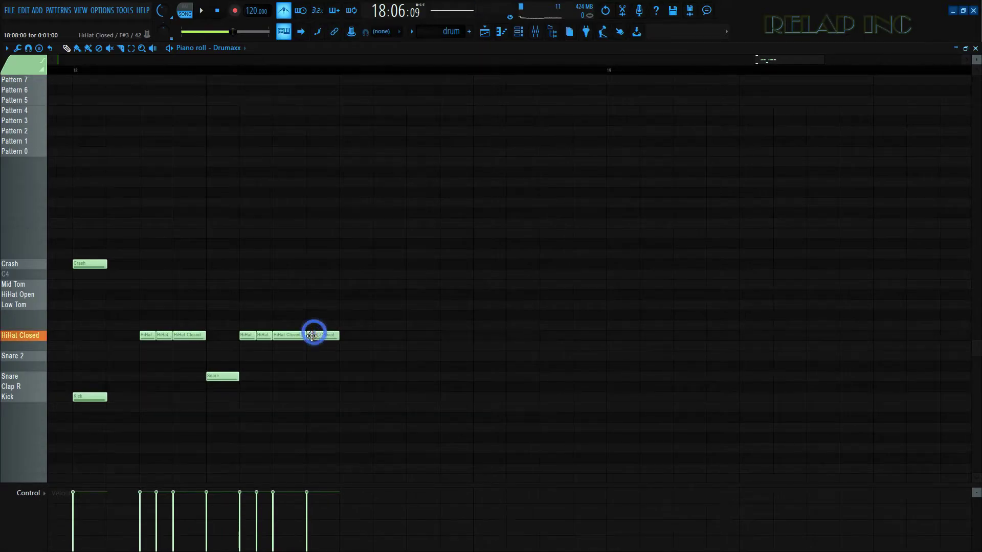
{"action": "scroll", "coordinate": [397, 375], "scroll_direction": "down", "scroll_amount": 2}
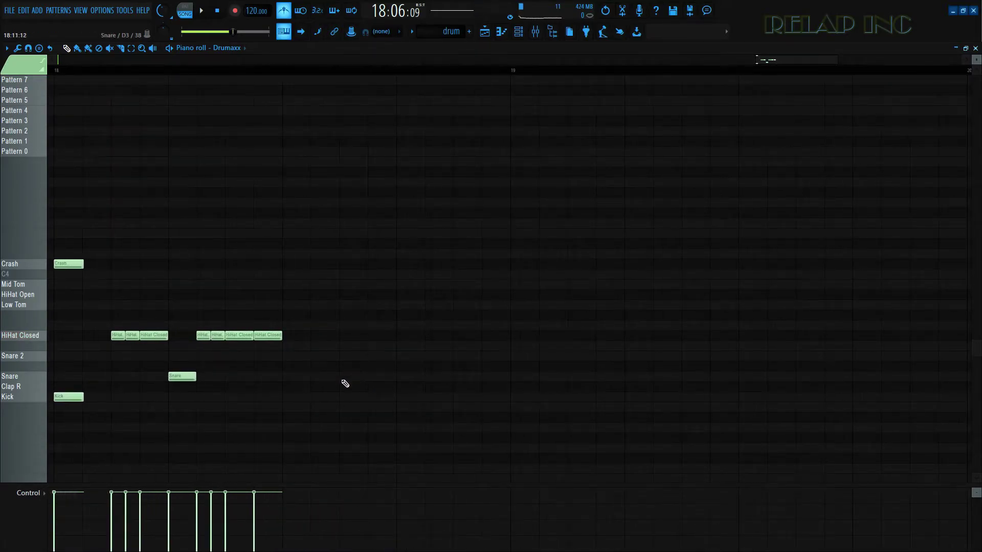
Step: Play the new drum notes from just before bar 18 to check the beat
{"action": "scroll", "coordinate": [323, 392], "scroll_direction": "down", "scroll_amount": 2}
{"action": "key", "text": "space"}
{"action": "scroll", "coordinate": [302, 374], "scroll_direction": "down", "scroll_amount": 1}
{"action": "scroll", "coordinate": [313, 351], "scroll_direction": "up", "scroll_amount": 1}
{"action": "left_click", "coordinate": [117, 69]}
{"action": "left_click", "coordinate": [173, 17]}
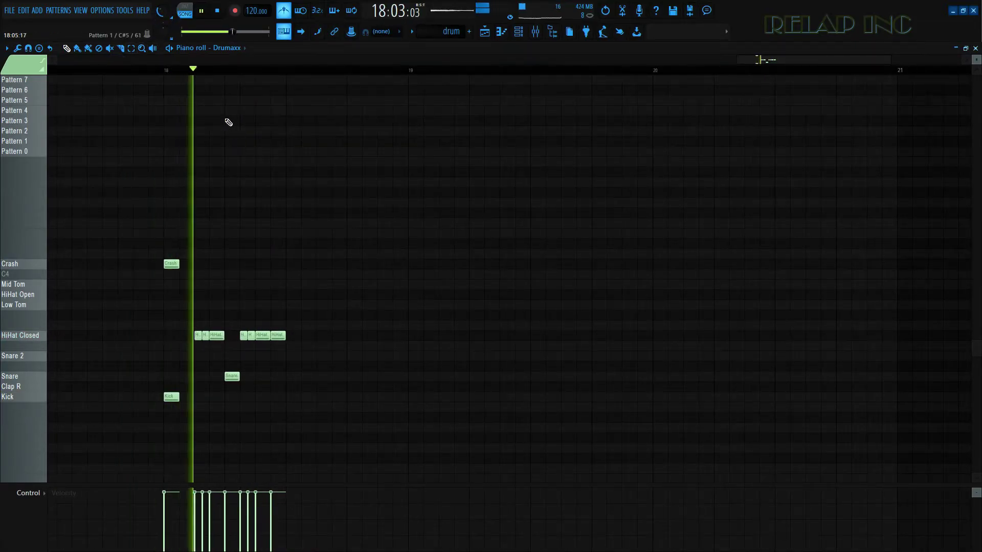
Step: Add a Kick note on step 7 of bar 18, aligned with the HiHat Closed note on that step
{"action": "scroll", "coordinate": [333, 259], "scroll_direction": "up", "scroll_amount": 1}
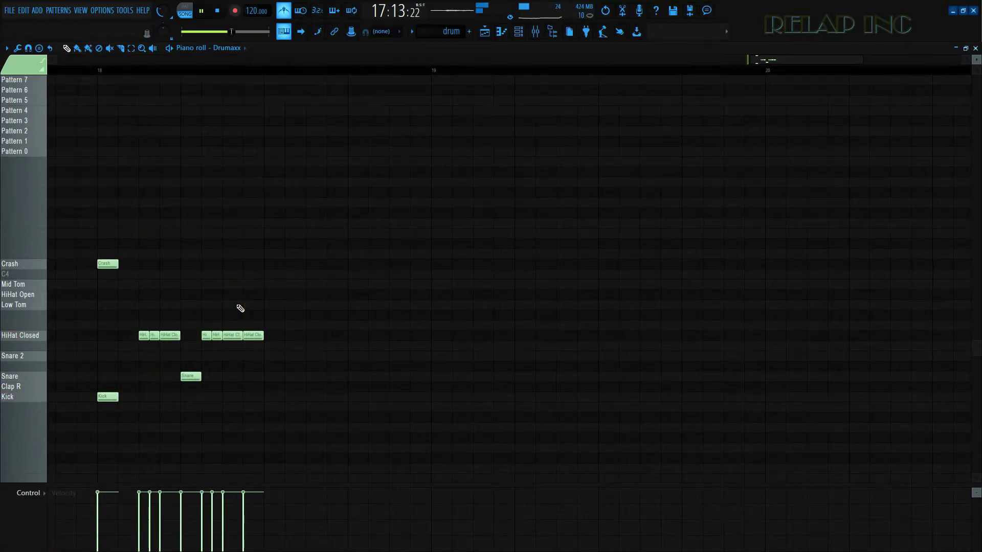
{"action": "key", "text": "space"}
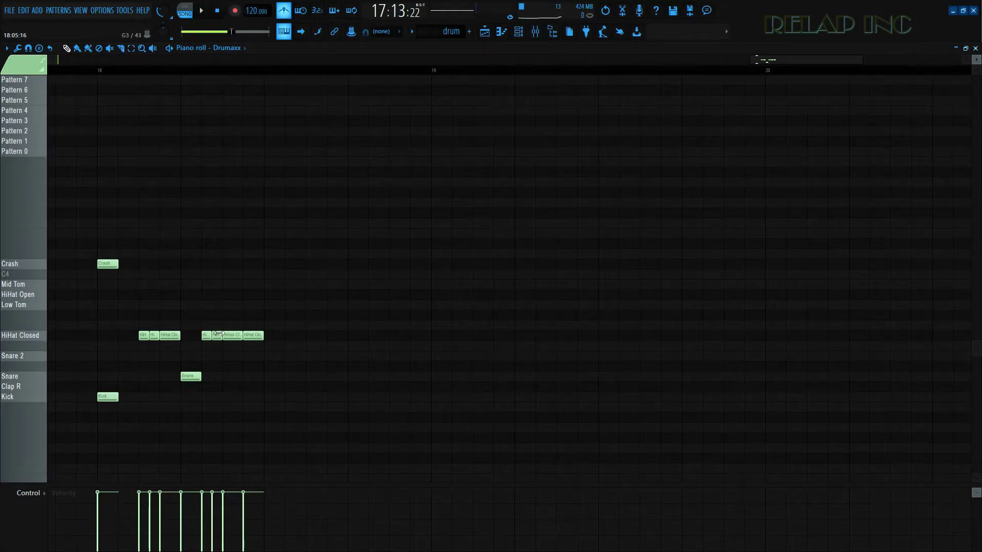
{"action": "left_click", "coordinate": [231, 397]}
{"action": "key", "text": "space"}
{"action": "scroll", "coordinate": [227, 399], "scroll_direction": "up", "scroll_amount": 3, "text": "ctrl"}
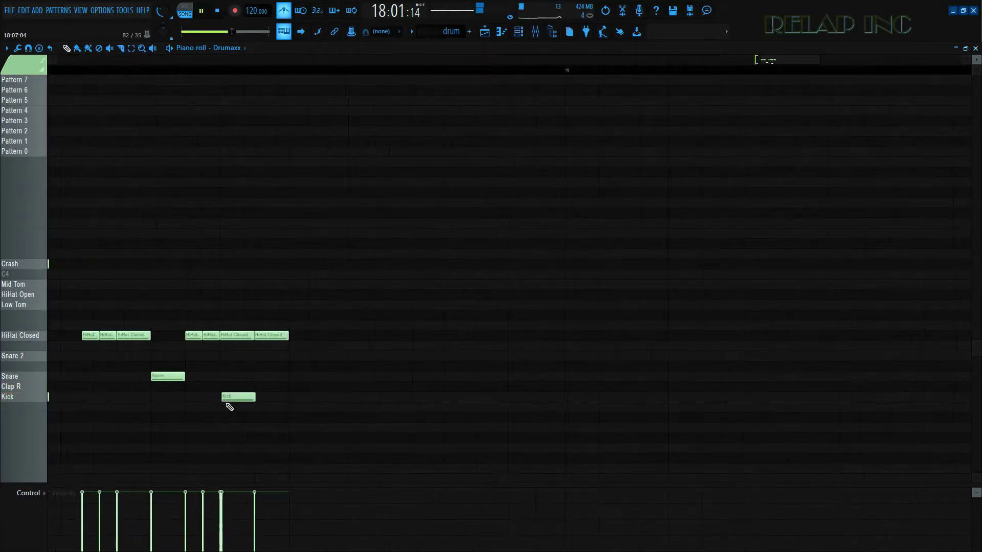
{"action": "left_click_drag", "start_coordinate": [228, 398], "coordinate": [227, 406]}
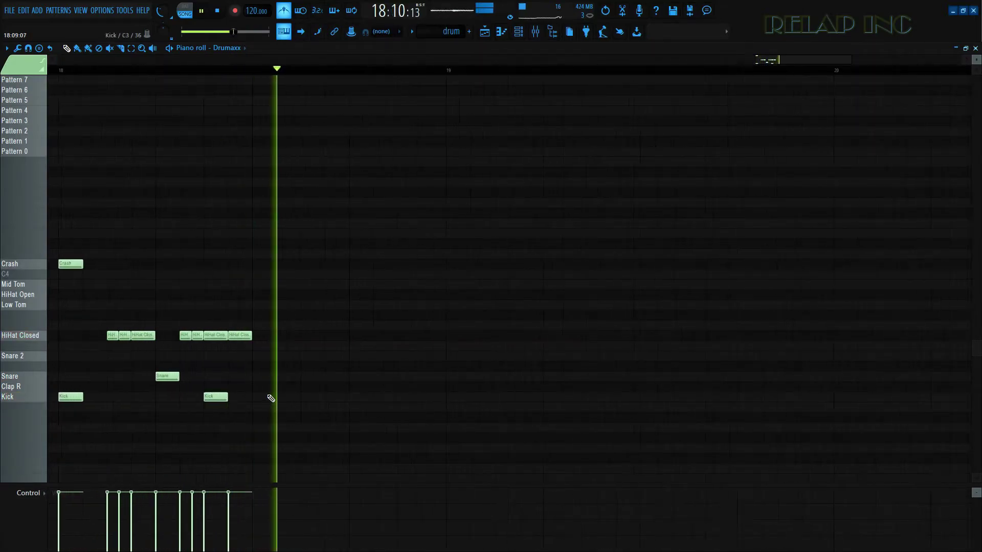
Step: Replay bar 18, adding a Kick note on step 11 and a Snare note on step 13
{"action": "key", "text": "space"}
{"action": "key", "text": "space"}
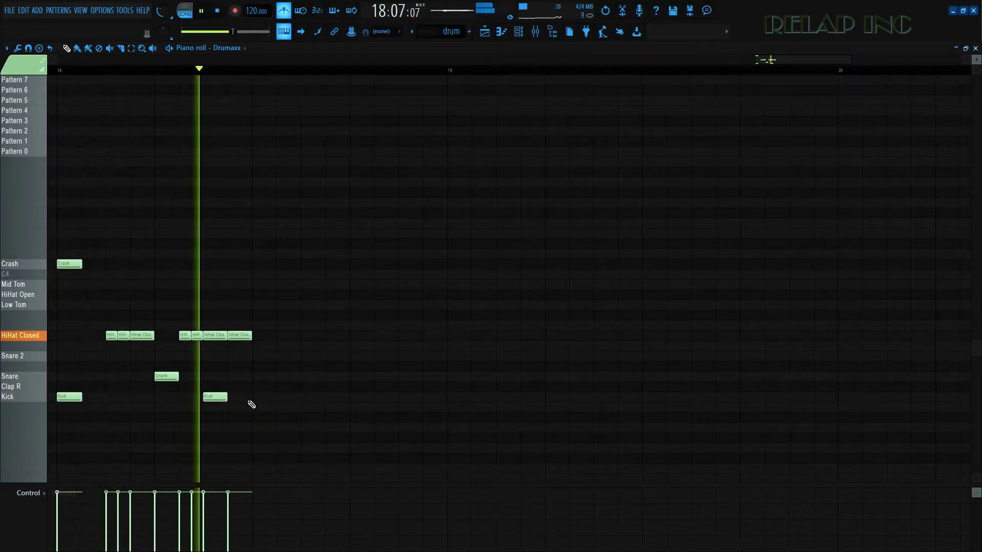
{"action": "key", "text": "space"}
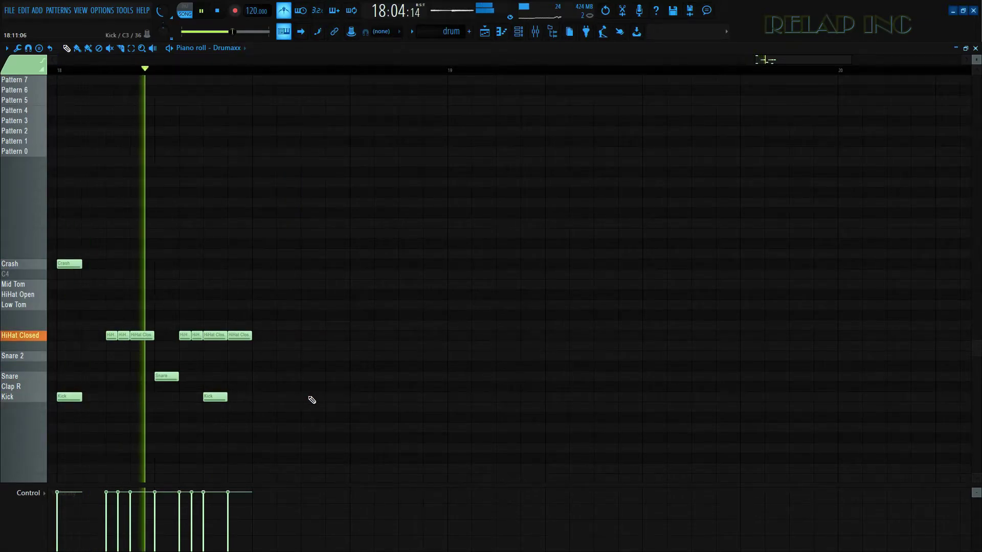
{"action": "key", "text": "space"}
{"action": "left_click", "coordinate": [304, 398]}
{"action": "left_click_drag", "start_coordinate": [304, 399], "coordinate": [301, 405]}
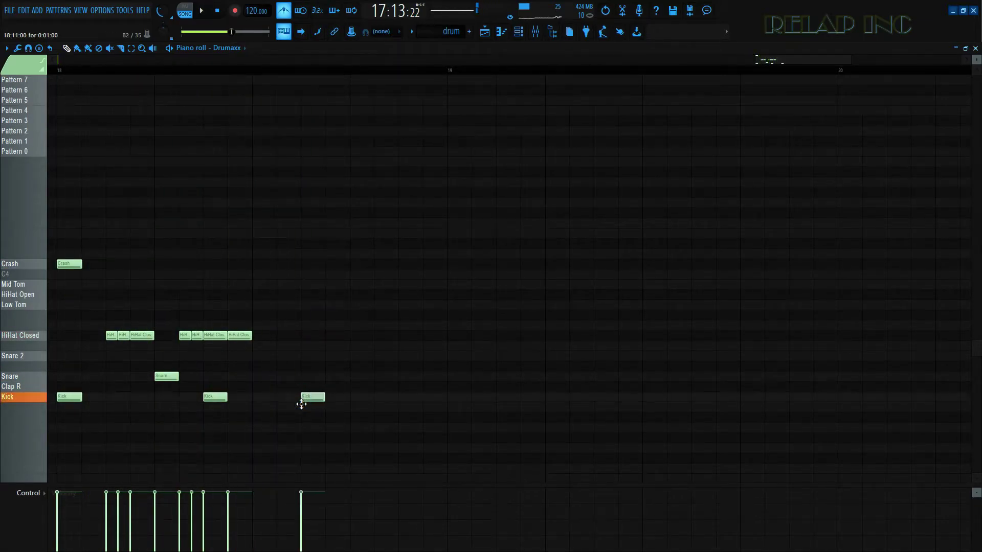
{"action": "left_click_drag", "start_coordinate": [391, 376], "coordinate": [351, 377]}
{"action": "left_click", "coordinate": [313, 398]}
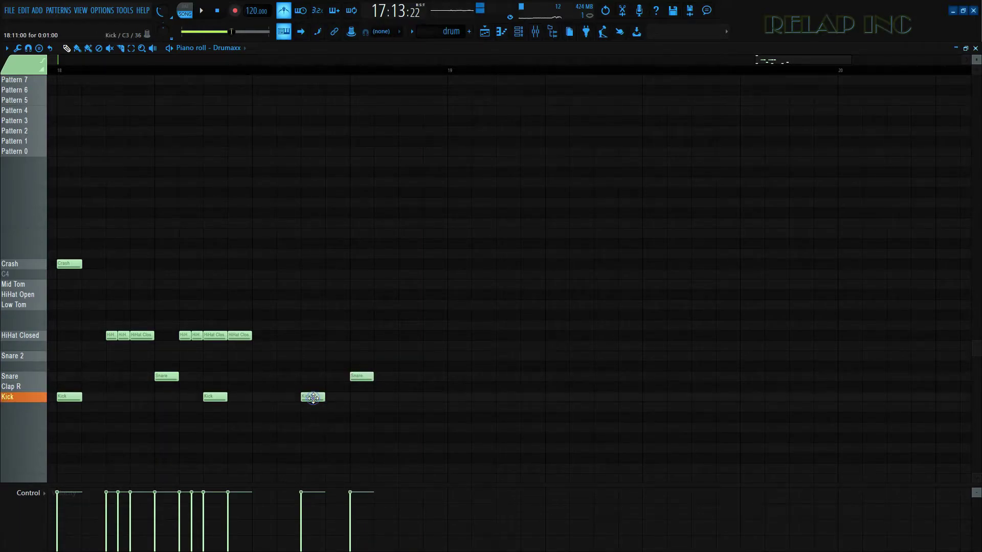
{"action": "key", "text": "space"}
{"action": "key", "text": "space"}
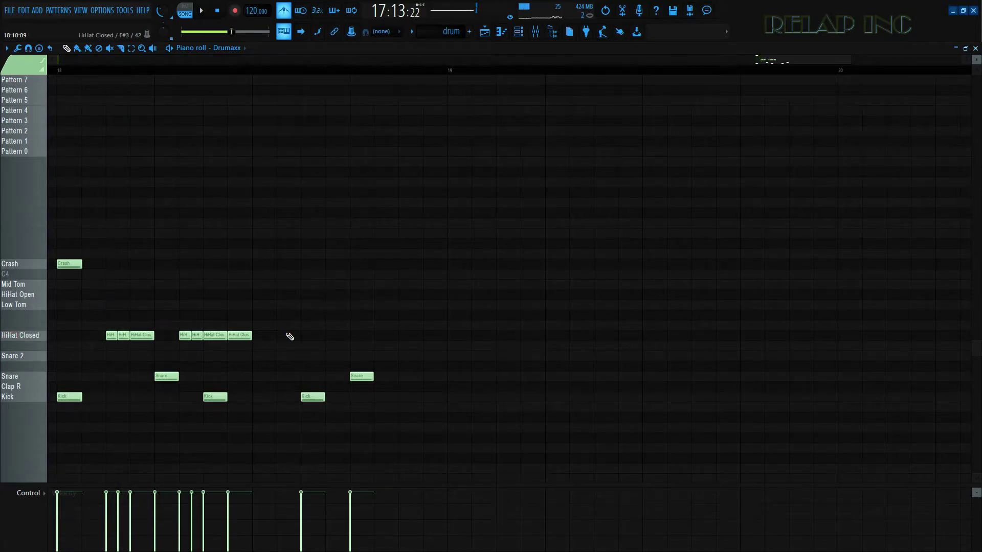
Step: Add full-length HiHat Closed notes on steps 9, 10 and 11 of bar 18
{"action": "left_click", "coordinate": [266, 337]}
{"action": "left_click", "coordinate": [270, 340]}
{"action": "scroll", "coordinate": [265, 344], "scroll_direction": "up", "scroll_amount": 2}
{"action": "left_click", "coordinate": [269, 335]}
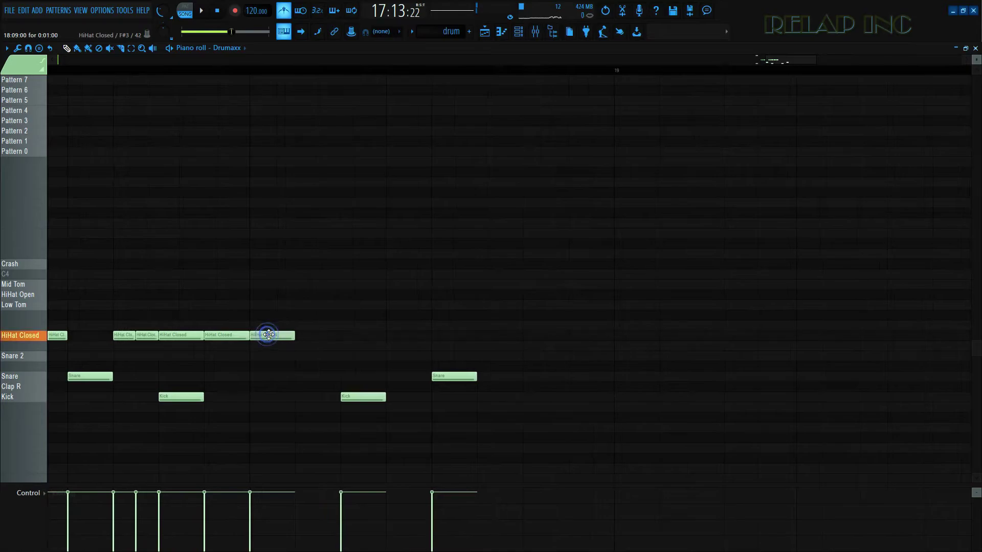
{"action": "left_click", "coordinate": [307, 335]}
{"action": "left_click", "coordinate": [351, 337]}
{"action": "right_click", "coordinate": [350, 337]}
{"action": "left_click", "coordinate": [358, 341]}
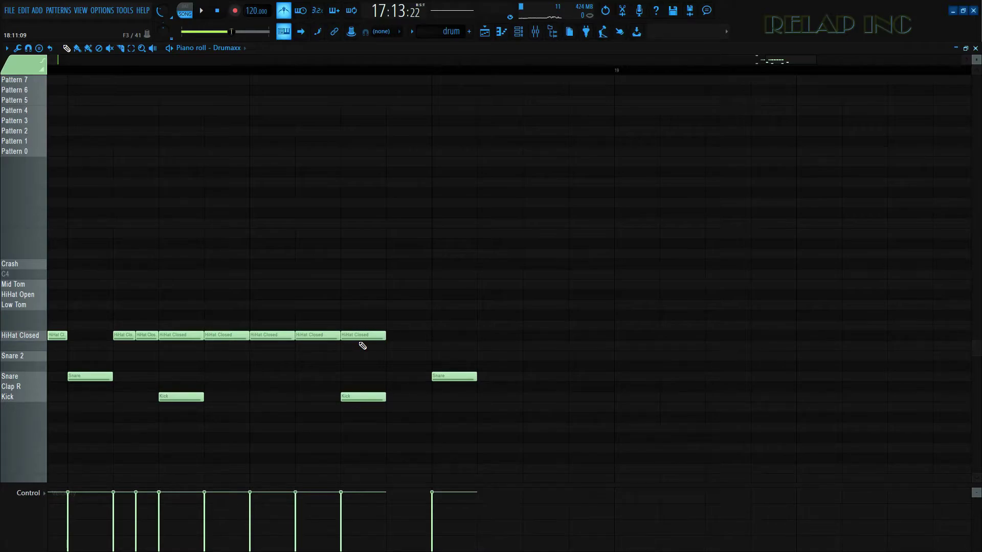
Step: Put two half-length HiHat Closed notes on step 12 of bar 18, the second directly after the first
{"action": "left_click", "coordinate": [399, 335]}
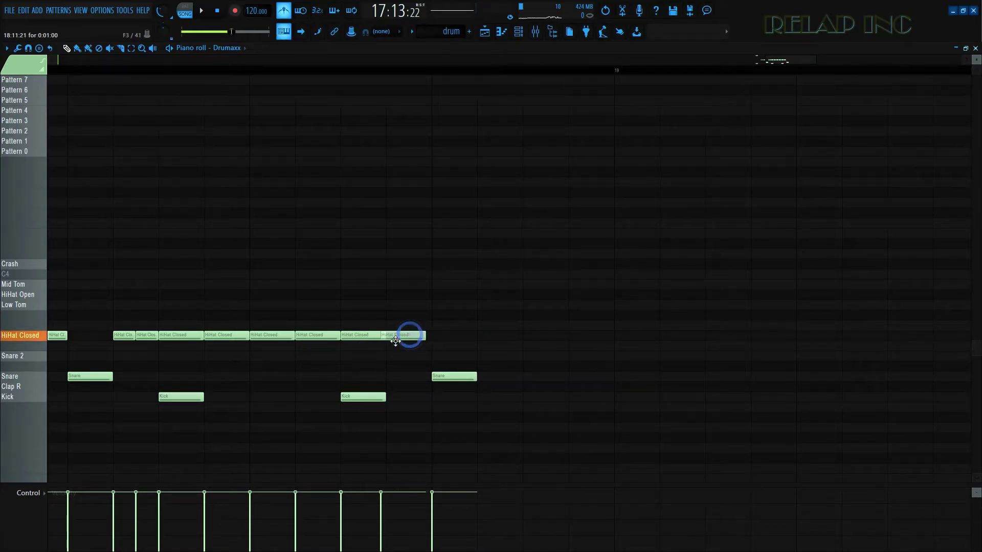
{"action": "left_click_drag", "start_coordinate": [428, 335], "coordinate": [406, 334]}
{"action": "left_click", "coordinate": [416, 335]}
{"action": "left_click", "coordinate": [414, 342]}
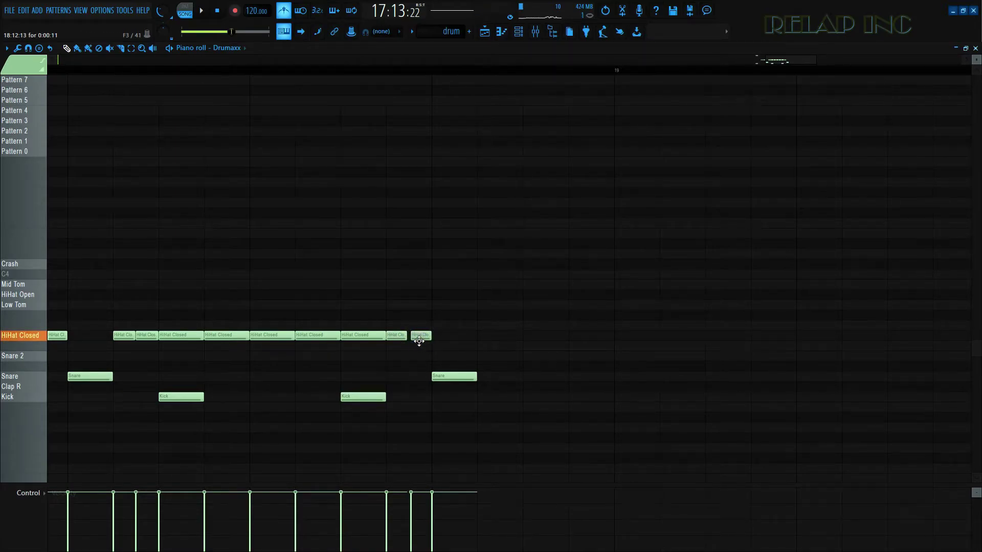
{"action": "left_click_drag", "start_coordinate": [415, 343], "coordinate": [413, 337]}
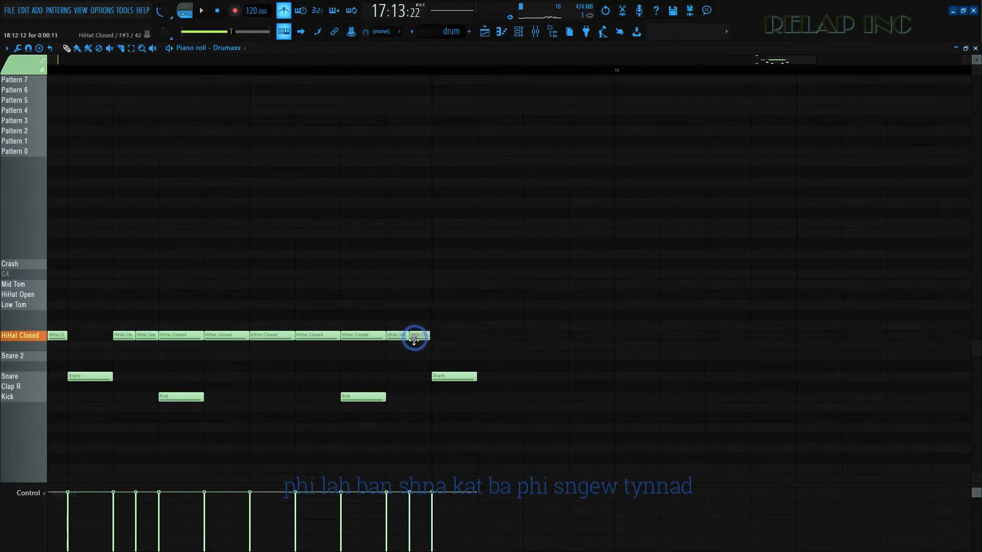
Step: Play bar 18 repeatedly to check the drum beat up to the Snare on step 13
{"action": "key", "text": "space"}
{"action": "scroll", "coordinate": [358, 371], "scroll_direction": "down", "scroll_amount": 3}
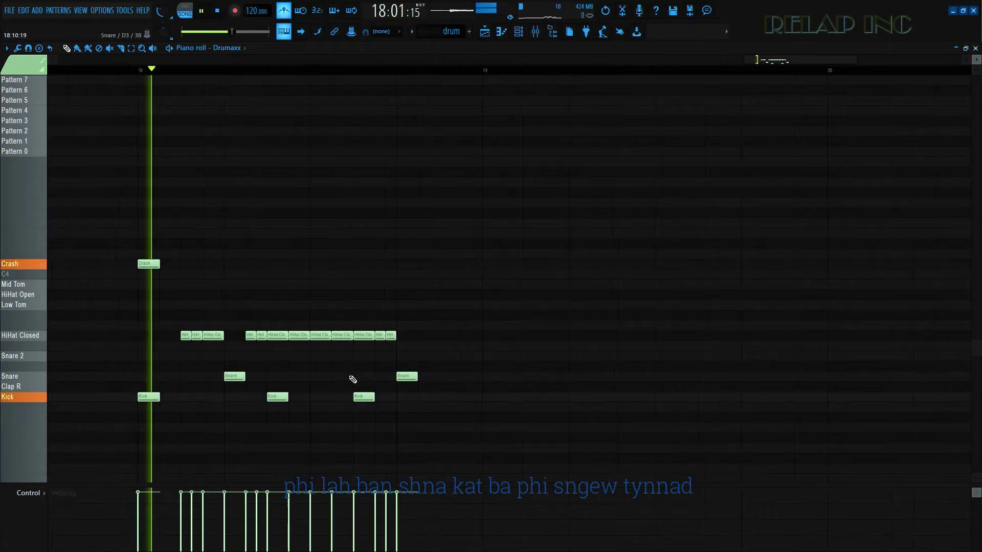
{"action": "key", "text": "space"}
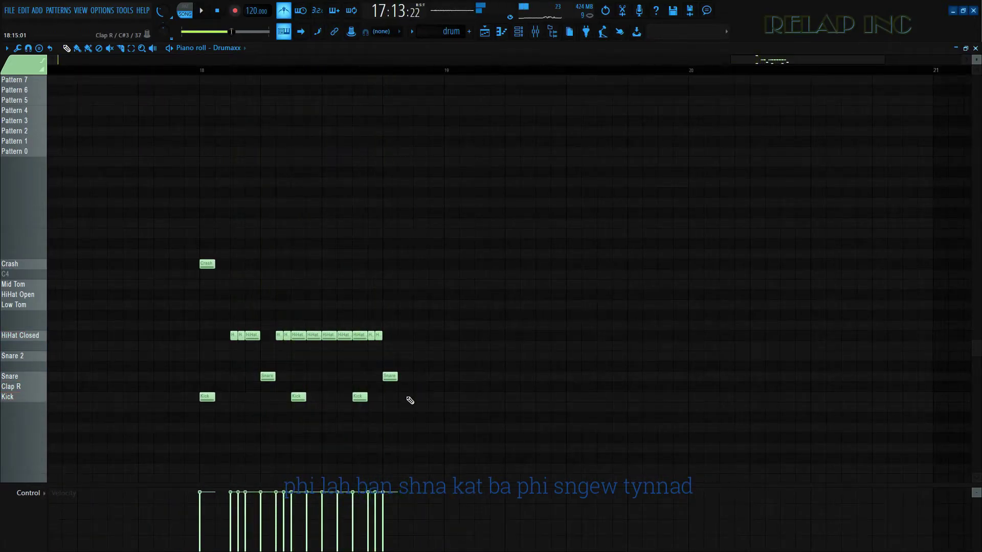
{"action": "scroll", "coordinate": [407, 401], "scroll_direction": "up", "scroll_amount": 3}
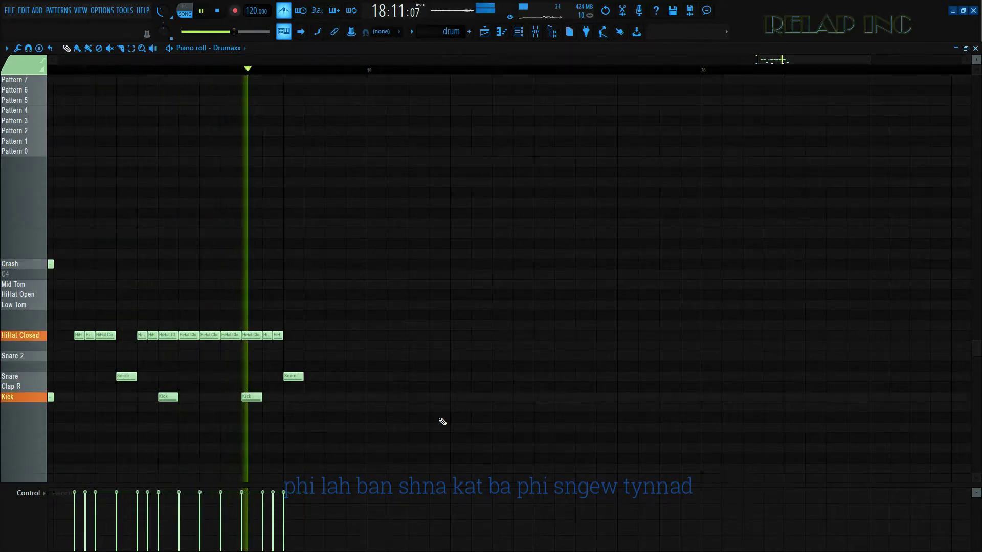
{"action": "key", "text": "space"}
{"action": "key", "text": "space"}
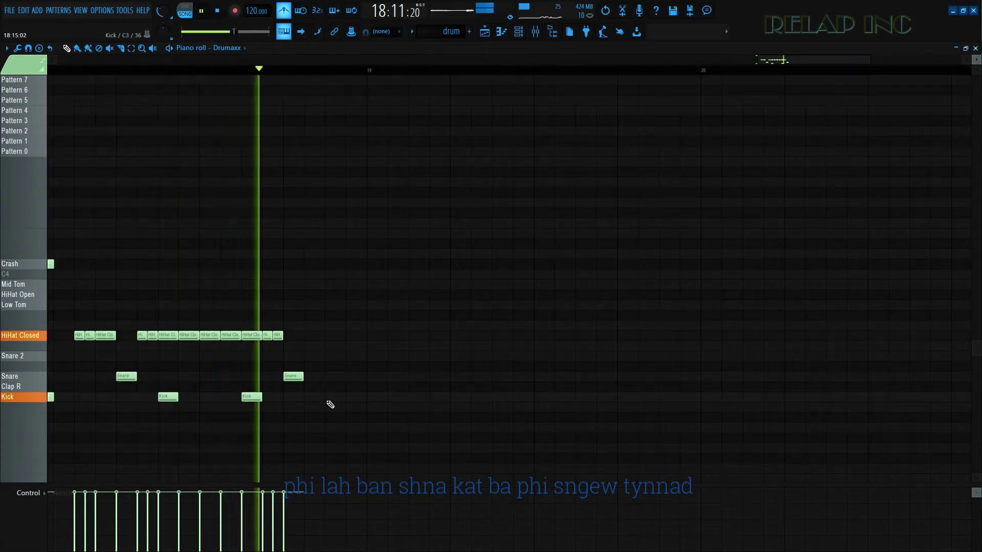
{"action": "key", "text": "space"}
Step: Add a Kick note on step 15 of bar 18, lengthen it to about a full step, and play it back
{"action": "left_click", "coordinate": [331, 398]}
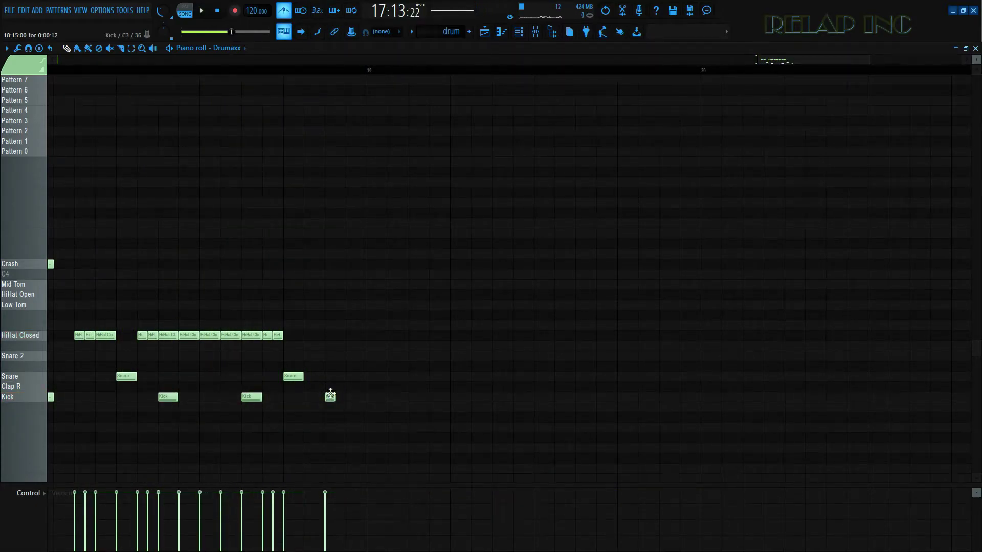
{"action": "left_click_drag", "start_coordinate": [333, 394], "coordinate": [344, 402]}
{"action": "left_click", "coordinate": [337, 399]}
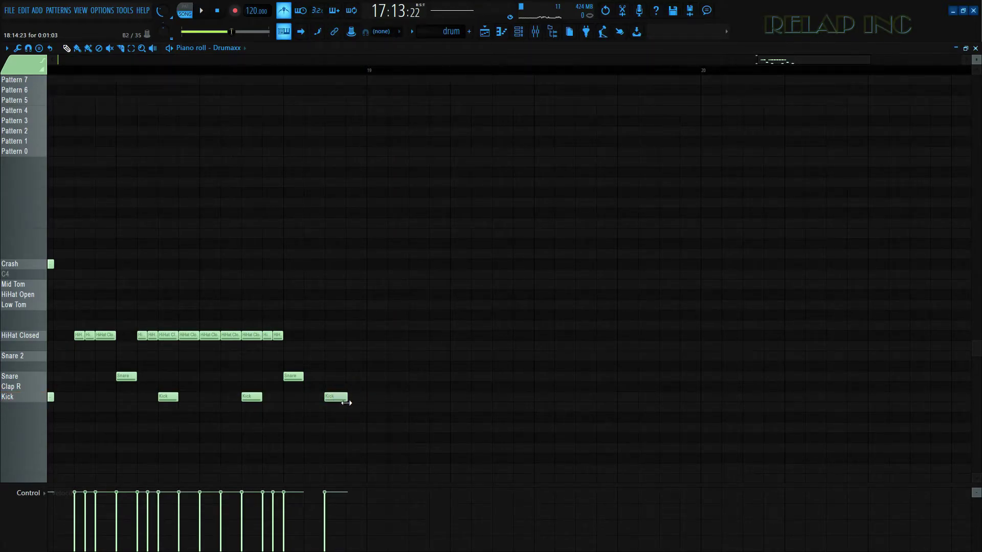
{"action": "key", "text": "space"}
{"action": "scroll", "coordinate": [346, 405], "scroll_direction": "up", "scroll_amount": 3, "text": "ctrl"}
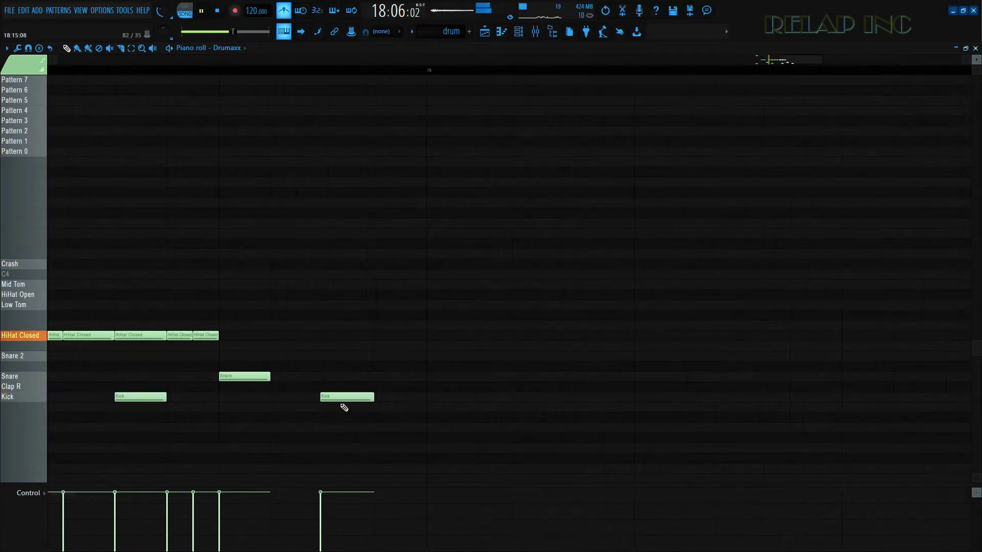
{"action": "key", "text": "space"}
{"action": "scroll", "coordinate": [339, 405], "scroll_direction": "down", "scroll_amount": 3, "text": "ctrl"}
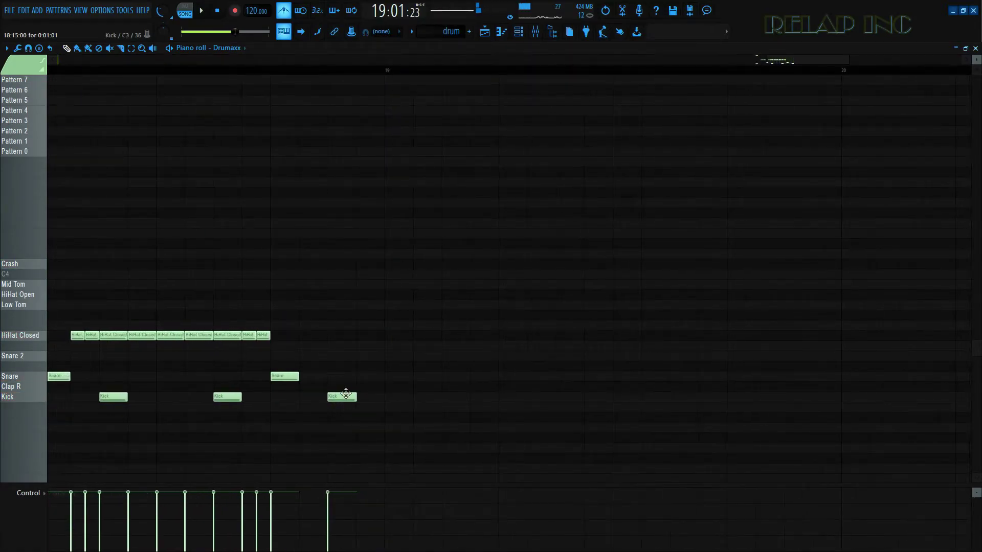
Step: Fill steps 13 to 16 of bar 18 with four full-length HiHat Closed notes
{"action": "scroll", "coordinate": [346, 393], "scroll_direction": "up", "scroll_amount": 1, "text": "ctrl"}
{"action": "left_click", "coordinate": [276, 335]}
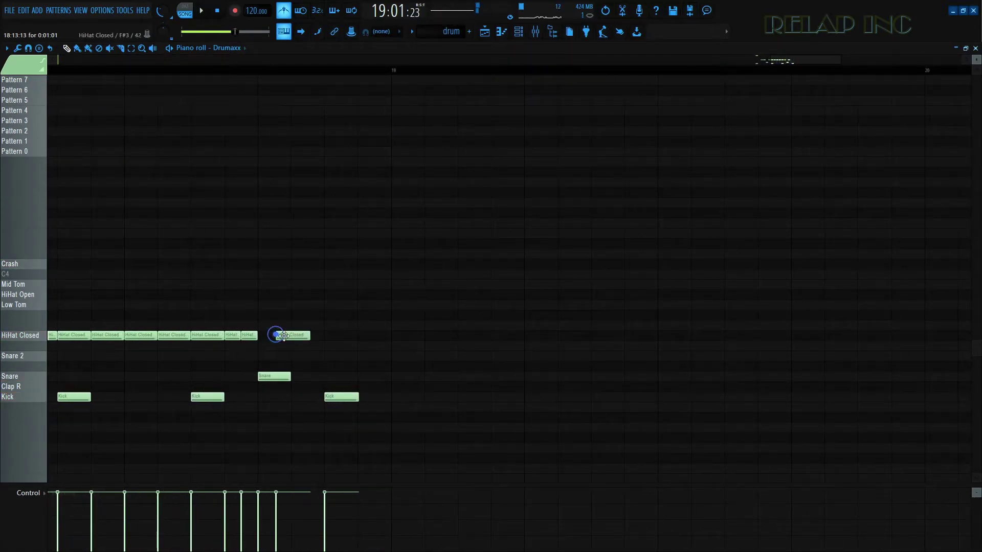
{"action": "left_click_drag", "start_coordinate": [296, 336], "coordinate": [320, 336]}
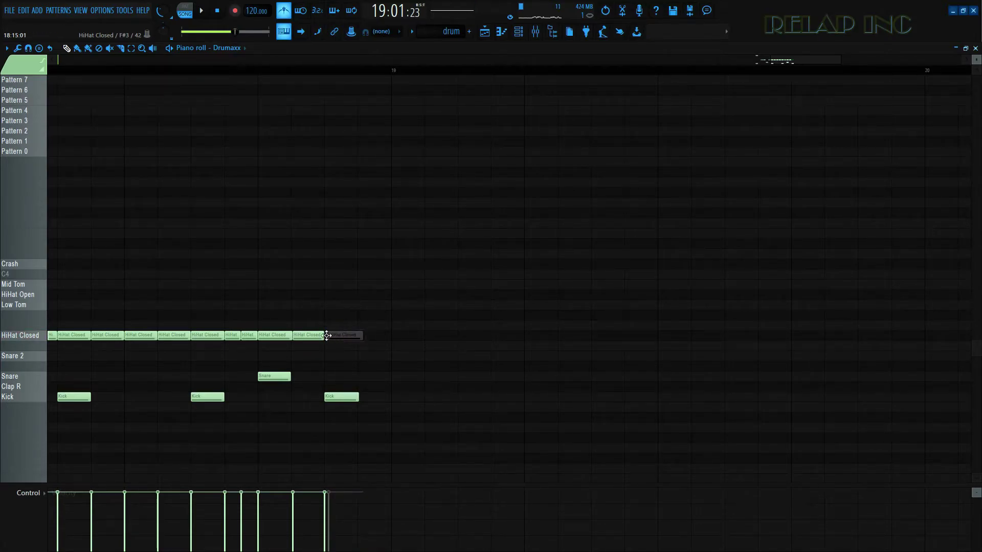
{"action": "left_click", "coordinate": [332, 336]}
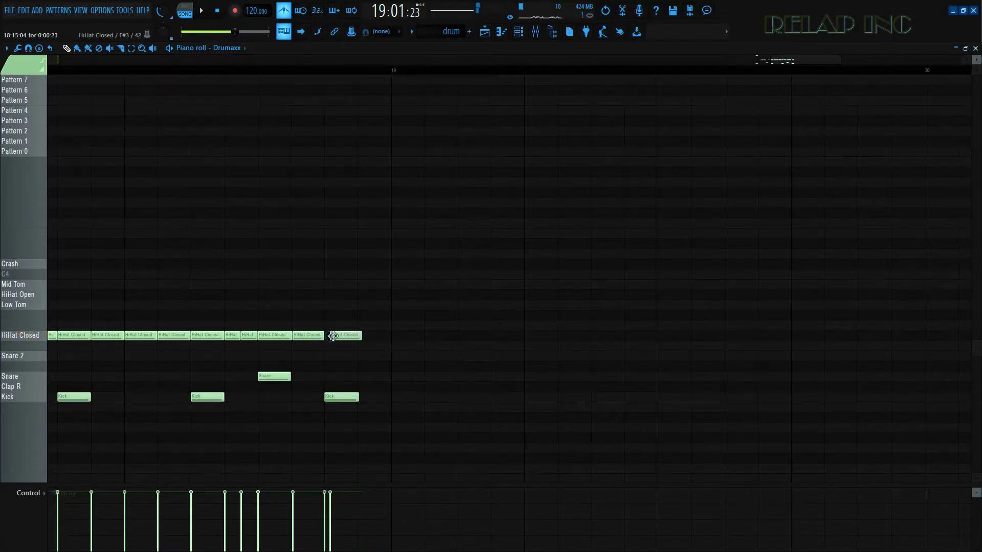
{"action": "left_click_drag", "start_coordinate": [334, 336], "coordinate": [335, 336]}
{"action": "left_click", "coordinate": [359, 336]}
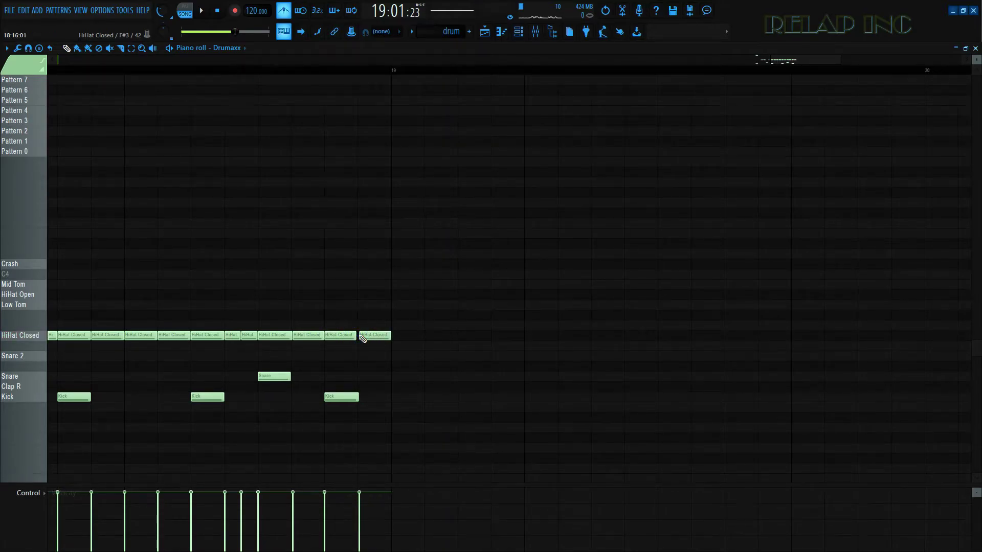
{"action": "left_click", "coordinate": [371, 335]}
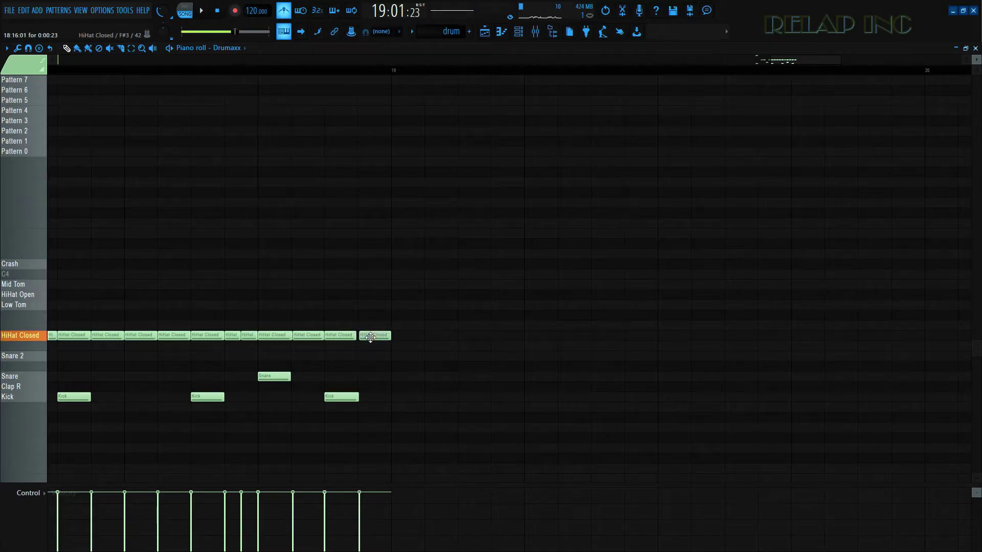
{"action": "scroll", "coordinate": [363, 348], "scroll_direction": "up", "scroll_amount": 3}
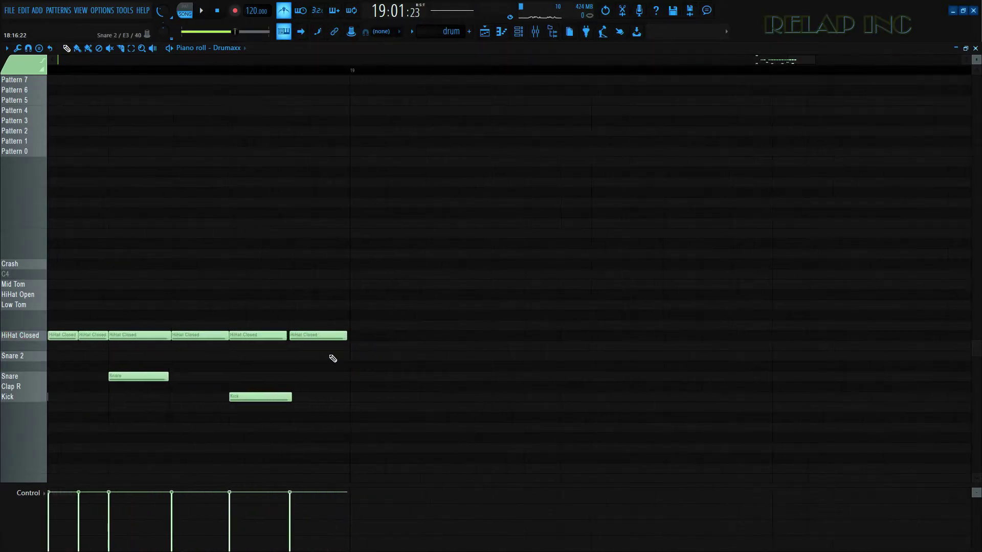
{"action": "scroll", "coordinate": [251, 336], "scroll_direction": "down", "scroll_amount": 2}
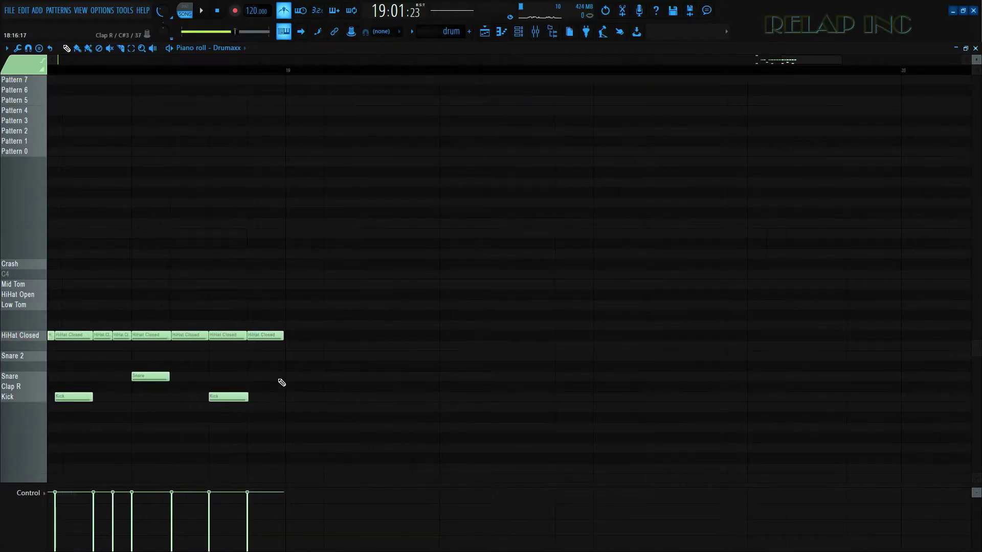
{"action": "left_click", "coordinate": [289, 336]}
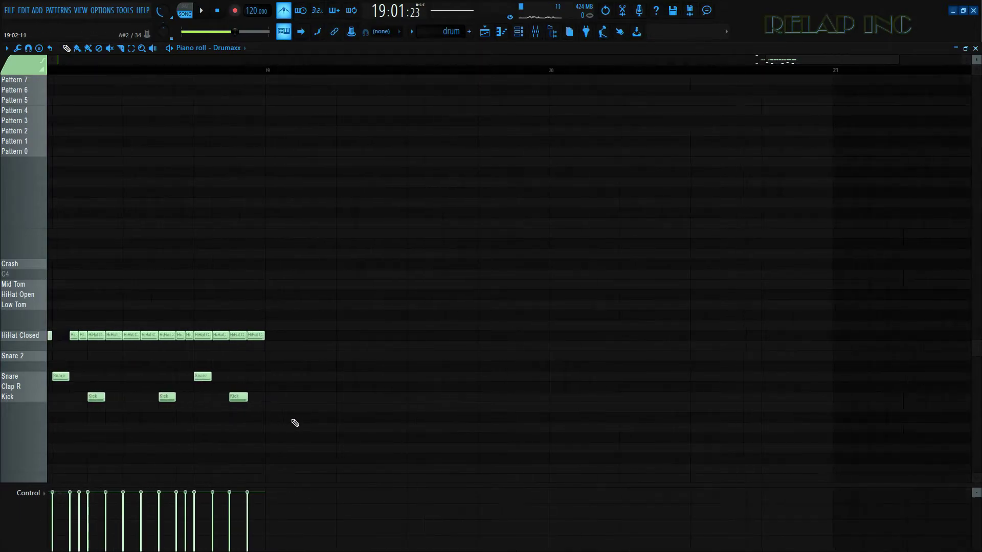
Step: Add a Kick and a Crash note at the very start of bar 19 and play the drum pattern
{"action": "left_click", "coordinate": [271, 396]}
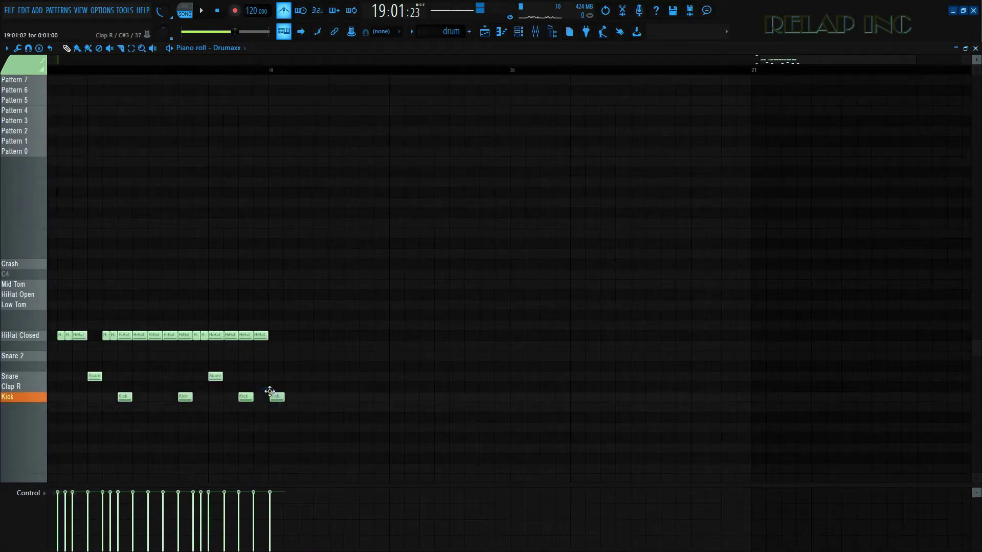
{"action": "left_click_drag", "start_coordinate": [269, 316], "coordinate": [270, 254]}
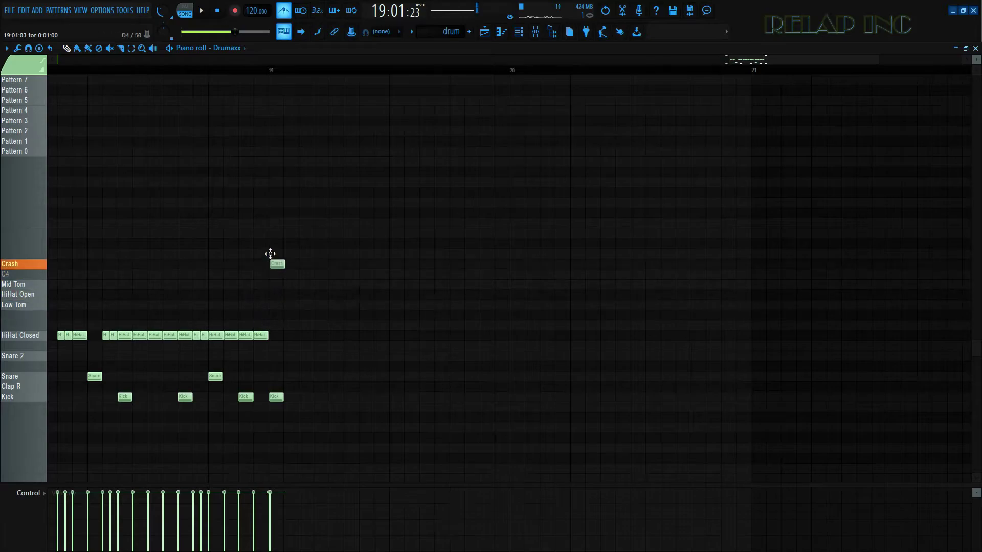
{"action": "scroll", "coordinate": [281, 266], "scroll_direction": "up", "scroll_amount": 4}
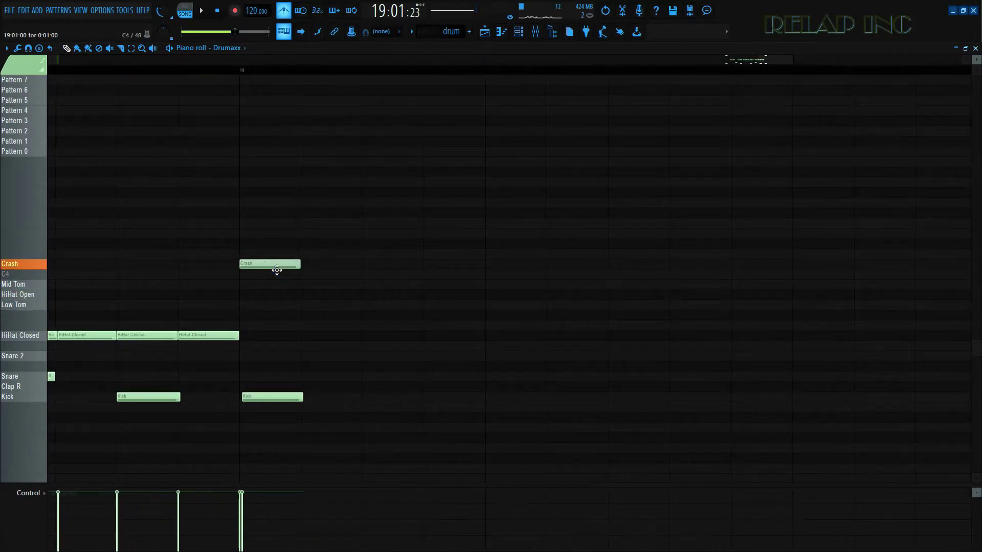
{"action": "scroll", "coordinate": [248, 396], "scroll_direction": "up", "scroll_amount": 2}
{"action": "left_click", "coordinate": [251, 398]}
{"action": "scroll", "coordinate": [250, 407], "scroll_direction": "down", "scroll_amount": 5}
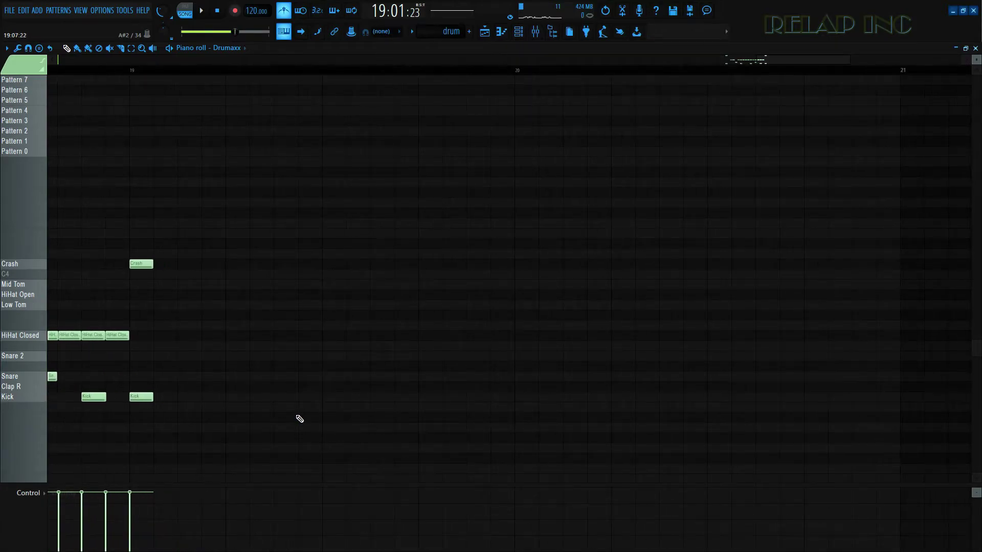
{"action": "scroll", "coordinate": [307, 414], "scroll_direction": "down", "scroll_amount": 3}
{"action": "key", "text": "space"}
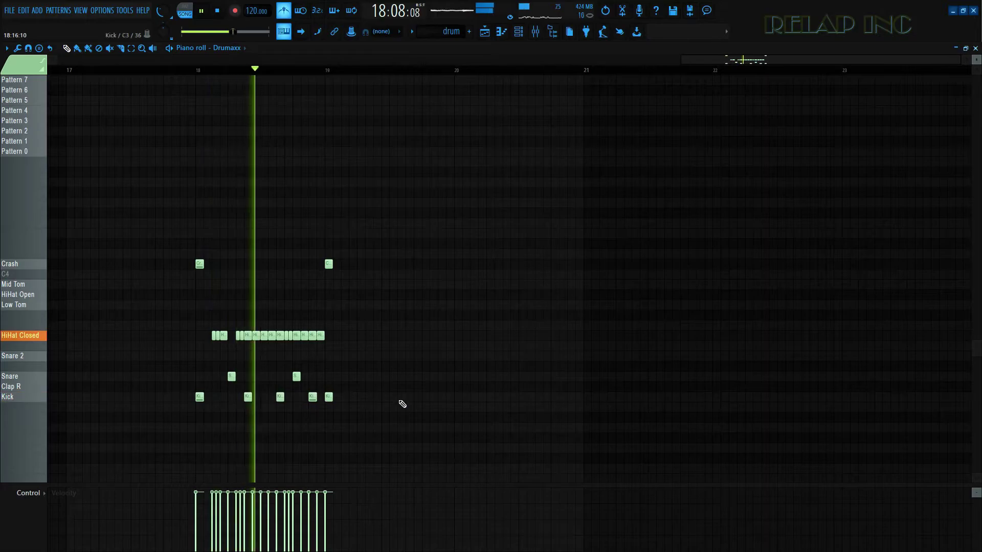
Step: Stop the playback of the drum pattern
{"action": "scroll", "coordinate": [598, 417], "scroll_direction": "left", "scroll_amount": 3}
{"action": "scroll", "coordinate": [593, 424], "scroll_direction": "up", "scroll_amount": 2}
{"action": "key", "text": "space"}
{"action": "scroll", "coordinate": [557, 429], "scroll_direction": "up", "scroll_amount": 3}
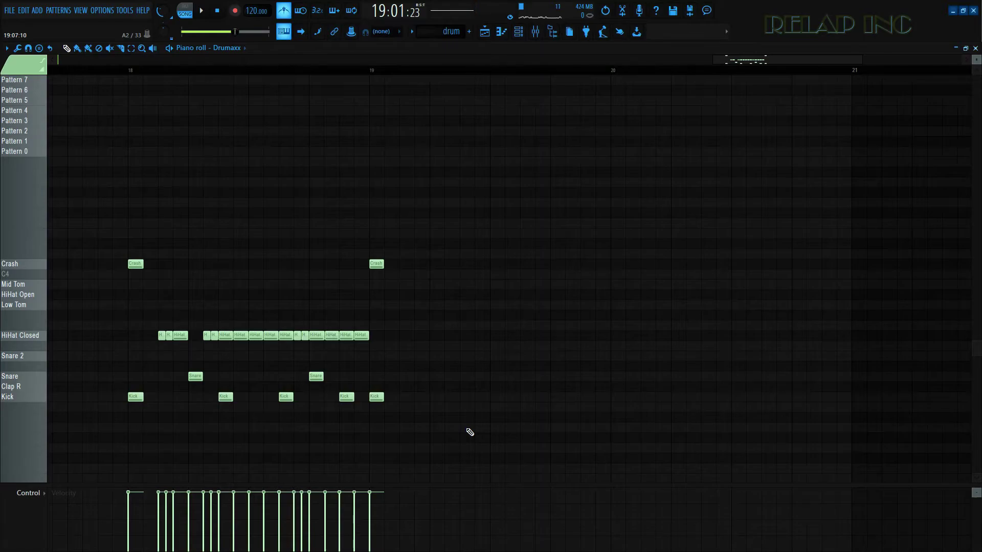
{"action": "scroll", "coordinate": [475, 385], "scroll_direction": "up", "scroll_amount": 2}
{"action": "scroll", "coordinate": [466, 384], "scroll_direction": "up", "scroll_amount": 3}
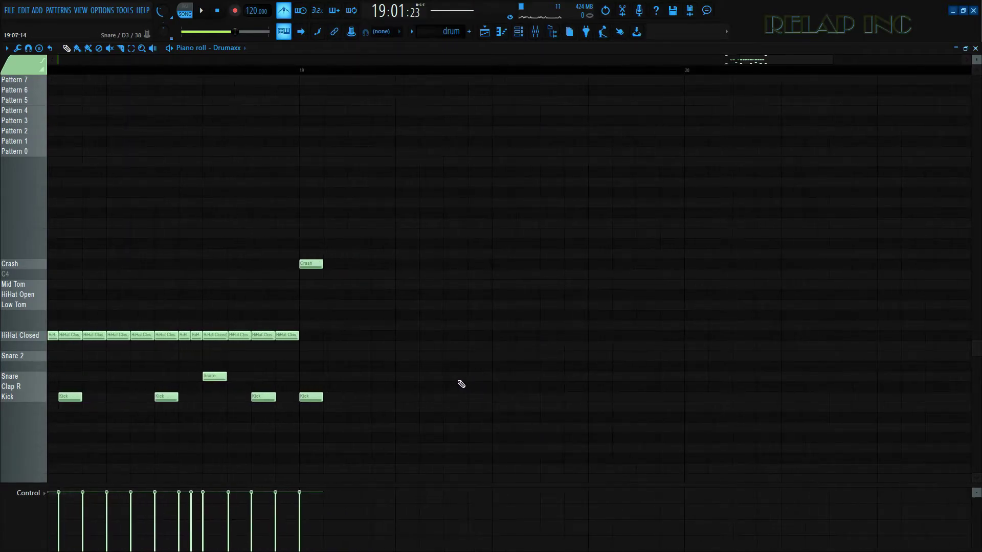
{"action": "left_click", "coordinate": [335, 315]}
{"action": "left_click_drag", "start_coordinate": [327, 303], "coordinate": [327, 338]}
{"action": "key", "text": "ctrl+z"}
{"action": "key", "text": "ctrl+z"}
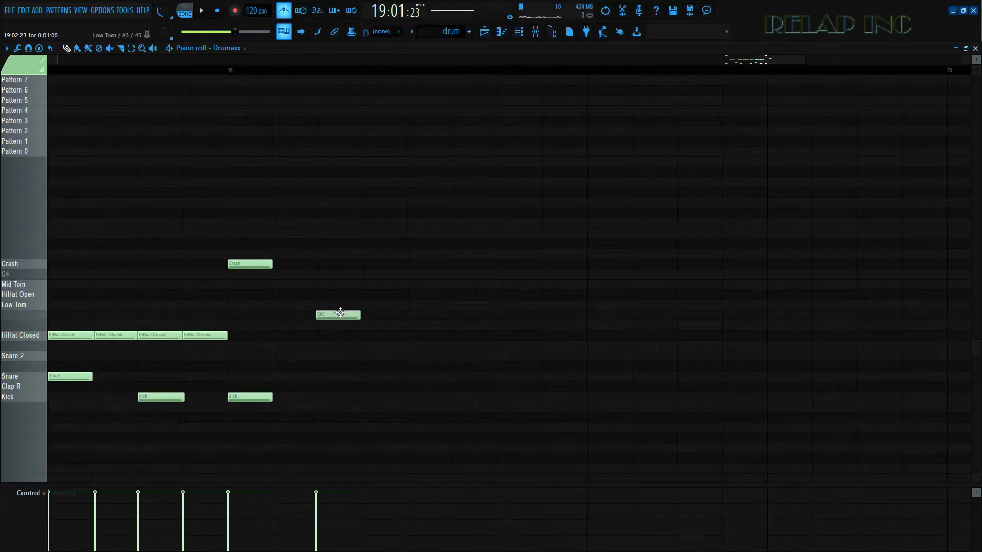
Step: Add two half-step HiHat Closed notes on step 3 of bar 19 and a full-step one on step 4
{"action": "left_click_drag", "start_coordinate": [326, 302], "coordinate": [347, 342]}
{"action": "scroll", "coordinate": [344, 344], "scroll_direction": "up", "scroll_amount": 2}
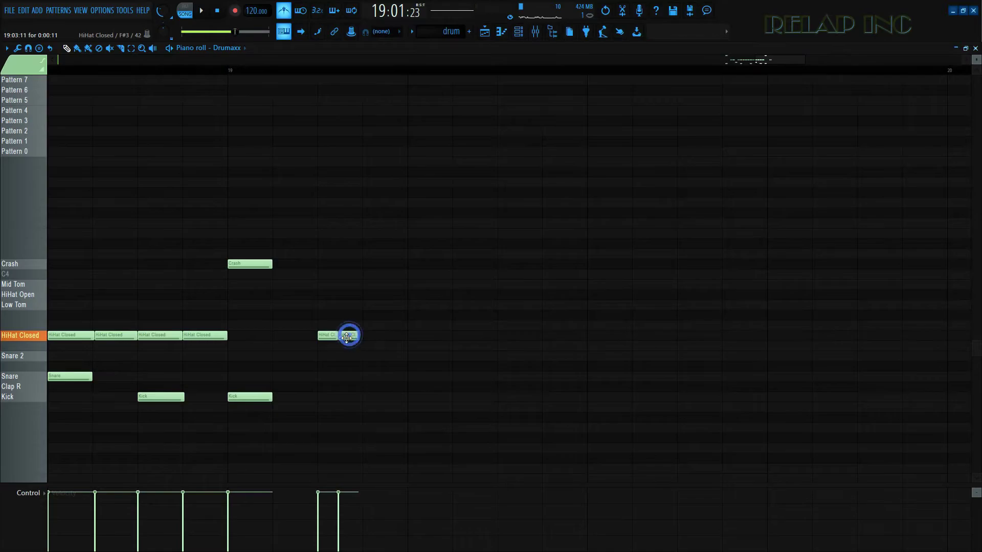
{"action": "mouse_move", "coordinate": [347, 335]}
{"action": "left_mouse_down"}
{"action": "mouse_move", "coordinate": [334, 333]}
{"action": "mouse_move", "coordinate": [351, 334]}
{"action": "left_mouse_up"}
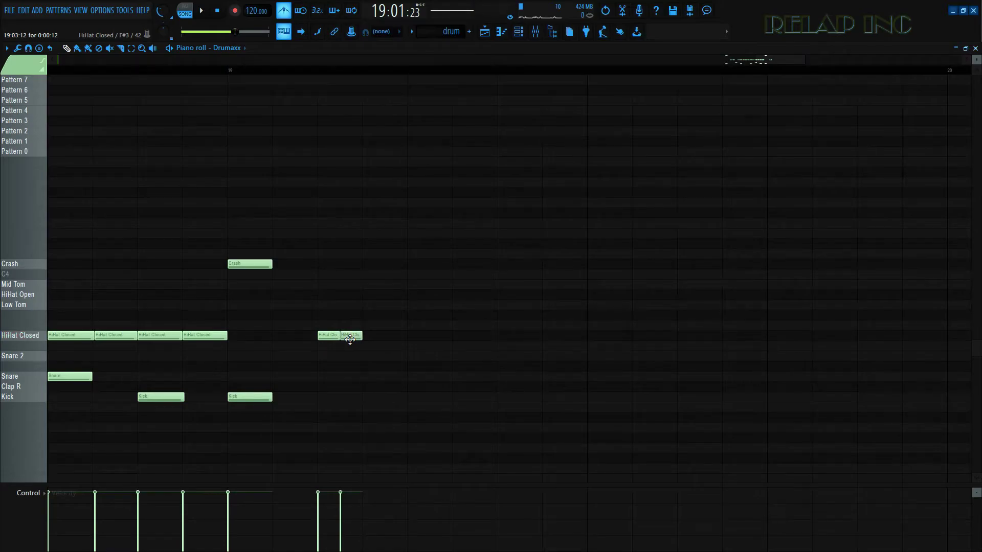
{"action": "left_click_drag", "start_coordinate": [375, 322], "coordinate": [409, 343]}
Step: Add a full-step Snare note on step 5 and a full-step Kick note on step 7 of bar 19
{"action": "scroll", "coordinate": [388, 383], "scroll_direction": "right", "scroll_amount": 2}
{"action": "left_click", "coordinate": [360, 385]}
{"action": "left_click_drag", "start_coordinate": [358, 380], "coordinate": [359, 369]}
{"action": "scroll", "coordinate": [358, 422], "scroll_direction": "down", "scroll_amount": 3}
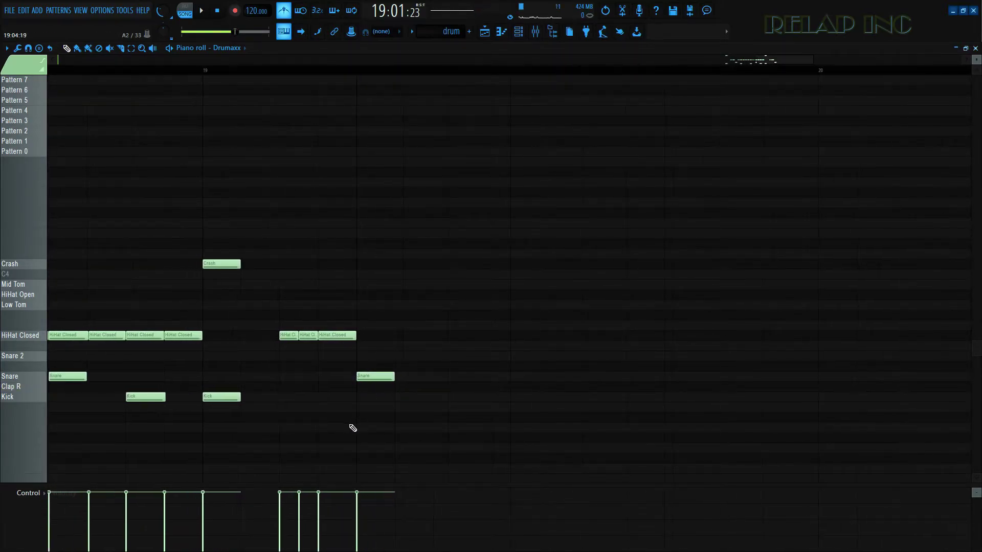
{"action": "left_click", "coordinate": [419, 398]}
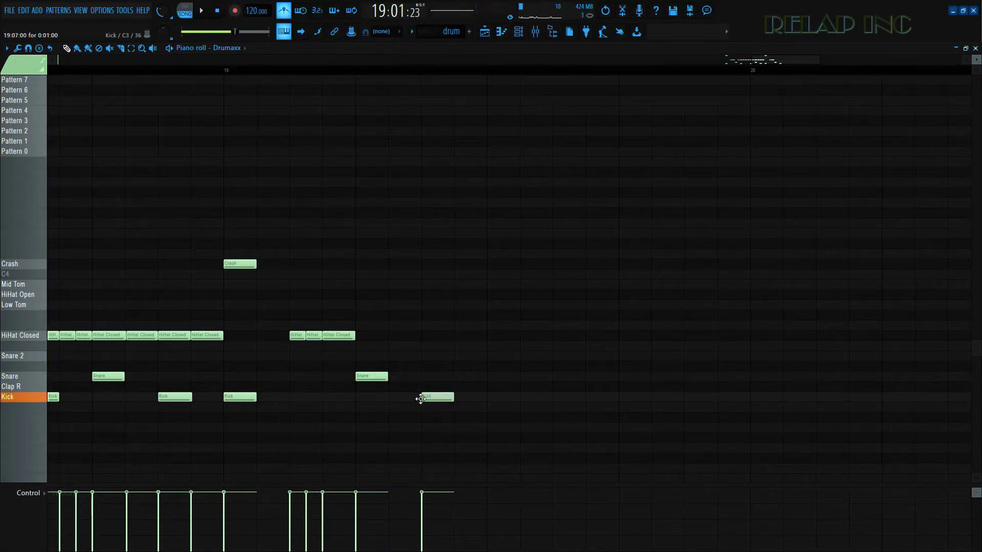
{"action": "scroll", "coordinate": [428, 397], "scroll_direction": "up", "scroll_amount": 3}
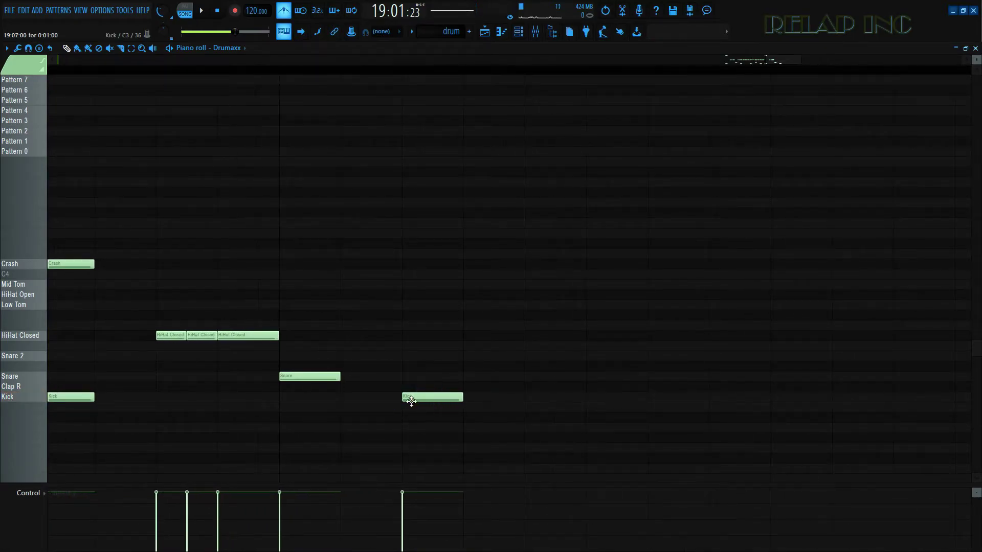
Step: Add two half-step HiHat Closed notes above the Kick on step 7 of bar 19
{"action": "scroll", "coordinate": [412, 401], "scroll_direction": "down", "scroll_amount": 3}
{"action": "scroll", "coordinate": [460, 348], "scroll_direction": "up", "scroll_amount": 2}
{"action": "left_click", "coordinate": [425, 325]}
{"action": "left_click_drag", "start_coordinate": [420, 332], "coordinate": [380, 330]}
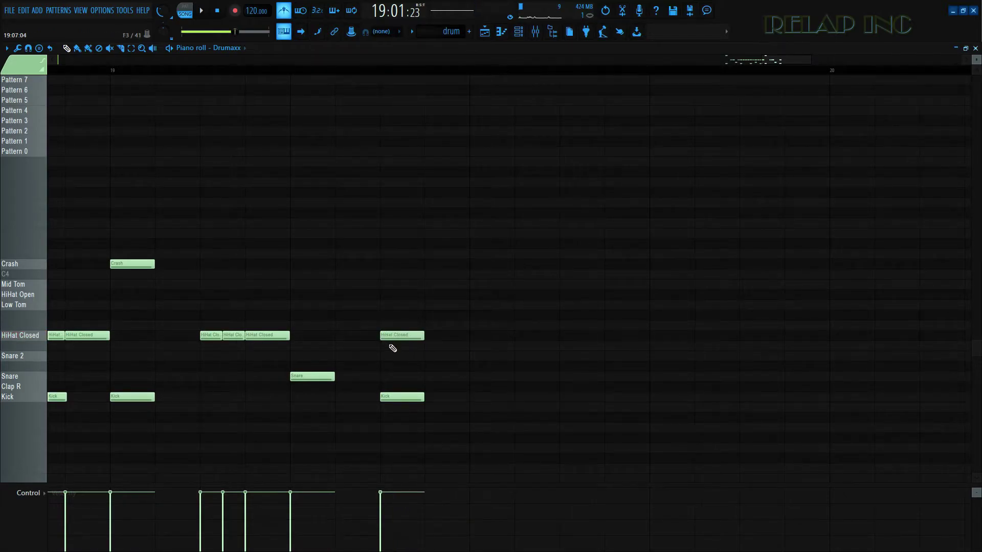
{"action": "scroll", "coordinate": [392, 348], "scroll_direction": "down", "scroll_amount": 2}
{"action": "scroll", "coordinate": [417, 358], "scroll_direction": "up", "scroll_amount": 2}
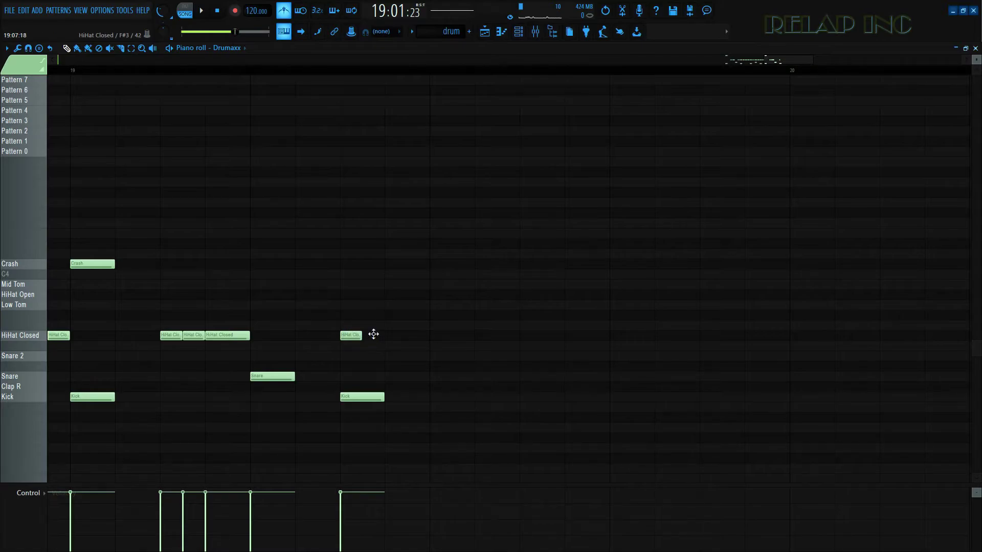
{"action": "left_click_drag", "start_coordinate": [383, 335], "coordinate": [374, 340]}
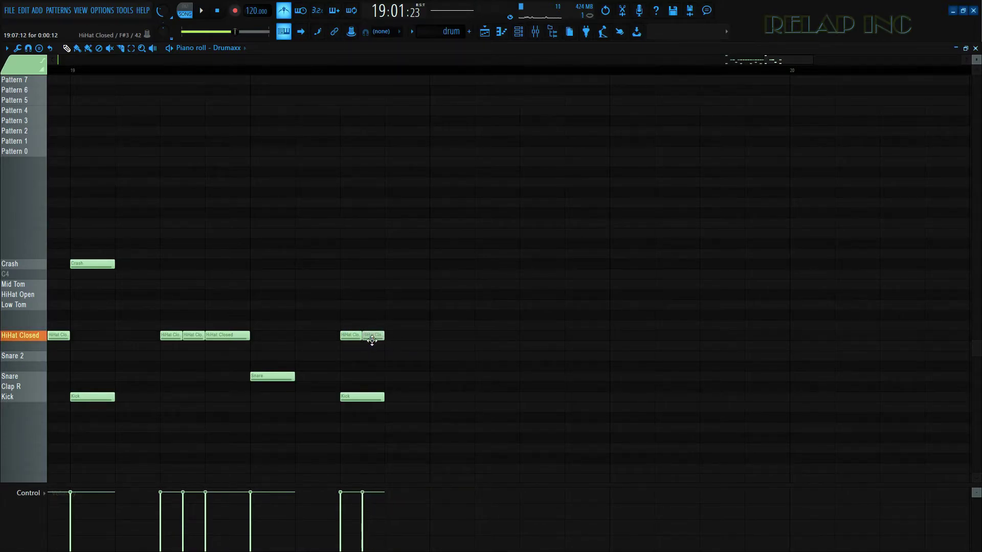
Step: Duplicate the notes on steps 8 to 16 of bar 18 onto steps 8 to 16 of bar 19 and play the pattern
{"action": "scroll", "coordinate": [372, 340], "scroll_direction": "down", "scroll_amount": 5}
{"action": "scroll", "coordinate": [403, 362], "scroll_direction": "up", "scroll_amount": 2}
{"action": "scroll", "coordinate": [244, 332], "scroll_direction": "up", "scroll_amount": 2}
{"action": "left_click_drag", "start_coordinate": [259, 321], "coordinate": [366, 416]}
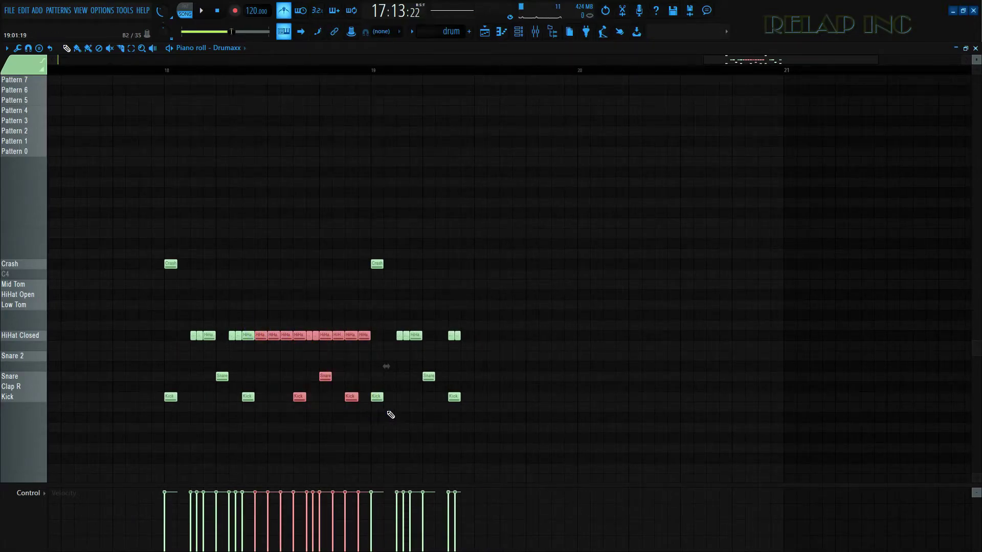
{"action": "key", "text": "ctrl+b"}
{"action": "left_click_drag", "start_coordinate": [389, 335], "coordinate": [480, 336]}
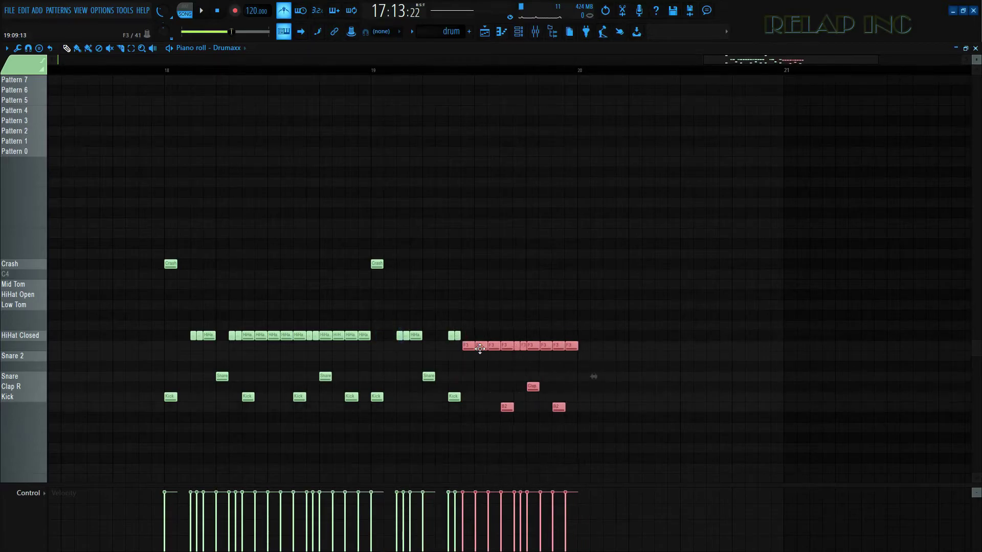
{"action": "scroll", "coordinate": [501, 348], "scroll_direction": "up", "scroll_amount": 5}
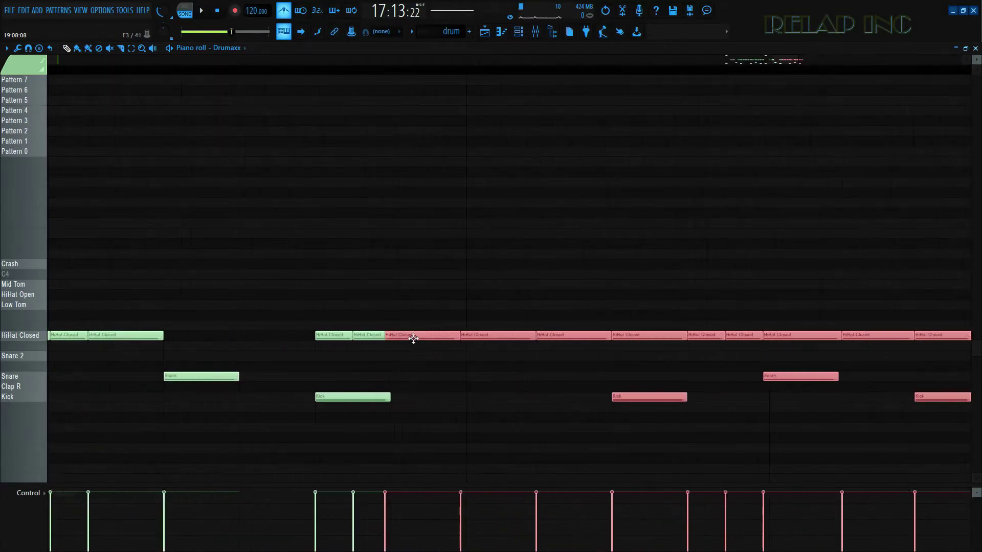
{"action": "scroll", "coordinate": [376, 404], "scroll_direction": "down", "scroll_amount": 5}
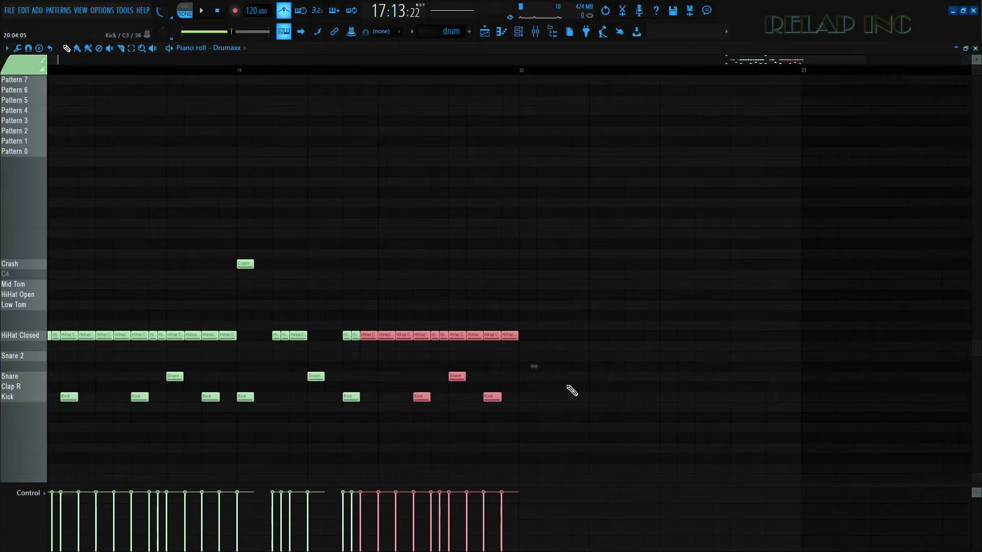
{"action": "key", "text": "space"}
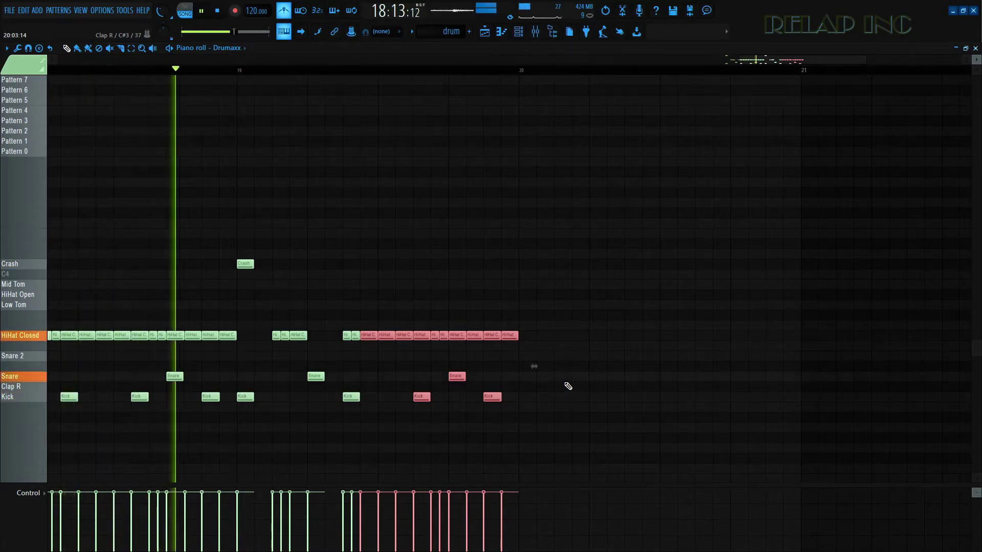
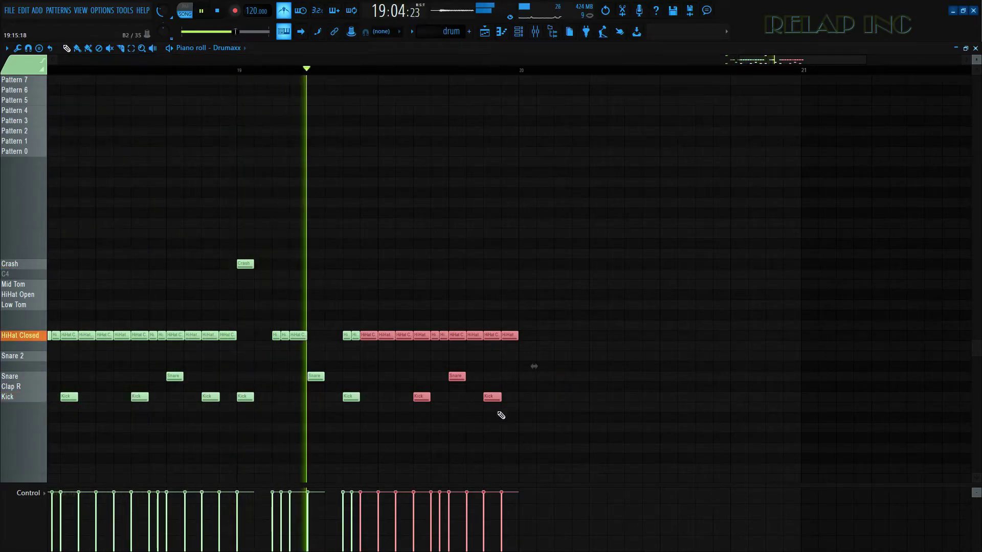
Step: Stop playback and add two half-step Snare notes on step 15 and a full-step Snare on step 16 of bar 19
{"action": "scroll", "coordinate": [527, 400], "scroll_direction": "up", "scroll_amount": 2, "text": "ctrl"}
{"action": "key", "text": "space"}
{"action": "left_click", "coordinate": [426, 376]}
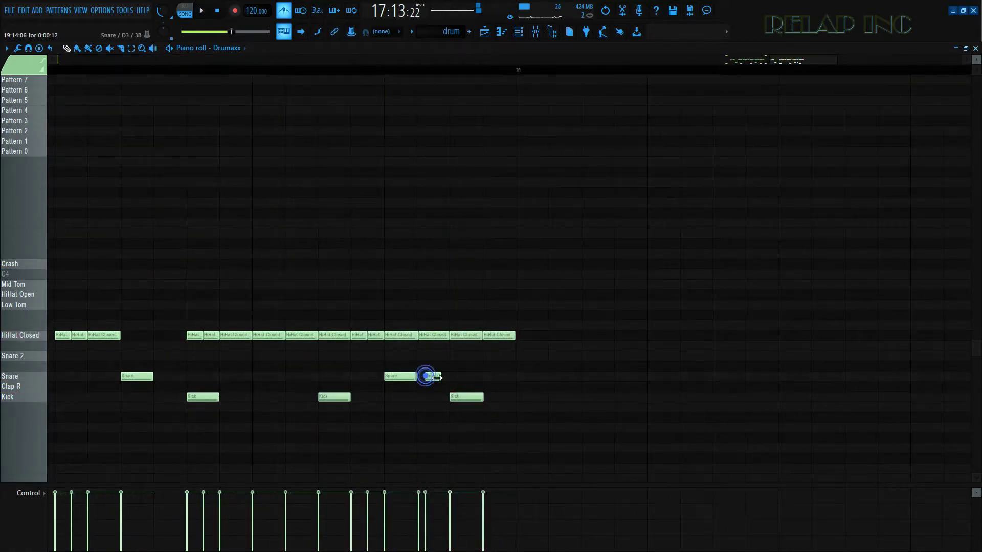
{"action": "left_click_drag", "start_coordinate": [431, 376], "coordinate": [467, 377]}
{"action": "left_click", "coordinate": [468, 377]}
{"action": "double_click", "coordinate": [478, 377]}
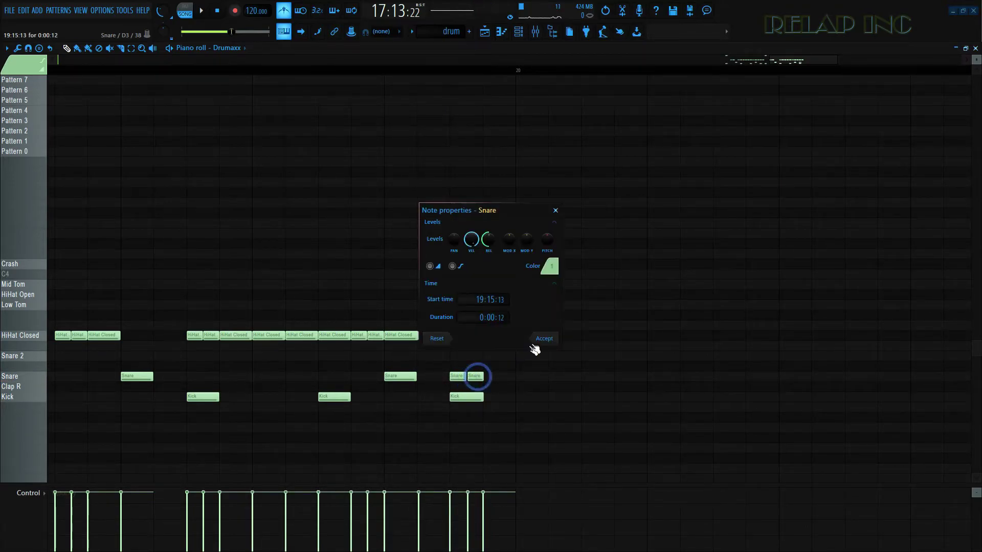
{"action": "left_click", "coordinate": [540, 340]}
{"action": "scroll", "coordinate": [490, 394], "scroll_direction": "up", "scroll_amount": 5}
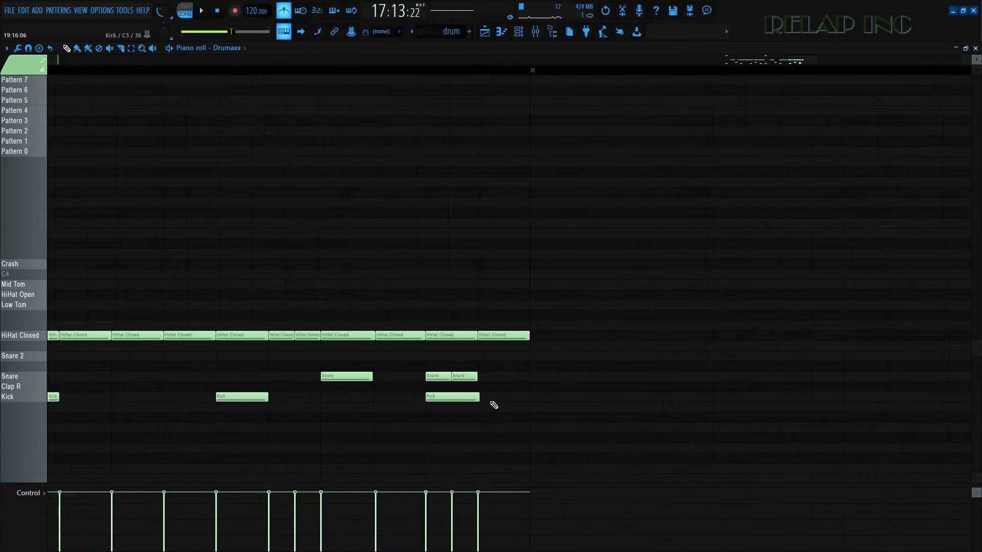
{"action": "left_click", "coordinate": [491, 377]}
{"action": "left_click_drag", "start_coordinate": [490, 377], "coordinate": [482, 377]}
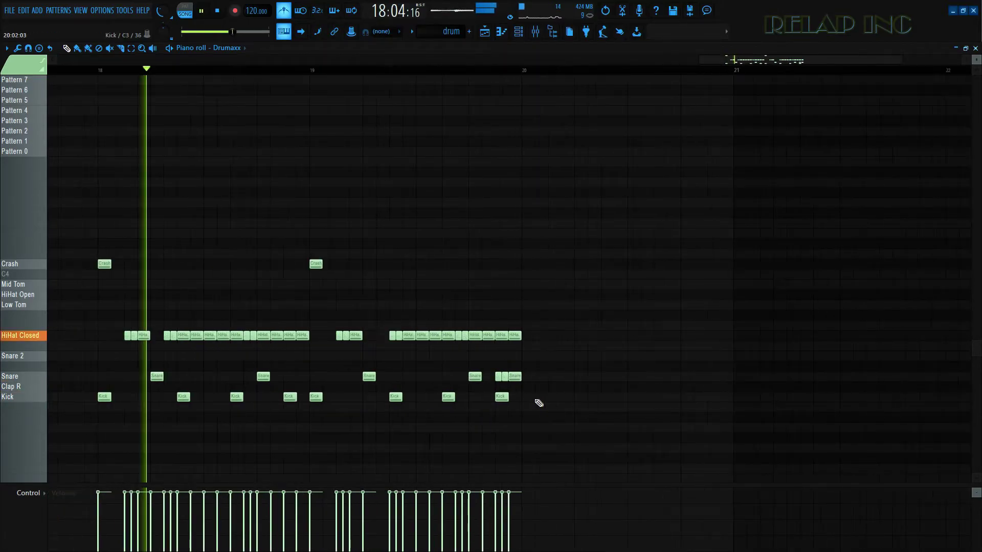
Step: Play back bars 18 and 19 to check the drum pattern, stopping during bar 19
{"action": "scroll", "coordinate": [538, 403], "scroll_direction": "down", "scroll_amount": 4}
{"action": "scroll", "coordinate": [642, 438], "scroll_direction": "up", "scroll_amount": 2}
{"action": "scroll", "coordinate": [651, 425], "scroll_direction": "down", "scroll_amount": 1}
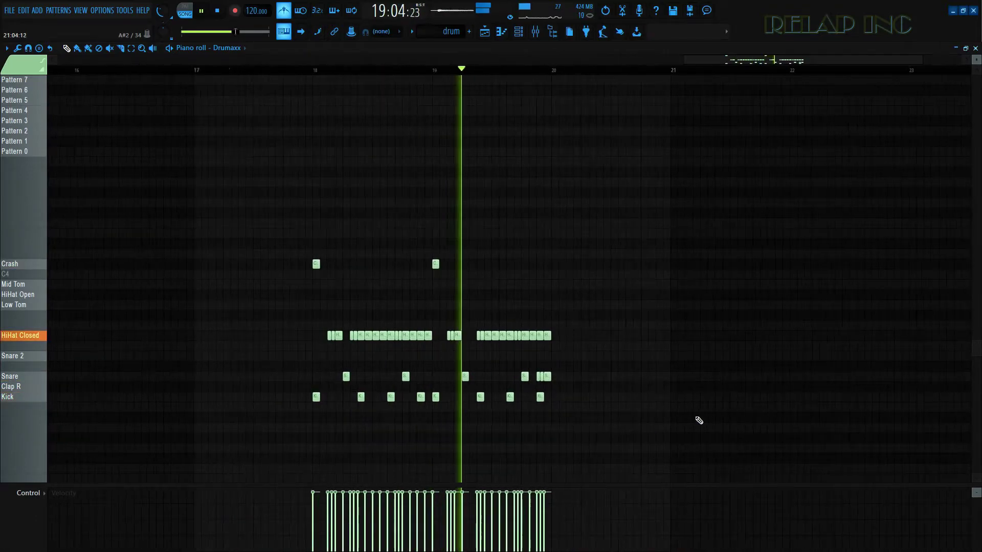
{"action": "scroll", "coordinate": [544, 421], "scroll_direction": "up", "scroll_amount": 2}
{"action": "key", "text": "space"}
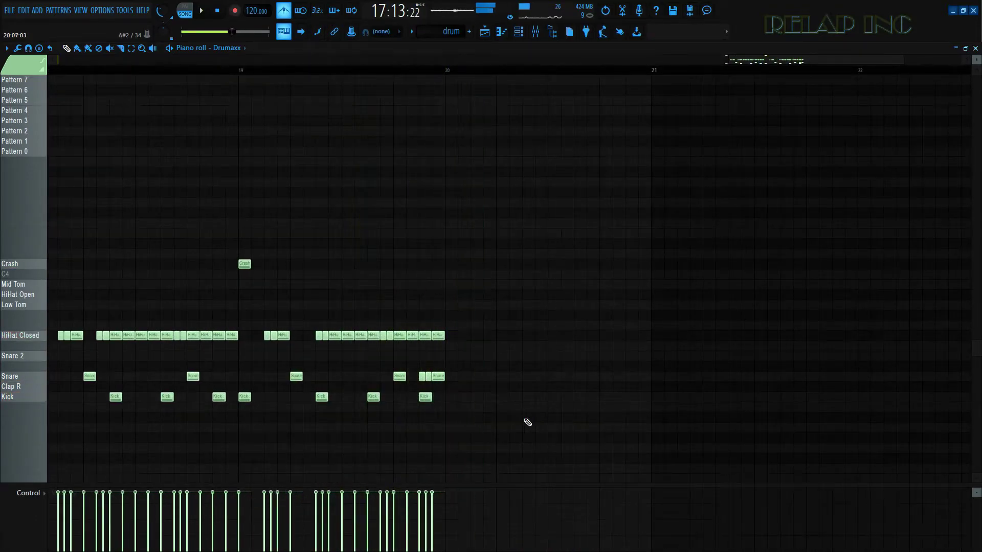
Step: Add a full-step HiHat Open note above the Snare on step 5 of bar 19
{"action": "scroll", "coordinate": [492, 404], "scroll_direction": "down", "scroll_amount": 2}
{"action": "scroll", "coordinate": [388, 361], "scroll_direction": "up", "scroll_amount": 4}
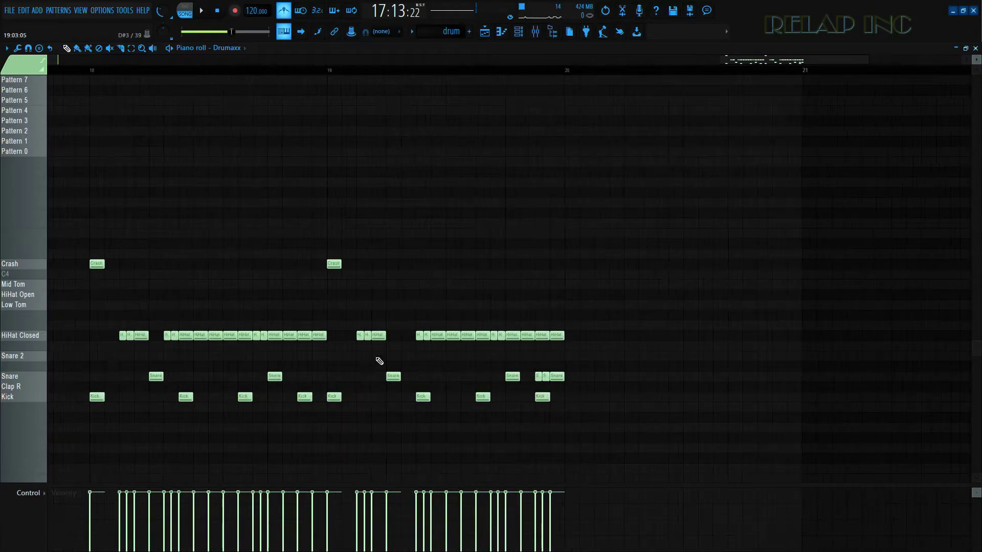
{"action": "left_click", "coordinate": [379, 336]}
{"action": "mouse_move", "coordinate": [376, 343]}
{"action": "left_mouse_down"}
{"action": "mouse_move", "coordinate": [376, 352]}
{"action": "mouse_move", "coordinate": [375, 286]}
{"action": "left_mouse_up"}
Step: Add short HiHat Open notes across step 6 of bar 19
{"action": "left_click_drag", "start_coordinate": [417, 333], "coordinate": [408, 288]}
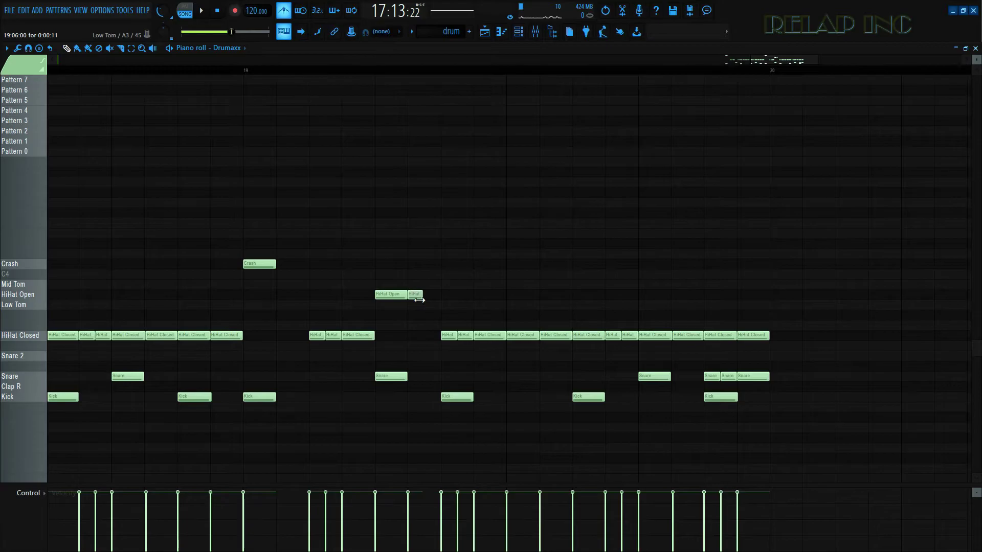
{"action": "left_click_drag", "start_coordinate": [428, 294], "coordinate": [432, 295]}
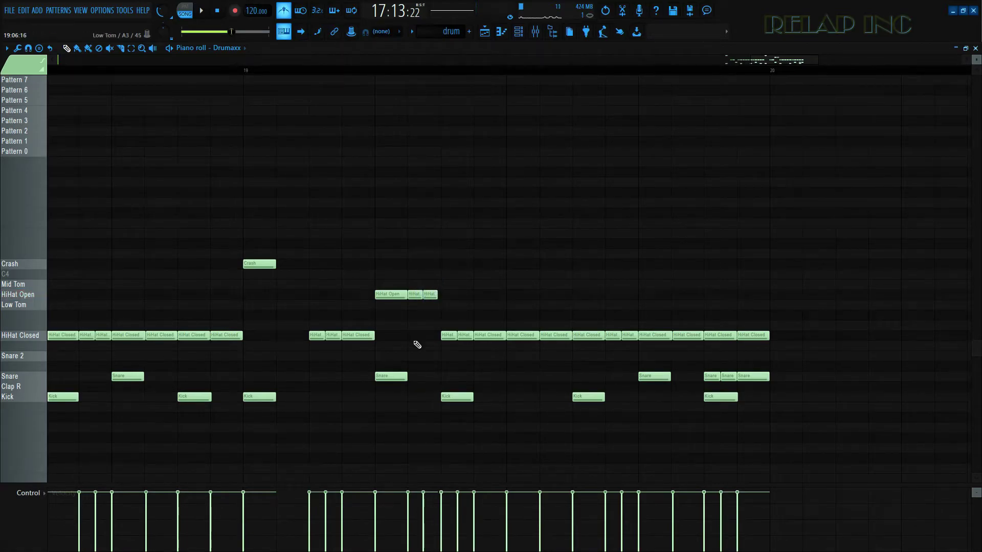
{"action": "scroll", "coordinate": [434, 338], "scroll_direction": "up", "scroll_amount": 4}
{"action": "left_click", "coordinate": [455, 295]}
Step: Delete the short HiHat Open notes from step 6 of bar 19
{"action": "scroll", "coordinate": [456, 295], "scroll_direction": "down", "scroll_amount": 5}
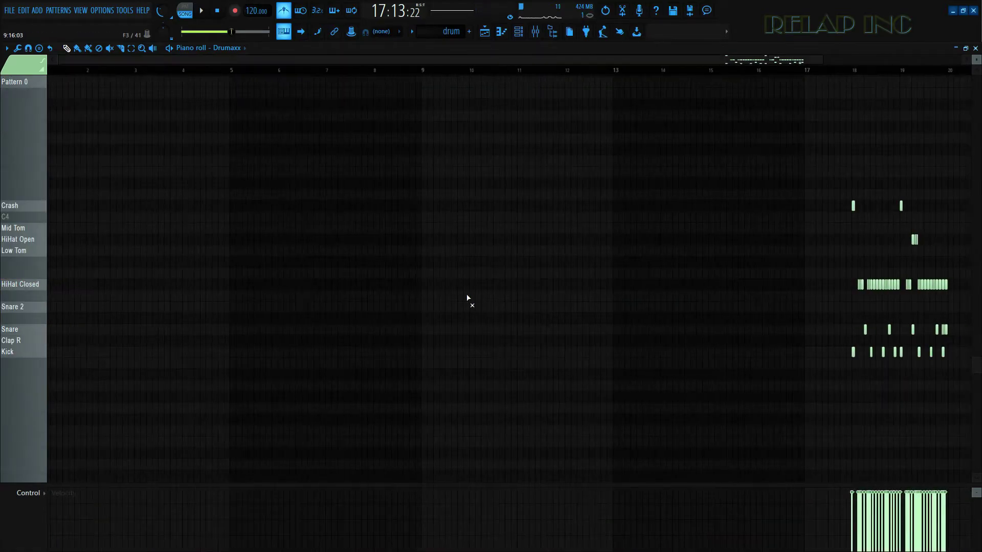
{"action": "scroll", "coordinate": [690, 351], "scroll_direction": "up", "scroll_amount": 3}
{"action": "scroll", "coordinate": [857, 310], "scroll_direction": "up", "scroll_amount": 4}
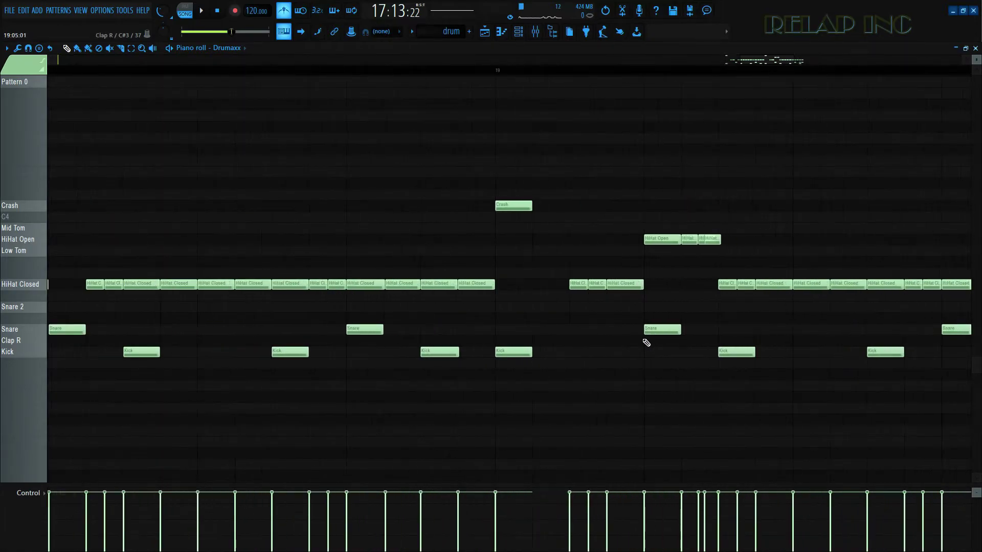
{"action": "scroll", "coordinate": [530, 323], "scroll_direction": "up", "scroll_amount": 1}
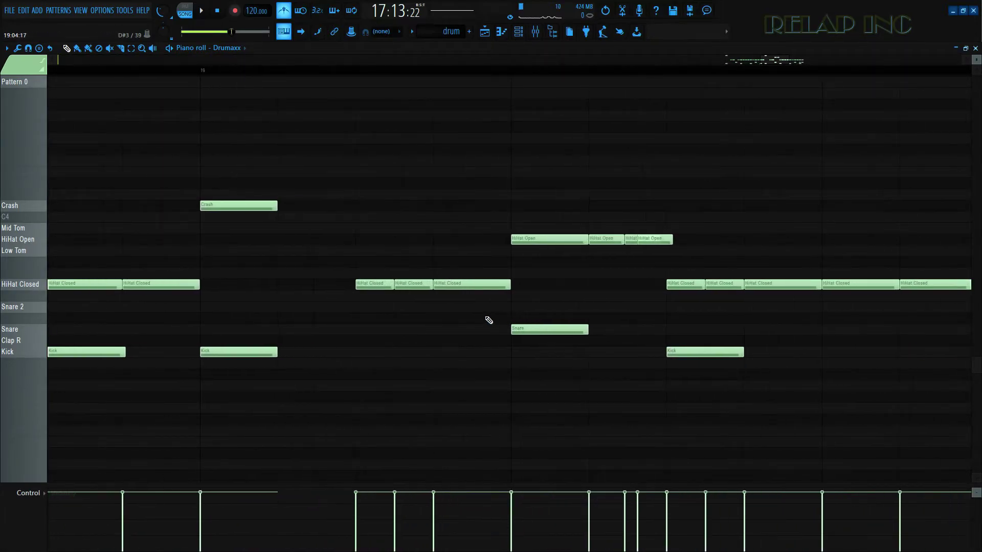
{"action": "scroll", "coordinate": [627, 279], "scroll_direction": "down", "scroll_amount": 2}
{"action": "scroll", "coordinate": [517, 241], "scroll_direction": "up", "scroll_amount": 3}
{"action": "right_click", "coordinate": [468, 240]}
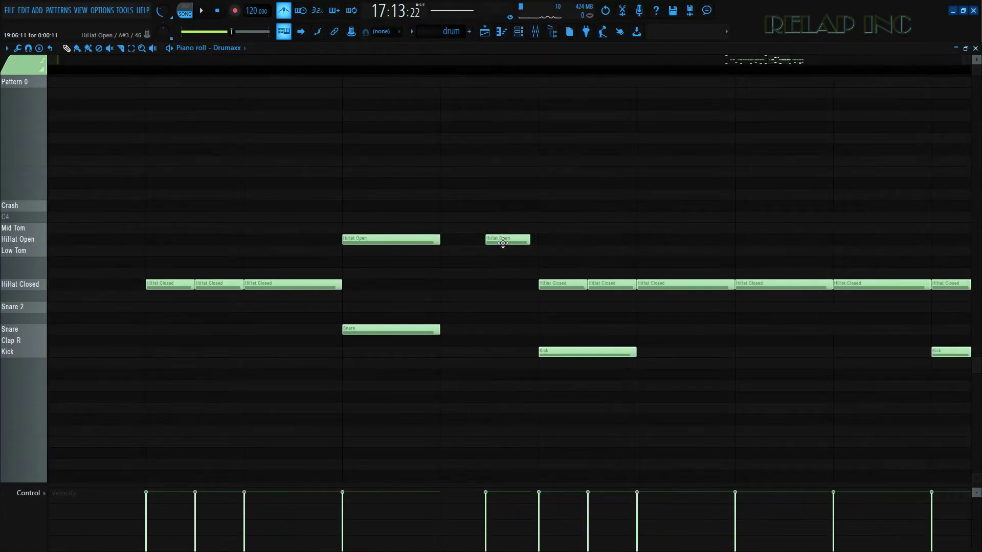
{"action": "right_click", "coordinate": [504, 240]}
Step: Add two half-step HiHat Closed notes on step 6 of bar 19 and briefly play the pattern
{"action": "left_click", "coordinate": [446, 288]}
{"action": "left_click", "coordinate": [498, 285]}
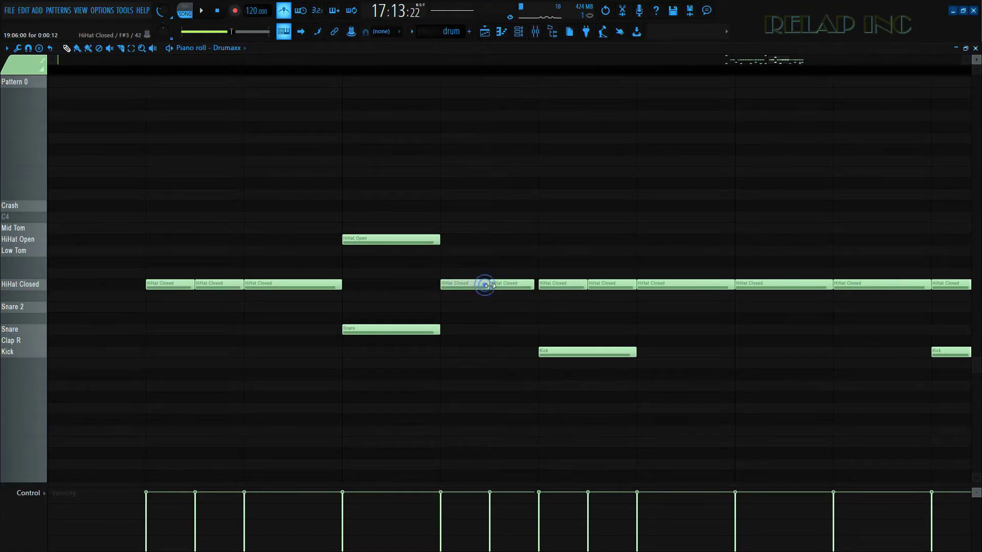
{"action": "scroll", "coordinate": [517, 373], "scroll_direction": "down", "scroll_amount": 5}
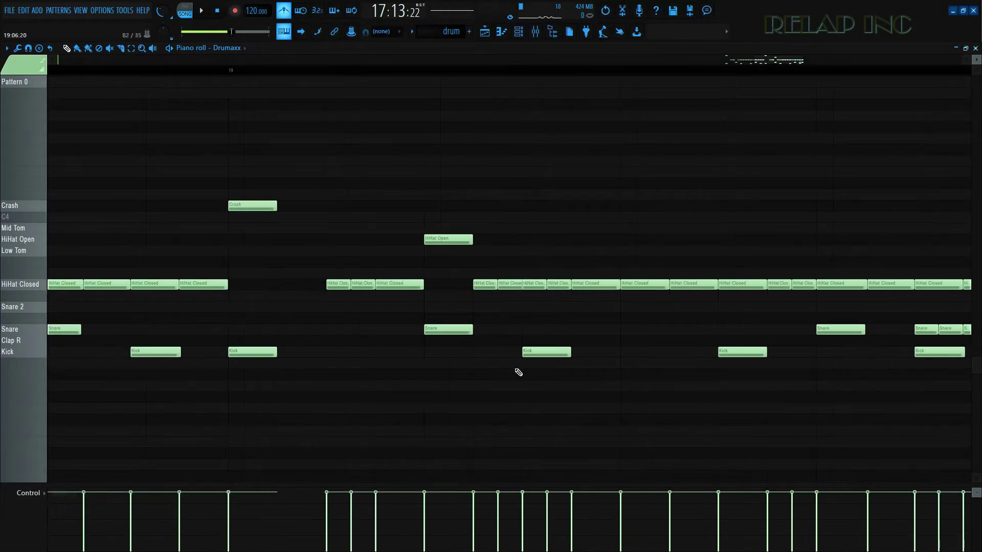
{"action": "key", "text": "space"}
{"action": "scroll", "coordinate": [504, 366], "scroll_direction": "up", "scroll_amount": 2}
{"action": "key", "text": "space"}
{"action": "scroll", "coordinate": [236, 280], "scroll_direction": "up", "scroll_amount": 2}
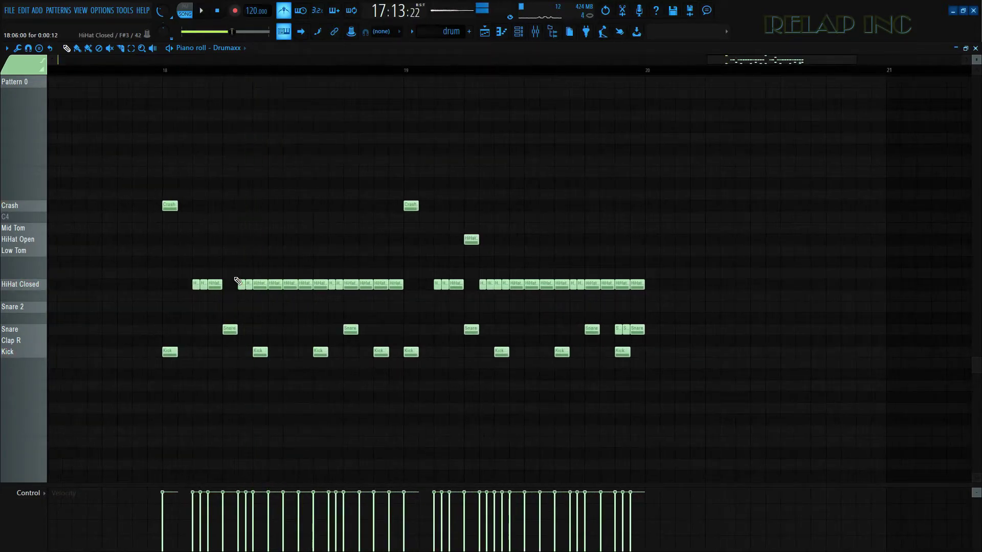
Step: Add a full-step HiHat Closed note above the Snare on step 5 of bar 18
{"action": "left_click", "coordinate": [228, 284]}
{"action": "scroll", "coordinate": [215, 287], "scroll_direction": "up", "scroll_amount": 3}
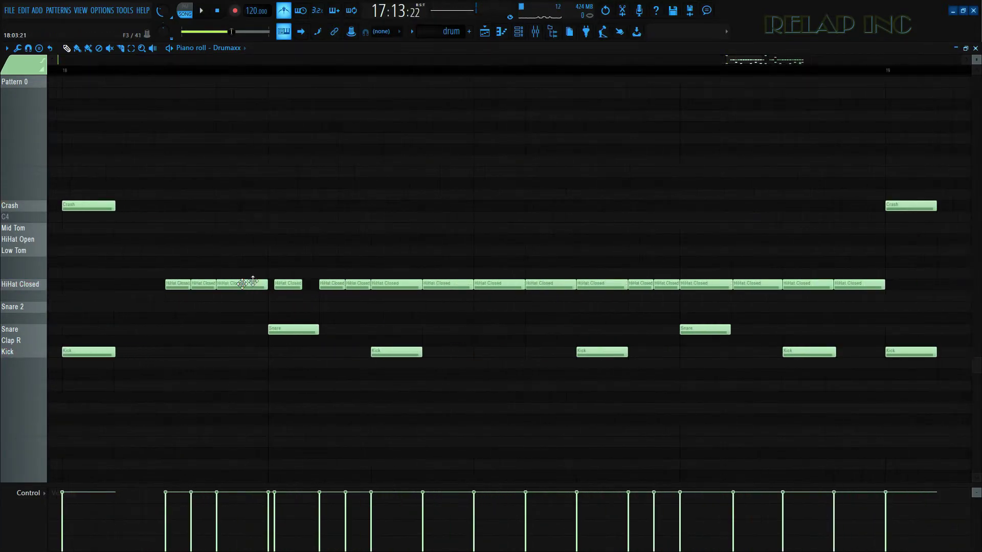
{"action": "left_click_drag", "start_coordinate": [296, 285], "coordinate": [289, 292]}
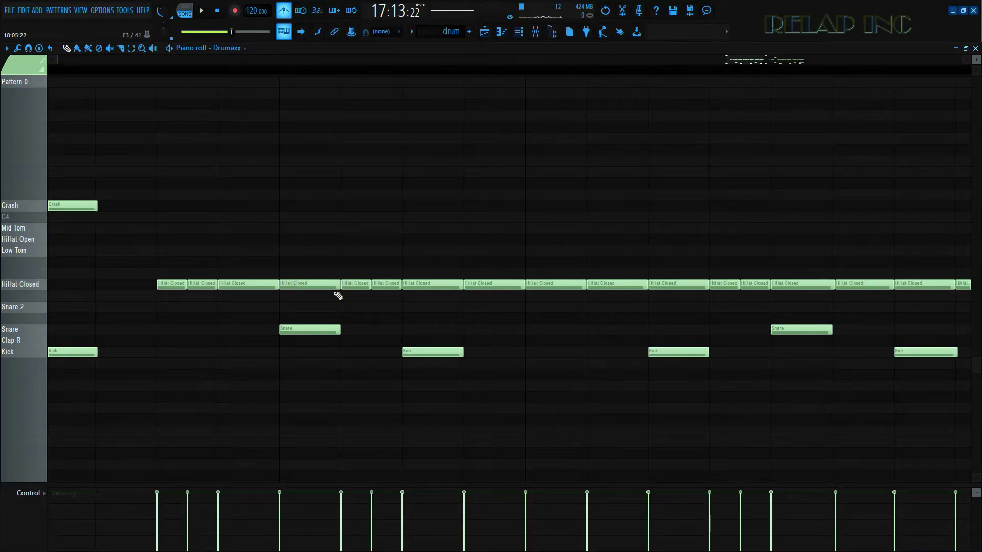
Step: Play the drum pattern across bars 18 and 19 to check how it sounds
{"action": "key", "text": "space"}
{"action": "scroll", "coordinate": [339, 296], "scroll_direction": "down", "scroll_amount": 6}
{"action": "scroll", "coordinate": [666, 356], "scroll_direction": "up", "scroll_amount": 5}
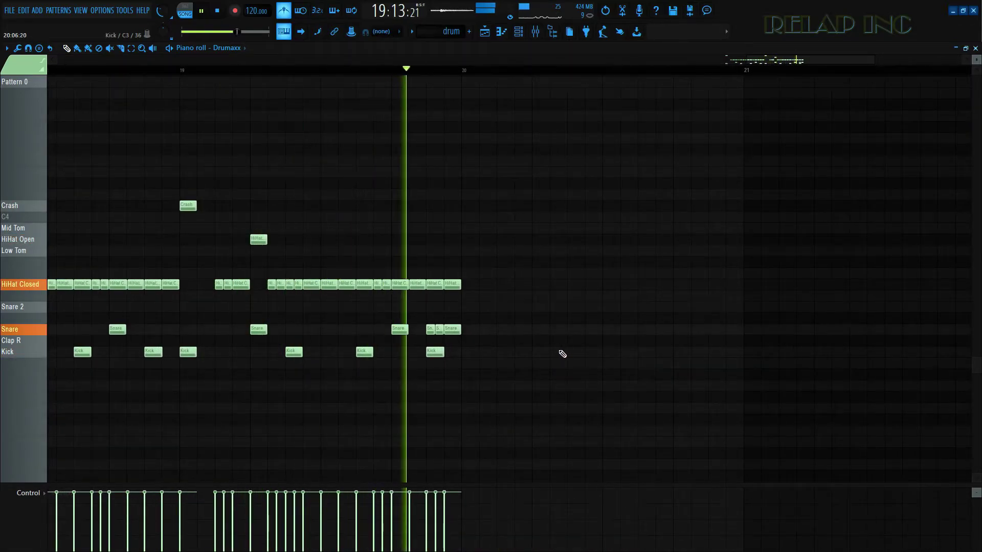
{"action": "scroll", "coordinate": [561, 353], "scroll_direction": "down", "scroll_amount": 1}
{"action": "key", "text": "space"}
Step: Duplicate all drum notes of bars 18 and 19 into bars 20 and 21, and start playback
{"action": "scroll", "coordinate": [558, 374], "scroll_direction": "down", "scroll_amount": 1}
{"action": "left_click_drag", "start_coordinate": [553, 372], "coordinate": [193, 179]}
{"action": "key", "text": "ctrl+b"}
{"action": "scroll", "coordinate": [532, 366], "scroll_direction": "up", "scroll_amount": 1}
{"action": "scroll", "coordinate": [532, 365], "scroll_direction": "up", "scroll_amount": 4}
{"action": "scroll", "coordinate": [358, 372], "scroll_direction": "down", "scroll_amount": 3}
{"action": "scroll", "coordinate": [344, 368], "scroll_direction": "down", "scroll_amount": 2}
{"action": "key", "text": "space"}
{"action": "scroll", "coordinate": [589, 352], "scroll_direction": "down", "scroll_amount": 1}
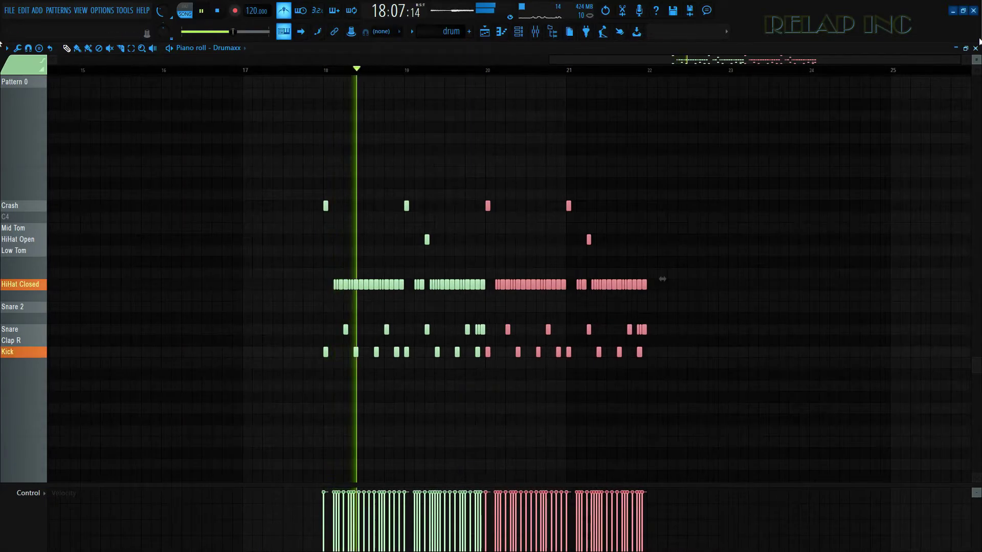
Step: Move the Channel rack below the drum clip in the playlist and return to the Drumaxx piano roll
{"action": "left_click", "coordinate": [955, 47]}
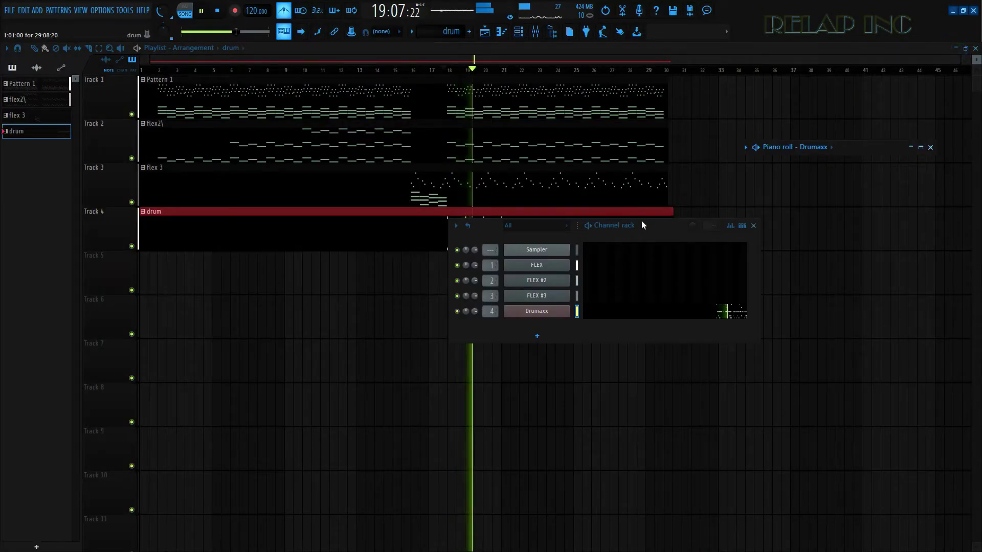
{"action": "left_click_drag", "start_coordinate": [640, 219], "coordinate": [611, 307]}
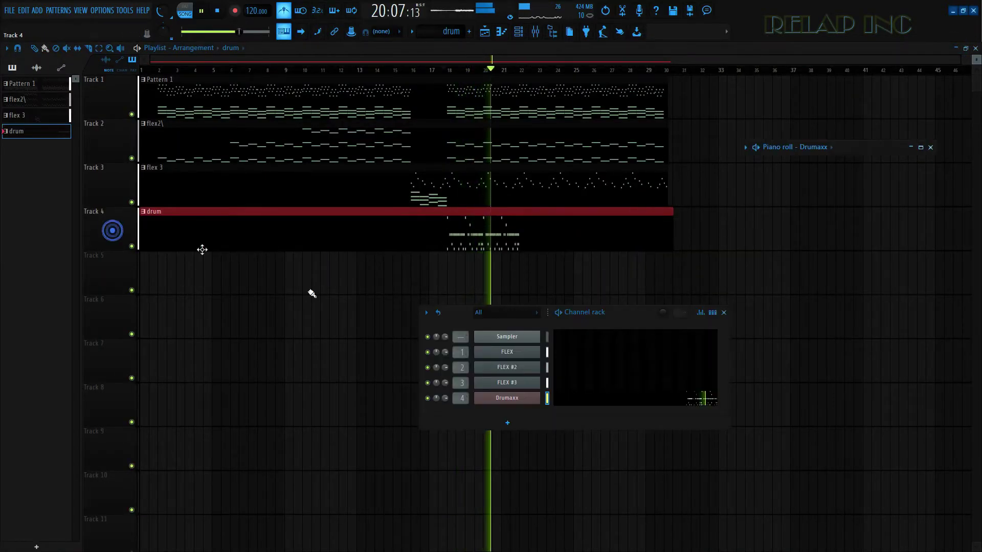
{"action": "left_click", "coordinate": [920, 148]}
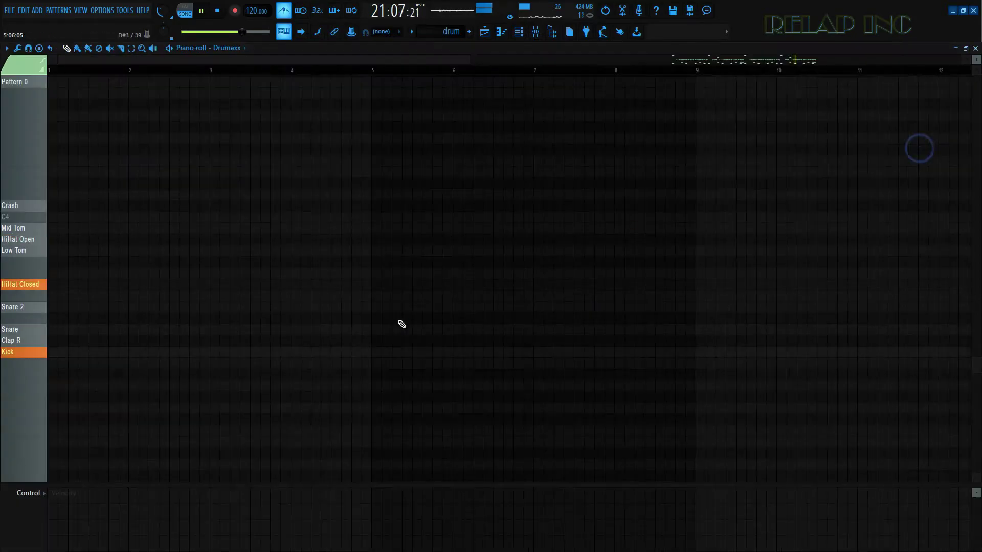
Step: Stop playback and duplicate the drum notes of bars 18 to 21 into bars 22 to 25
{"action": "key", "text": "space"}
{"action": "scroll", "coordinate": [898, 306], "scroll_direction": "up", "scroll_amount": 5}
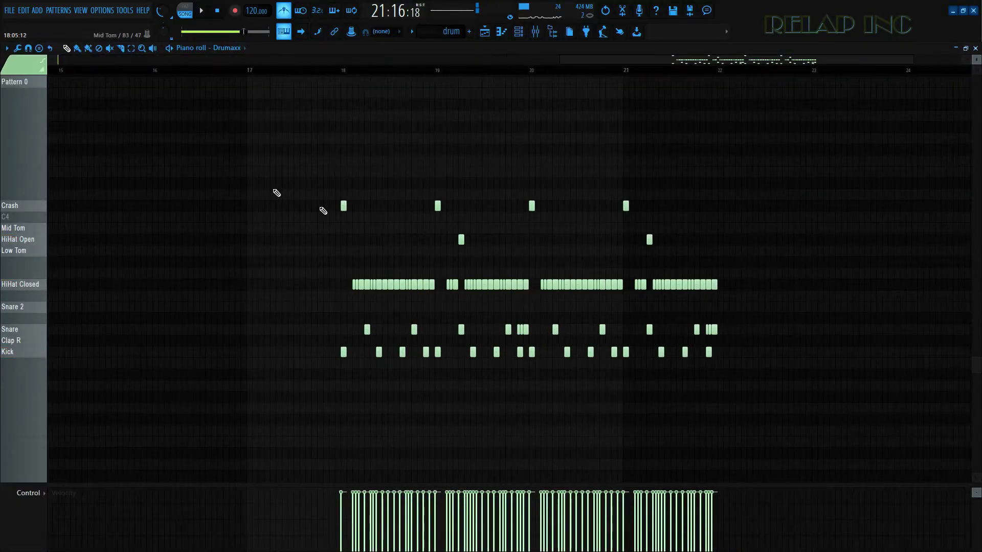
{"action": "scroll", "coordinate": [783, 282], "scroll_direction": "up", "scroll_amount": 2}
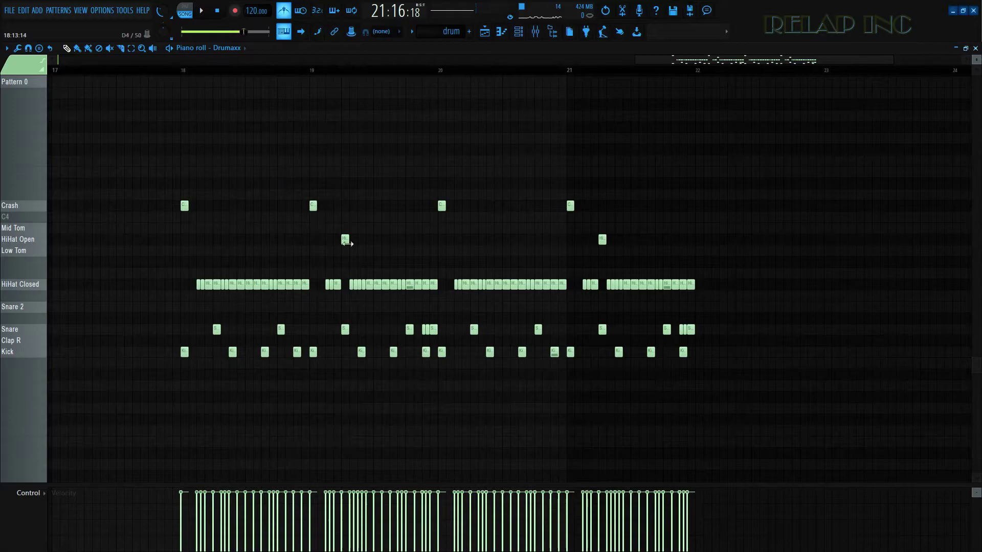
{"action": "scroll", "coordinate": [693, 301], "scroll_direction": "up", "scroll_amount": 8}
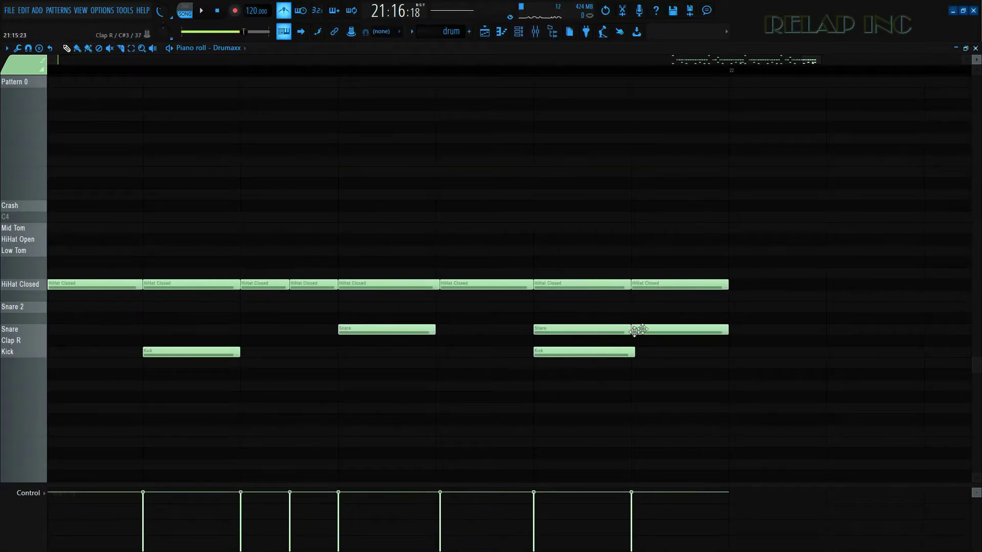
{"action": "scroll", "coordinate": [659, 335], "scroll_direction": "down", "scroll_amount": 8}
{"action": "left_click_drag", "start_coordinate": [720, 357], "coordinate": [219, 193]}
{"action": "key", "text": "ctrl+b"}
{"action": "scroll", "coordinate": [713, 388], "scroll_direction": "up", "scroll_amount": 6}
{"action": "scroll", "coordinate": [421, 375], "scroll_direction": "down", "scroll_amount": 8}
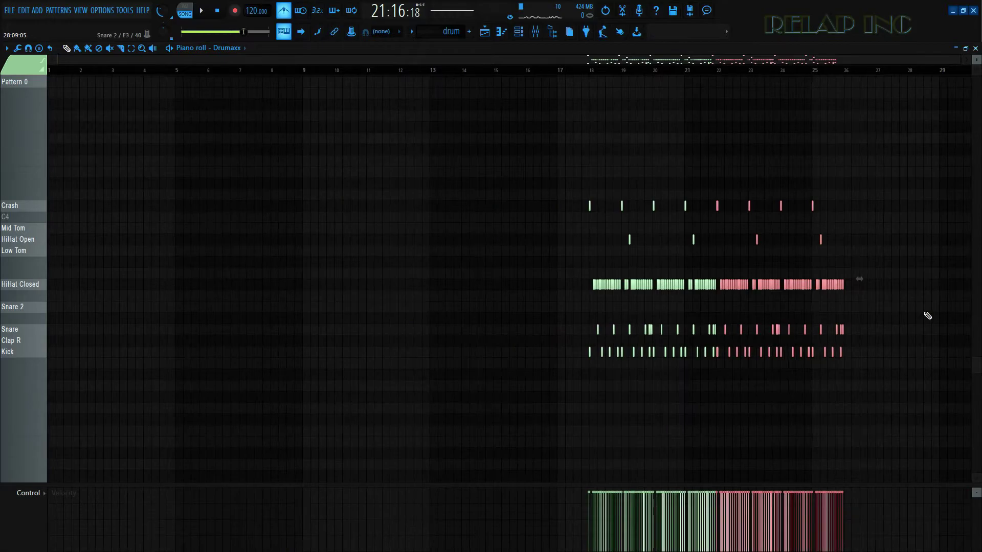
Step: Play the arrangement from around bar 18 and check the extended drum clip in the playlist
{"action": "left_click", "coordinate": [567, 72]}
{"action": "key", "text": "space"}
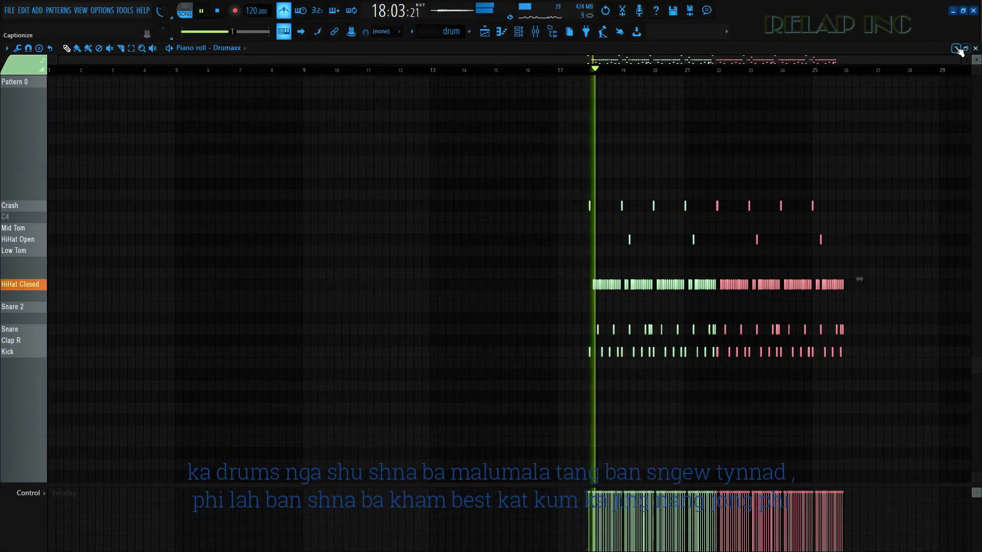
{"action": "left_click", "coordinate": [956, 48]}
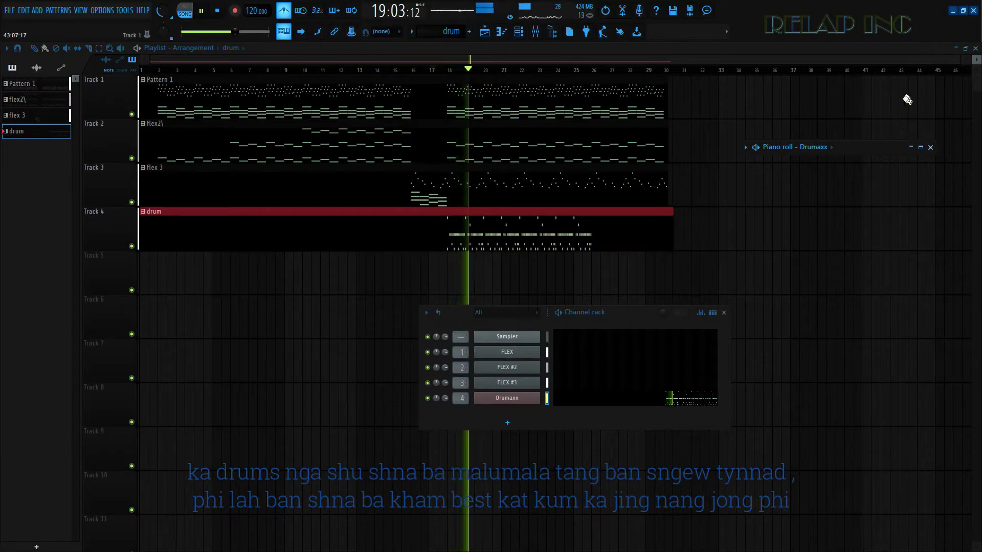
Step: Duplicate the drum notes of bars 18 to 25 into bars 26 to 33
{"action": "left_click", "coordinate": [920, 147]}
{"action": "left_click_drag", "start_coordinate": [859, 378], "coordinate": [554, 191]}
{"action": "key", "text": "ctrl+b"}
{"action": "scroll", "coordinate": [629, 269], "scroll_direction": "up", "scroll_amount": 10}
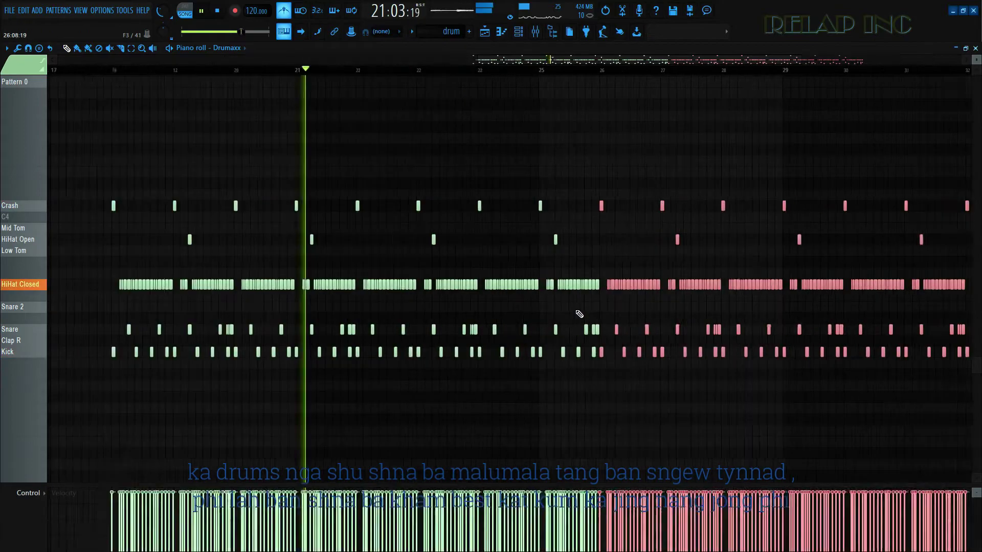
{"action": "scroll", "coordinate": [629, 269], "scroll_direction": "down", "scroll_amount": 10}
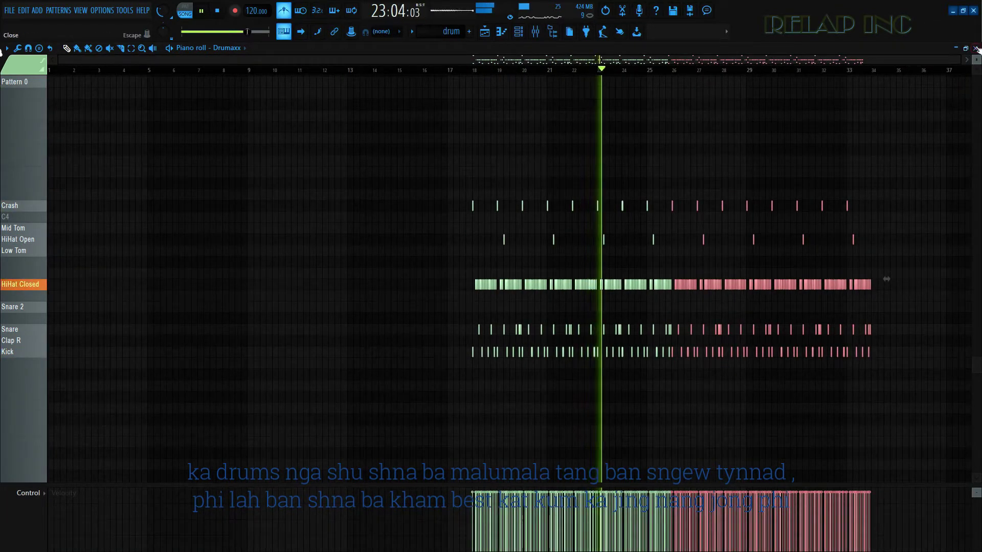
Step: Trim the ends of the drum and flex 3 clips in the playlist to the start of bar 30
{"action": "key", "text": "F5"}
{"action": "scroll", "coordinate": [675, 232], "scroll_direction": "up", "scroll_amount": 10}
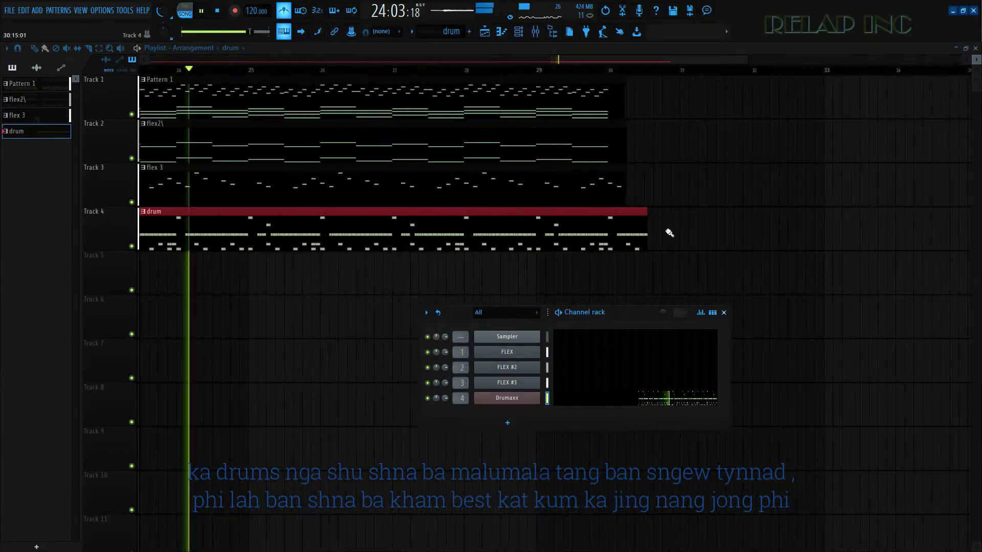
{"action": "left_click", "coordinate": [617, 218]}
{"action": "left_click_drag", "start_coordinate": [505, 238], "coordinate": [454, 258]}
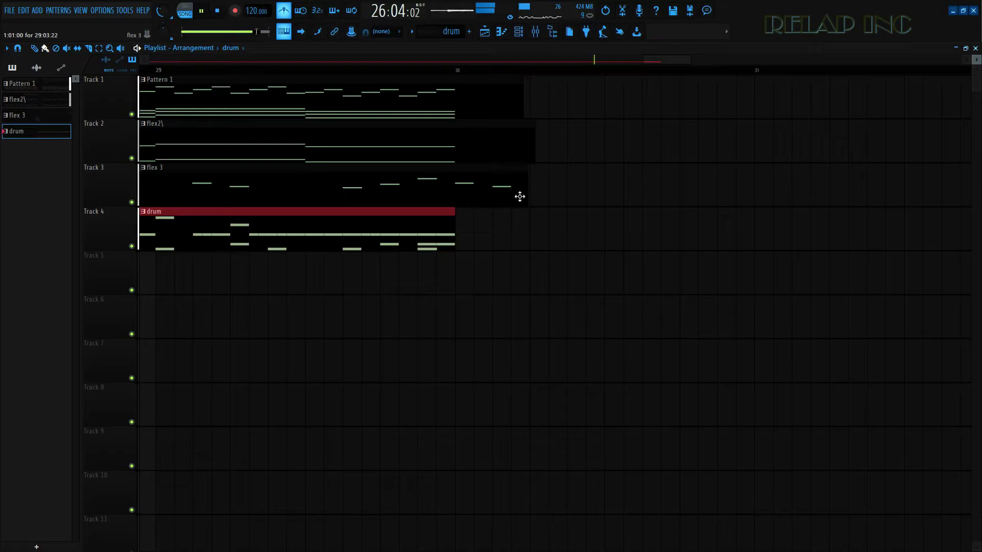
{"action": "scroll", "coordinate": [538, 183], "scroll_direction": "up", "scroll_amount": 3}
{"action": "left_click_drag", "start_coordinate": [559, 176], "coordinate": [401, 208]}
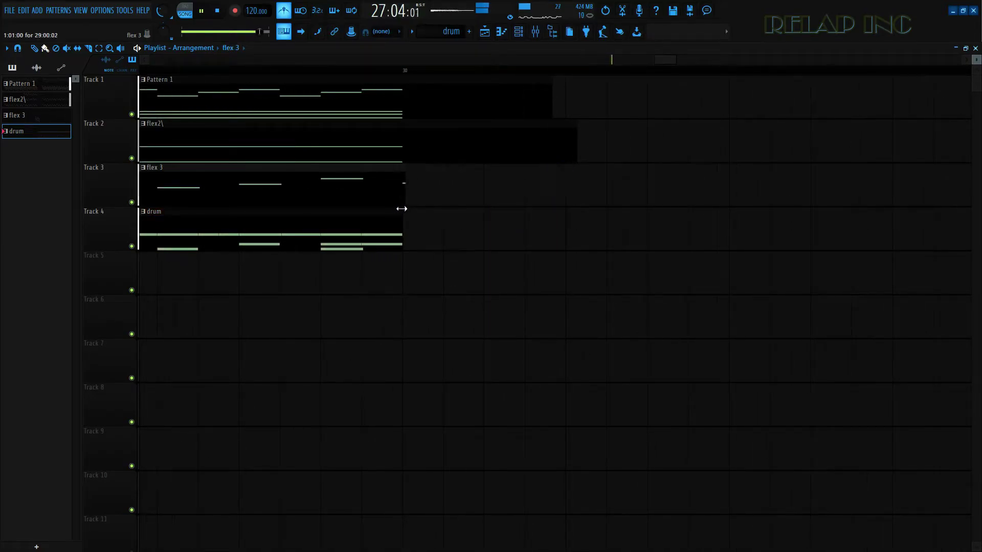
{"action": "scroll", "coordinate": [405, 235], "scroll_direction": "down", "scroll_amount": 2}
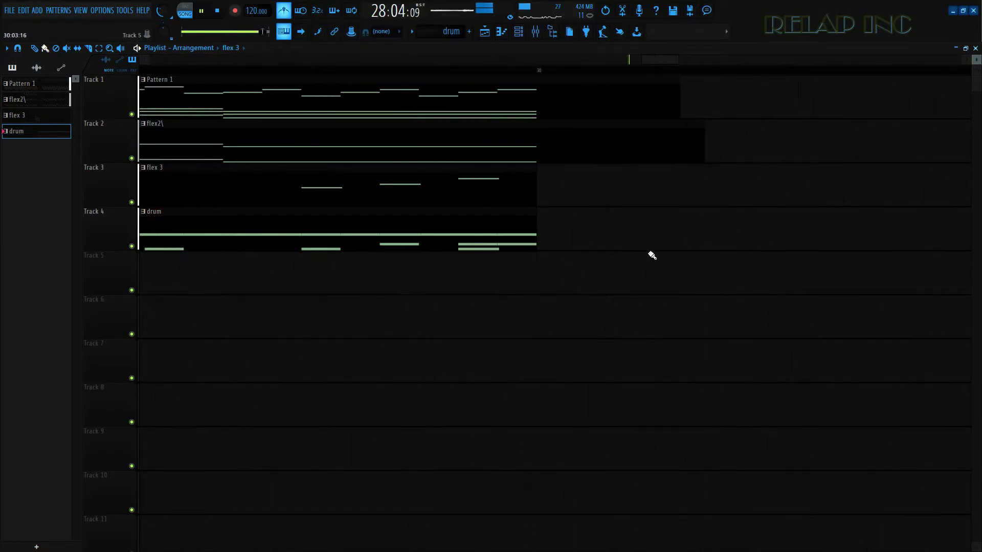
{"action": "scroll", "coordinate": [653, 252], "scroll_direction": "down", "scroll_amount": 6}
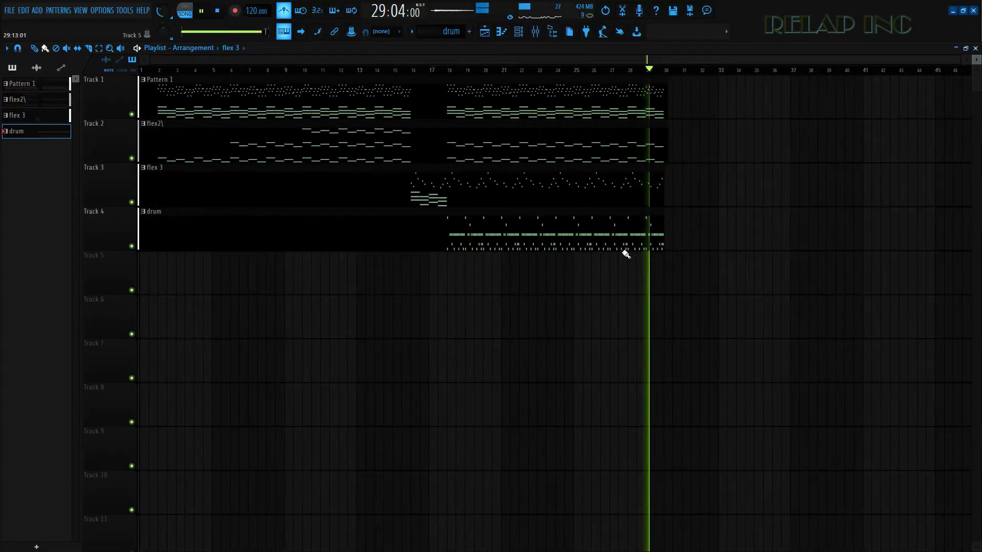
Step: Stop playback, send the drums mixer track to Insert 5 and select Insert 5
{"action": "key", "text": "F9"}
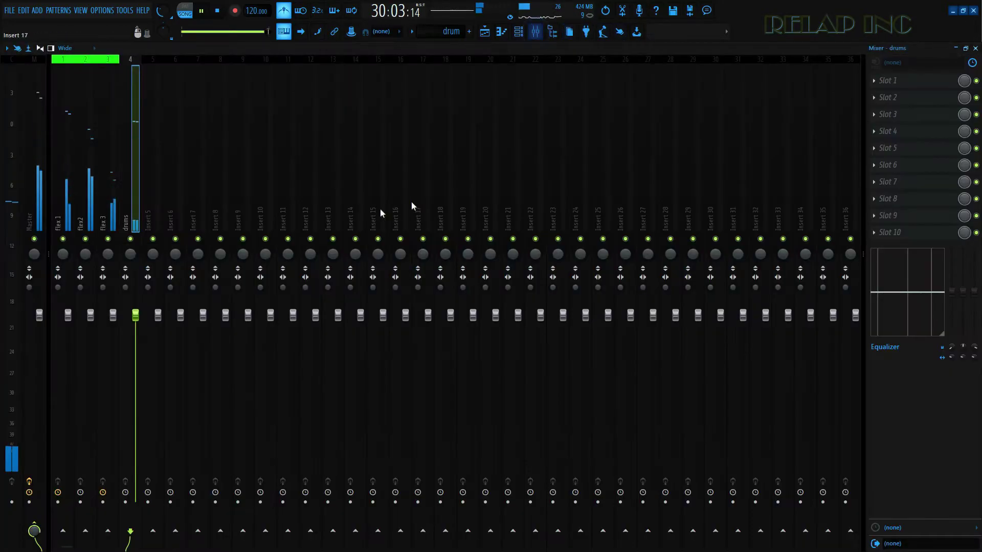
{"action": "key", "text": "space"}
{"action": "left_click", "coordinate": [153, 531]}
{"action": "left_click", "coordinate": [146, 191]}
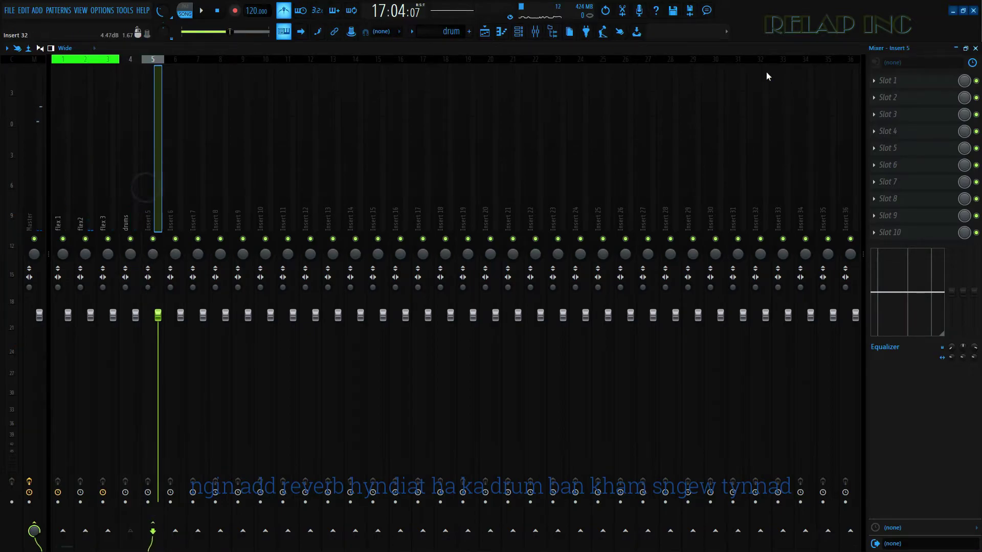
Step: Load Fruity Reeverb 2 in Insert 5's first effect slot and set its early reflection level to about 66%
{"action": "left_click", "coordinate": [883, 81]}
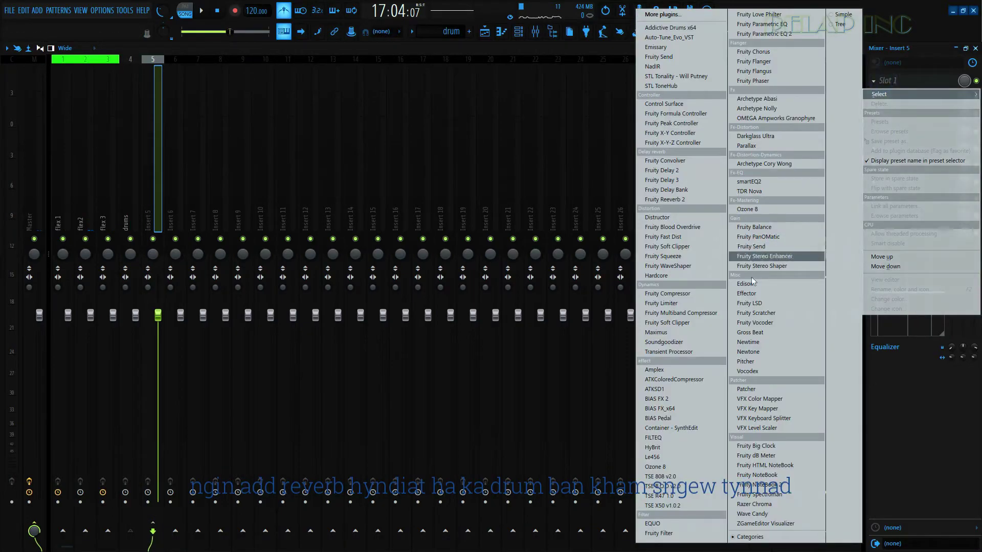
{"action": "left_click", "coordinate": [673, 201]}
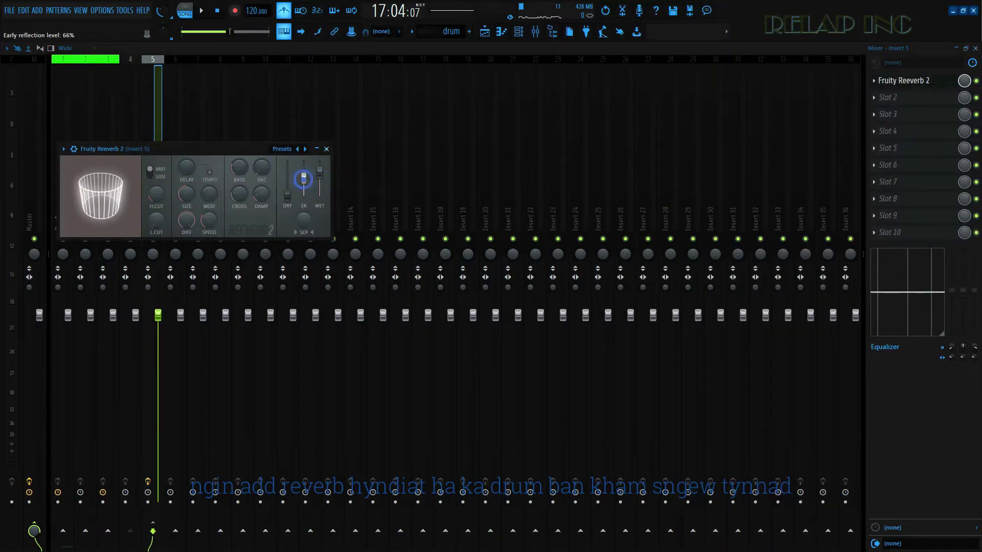
{"action": "left_click", "coordinate": [327, 150]}
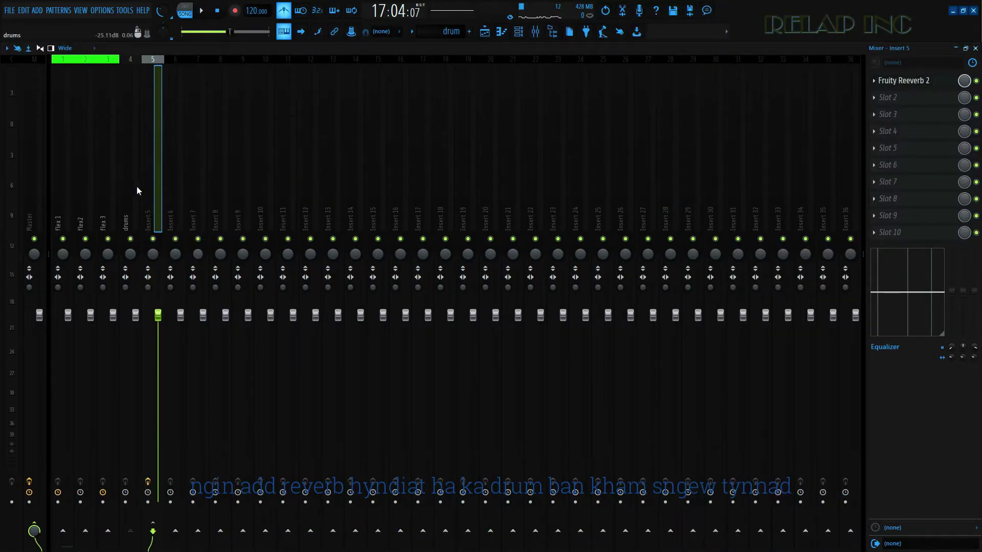
{"action": "right_click", "coordinate": [163, 58]}
{"action": "left_click", "coordinate": [204, 78]}
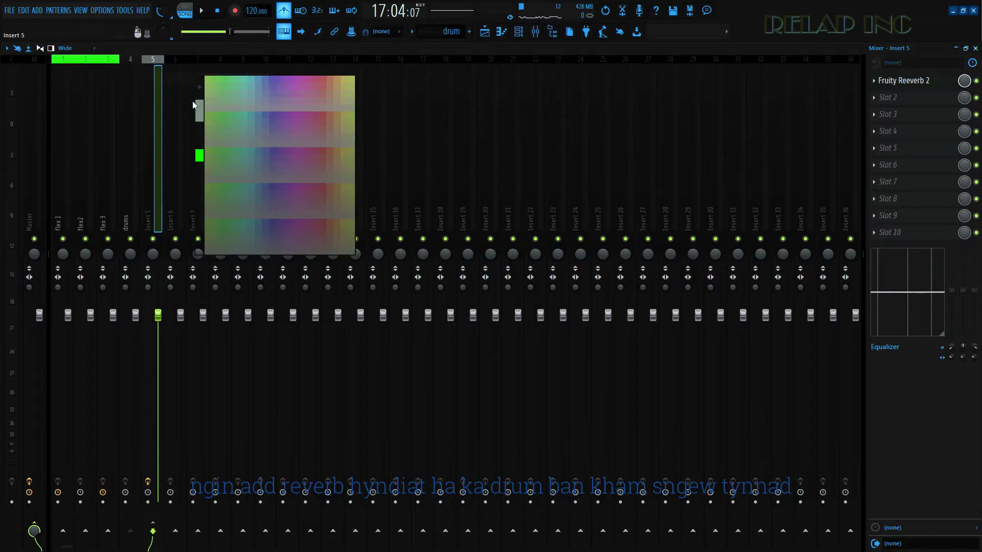
{"action": "left_click", "coordinate": [195, 134]}
Step: Rename mixer track Insert 5 as "drum verb"
{"action": "right_click", "coordinate": [156, 107]}
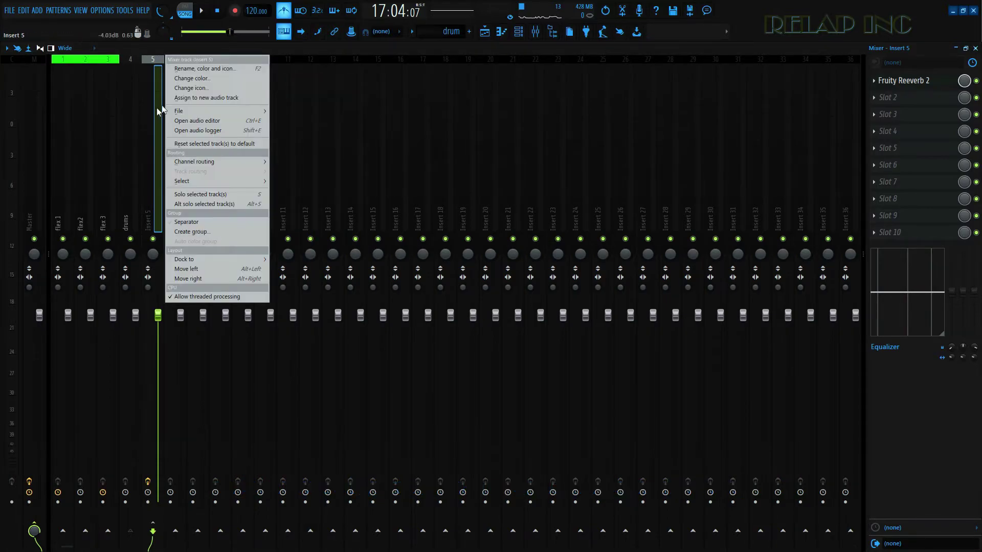
{"action": "left_click", "coordinate": [201, 72]}
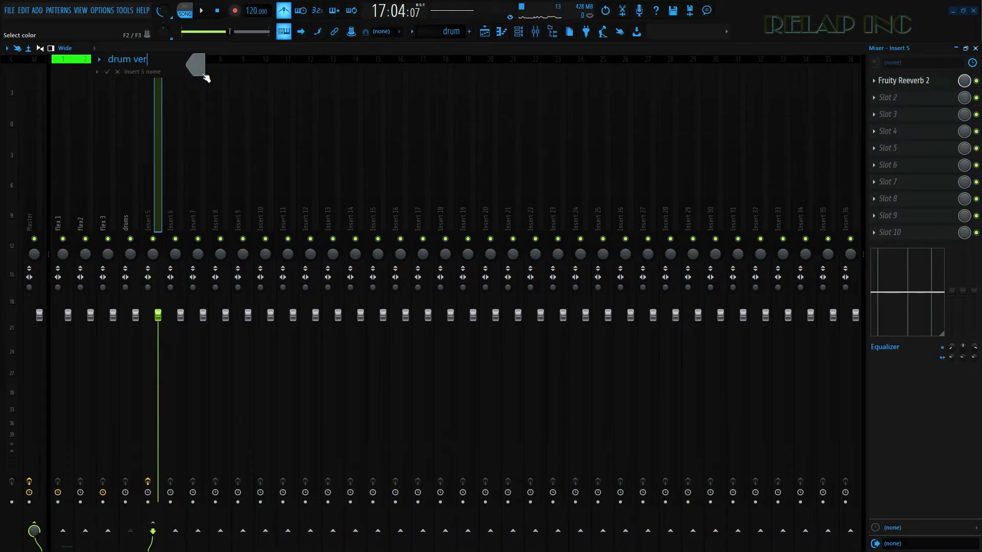
{"action": "key", "text": "Return"}
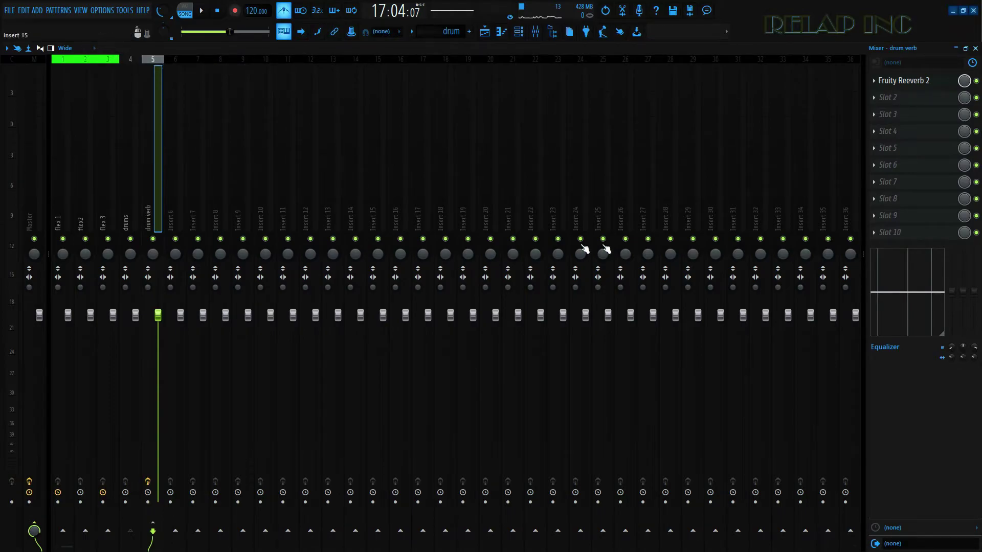
Step: During playback, lower the drum verb fader to about -9 dB and the drums fader slightly, then stop
{"action": "key", "text": "space"}
{"action": "left_click_drag", "start_coordinate": [158, 315], "coordinate": [158, 387]}
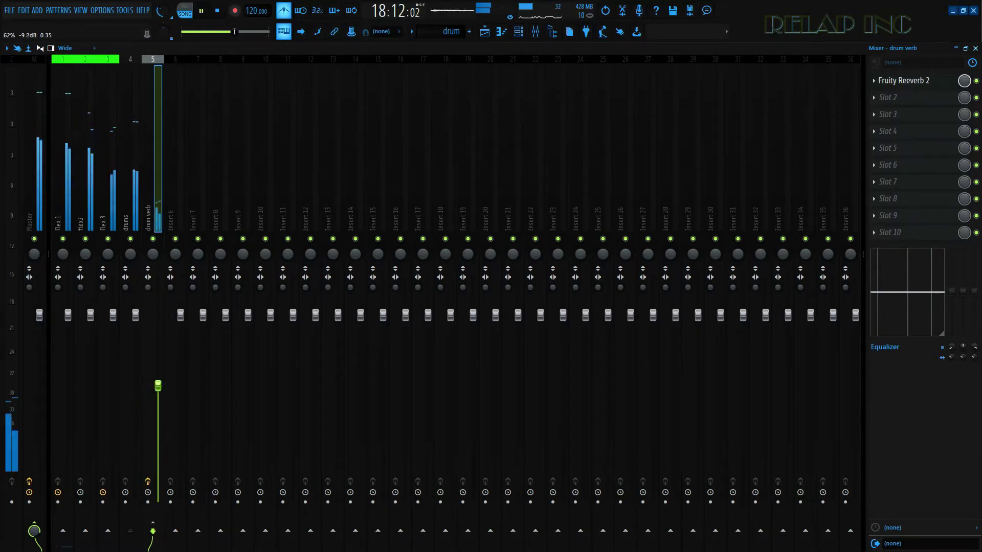
{"action": "left_click", "coordinate": [135, 320]}
{"action": "left_click_drag", "start_coordinate": [136, 320], "coordinate": [136, 335]}
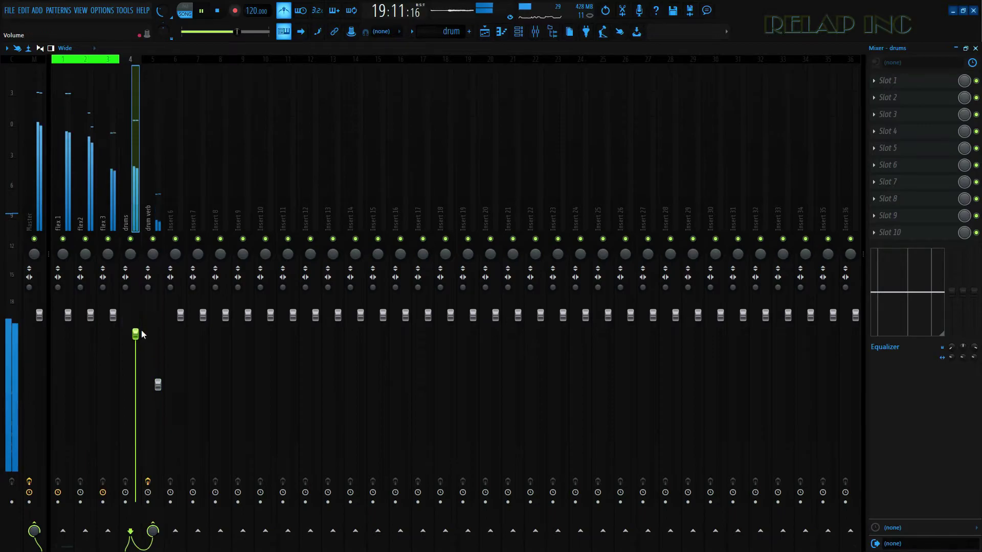
{"action": "mouse_move", "coordinate": [158, 385]}
{"action": "left_mouse_down"}
{"action": "mouse_move", "coordinate": [160, 363]}
{"action": "mouse_move", "coordinate": [158, 381]}
{"action": "left_mouse_up"}
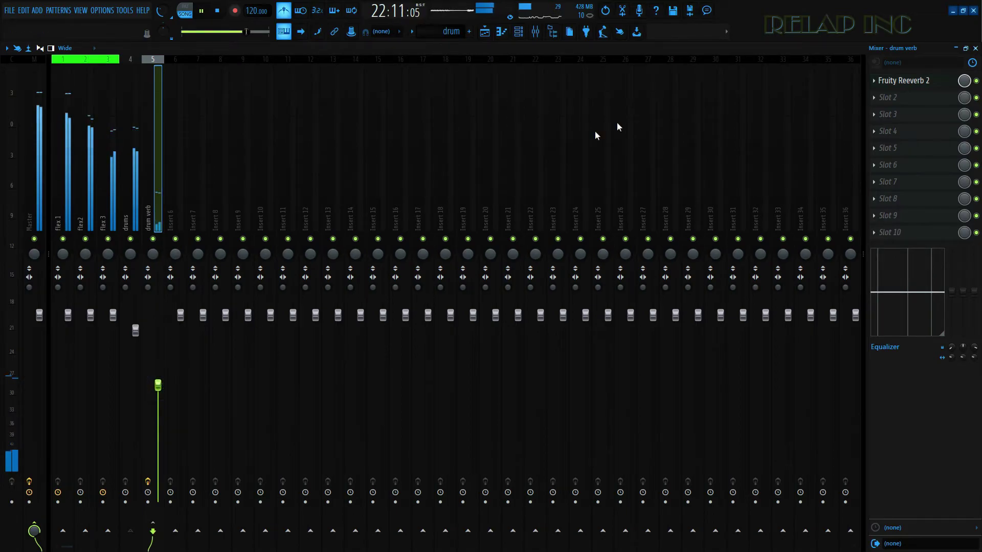
{"action": "key", "text": "space"}
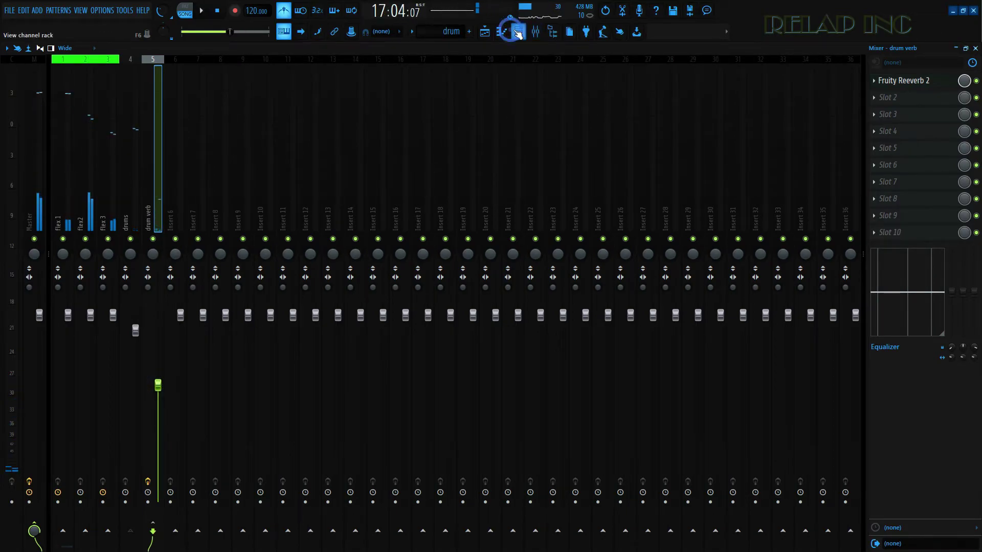
Step: Open Drumaxx and, during playback, set the pad volumes to 90.5% for Snare, 96.75% for Crash and 89.75% for HiHat Open
{"action": "left_click", "coordinate": [516, 30]}
{"action": "left_click", "coordinate": [514, 402]}
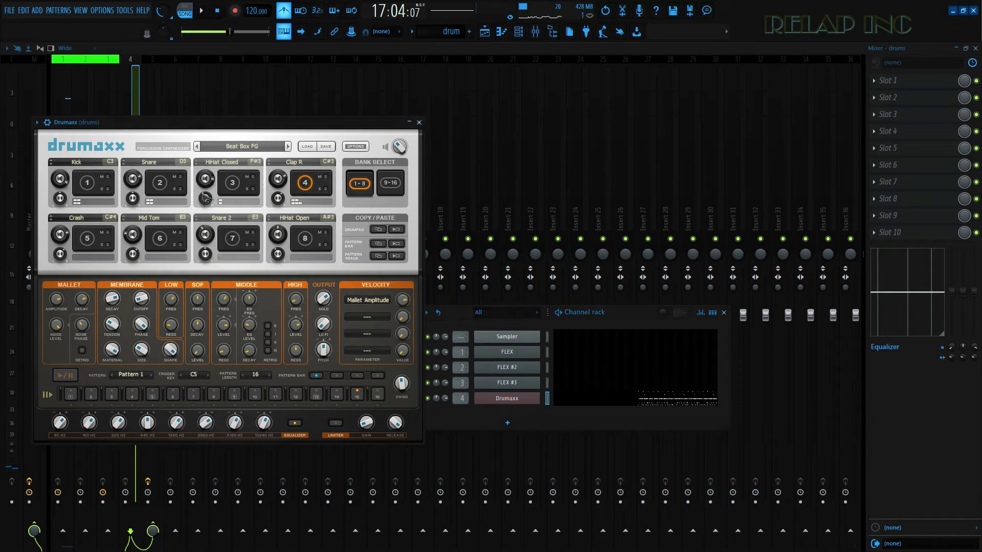
{"action": "scroll", "coordinate": [60, 180], "scroll_direction": "down", "scroll_amount": 1}
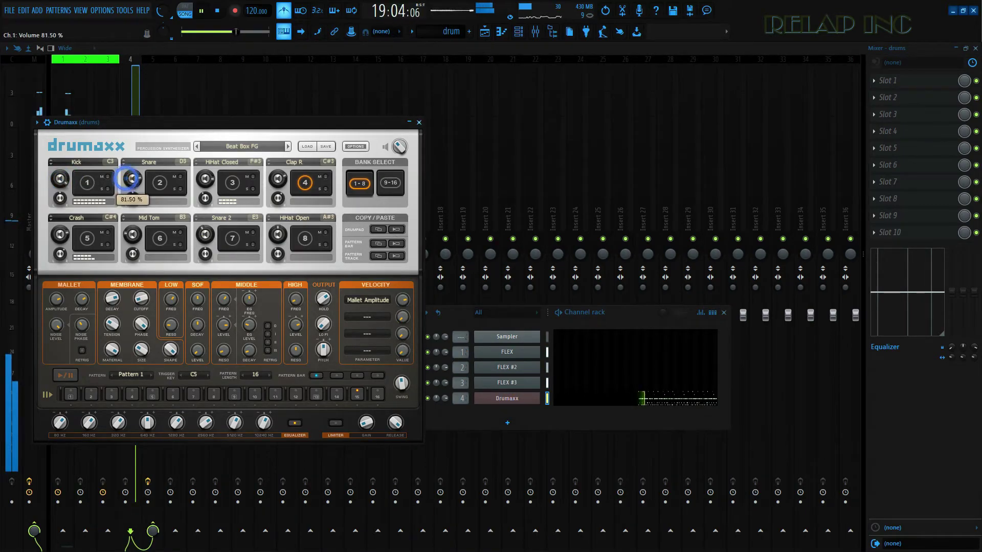
{"action": "scroll", "coordinate": [132, 179], "scroll_direction": "up", "scroll_amount": 2}
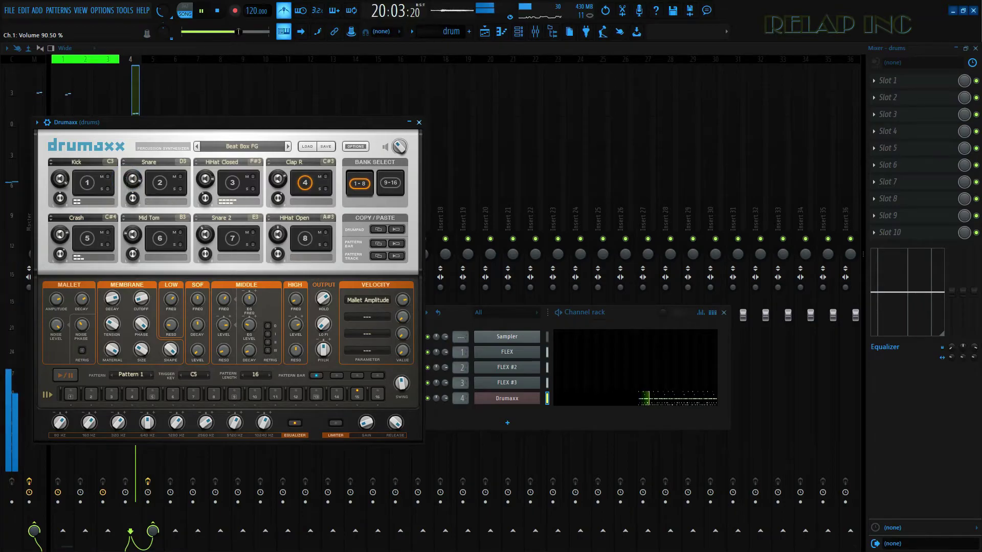
{"action": "scroll", "coordinate": [204, 179], "scroll_direction": "up", "scroll_amount": 7}
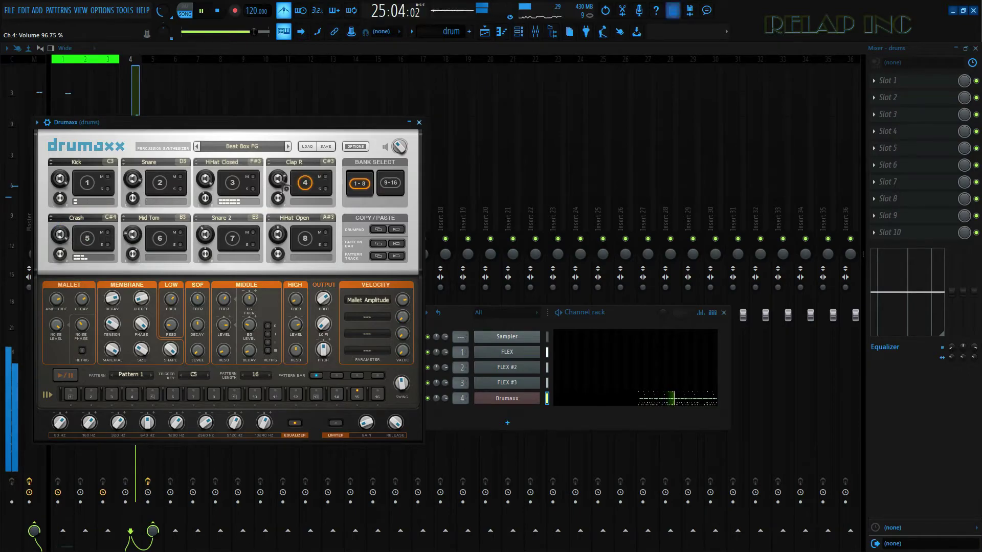
{"action": "left_click_drag", "start_coordinate": [278, 235], "coordinate": [280, 236]}
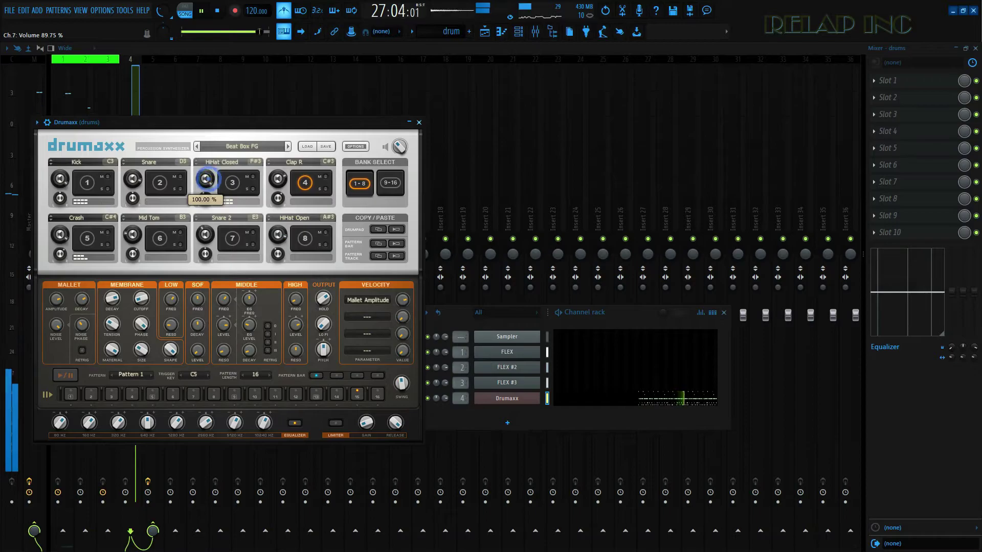
Step: Replay the drums, raise the Drumaxx master level to 49.5%, close the plugin and fine-tune the drum verb fader
{"action": "mouse_move", "coordinate": [399, 147]}
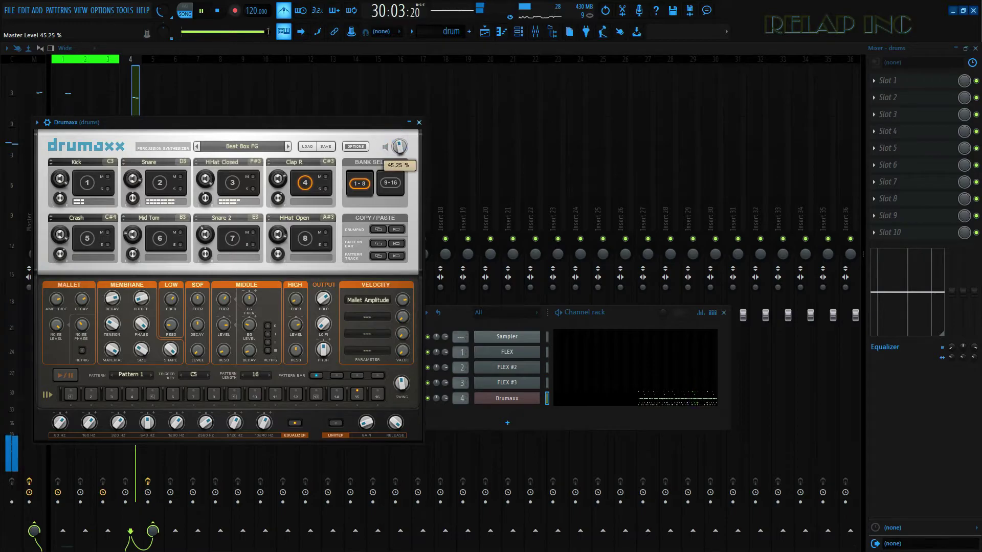
{"action": "key", "text": "space"}
{"action": "key", "text": "space"}
{"action": "scroll", "coordinate": [399, 147], "scroll_direction": "up", "scroll_amount": 3}
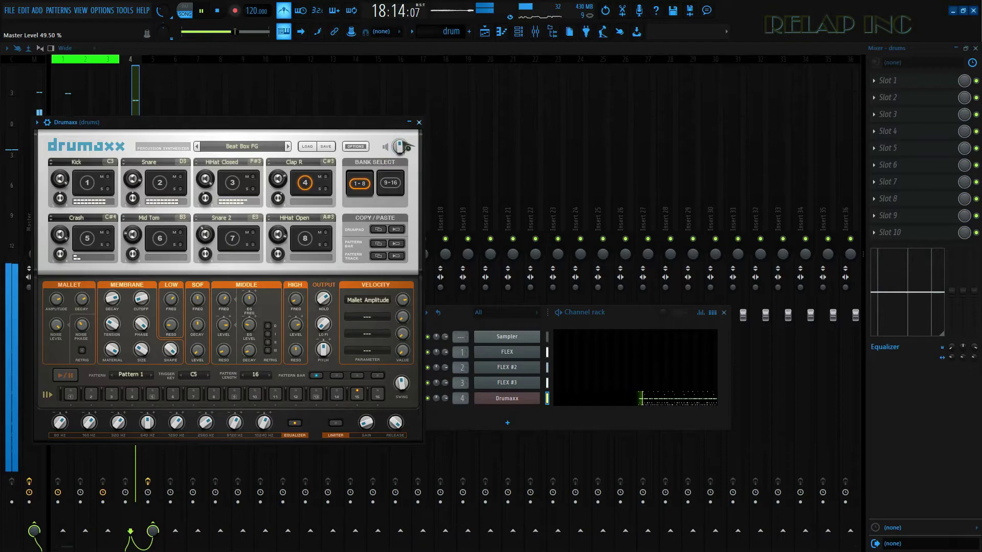
{"action": "left_click", "coordinate": [419, 122]}
{"action": "left_click_drag", "start_coordinate": [158, 385], "coordinate": [158, 385]}
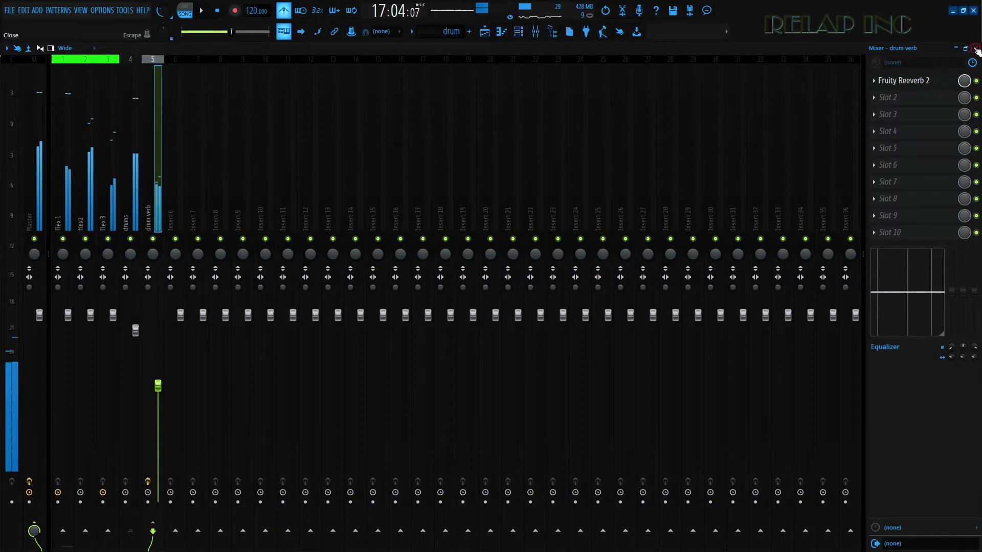
Step: Stop playback, close the mixer and add a PoiZone synth channel to the channel rack
{"action": "key", "text": "space"}
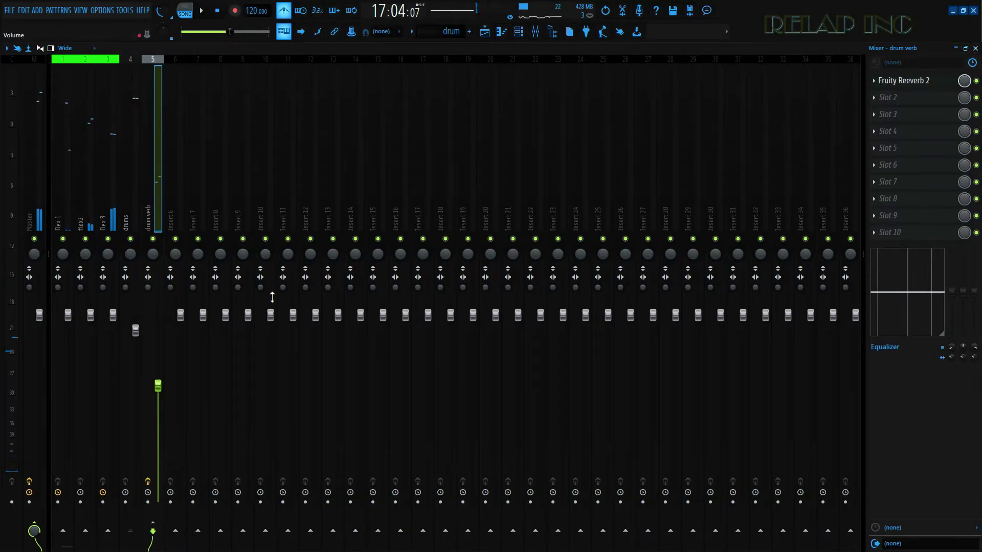
{"action": "left_click", "coordinate": [976, 48]}
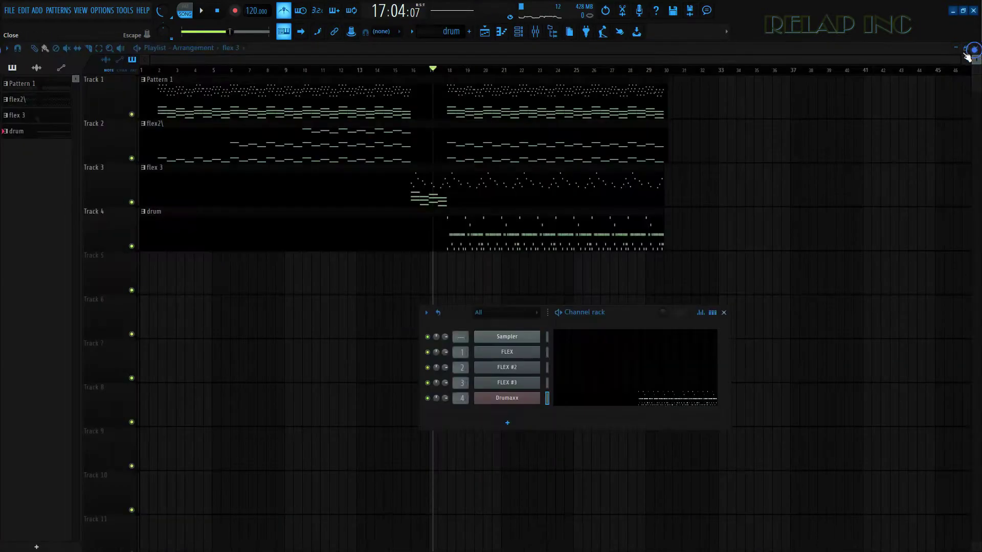
{"action": "left_click", "coordinate": [507, 421]}
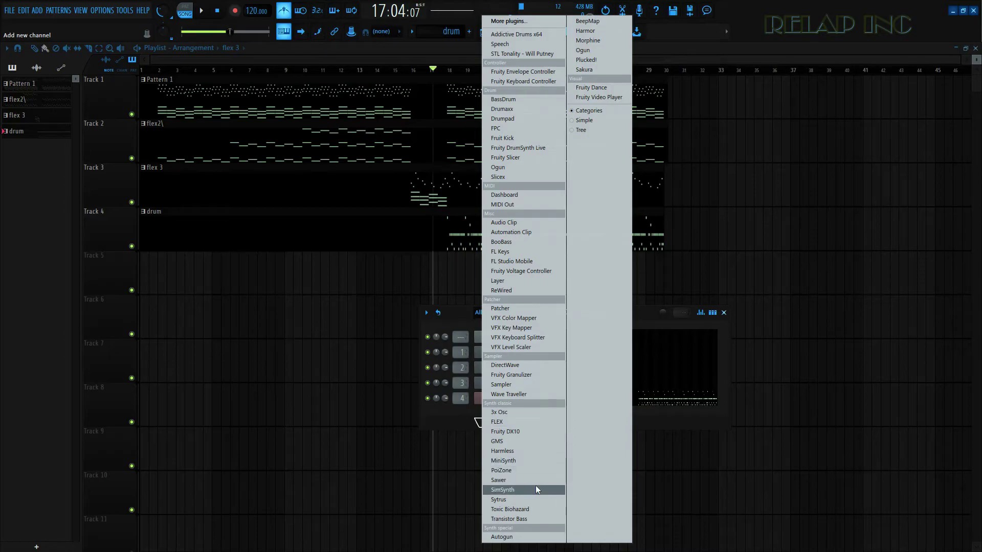
{"action": "left_click", "coordinate": [530, 468]}
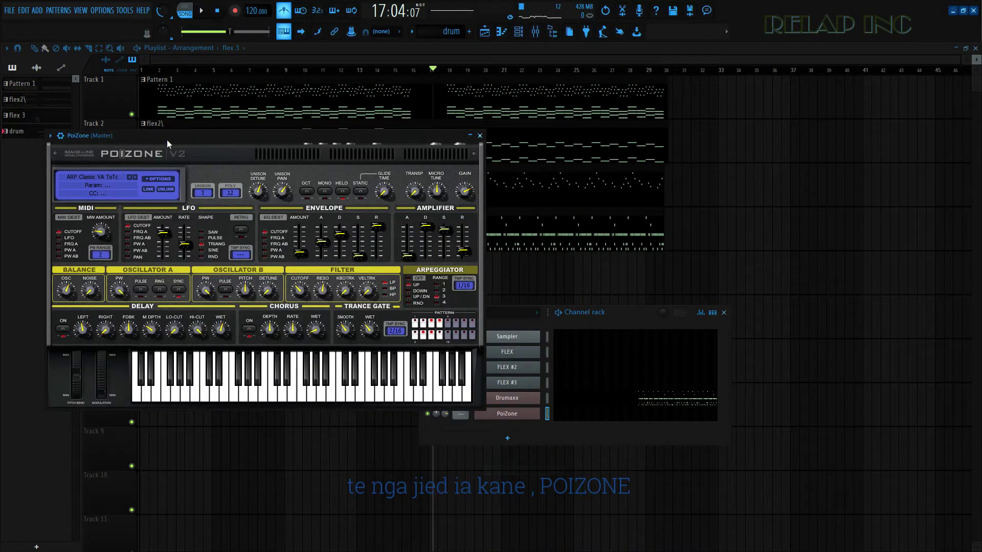
Step: Audition PoiZone presets from the Default and Xenos Soundworks banks and settle on LED Tek Attack TC
{"action": "left_click", "coordinate": [142, 217]}
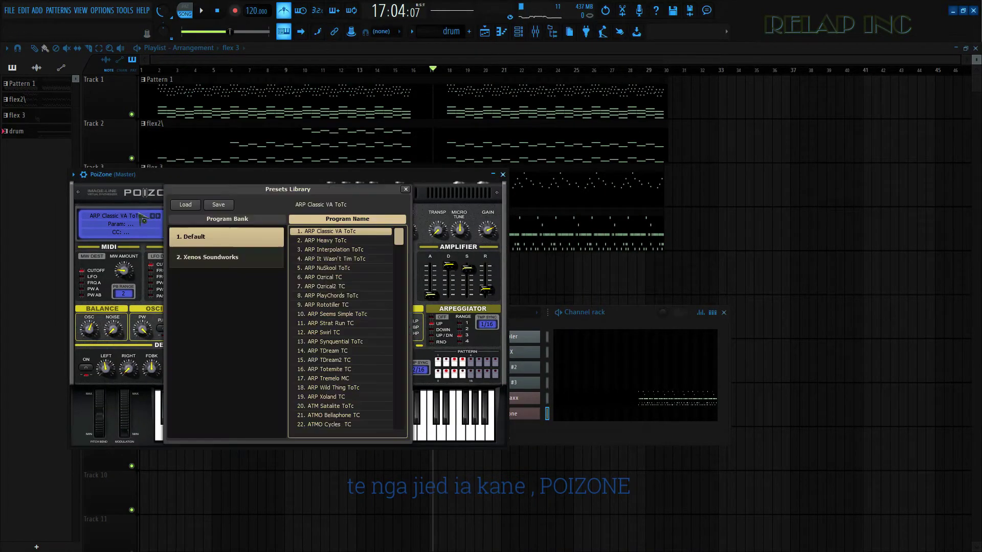
{"action": "left_click", "coordinate": [341, 240]}
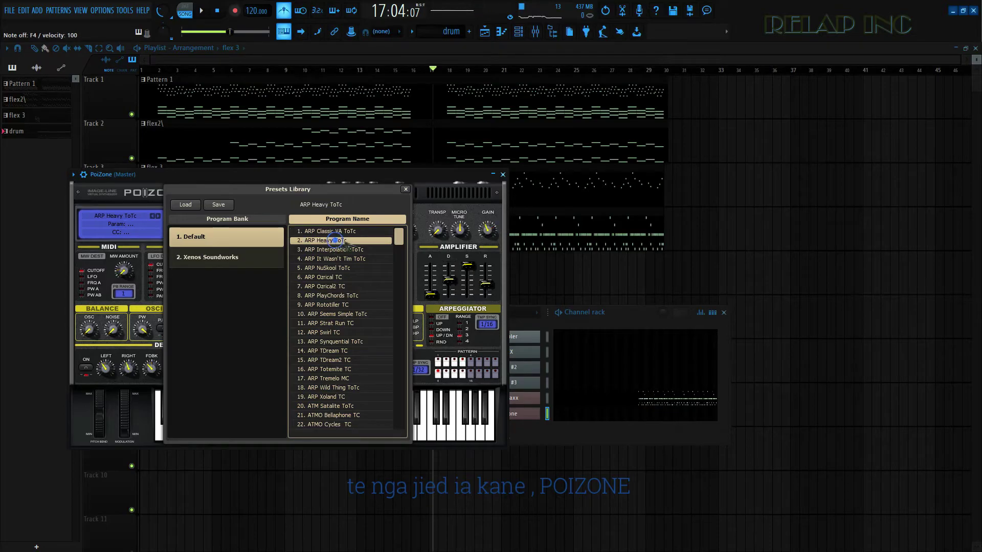
{"action": "left_click", "coordinate": [348, 250]}
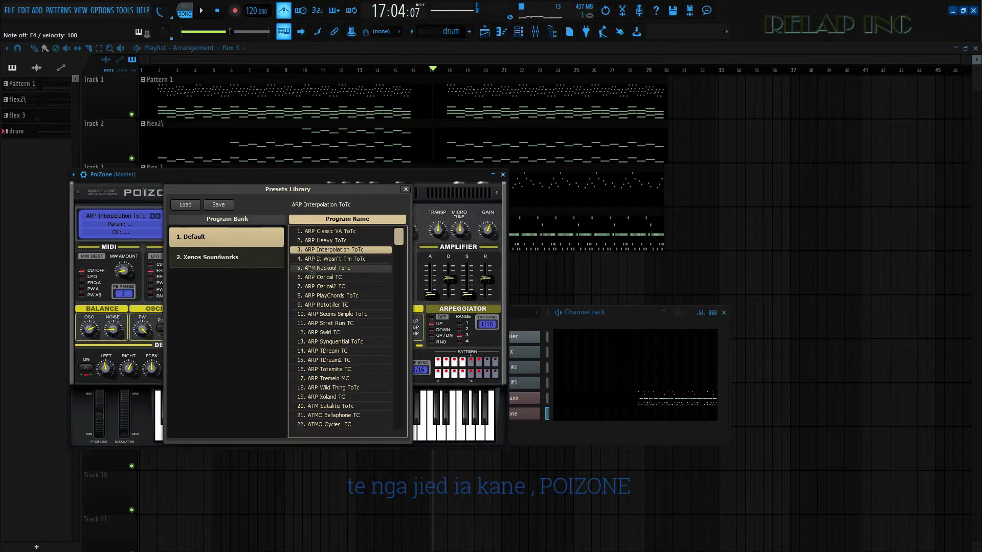
{"action": "left_click", "coordinate": [226, 257]}
{"action": "left_click", "coordinate": [338, 241]}
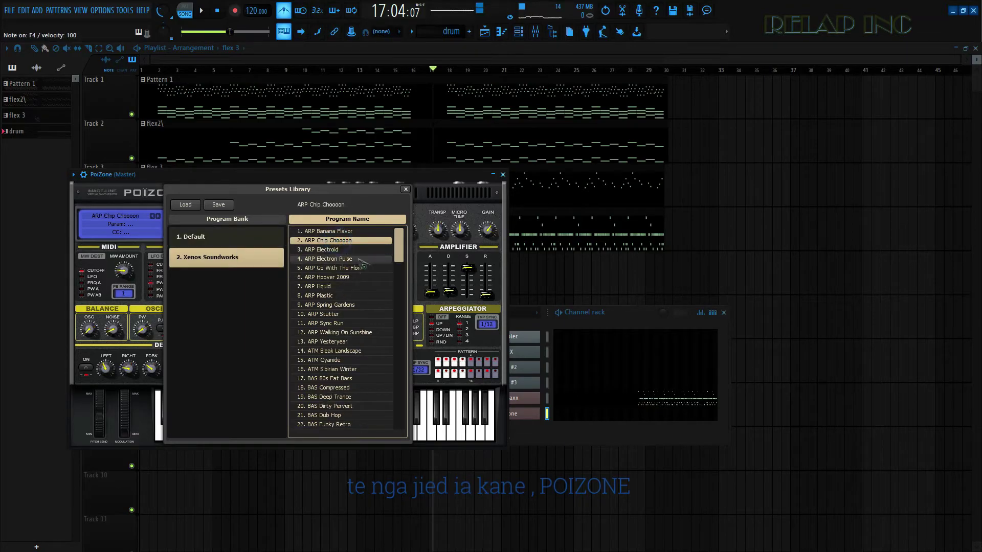
{"action": "left_click", "coordinate": [337, 250]}
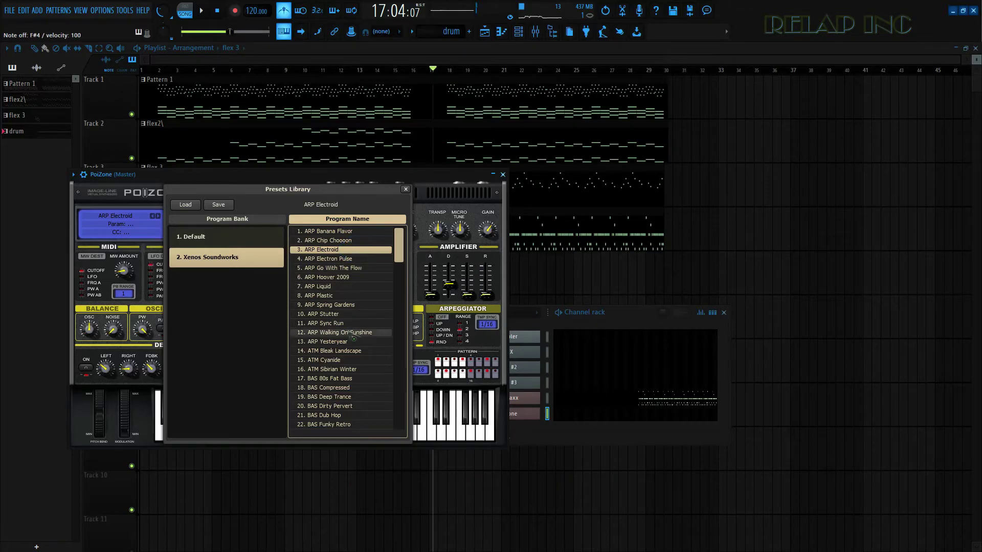
{"action": "left_click", "coordinate": [327, 314]}
{"action": "left_click", "coordinate": [327, 324]}
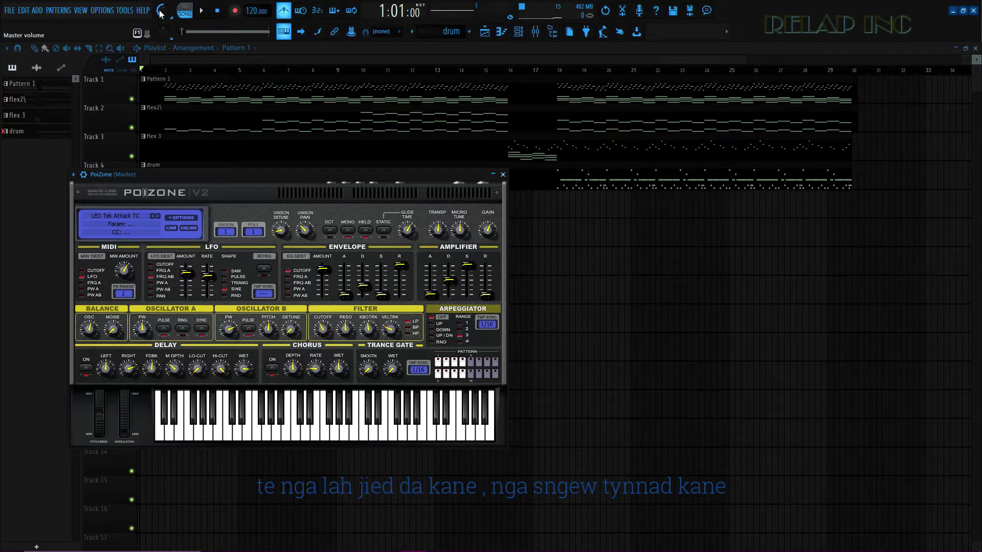
Step: Close the synth window and route the PoiZone channel to mixer track 5
{"action": "left_click", "coordinate": [504, 175]}
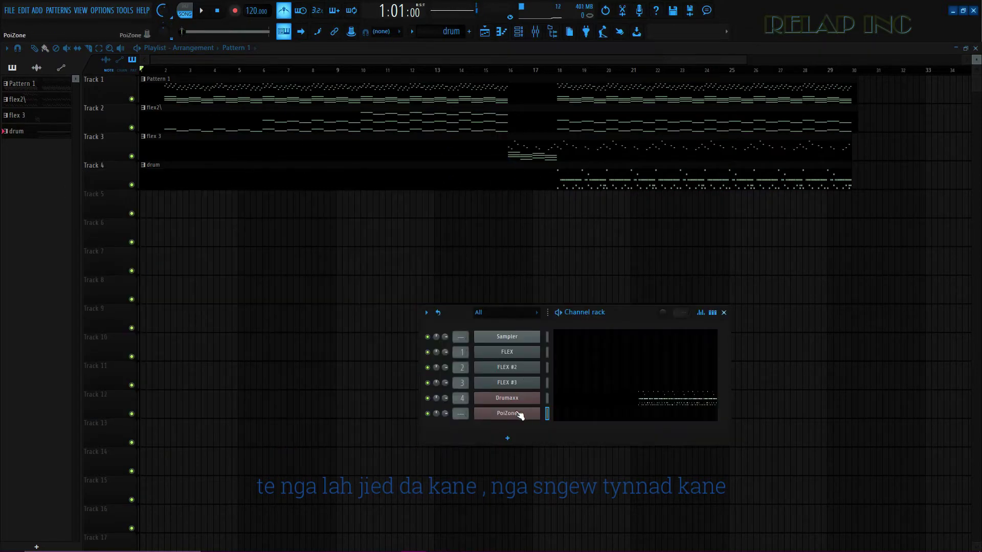
{"action": "scroll", "coordinate": [460, 413], "scroll_direction": "up", "scroll_amount": 2}
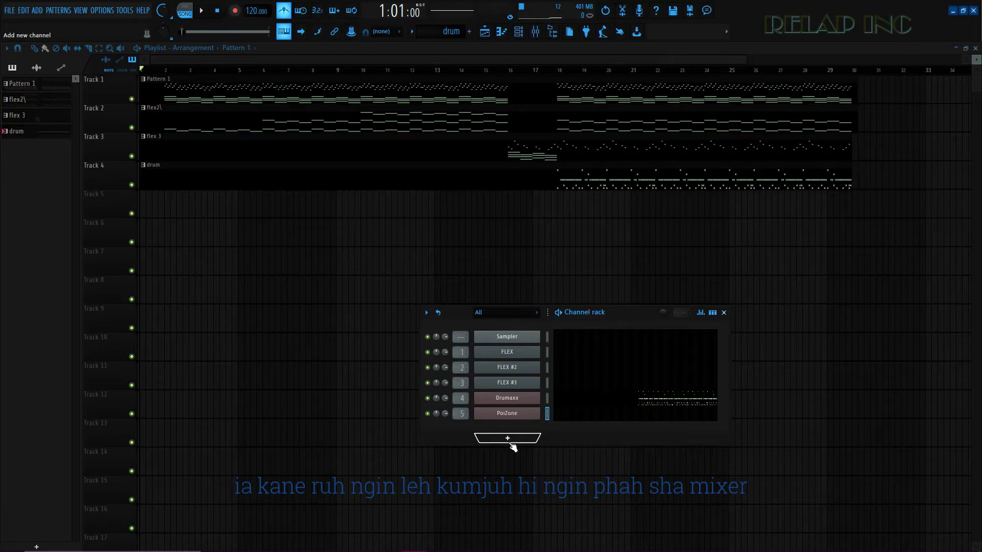
{"action": "left_click", "coordinate": [520, 33]}
{"action": "left_click", "coordinate": [519, 33]}
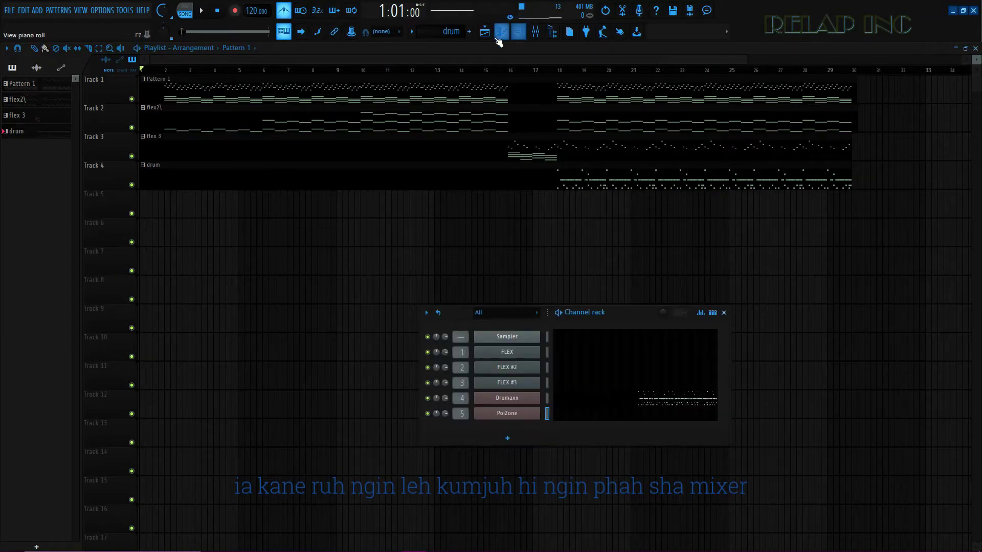
Step: Create a new pattern named poizone
{"action": "left_click", "coordinate": [469, 32]}
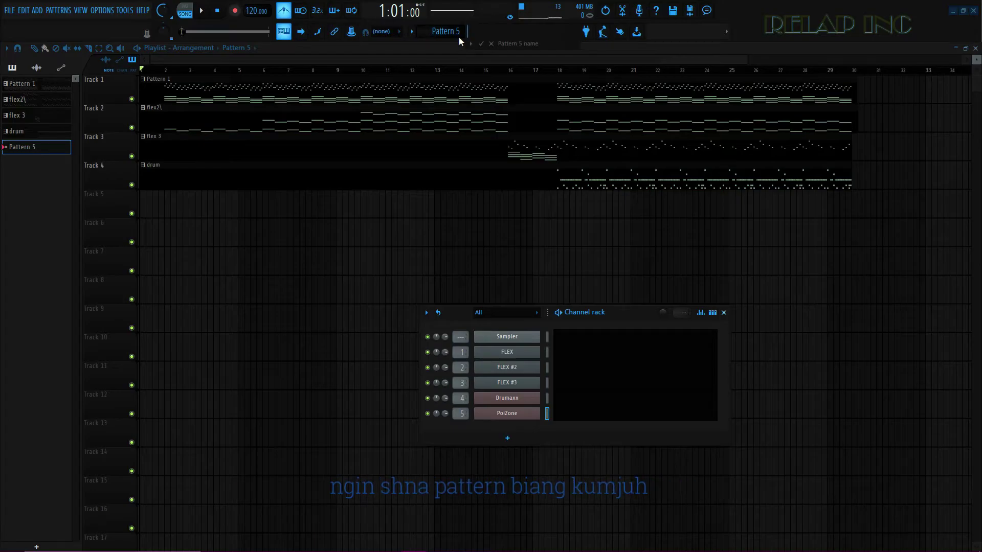
{"action": "type", "text": "poizone"}
{"action": "key", "text": "Return"}
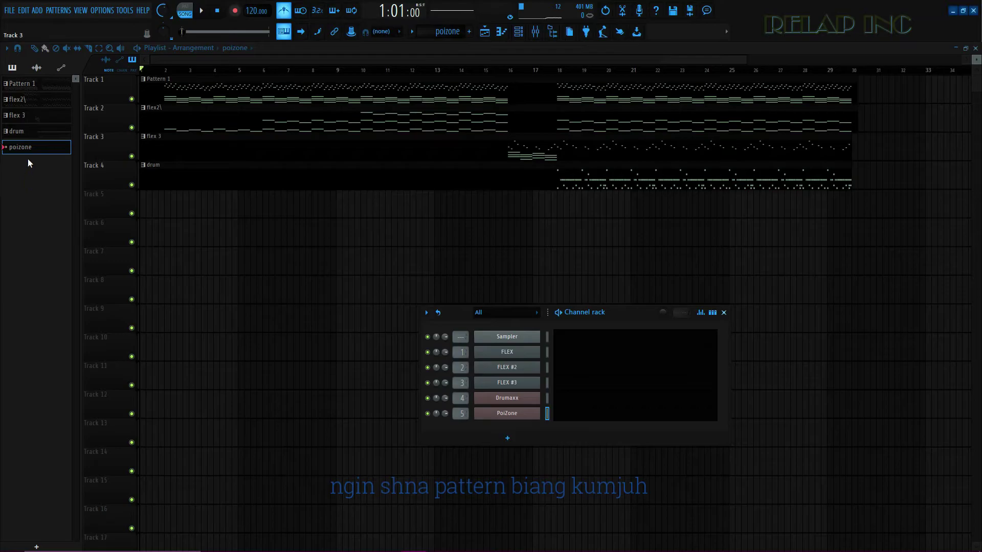
Step: Place the poizone pattern on Track 5 of the playlist, spanning from bar 1 to the end of the other clips
{"action": "key", "text": "F6"}
{"action": "left_click", "coordinate": [145, 201]}
{"action": "left_click_drag", "start_coordinate": [164, 204], "coordinate": [863, 214]}
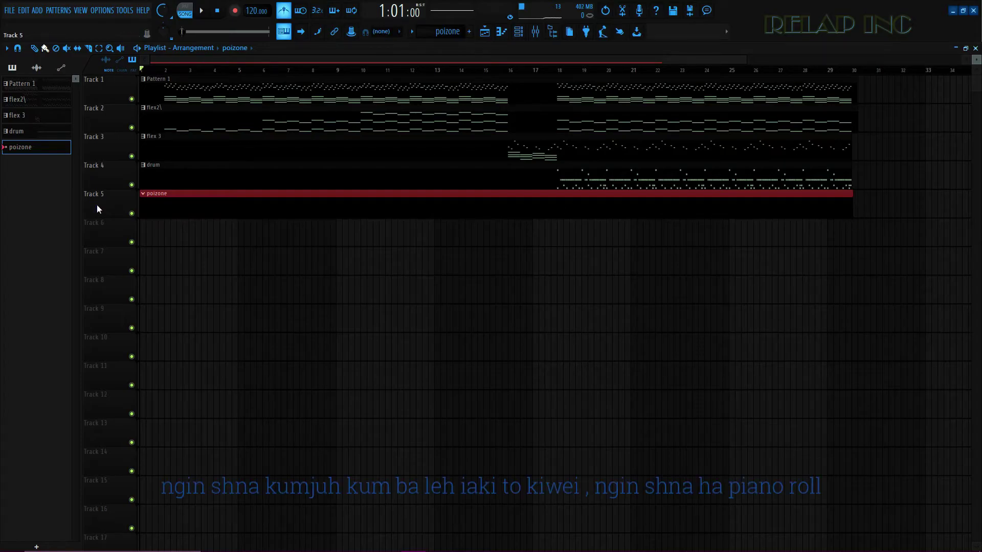
{"action": "key", "text": "F6"}
{"action": "right_click", "coordinate": [536, 413]}
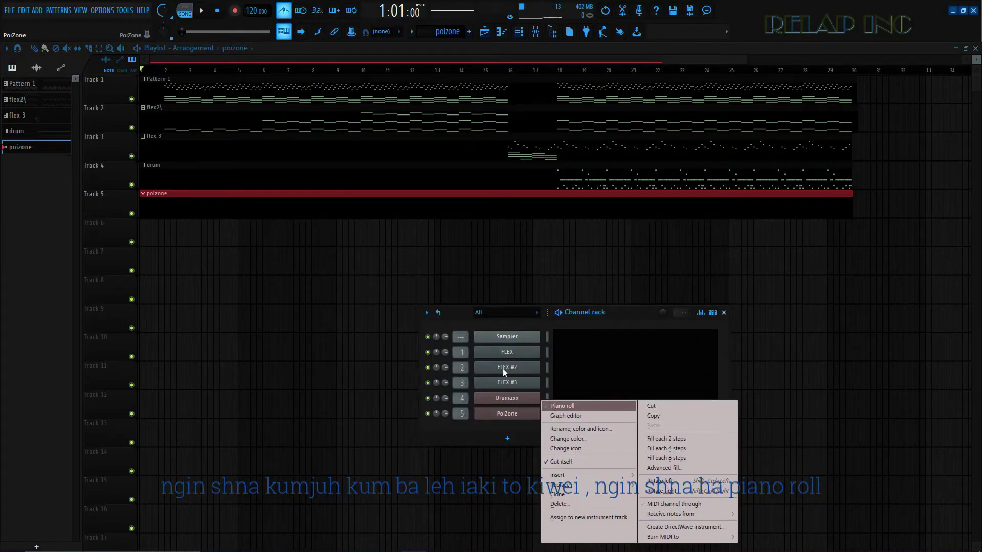
{"action": "left_click", "coordinate": [536, 32]}
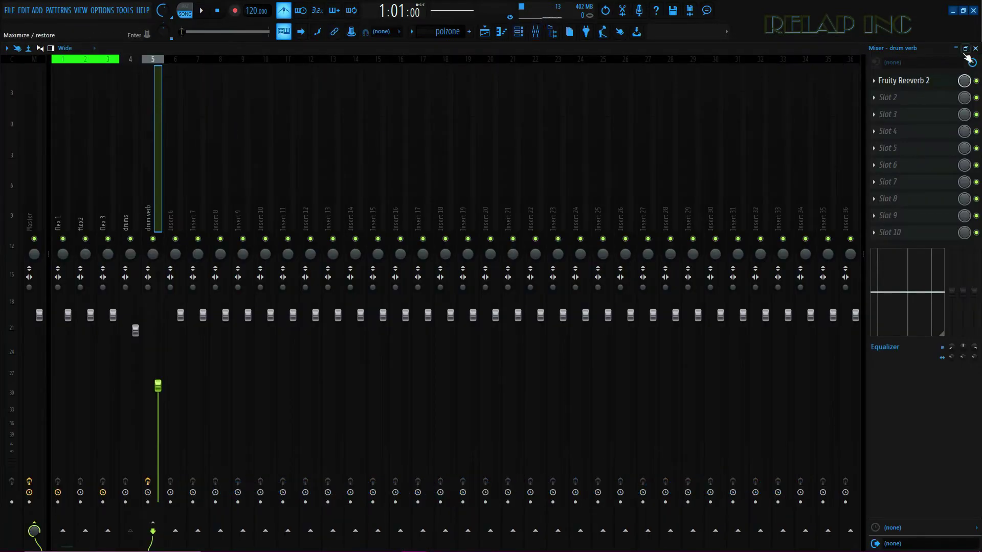
{"action": "left_click", "coordinate": [976, 49]}
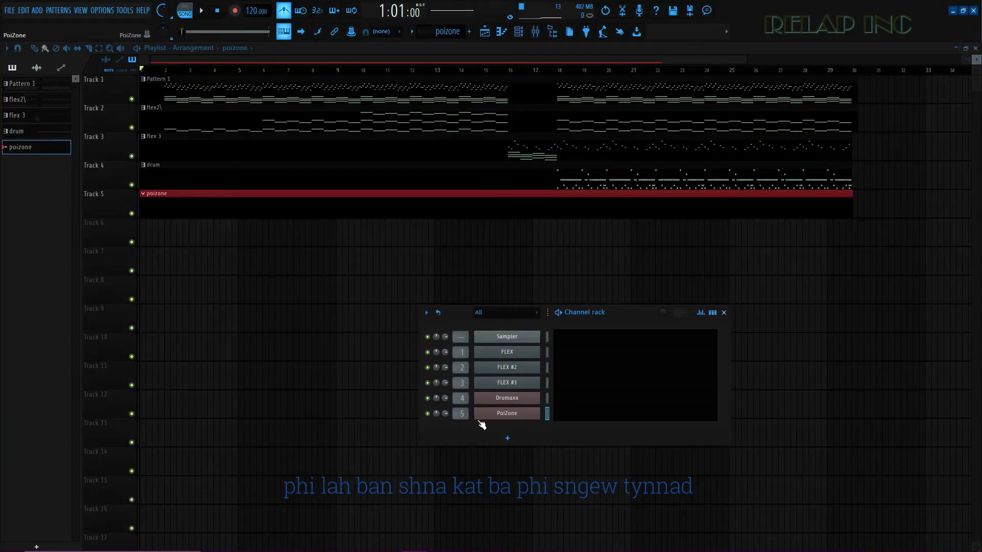
{"action": "left_click", "coordinate": [725, 312]}
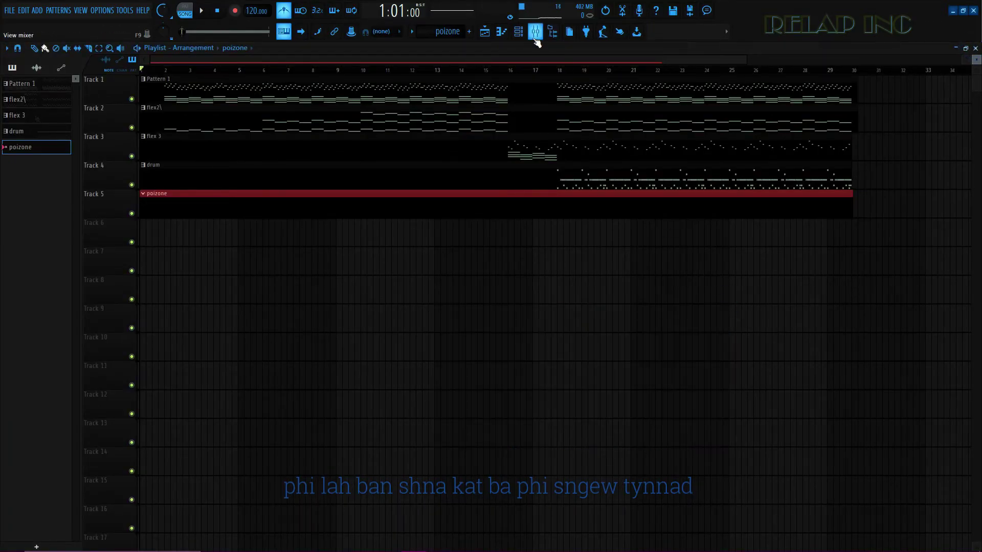
{"action": "left_click", "coordinate": [536, 32]}
{"action": "left_click", "coordinate": [151, 161]}
{"action": "left_click", "coordinate": [148, 139]}
{"action": "left_click", "coordinate": [975, 48]}
Step: Open the piano roll for the PoiZone channel
{"action": "scroll", "coordinate": [294, 329], "scroll_direction": "up", "scroll_amount": 2}
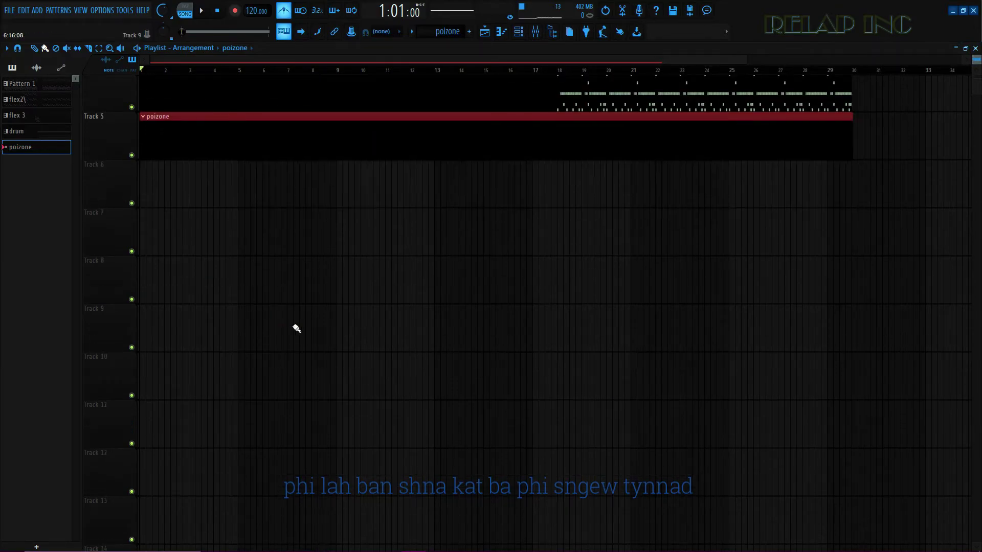
{"action": "left_click", "coordinate": [518, 32]}
{"action": "right_click", "coordinate": [515, 413]}
{"action": "left_click", "coordinate": [570, 406]}
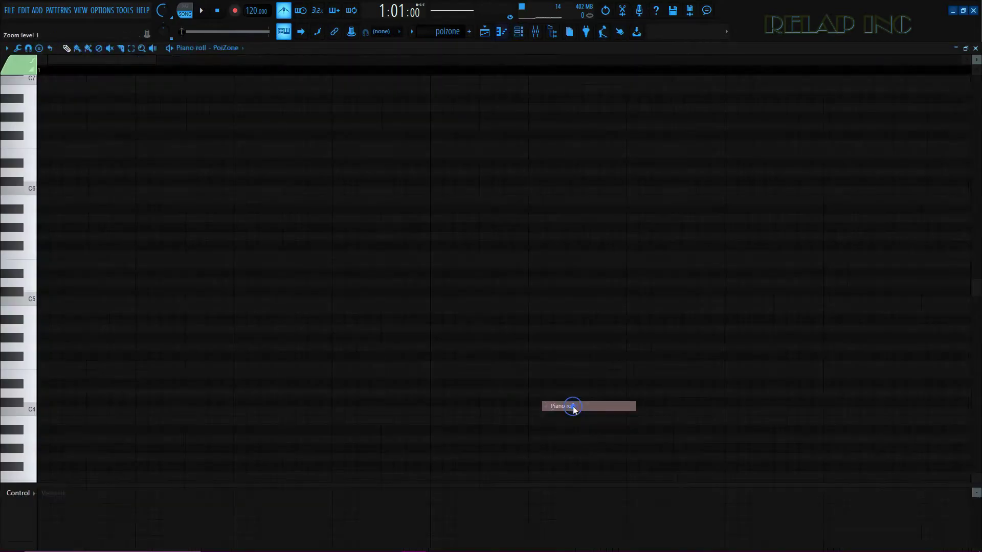
Step: Place an F4 note in the piano roll, remove the misplaced first note and align the F4 with the start of bar 2
{"action": "key", "text": "space"}
{"action": "scroll", "coordinate": [307, 312], "scroll_direction": "up", "scroll_amount": 2}
{"action": "key", "text": "space"}
{"action": "left_click", "coordinate": [210, 358]}
{"action": "right_click", "coordinate": [210, 361]}
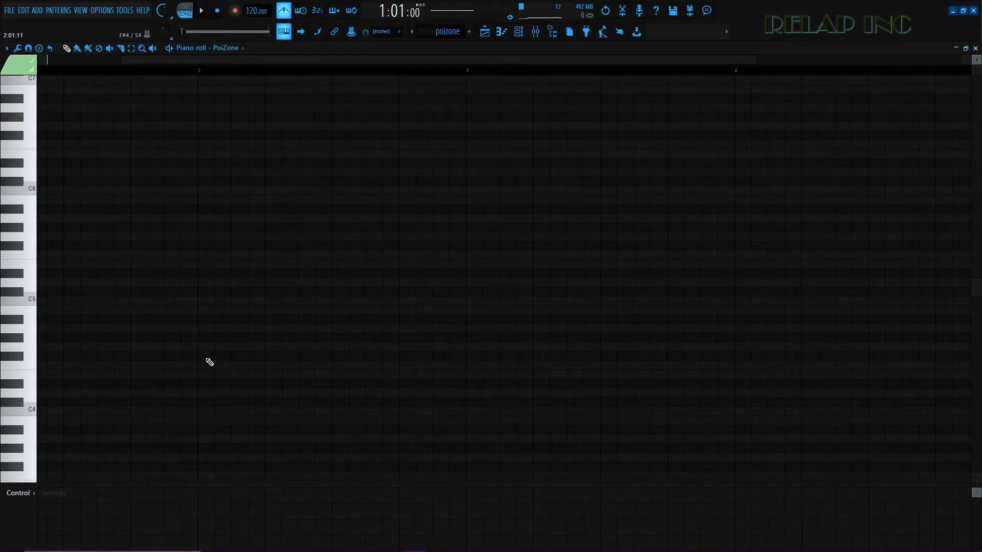
{"action": "left_click", "coordinate": [208, 411]}
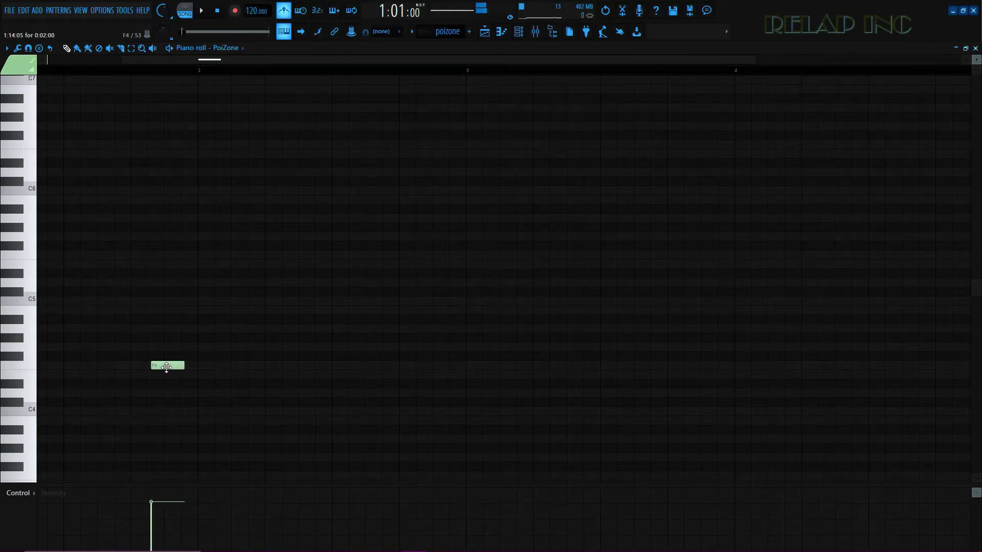
{"action": "left_click_drag", "start_coordinate": [175, 365], "coordinate": [206, 365]}
{"action": "scroll", "coordinate": [214, 376], "scroll_direction": "up", "scroll_amount": 3}
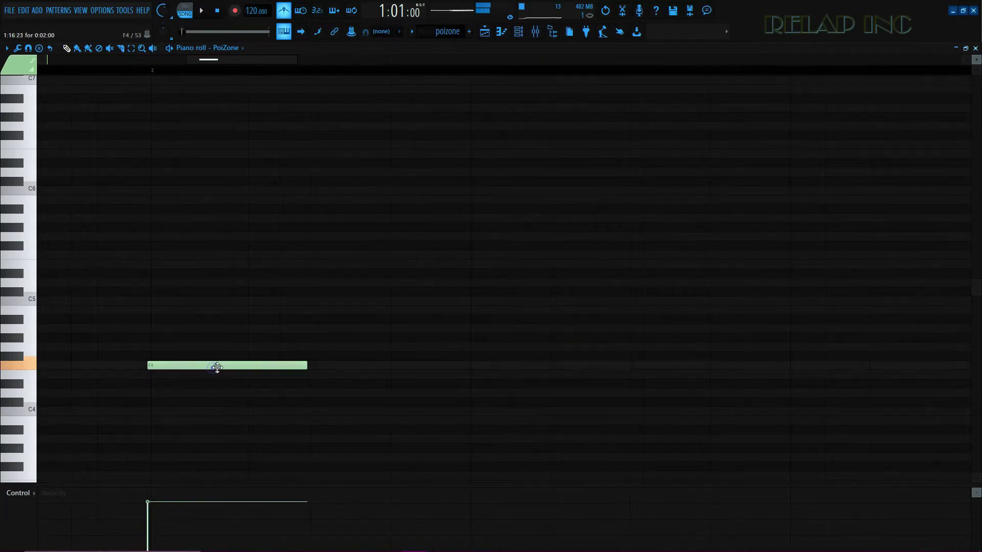
{"action": "scroll", "coordinate": [174, 447], "scroll_direction": "down", "scroll_amount": 4}
{"action": "scroll", "coordinate": [184, 375], "scroll_direction": "up", "scroll_amount": 2}
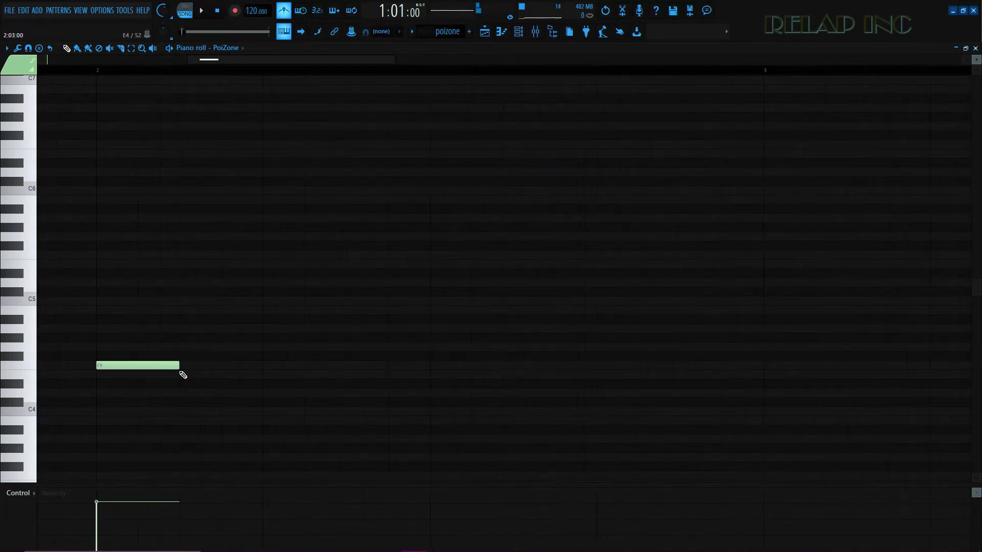
Step: Play the song from the start to hear the F4 note in bar 2
{"action": "scroll", "coordinate": [183, 375], "scroll_direction": "down", "scroll_amount": 2}
{"action": "scroll", "coordinate": [195, 403], "scroll_direction": "down", "scroll_amount": 3}
{"action": "key", "text": "space"}
{"action": "scroll", "coordinate": [217, 401], "scroll_direction": "down", "scroll_amount": 1}
{"action": "scroll", "coordinate": [317, 396], "scroll_direction": "up", "scroll_amount": 1}
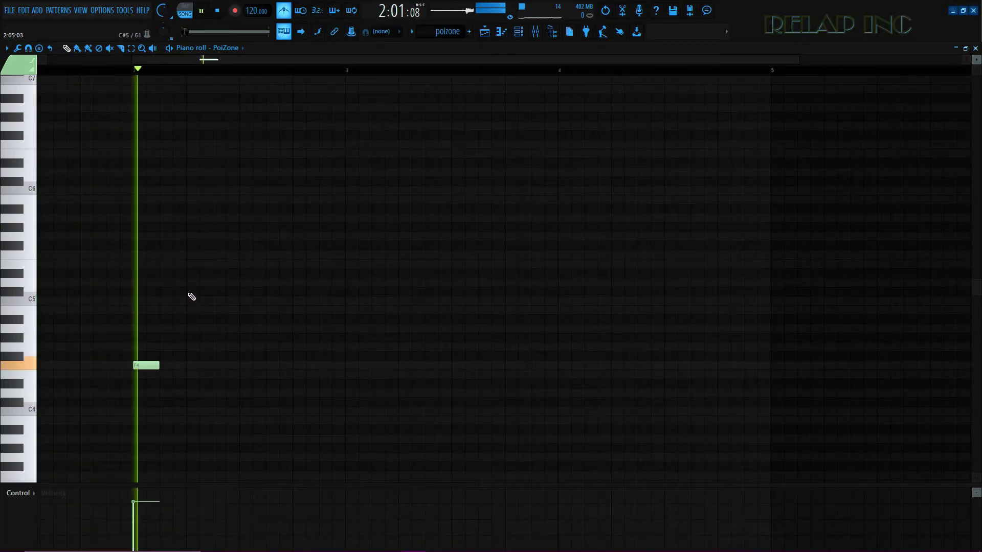
{"action": "key", "text": "space"}
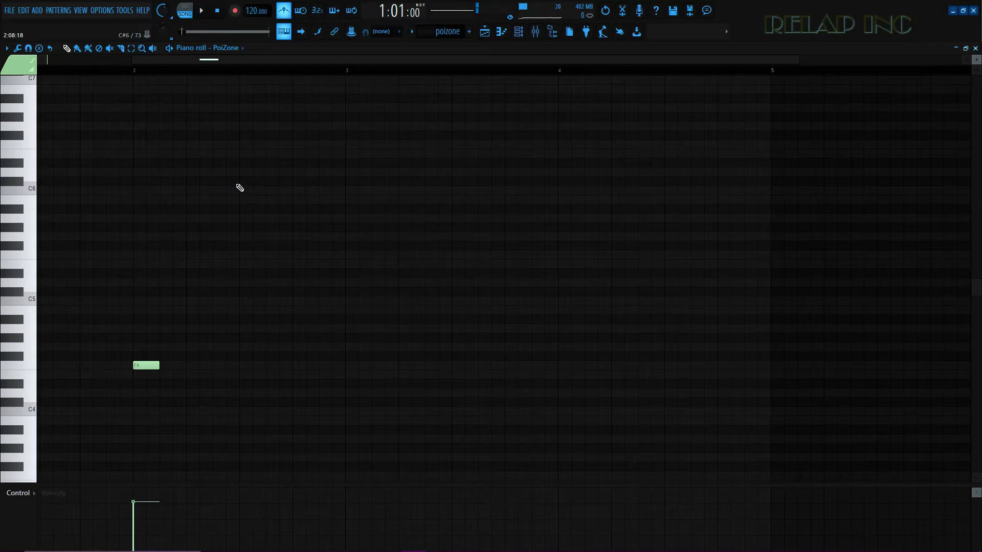
Step: Add a G6 note one beat after the F4 note in bar 2 and audition it
{"action": "left_click_drag", "start_coordinate": [190, 135], "coordinate": [185, 153]}
{"action": "left_click", "coordinate": [189, 157]}
{"action": "left_click_drag", "start_coordinate": [192, 126], "coordinate": [189, 135]}
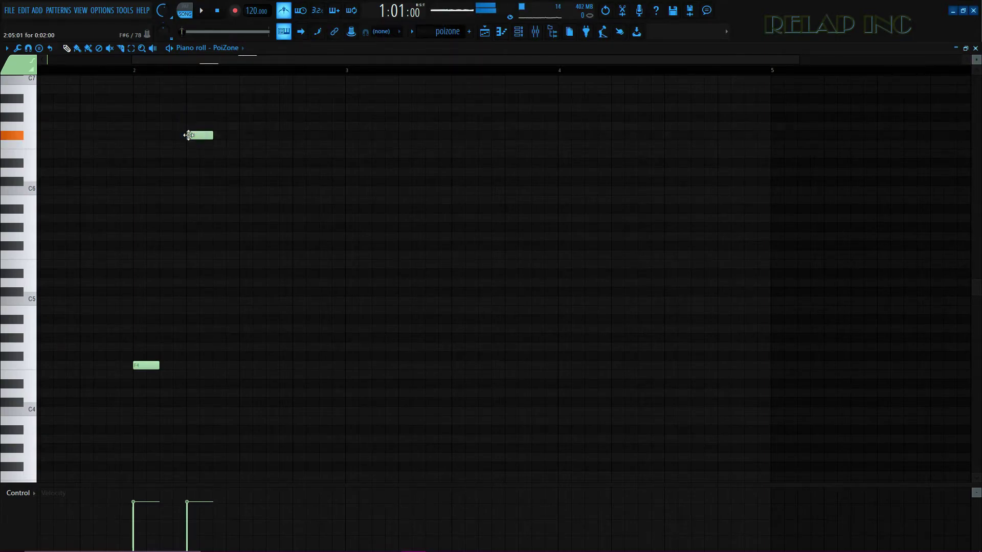
{"action": "scroll", "coordinate": [210, 153], "scroll_direction": "up", "scroll_amount": 4, "text": "ctrl"}
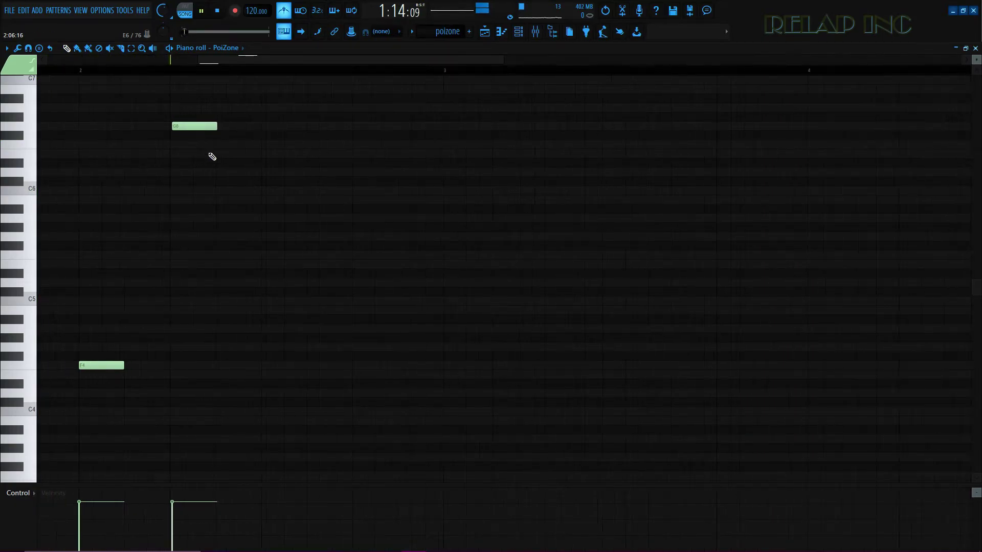
{"action": "key", "text": "space"}
Step: Try the G6 note at 2:09, half a bar after the F4 note, and play the result
{"action": "left_click_drag", "start_coordinate": [173, 125], "coordinate": [302, 121]}
{"action": "scroll", "coordinate": [297, 156], "scroll_direction": "down", "scroll_amount": 3, "text": "ctrl"}
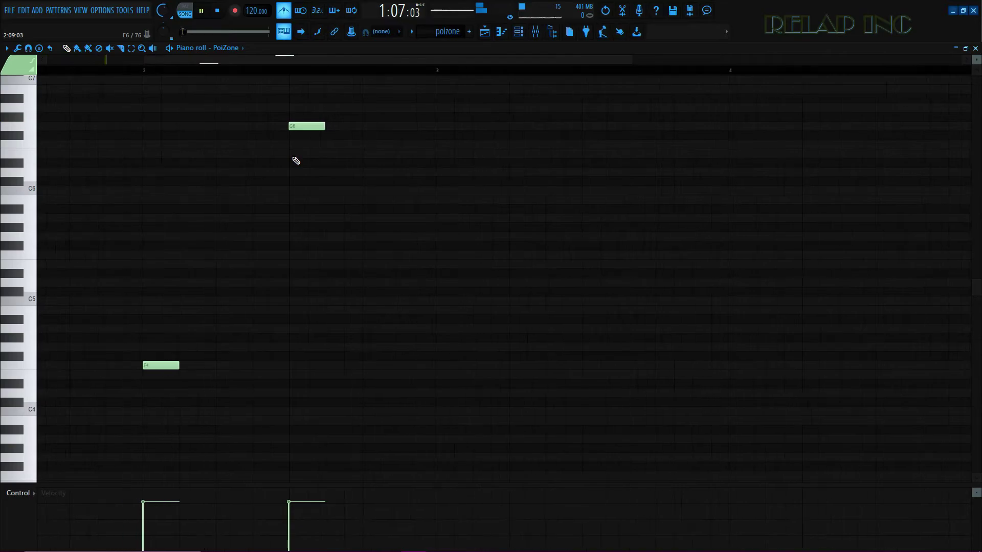
{"action": "scroll", "coordinate": [294, 158], "scroll_direction": "up", "scroll_amount": 3, "text": "alt"}
{"action": "scroll", "coordinate": [284, 172], "scroll_direction": "down", "scroll_amount": 2, "text": "ctrl"}
{"action": "scroll", "coordinate": [285, 173], "scroll_direction": "down", "scroll_amount": 1, "text": "alt"}
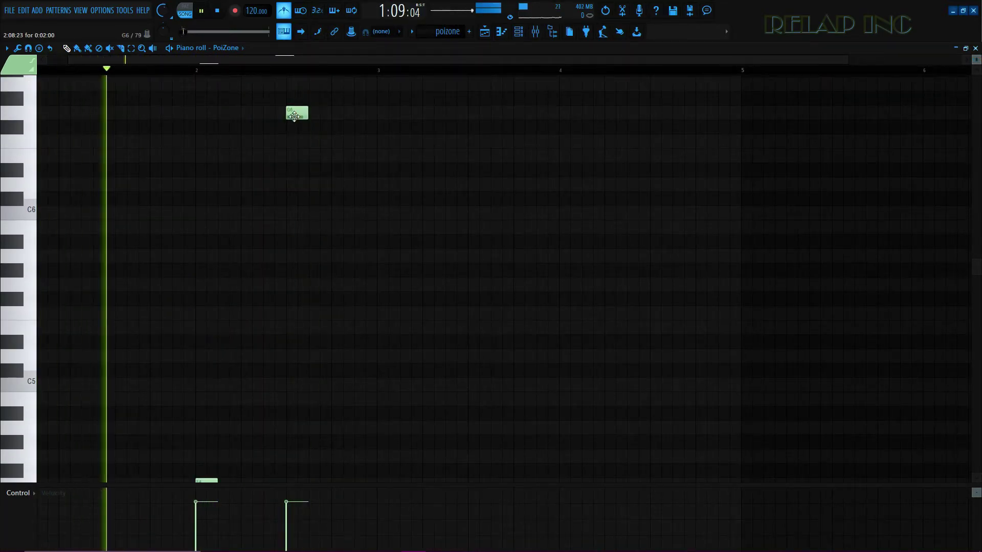
Step: Move the G6 note to 2:07:00 in bar 2 and play the song to check its timing
{"action": "left_click_drag", "start_coordinate": [294, 117], "coordinate": [275, 118]}
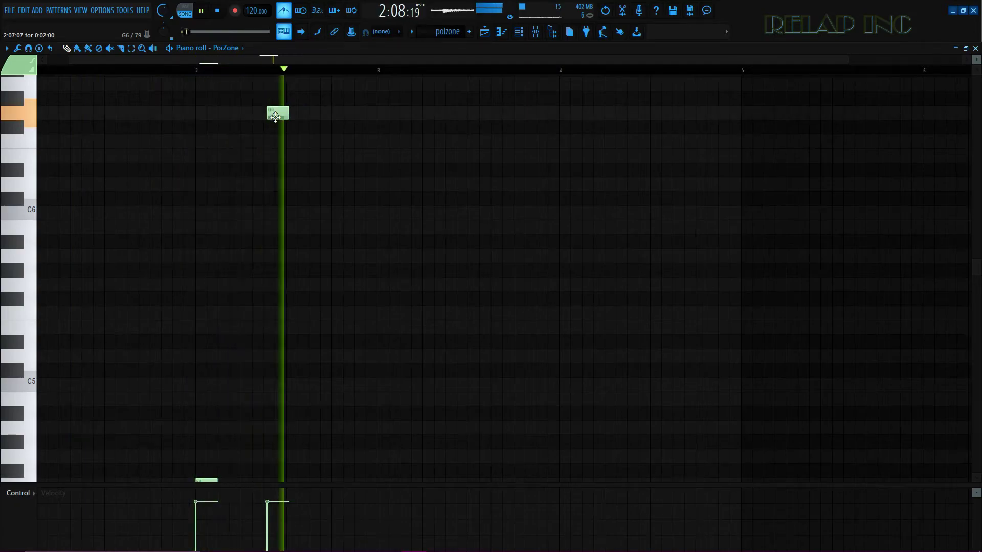
{"action": "key", "text": "space"}
{"action": "scroll", "coordinate": [266, 117], "scroll_direction": "up", "scroll_amount": 3, "text": "ctrl"}
{"action": "scroll", "coordinate": [267, 117], "scroll_direction": "up", "scroll_amount": 3, "text": "ctrl"}
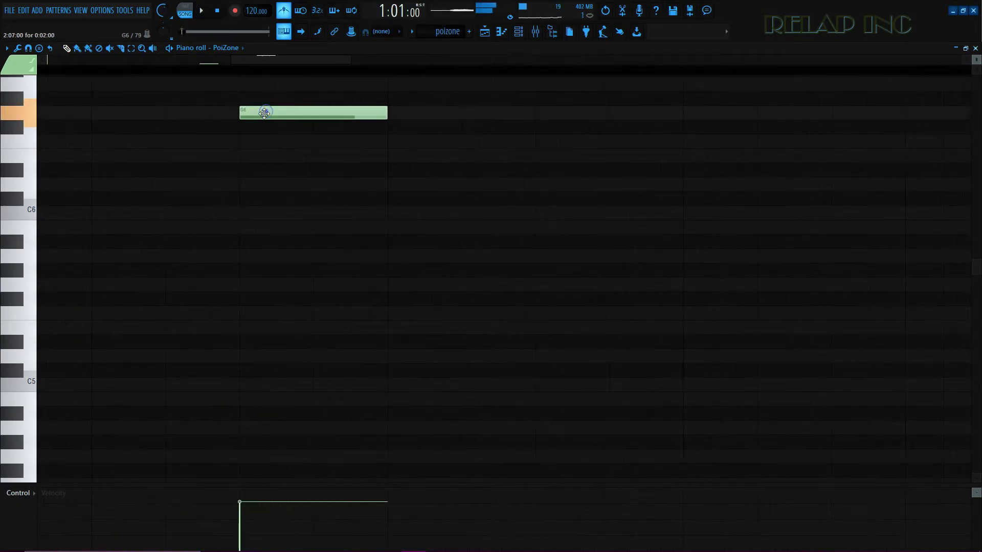
{"action": "scroll", "coordinate": [268, 156], "scroll_direction": "down", "scroll_amount": 2, "text": "alt"}
{"action": "scroll", "coordinate": [272, 159], "scroll_direction": "down", "scroll_amount": 3, "text": "ctrl"}
{"action": "key", "text": "space"}
{"action": "scroll", "coordinate": [269, 159], "scroll_direction": "down", "scroll_amount": 3, "text": "ctrl"}
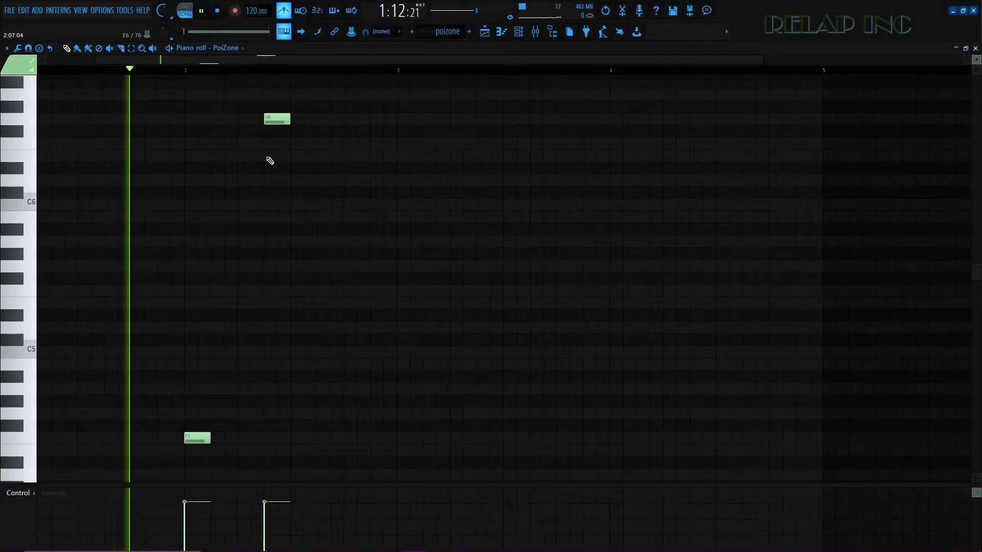
Step: Add a D#6 note at 3:05 in bar 3 and play the song to hear it
{"action": "scroll", "coordinate": [307, 184], "scroll_direction": "down", "scroll_amount": 1, "text": "alt"}
{"action": "scroll", "coordinate": [412, 178], "scroll_direction": "up", "scroll_amount": 2, "text": "ctrl"}
{"action": "key", "text": "space"}
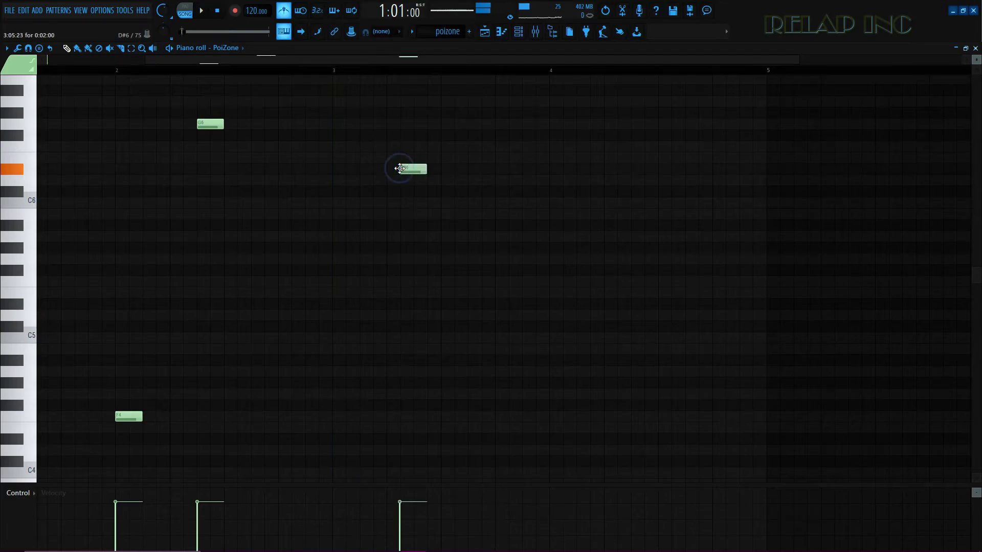
{"action": "mouse_move", "coordinate": [387, 179]}
{"action": "left_mouse_down"}
{"action": "mouse_move", "coordinate": [388, 190]}
{"action": "mouse_move", "coordinate": [387, 179]}
{"action": "left_mouse_up"}
{"action": "key", "text": "space"}
{"action": "scroll", "coordinate": [423, 282], "scroll_direction": "down", "scroll_amount": 2, "text": "ctrl"}
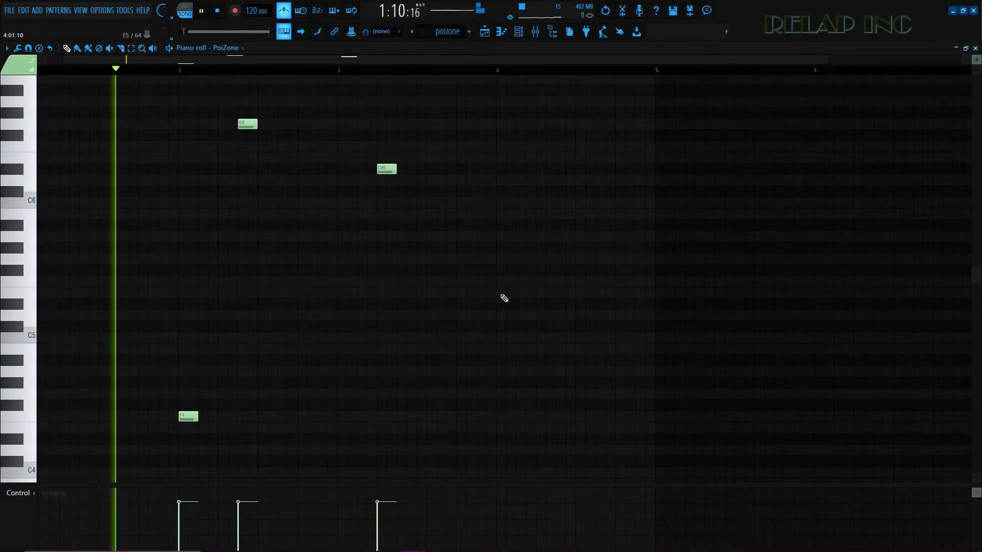
Step: Add an A#5 note at 3:09 in bar 3, after the D#6 note, and play the result
{"action": "scroll", "coordinate": [496, 296], "scroll_direction": "up", "scroll_amount": 1, "text": "ctrl"}
{"action": "scroll", "coordinate": [442, 297], "scroll_direction": "up", "scroll_amount": 2, "text": "ctrl"}
{"action": "scroll", "coordinate": [442, 297], "scroll_direction": "down", "scroll_amount": 3, "text": "ctrl"}
{"action": "scroll", "coordinate": [442, 297], "scroll_direction": "up", "scroll_amount": 2, "text": "ctrl"}
{"action": "key", "text": "space"}
{"action": "left_click", "coordinate": [387, 292]}
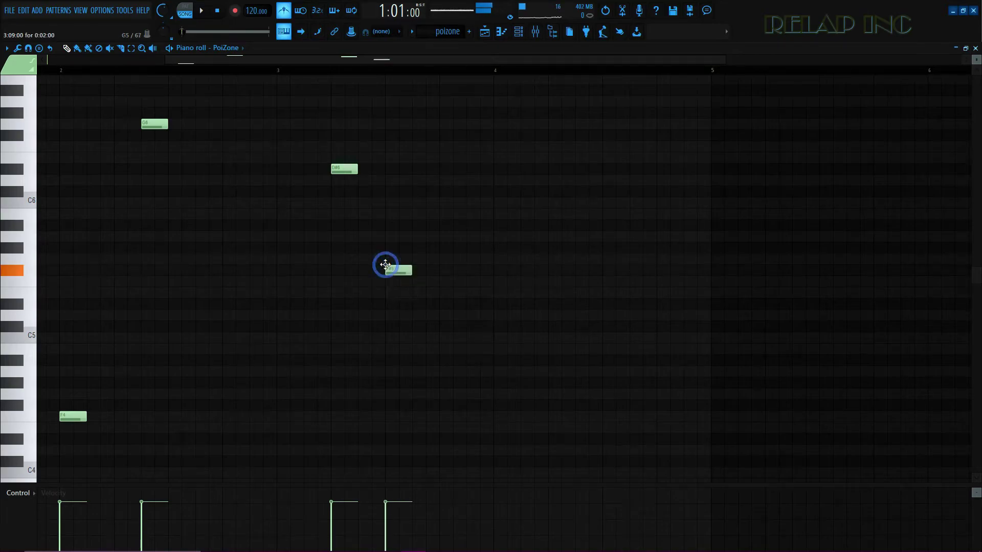
{"action": "left_click_drag", "start_coordinate": [389, 238], "coordinate": [389, 219]}
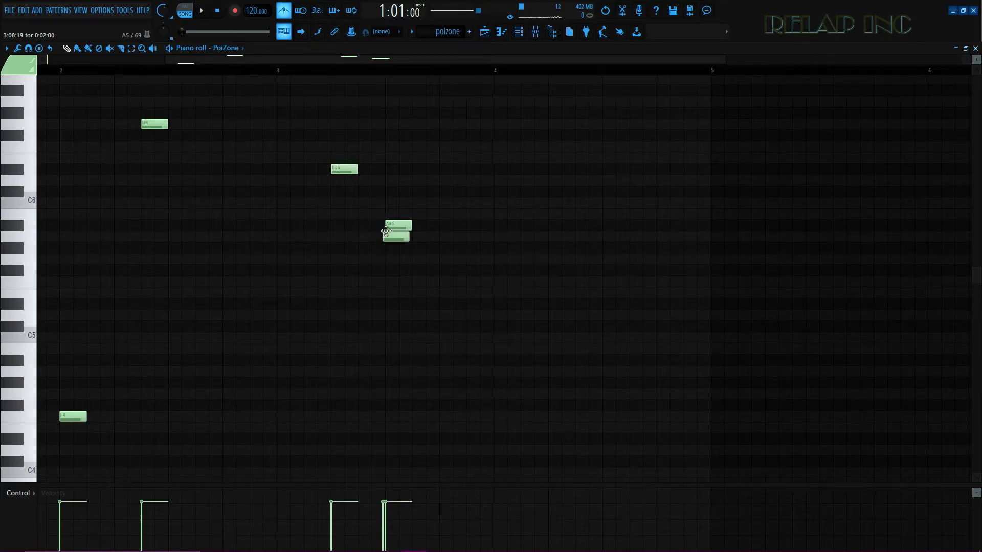
{"action": "key", "text": "space"}
{"action": "scroll", "coordinate": [358, 265], "scroll_direction": "down", "scroll_amount": 3}
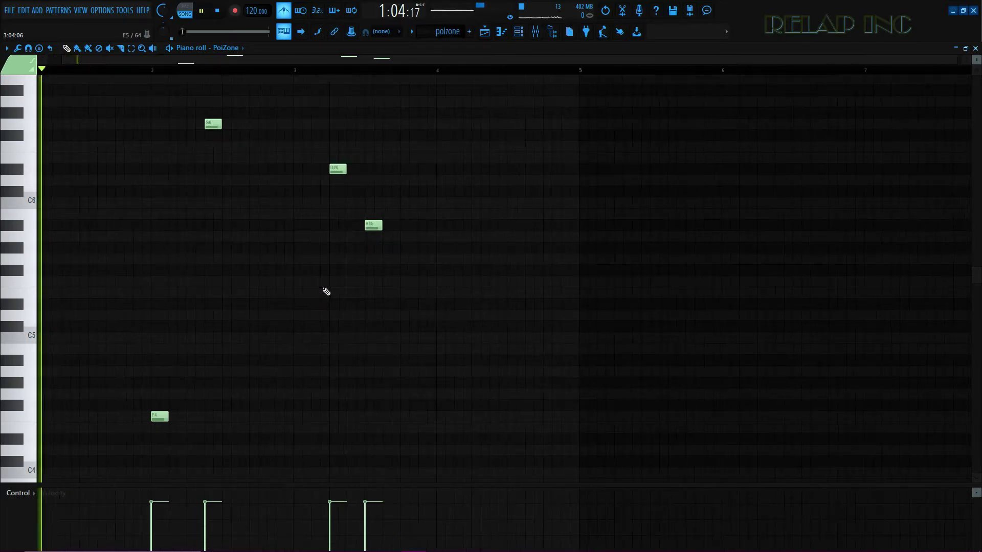
Step: Play the four-note phrase in bars 2 and 3 repeatedly and check the timing of the D#6 and A#5 notes
{"action": "scroll", "coordinate": [358, 296], "scroll_direction": "up", "scroll_amount": 3}
{"action": "scroll", "coordinate": [317, 285], "scroll_direction": "down", "scroll_amount": 2}
{"action": "scroll", "coordinate": [304, 284], "scroll_direction": "up", "scroll_amount": 2}
{"action": "scroll", "coordinate": [304, 283], "scroll_direction": "down", "scroll_amount": 1}
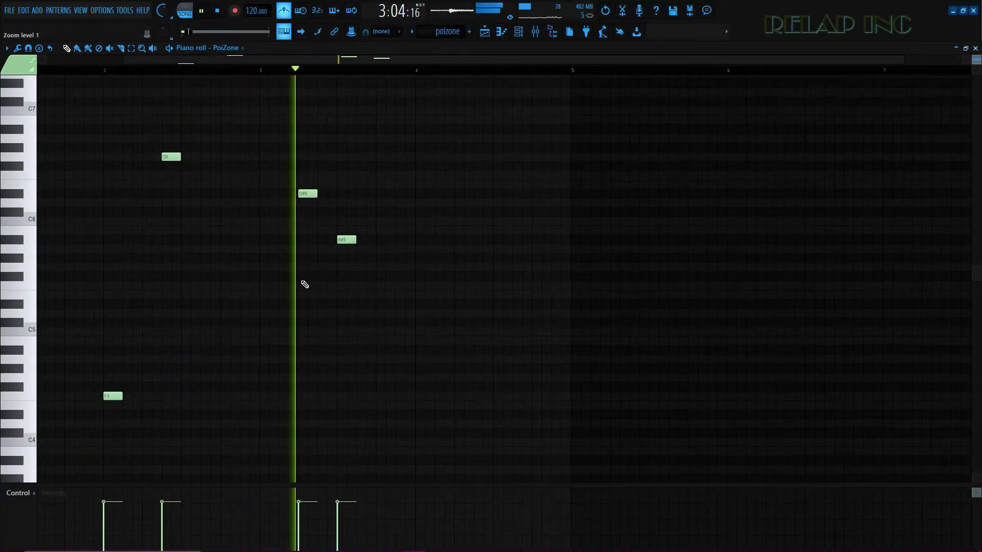
{"action": "scroll", "coordinate": [217, 314], "scroll_direction": "down", "scroll_amount": 1}
{"action": "scroll", "coordinate": [526, 324], "scroll_direction": "down", "scroll_amount": 1}
{"action": "key", "text": "space"}
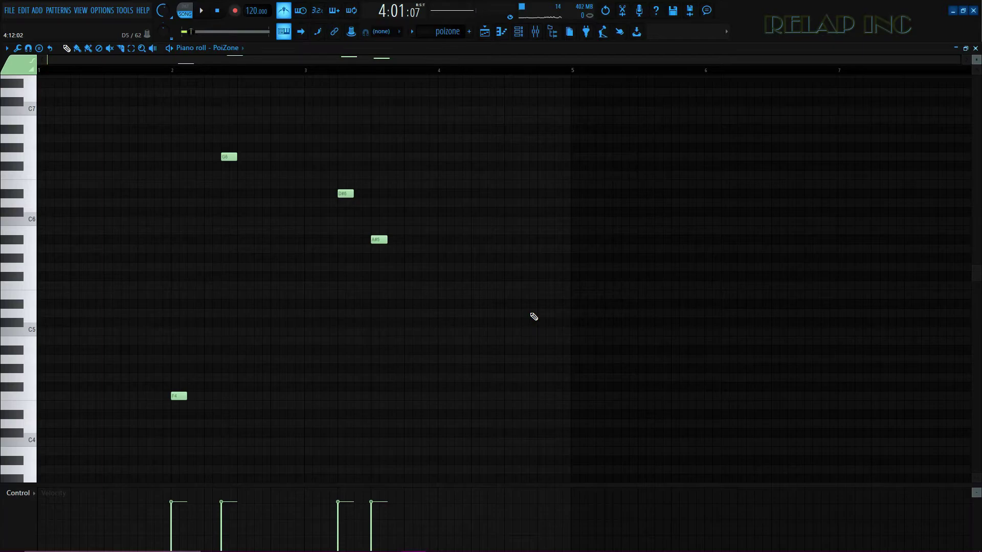
{"action": "key", "text": "space"}
{"action": "left_click", "coordinate": [127, 71]}
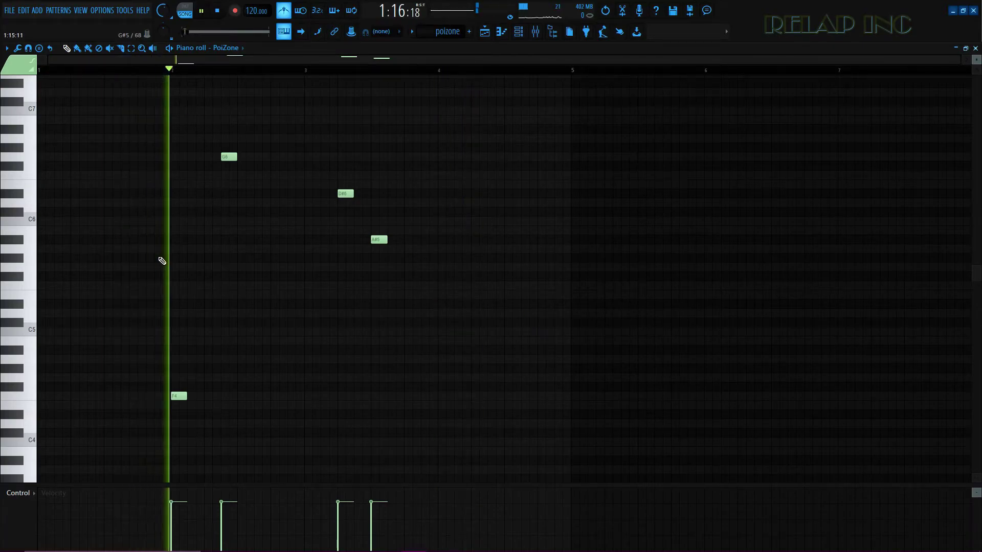
{"action": "scroll", "coordinate": [675, 353], "scroll_direction": "up", "scroll_amount": 2}
{"action": "scroll", "coordinate": [550, 366], "scroll_direction": "down", "scroll_amount": 2}
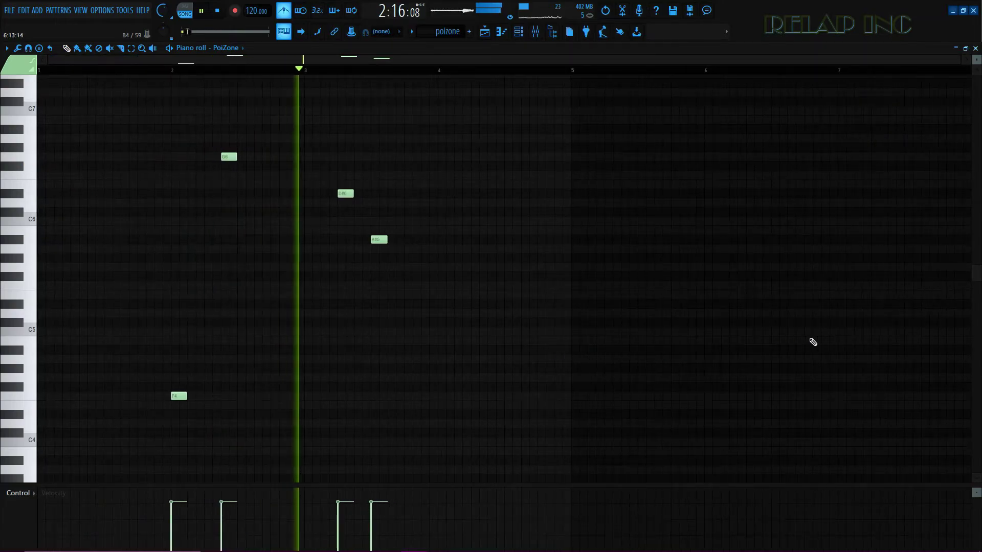
{"action": "scroll", "coordinate": [756, 342], "scroll_direction": "up", "scroll_amount": 1}
{"action": "scroll", "coordinate": [202, 275], "scroll_direction": "up", "scroll_amount": 1}
{"action": "scroll", "coordinate": [283, 257], "scroll_direction": "down", "scroll_amount": 2}
{"action": "scroll", "coordinate": [363, 241], "scroll_direction": "up", "scroll_amount": 1}
{"action": "scroll", "coordinate": [361, 252], "scroll_direction": "up", "scroll_amount": 1}
{"action": "scroll", "coordinate": [450, 267], "scroll_direction": "down", "scroll_amount": 2}
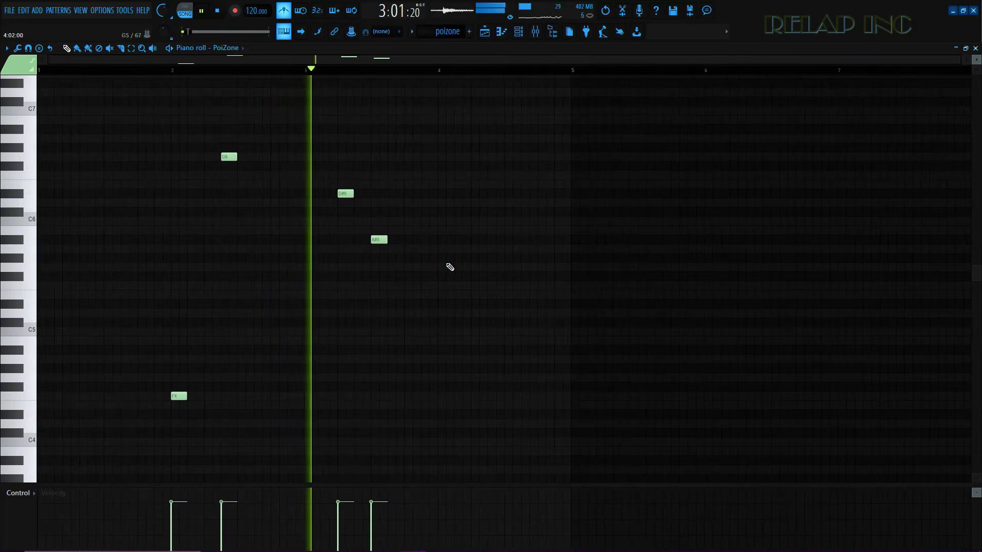
Step: Move the D#6 note to 3:09 and the A#5 note to 3:13 in bar 3, and audition the new timing
{"action": "key", "text": "space"}
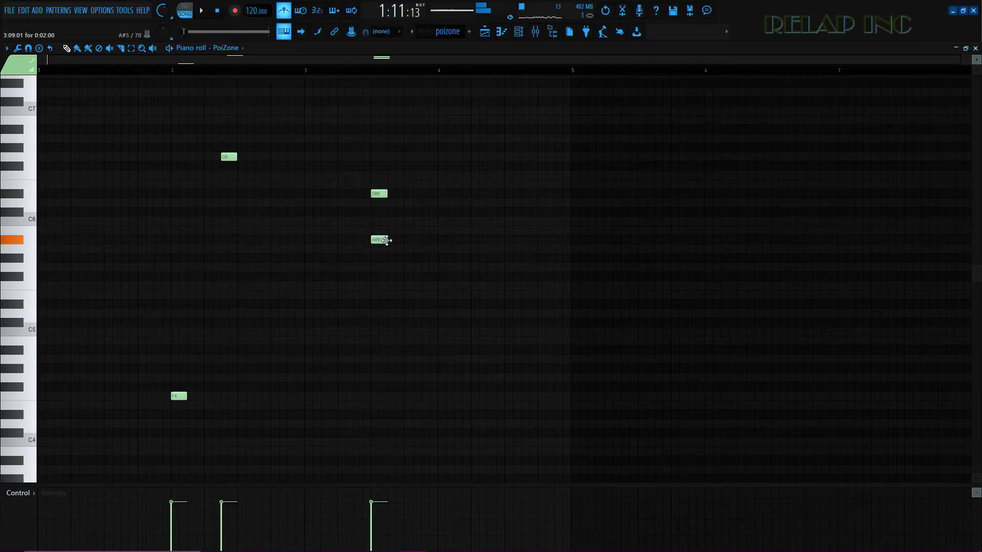
{"action": "key", "text": "space"}
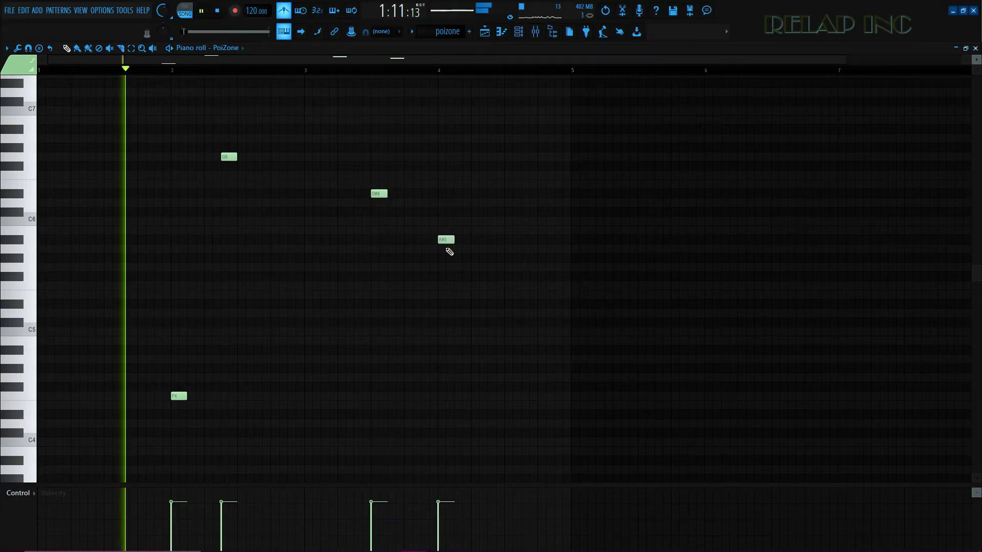
{"action": "scroll", "coordinate": [476, 269], "scroll_direction": "up", "scroll_amount": 5}
{"action": "left_click_drag", "start_coordinate": [404, 241], "coordinate": [303, 239]}
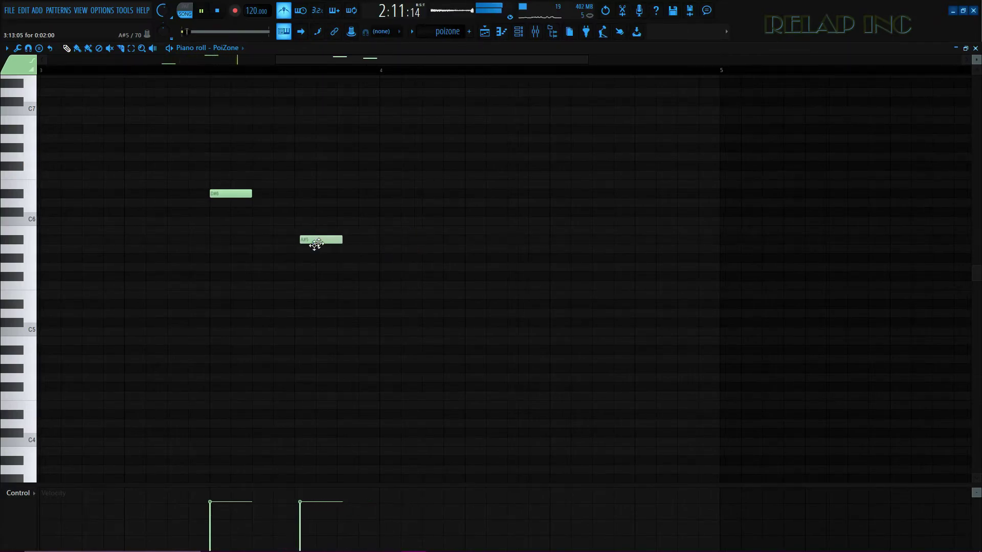
{"action": "scroll", "coordinate": [333, 263], "scroll_direction": "down", "scroll_amount": 4}
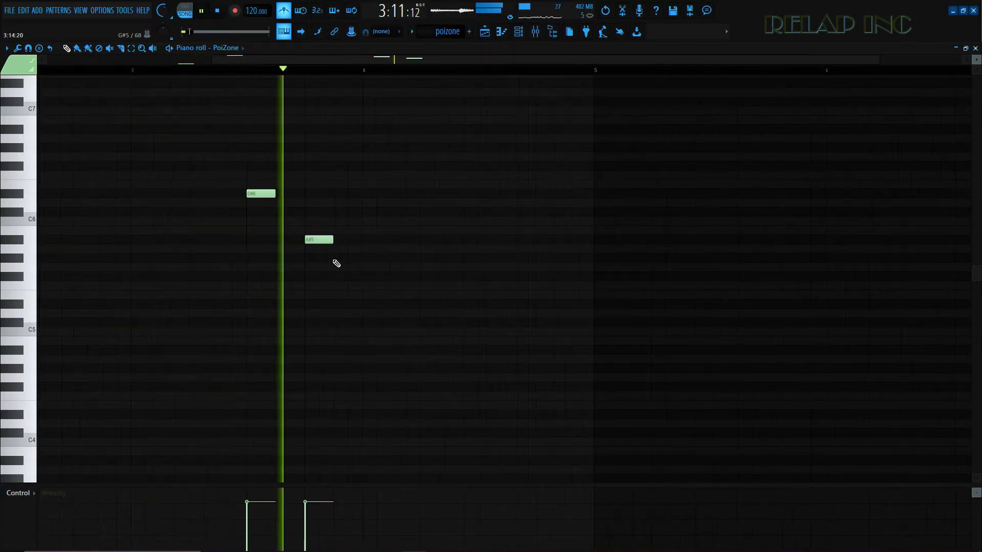
{"action": "key", "text": "space"}
Step: Duplicate the four-note phrase and shift the copy so its F4 note starts at 4:01
{"action": "scroll", "coordinate": [381, 313], "scroll_direction": "down", "scroll_amount": 4}
{"action": "left_click_drag", "start_coordinate": [168, 78], "coordinate": [444, 345]}
{"action": "key", "text": "ctrl+b"}
{"action": "scroll", "coordinate": [456, 336], "scroll_direction": "up", "scroll_amount": 4}
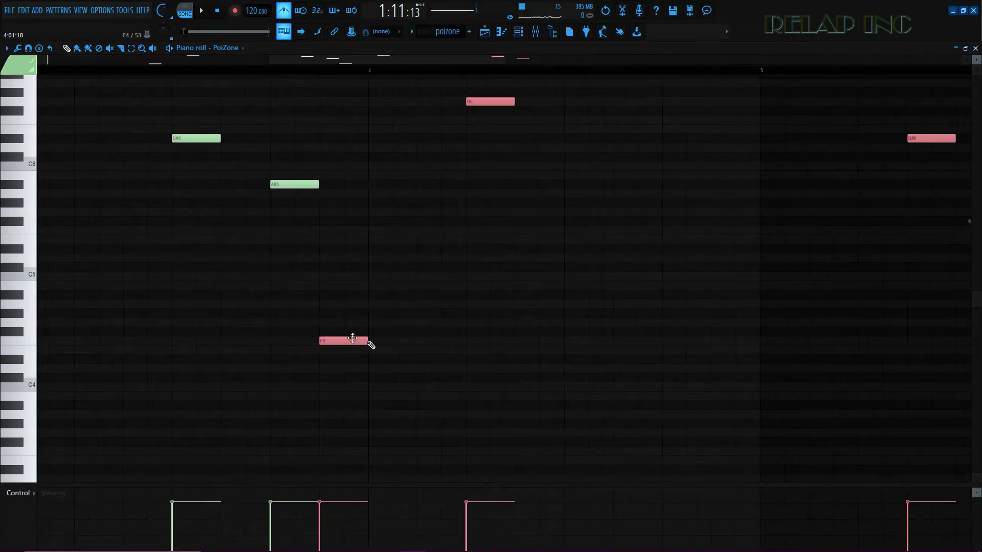
{"action": "left_click_drag", "start_coordinate": [353, 339], "coordinate": [402, 340]}
Step: Play the song and check how the duplicated phrase runs through bars 4 and 5
{"action": "scroll", "coordinate": [401, 341], "scroll_direction": "up", "scroll_amount": 3}
{"action": "scroll", "coordinate": [334, 362], "scroll_direction": "down", "scroll_amount": 6}
{"action": "scroll", "coordinate": [318, 358], "scroll_direction": "down", "scroll_amount": 3}
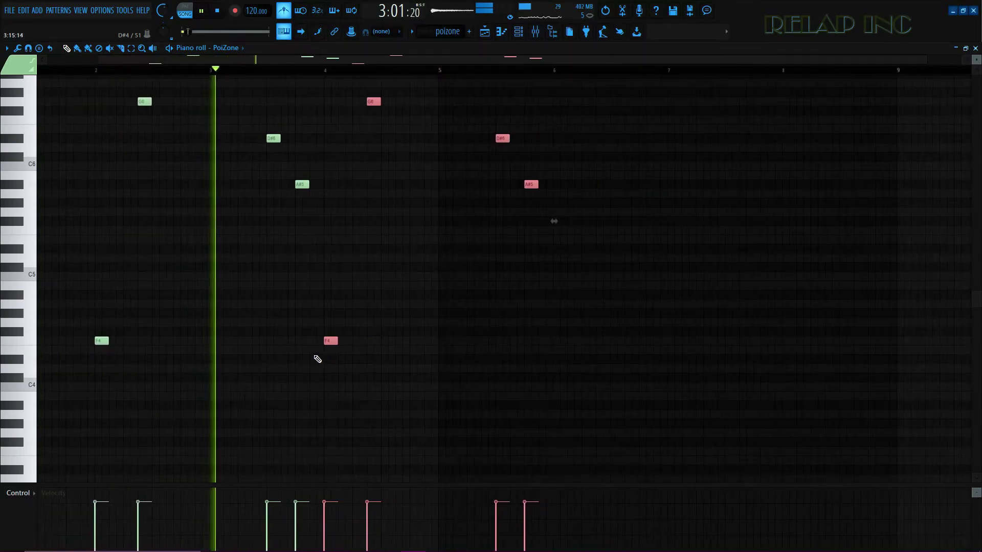
{"action": "scroll", "coordinate": [307, 286], "scroll_direction": "up", "scroll_amount": 3}
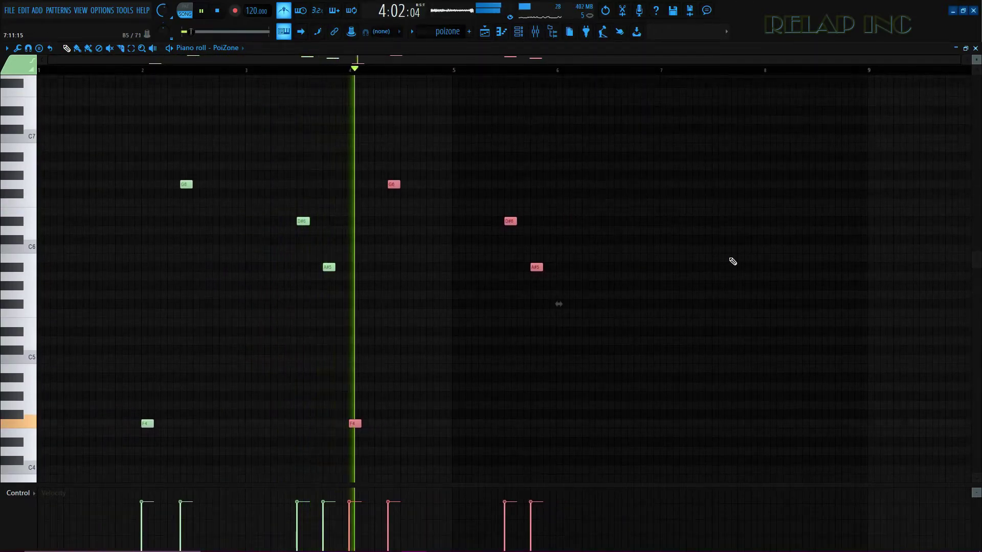
{"action": "scroll", "coordinate": [730, 261], "scroll_direction": "up", "scroll_amount": 2}
{"action": "left_click_drag", "start_coordinate": [428, 61], "coordinate": [517, 195]}
{"action": "scroll", "coordinate": [616, 269], "scroll_direction": "up", "scroll_amount": 2}
{"action": "scroll", "coordinate": [503, 287], "scroll_direction": "down", "scroll_amount": 4}
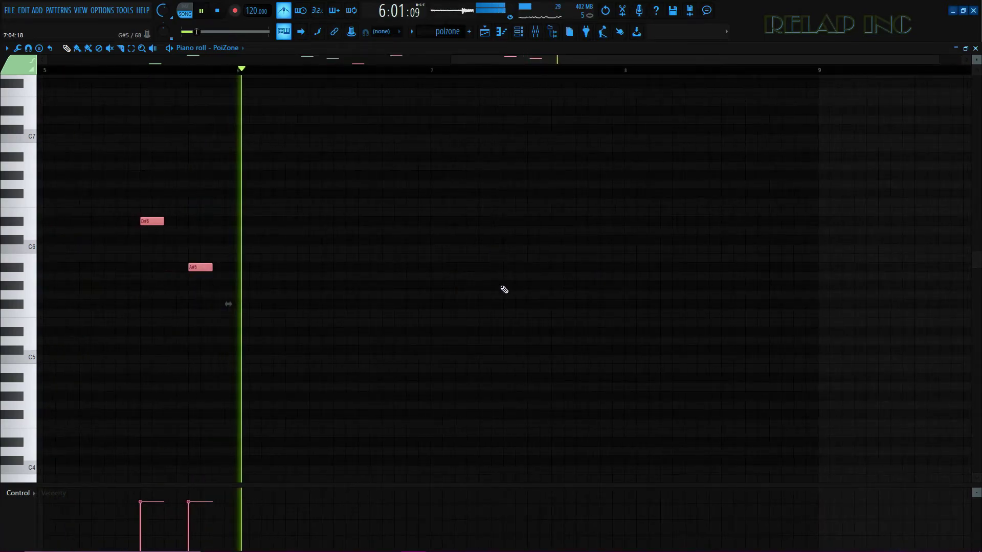
{"action": "key", "text": "space"}
Step: Duplicate all eight notes, shift the copy so its first F4 note starts at 6:01, and play the result
{"action": "left_click_drag", "start_coordinate": [137, 153], "coordinate": [717, 456]}
{"action": "key", "text": "ctrl+b"}
{"action": "scroll", "coordinate": [504, 436], "scroll_direction": "up", "scroll_amount": 4}
{"action": "left_click_drag", "start_coordinate": [292, 425], "coordinate": [341, 427]}
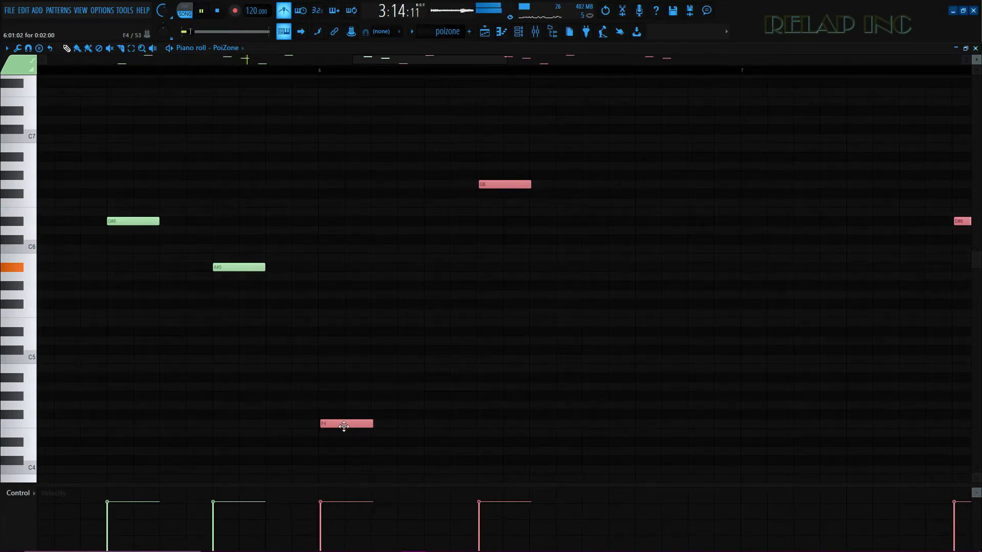
{"action": "scroll", "coordinate": [298, 445], "scroll_direction": "up", "scroll_amount": 3}
{"action": "left_click", "coordinate": [343, 426]}
{"action": "left_click", "coordinate": [346, 423]}
{"action": "scroll", "coordinate": [346, 423], "scroll_direction": "down", "scroll_amount": 5}
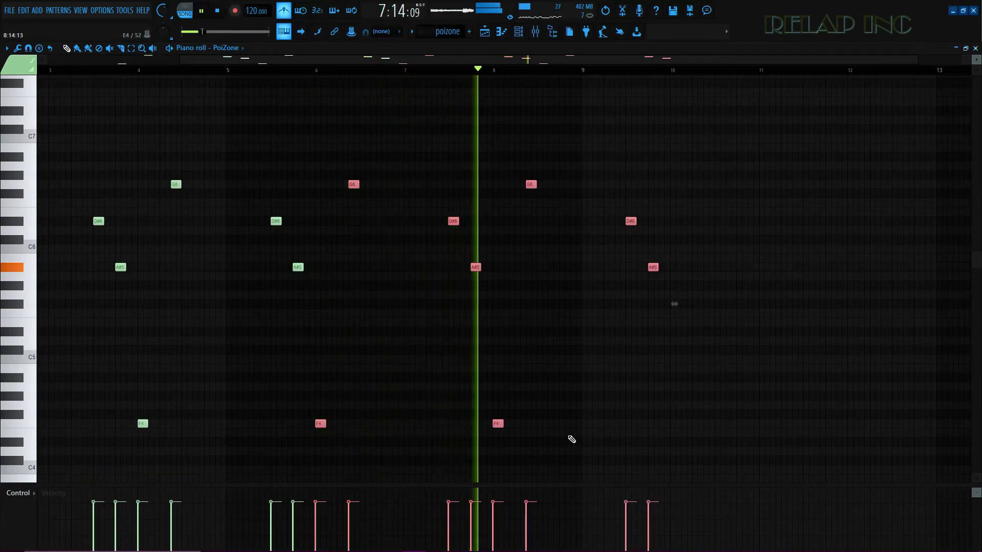
Step: Try an extra G6 note at 8:15 in bar 8
{"action": "key", "text": "space"}
{"action": "left_click", "coordinate": [572, 184]}
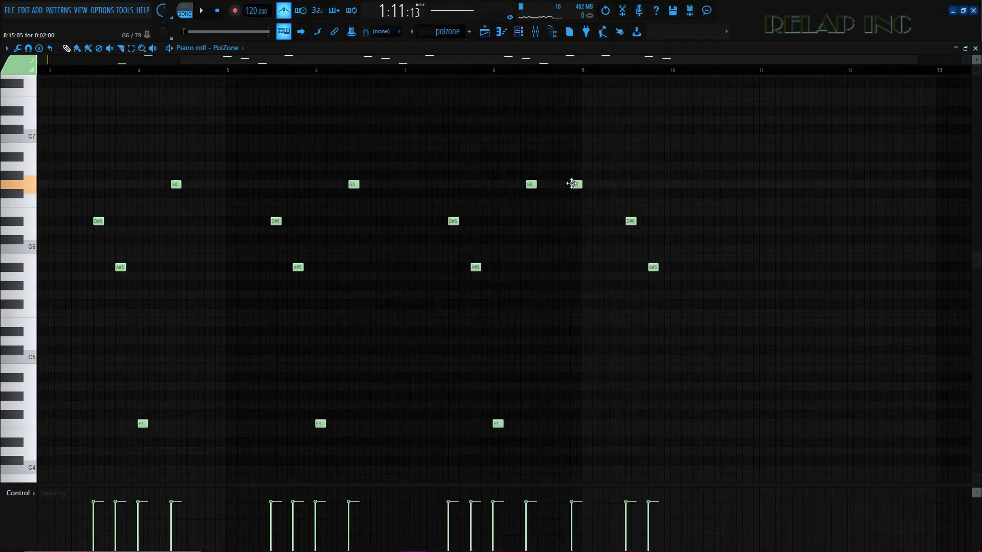
{"action": "scroll", "coordinate": [517, 234], "scroll_direction": "down", "scroll_amount": 2}
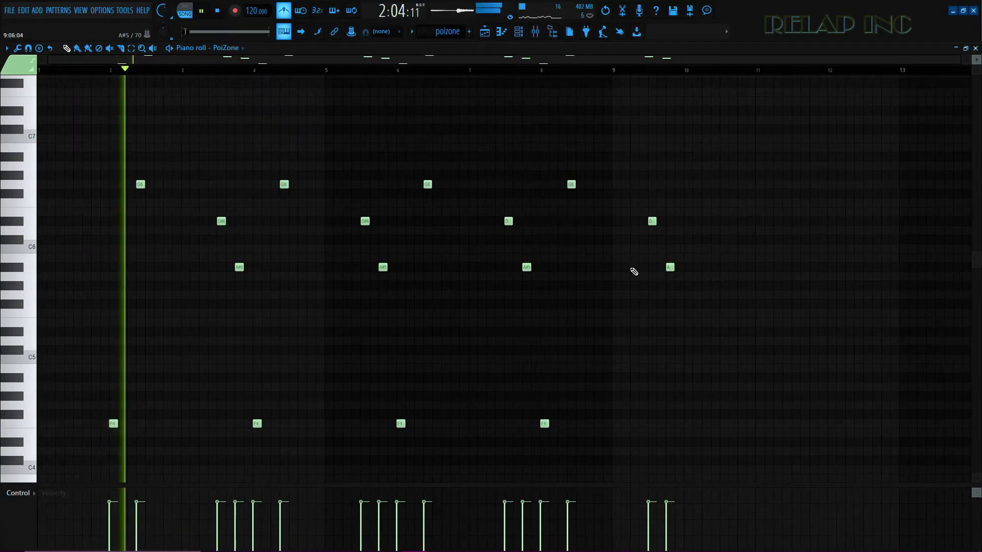
Step: Play the song and review the repeated phrases across the pattern up to bar 6
{"action": "scroll", "coordinate": [565, 247], "scroll_direction": "up", "scroll_amount": 2}
{"action": "scroll", "coordinate": [487, 318], "scroll_direction": "up", "scroll_amount": 1}
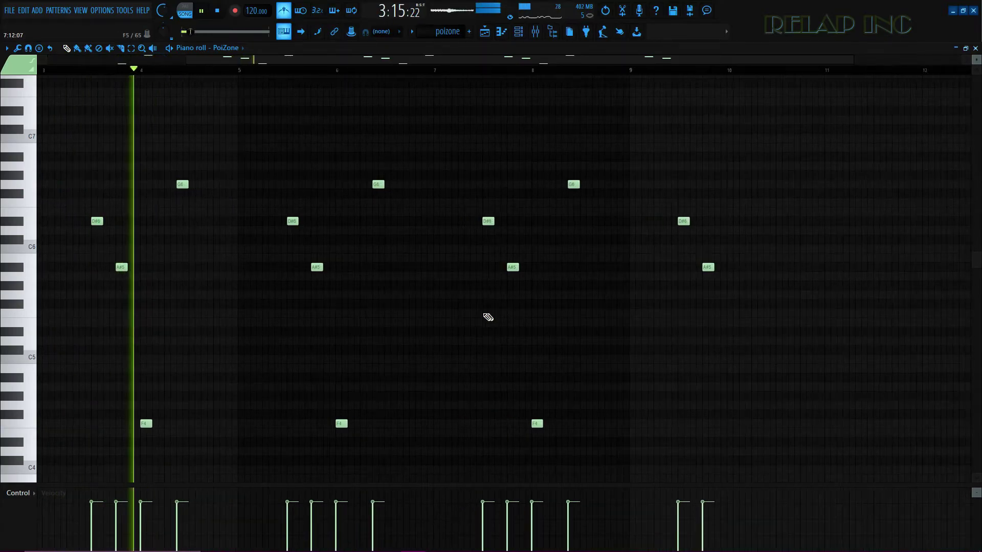
{"action": "scroll", "coordinate": [340, 319], "scroll_direction": "down", "scroll_amount": 3}
{"action": "scroll", "coordinate": [378, 336], "scroll_direction": "down", "scroll_amount": 1}
{"action": "scroll", "coordinate": [526, 342], "scroll_direction": "up", "scroll_amount": 1}
{"action": "scroll", "coordinate": [463, 329], "scroll_direction": "up", "scroll_amount": 2}
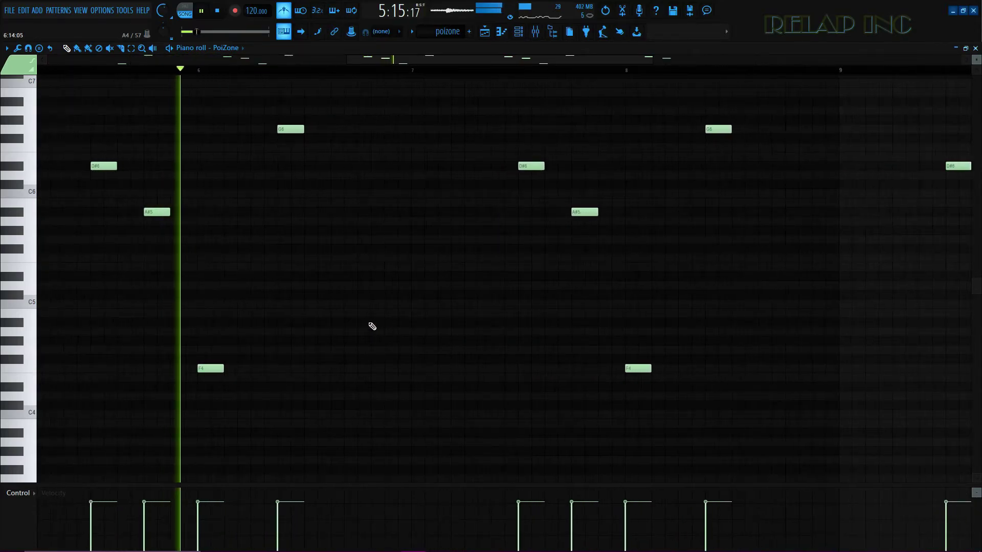
{"action": "scroll", "coordinate": [230, 235], "scroll_direction": "up", "scroll_amount": 1}
{"action": "key", "text": "space"}
Step: Add a C7 note at 6:03 in bar 6, between the F4 and G6 notes, and play the result
{"action": "scroll", "coordinate": [225, 234], "scroll_direction": "up", "scroll_amount": 1}
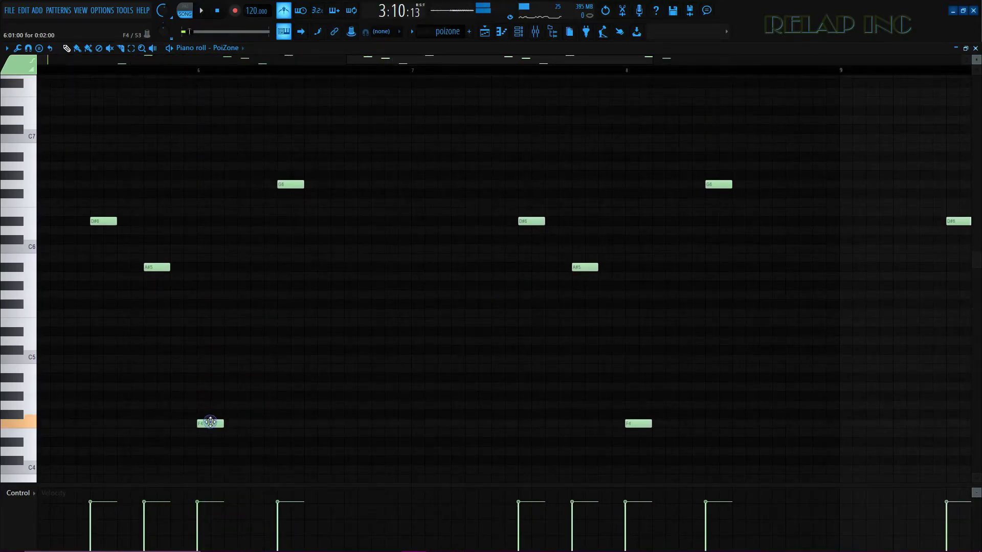
{"action": "left_click", "coordinate": [235, 138]}
{"action": "left_click_drag", "start_coordinate": [234, 142], "coordinate": [232, 136]}
{"action": "scroll", "coordinate": [232, 139], "scroll_direction": "up", "scroll_amount": 3}
{"action": "key", "text": "space"}
{"action": "scroll", "coordinate": [252, 228], "scroll_direction": "down", "scroll_amount": 2}
{"action": "scroll", "coordinate": [278, 374], "scroll_direction": "down", "scroll_amount": 3}
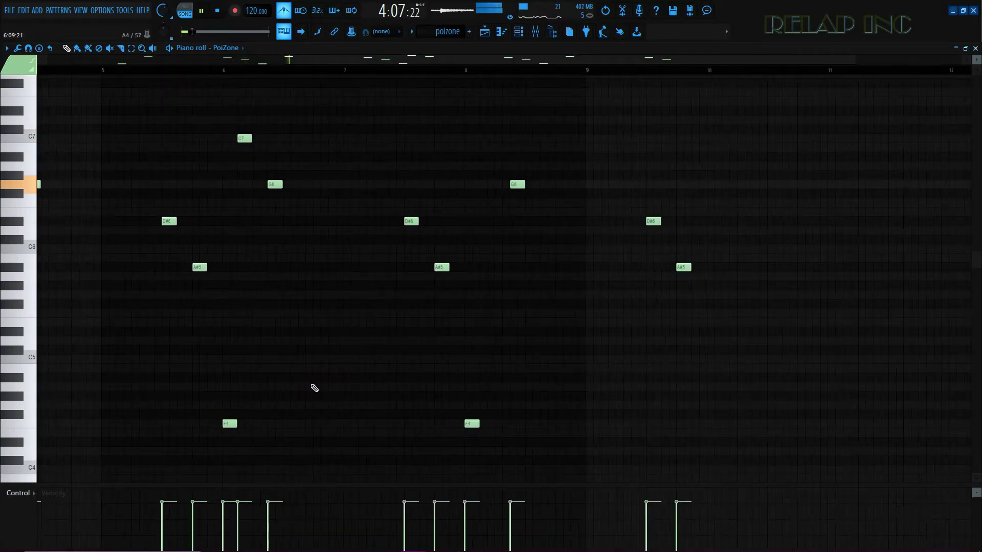
{"action": "scroll", "coordinate": [397, 375], "scroll_direction": "up", "scroll_amount": 1}
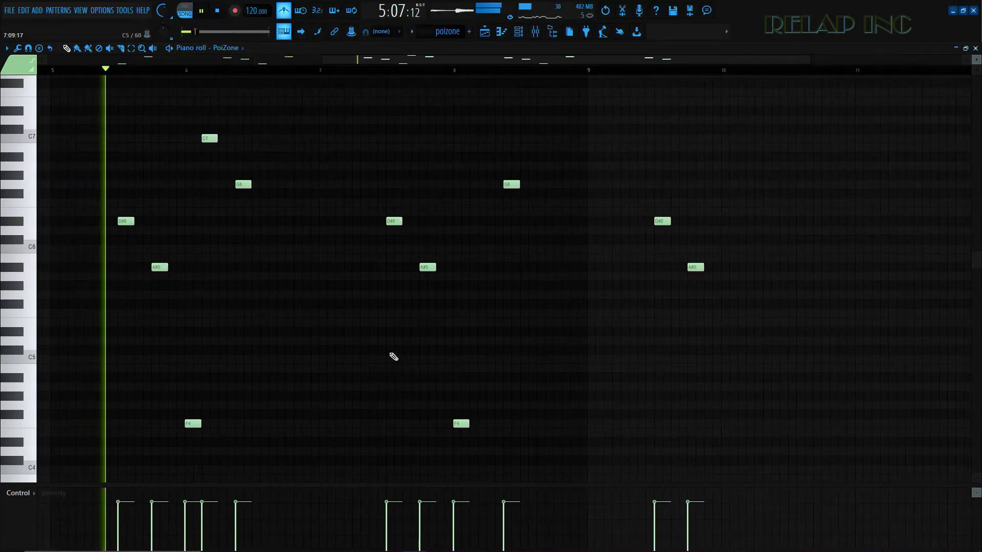
{"action": "scroll", "coordinate": [294, 350], "scroll_direction": "up", "scroll_amount": 2}
Step: Add a D#7 note at 6:09 in bar 6, right after the G6 note, and play the result
{"action": "key", "text": "space"}
{"action": "scroll", "coordinate": [201, 117], "scroll_direction": "up", "scroll_amount": 1}
{"action": "left_click_drag", "start_coordinate": [201, 111], "coordinate": [201, 130]}
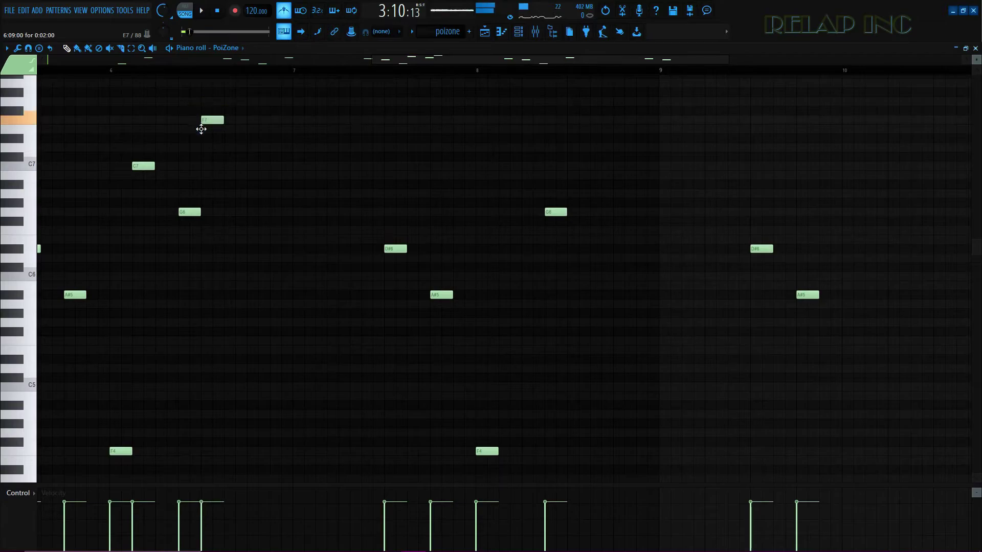
{"action": "scroll", "coordinate": [210, 144], "scroll_direction": "up", "scroll_amount": 1}
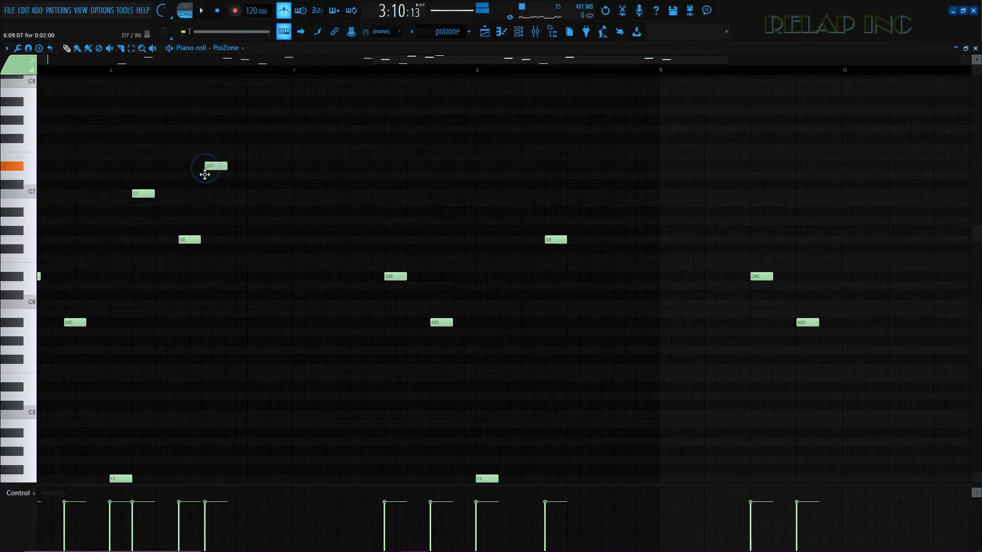
{"action": "key", "text": "space"}
{"action": "scroll", "coordinate": [230, 228], "scroll_direction": "up", "scroll_amount": 4, "text": "ctrl"}
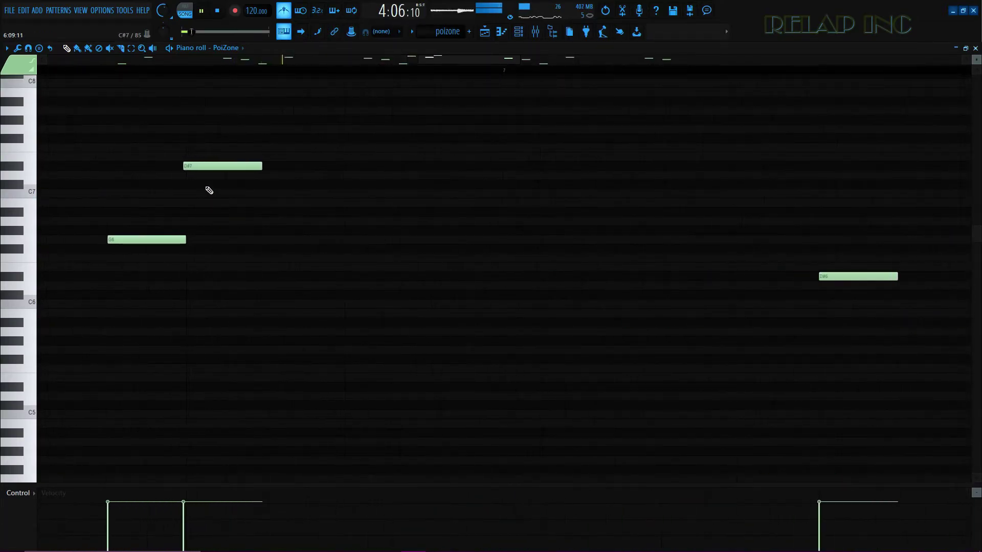
{"action": "scroll", "coordinate": [208, 191], "scroll_direction": "down", "scroll_amount": 1}
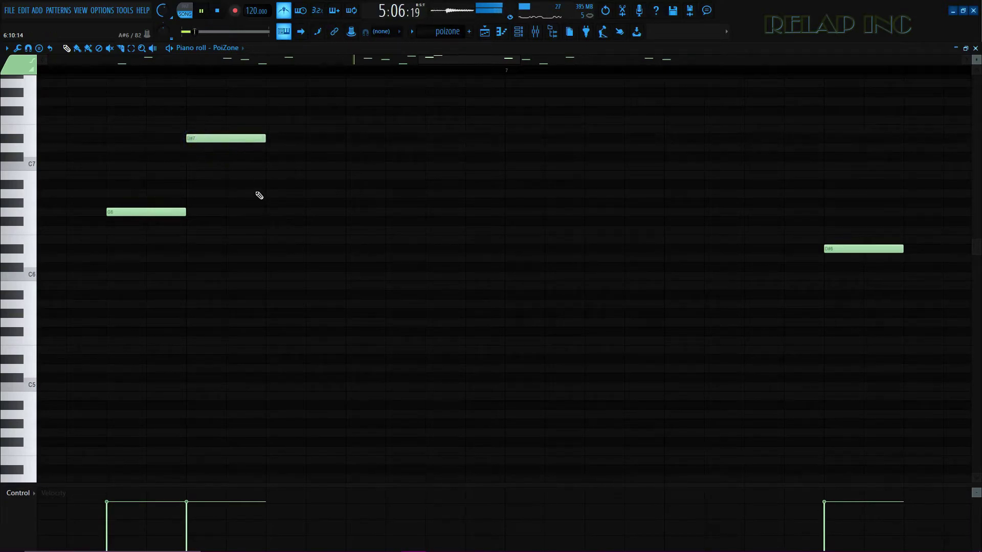
{"action": "scroll", "coordinate": [235, 230], "scroll_direction": "down", "scroll_amount": 4, "text": "ctrl"}
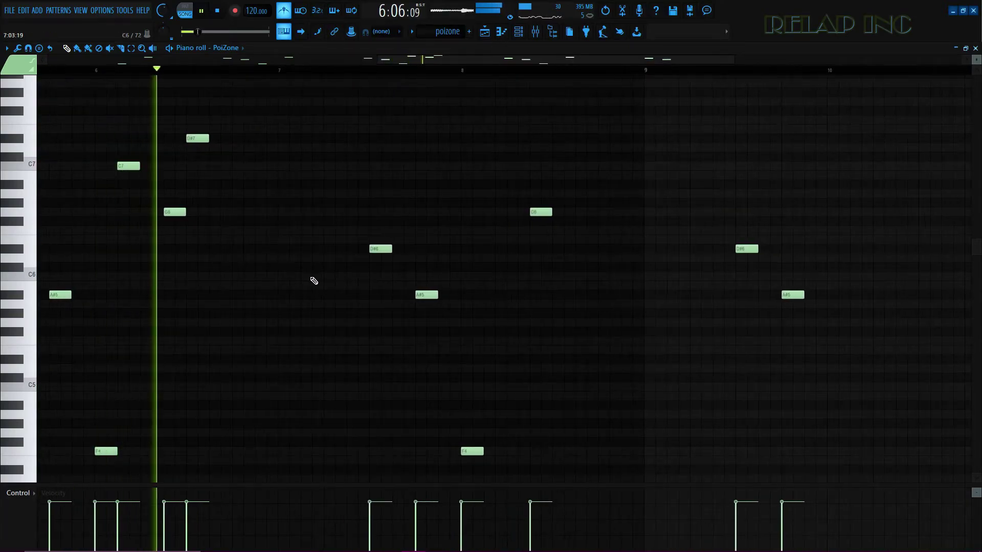
Step: Add an A#6 note at 6:13 in bar 6, after the D#7 note, and play the result
{"action": "key", "text": "space"}
{"action": "mouse_move", "coordinate": [236, 208]}
{"action": "left_mouse_down"}
{"action": "mouse_move", "coordinate": [228, 170]}
{"action": "mouse_move", "coordinate": [232, 190]}
{"action": "left_mouse_up"}
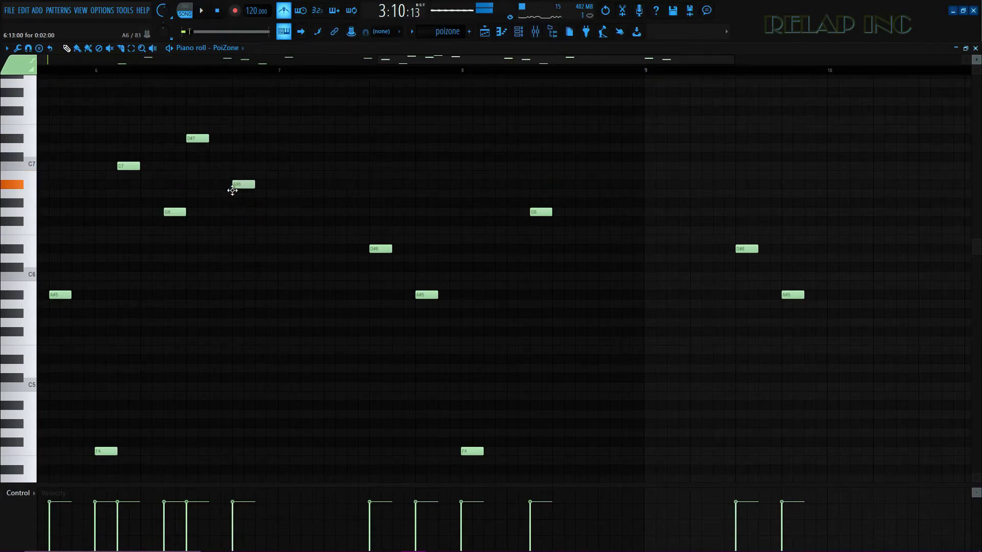
{"action": "scroll", "coordinate": [244, 213], "scroll_direction": "up", "scroll_amount": 3}
{"action": "scroll", "coordinate": [237, 206], "scroll_direction": "down", "scroll_amount": 4}
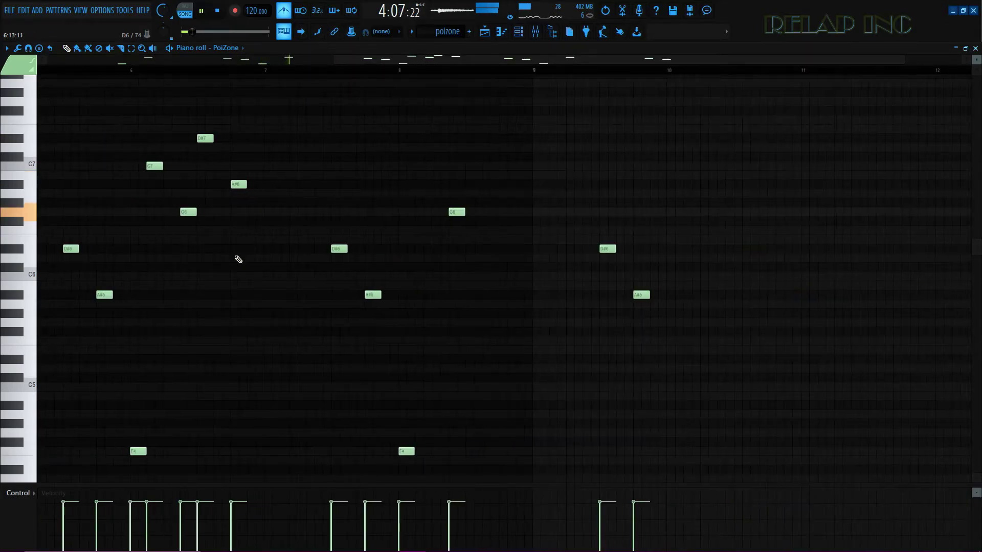
{"action": "scroll", "coordinate": [237, 259], "scroll_direction": "down", "scroll_amount": 3}
{"action": "scroll", "coordinate": [289, 269], "scroll_direction": "down", "scroll_amount": 2}
{"action": "scroll", "coordinate": [734, 256], "scroll_direction": "up", "scroll_amount": 4}
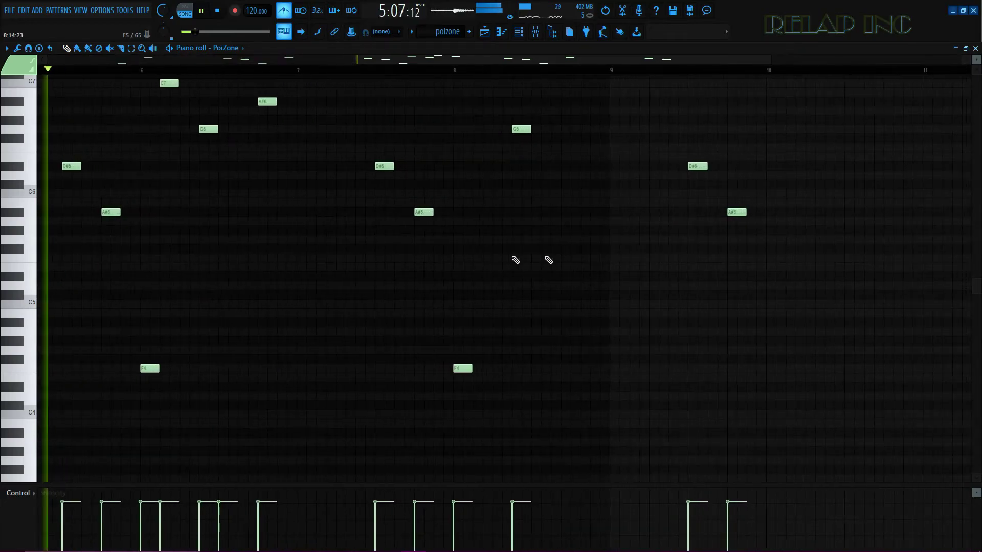
Step: Play the phrase through bar 6 and add an A#7 note at 7:05, ahead of the D#6 note in bar 7
{"action": "scroll", "coordinate": [488, 264], "scroll_direction": "up", "scroll_amount": 2}
{"action": "scroll", "coordinate": [480, 266], "scroll_direction": "up", "scroll_amount": 2}
{"action": "scroll", "coordinate": [467, 263], "scroll_direction": "up", "scroll_amount": 3}
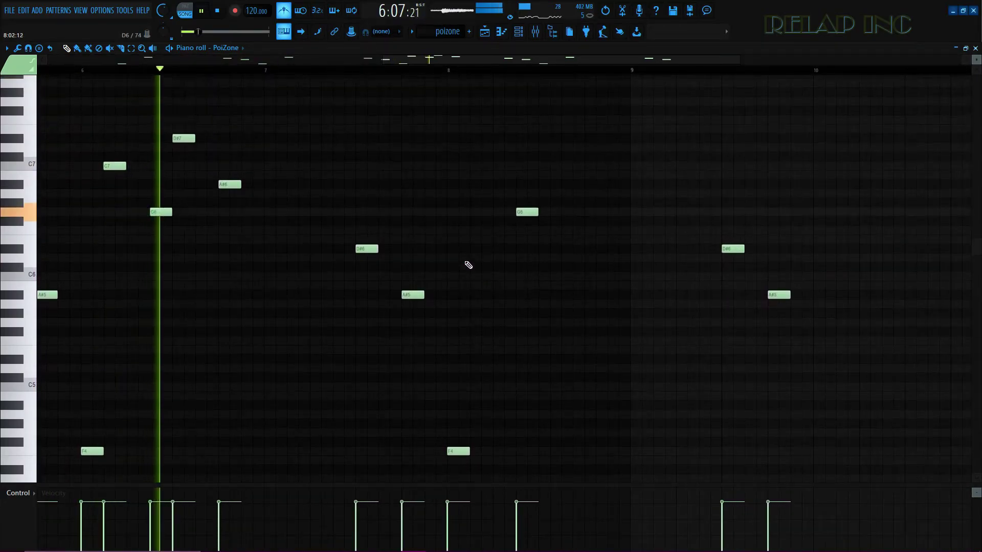
{"action": "scroll", "coordinate": [347, 248], "scroll_direction": "up", "scroll_amount": 2}
{"action": "key", "text": "space"}
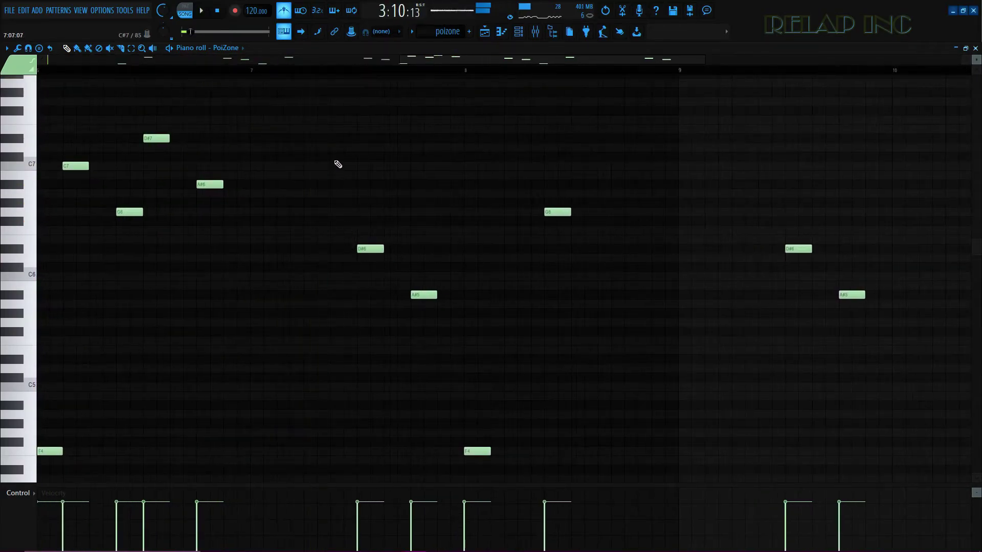
{"action": "scroll", "coordinate": [287, 116], "scroll_direction": "up", "scroll_amount": 3}
{"action": "left_click", "coordinate": [283, 111]}
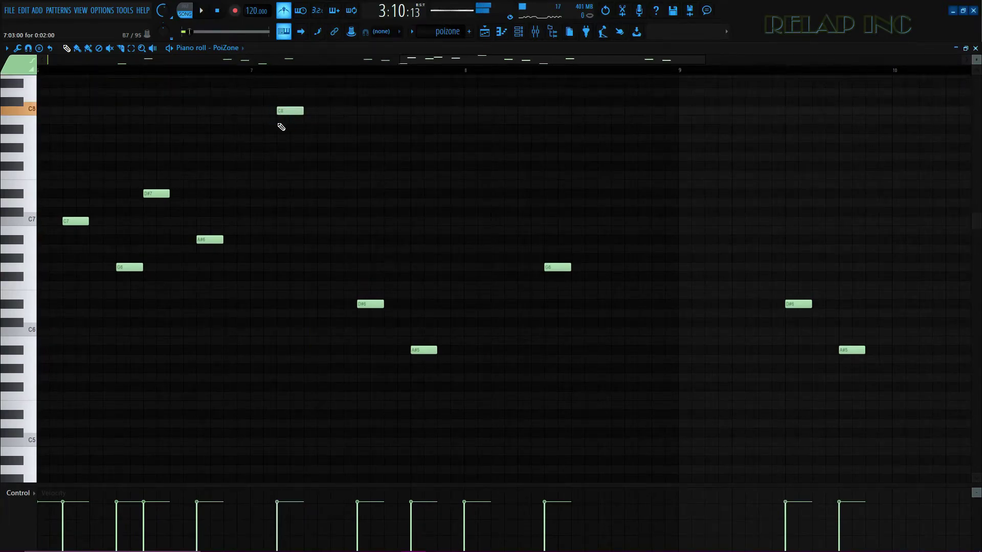
{"action": "left_click", "coordinate": [269, 129]}
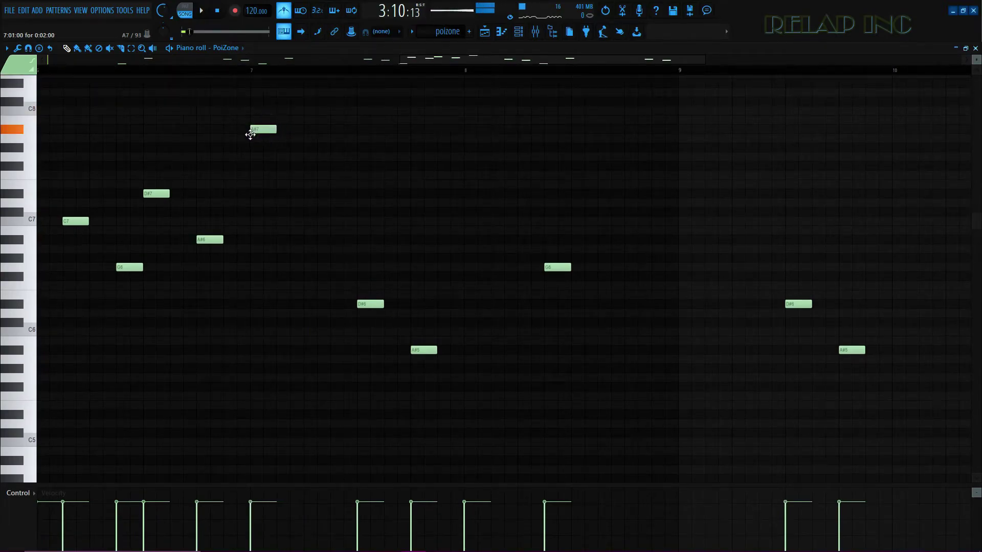
Step: Play the melody from bar 5 onward and review how the high A#7 note leads into the rest of bar 7
{"action": "scroll", "coordinate": [307, 146], "scroll_direction": "down", "scroll_amount": 2}
{"action": "scroll", "coordinate": [322, 184], "scroll_direction": "down", "scroll_amount": 3}
{"action": "scroll", "coordinate": [573, 245], "scroll_direction": "up", "scroll_amount": 3}
{"action": "scroll", "coordinate": [552, 248], "scroll_direction": "up", "scroll_amount": 3}
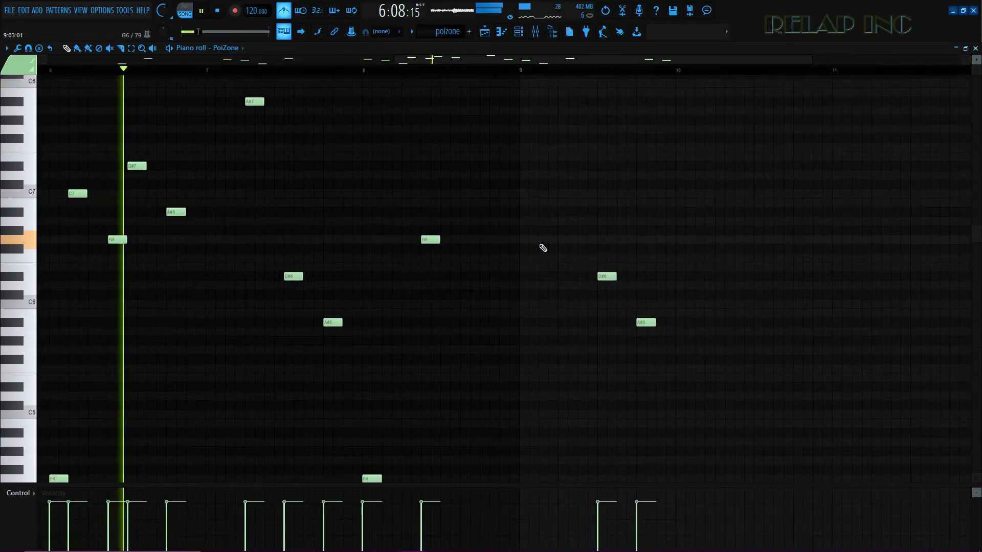
{"action": "scroll", "coordinate": [337, 214], "scroll_direction": "up", "scroll_amount": 1}
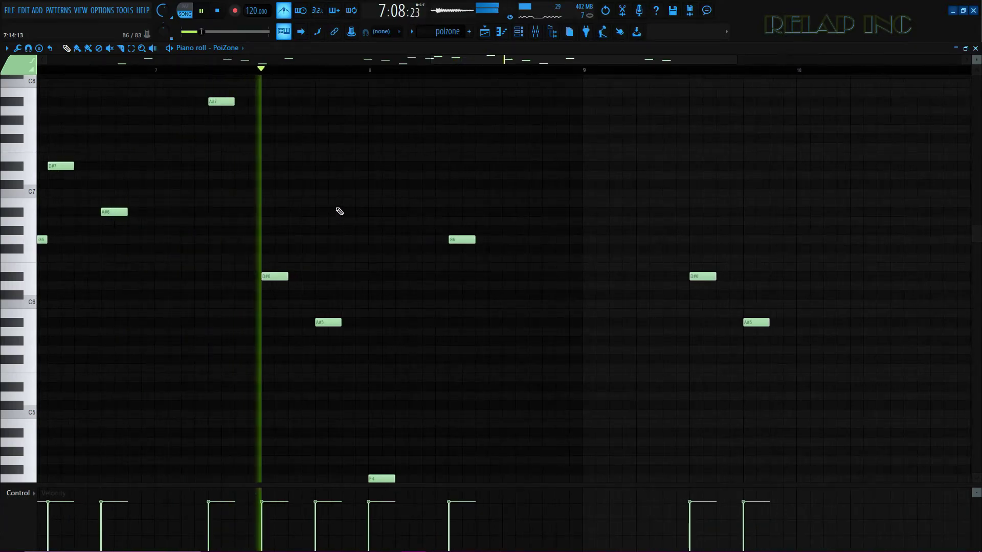
{"action": "scroll", "coordinate": [382, 212], "scroll_direction": "down", "scroll_amount": 3}
{"action": "scroll", "coordinate": [488, 217], "scroll_direction": "up", "scroll_amount": 1}
{"action": "key", "text": "space"}
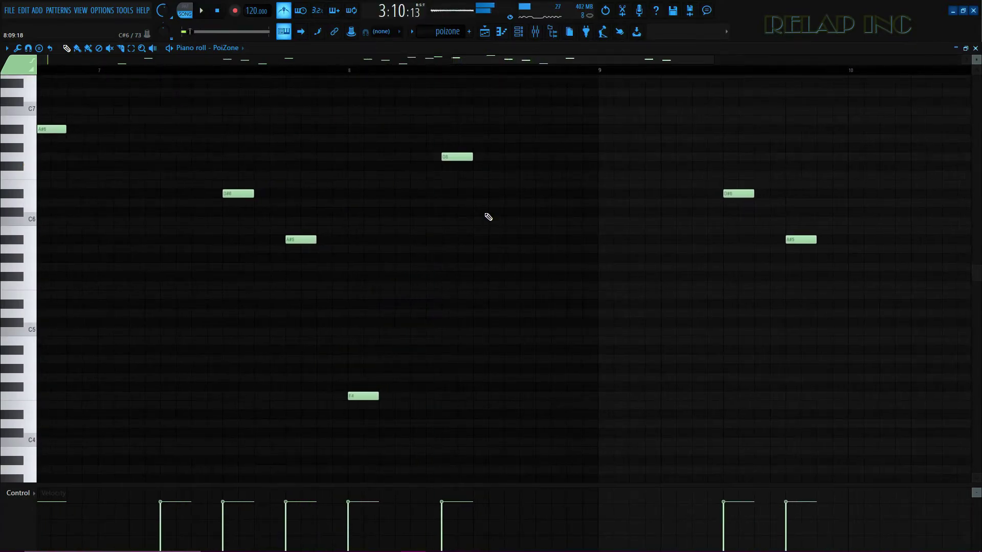
{"action": "scroll", "coordinate": [487, 217], "scroll_direction": "up", "scroll_amount": 3}
{"action": "scroll", "coordinate": [531, 211], "scroll_direction": "down", "scroll_amount": 2}
{"action": "key", "text": "space"}
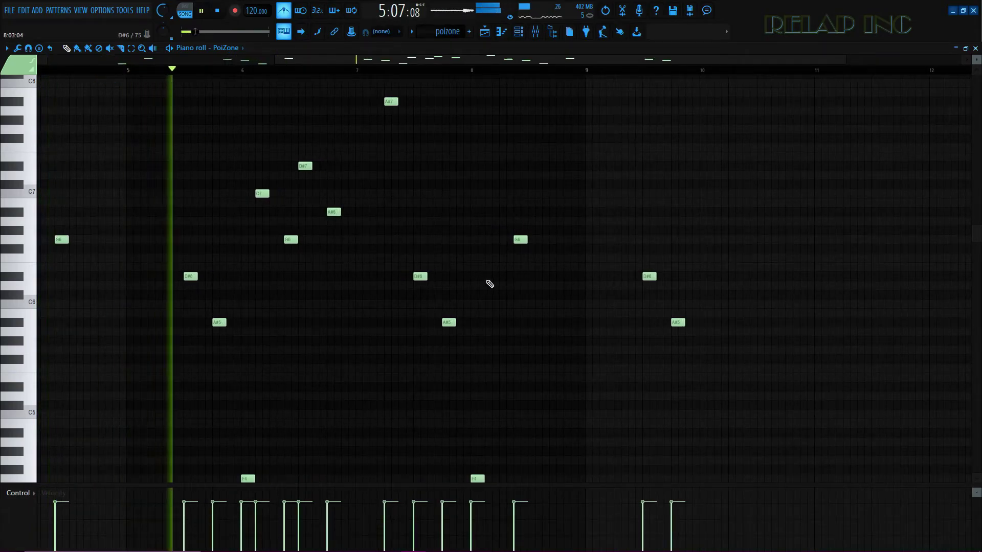
{"action": "scroll", "coordinate": [496, 273], "scroll_direction": "up", "scroll_amount": 2}
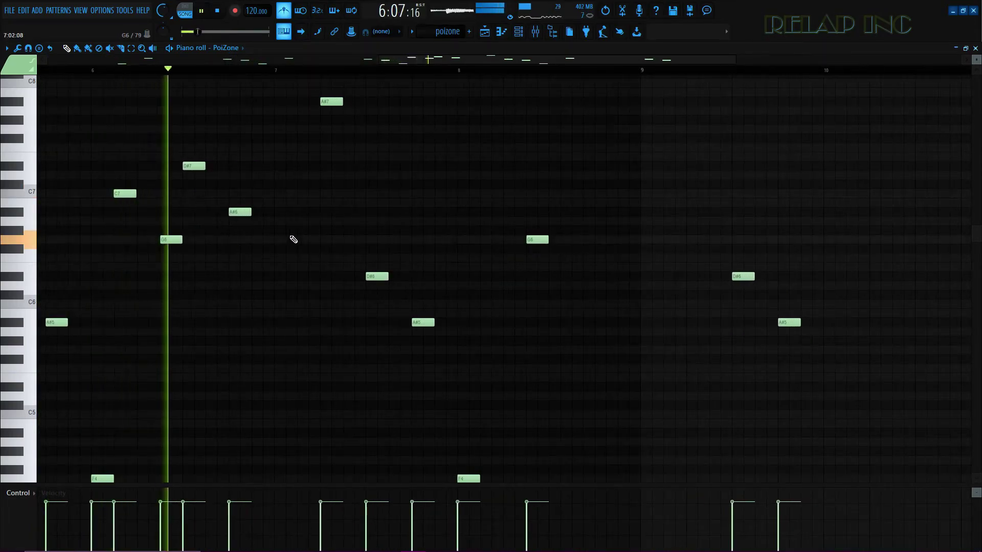
{"action": "scroll", "coordinate": [288, 220], "scroll_direction": "up", "scroll_amount": 1}
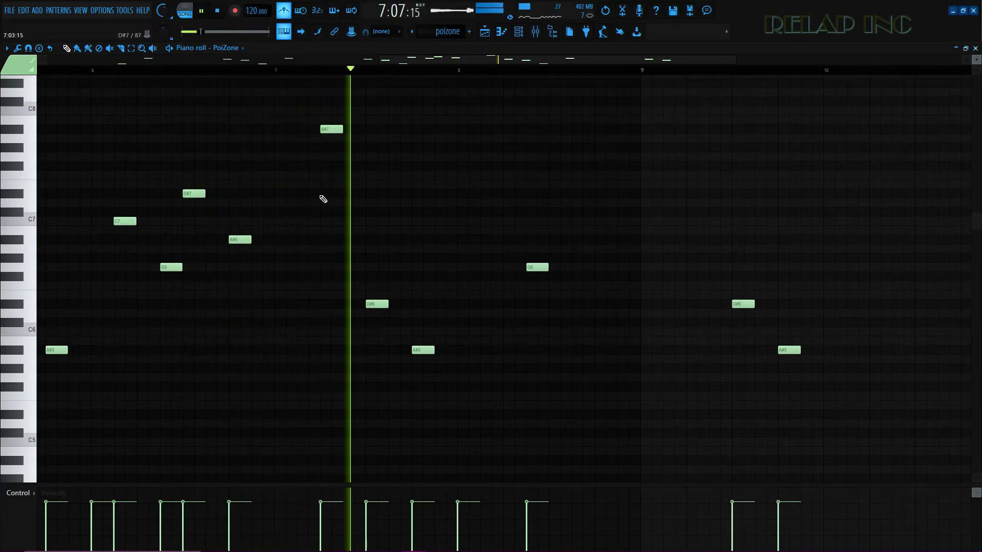
{"action": "scroll", "coordinate": [480, 317], "scroll_direction": "down", "scroll_amount": 2}
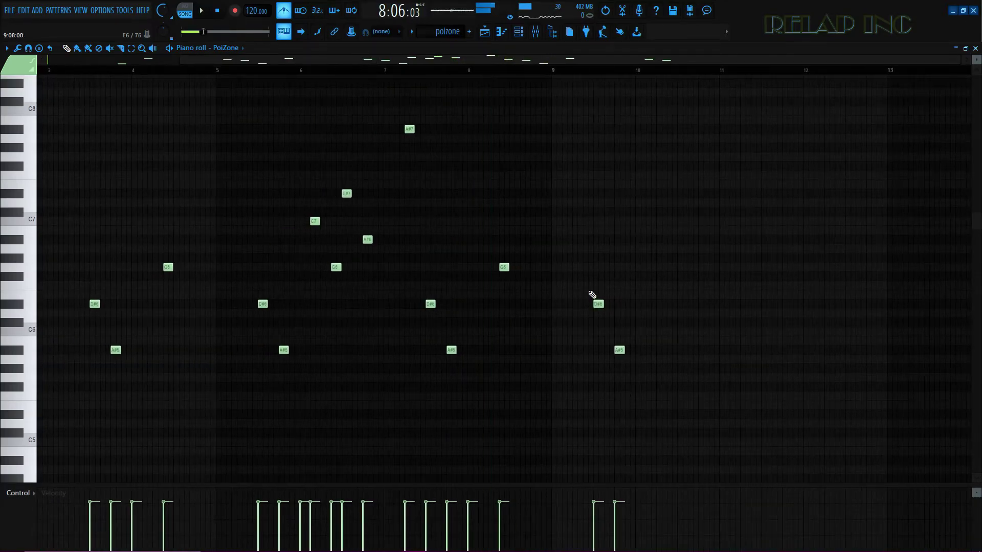
Step: Play bars 6 and 7 again and add a G#5 note at 7:05, before the D#6 note
{"action": "scroll", "coordinate": [548, 256], "scroll_direction": "up", "scroll_amount": 2}
{"action": "scroll", "coordinate": [721, 318], "scroll_direction": "down", "scroll_amount": 2}
{"action": "scroll", "coordinate": [730, 311], "scroll_direction": "up", "scroll_amount": 1}
{"action": "scroll", "coordinate": [690, 310], "scroll_direction": "up", "scroll_amount": 1}
{"action": "scroll", "coordinate": [307, 245], "scroll_direction": "down", "scroll_amount": 1}
{"action": "scroll", "coordinate": [153, 214], "scroll_direction": "up", "scroll_amount": 2}
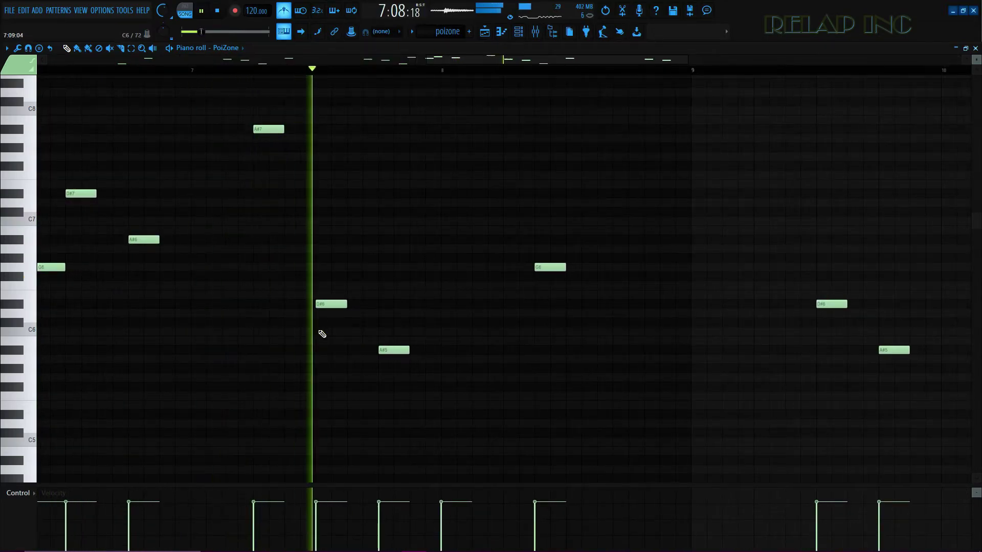
{"action": "scroll", "coordinate": [292, 394], "scroll_direction": "down", "scroll_amount": 3}
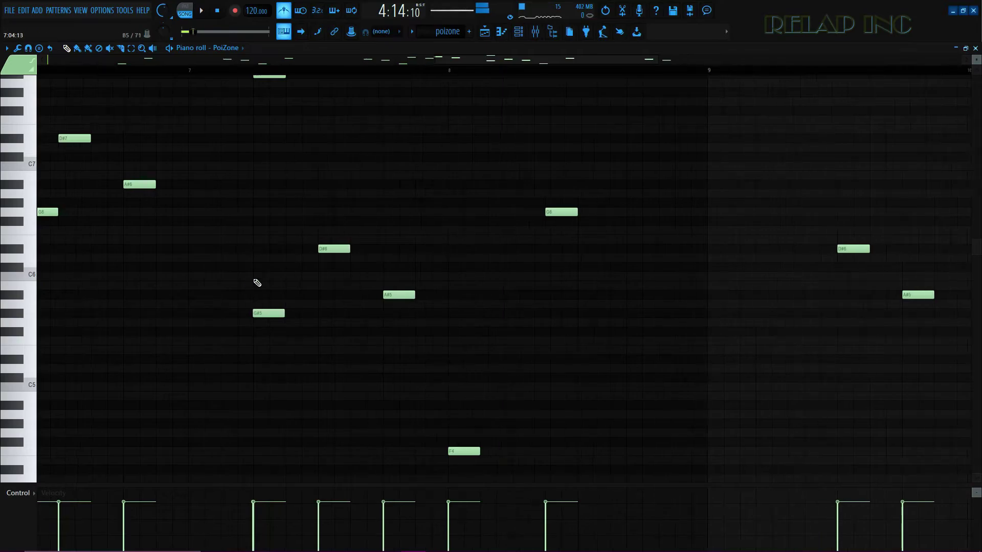
Step: Move the A#7 note to 7:01 at the start of bar 7 and play the result
{"action": "scroll", "coordinate": [257, 283], "scroll_direction": "up", "scroll_amount": 1}
{"action": "scroll", "coordinate": [342, 249], "scroll_direction": "up", "scroll_amount": 1}
{"action": "scroll", "coordinate": [241, 182], "scroll_direction": "up", "scroll_amount": 4}
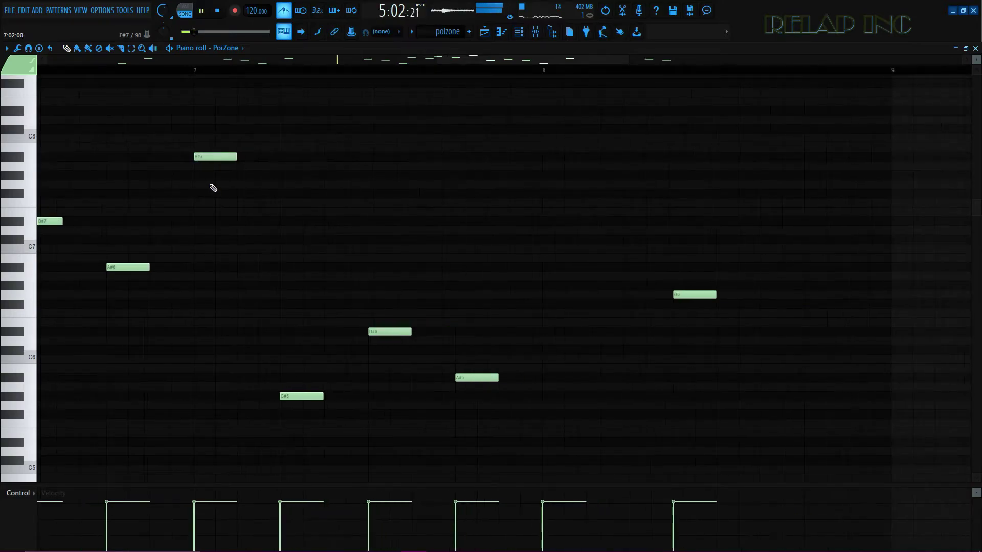
{"action": "scroll", "coordinate": [208, 168], "scroll_direction": "up", "scroll_amount": 1}
{"action": "scroll", "coordinate": [250, 280], "scroll_direction": "down", "scroll_amount": 1}
{"action": "scroll", "coordinate": [237, 385], "scroll_direction": "down", "scroll_amount": 1}
{"action": "scroll", "coordinate": [493, 381], "scroll_direction": "down", "scroll_amount": 1}
{"action": "scroll", "coordinate": [687, 366], "scroll_direction": "up", "scroll_amount": 1}
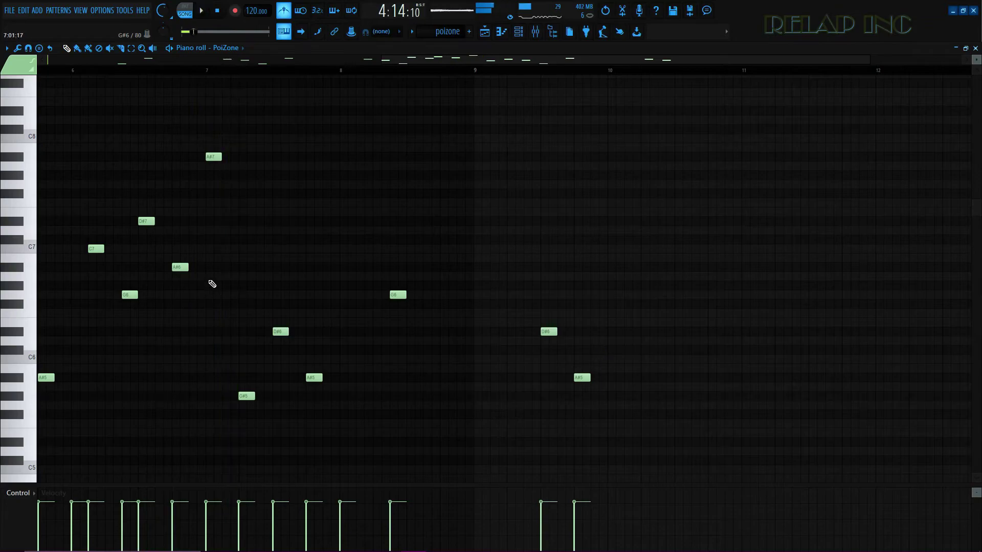
Step: Move the A#7 note earlier to 6:15, right behind the A#6 note, and play the result
{"action": "scroll", "coordinate": [228, 193], "scroll_direction": "up", "scroll_amount": 3}
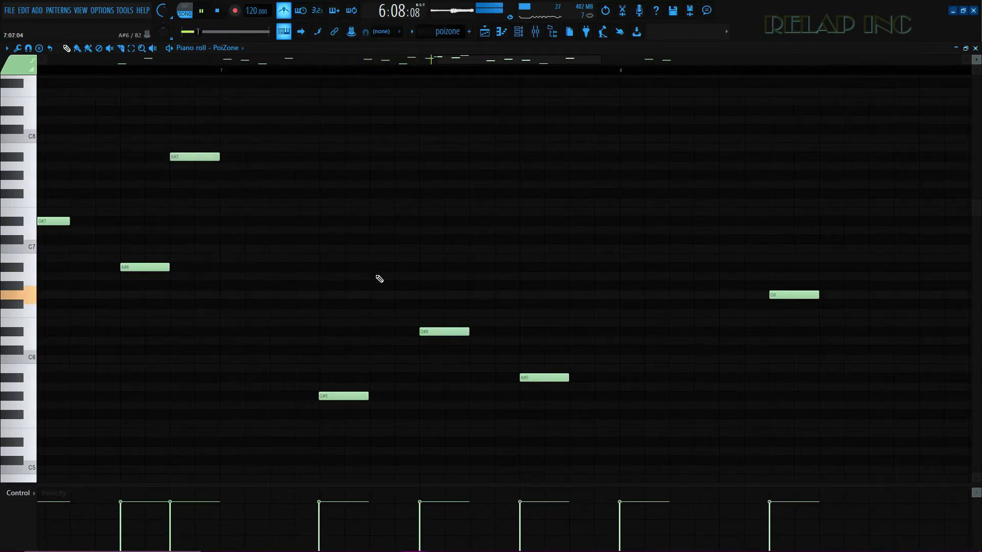
{"action": "scroll", "coordinate": [379, 278], "scroll_direction": "down", "scroll_amount": 2}
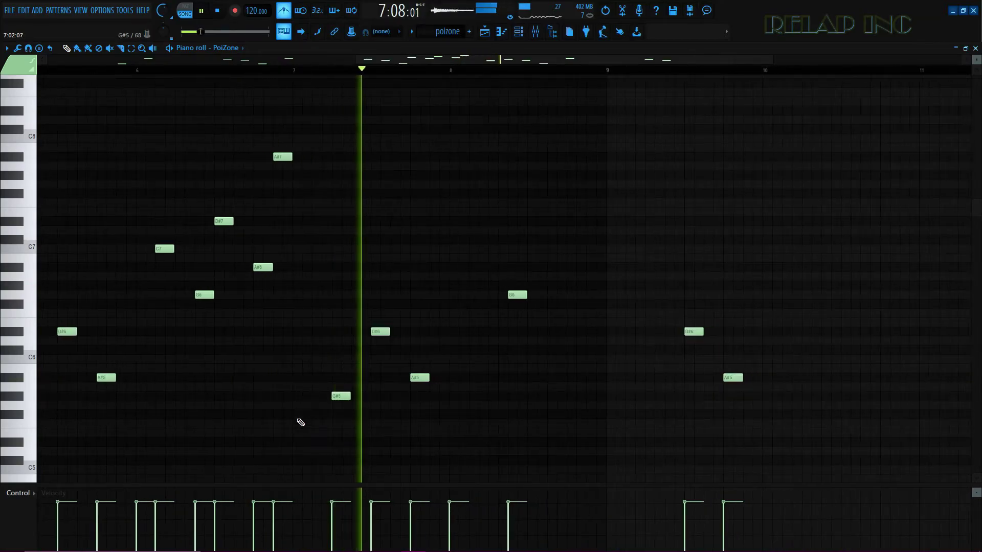
{"action": "scroll", "coordinate": [593, 417], "scroll_direction": "down", "scroll_amount": 1}
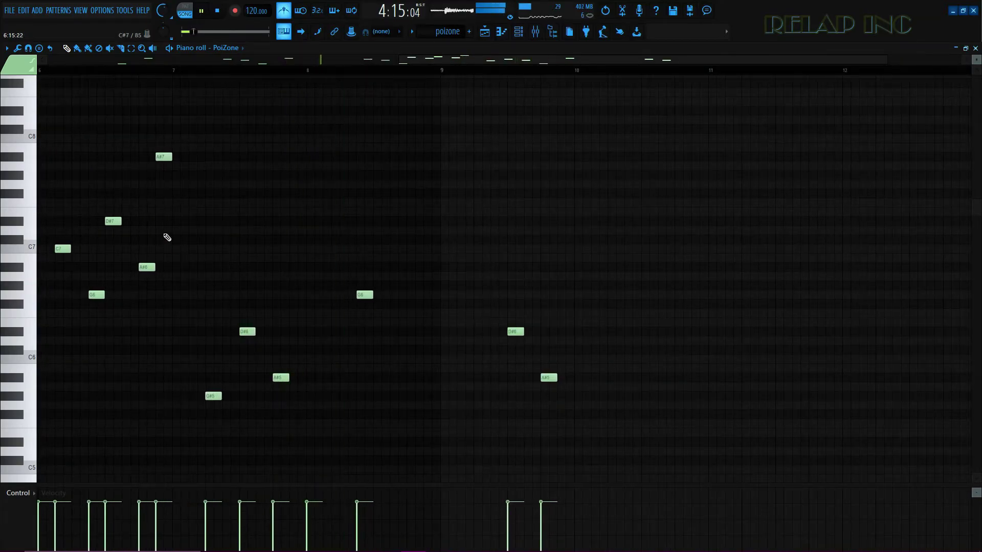
Step: Return the A#7 note from the end of bar 6 to 7:01 and play the result
{"action": "scroll", "coordinate": [168, 237], "scroll_direction": "up", "scroll_amount": 4}
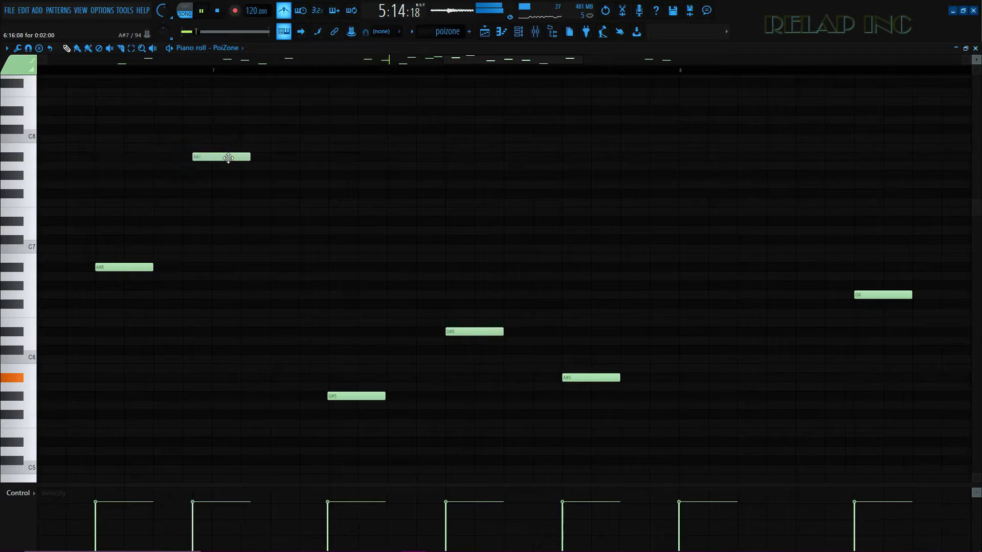
{"action": "scroll", "coordinate": [247, 206], "scroll_direction": "down", "scroll_amount": 2}
{"action": "scroll", "coordinate": [235, 164], "scroll_direction": "up", "scroll_amount": 1}
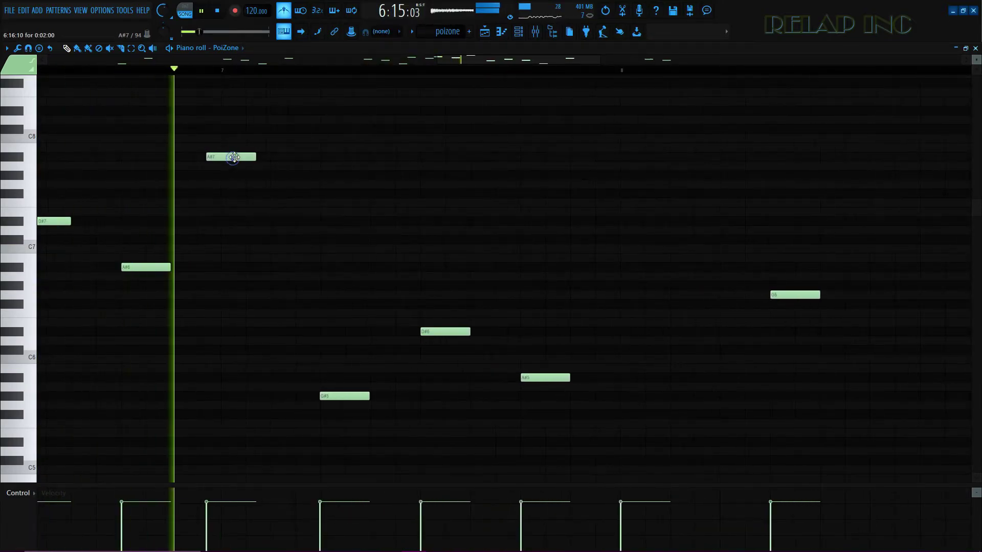
{"action": "key", "text": "space"}
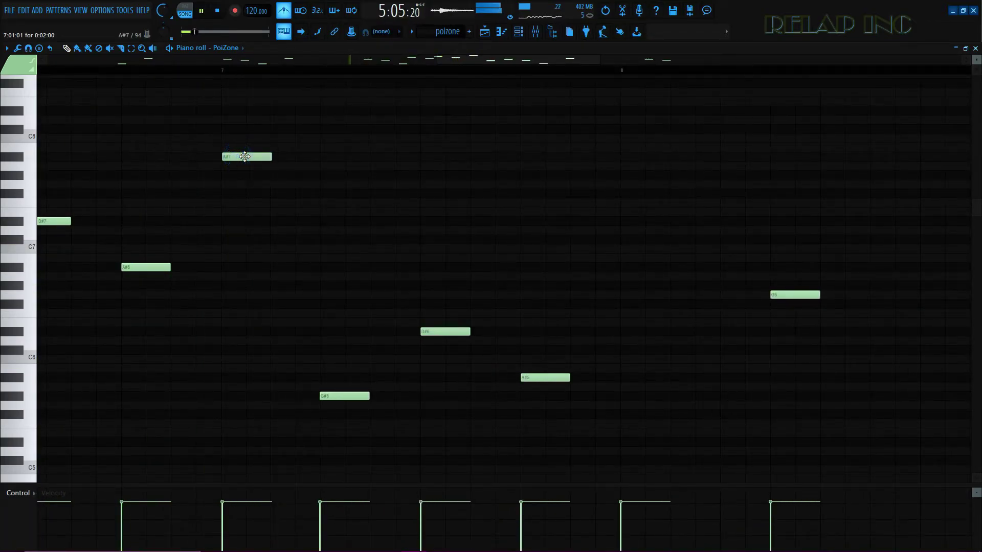
{"action": "scroll", "coordinate": [244, 156], "scroll_direction": "down", "scroll_amount": 2}
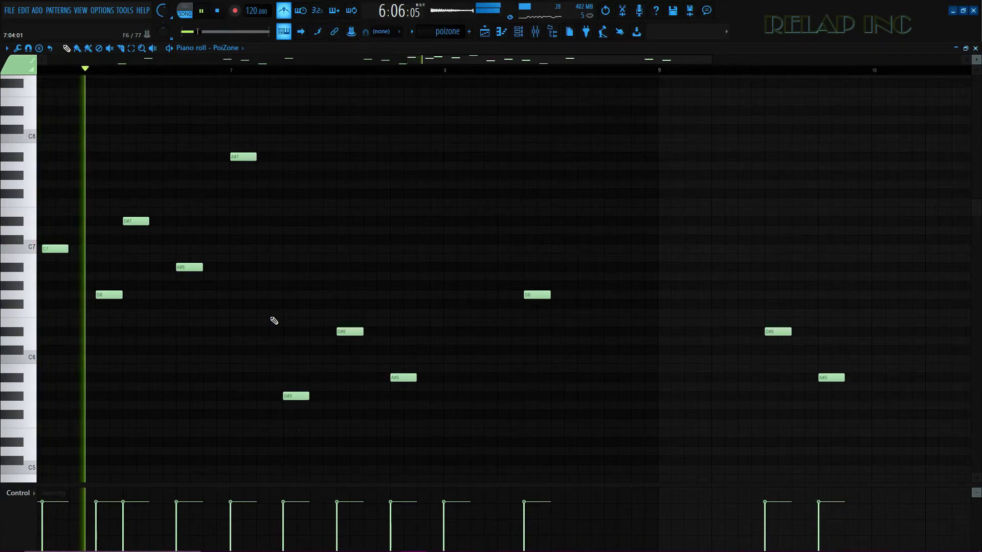
Step: Move the A#6 note to 6:11 and the A#7 note to 6:13, and play the result
{"action": "key", "text": "space"}
{"action": "key", "text": "space"}
{"action": "scroll", "coordinate": [199, 292], "scroll_direction": "up", "scroll_amount": 3}
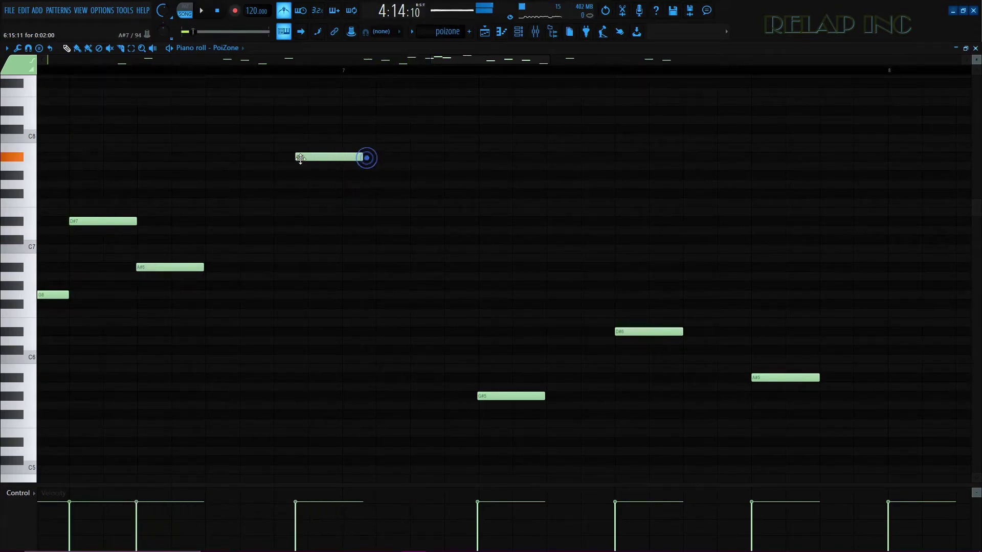
{"action": "scroll", "coordinate": [265, 310], "scroll_direction": "down", "scroll_amount": 3}
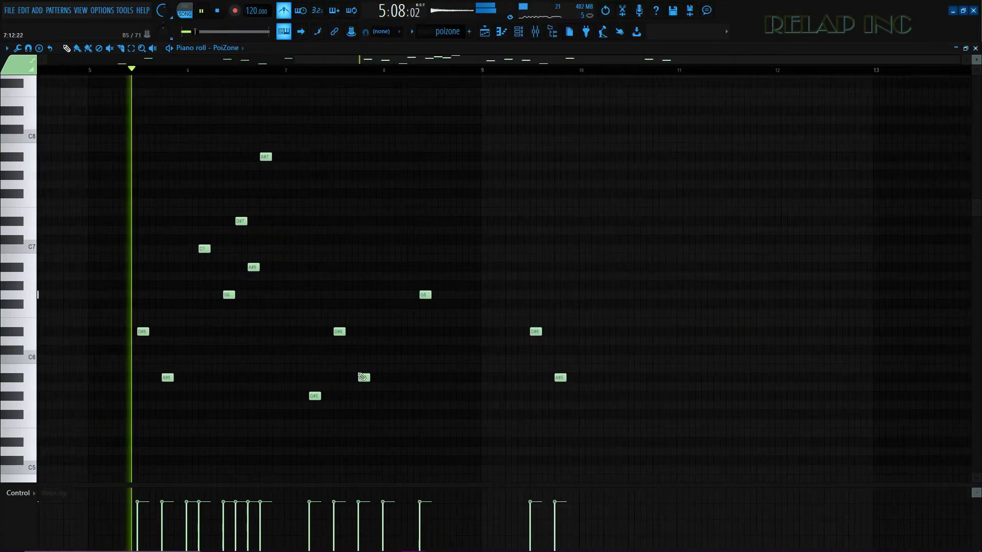
{"action": "scroll", "coordinate": [630, 367], "scroll_direction": "down", "scroll_amount": 1}
{"action": "scroll", "coordinate": [519, 361], "scroll_direction": "up", "scroll_amount": 4}
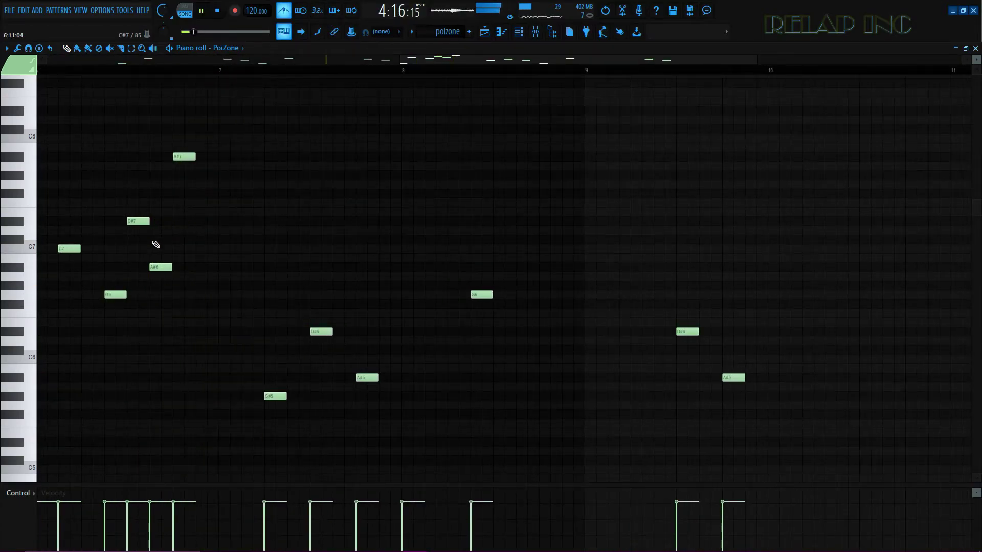
Step: Move the A#6 note back to 6:13 so it sounds together with the A#7 note, and play the result
{"action": "scroll", "coordinate": [156, 245], "scroll_direction": "up", "scroll_amount": 3}
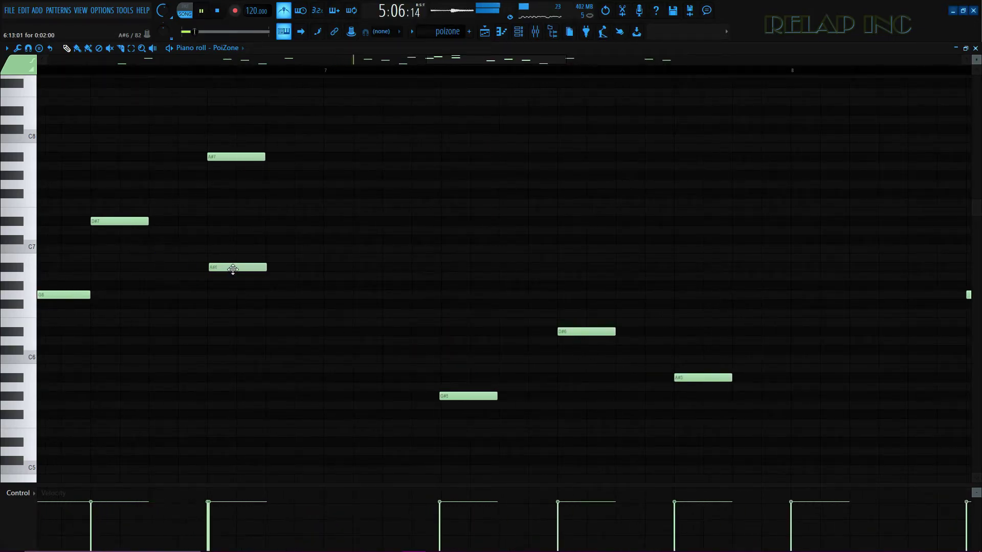
{"action": "scroll", "coordinate": [244, 307], "scroll_direction": "down", "scroll_amount": 2}
{"action": "scroll", "coordinate": [259, 198], "scroll_direction": "up", "scroll_amount": 1}
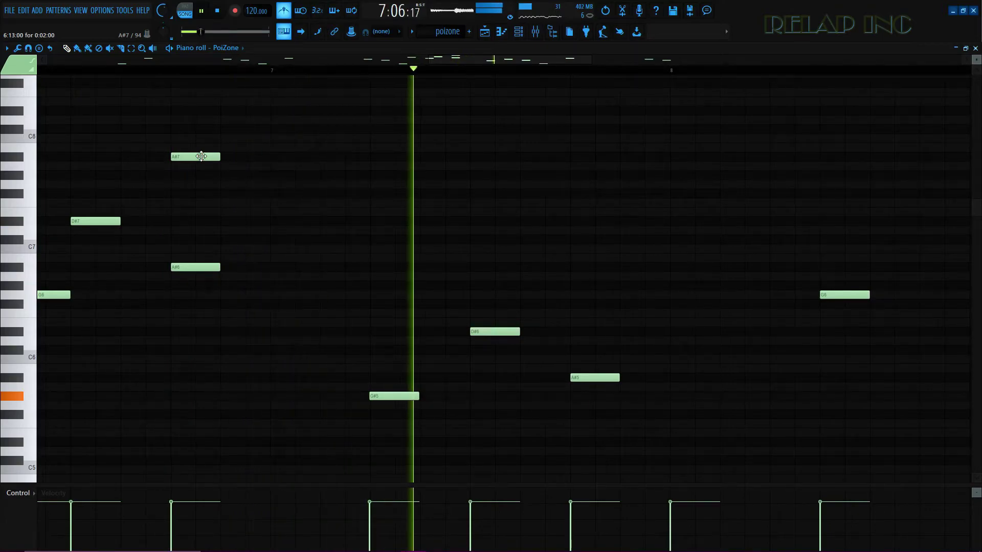
Step: Separate the stacked notes by moving A#7 to 7:01, and play the transition into bar 7
{"action": "scroll", "coordinate": [306, 263], "scroll_direction": "down", "scroll_amount": 1}
{"action": "scroll", "coordinate": [306, 262], "scroll_direction": "up", "scroll_amount": 1}
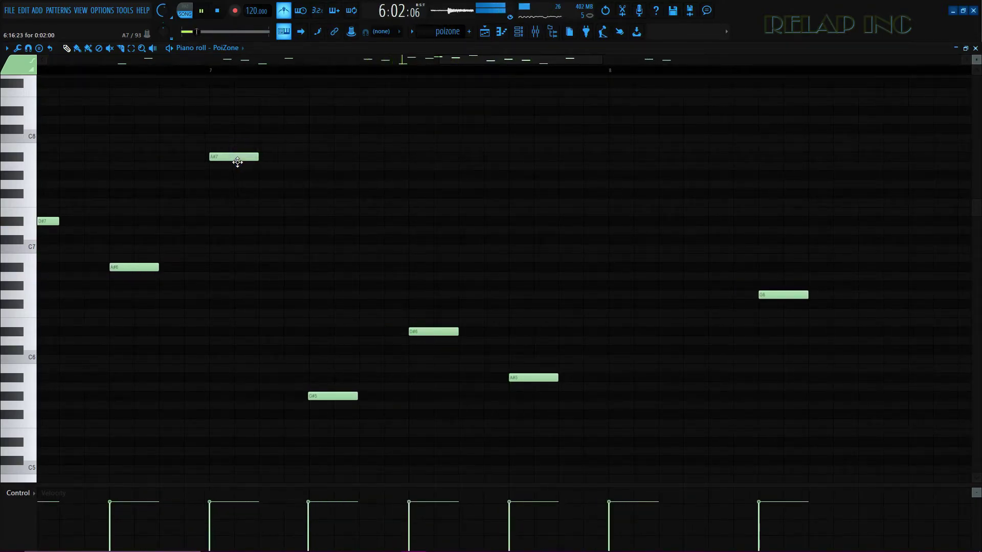
{"action": "scroll", "coordinate": [332, 341], "scroll_direction": "down", "scroll_amount": 2}
{"action": "scroll", "coordinate": [151, 292], "scroll_direction": "up", "scroll_amount": 1}
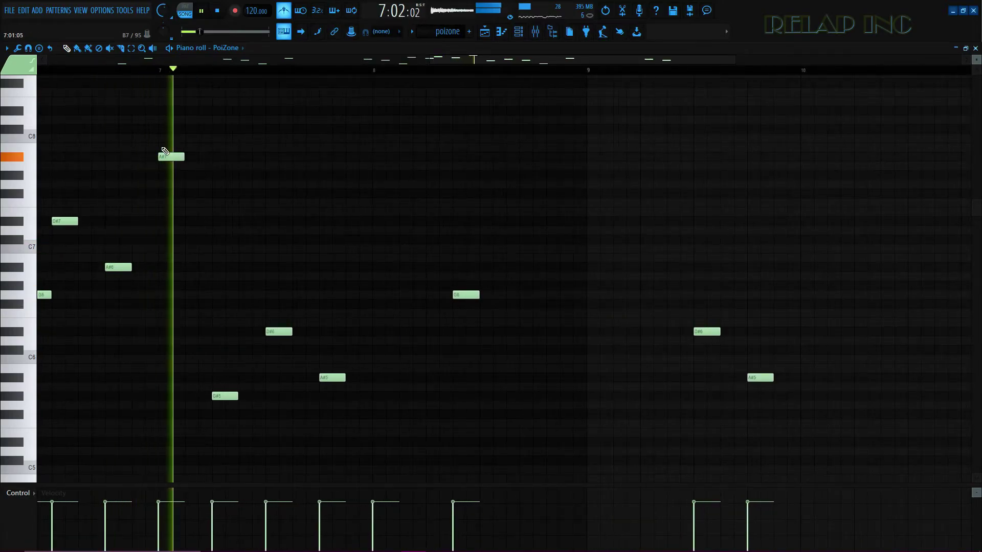
Step: Delete the A#7 note at the start of bar 7 and play the melody without it
{"action": "right_click", "coordinate": [163, 154]}
{"action": "scroll", "coordinate": [279, 285], "scroll_direction": "down", "scroll_amount": 1}
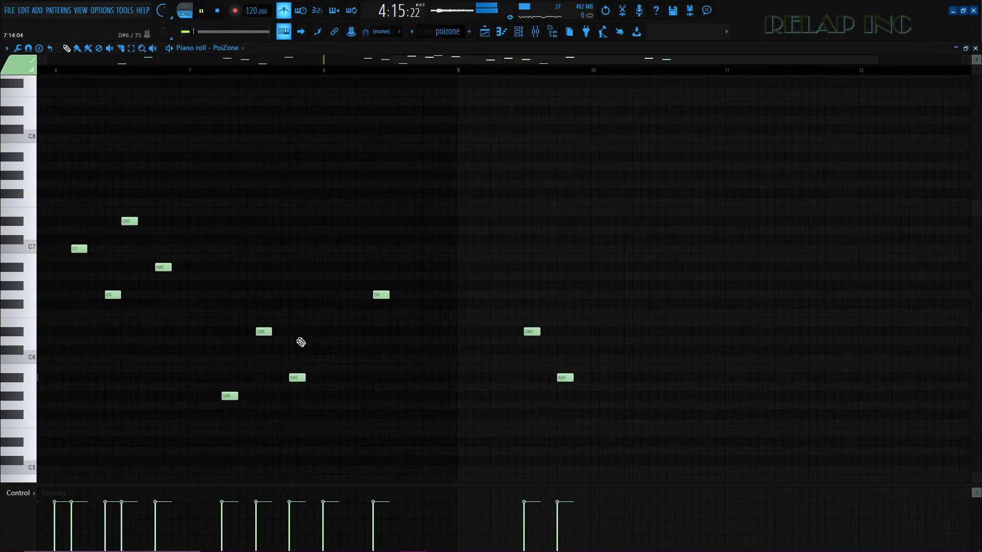
{"action": "scroll", "coordinate": [520, 355], "scroll_direction": "down", "scroll_amount": 1}
{"action": "scroll", "coordinate": [542, 355], "scroll_direction": "up", "scroll_amount": 3}
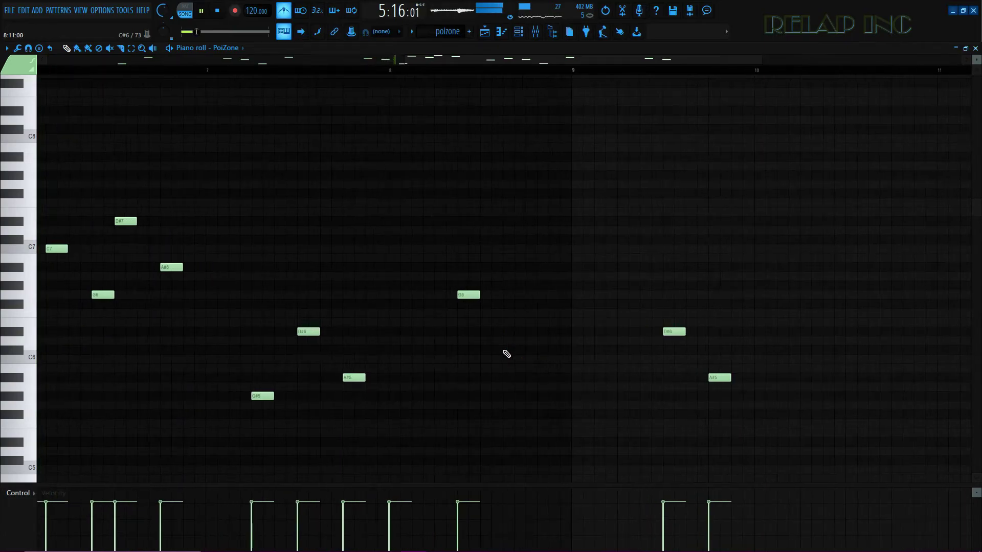
Step: Delete the F4 and G6 notes in bar 8 and the D#6 and A#5 notes in bar 9
{"action": "scroll", "coordinate": [397, 346], "scroll_direction": "up", "scroll_amount": 2}
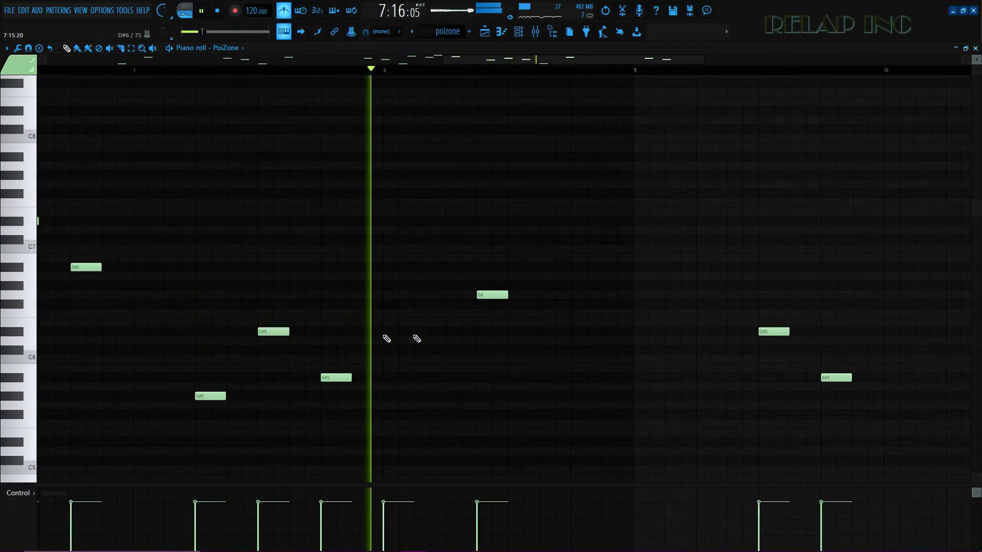
{"action": "scroll", "coordinate": [353, 358], "scroll_direction": "down", "scroll_amount": 1}
{"action": "key", "text": "space"}
{"action": "scroll", "coordinate": [345, 374], "scroll_direction": "down", "scroll_amount": 2}
{"action": "scroll", "coordinate": [473, 313], "scroll_direction": "down", "scroll_amount": 3}
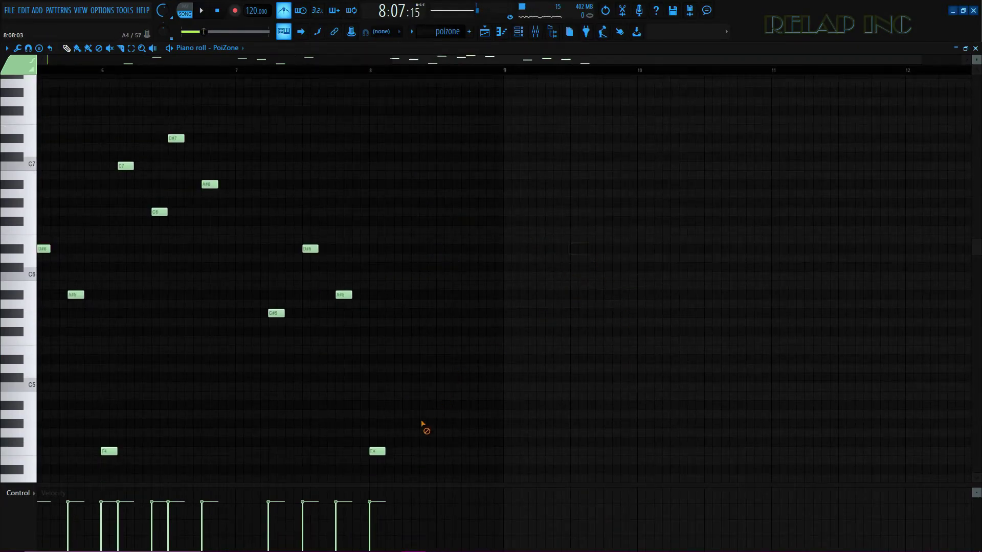
{"action": "scroll", "coordinate": [392, 443], "scroll_direction": "down", "scroll_amount": 3}
{"action": "scroll", "coordinate": [491, 390], "scroll_direction": "down", "scroll_amount": 2}
{"action": "key", "text": "space"}
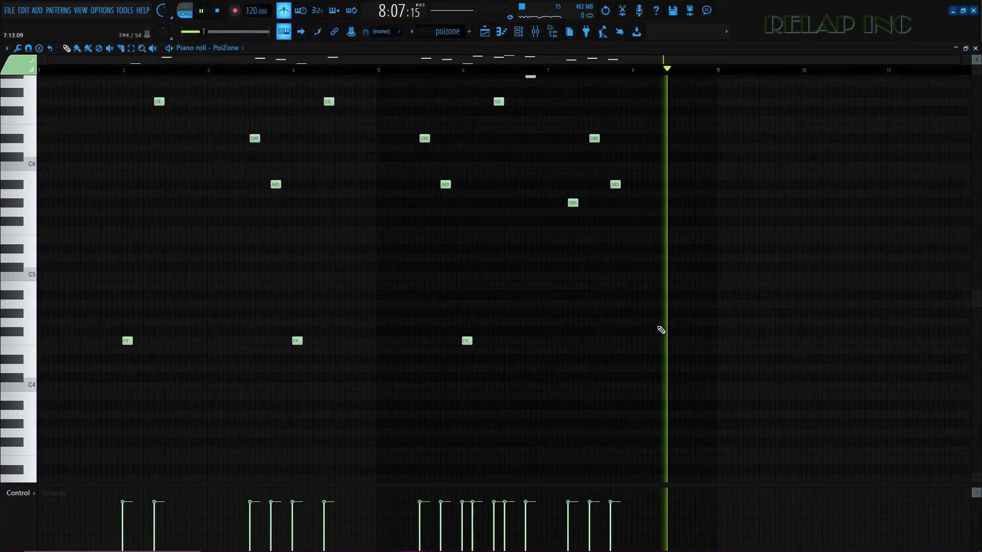
Step: Select the notes from F4 in bar 6 to A#5 in bar 7 and duplicate them directly behind the selection
{"action": "scroll", "coordinate": [759, 319], "scroll_direction": "up", "scroll_amount": 3}
{"action": "left_click_drag", "start_coordinate": [686, 463], "coordinate": [478, 111]}
{"action": "key", "text": "ctrl+b"}
{"action": "scroll", "coordinate": [567, 324], "scroll_direction": "up", "scroll_amount": 4}
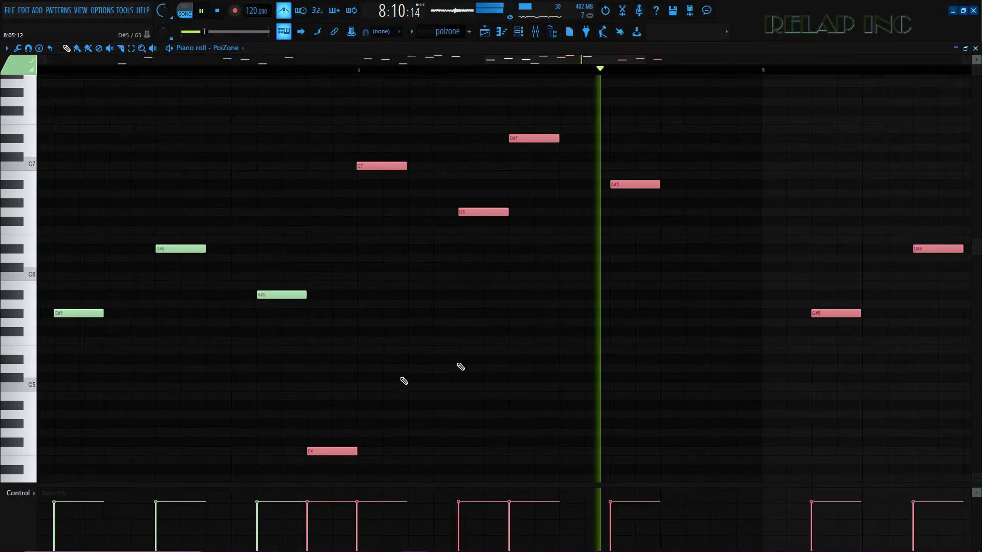
Step: Move the duplicated phrase so that its F4 note starts at bar 8, and play the melody through it
{"action": "left_click_drag", "start_coordinate": [327, 453], "coordinate": [376, 455]}
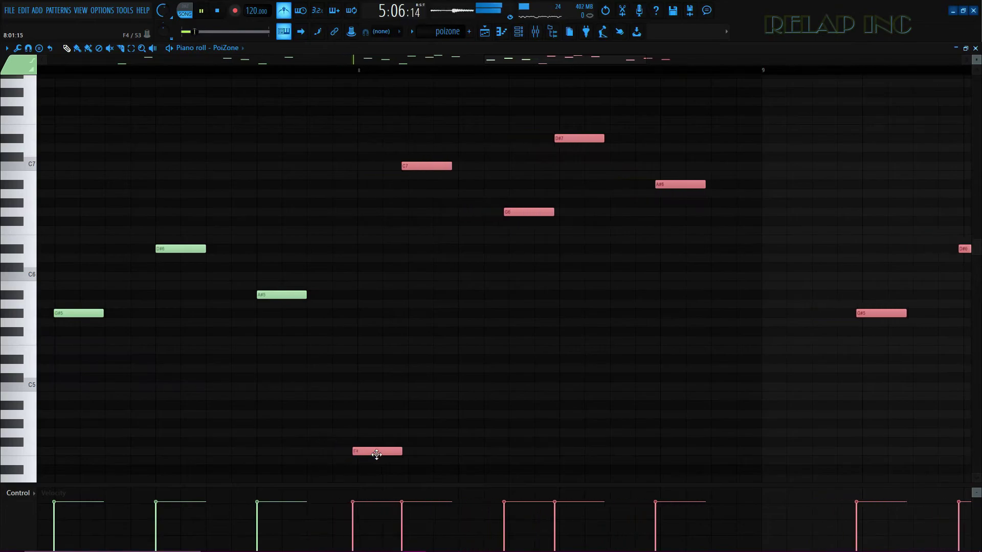
{"action": "scroll", "coordinate": [298, 475], "scroll_direction": "down", "scroll_amount": 4}
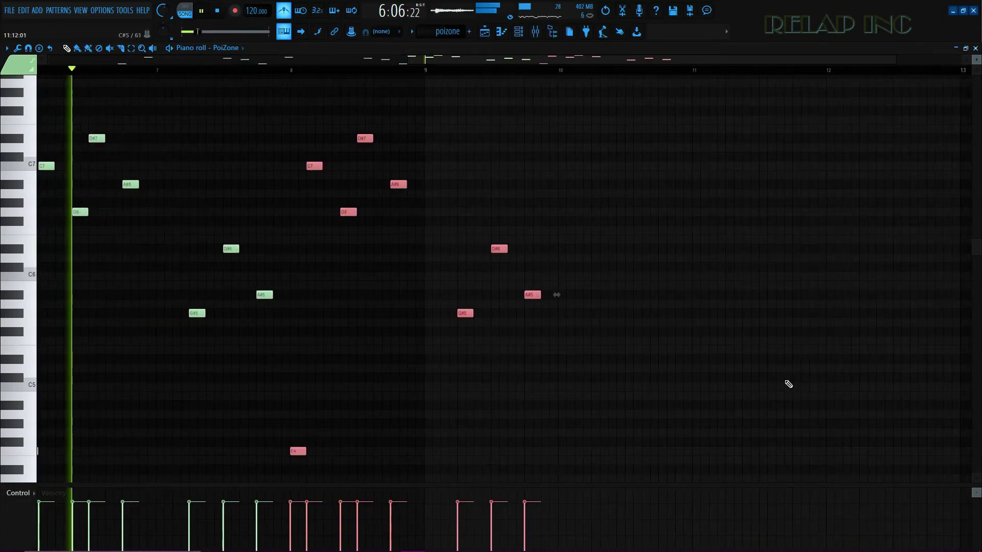
{"action": "scroll", "coordinate": [665, 388], "scroll_direction": "up", "scroll_amount": 2}
{"action": "scroll", "coordinate": [177, 422], "scroll_direction": "up", "scroll_amount": 2}
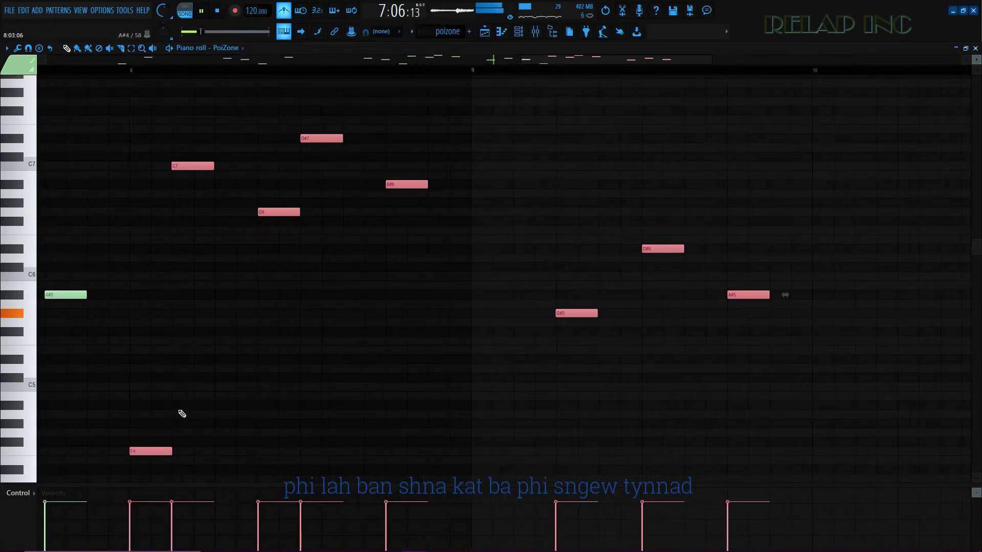
{"action": "scroll", "coordinate": [361, 390], "scroll_direction": "down", "scroll_amount": 4}
{"action": "scroll", "coordinate": [641, 364], "scroll_direction": "up", "scroll_amount": 1}
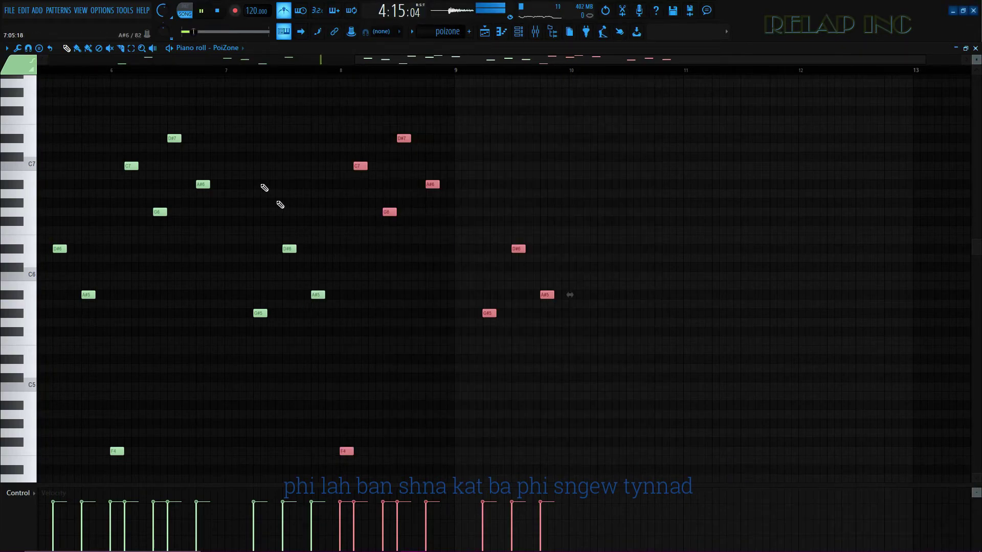
{"action": "scroll", "coordinate": [453, 276], "scroll_direction": "up", "scroll_amount": 1}
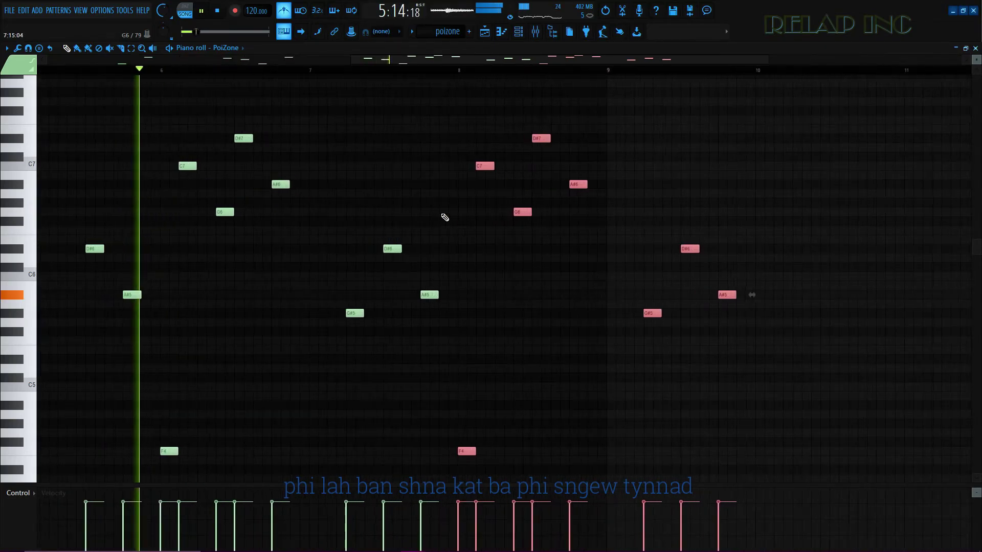
{"action": "scroll", "coordinate": [478, 199], "scroll_direction": "up", "scroll_amount": 2}
{"action": "scroll", "coordinate": [527, 226], "scroll_direction": "up", "scroll_amount": 1}
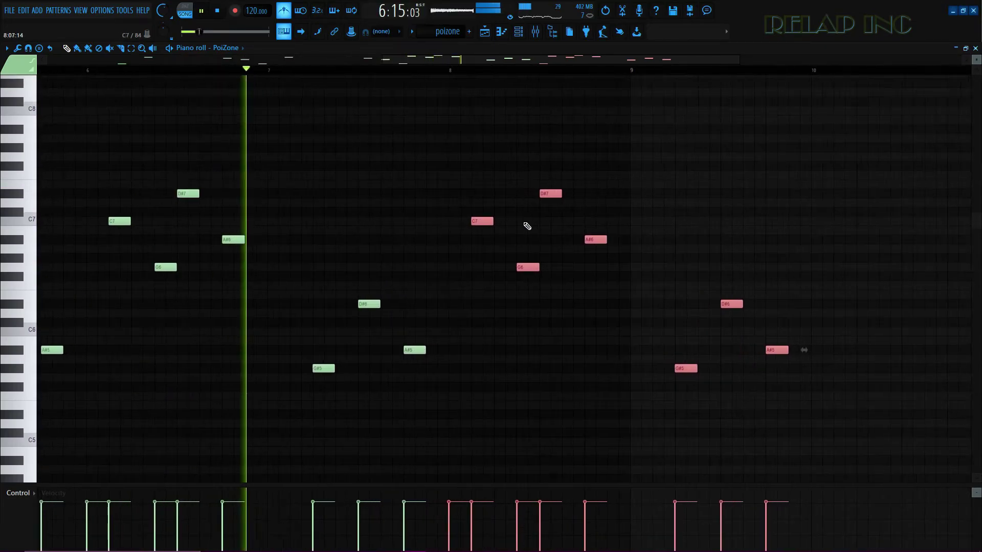
Step: Replace the G#5 note at 7:05 with a G7 note and play the changed phrase
{"action": "scroll", "coordinate": [527, 226], "scroll_direction": "up", "scroll_amount": 1}
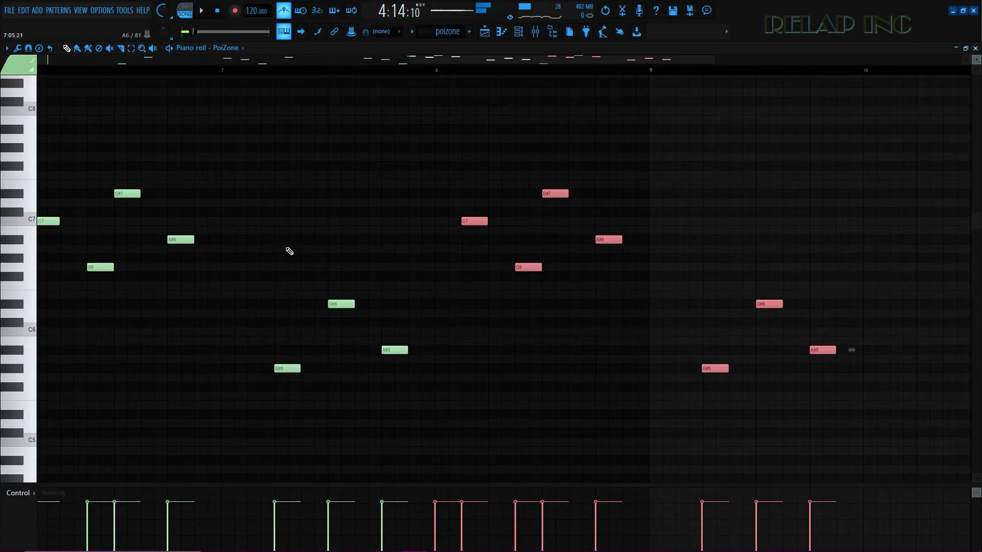
{"action": "scroll", "coordinate": [289, 252], "scroll_direction": "up", "scroll_amount": 2}
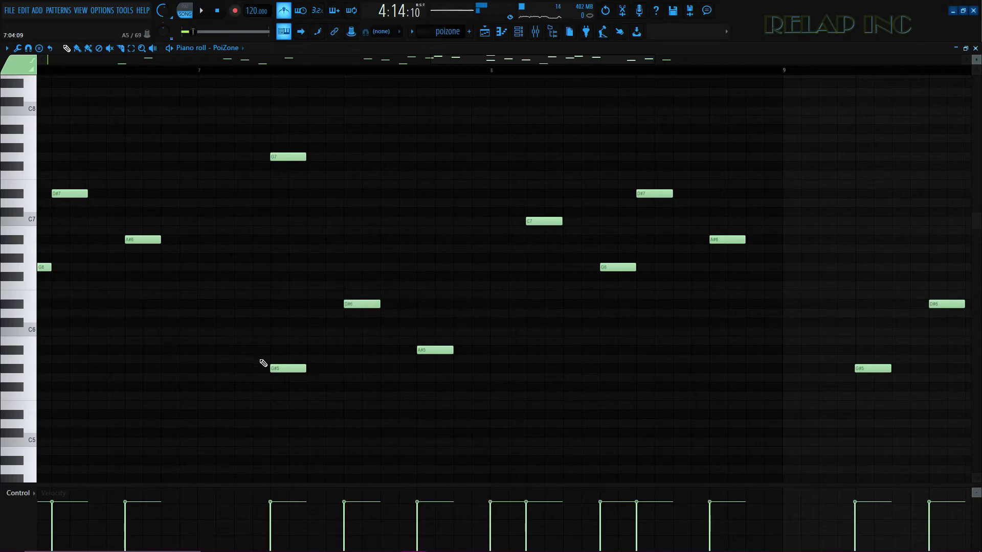
{"action": "scroll", "coordinate": [289, 350], "scroll_direction": "down", "scroll_amount": 4}
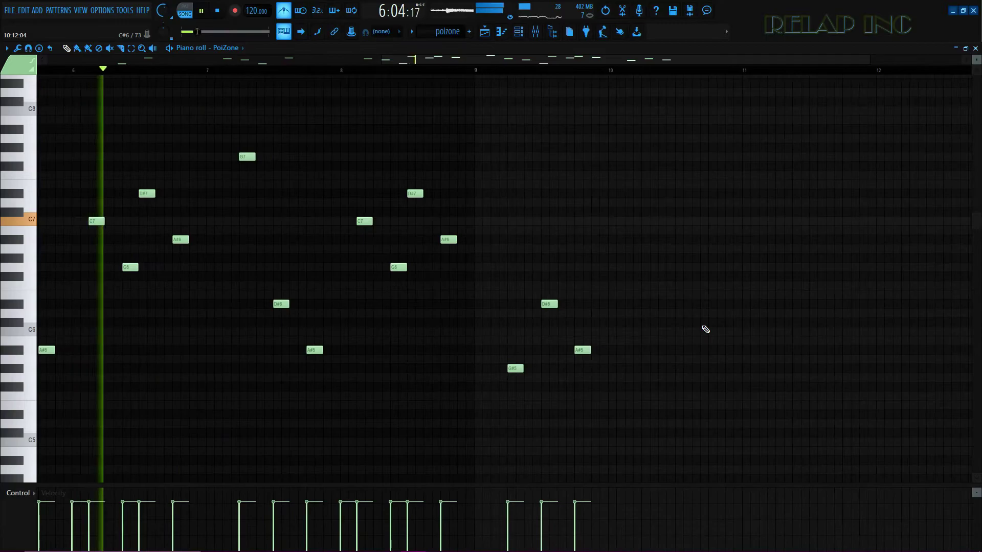
{"action": "scroll", "coordinate": [705, 330], "scroll_direction": "up", "scroll_amount": 1}
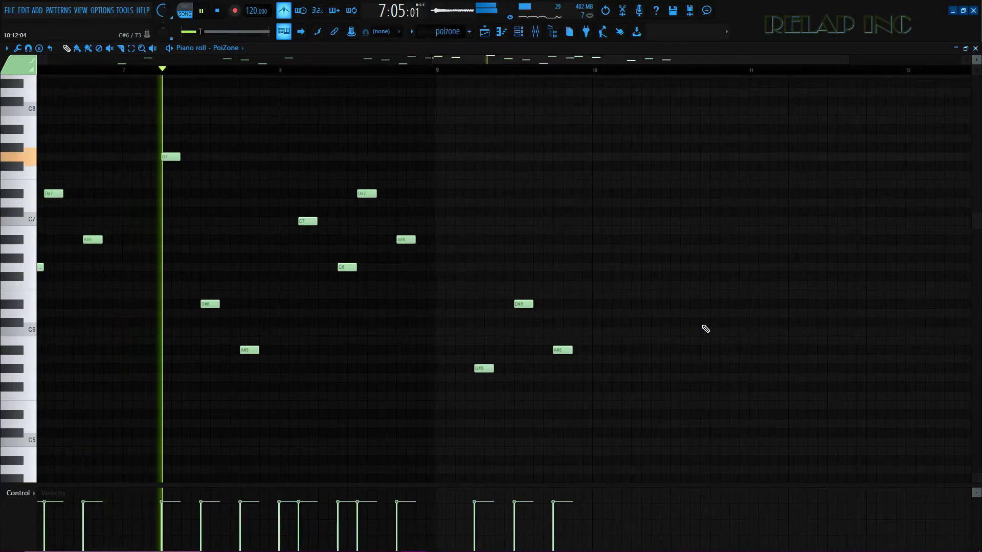
{"action": "scroll", "coordinate": [209, 352], "scroll_direction": "down", "scroll_amount": 3}
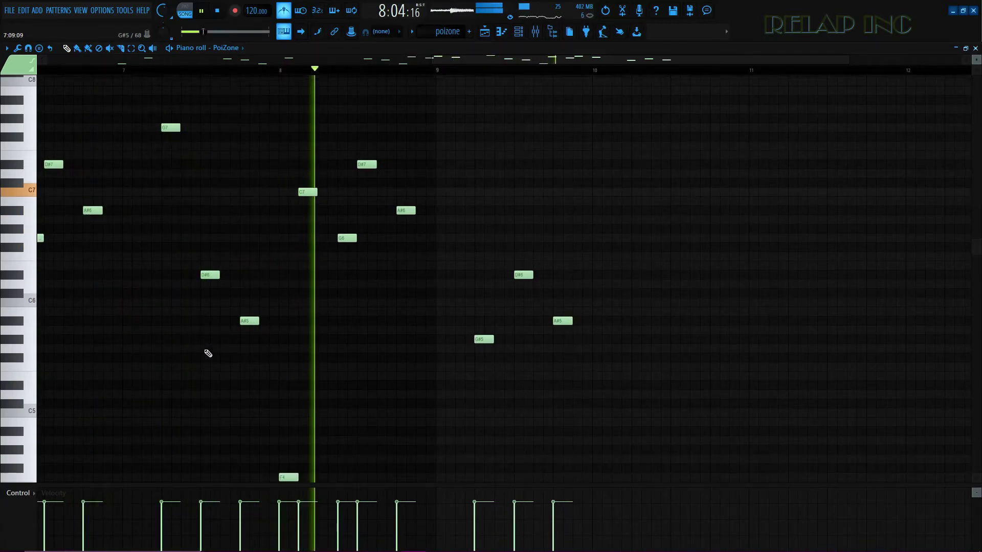
Step: Try an extra C#5 note between D#6 and A#5 in bar 7, remove it, and play the melody
{"action": "key", "text": "space"}
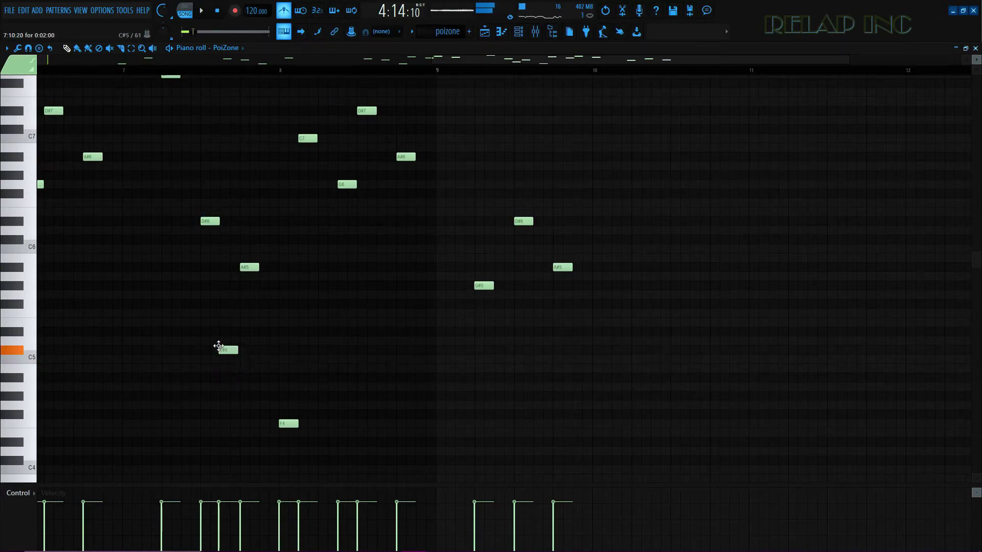
{"action": "scroll", "coordinate": [227, 349], "scroll_direction": "down", "scroll_amount": 2}
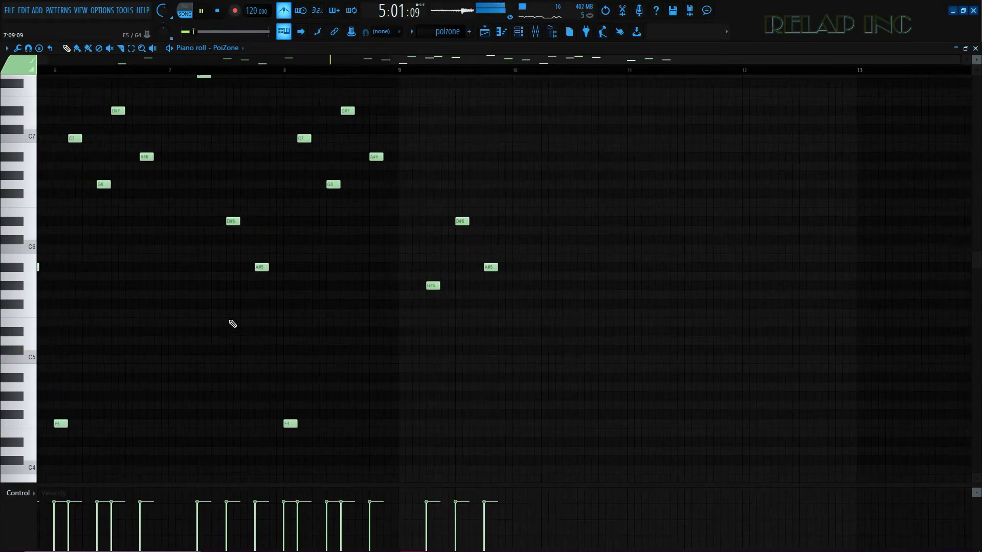
{"action": "scroll", "coordinate": [568, 252], "scroll_direction": "up", "scroll_amount": 2}
{"action": "scroll", "coordinate": [649, 303], "scroll_direction": "up", "scroll_amount": 2}
{"action": "scroll", "coordinate": [631, 361], "scroll_direction": "down", "scroll_amount": 2}
{"action": "scroll", "coordinate": [737, 340], "scroll_direction": "up", "scroll_amount": 1}
{"action": "scroll", "coordinate": [687, 346], "scroll_direction": "up", "scroll_amount": 2}
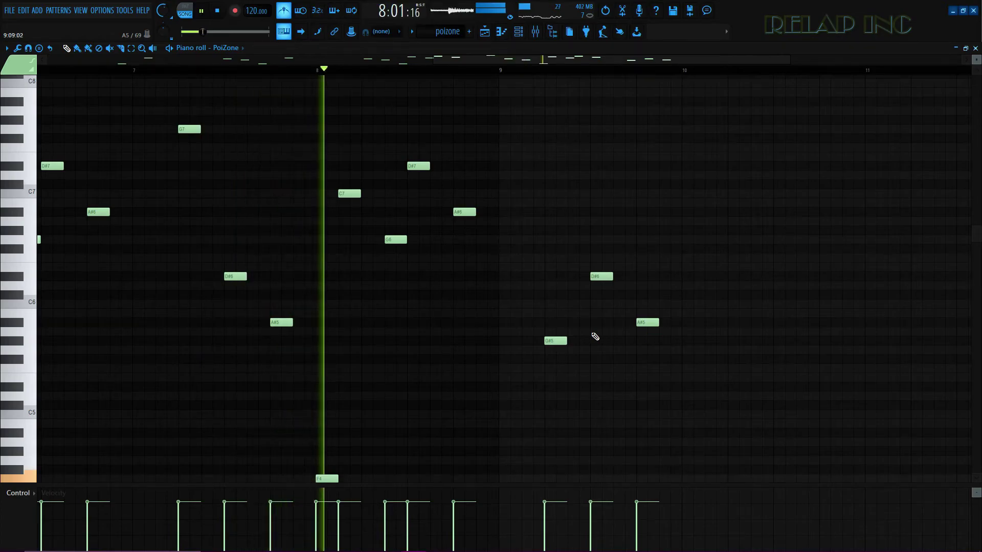
{"action": "key", "text": "space"}
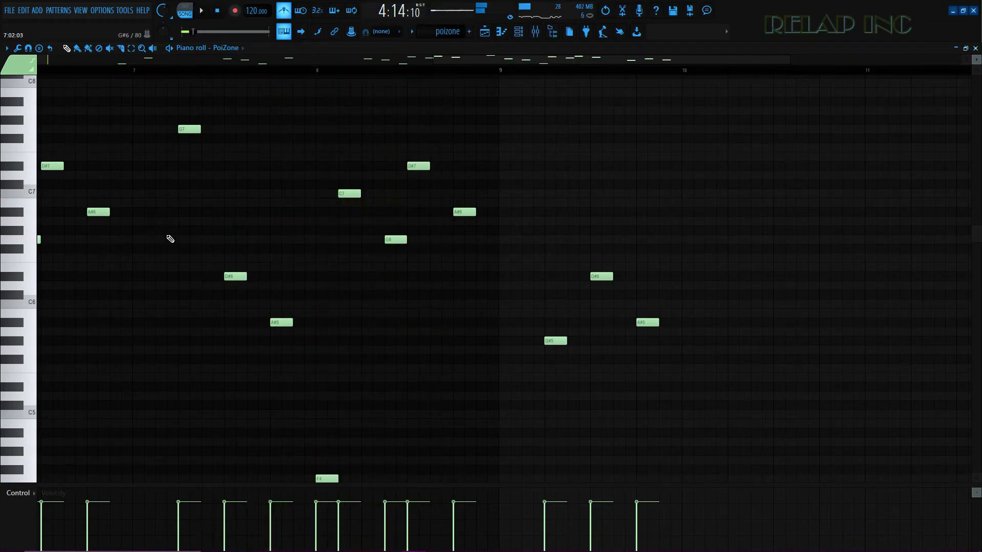
Step: Move the A#5 note in bar 7 to 7:11, add a C6 note at 7:13, and play the result
{"action": "scroll", "coordinate": [206, 224], "scroll_direction": "up", "scroll_amount": 4}
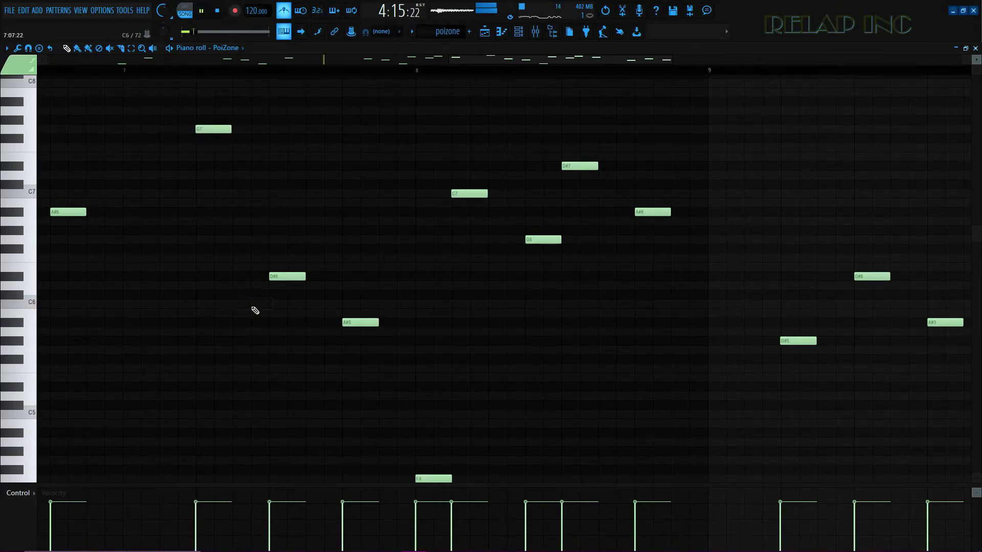
{"action": "scroll", "coordinate": [254, 312], "scroll_direction": "down", "scroll_amount": 3}
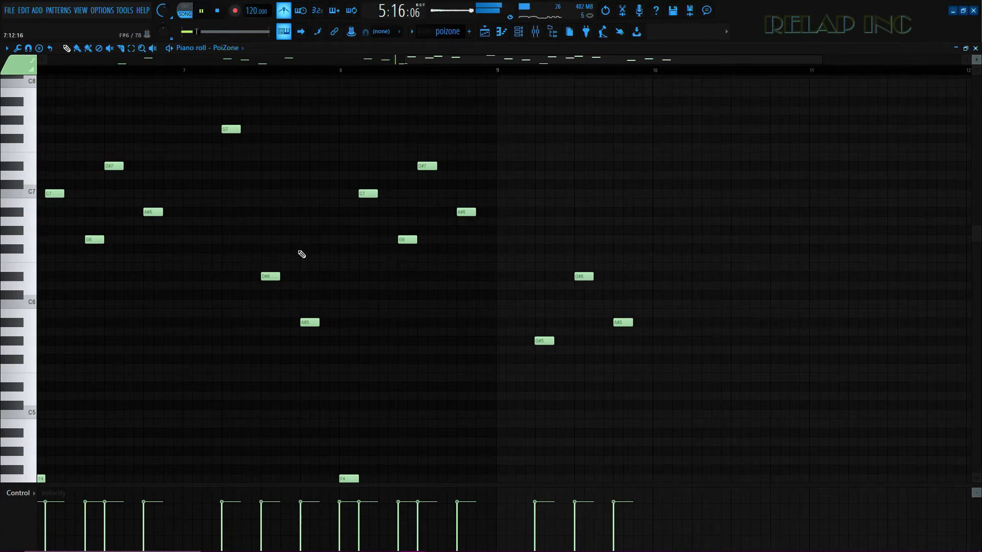
{"action": "scroll", "coordinate": [301, 251], "scroll_direction": "down", "scroll_amount": 2}
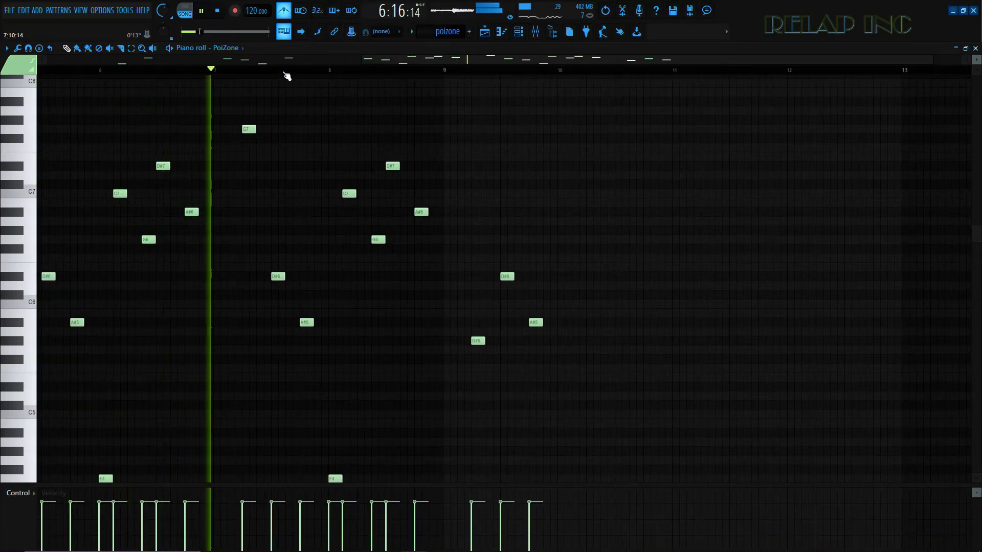
{"action": "key", "text": "space"}
{"action": "scroll", "coordinate": [291, 289], "scroll_direction": "up", "scroll_amount": 2}
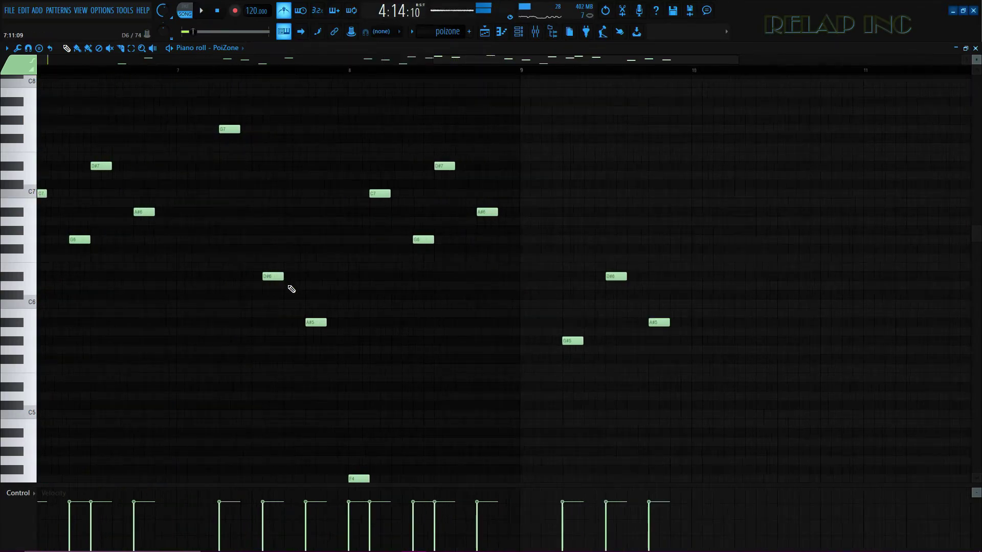
{"action": "scroll", "coordinate": [286, 287], "scroll_direction": "up", "scroll_amount": 2}
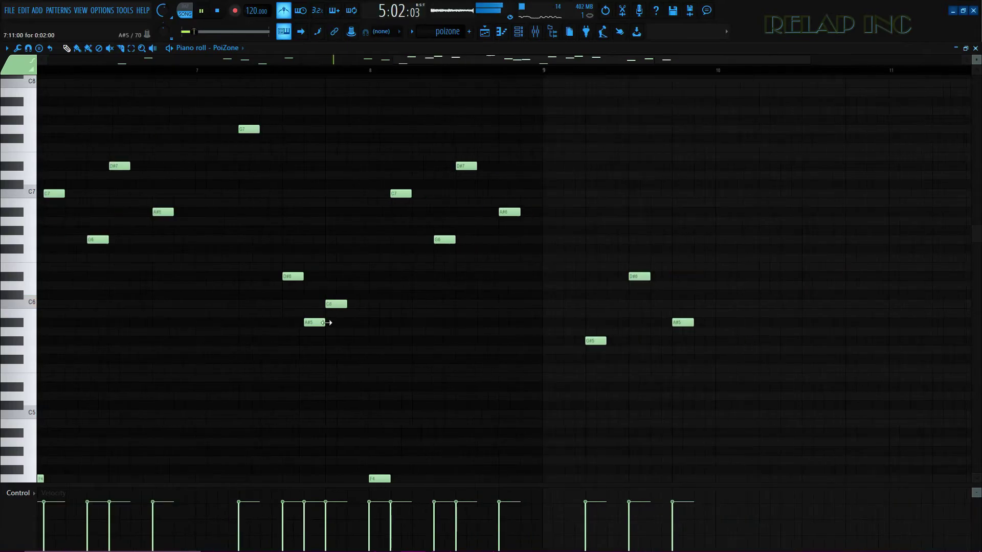
{"action": "key", "text": "space"}
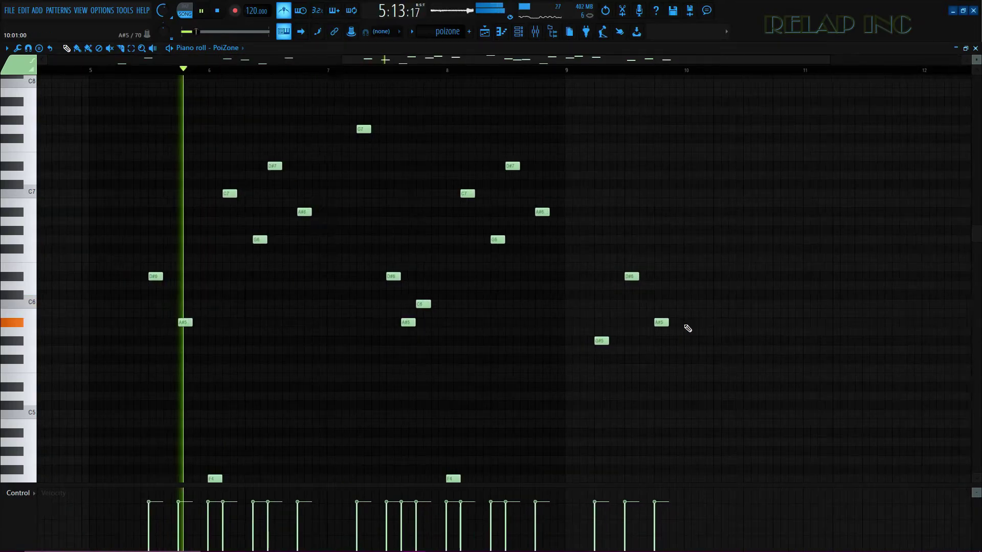
{"action": "scroll", "coordinate": [687, 328], "scroll_direction": "up", "scroll_amount": 1}
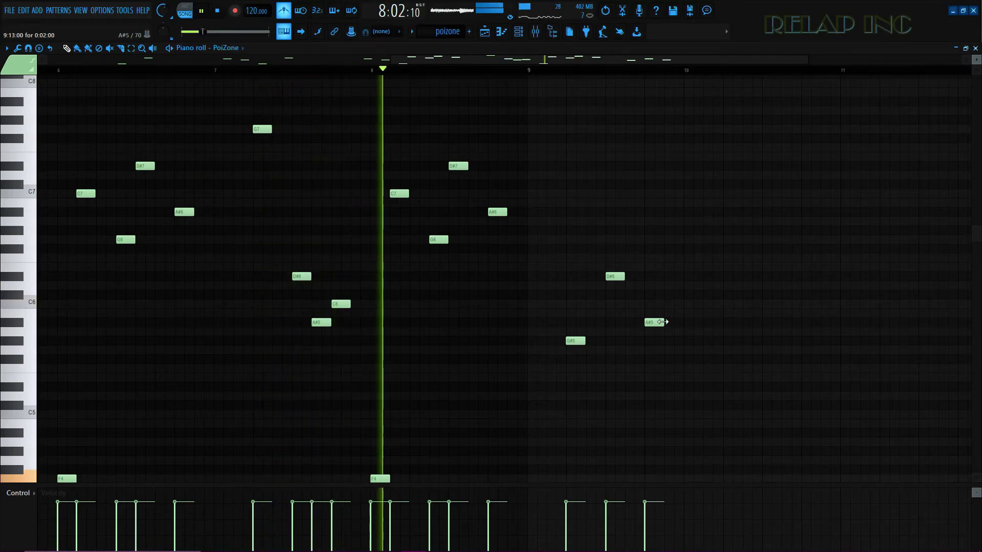
{"action": "key", "text": "space"}
Step: Play the melody again to check how the D#6, A#5, C6 run in bar 7 sounds
{"action": "scroll", "coordinate": [341, 332], "scroll_direction": "up", "scroll_amount": 3}
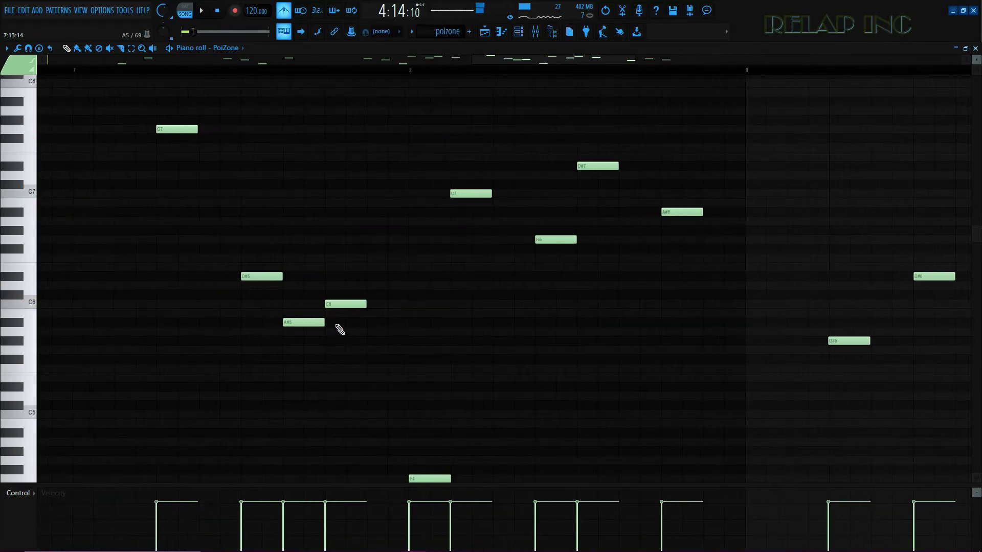
{"action": "scroll", "coordinate": [353, 345], "scroll_direction": "down", "scroll_amount": 6}
{"action": "key", "text": "space"}
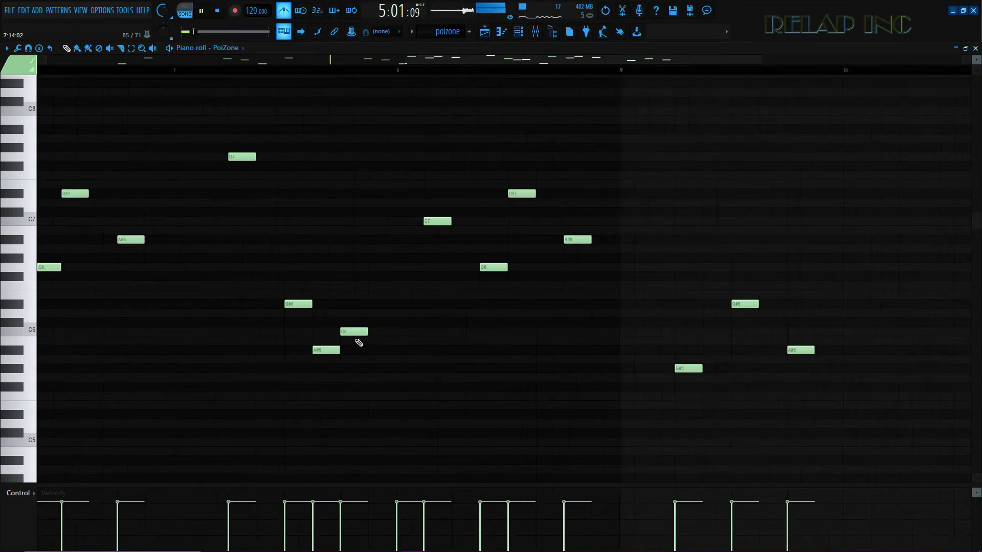
{"action": "scroll", "coordinate": [859, 384], "scroll_direction": "up", "scroll_amount": 1}
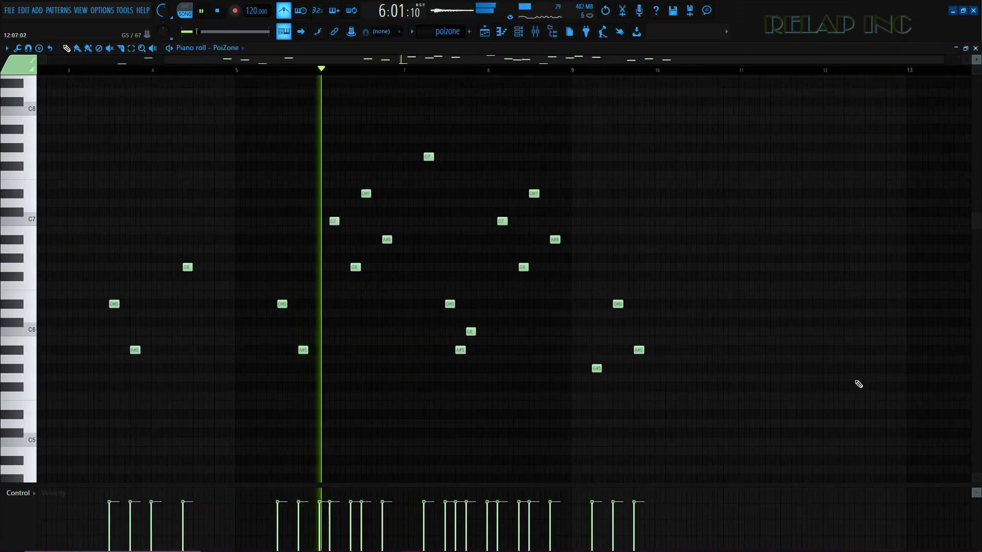
{"action": "scroll", "coordinate": [859, 384], "scroll_direction": "up", "scroll_amount": 2}
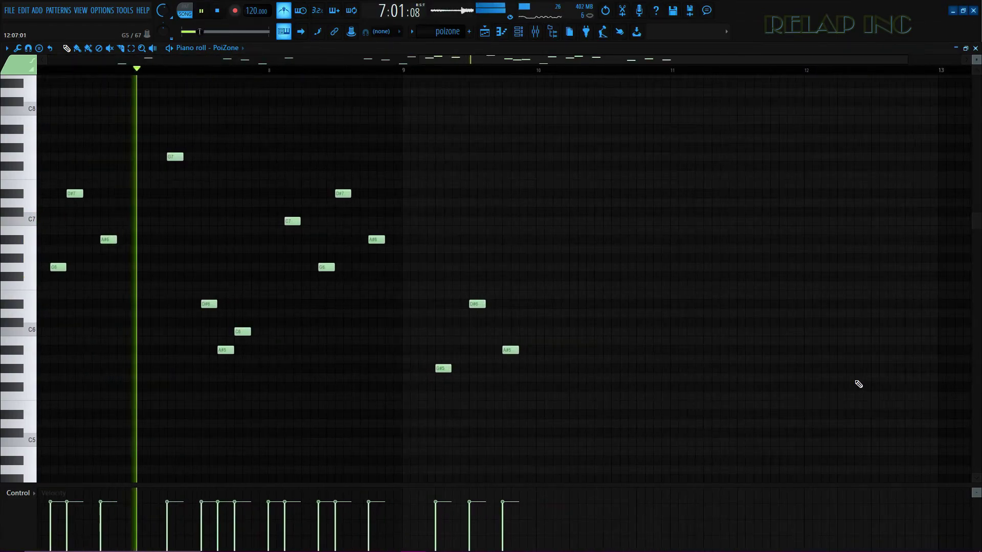
{"action": "scroll", "coordinate": [859, 384], "scroll_direction": "up", "scroll_amount": 1}
{"action": "key", "text": "space"}
Step: Add an A#6 note above C6 at 7:13 and delete the A#5 note at 7:11
{"action": "scroll", "coordinate": [236, 321], "scroll_direction": "up", "scroll_amount": 2}
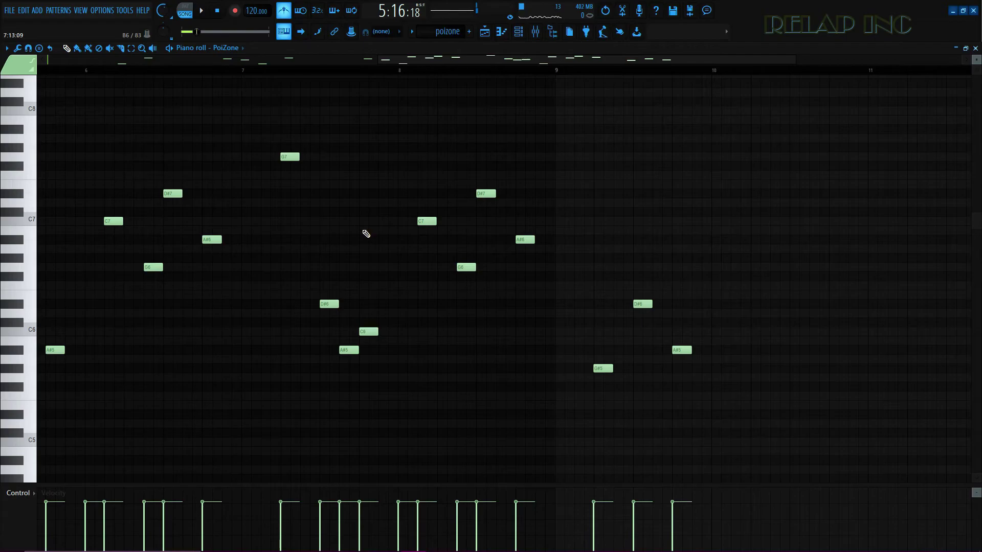
{"action": "key", "text": "space"}
{"action": "scroll", "coordinate": [352, 254], "scroll_direction": "up", "scroll_amount": 3}
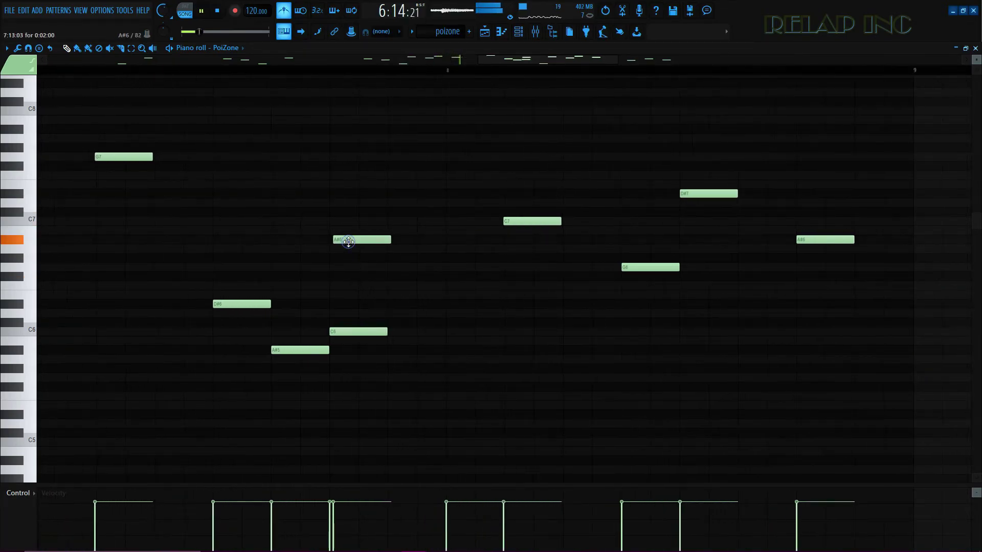
{"action": "right_click", "coordinate": [312, 350]}
Step: Play bars 6 to 9 to check the new A#6 and C6 pair within the full melody
{"action": "key", "text": "space"}
{"action": "scroll", "coordinate": [268, 379], "scroll_direction": "down", "scroll_amount": 5}
{"action": "scroll", "coordinate": [648, 340], "scroll_direction": "down", "scroll_amount": 1}
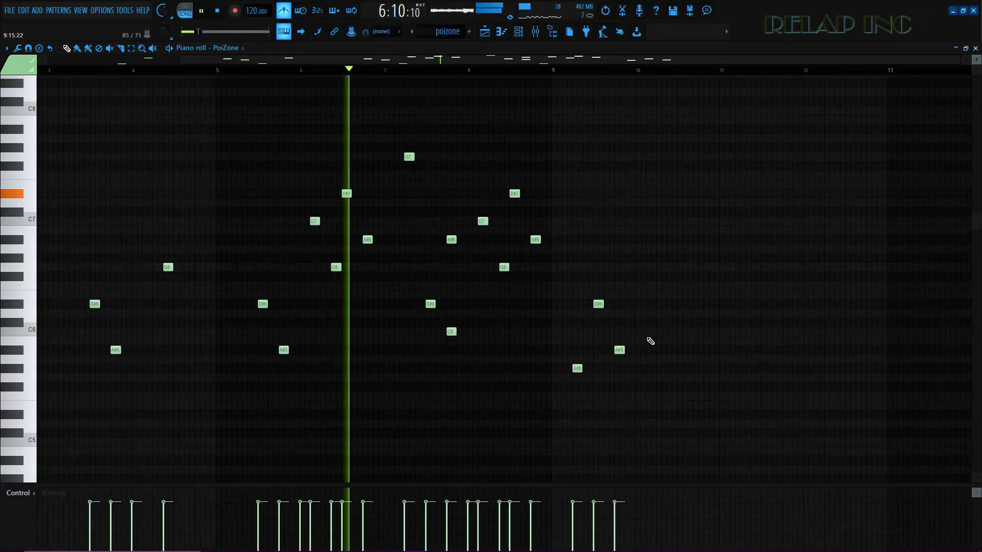
{"action": "scroll", "coordinate": [648, 335], "scroll_direction": "up", "scroll_amount": 2}
{"action": "scroll", "coordinate": [644, 332], "scroll_direction": "up", "scroll_amount": 1}
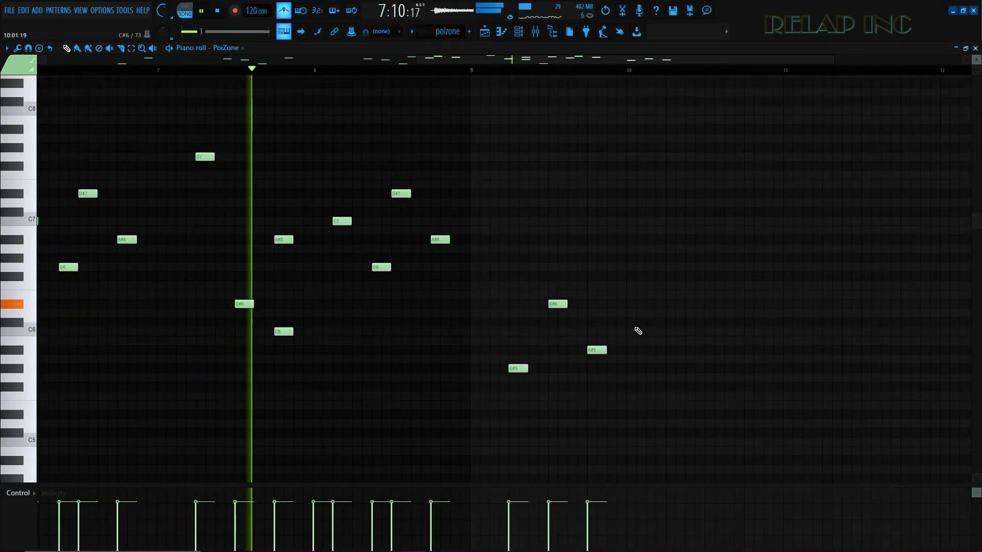
{"action": "scroll", "coordinate": [683, 382], "scroll_direction": "down", "scroll_amount": 2}
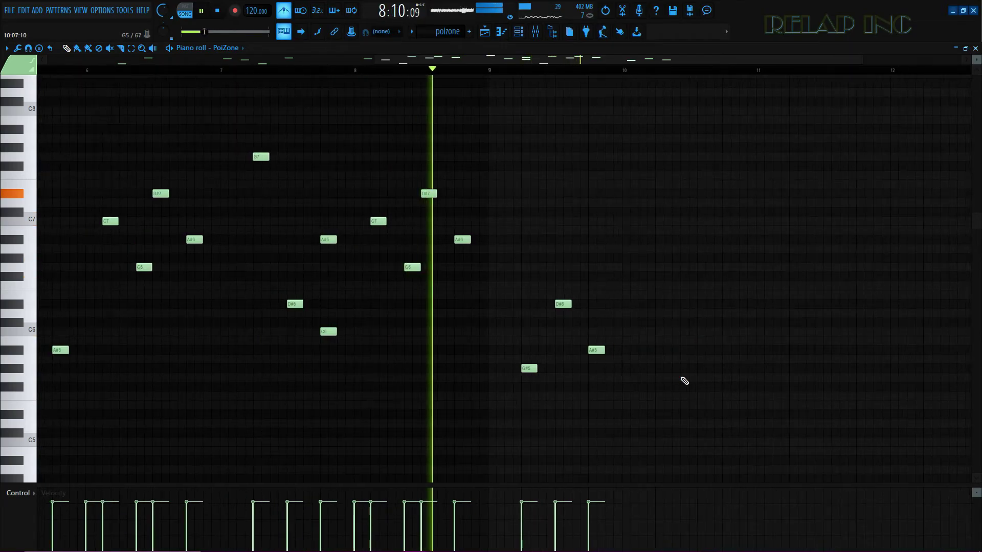
{"action": "scroll", "coordinate": [726, 367], "scroll_direction": "up", "scroll_amount": 3}
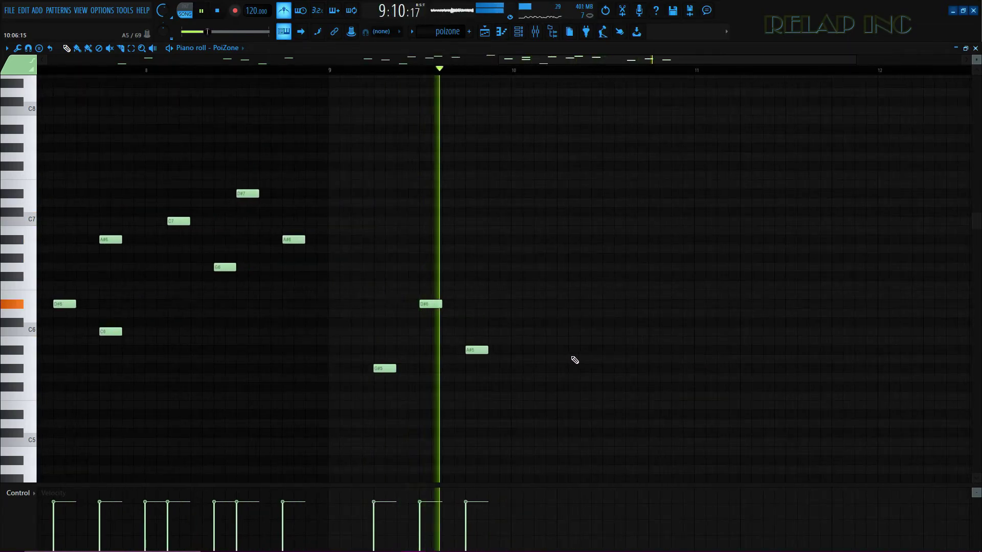
{"action": "key", "text": "space"}
Step: Play the transition into bar 9 and add a D#7 note at the start of bar 9
{"action": "scroll", "coordinate": [542, 362], "scroll_direction": "down", "scroll_amount": 2}
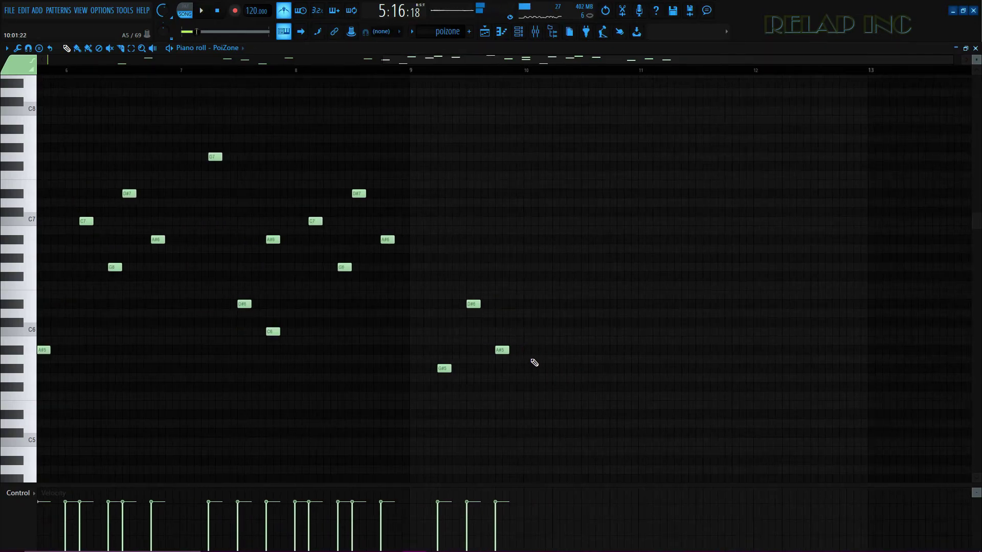
{"action": "scroll", "coordinate": [539, 361], "scroll_direction": "down", "scroll_amount": 1}
{"action": "key", "text": "space"}
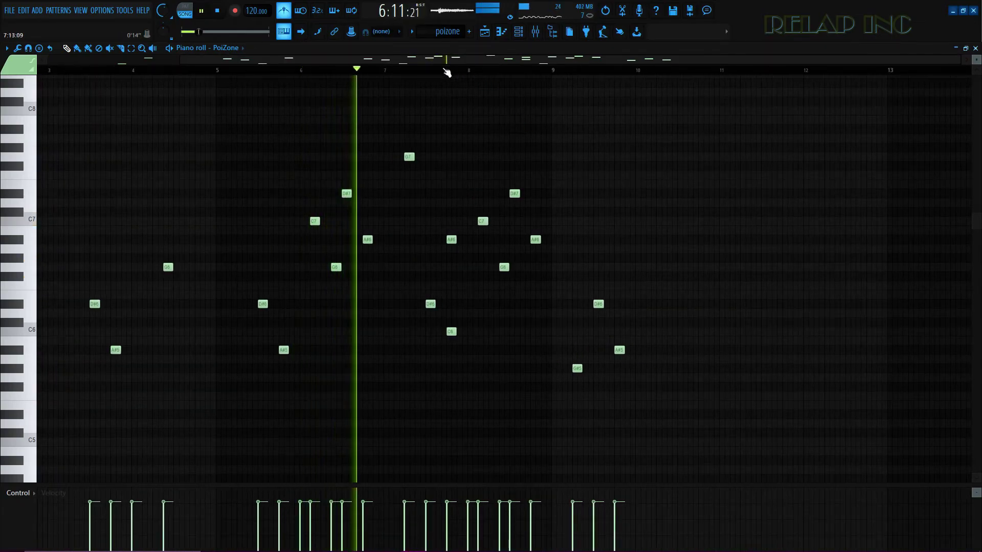
{"action": "scroll", "coordinate": [763, 347], "scroll_direction": "up", "scroll_amount": 5}
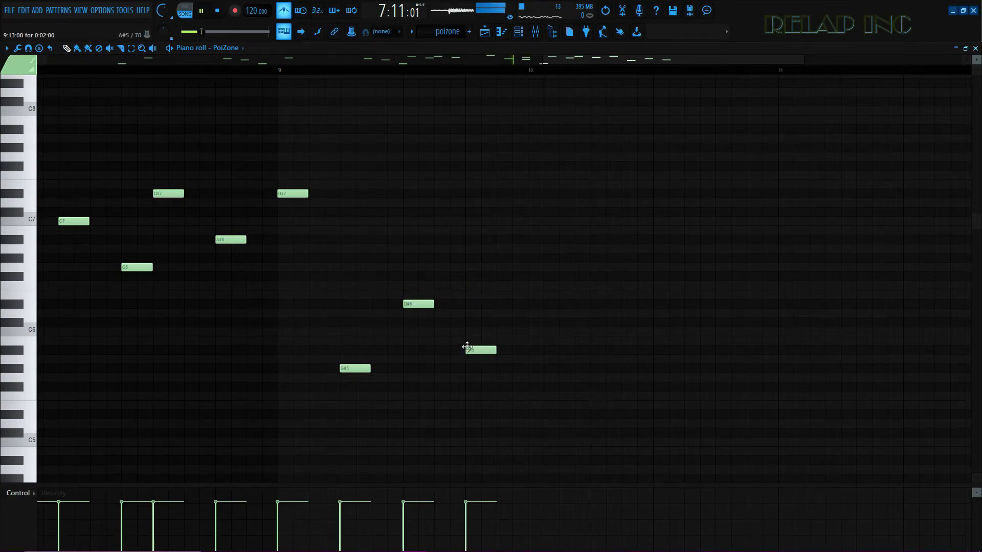
Step: Add D#7 and G6 notes in the second half of bar 9 and raise the closing A#5 to C6
{"action": "scroll", "coordinate": [467, 348], "scroll_direction": "down", "scroll_amount": 5}
{"action": "scroll", "coordinate": [719, 344], "scroll_direction": "up", "scroll_amount": 2}
{"action": "scroll", "coordinate": [682, 314], "scroll_direction": "down", "scroll_amount": 2}
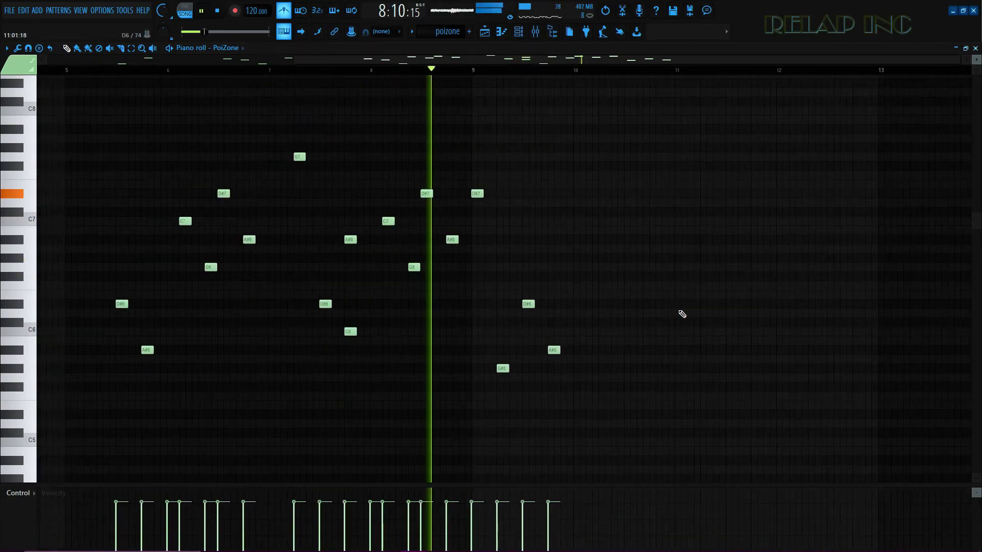
{"action": "scroll", "coordinate": [682, 314], "scroll_direction": "down", "scroll_amount": 1}
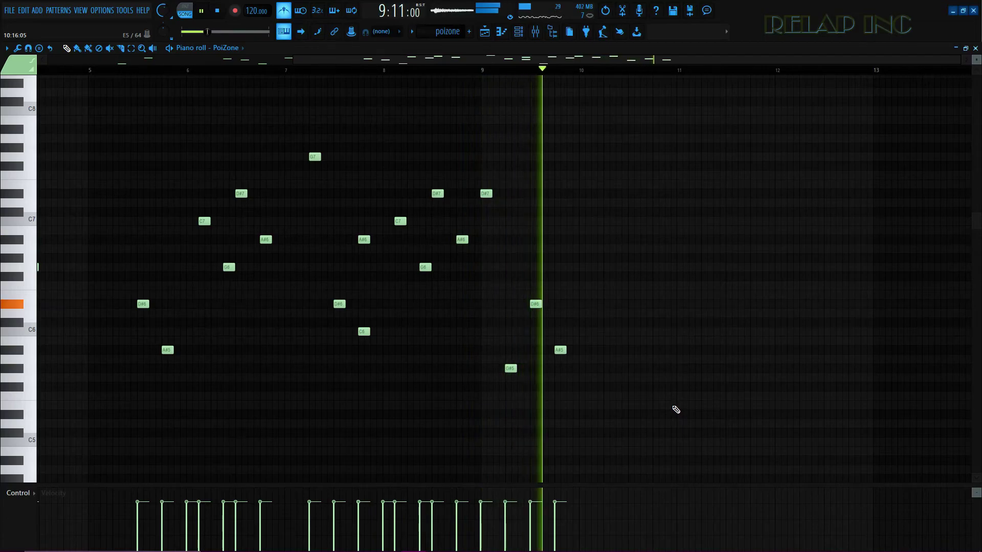
{"action": "scroll", "coordinate": [659, 366], "scroll_direction": "up", "scroll_amount": 3}
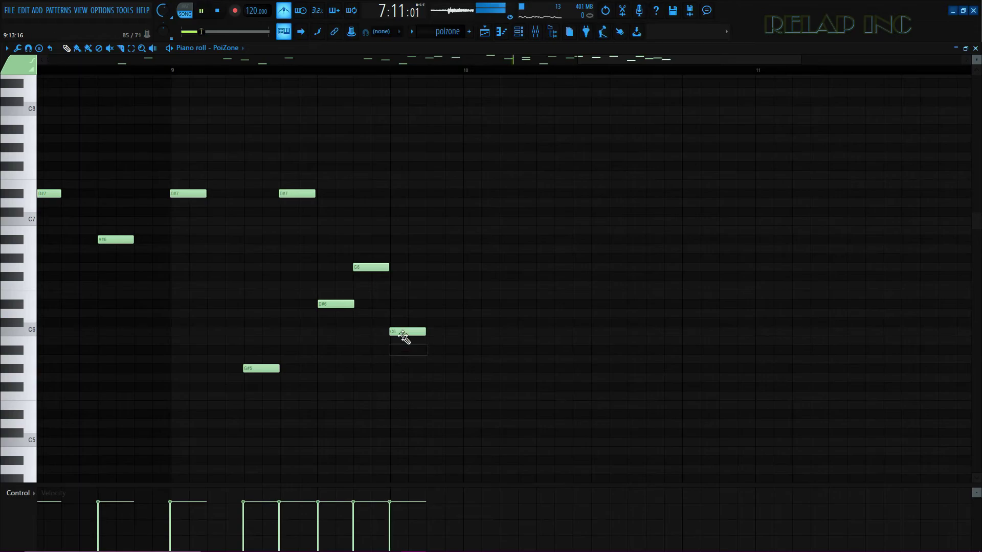
{"action": "scroll", "coordinate": [403, 335], "scroll_direction": "up", "scroll_amount": 3}
{"action": "scroll", "coordinate": [407, 330], "scroll_direction": "down", "scroll_amount": 4}
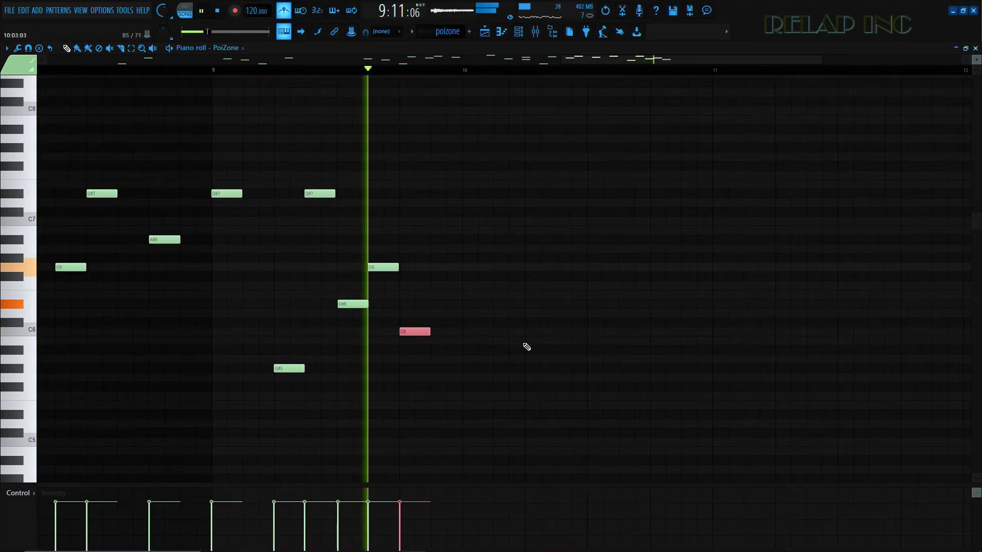
Step: Replay the melody from bar 6 and examine the low F4 notes at the starts of bars 6 and 8
{"action": "scroll", "coordinate": [526, 347], "scroll_direction": "down", "scroll_amount": 3}
{"action": "key", "text": "space"}
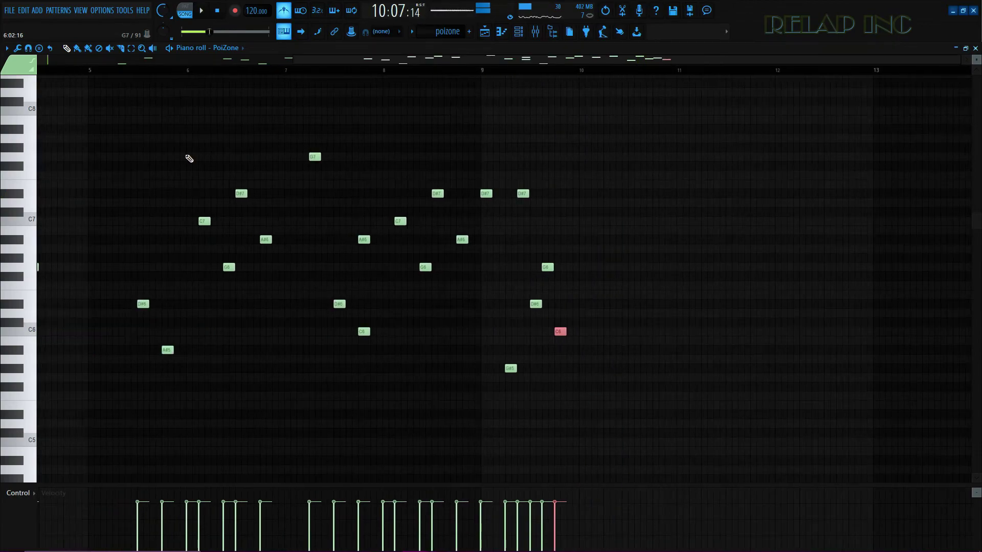
{"action": "left_click", "coordinate": [202, 71]}
{"action": "left_click_drag", "start_coordinate": [654, 425], "coordinate": [387, 145]}
{"action": "scroll", "coordinate": [440, 335], "scroll_direction": "down", "scroll_amount": 4}
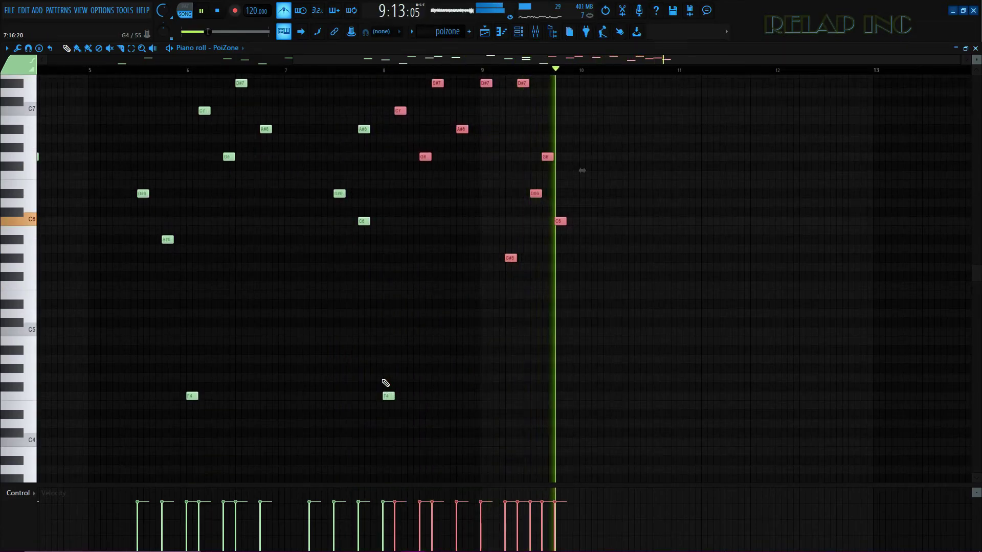
{"action": "left_click", "coordinate": [384, 381]}
{"action": "left_click", "coordinate": [391, 397]}
Step: Lower the D#6 note in the middle of bar 9 to C5 and play bars 8 and 9 to check it
{"action": "scroll", "coordinate": [643, 381], "scroll_direction": "up", "scroll_amount": 2}
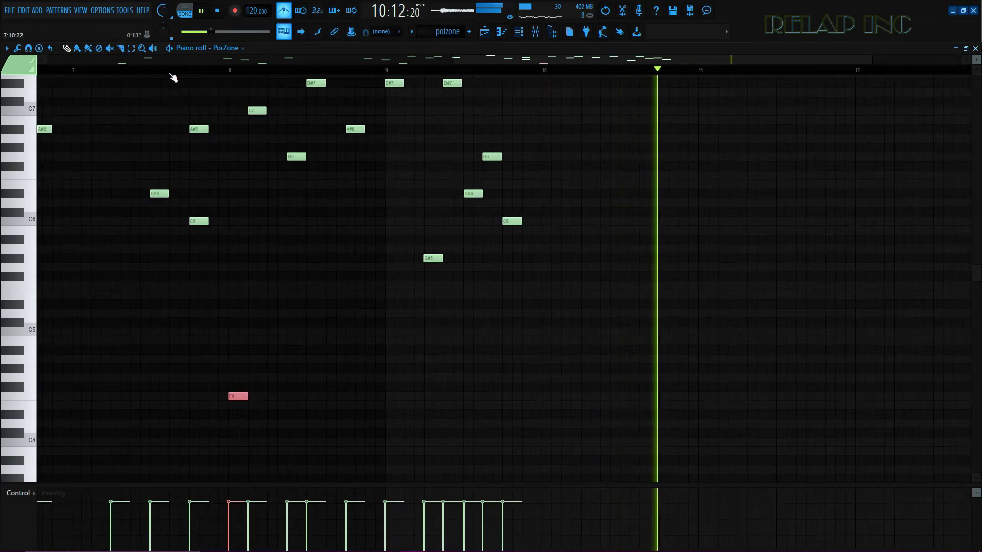
{"action": "scroll", "coordinate": [450, 276], "scroll_direction": "up", "scroll_amount": 3}
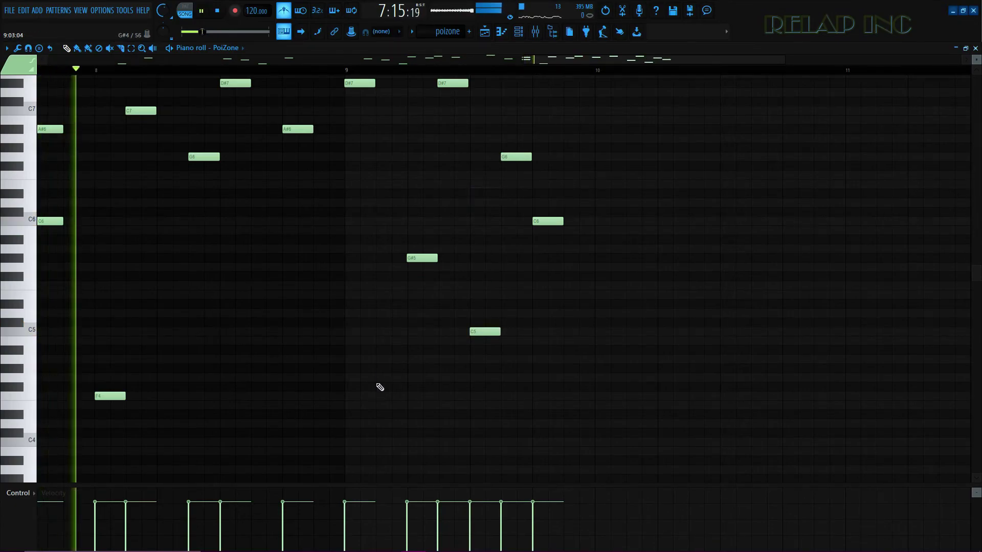
{"action": "scroll", "coordinate": [572, 373], "scroll_direction": "down", "scroll_amount": 3}
{"action": "scroll", "coordinate": [530, 368], "scroll_direction": "up", "scroll_amount": 3}
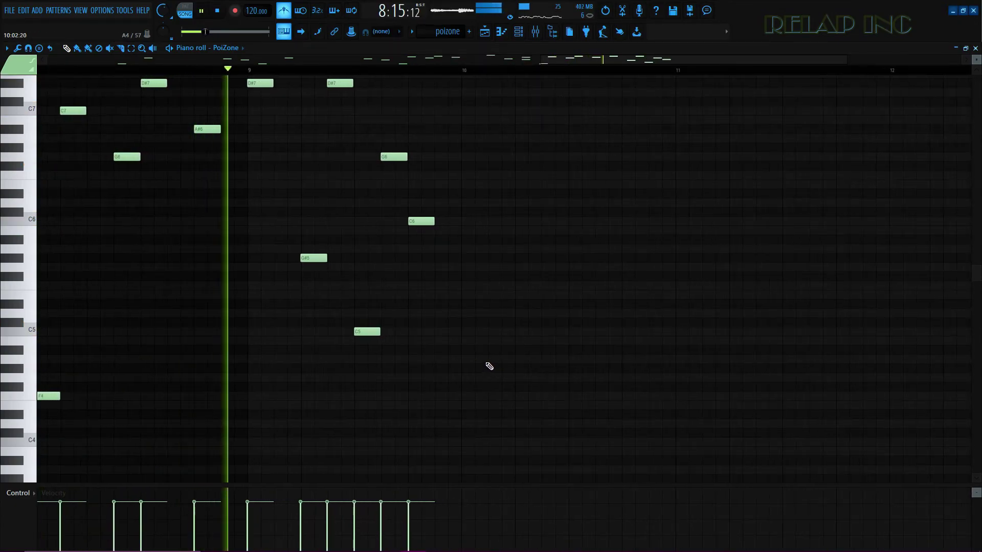
{"action": "scroll", "coordinate": [483, 363], "scroll_direction": "up", "scroll_amount": 2}
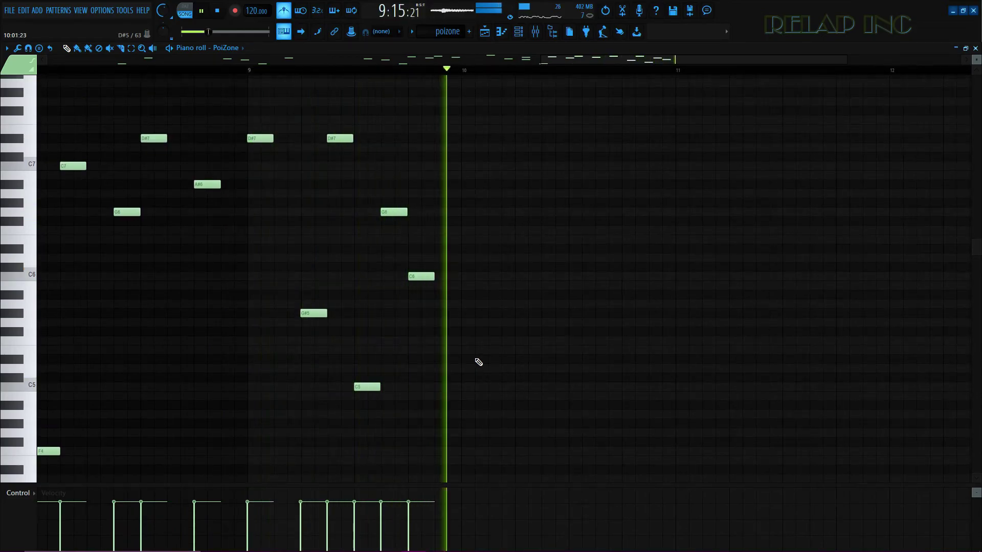
{"action": "scroll", "coordinate": [537, 409], "scroll_direction": "down", "scroll_amount": 2}
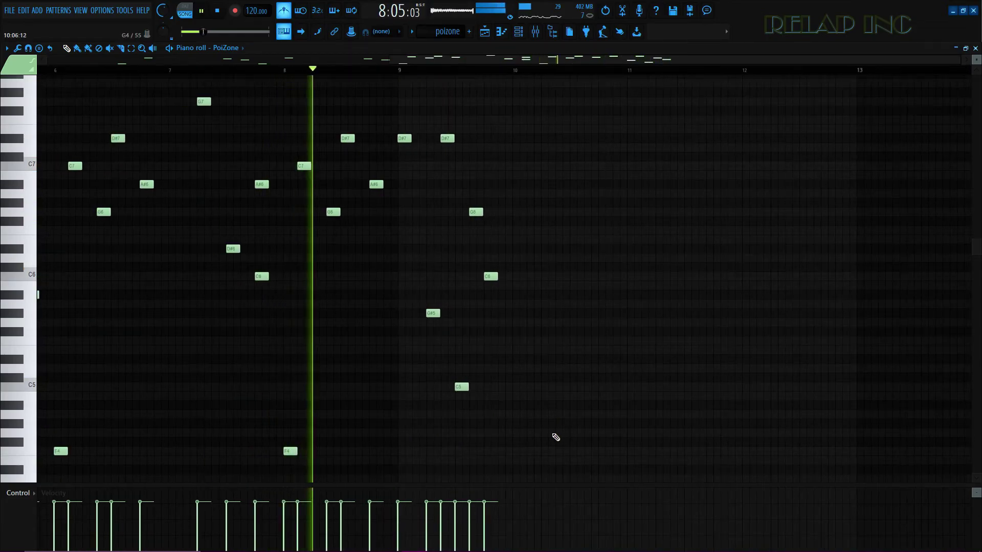
{"action": "scroll", "coordinate": [526, 454], "scroll_direction": "down", "scroll_amount": 1}
{"action": "scroll", "coordinate": [549, 443], "scroll_direction": "up", "scroll_amount": 1}
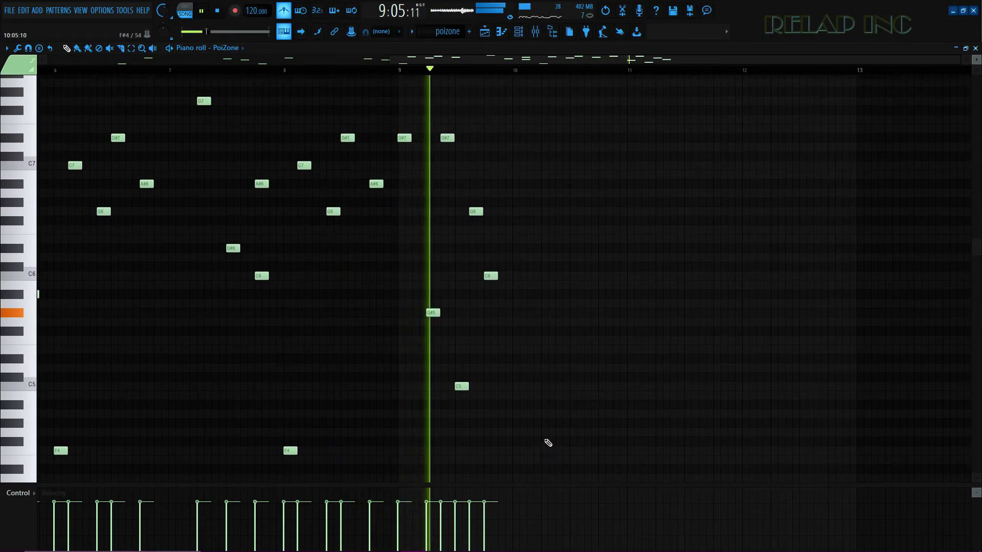
Step: Select the melody from the F4 note at bar 6 through the end of bar 9 and duplicate it
{"action": "left_click_drag", "start_coordinate": [529, 463], "coordinate": [266, 127]}
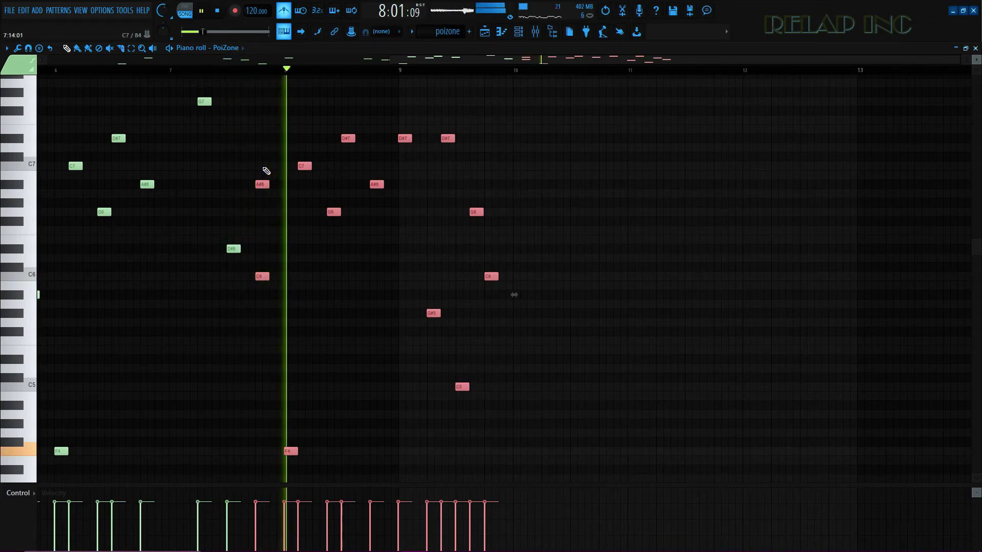
{"action": "left_click", "coordinate": [53, 71]}
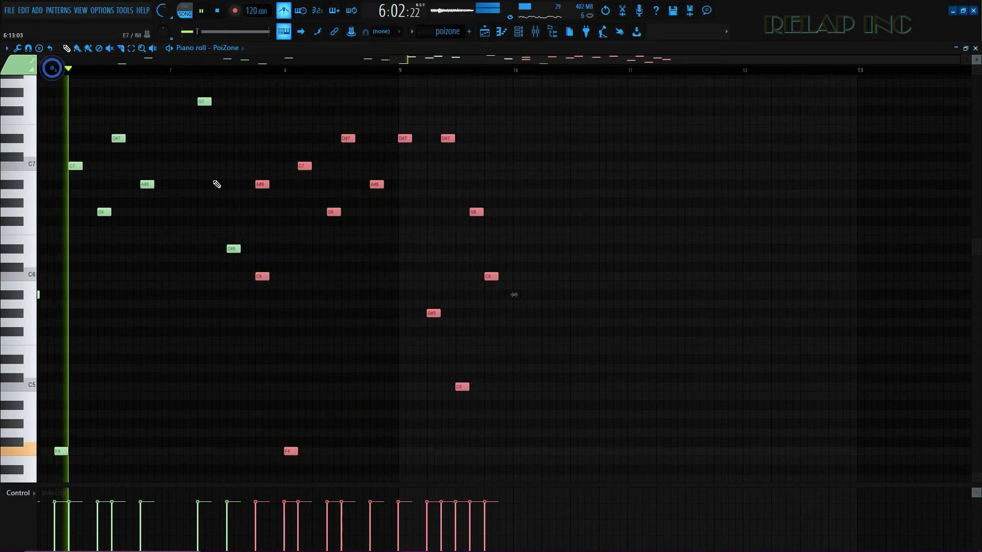
{"action": "scroll", "coordinate": [694, 445], "scroll_direction": "down", "scroll_amount": 2}
{"action": "left_click_drag", "start_coordinate": [686, 464], "coordinate": [306, 94]}
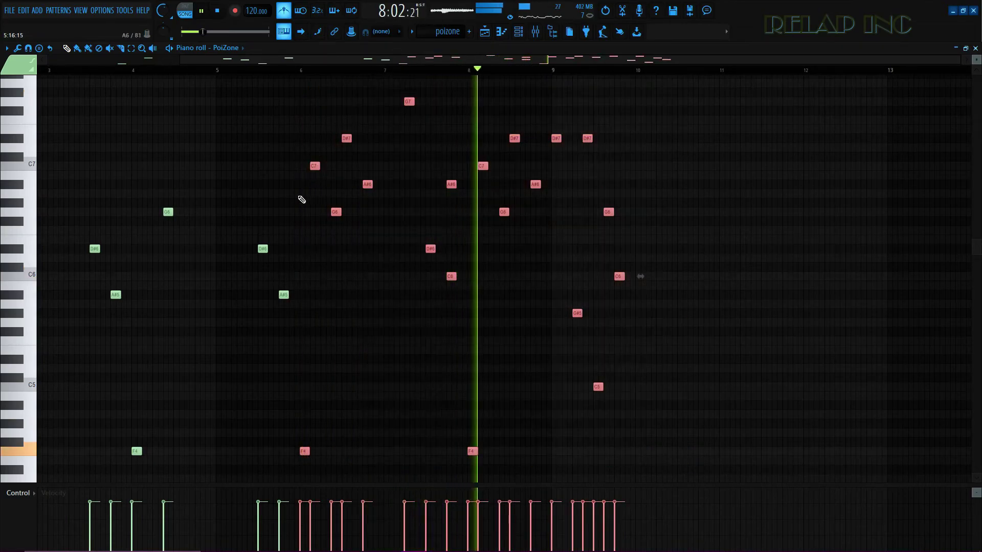
{"action": "key", "text": "ctrl+b"}
Step: Shift the copied phrase to the right so its first F4 note starts exactly on bar 10
{"action": "scroll", "coordinate": [704, 292], "scroll_direction": "up", "scroll_amount": 5}
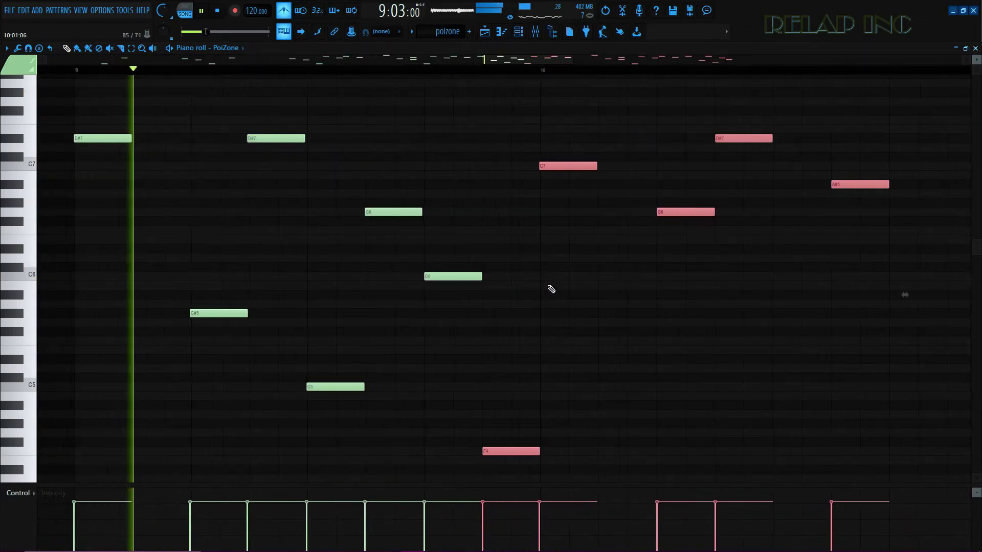
{"action": "left_click", "coordinate": [556, 167]}
{"action": "left_click_drag", "start_coordinate": [582, 167], "coordinate": [634, 160]}
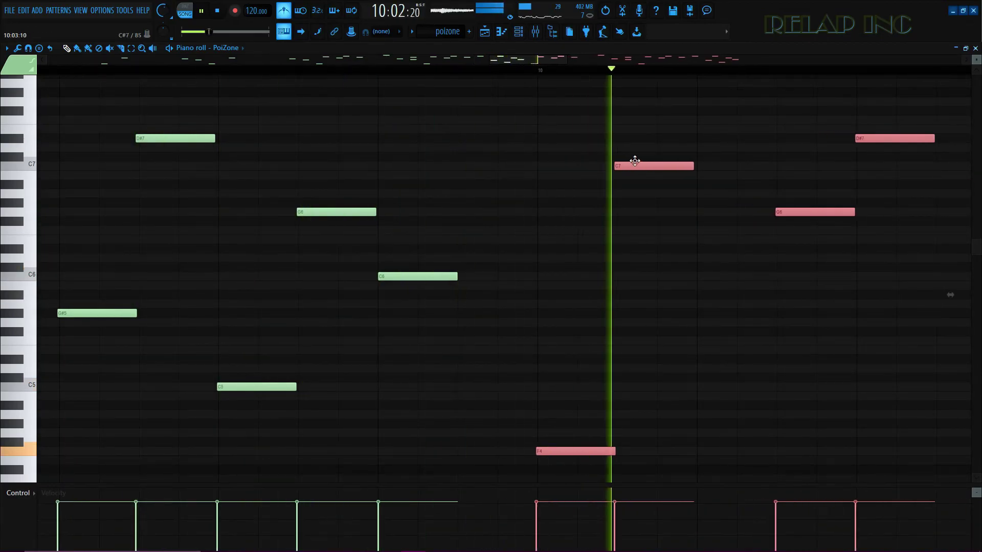
{"action": "scroll", "coordinate": [598, 263], "scroll_direction": "up", "scroll_amount": 4}
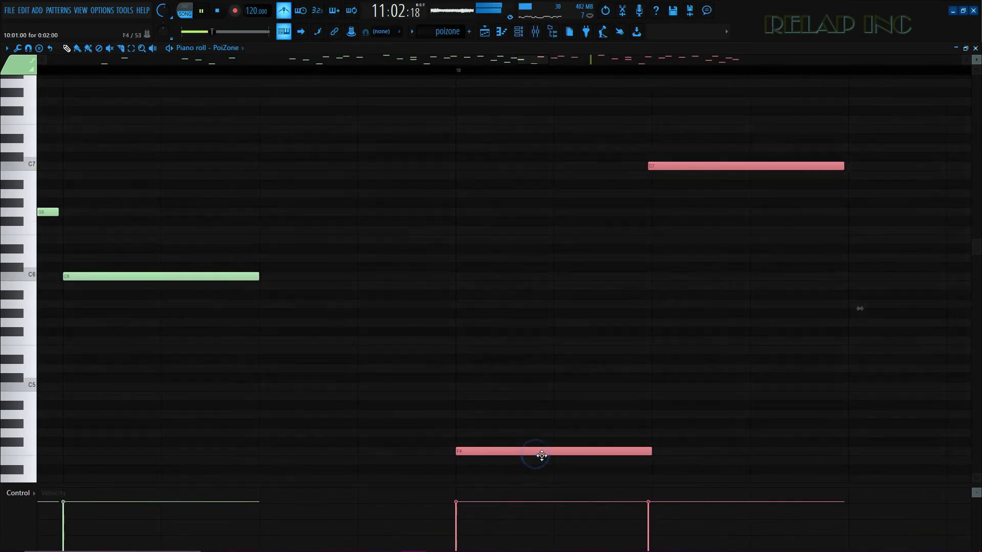
{"action": "scroll", "coordinate": [487, 421], "scroll_direction": "down", "scroll_amount": 6}
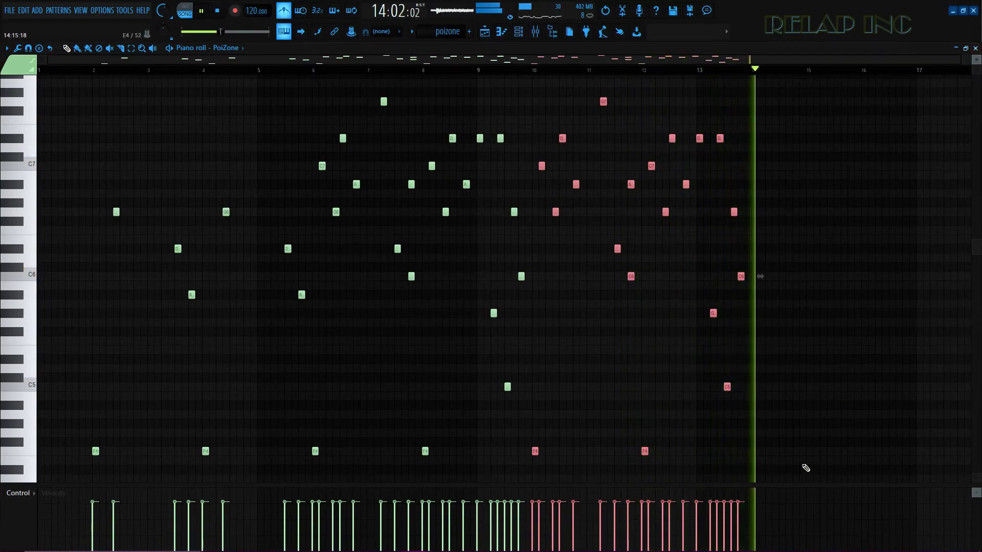
Step: Duplicate the phrase once more with its first F4 note on bar 14, and play the end of the new copy
{"action": "scroll", "coordinate": [869, 468], "scroll_direction": "up", "scroll_amount": 1}
{"action": "scroll", "coordinate": [884, 469], "scroll_direction": "up", "scroll_amount": 4}
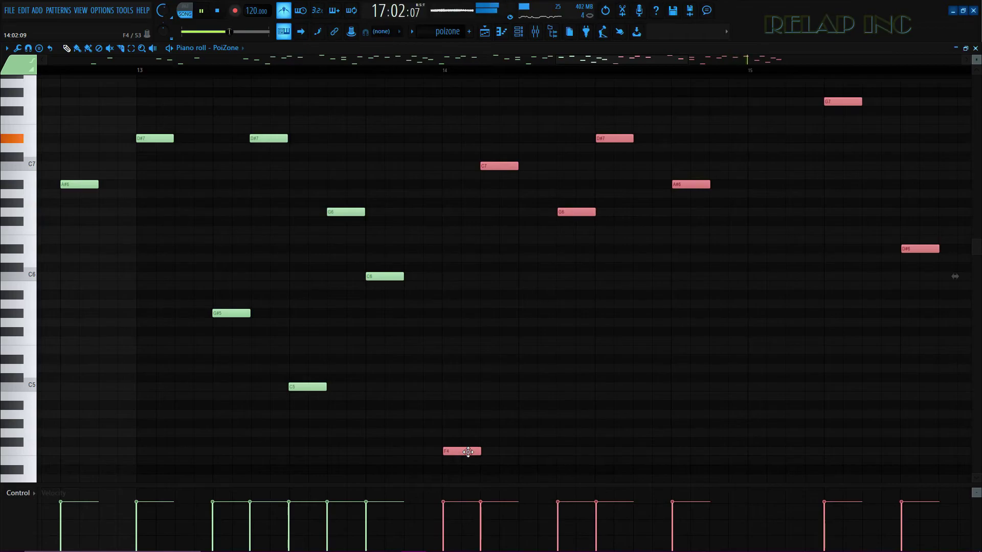
{"action": "scroll", "coordinate": [468, 453], "scroll_direction": "up", "scroll_amount": 3}
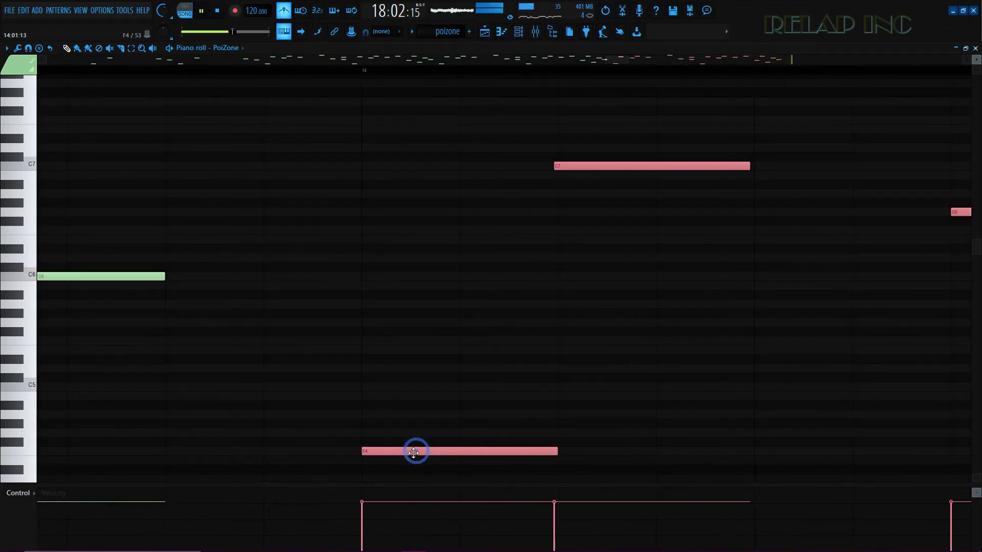
{"action": "scroll", "coordinate": [414, 452], "scroll_direction": "down", "scroll_amount": 5}
{"action": "left_click", "coordinate": [551, 72]}
{"action": "scroll", "coordinate": [561, 274], "scroll_direction": "up", "scroll_amount": 4}
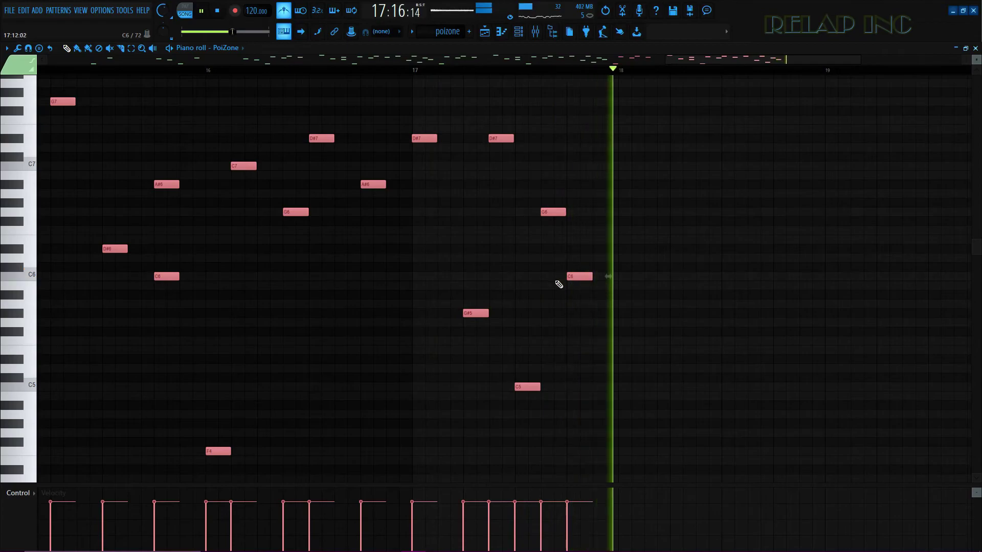
{"action": "scroll", "coordinate": [613, 243], "scroll_direction": "down", "scroll_amount": 2}
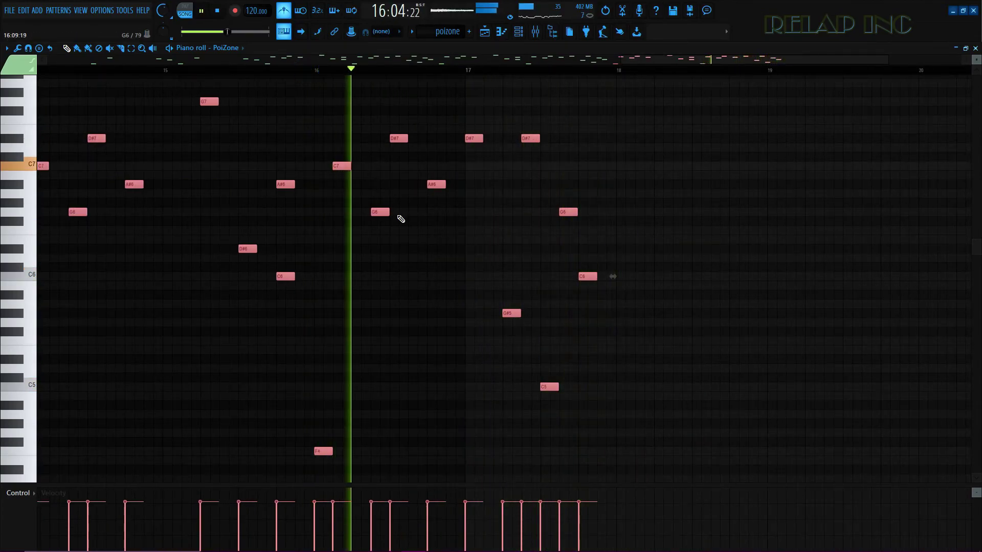
Step: Delete the F4, C7, G6, D#7 and A#6 notes from bar 16
{"action": "right_click", "coordinate": [404, 138]}
{"action": "right_click", "coordinate": [383, 212]}
{"action": "key", "text": "space"}
{"action": "right_click", "coordinate": [436, 183]}
{"action": "key", "text": "space"}
{"action": "right_click", "coordinate": [341, 166]}
{"action": "key", "text": "space"}
{"action": "key", "text": "space"}
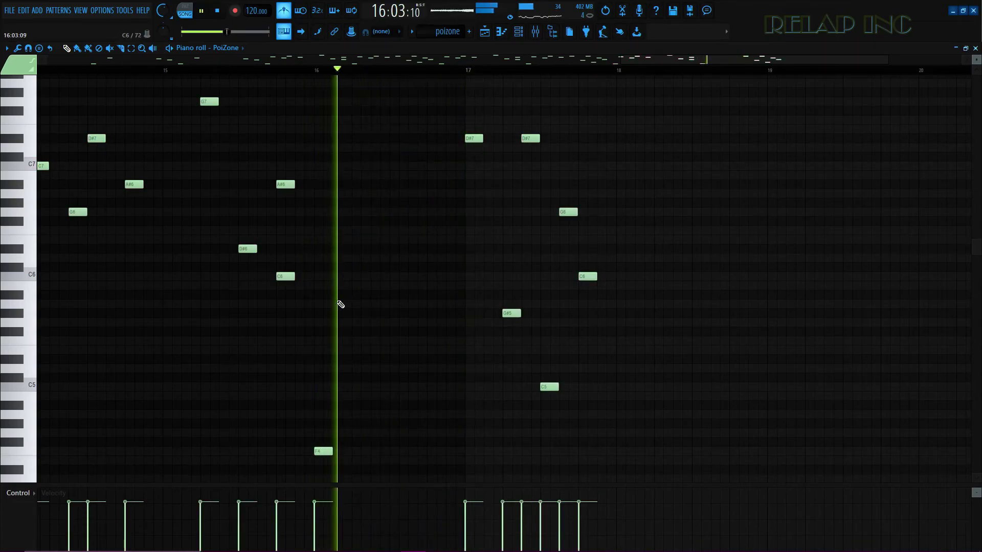
{"action": "key", "text": "space"}
{"action": "scroll", "coordinate": [352, 438], "scroll_direction": "down", "scroll_amount": 1}
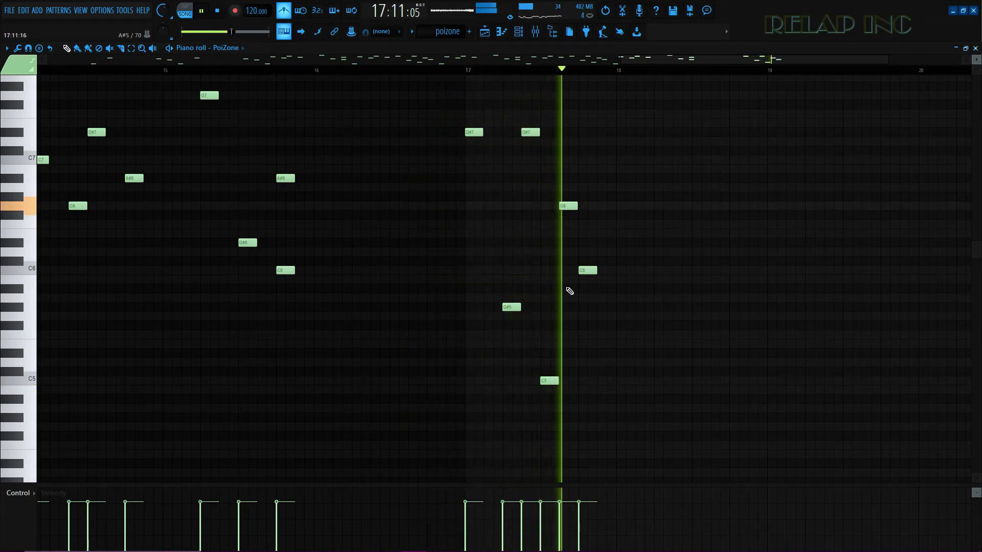
Step: Select the notes from the F4 at bar 10 through bar 15 and duplicate them
{"action": "scroll", "coordinate": [685, 319], "scroll_direction": "down", "scroll_amount": 5}
{"action": "key", "text": "space"}
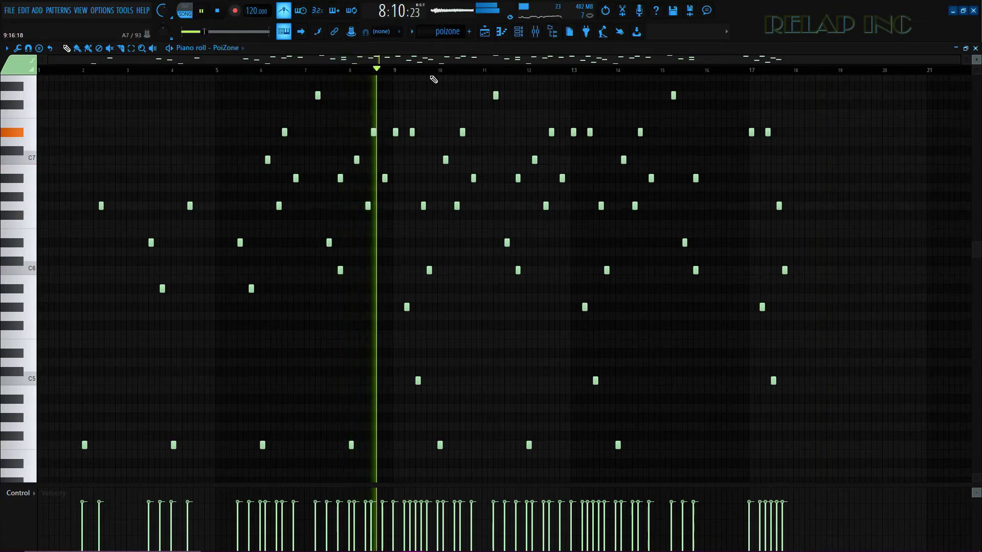
{"action": "left_click_drag", "start_coordinate": [441, 86], "coordinate": [715, 457]}
{"action": "key", "text": "ctrl+b"}
Step: Move the copied notes to the right so their first F4 starts exactly on bar 18
{"action": "scroll", "coordinate": [850, 428], "scroll_direction": "up", "scroll_amount": 5}
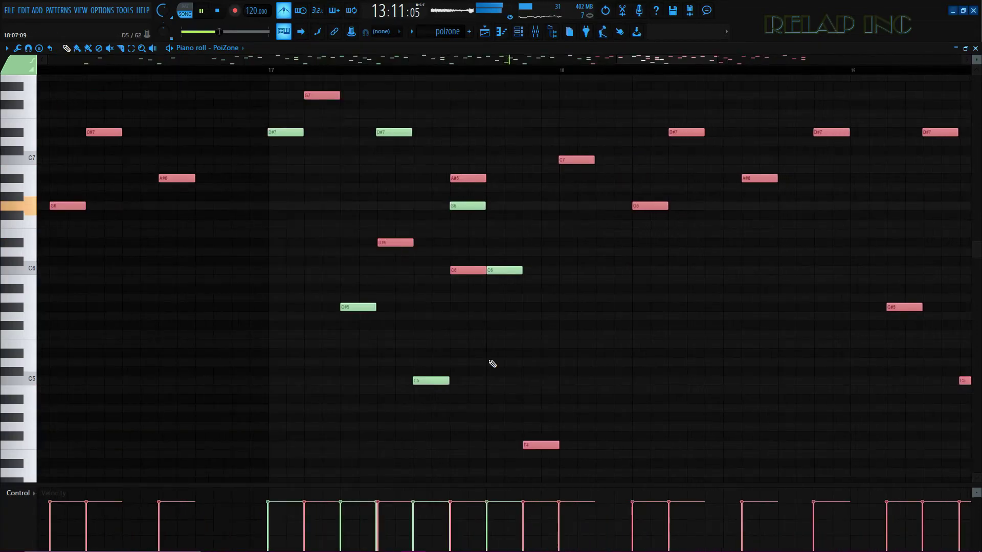
{"action": "left_click_drag", "start_coordinate": [301, 205], "coordinate": [548, 208]}
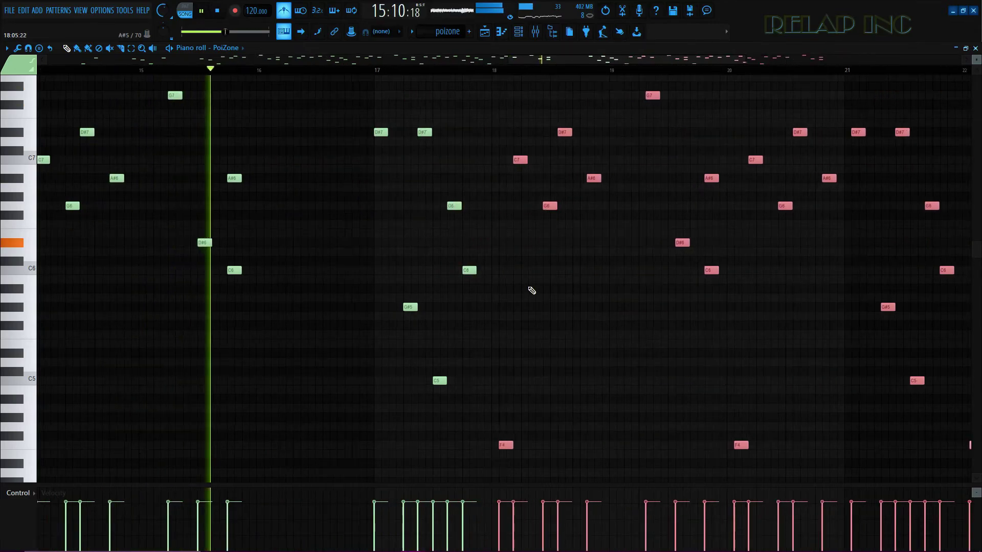
{"action": "scroll", "coordinate": [476, 439], "scroll_direction": "up", "scroll_amount": 6}
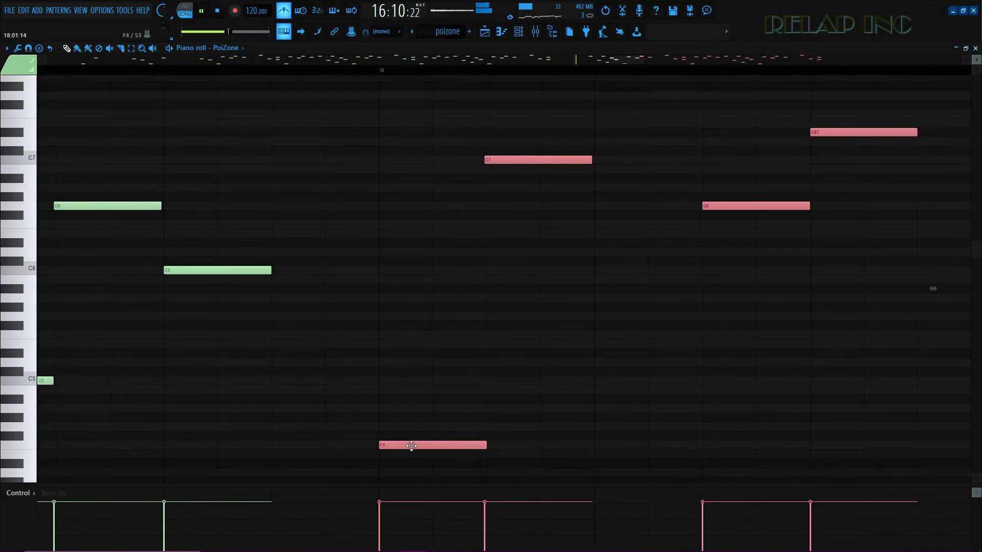
{"action": "scroll", "coordinate": [394, 451], "scroll_direction": "down", "scroll_amount": 8}
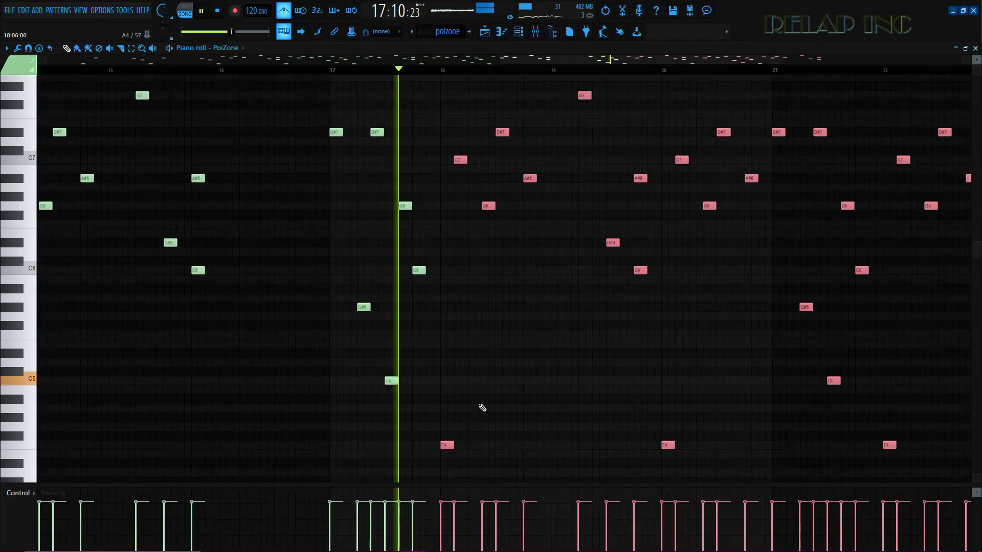
Step: Hide the channel rack and restore Track 5's height in the playlist to view the poizone clip against the other tracks
{"action": "scroll", "coordinate": [482, 406], "scroll_direction": "down", "scroll_amount": 5}
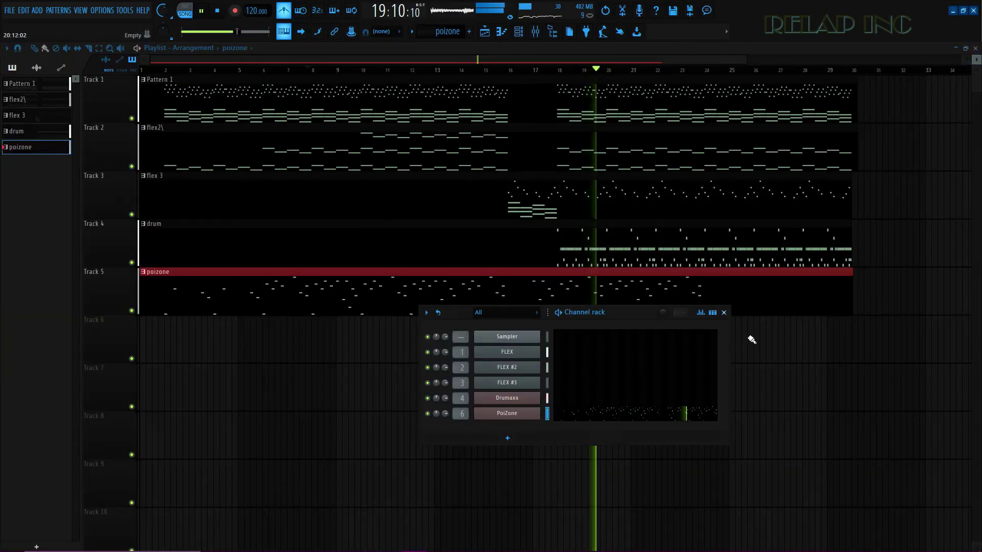
{"action": "left_click_drag", "start_coordinate": [718, 311], "coordinate": [691, 384]}
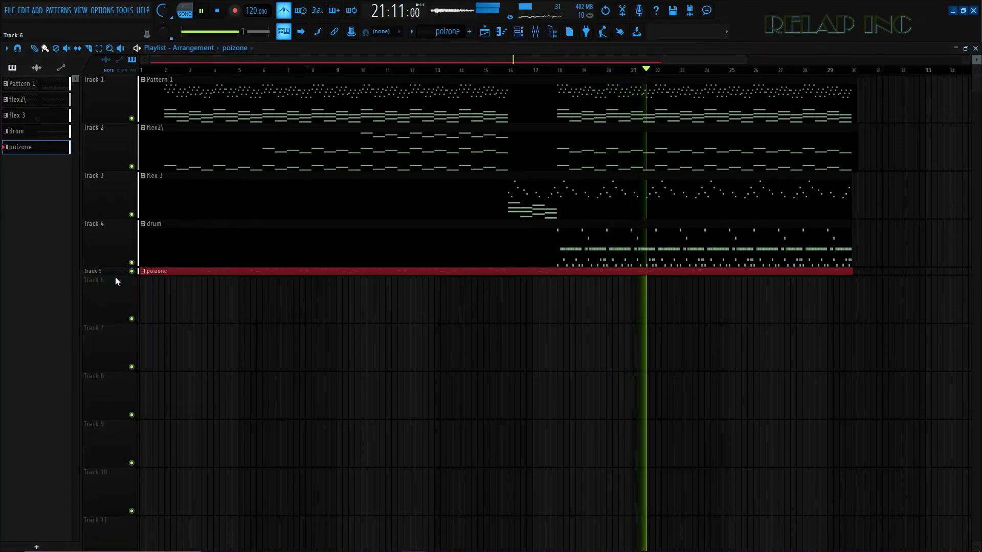
{"action": "left_click", "coordinate": [117, 277]}
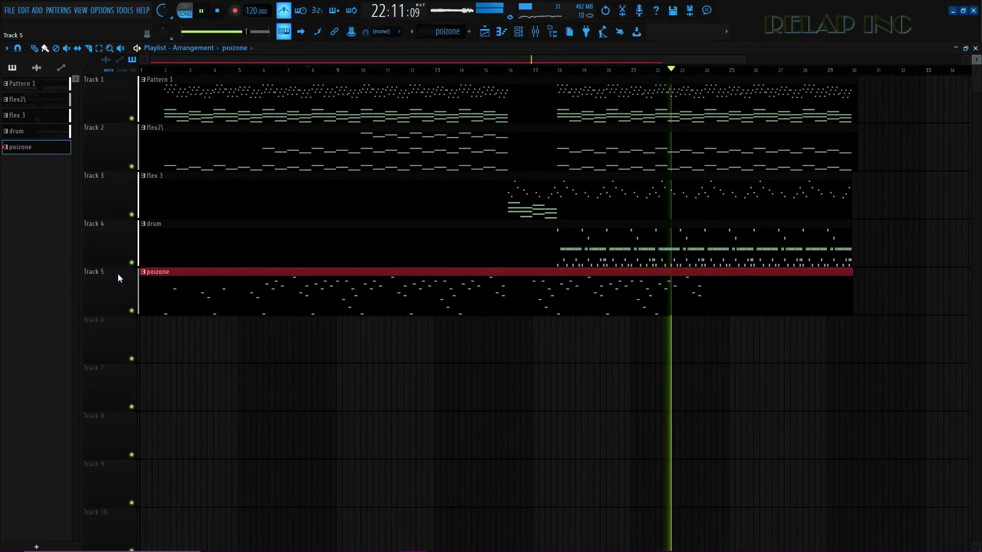
Step: Select the PoiZone notes from the F4 at bar 18 through bar 23 and duplicate them
{"action": "key", "text": "F7"}
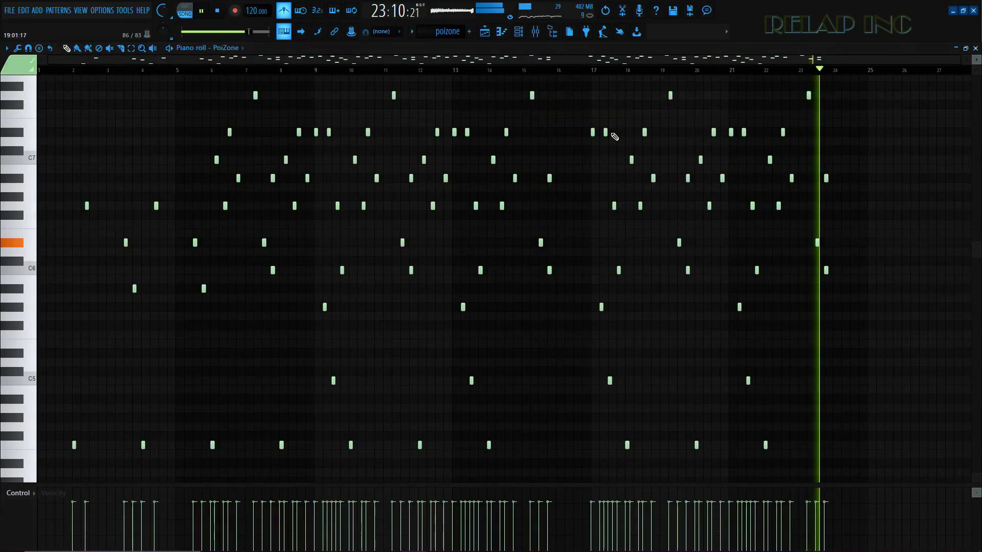
{"action": "left_click_drag", "start_coordinate": [585, 82], "coordinate": [965, 455]}
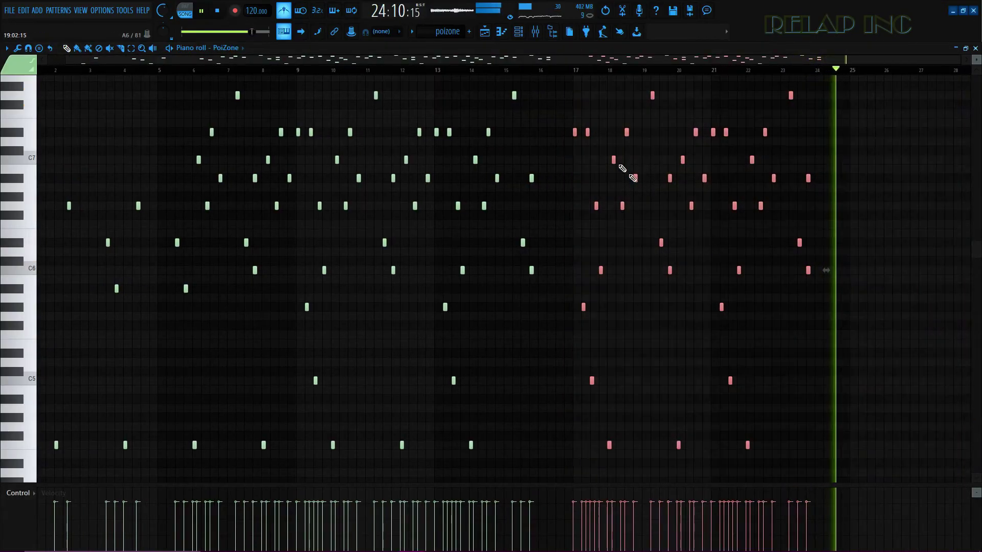
{"action": "scroll", "coordinate": [920, 214], "scroll_direction": "up", "scroll_amount": 3, "text": "ctrl"}
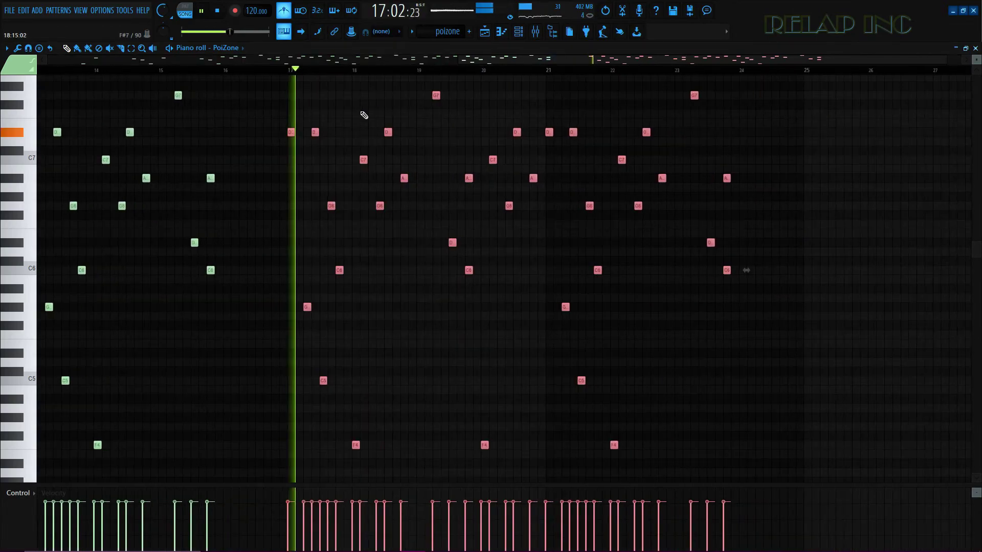
{"action": "left_click_drag", "start_coordinate": [358, 81], "coordinate": [777, 468]}
Step: Move the copied notes so their first F4 starts exactly on bar 24
{"action": "scroll", "coordinate": [432, 401], "scroll_direction": "up", "scroll_amount": 4}
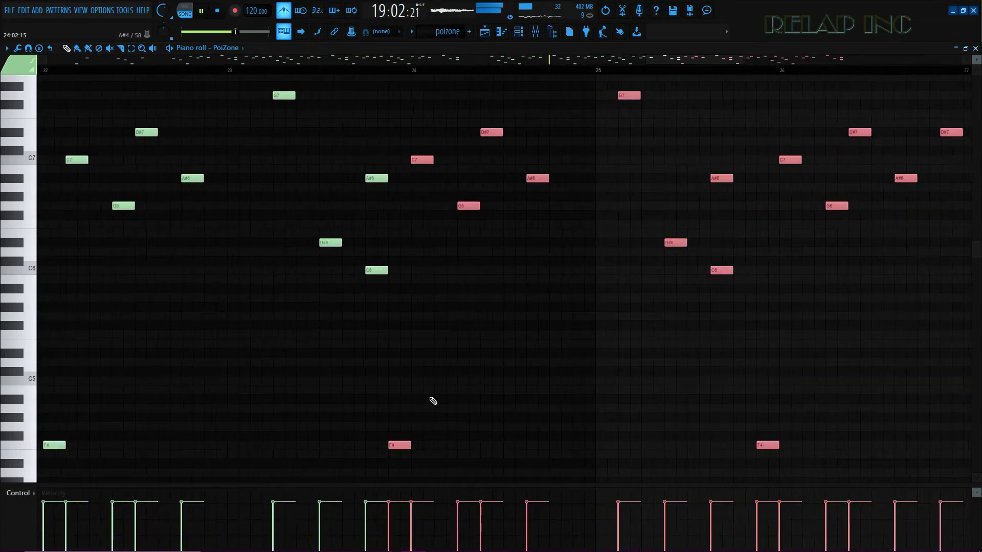
{"action": "left_click_drag", "start_coordinate": [388, 448], "coordinate": [431, 449]}
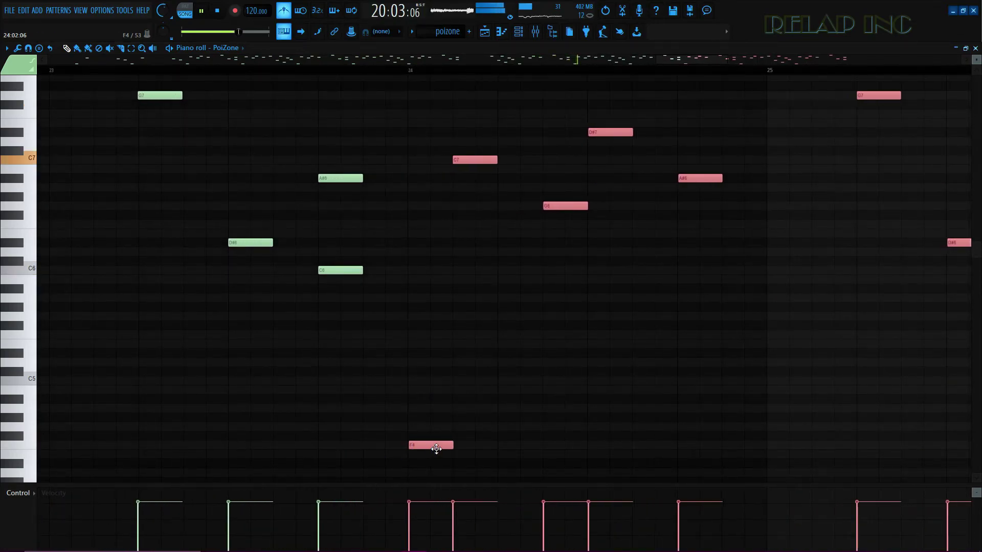
{"action": "scroll", "coordinate": [417, 458], "scroll_direction": "up", "scroll_amount": 3}
{"action": "scroll", "coordinate": [412, 446], "scroll_direction": "down", "scroll_amount": 3}
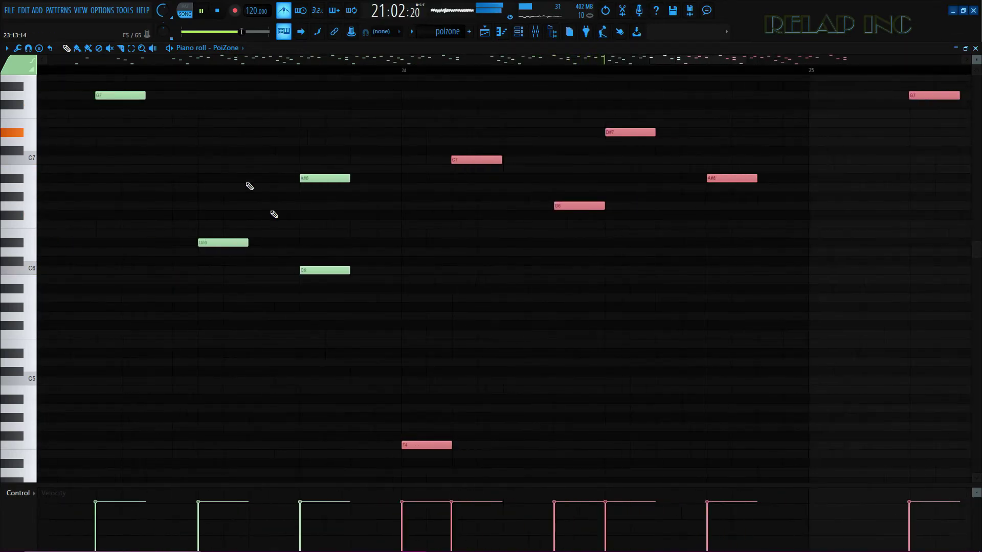
{"action": "scroll", "coordinate": [248, 210], "scroll_direction": "down", "scroll_amount": 3}
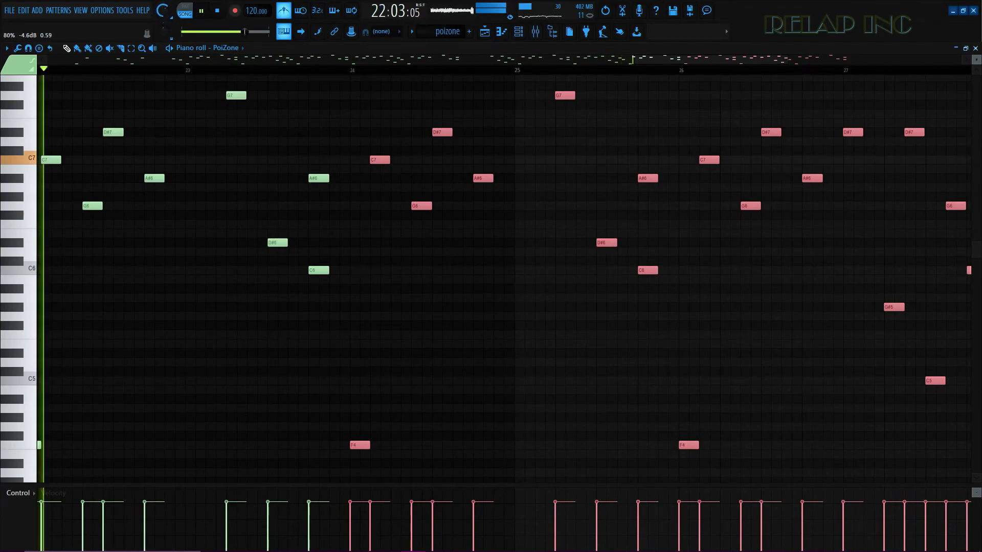
{"action": "scroll", "coordinate": [324, 335], "scroll_direction": "down", "scroll_amount": 2}
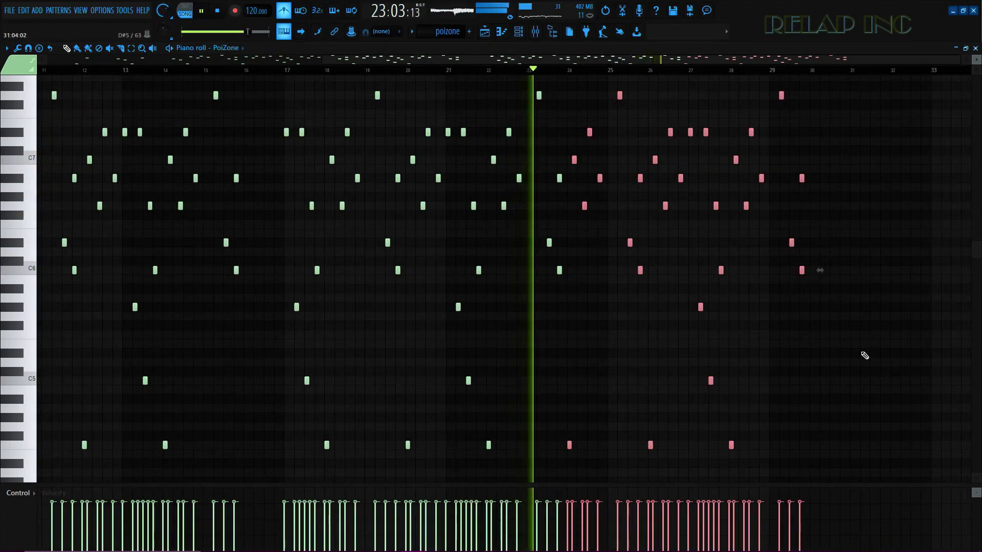
{"action": "scroll", "coordinate": [866, 355], "scroll_direction": "up", "scroll_amount": 1}
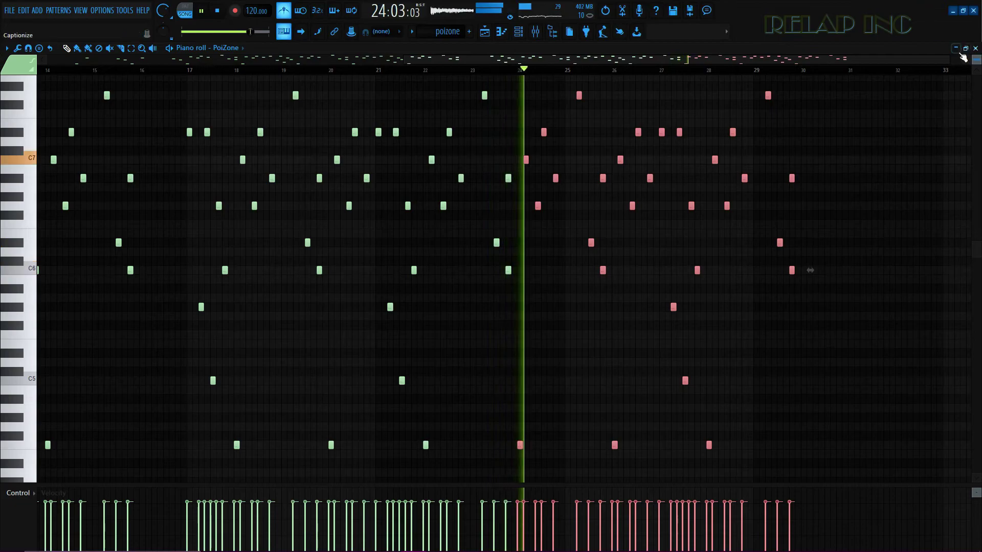
Step: Check the extended PoiZone melody in the playlist and in the piano roll up to its last bars, and close the piano roll
{"action": "key", "text": "F5"}
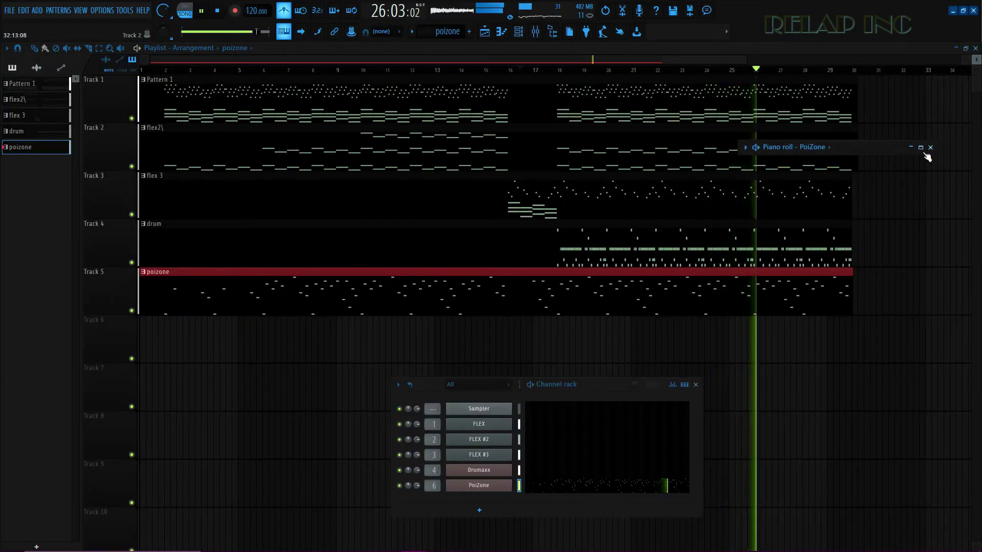
{"action": "left_click", "coordinate": [921, 148]}
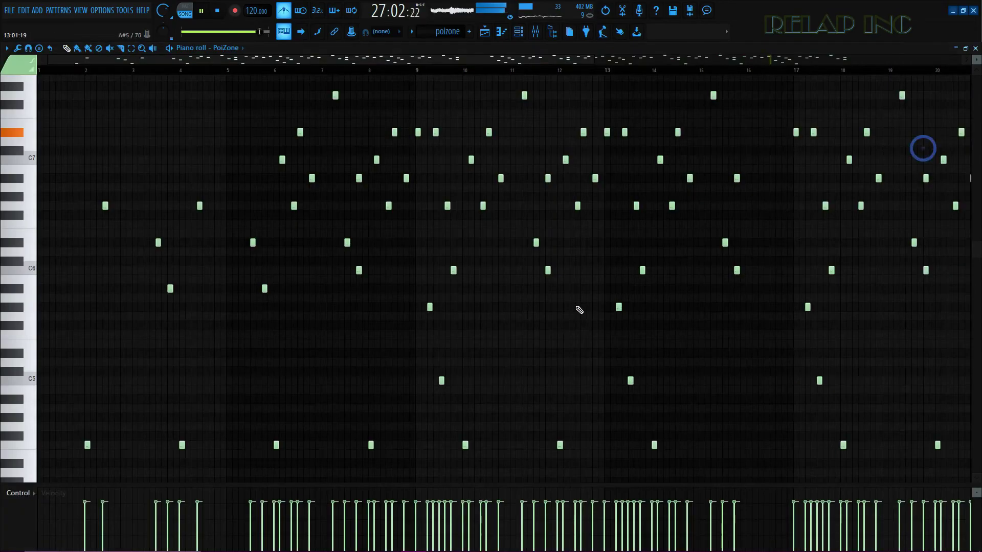
{"action": "scroll", "coordinate": [844, 358], "scroll_direction": "up", "scroll_amount": 5}
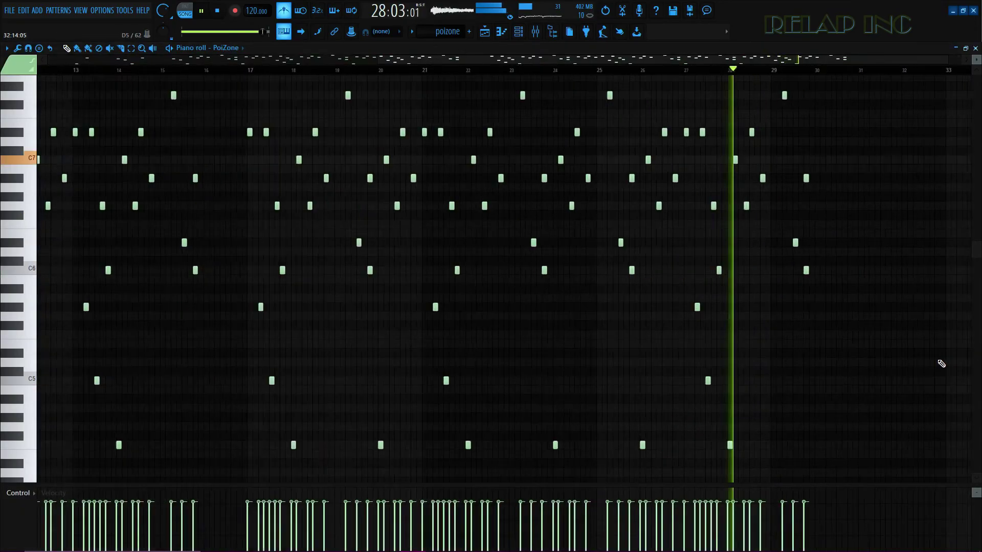
{"action": "scroll", "coordinate": [784, 337], "scroll_direction": "up", "scroll_amount": 2}
{"action": "scroll", "coordinate": [583, 343], "scroll_direction": "up", "scroll_amount": 1}
{"action": "scroll", "coordinate": [649, 336], "scroll_direction": "down", "scroll_amount": 2}
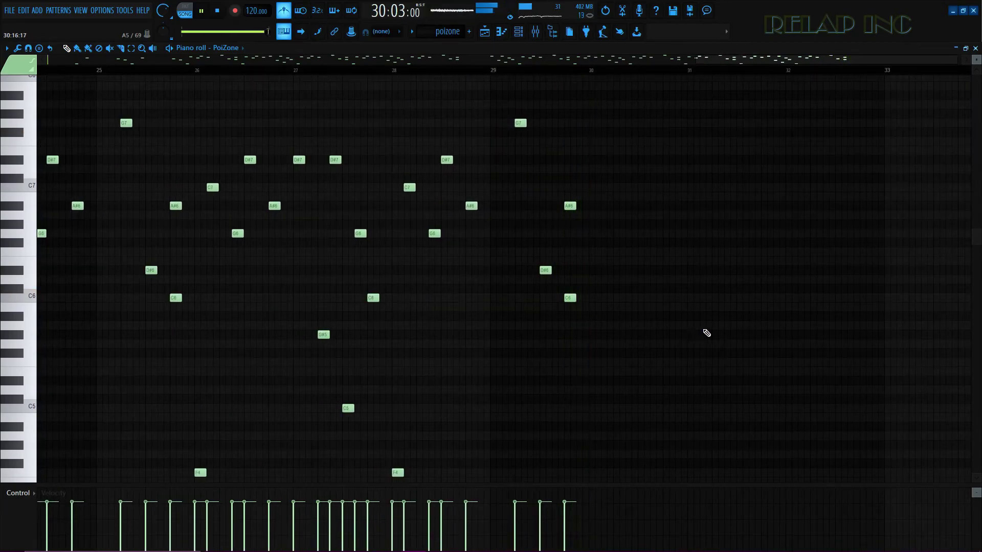
{"action": "left_click", "coordinate": [975, 49]}
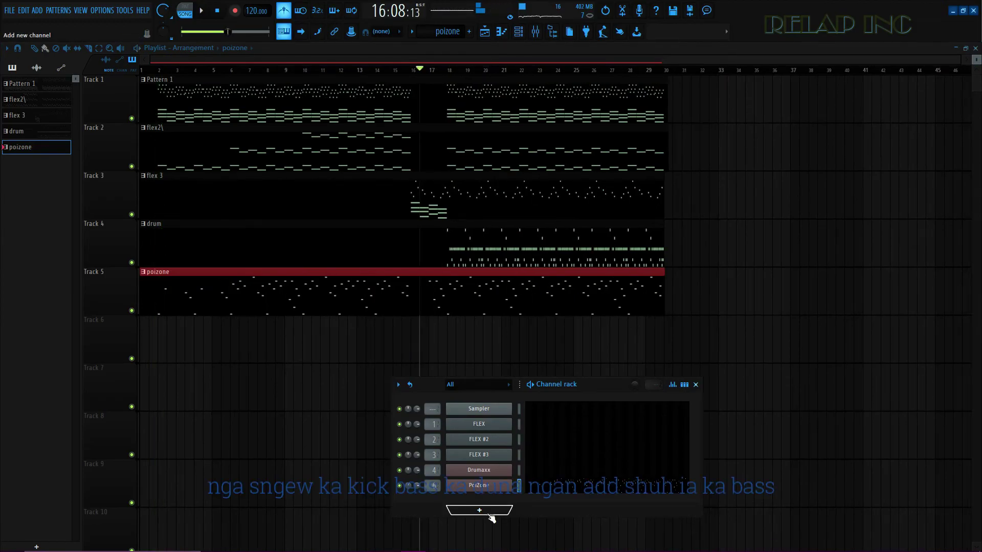
Step: Add a BassDrum instrument channel and play a test hit
{"action": "left_click", "coordinate": [491, 518]}
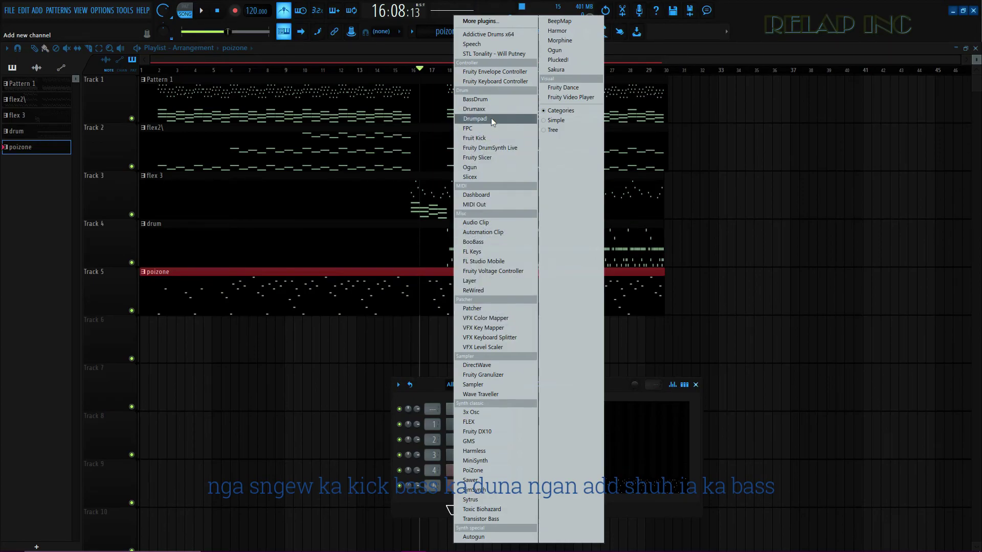
{"action": "left_click", "coordinate": [487, 100]}
{"action": "left_click", "coordinate": [162, 267]}
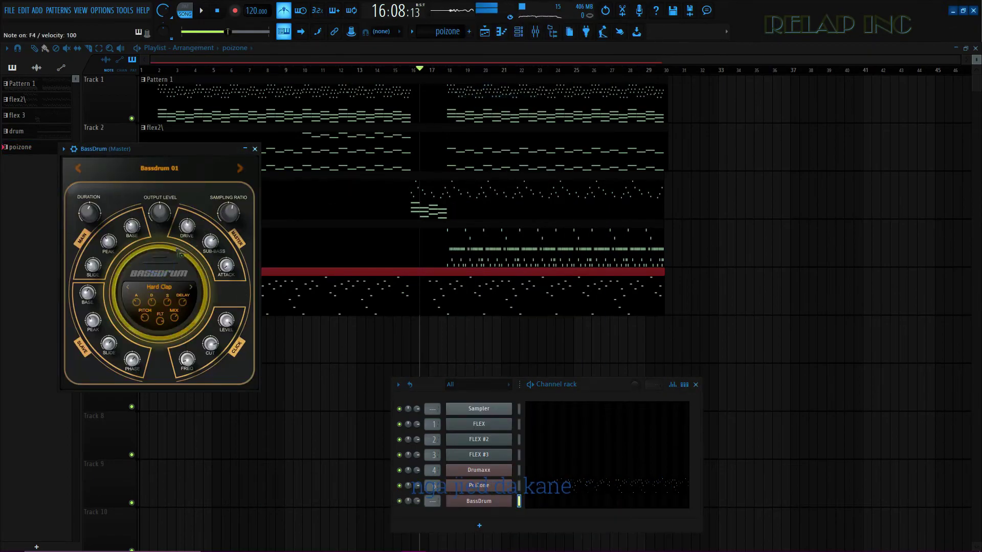
Step: Choose the Bassdrum 03 preset and route the BassDrum channel to mixer track 7
{"action": "left_click", "coordinate": [239, 169]}
{"action": "left_click", "coordinate": [239, 169]}
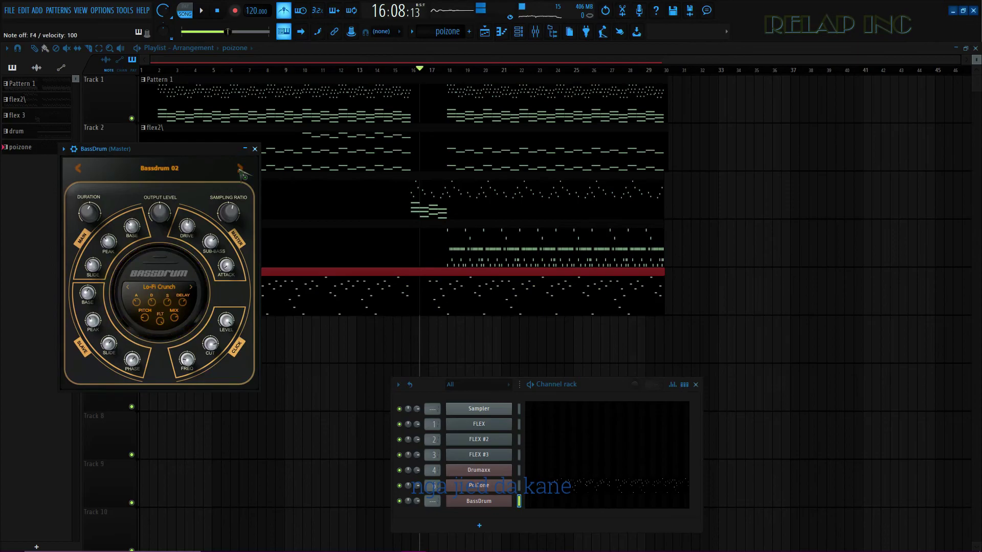
{"action": "left_click", "coordinate": [240, 169]}
{"action": "left_click", "coordinate": [78, 169]}
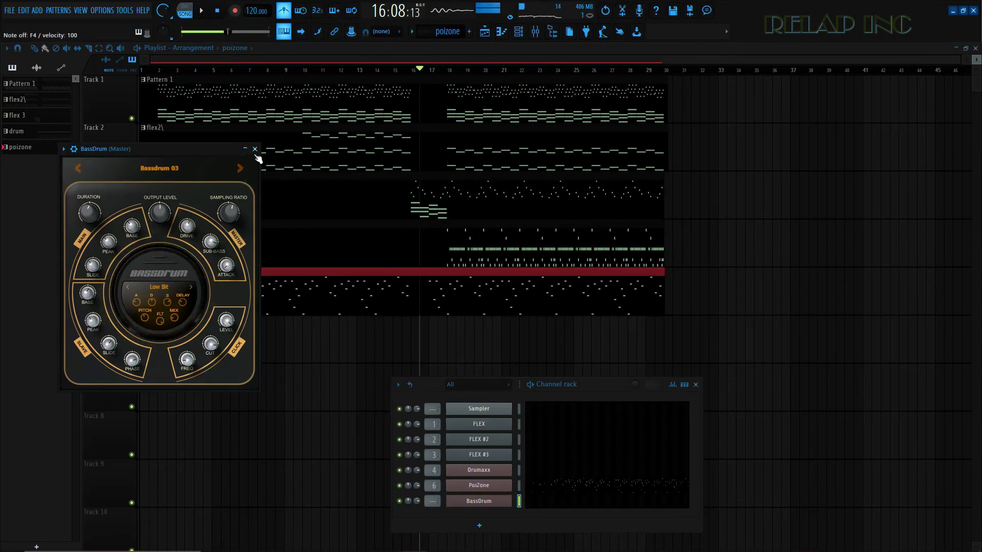
{"action": "left_click", "coordinate": [255, 149]}
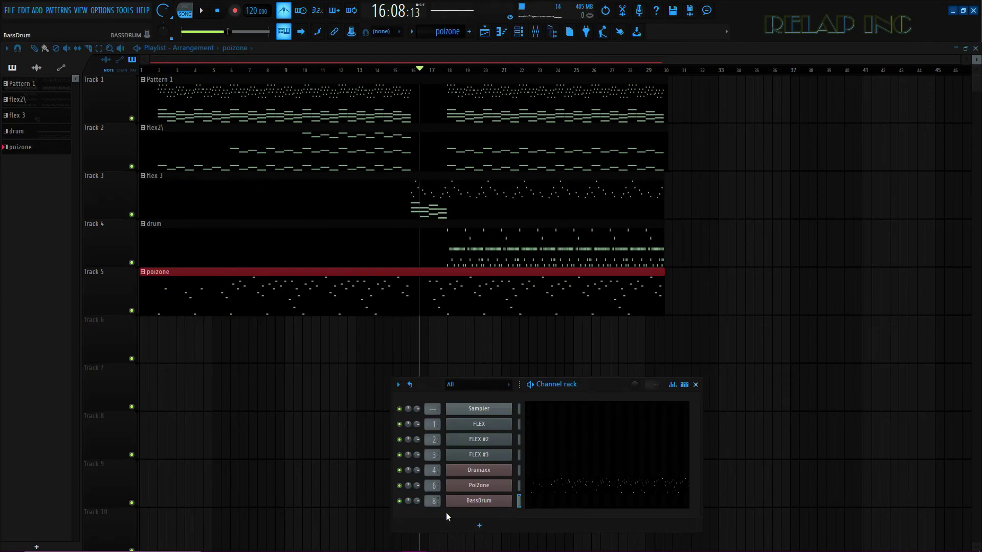
{"action": "left_click", "coordinate": [696, 384]}
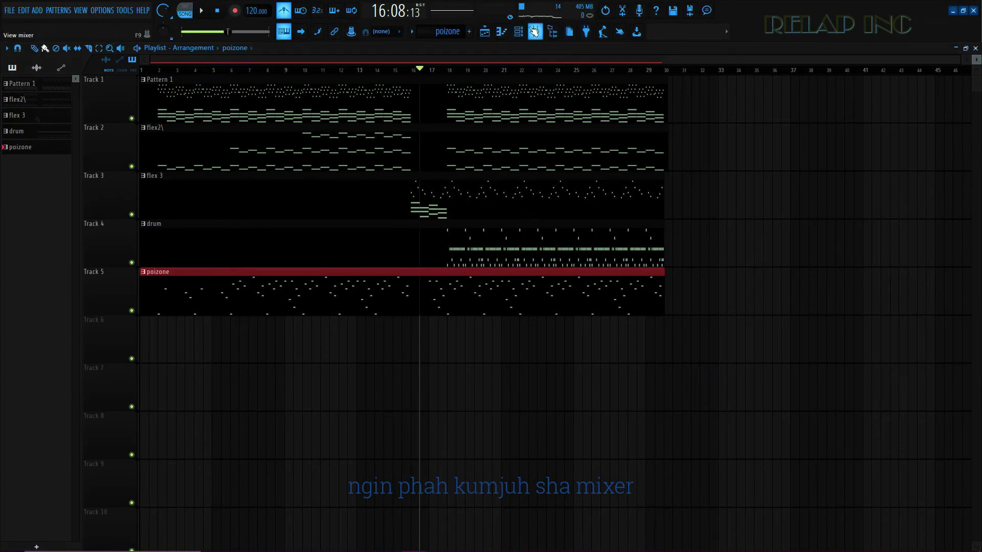
Step: Rename mixer insert 7 as "bass kick" and give it a dark red color
{"action": "left_click", "coordinate": [534, 31]}
{"action": "right_click", "coordinate": [193, 184]}
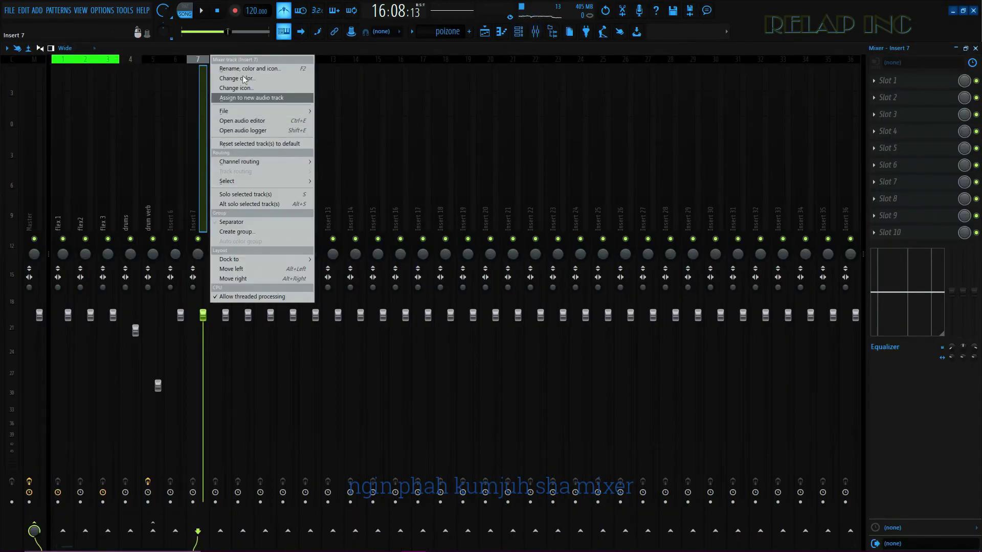
{"action": "left_click", "coordinate": [247, 67]}
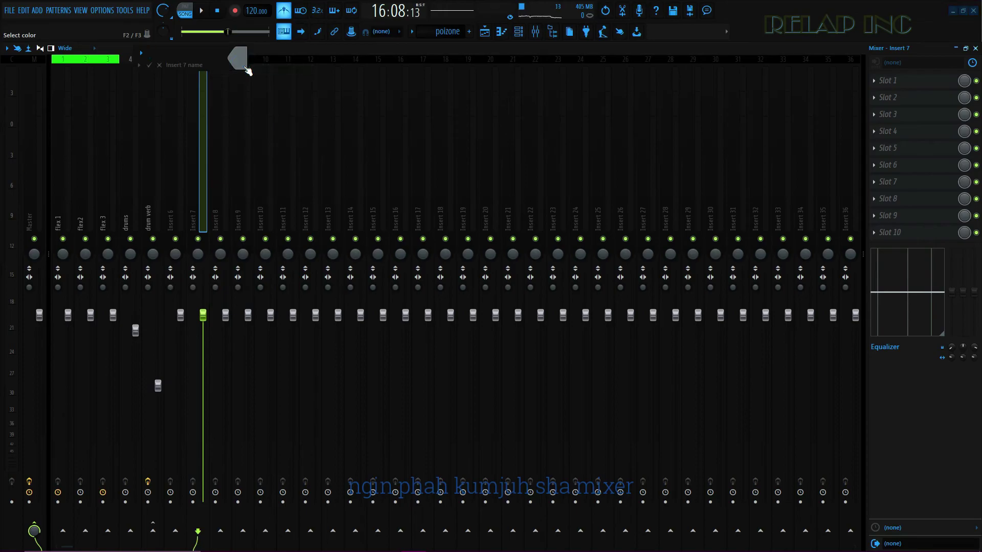
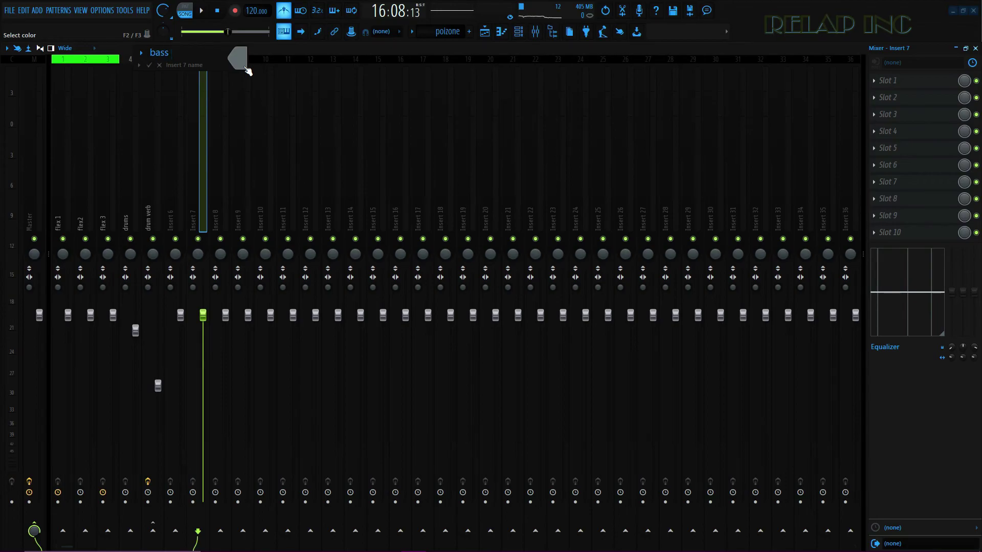
{"action": "left_click", "coordinate": [248, 71]}
{"action": "left_click", "coordinate": [255, 69]}
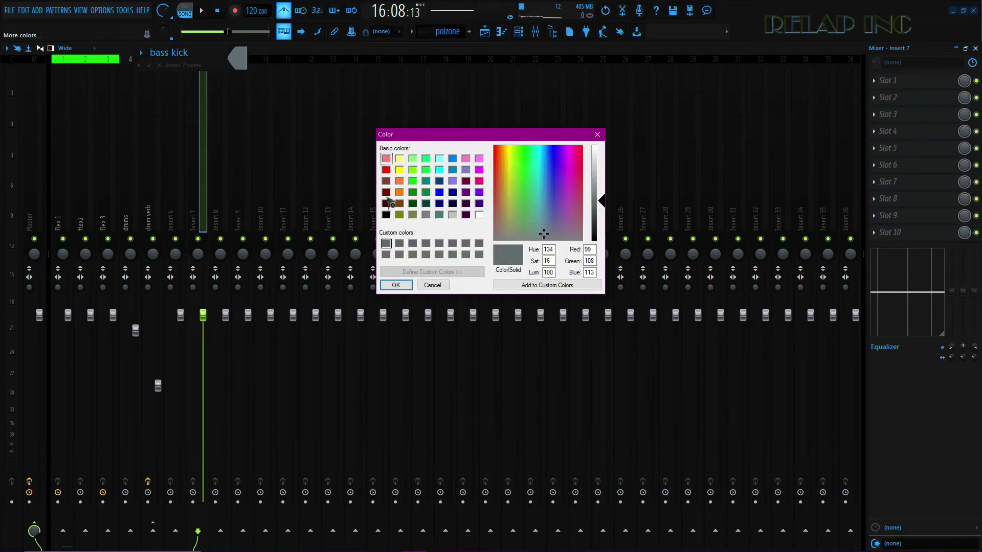
{"action": "left_click", "coordinate": [386, 203]}
{"action": "left_click", "coordinate": [396, 285]}
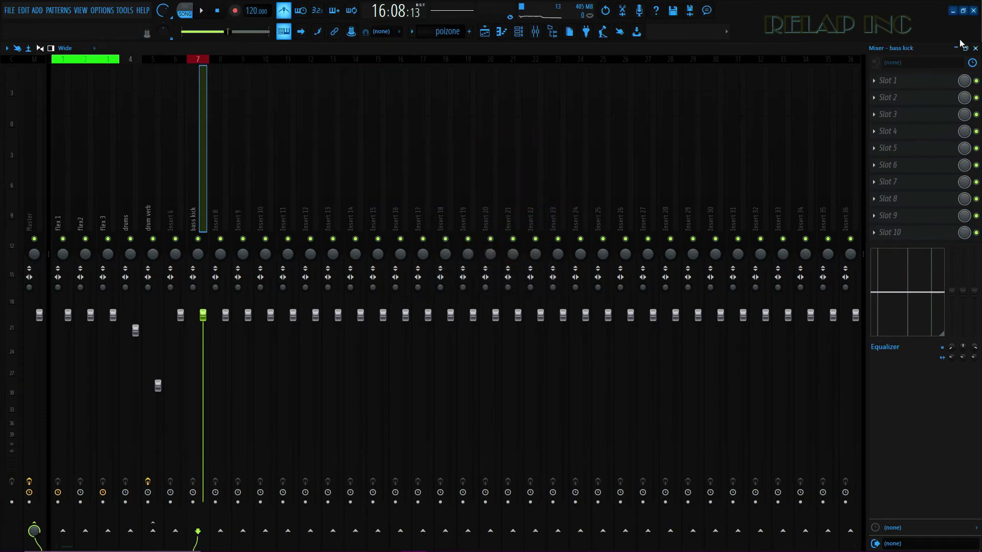
{"action": "left_click", "coordinate": [976, 48]}
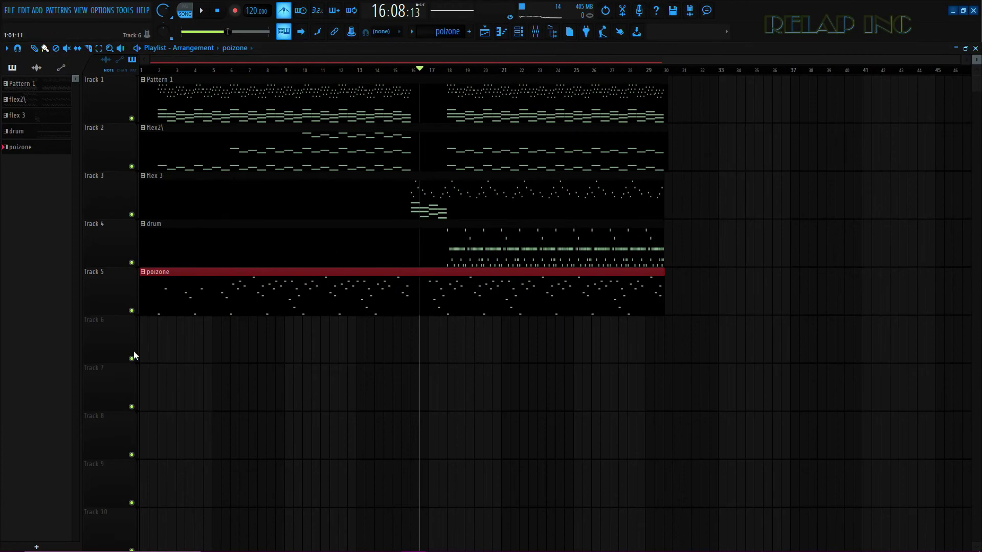
Step: Create a new pattern named "bass kick" with a dark red color
{"action": "left_click", "coordinate": [469, 31]}
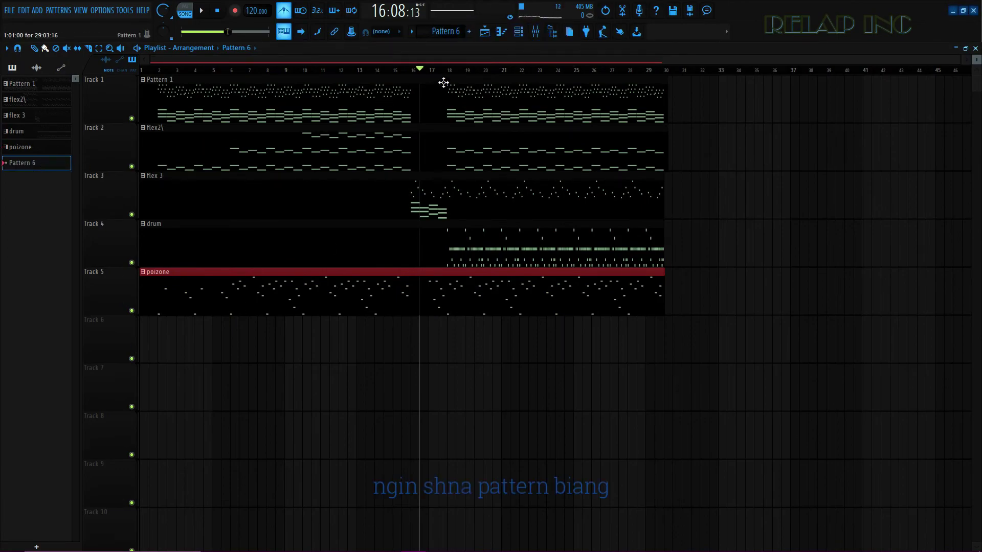
{"action": "right_click", "coordinate": [40, 162]}
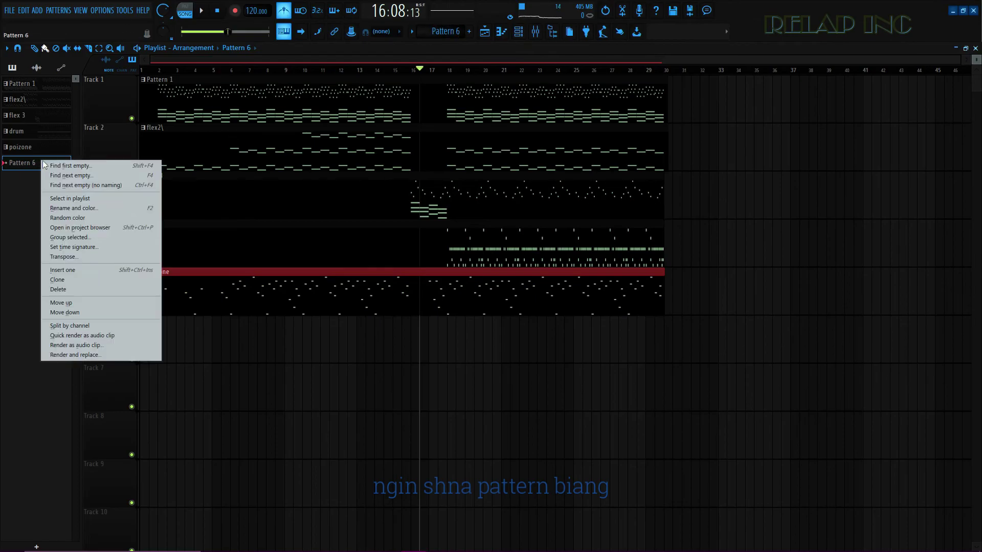
{"action": "left_click", "coordinate": [78, 208]}
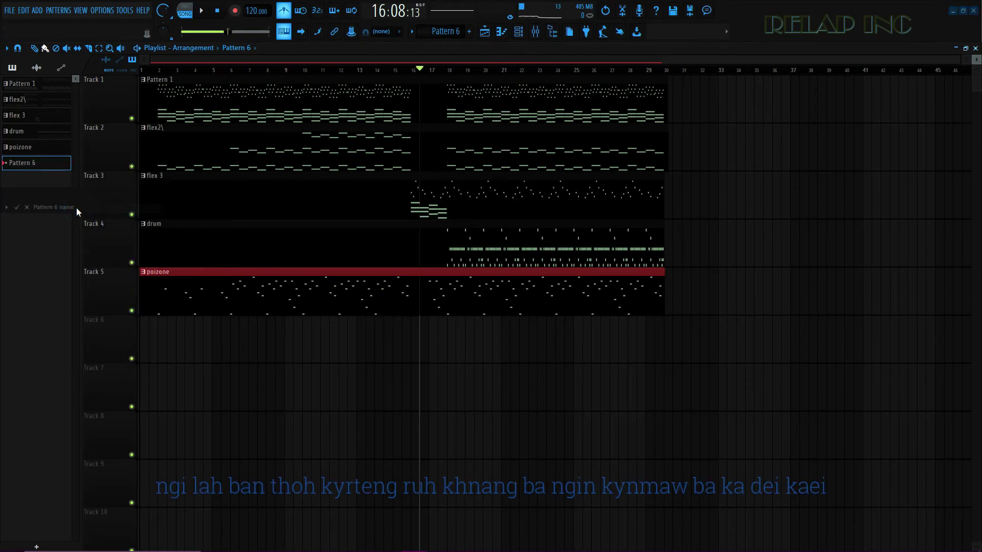
{"action": "type", "text": "bss kick"}
{"action": "left_click", "coordinate": [125, 201]}
{"action": "left_click", "coordinate": [121, 253]}
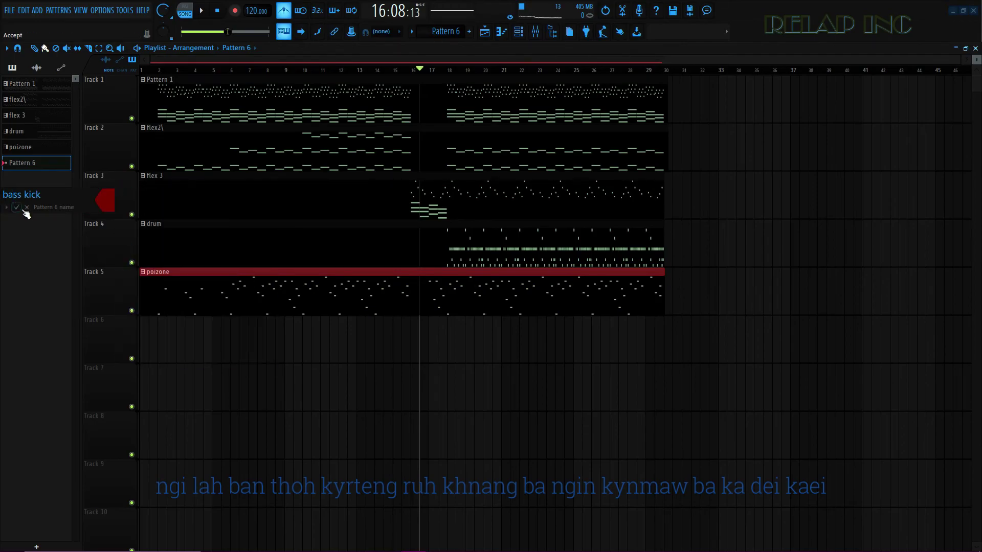
{"action": "left_click", "coordinate": [18, 207]}
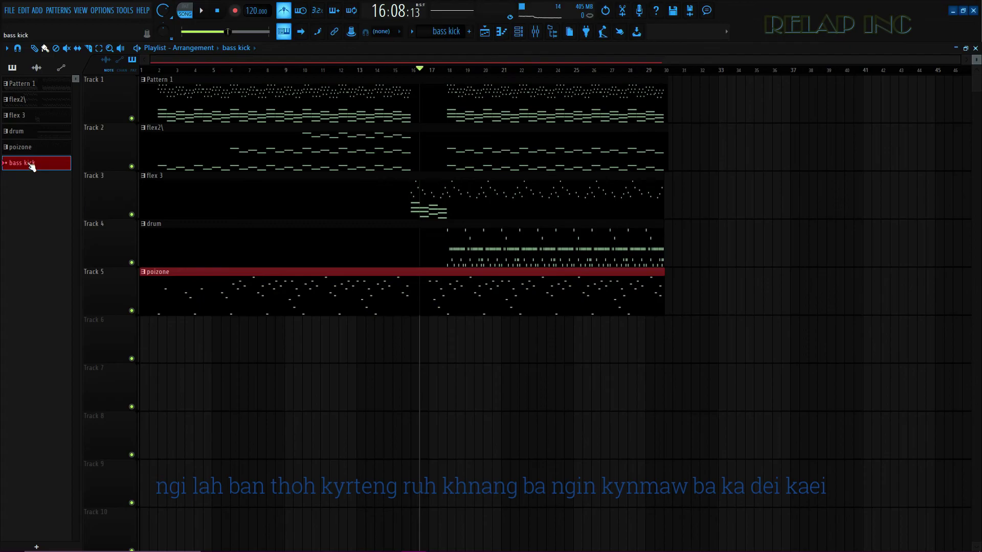
Step: Place the bass kick pattern on Track 6 and stretch the clip from bar 1 to about bar 29
{"action": "left_click_drag", "start_coordinate": [143, 305], "coordinate": [647, 347]}
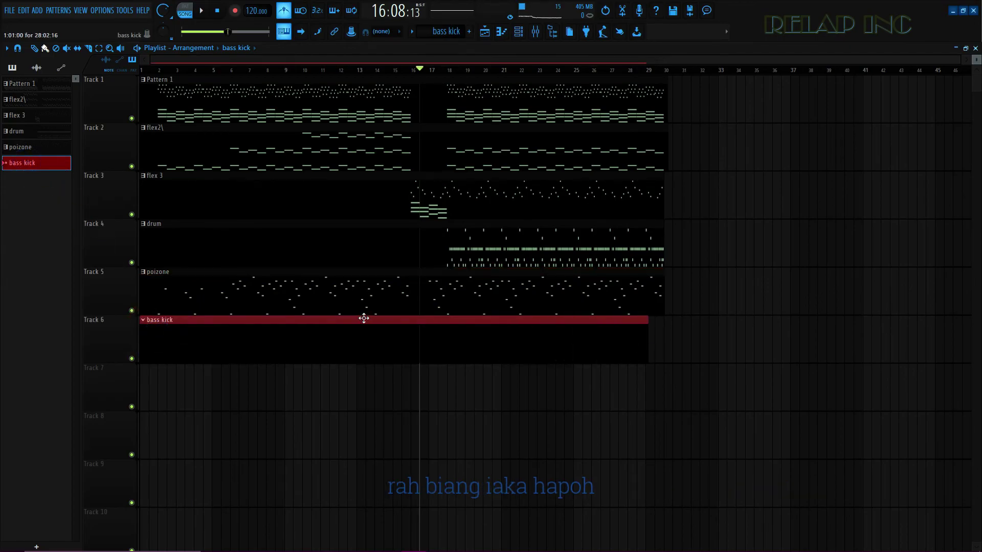
{"action": "scroll", "coordinate": [366, 322], "scroll_direction": "up", "scroll_amount": 1}
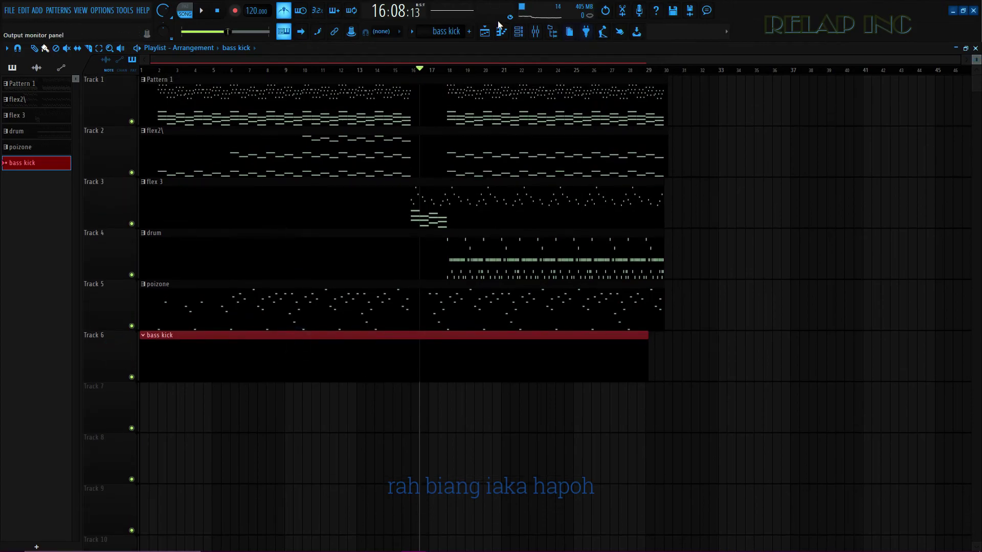
Step: Show the channel rack and open the Drumaxx channel's piano roll for the bass kick pattern
{"action": "left_click", "coordinate": [516, 33]}
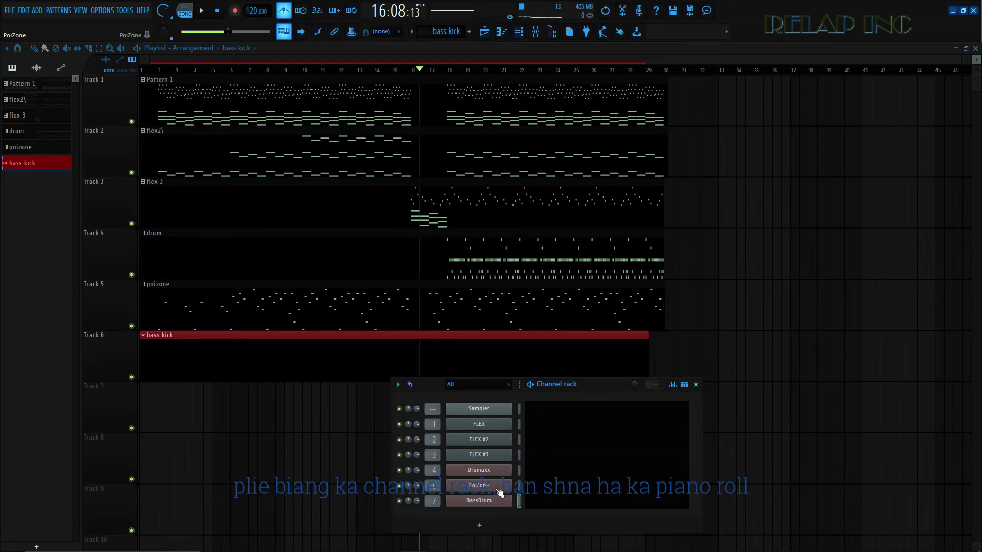
{"action": "right_click", "coordinate": [490, 473]}
{"action": "left_click", "coordinate": [530, 409]}
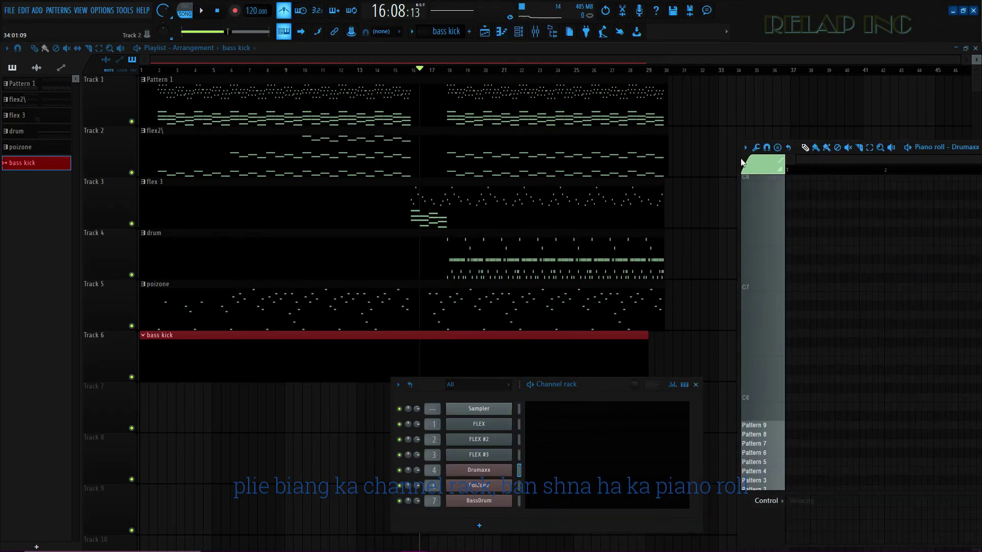
{"action": "left_click", "coordinate": [742, 162]}
{"action": "left_click", "coordinate": [694, 143]}
{"action": "scroll", "coordinate": [389, 428], "scroll_direction": "down", "scroll_amount": 3}
{"action": "scroll", "coordinate": [372, 432], "scroll_direction": "down", "scroll_amount": 6}
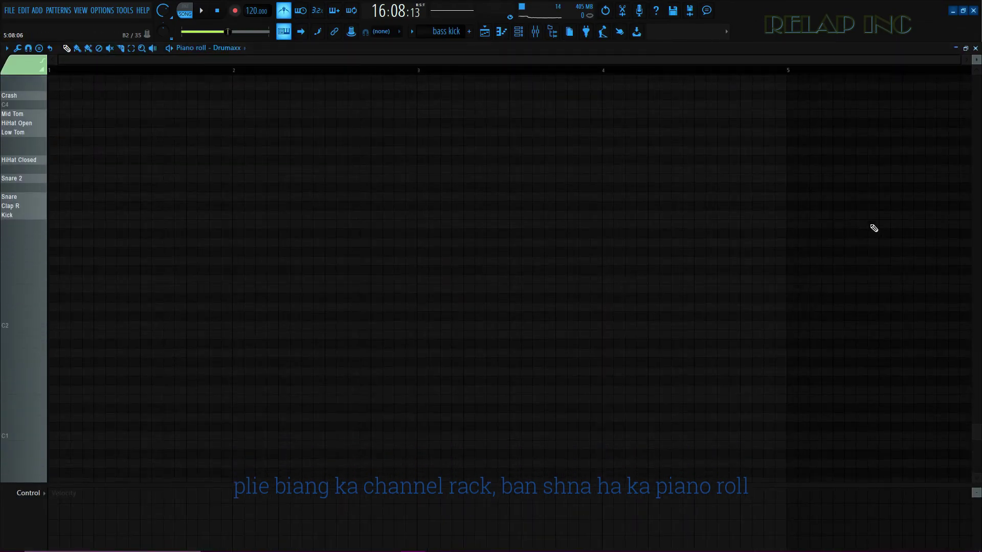
{"action": "left_click", "coordinate": [975, 48]}
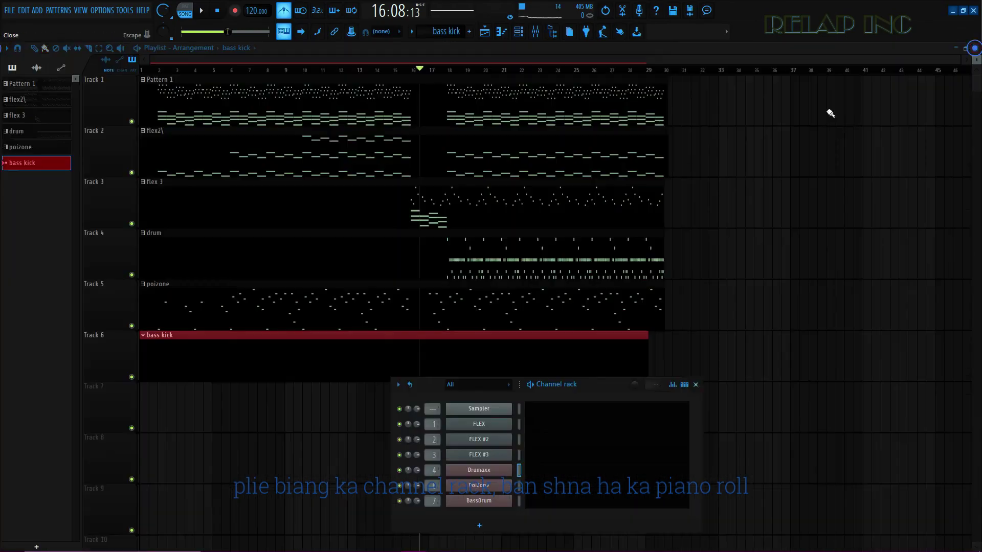
Step: Open the drum pattern's Drumaxx notes from Track 4 and copy all the notes in the Kick row
{"action": "left_click", "coordinate": [121, 303]}
{"action": "left_click", "coordinate": [119, 248]}
{"action": "double_click", "coordinate": [118, 248]}
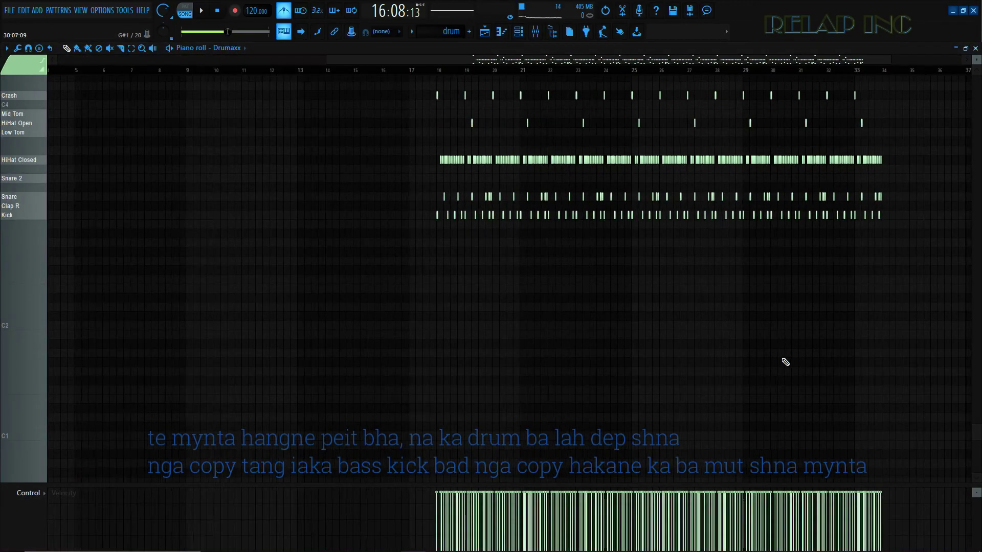
{"action": "scroll", "coordinate": [788, 362], "scroll_direction": "up", "scroll_amount": 2}
{"action": "scroll", "coordinate": [62, 228], "scroll_direction": "up", "scroll_amount": 2}
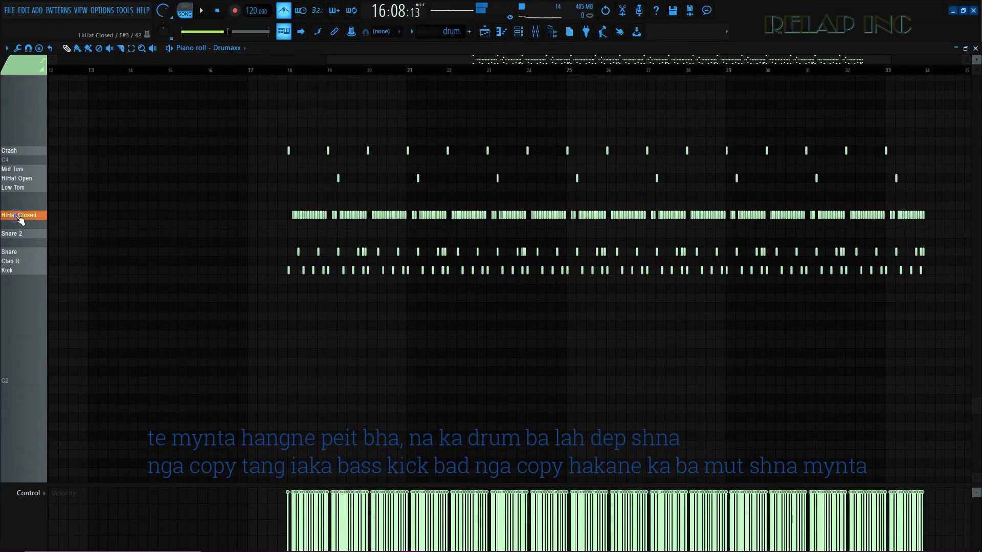
{"action": "double_click", "coordinate": [20, 271]}
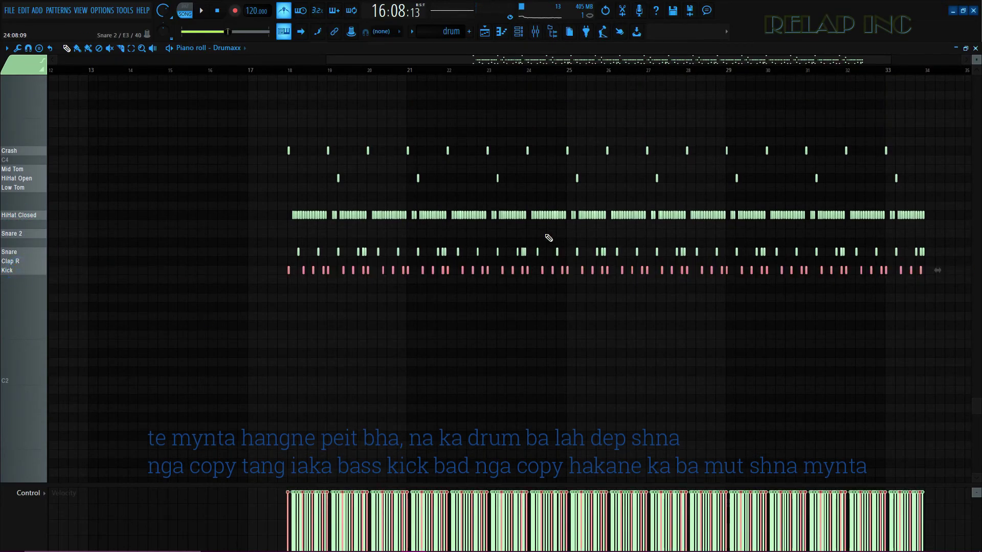
Step: Switch to the bass kick pattern and paste the copied kick notes into the BassDrum channel's piano roll
{"action": "left_click", "coordinate": [526, 38]}
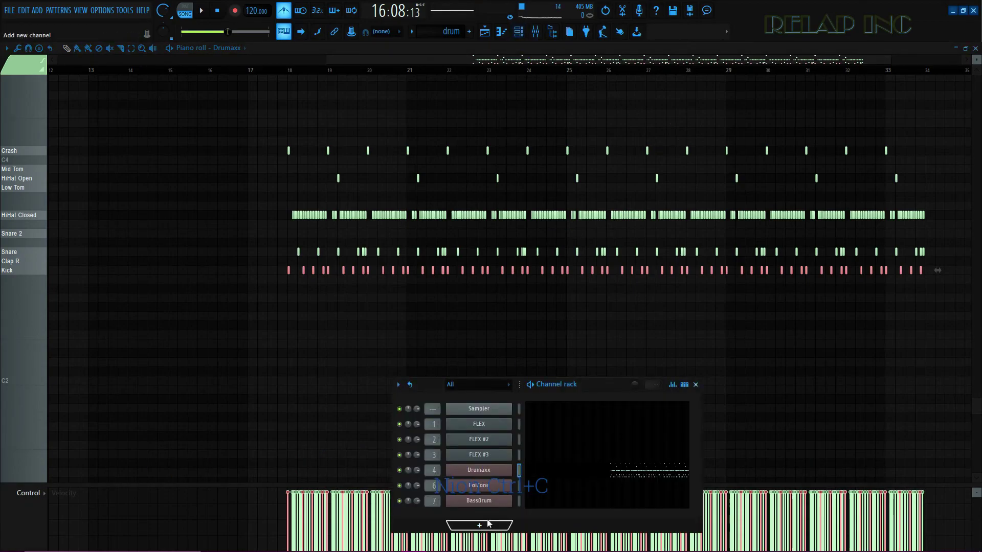
{"action": "left_click", "coordinate": [494, 501]}
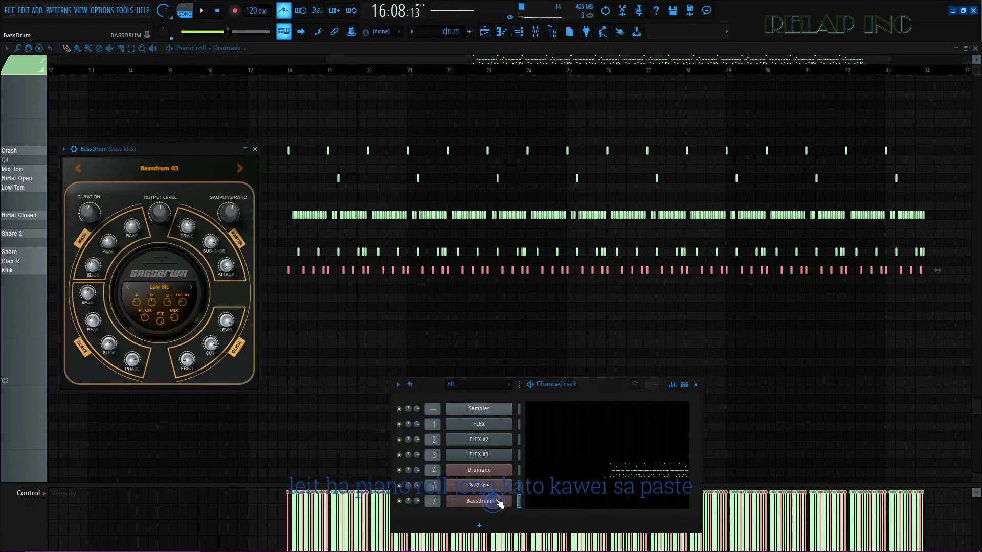
{"action": "left_click", "coordinate": [976, 48]}
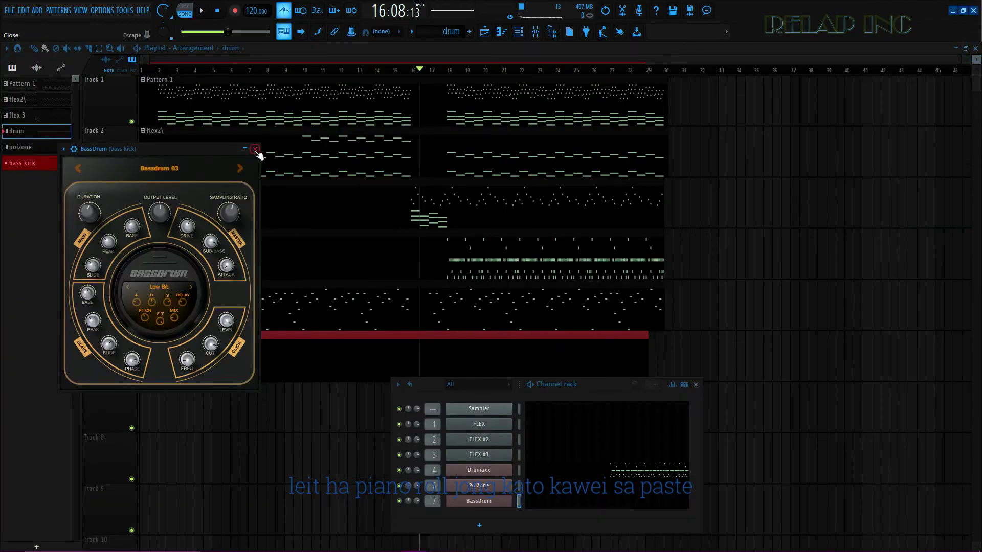
{"action": "left_click", "coordinate": [255, 150]}
{"action": "left_click", "coordinate": [39, 163]}
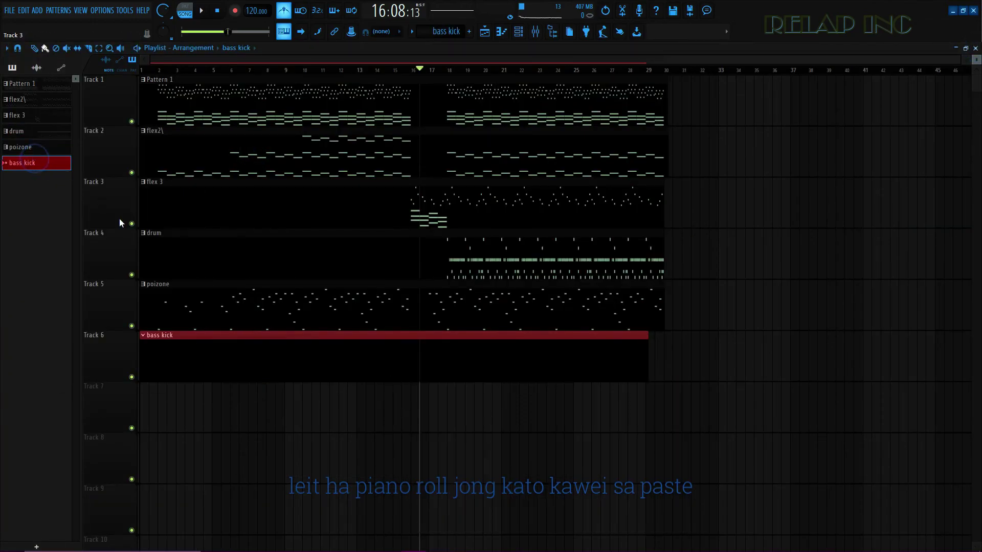
{"action": "left_click", "coordinate": [117, 353]}
{"action": "right_click", "coordinate": [479, 503]}
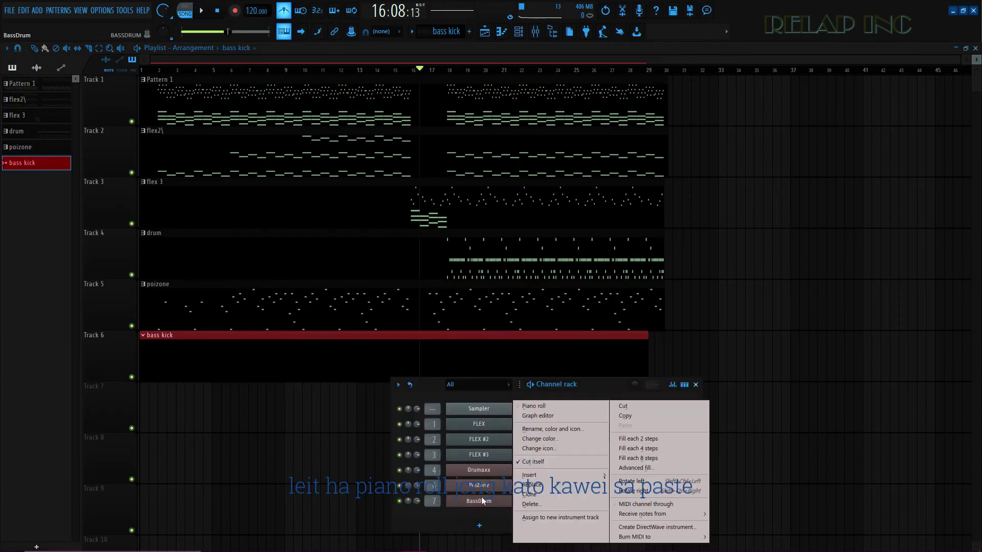
{"action": "left_click", "coordinate": [539, 407]}
{"action": "key", "text": "ctrl+v"}
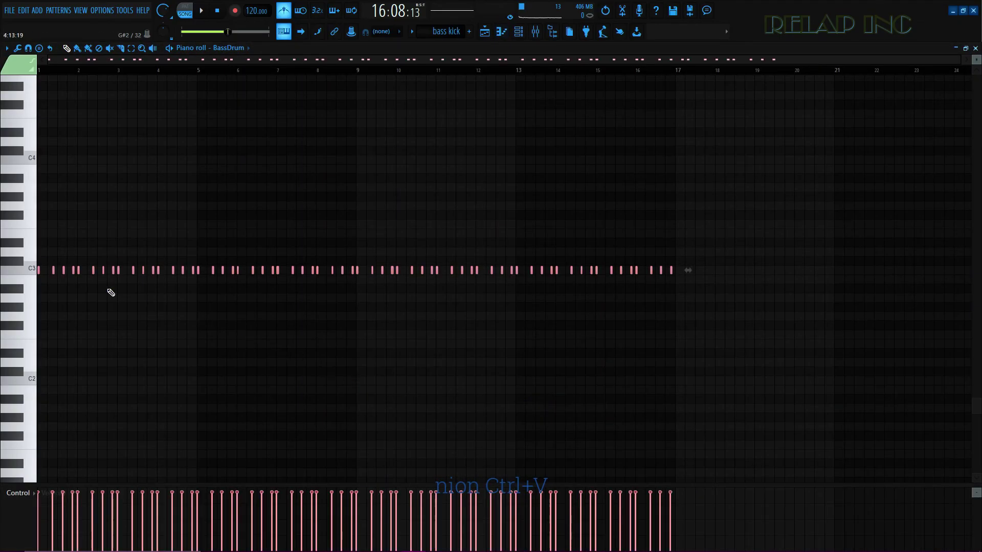
Step: Move the pasted kick notes to start just after bar 20 and play the song from about bar 18
{"action": "left_click_drag", "start_coordinate": [75, 268], "coordinate": [846, 264]}
{"action": "scroll", "coordinate": [587, 109], "scroll_direction": "down", "scroll_amount": 3}
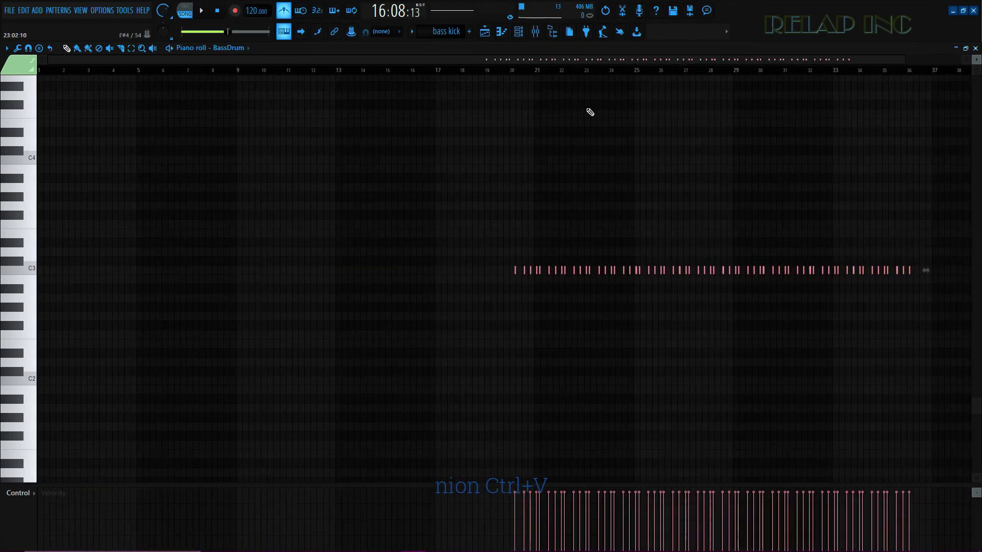
{"action": "left_click", "coordinate": [459, 70]}
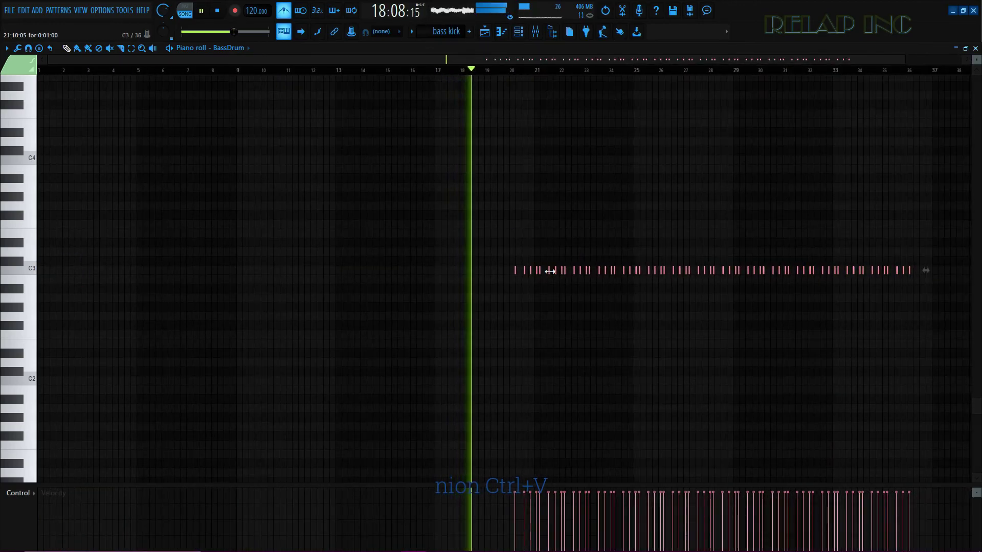
{"action": "scroll", "coordinate": [516, 290], "scroll_direction": "up", "scroll_amount": 3}
{"action": "scroll", "coordinate": [495, 295], "scroll_direction": "up", "scroll_amount": 3}
{"action": "key", "text": "space"}
{"action": "key", "text": "space"}
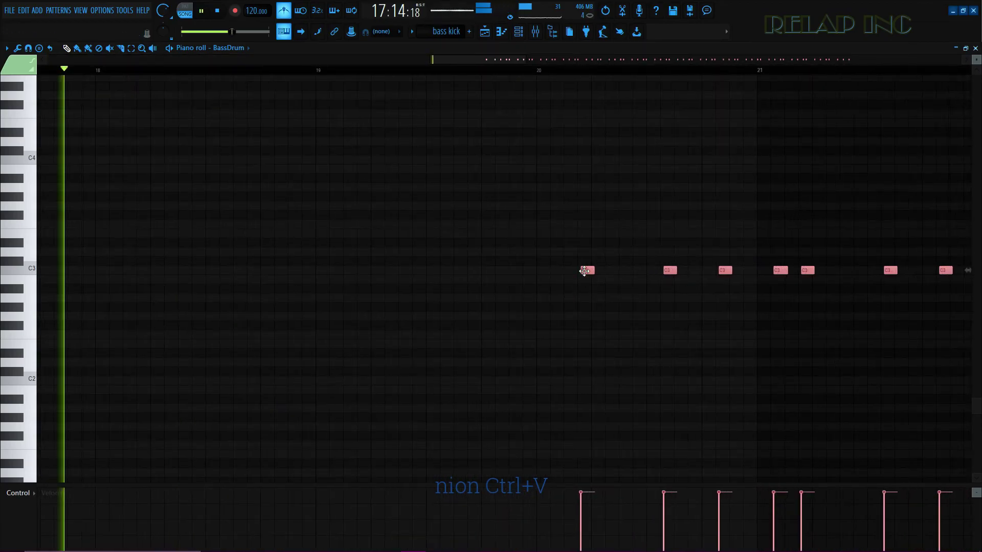
{"action": "key", "text": "space"}
Step: Shift the kick notes back to start at bar 18 on C#3 and check their alignment during playback
{"action": "left_click_drag", "start_coordinate": [565, 269], "coordinate": [97, 264]}
{"action": "key", "text": "space"}
{"action": "key", "text": "space"}
{"action": "scroll", "coordinate": [98, 264], "scroll_direction": "up", "scroll_amount": 4}
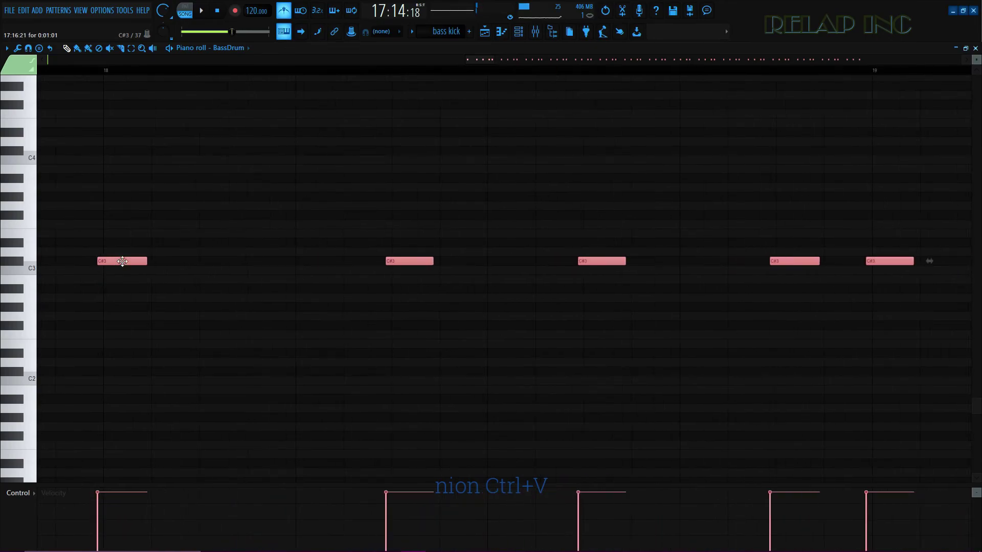
{"action": "key", "text": "space"}
{"action": "scroll", "coordinate": [112, 281], "scroll_direction": "up", "scroll_amount": 3}
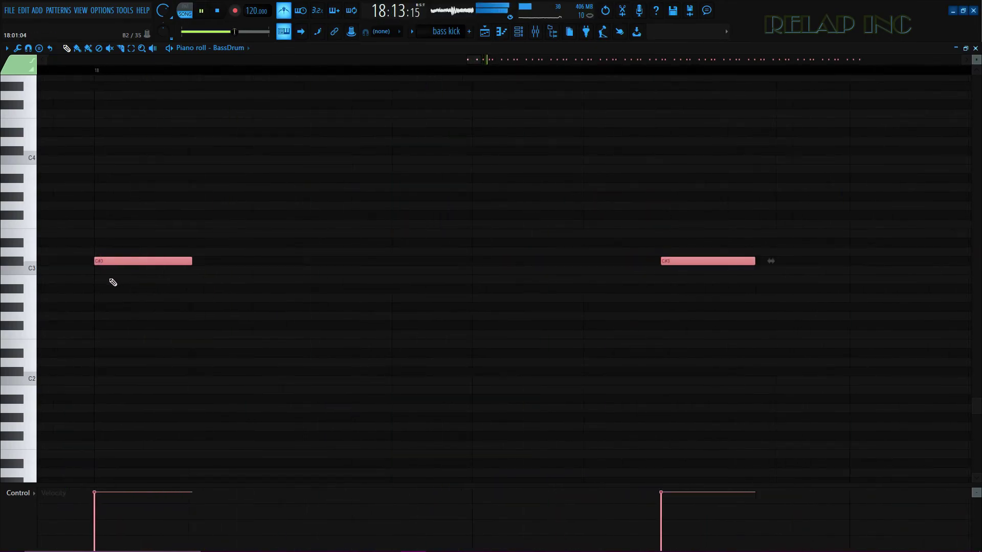
{"action": "scroll", "coordinate": [286, 358], "scroll_direction": "down", "scroll_amount": 6}
{"action": "scroll", "coordinate": [261, 367], "scroll_direction": "down", "scroll_amount": 8}
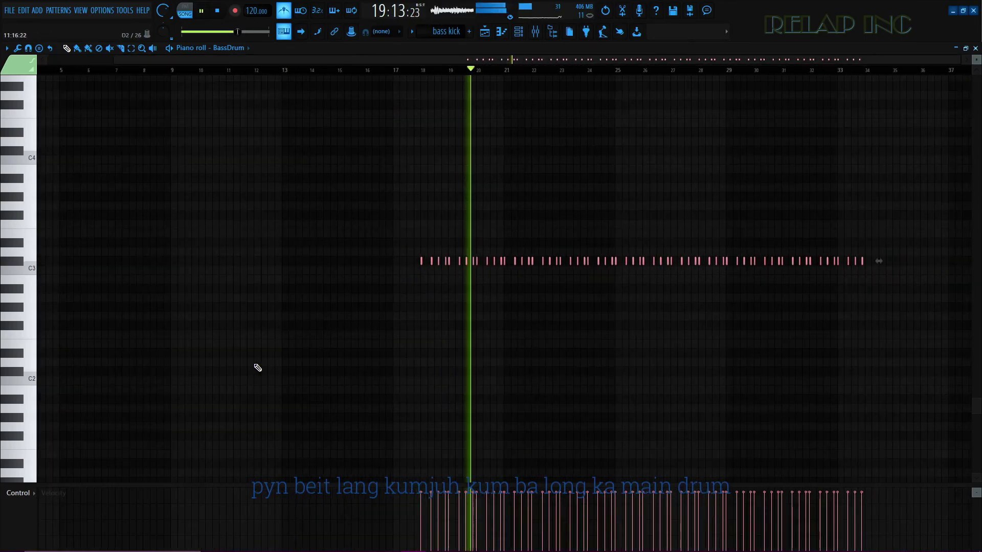
Step: Lower the velocity of all the bass kick notes slightly and return to the playlist
{"action": "mouse_move", "coordinate": [459, 506]}
{"action": "left_mouse_down"}
{"action": "mouse_move", "coordinate": [739, 511]}
{"action": "mouse_move", "coordinate": [858, 487]}
{"action": "mouse_move", "coordinate": [869, 503]}
{"action": "mouse_move", "coordinate": [467, 505]}
{"action": "mouse_move", "coordinate": [875, 505]}
{"action": "left_mouse_up"}
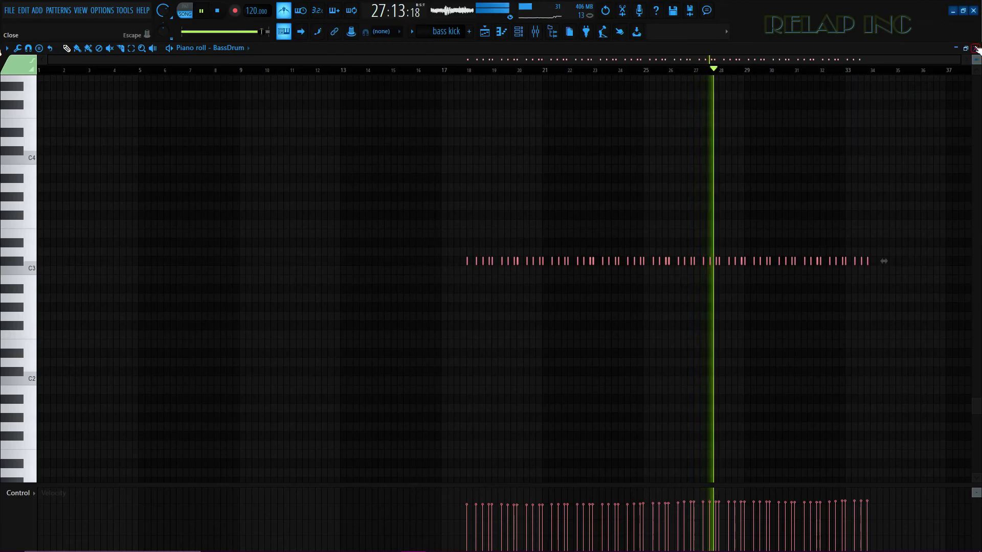
{"action": "key", "text": "F7"}
Step: Extend the bass kick clip on Track 6 to about bar 30 and resume playback
{"action": "scroll", "coordinate": [750, 362], "scroll_direction": "down", "scroll_amount": 3}
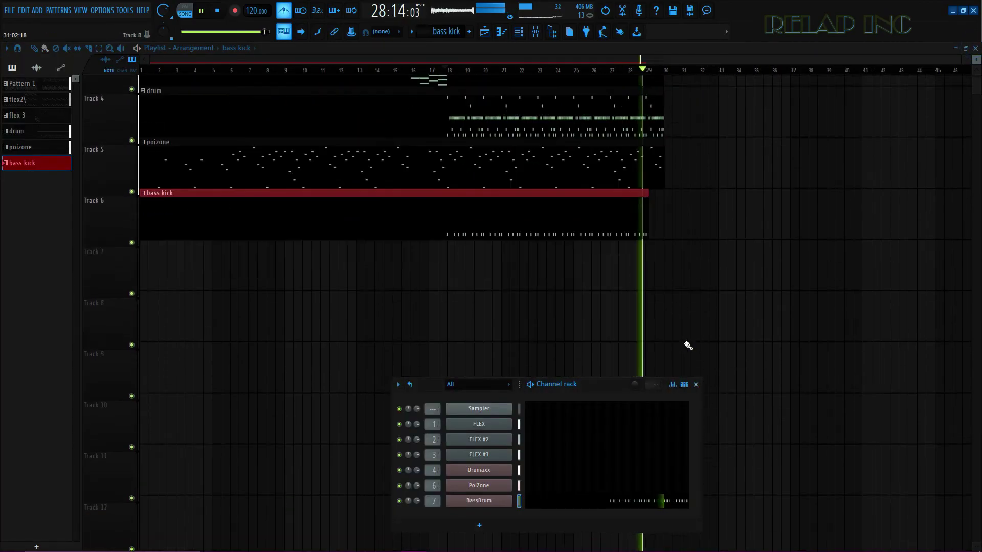
{"action": "key", "text": "space"}
{"action": "key", "text": "F6"}
{"action": "left_click_drag", "start_coordinate": [661, 211], "coordinate": [664, 252]}
{"action": "key", "text": "space"}
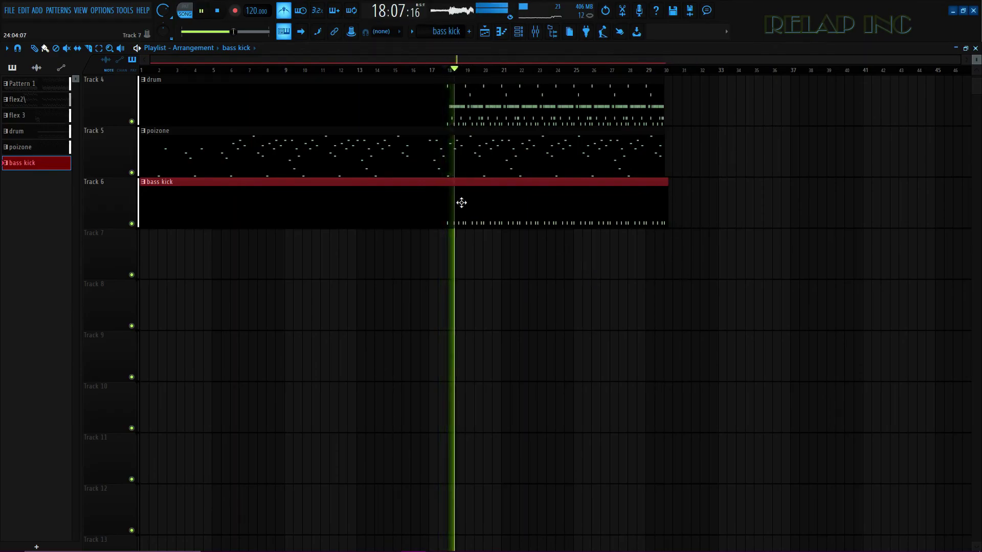
Step: Play the arrangement from about bar 16 to review the transition into the drum section
{"action": "scroll", "coordinate": [346, 284], "scroll_direction": "down", "scroll_amount": 1}
{"action": "scroll", "coordinate": [232, 252], "scroll_direction": "up", "scroll_amount": 3}
{"action": "scroll", "coordinate": [232, 252], "scroll_direction": "up", "scroll_amount": 2}
{"action": "left_click_drag", "start_coordinate": [445, 70], "coordinate": [408, 70]}
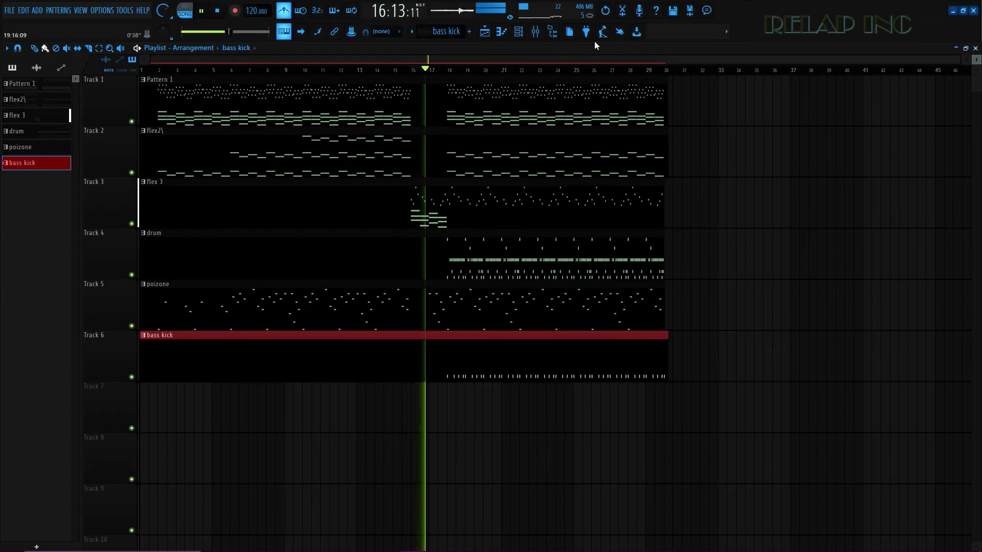
{"action": "key", "text": "space"}
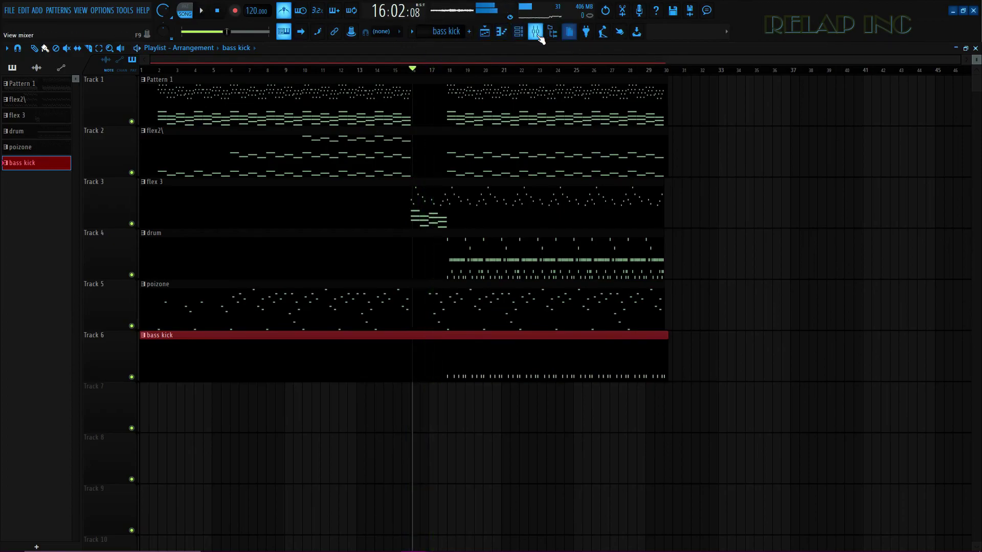
Step: Add the Blang Crash sample from the Drums pack's Cymbals folder to Track 7, ending at about bar 18
{"action": "left_click", "coordinate": [552, 31]}
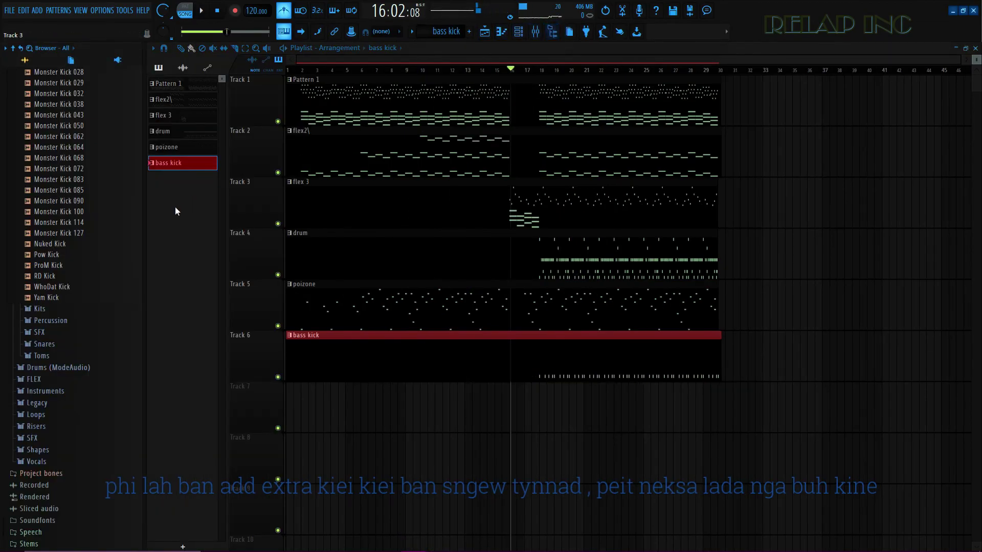
{"action": "scroll", "coordinate": [57, 227], "scroll_direction": "up", "scroll_amount": 15}
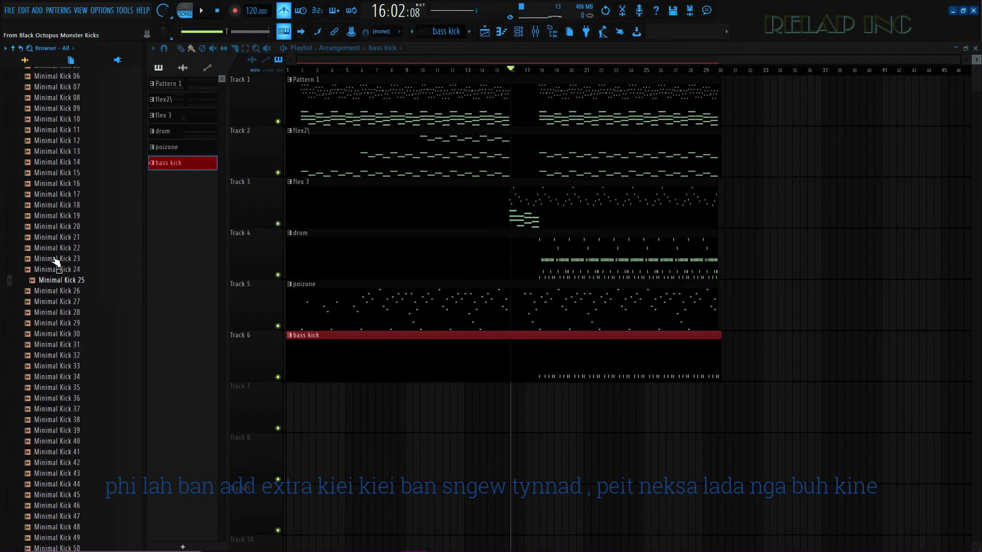
{"action": "scroll", "coordinate": [57, 262], "scroll_direction": "up", "scroll_amount": 5}
{"action": "left_click", "coordinate": [51, 311]}
{"action": "left_click_drag", "start_coordinate": [69, 316], "coordinate": [71, 338]}
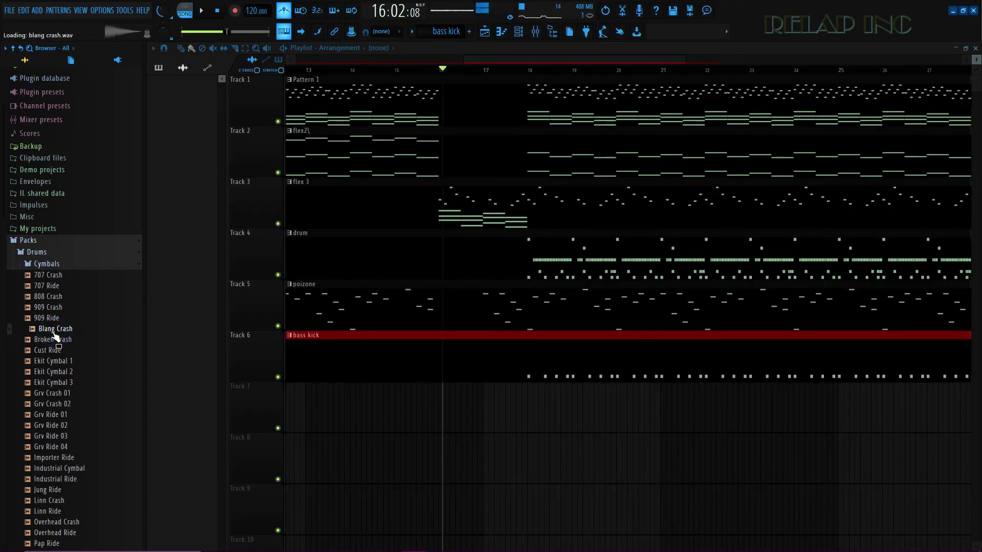
{"action": "left_click_drag", "start_coordinate": [126, 346], "coordinate": [501, 409]}
{"action": "scroll", "coordinate": [511, 419], "scroll_direction": "up", "scroll_amount": 5}
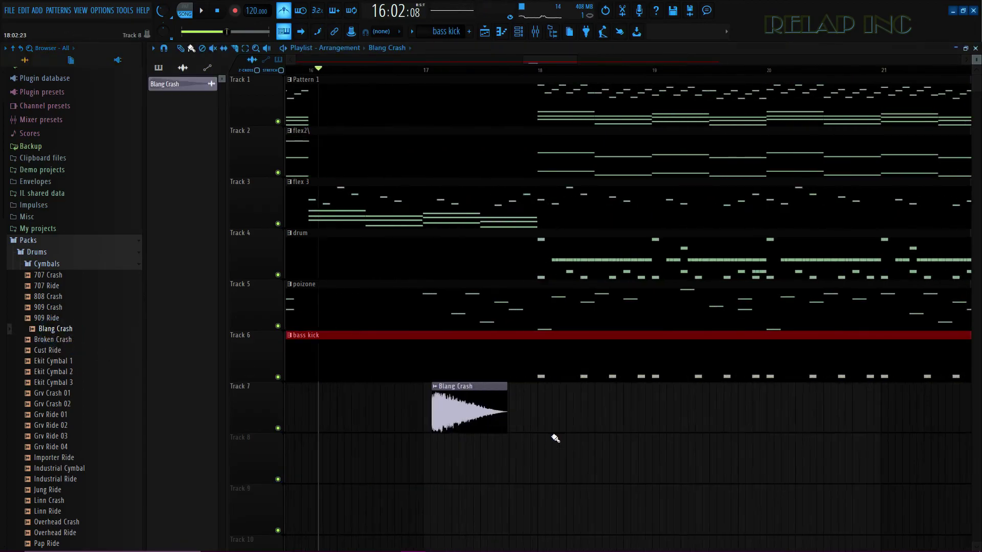
{"action": "left_click_drag", "start_coordinate": [432, 414], "coordinate": [496, 416]}
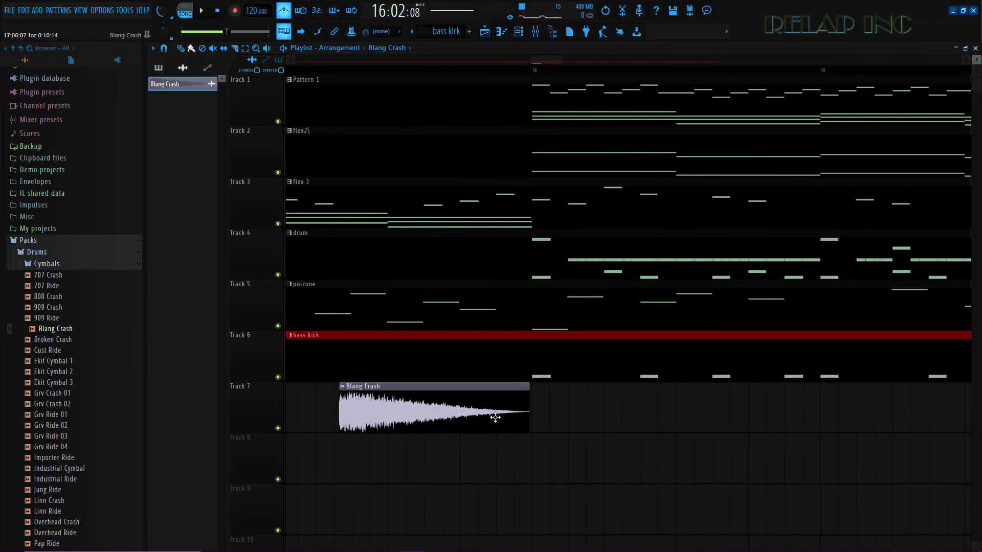
Step: Reverse the Blang Crash sample and play the transition into bar 18
{"action": "double_click", "coordinate": [495, 416]}
{"action": "left_click", "coordinate": [398, 307]}
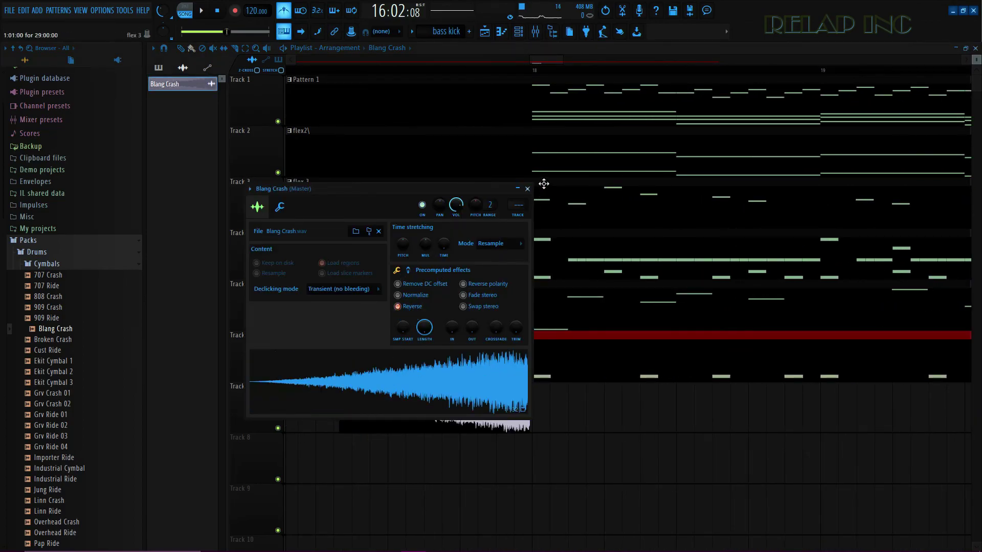
{"action": "left_click", "coordinate": [527, 189]}
{"action": "double_click", "coordinate": [517, 422]}
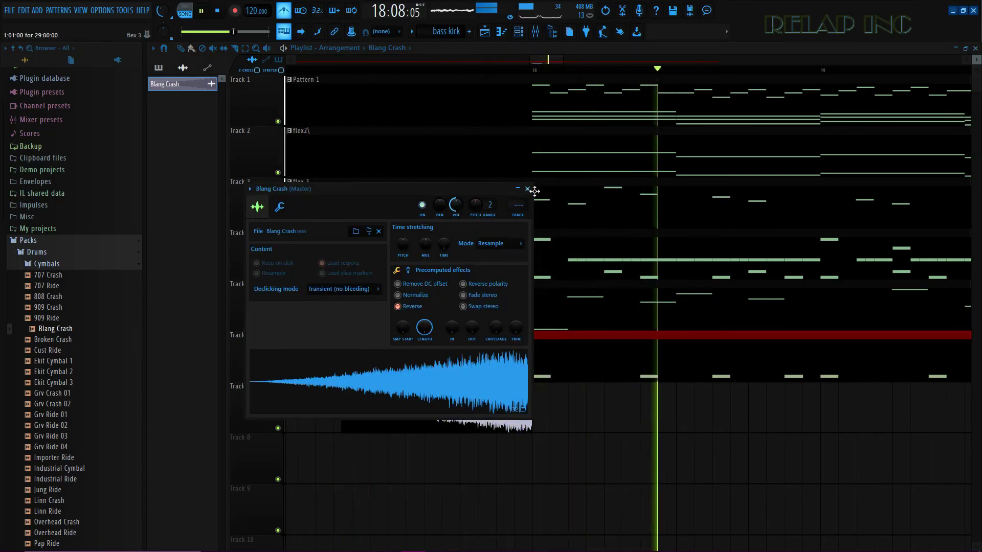
{"action": "key", "text": "Escape"}
{"action": "scroll", "coordinate": [364, 471], "scroll_direction": "down", "scroll_amount": 5}
{"action": "key", "text": "space"}
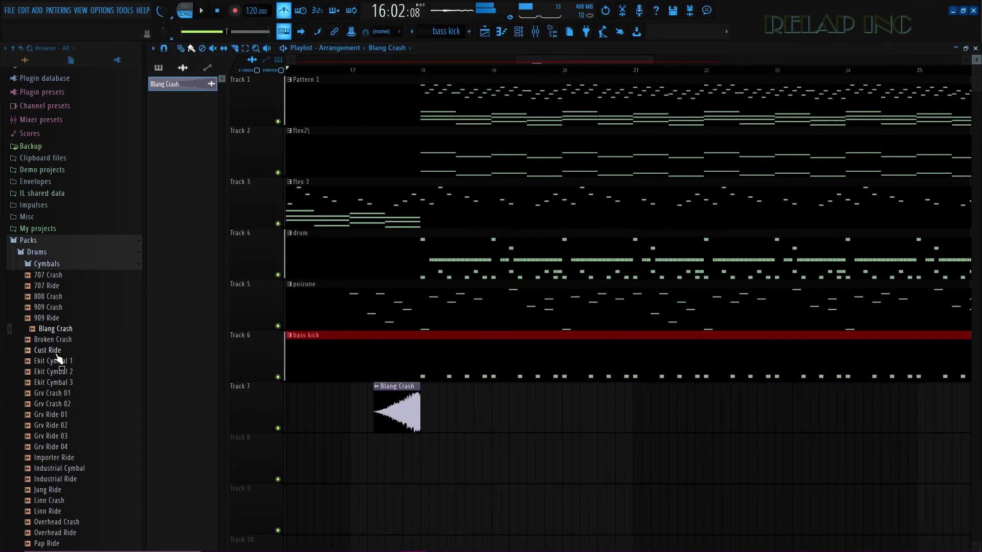
Step: Browse the Drums pack's Kicks folder and audition the Grv Kick samples
{"action": "left_click", "coordinate": [46, 264]}
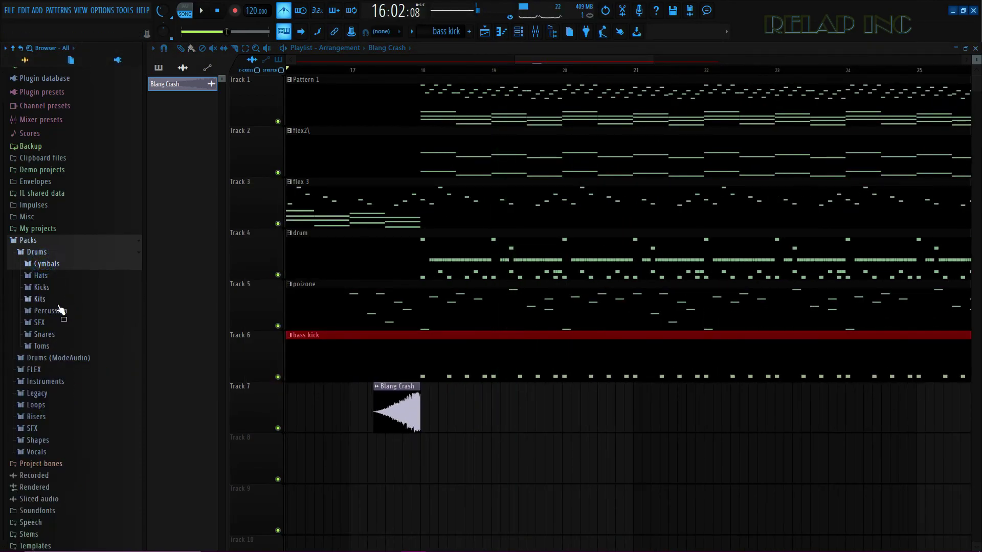
{"action": "left_click", "coordinate": [49, 296]}
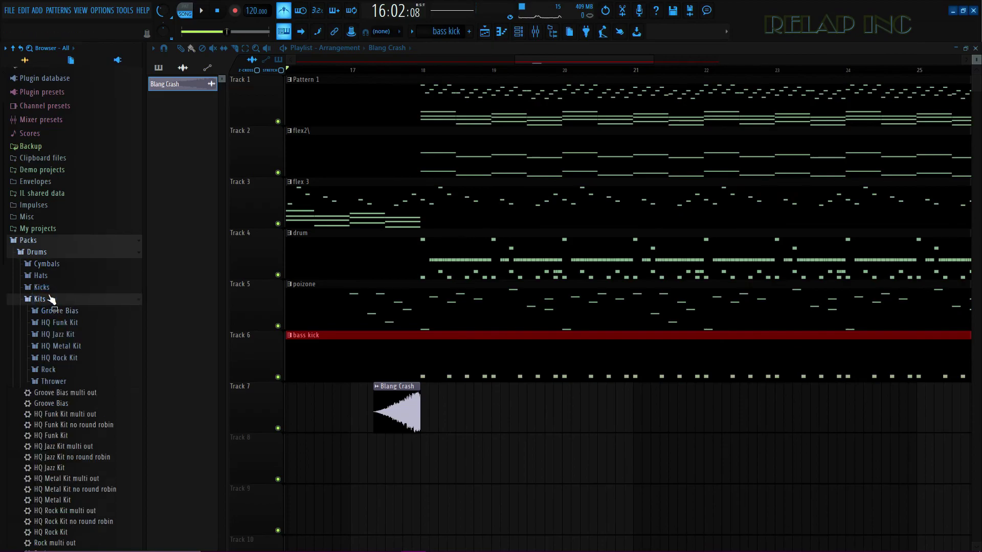
{"action": "left_click", "coordinate": [47, 295]}
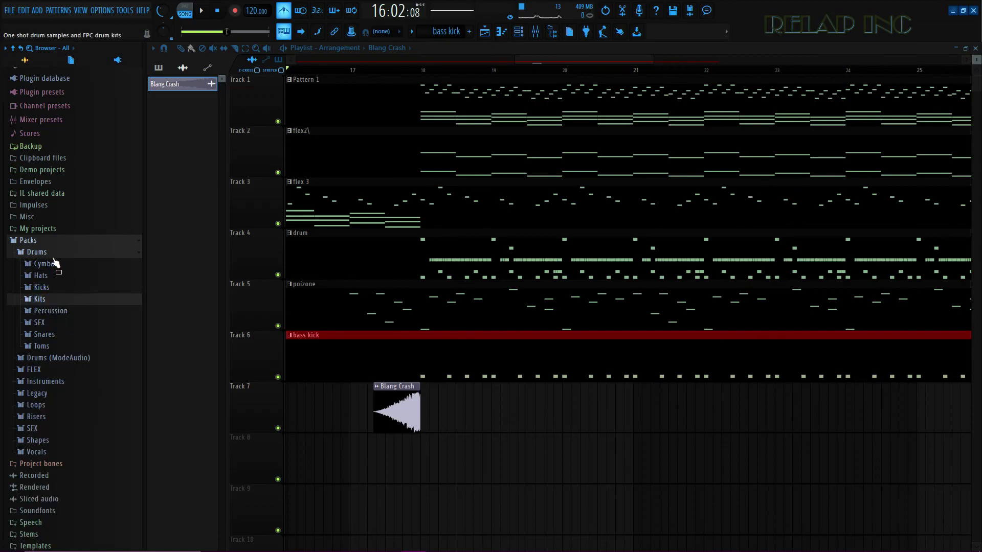
{"action": "left_click", "coordinate": [53, 289]}
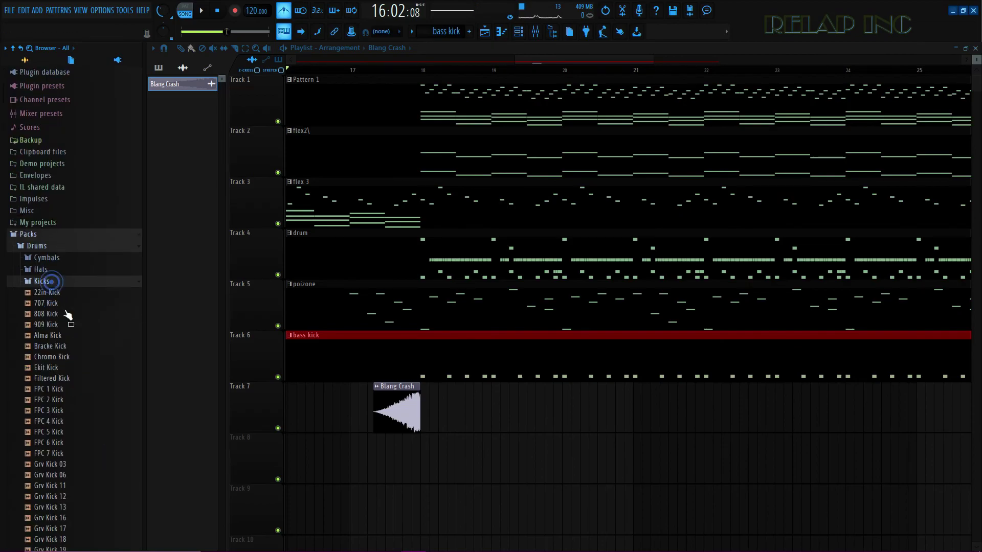
{"action": "left_click", "coordinate": [56, 356]}
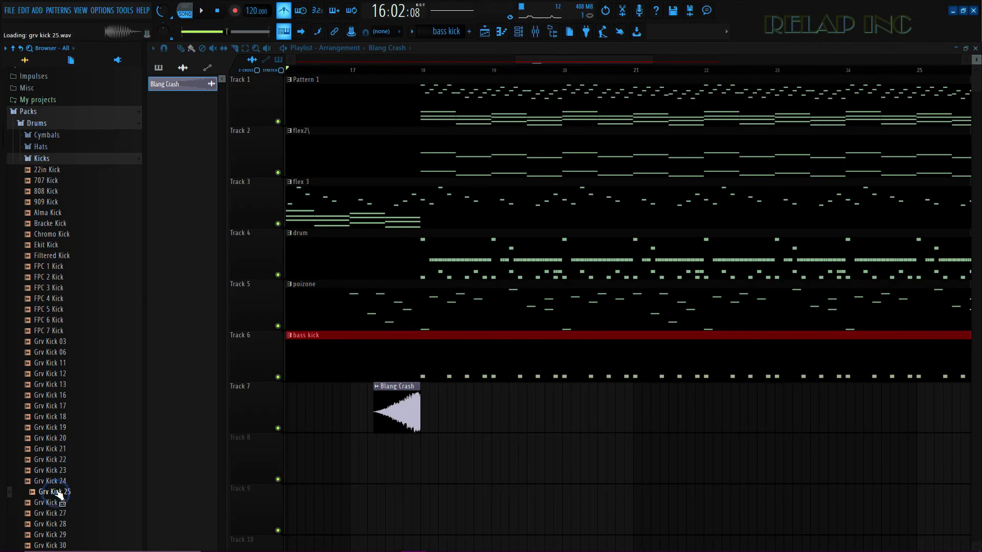
Step: Add the Grv Kick 25 sample to Track 7, starting exactly at bar 18 after the Blang Crash
{"action": "left_click_drag", "start_coordinate": [77, 499], "coordinate": [446, 400]}
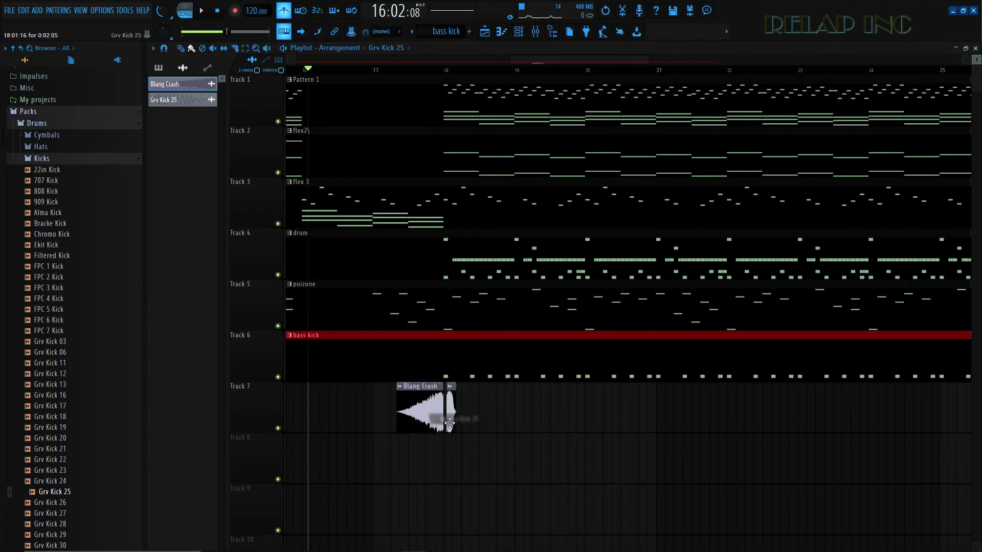
{"action": "scroll", "coordinate": [389, 432], "scroll_direction": "up", "scroll_amount": 4}
{"action": "left_click_drag", "start_coordinate": [389, 432], "coordinate": [408, 428]}
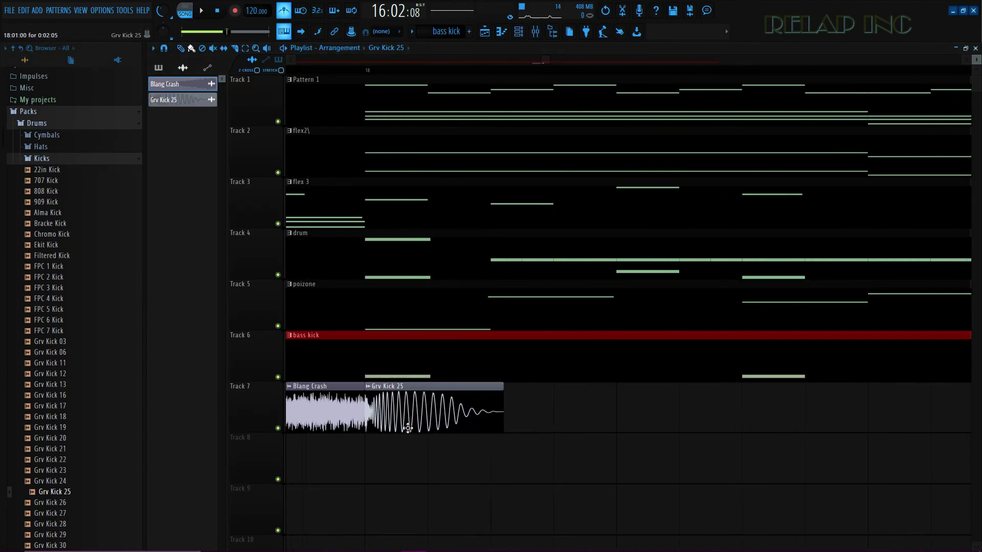
Step: Copy the Grv Kick 25 clip on Track 7 to steps 7 and 11 of bar 18, matching the bass kick notes
{"action": "scroll", "coordinate": [404, 431], "scroll_direction": "down", "scroll_amount": 5}
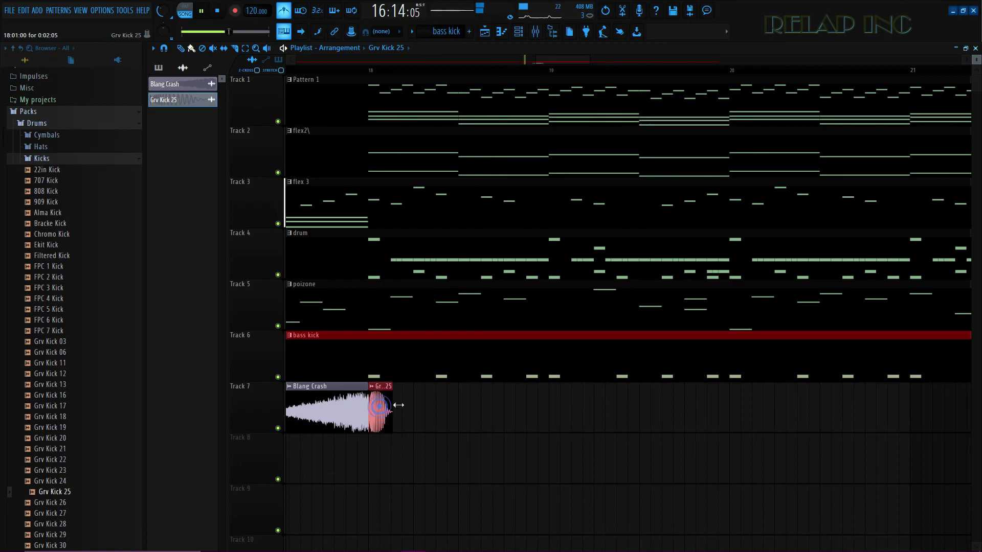
{"action": "scroll", "coordinate": [409, 425], "scroll_direction": "up", "scroll_amount": 3}
{"action": "left_click_drag", "start_coordinate": [421, 412], "coordinate": [444, 420]}
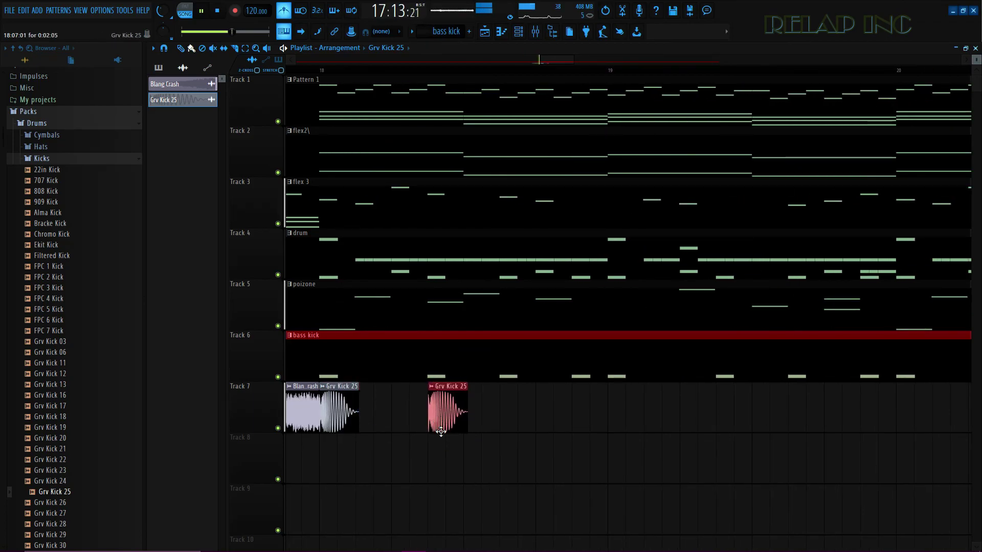
{"action": "scroll", "coordinate": [441, 432], "scroll_direction": "up", "scroll_amount": 3}
{"action": "key", "text": "space"}
{"action": "scroll", "coordinate": [432, 427], "scroll_direction": "down", "scroll_amount": 4}
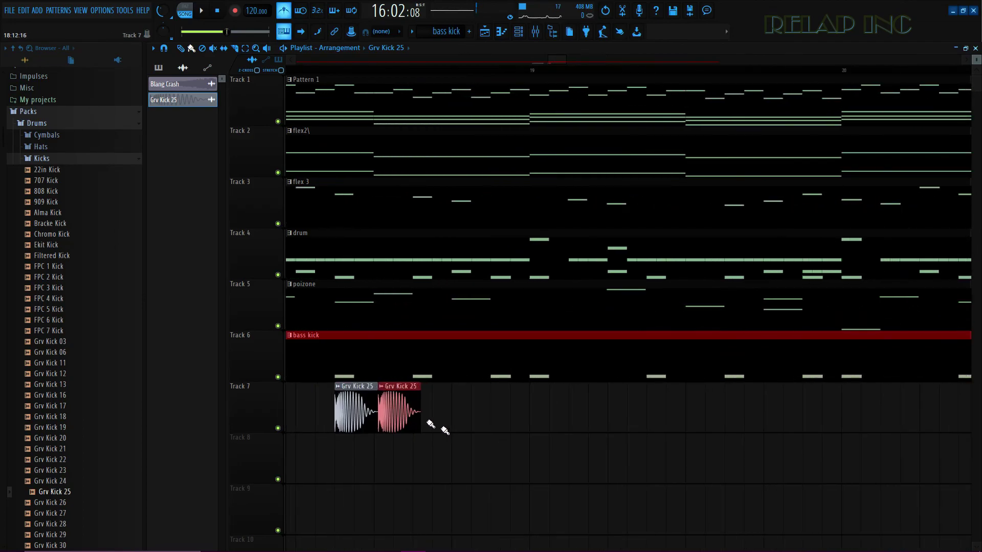
{"action": "right_click", "coordinate": [399, 409]}
{"action": "scroll", "coordinate": [379, 425], "scroll_direction": "up", "scroll_amount": 5}
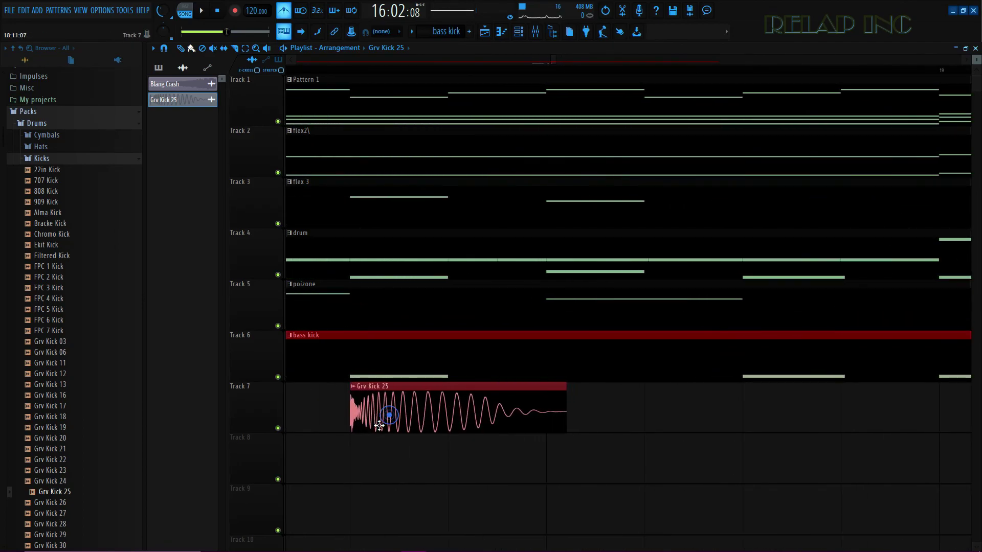
Step: Place further Grv Kick 25 copies on Track 7 at step 15 of bar 18 and at the start of bar 19
{"action": "mouse_move", "coordinate": [448, 417]}
{"action": "left_mouse_down"}
{"action": "mouse_move", "coordinate": [638, 418]}
{"action": "mouse_move", "coordinate": [563, 420]}
{"action": "left_mouse_up"}
{"action": "scroll", "coordinate": [497, 416], "scroll_direction": "down", "scroll_amount": 1}
{"action": "scroll", "coordinate": [564, 417], "scroll_direction": "up", "scroll_amount": 1}
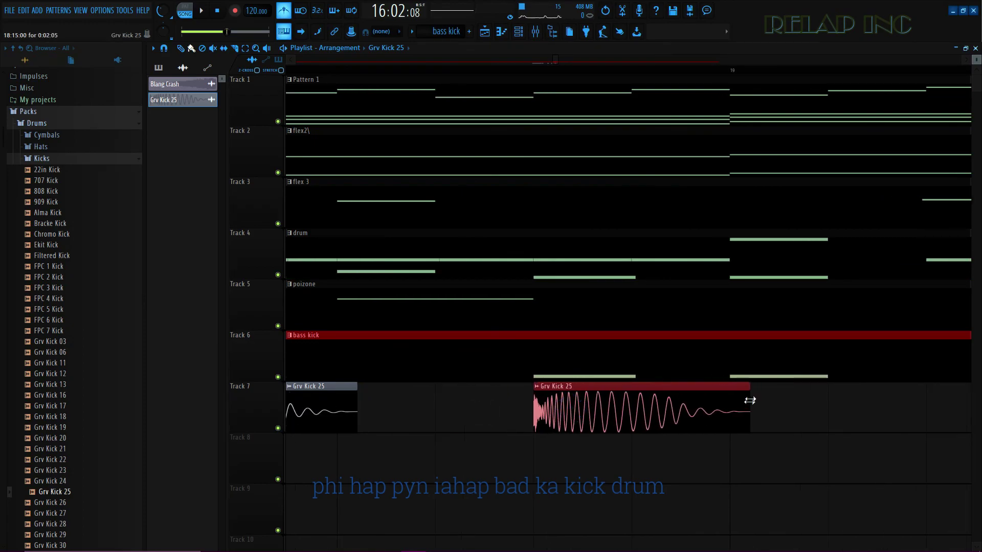
{"action": "key", "text": "ctrl+b"}
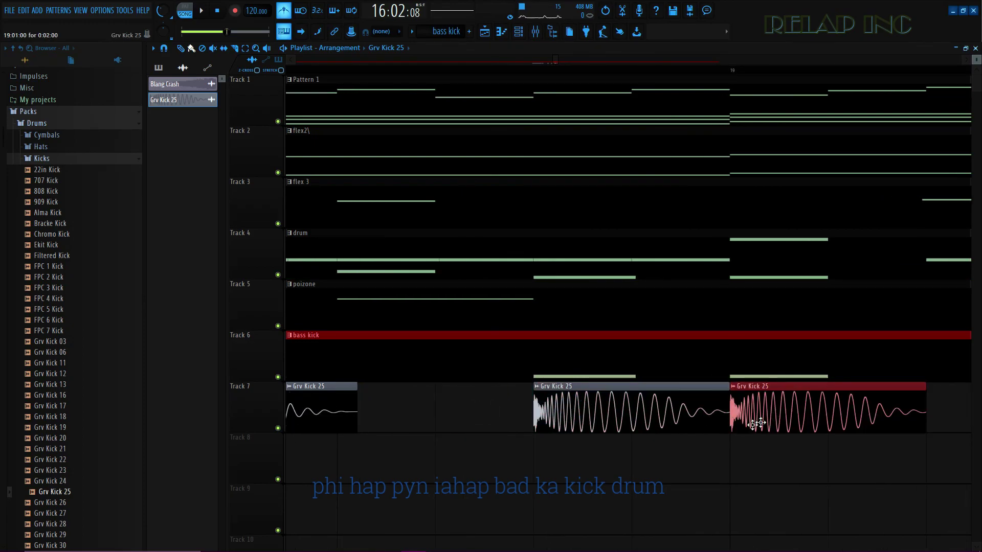
{"action": "scroll", "coordinate": [827, 445], "scroll_direction": "down", "scroll_amount": 3}
{"action": "scroll", "coordinate": [616, 409], "scroll_direction": "up", "scroll_amount": 2}
{"action": "left_click_drag", "start_coordinate": [593, 409], "coordinate": [661, 409]}
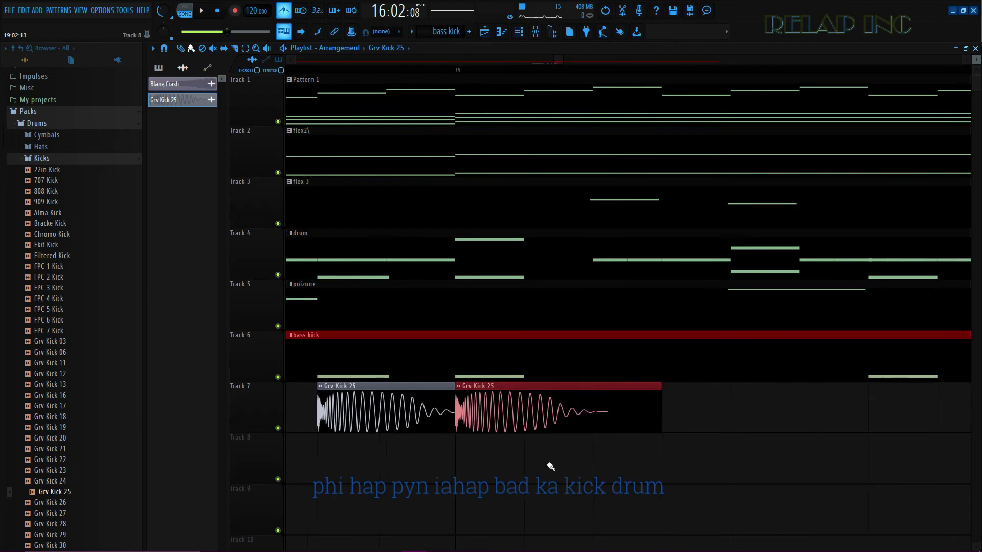
{"action": "scroll", "coordinate": [550, 466], "scroll_direction": "down", "scroll_amount": 2}
Step: Play the transition from bar 16 through bar 18 and look at the Grv Kick 25 channel settings
{"action": "scroll", "coordinate": [655, 432], "scroll_direction": "down", "scroll_amount": 3}
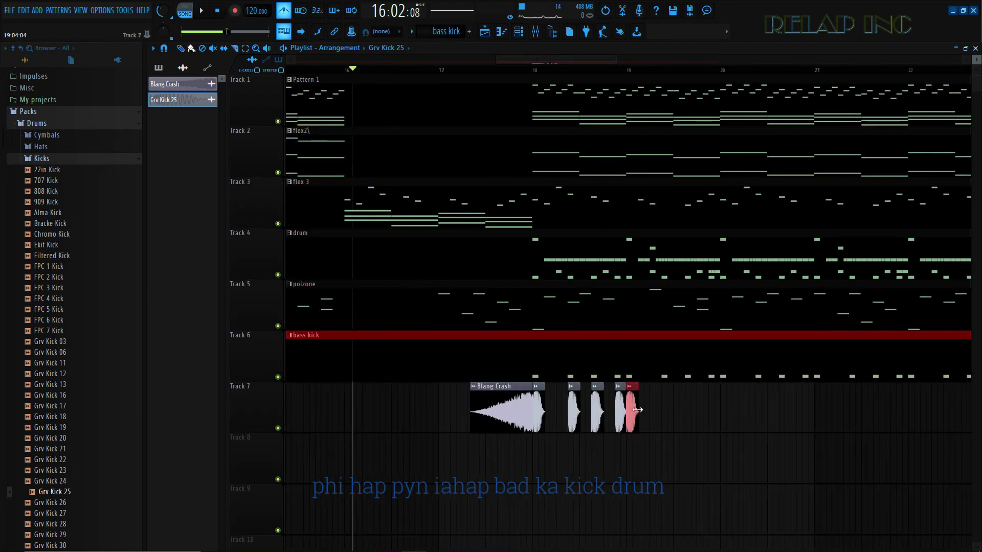
{"action": "key", "text": "space"}
{"action": "double_click", "coordinate": [635, 408]}
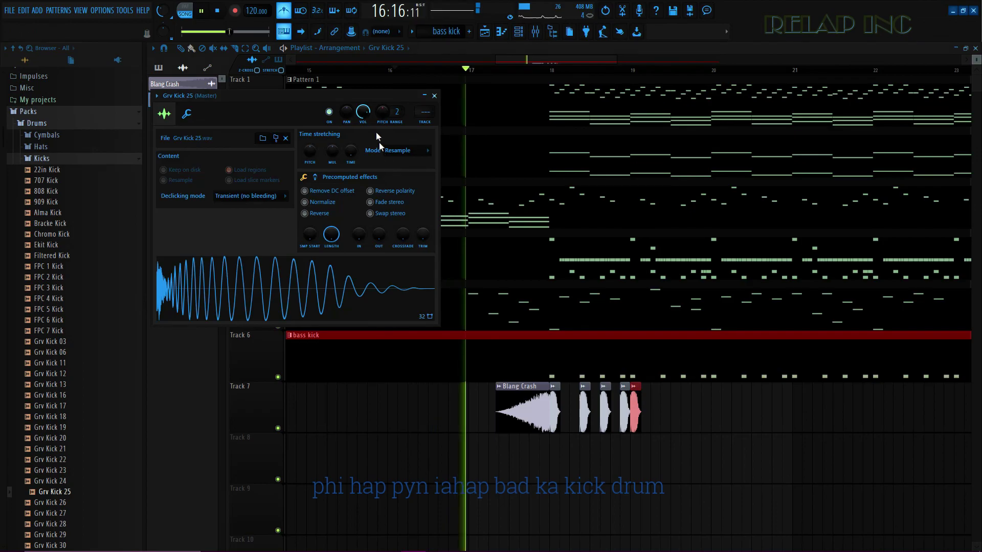
{"action": "left_click", "coordinate": [423, 96]}
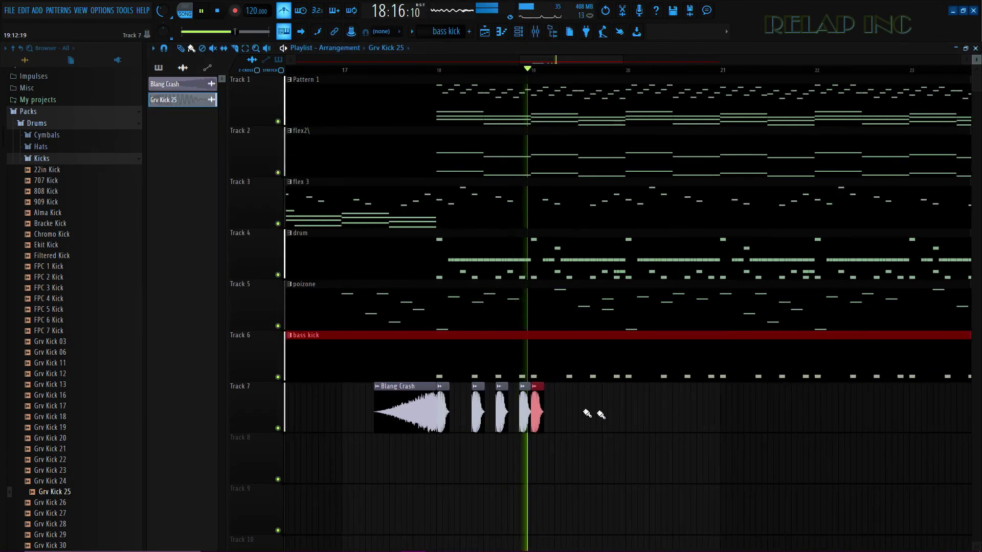
{"action": "scroll", "coordinate": [557, 425], "scroll_direction": "up", "scroll_amount": 2}
{"action": "key", "text": "space"}
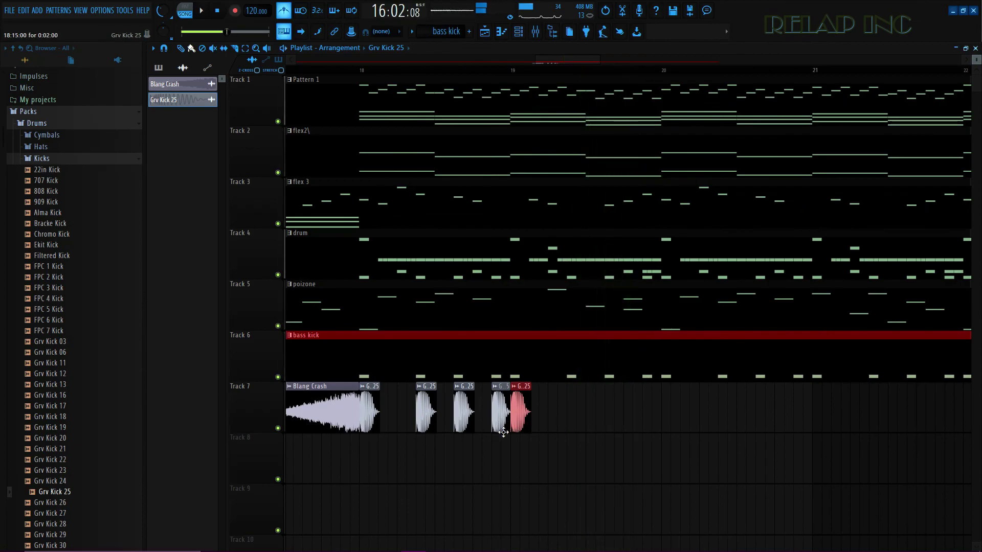
Step: Add a Grv Kick 25 copy on Track 7 at step 7 of bar 19, aligned with the bass kick note
{"action": "scroll", "coordinate": [540, 419], "scroll_direction": "up", "scroll_amount": 1}
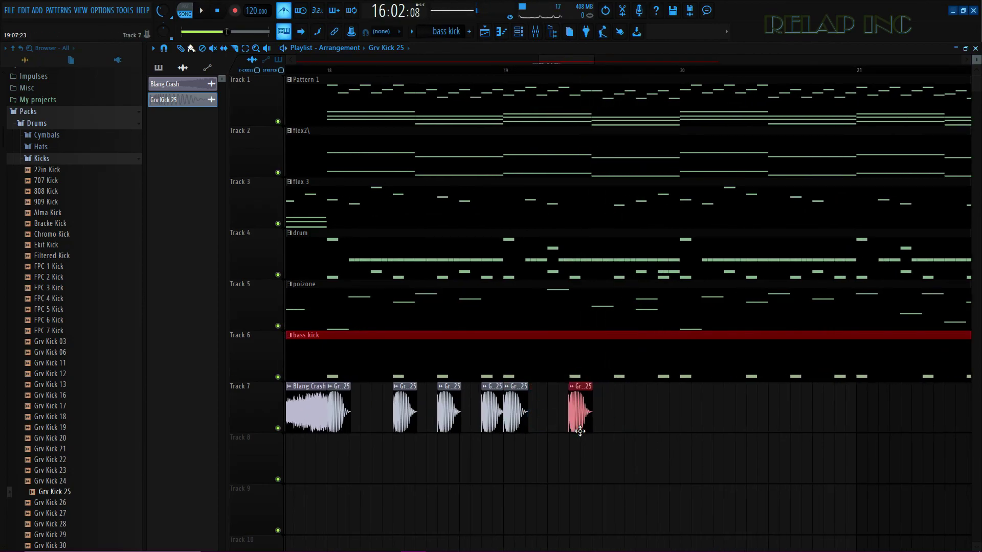
{"action": "scroll", "coordinate": [580, 431], "scroll_direction": "up", "scroll_amount": 6}
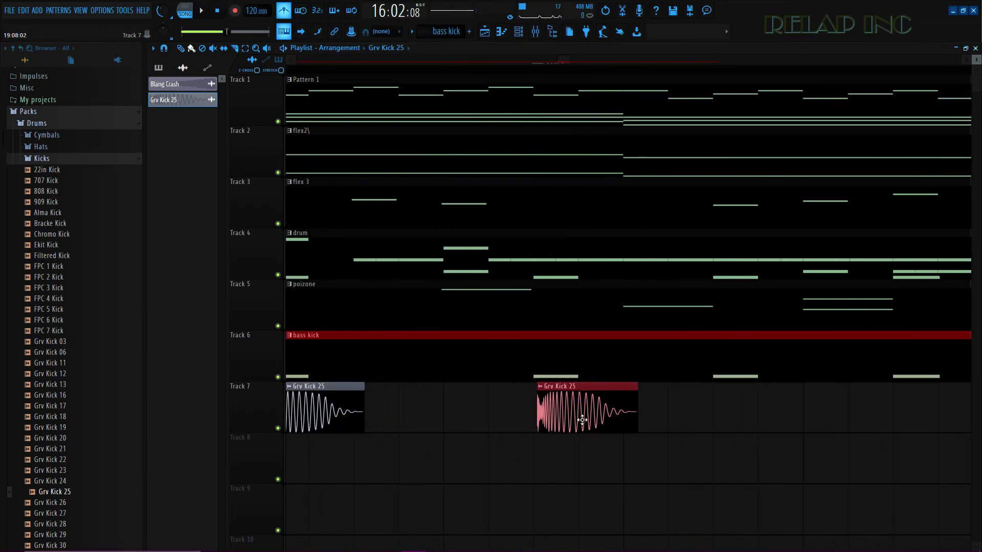
{"action": "scroll", "coordinate": [582, 419], "scroll_direction": "up", "scroll_amount": 4}
{"action": "scroll", "coordinate": [530, 417], "scroll_direction": "down", "scroll_amount": 5}
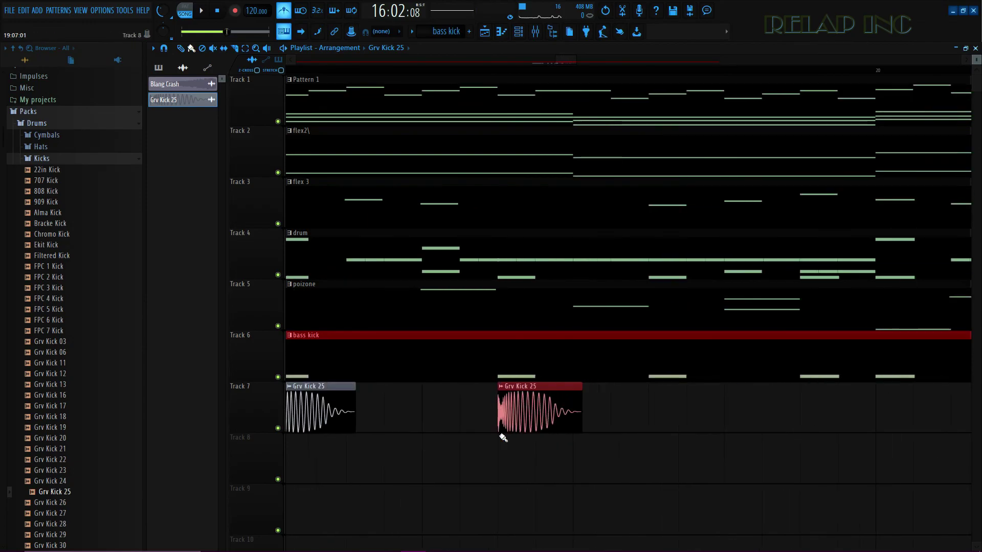
Step: Add Grv Kick 25 copies on Track 7 at steps 11 and 15 of bar 19, aligned with the bass kick notes
{"action": "scroll", "coordinate": [502, 436], "scroll_direction": "up", "scroll_amount": 5}
{"action": "scroll", "coordinate": [508, 412], "scroll_direction": "left", "scroll_amount": 2}
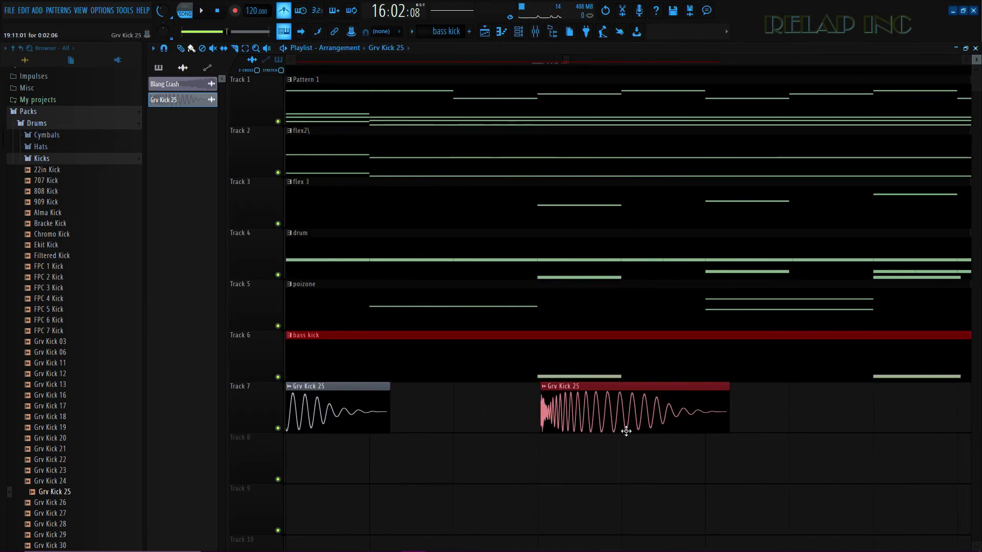
{"action": "scroll", "coordinate": [625, 426], "scroll_direction": "up", "scroll_amount": 1}
{"action": "scroll", "coordinate": [562, 439], "scroll_direction": "down", "scroll_amount": 4}
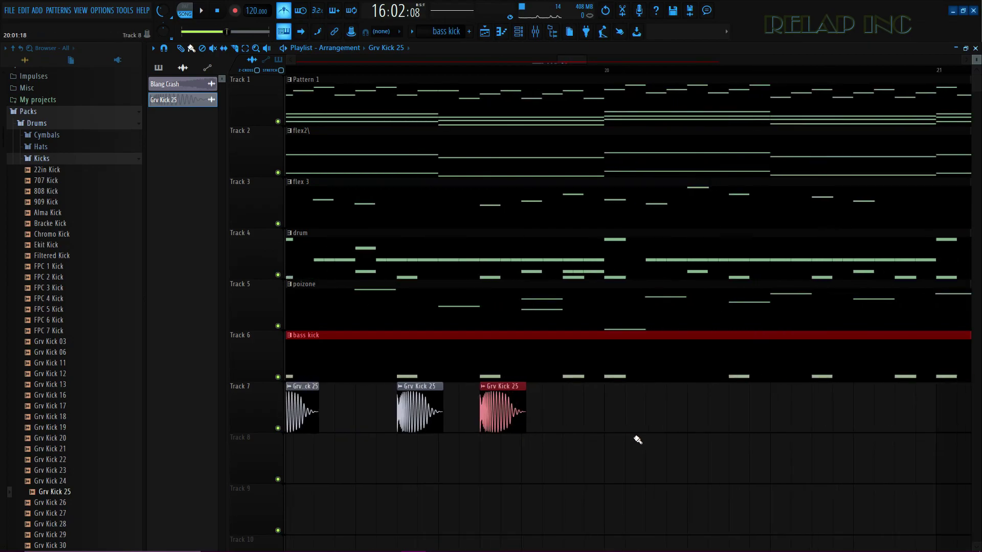
{"action": "scroll", "coordinate": [527, 417], "scroll_direction": "up", "scroll_amount": 2}
{"action": "left_click_drag", "start_coordinate": [519, 412], "coordinate": [615, 412]}
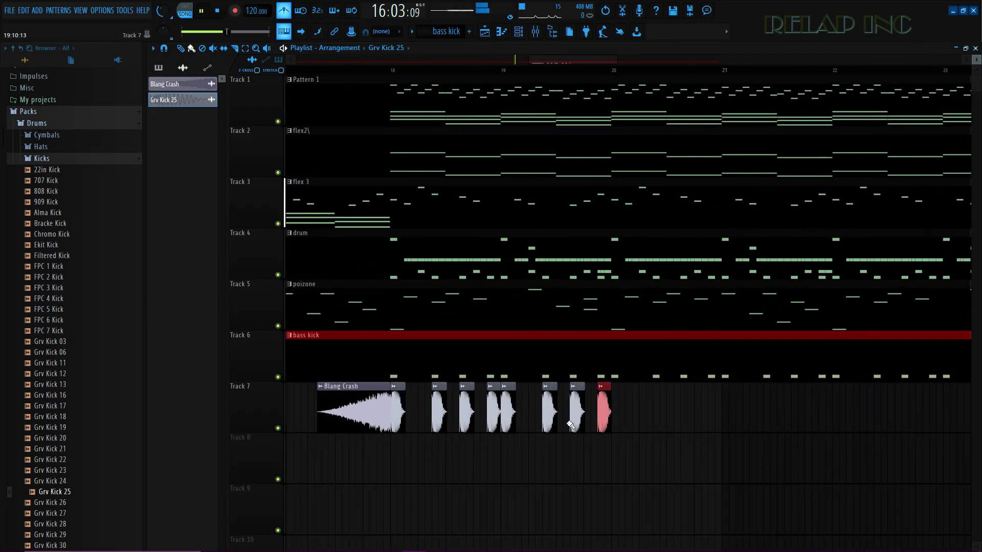
Step: Lower the Grv Kick 25 channel volume while playing the drum section, then stop playback and close its settings
{"action": "left_click", "coordinate": [576, 407]}
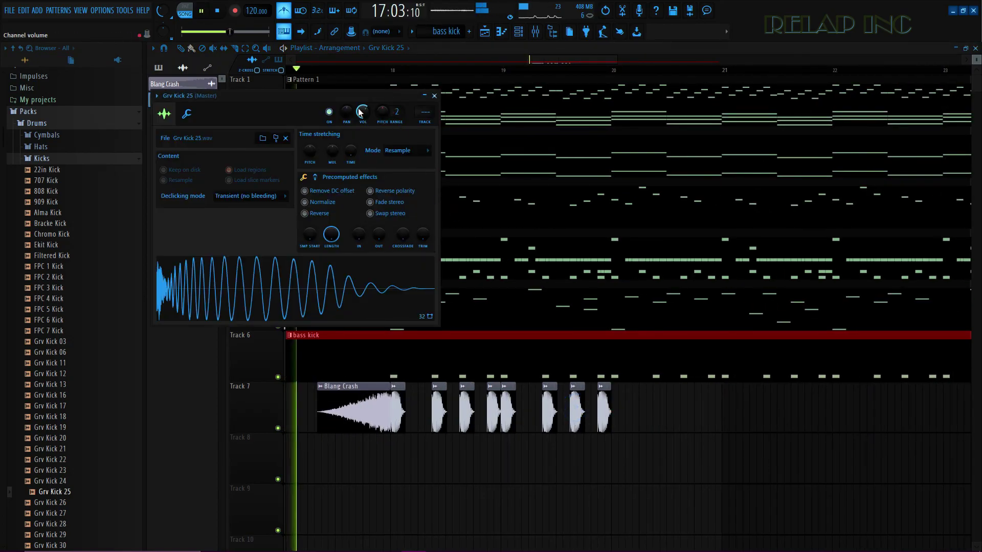
{"action": "left_click_drag", "start_coordinate": [361, 113], "coordinate": [361, 135]}
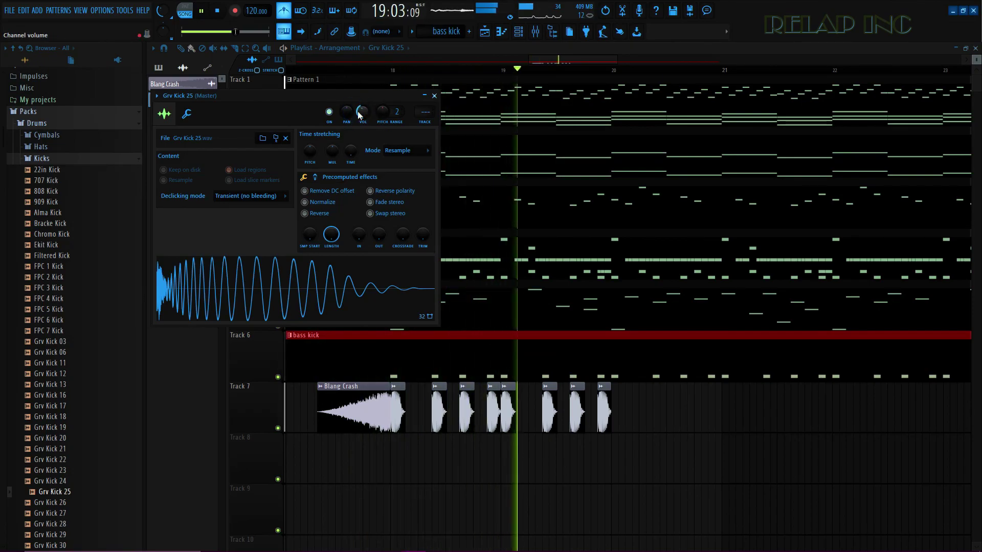
{"action": "key", "text": "space"}
{"action": "key", "text": "Escape"}
Step: Select all Grv Kick 25 clips in bars 18 and 19 and duplicate the two-bar pattern along Track 7 up to bar 30
{"action": "left_click_drag", "start_coordinate": [611, 424], "coordinate": [401, 402]}
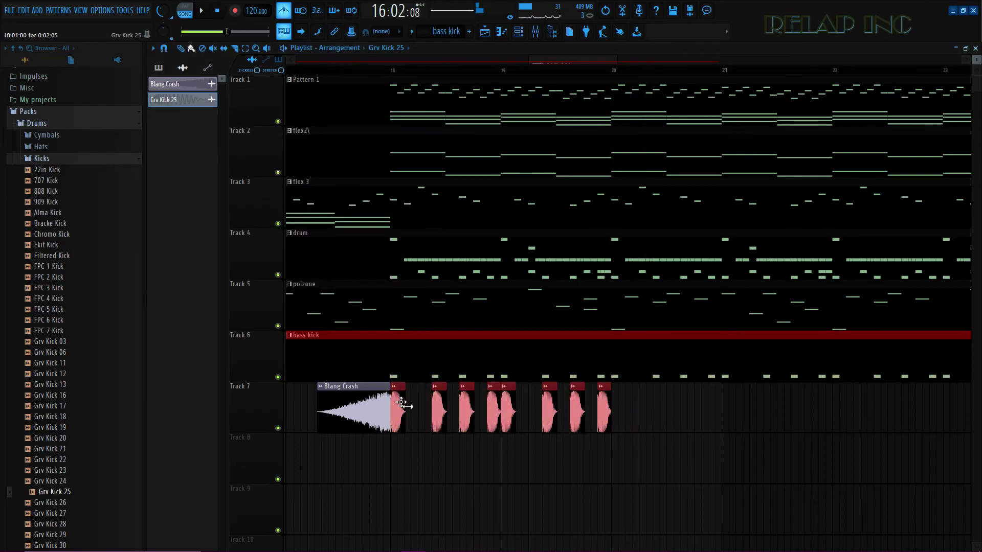
{"action": "scroll", "coordinate": [602, 448], "scroll_direction": "up", "scroll_amount": 6}
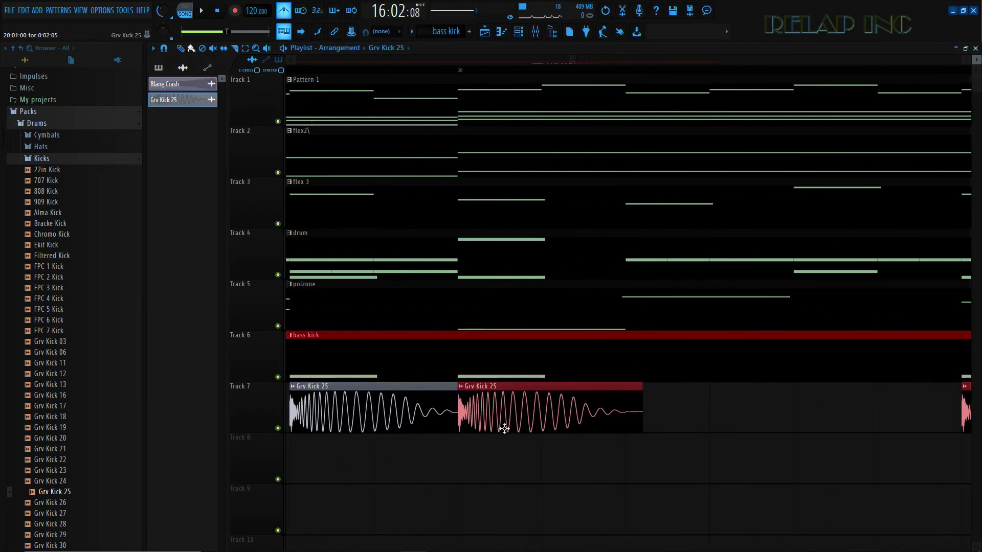
{"action": "scroll", "coordinate": [416, 429], "scroll_direction": "down", "scroll_amount": 10}
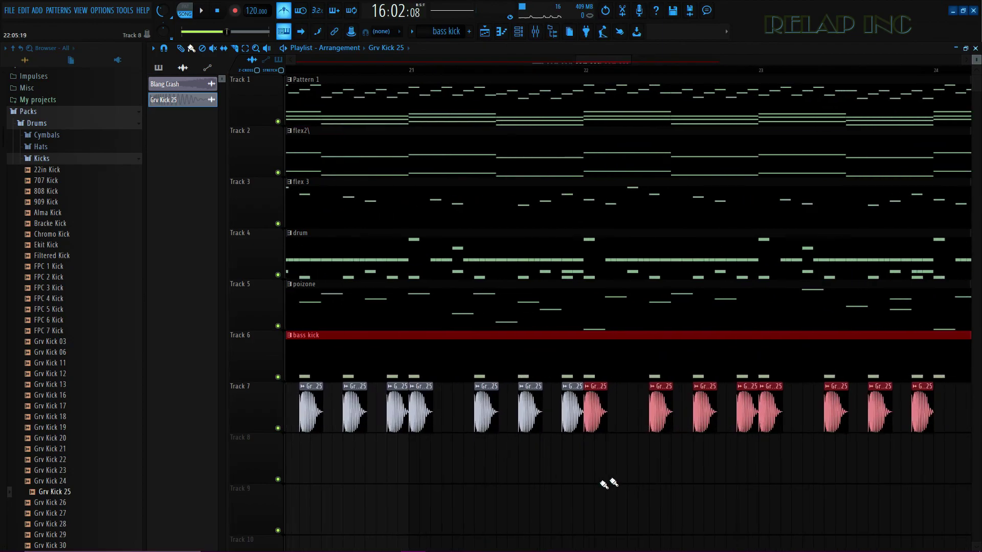
{"action": "scroll", "coordinate": [796, 478], "scroll_direction": "down", "scroll_amount": 3}
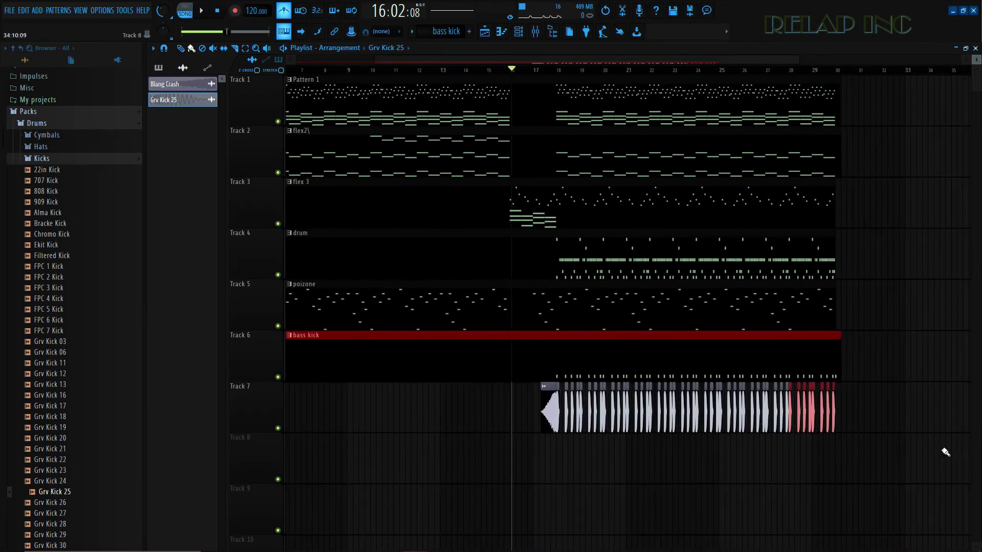
Step: Clear the clip selection and delete the surplus Grv Kick 25 clips beyond bar 30 on Track 7
{"action": "scroll", "coordinate": [673, 444], "scroll_direction": "up", "scroll_amount": 5}
{"action": "scroll", "coordinate": [674, 440], "scroll_direction": "up", "scroll_amount": 6}
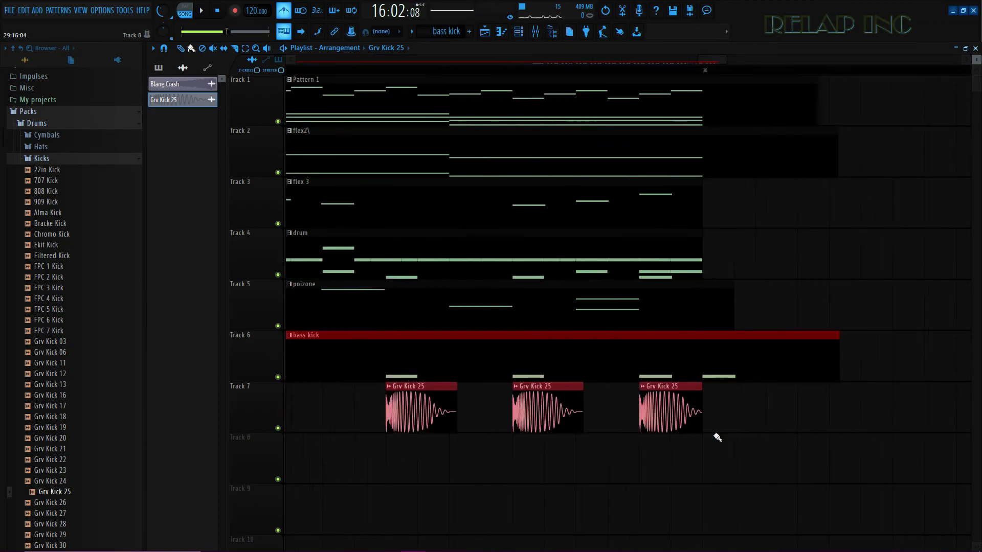
{"action": "scroll", "coordinate": [700, 443], "scroll_direction": "down", "scroll_amount": 4}
{"action": "scroll", "coordinate": [478, 428], "scroll_direction": "up", "scroll_amount": 3}
{"action": "scroll", "coordinate": [592, 449], "scroll_direction": "down", "scroll_amount": 4}
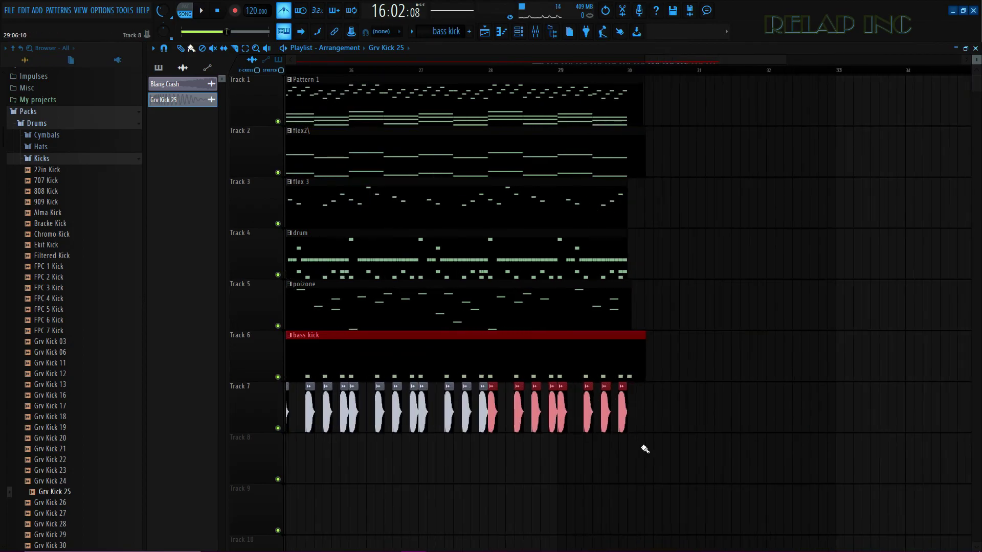
{"action": "scroll", "coordinate": [677, 445], "scroll_direction": "up", "scroll_amount": 2}
{"action": "scroll", "coordinate": [677, 445], "scroll_direction": "up", "scroll_amount": 2}
{"action": "scroll", "coordinate": [818, 445], "scroll_direction": "down", "scroll_amount": 2}
{"action": "right_click", "coordinate": [839, 409]}
{"action": "right_click", "coordinate": [721, 409]}
Step: Trim the bass kick clip on Track 6 and the poizone clip on Track 5 to end at bar 30
{"action": "scroll", "coordinate": [690, 401], "scroll_direction": "up", "scroll_amount": 4}
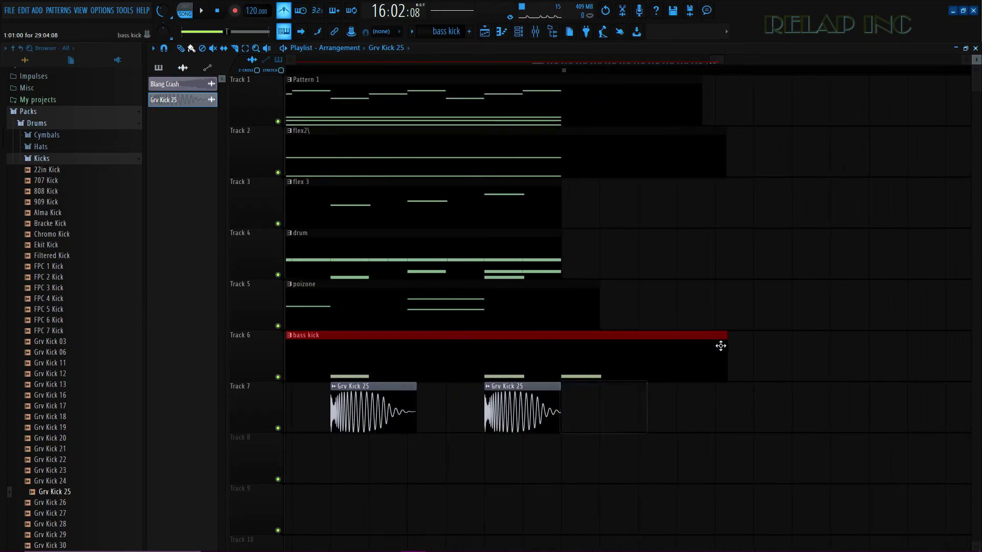
{"action": "left_click_drag", "start_coordinate": [724, 342], "coordinate": [560, 378]}
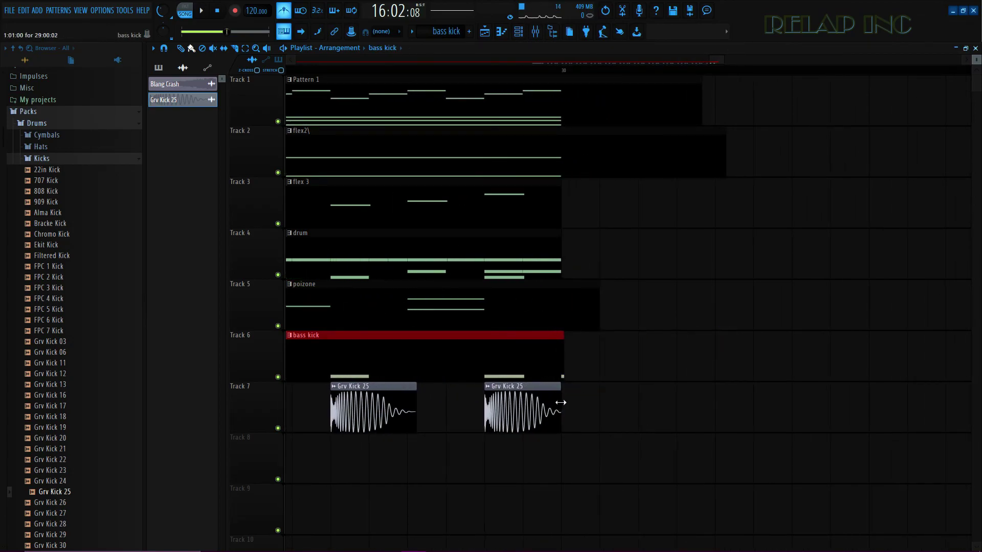
{"action": "left_click_drag", "start_coordinate": [599, 284], "coordinate": [561, 285]}
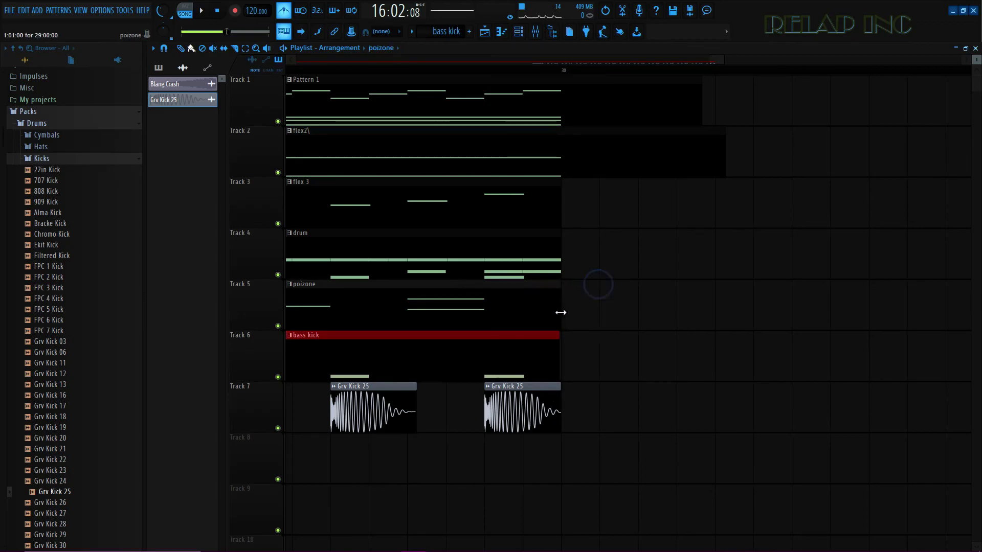
Step: Audition the arrangement around the crash leading into the drum section, and restart playback from the beginning of the song
{"action": "scroll", "coordinate": [844, 368], "scroll_direction": "down", "scroll_amount": 3}
{"action": "key", "text": "space"}
{"action": "scroll", "coordinate": [891, 399], "scroll_direction": "down", "scroll_amount": 5}
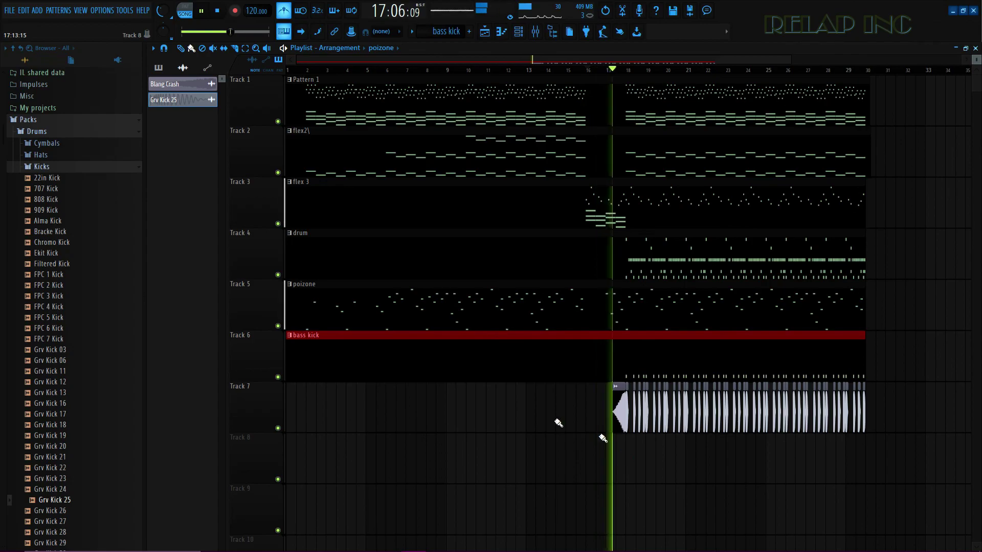
{"action": "key", "text": "space"}
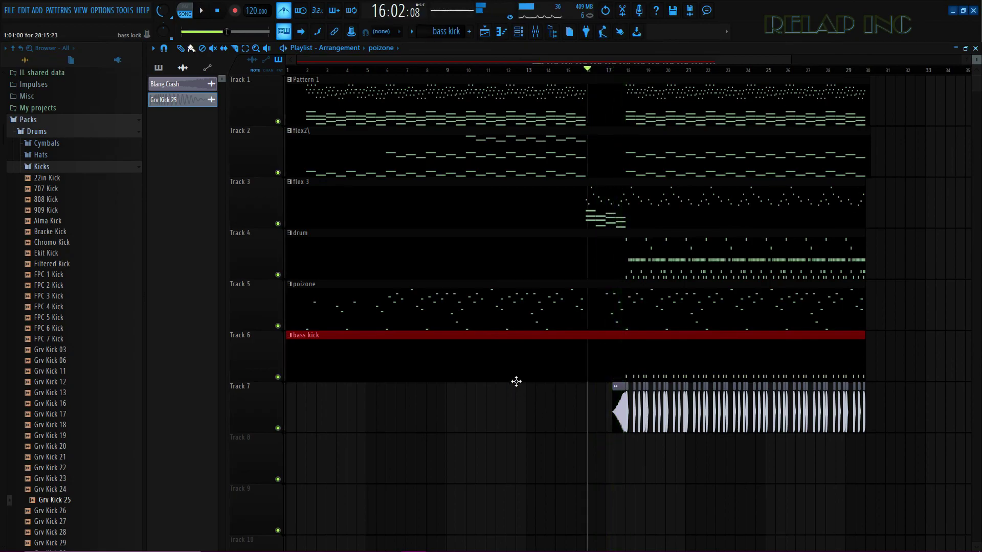
{"action": "key", "text": "space"}
{"action": "key", "text": "space"}
{"action": "left_click", "coordinate": [235, 10]}
{"action": "key", "text": "space"}
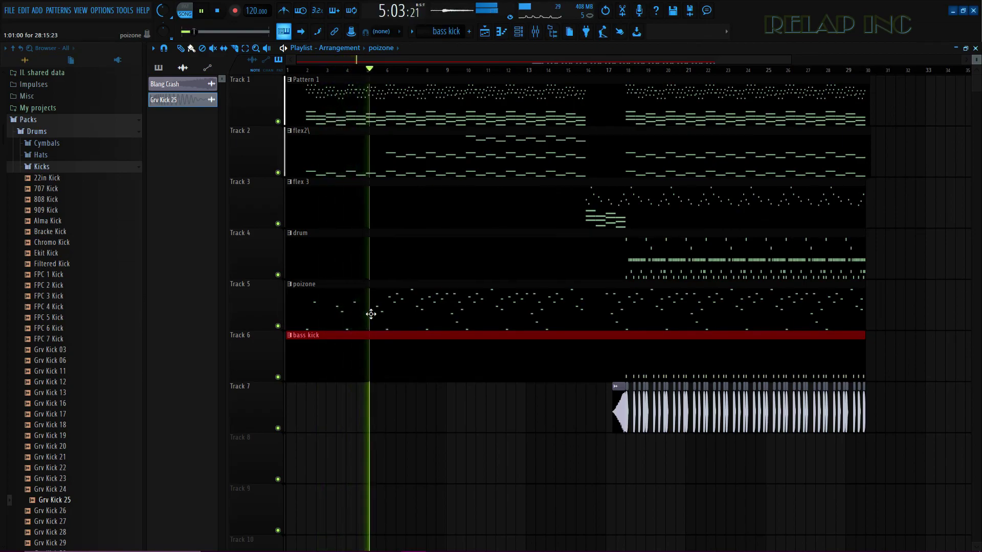
Step: In the mixer, raise the drum verb track's volume to 65% and nudge the drums track's volume up slightly during playback
{"action": "left_click", "coordinate": [534, 32]}
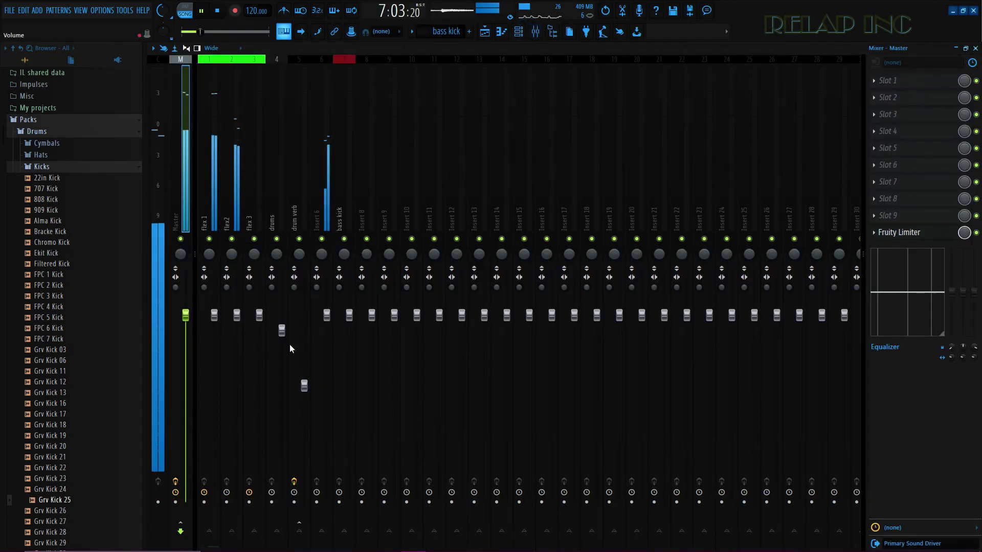
{"action": "left_click_drag", "start_coordinate": [304, 385], "coordinate": [305, 380]}
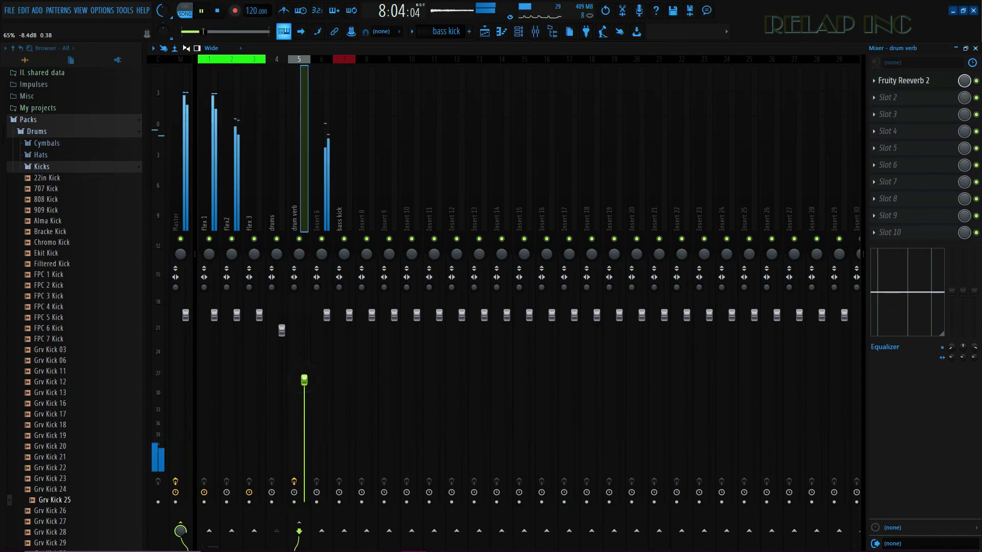
{"action": "left_click", "coordinate": [283, 331]}
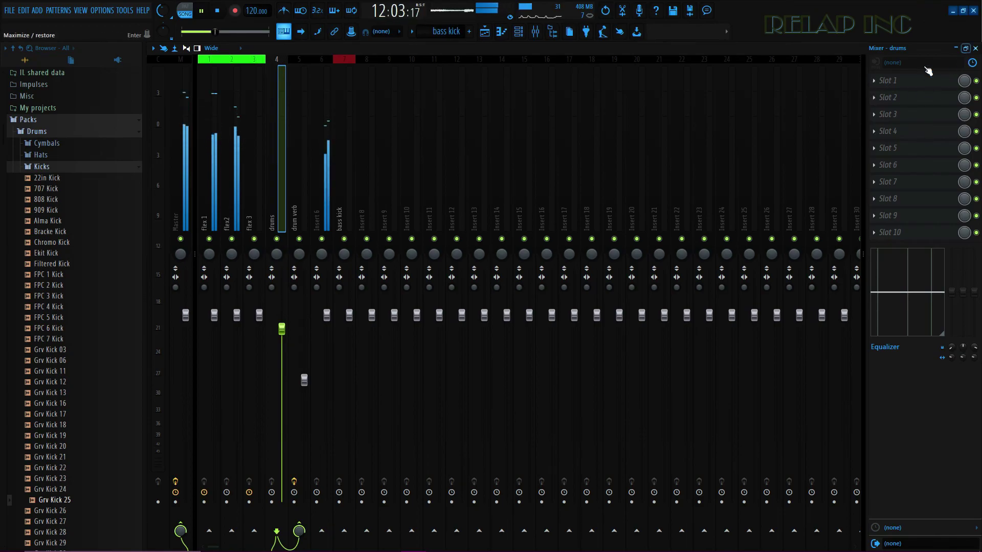
Step: Lower the flex 1 and Insert 6 mixer volumes slightly, set flex2 to 93%, and close the mixer
{"action": "mouse_move", "coordinate": [232, 326]}
{"action": "left_mouse_down"}
{"action": "mouse_move", "coordinate": [219, 338]}
{"action": "mouse_move", "coordinate": [236, 327]}
{"action": "left_mouse_up"}
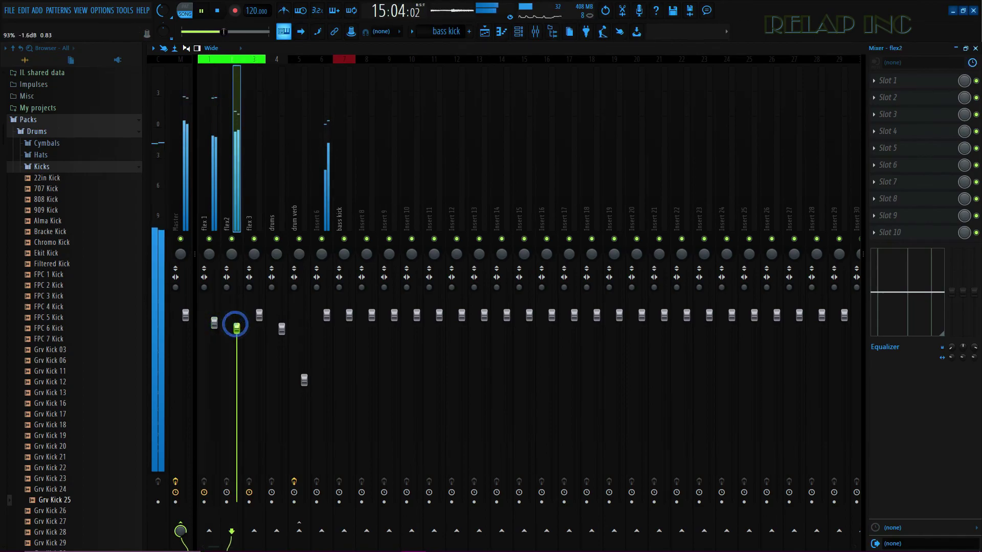
{"action": "left_click_drag", "start_coordinate": [325, 319], "coordinate": [328, 323]}
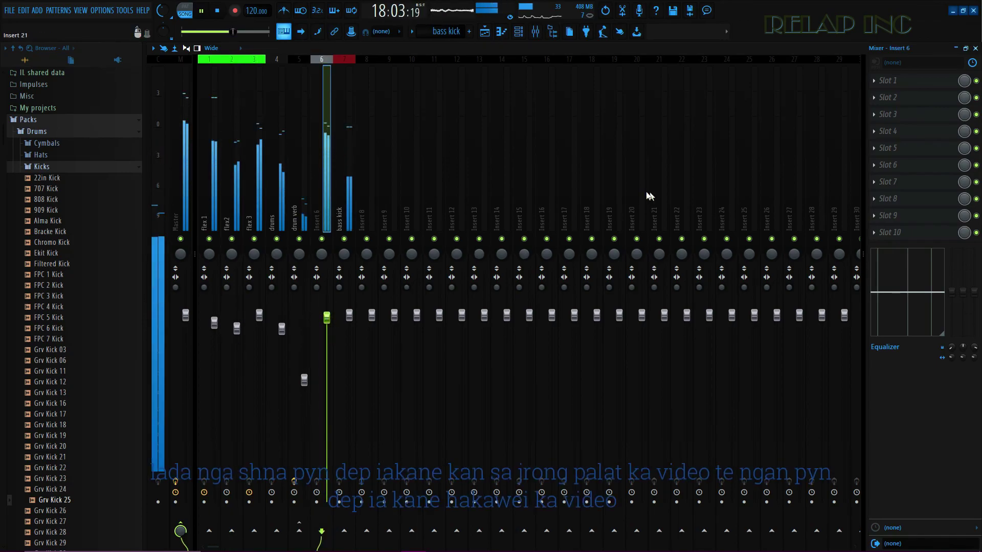
{"action": "left_click", "coordinate": [975, 49]}
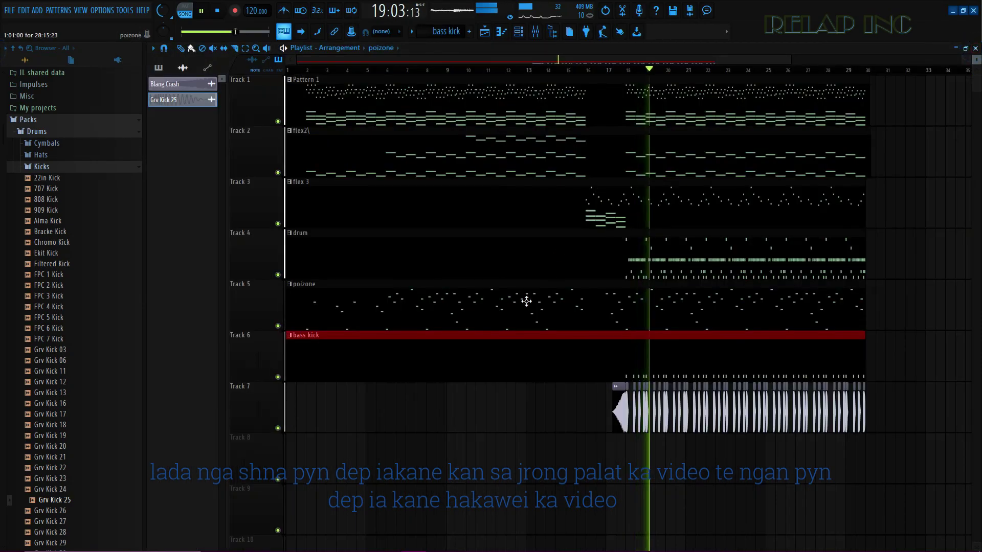
Step: Check the mixer levels during playback, hide the browser, and return to the playlist
{"action": "left_click", "coordinate": [535, 31]}
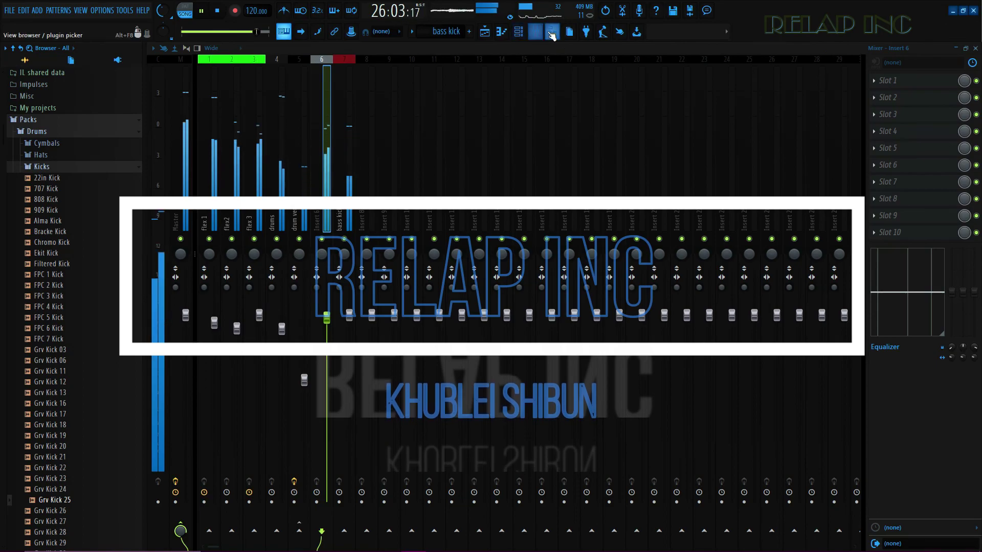
{"action": "left_click", "coordinate": [966, 48]}
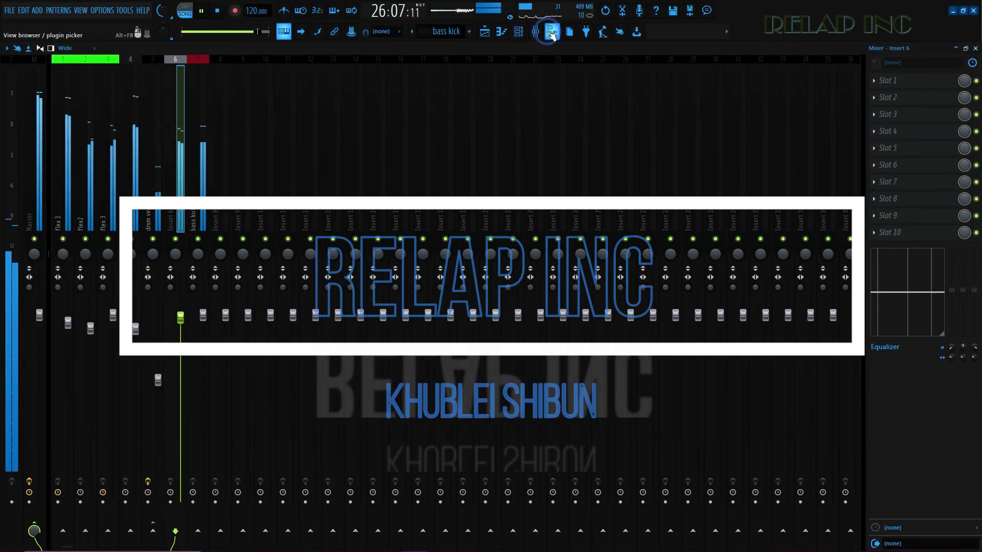
{"action": "left_click", "coordinate": [975, 48]}
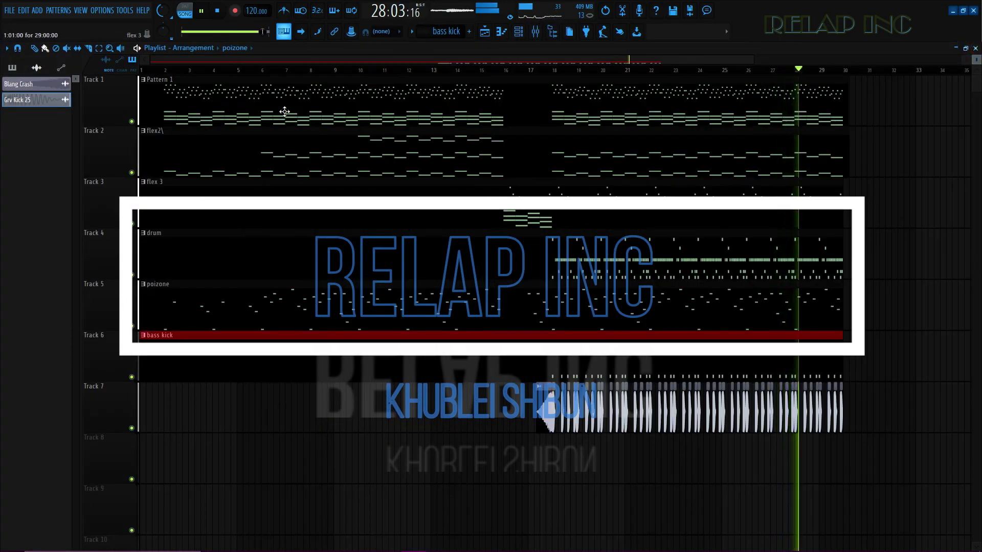